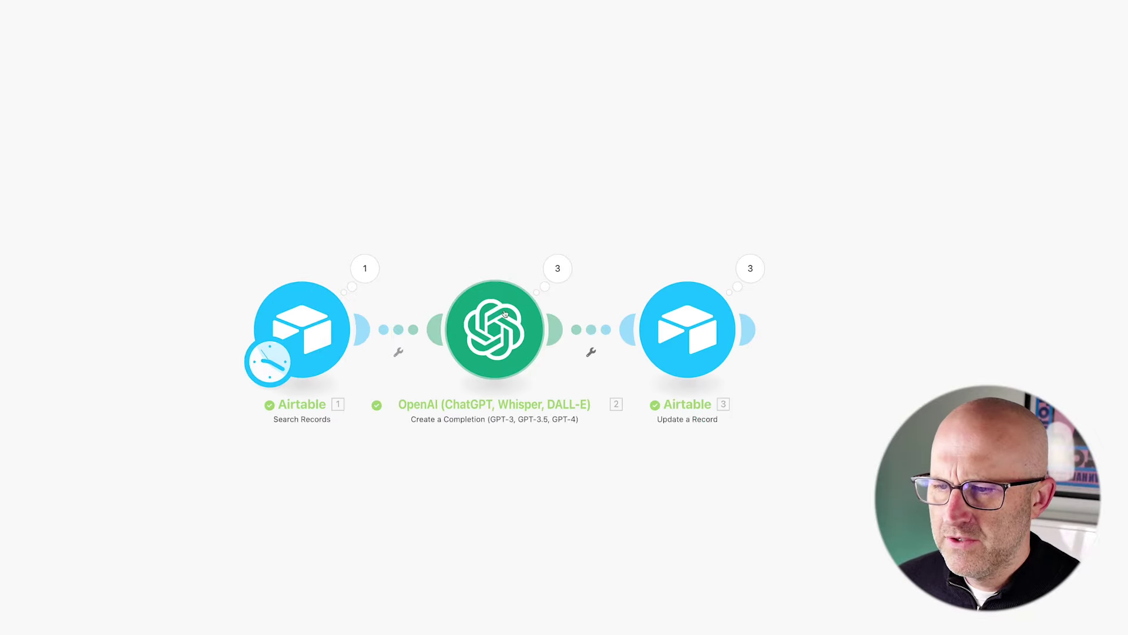
# - In the OpenAI module, change the prompt's "10 tweets" to "3 linkedin post" and set the model to gpt-4o (system)
pyautogui.click(505, 313)
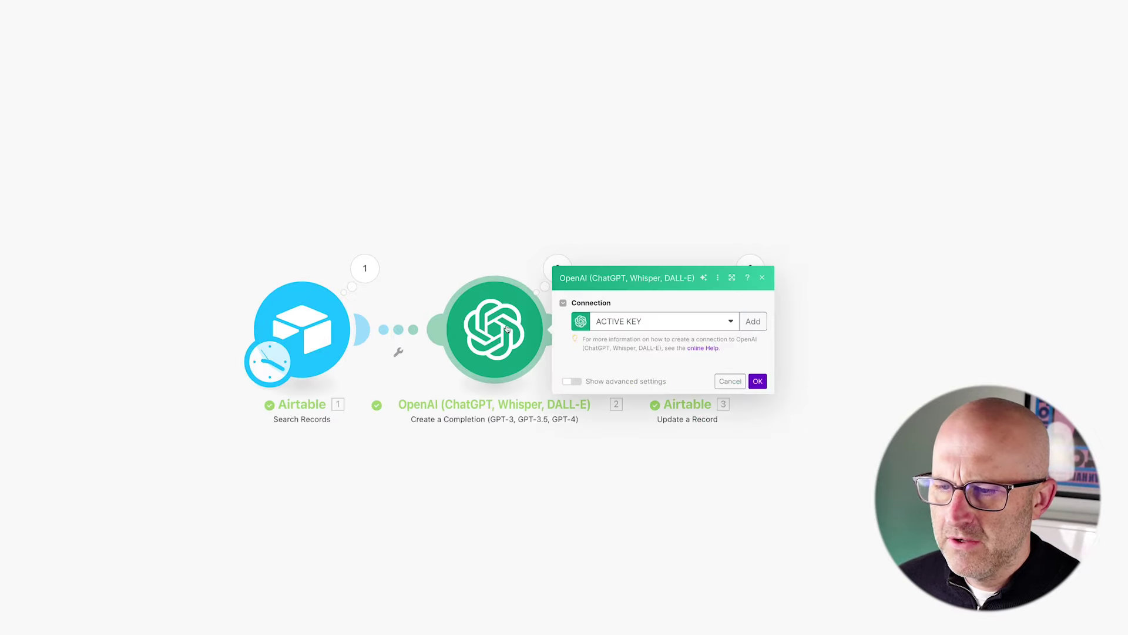
pyautogui.moveTo(668, 352); pyautogui.dragTo(636, 351)
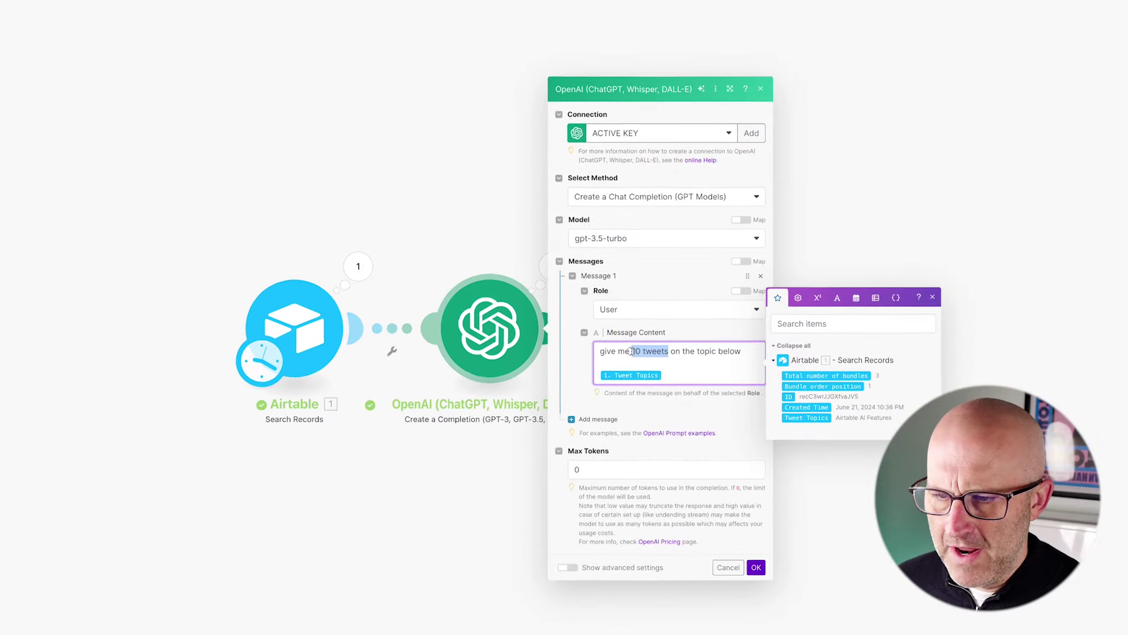
pyautogui.write('3 linkedin post')
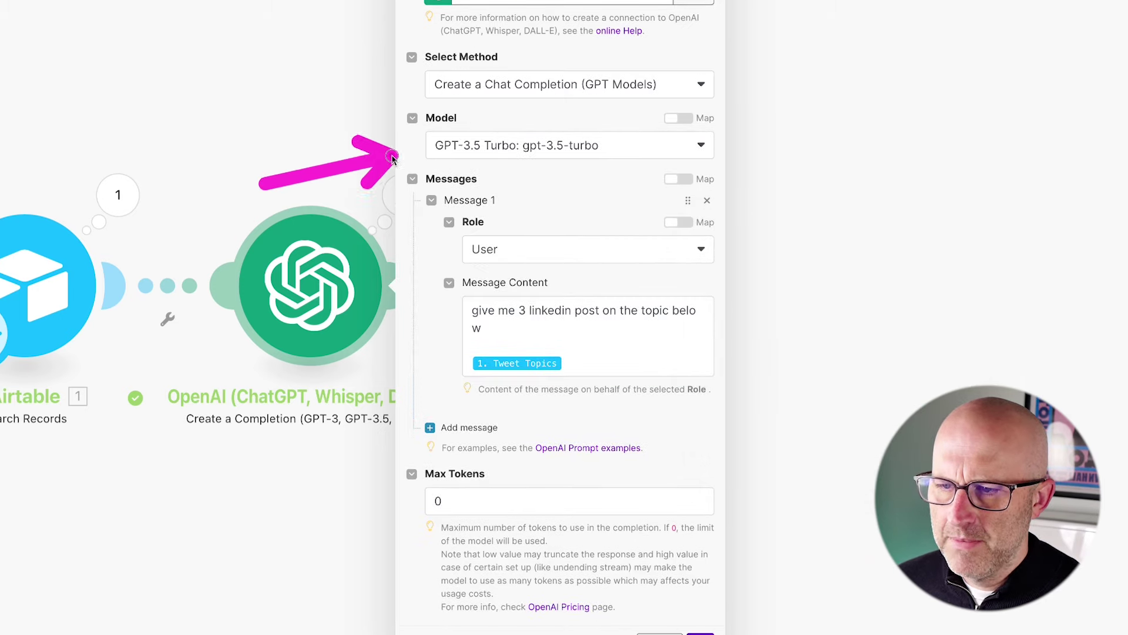
pyautogui.click(495, 151)
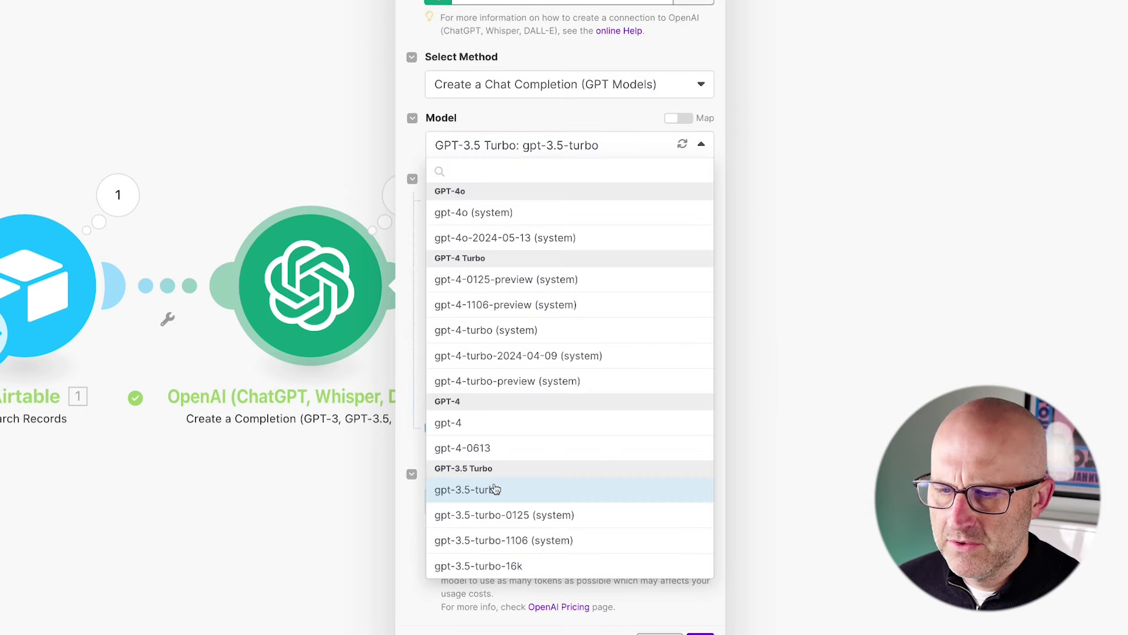
pyautogui.click(483, 217)
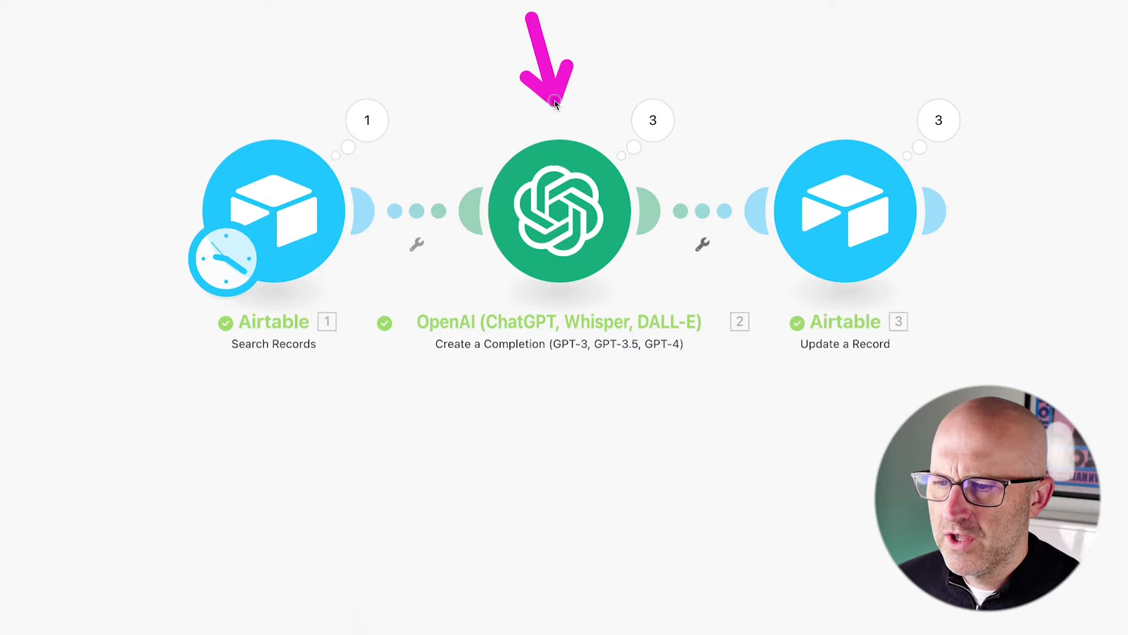
# - Delete the OpenAI module between the two Airtable modules and add Anthropic Claude's Create a Message action after the Airtable search
pyautogui.rightClick(559, 210)
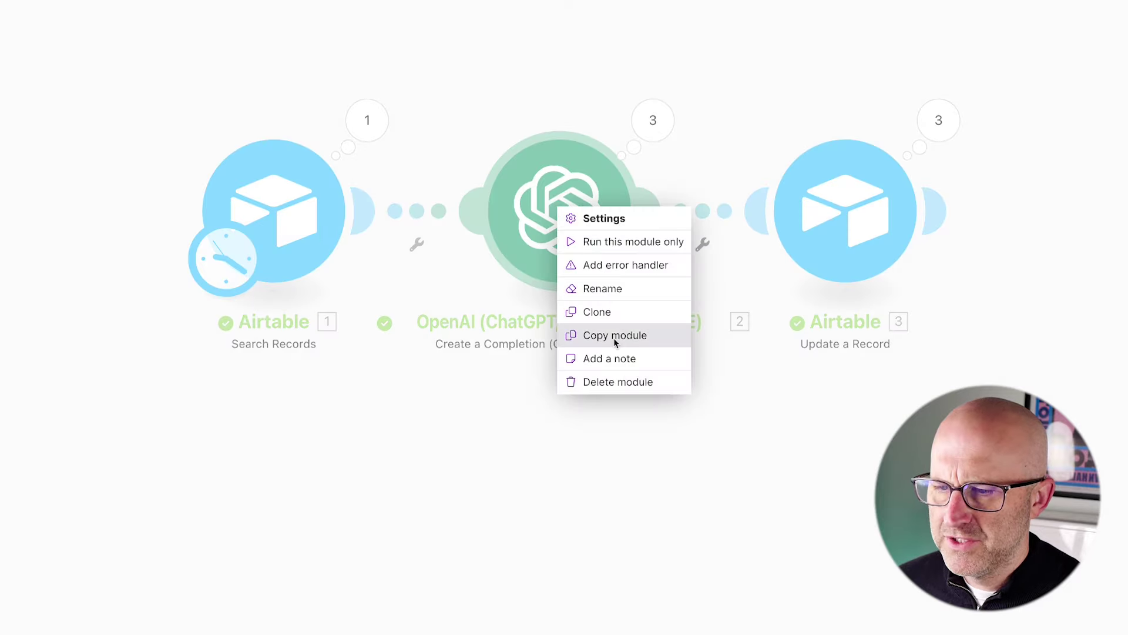
pyautogui.click(613, 385)
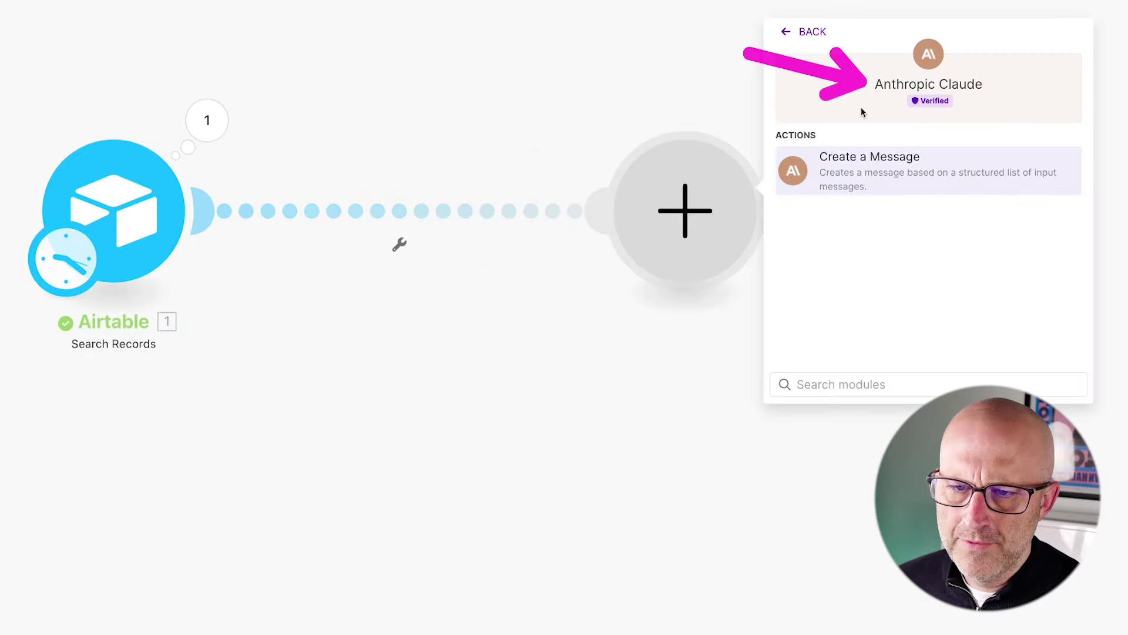
pyautogui.click(856, 159)
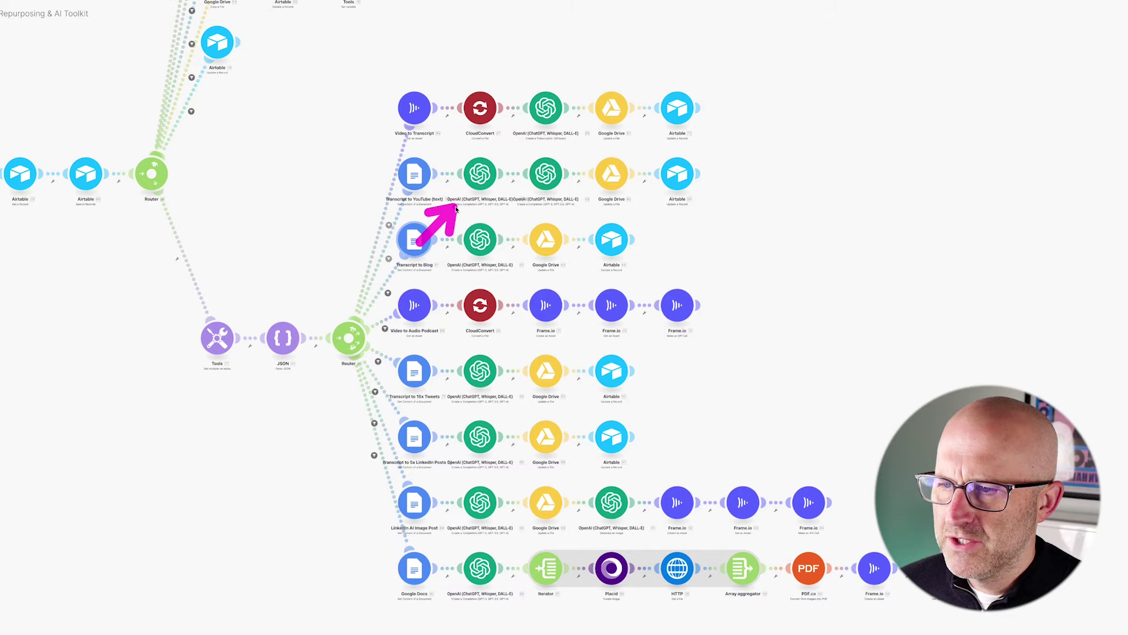
# - Set the model of the first OpenAI module on the Transcript to YouTube (text) route to gpt-4o (system)
pyautogui.click(480, 174)
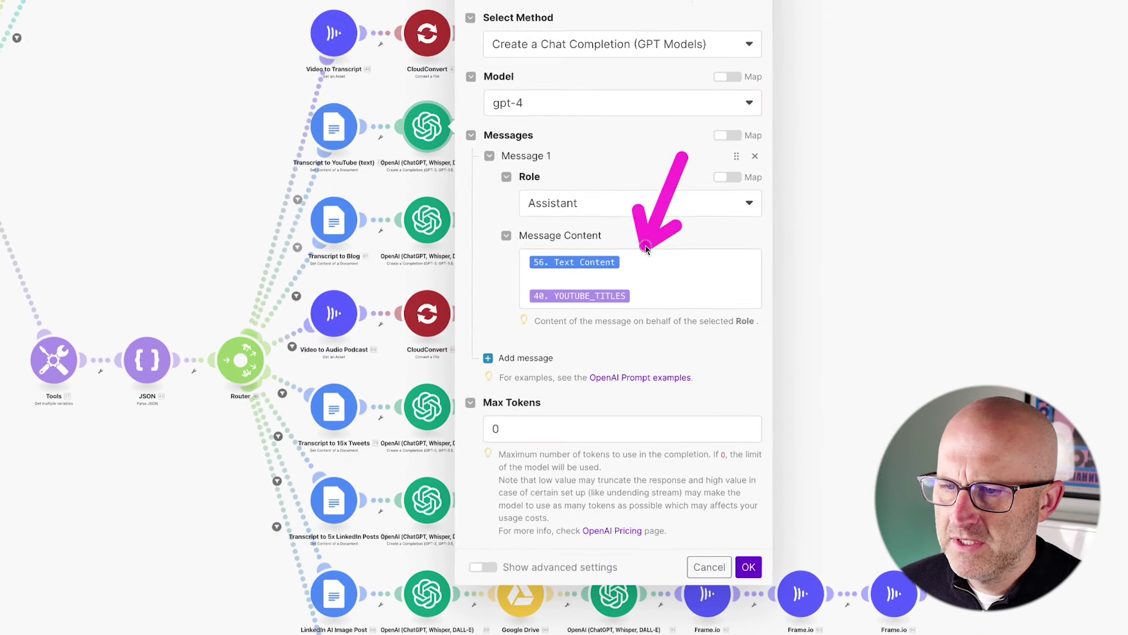
pyautogui.click(532, 109)
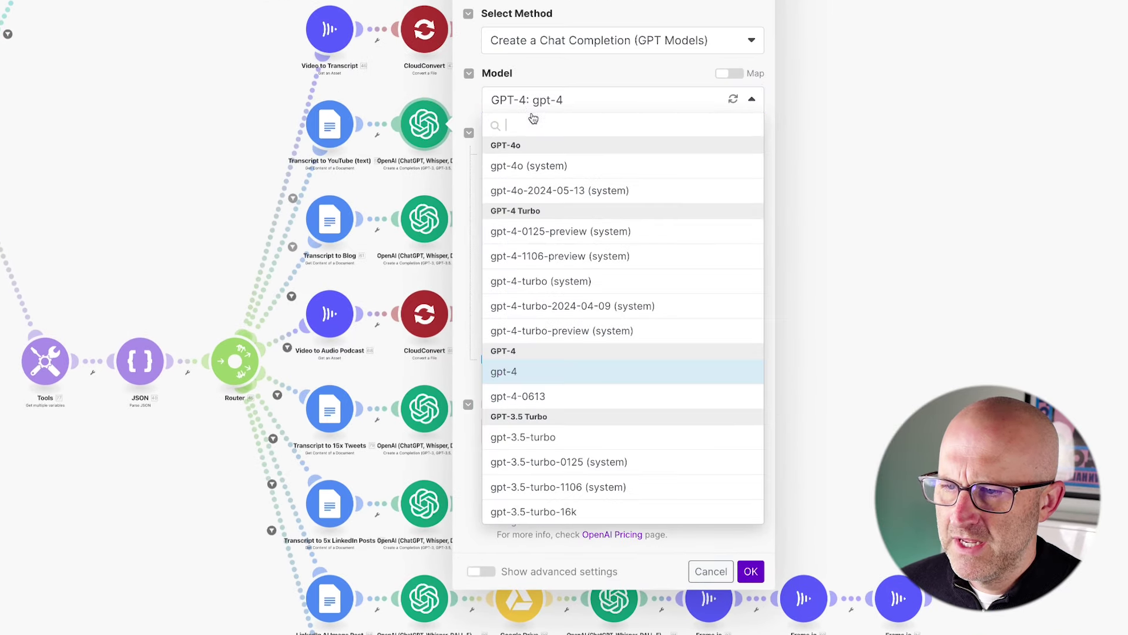
pyautogui.click(538, 167)
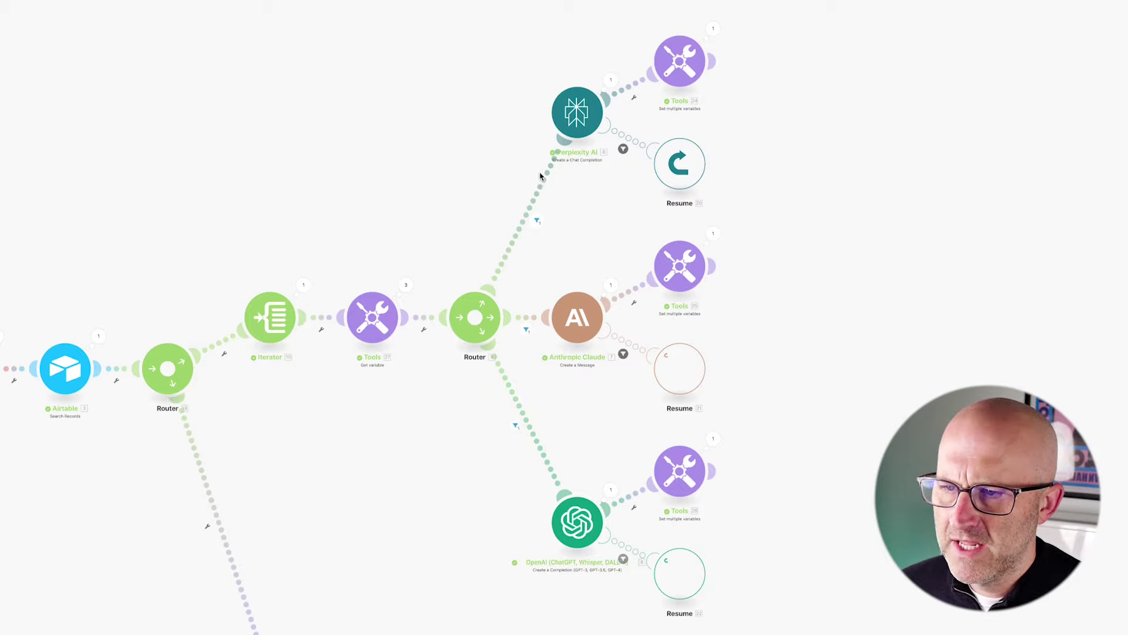
# - Examine the scenario's router branches to Perplexity AI, Anthropic Claude and OpenAI, and read the ChatGPT outage article's headline
pyautogui.moveTo(438, 508); pyautogui.dragTo(534, 524)
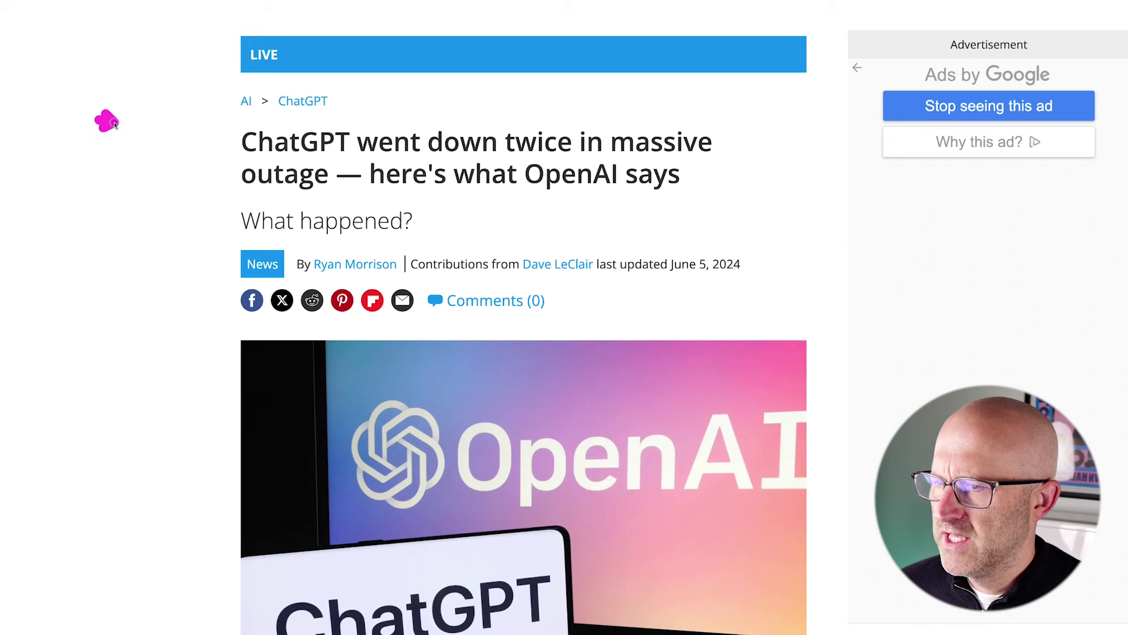
pyautogui.moveTo(106, 118); pyautogui.dragTo(222, 137)
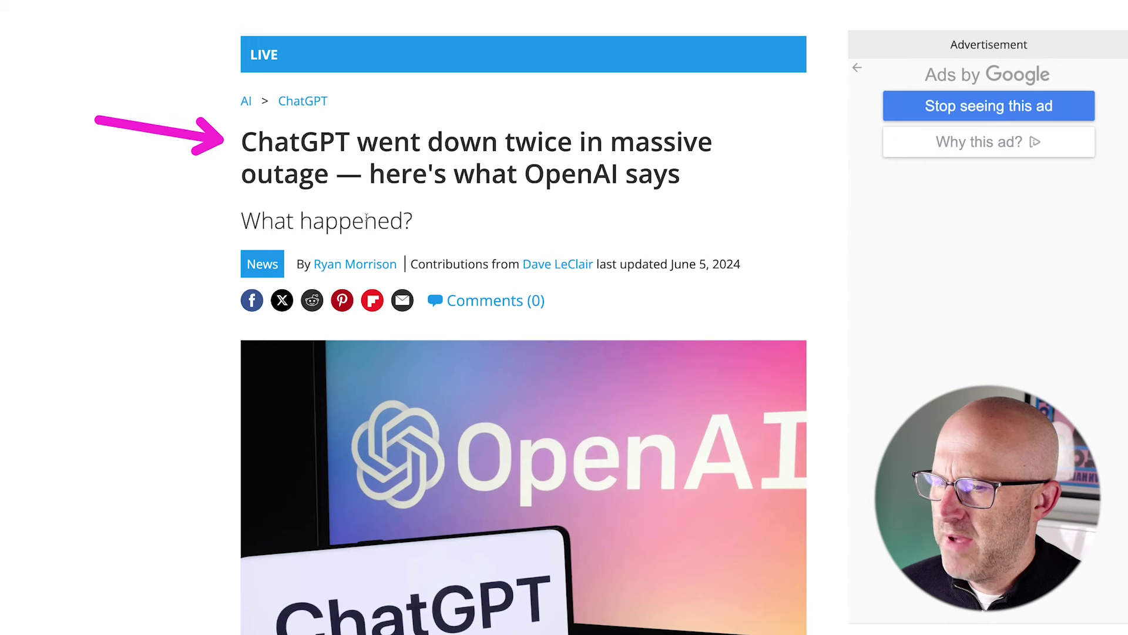
pyautogui.moveTo(698, 386); pyautogui.dragTo(690, 294)
pyautogui.moveTo(714, 120); pyautogui.dragTo(750, 200)
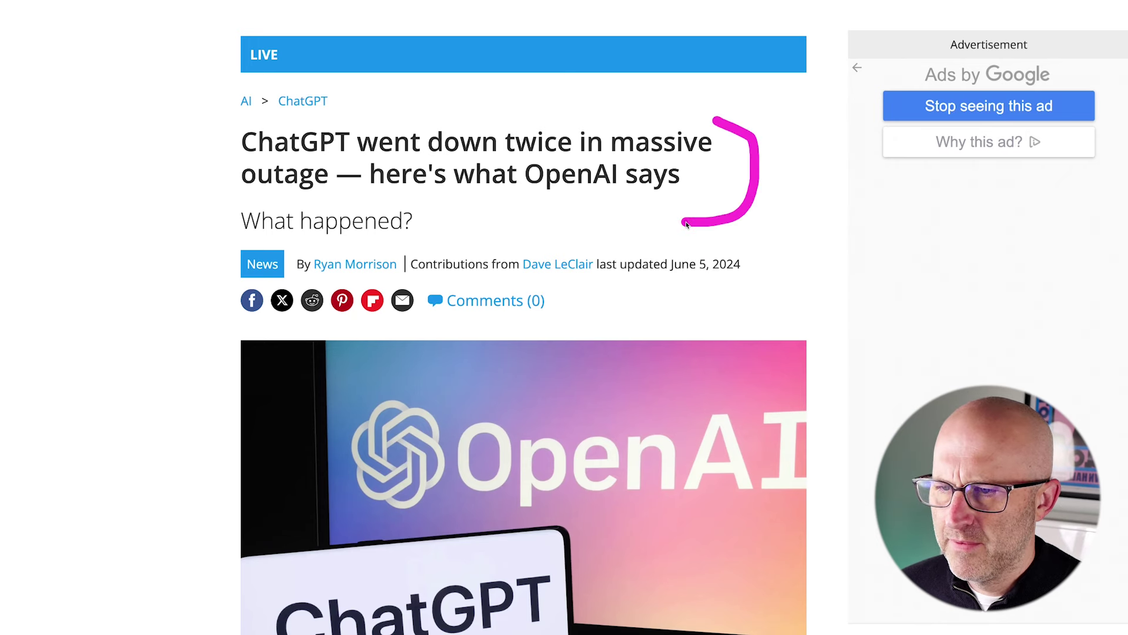
pyautogui.moveTo(303, 110); pyautogui.dragTo(441, 200)
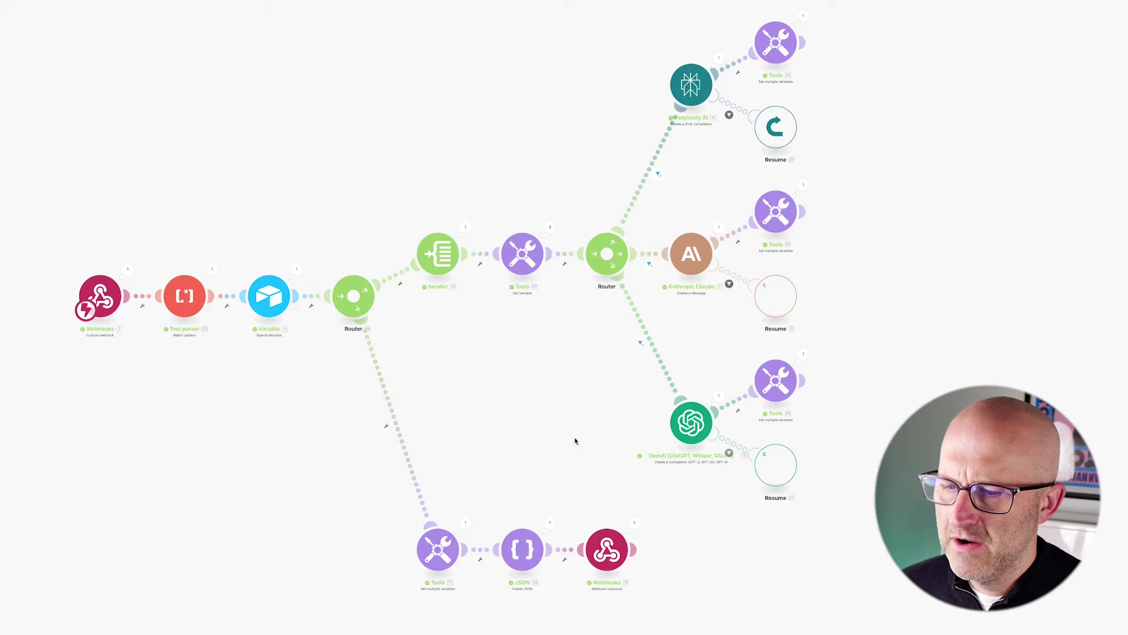
pyautogui.moveTo(558, 440); pyautogui.dragTo(638, 427)
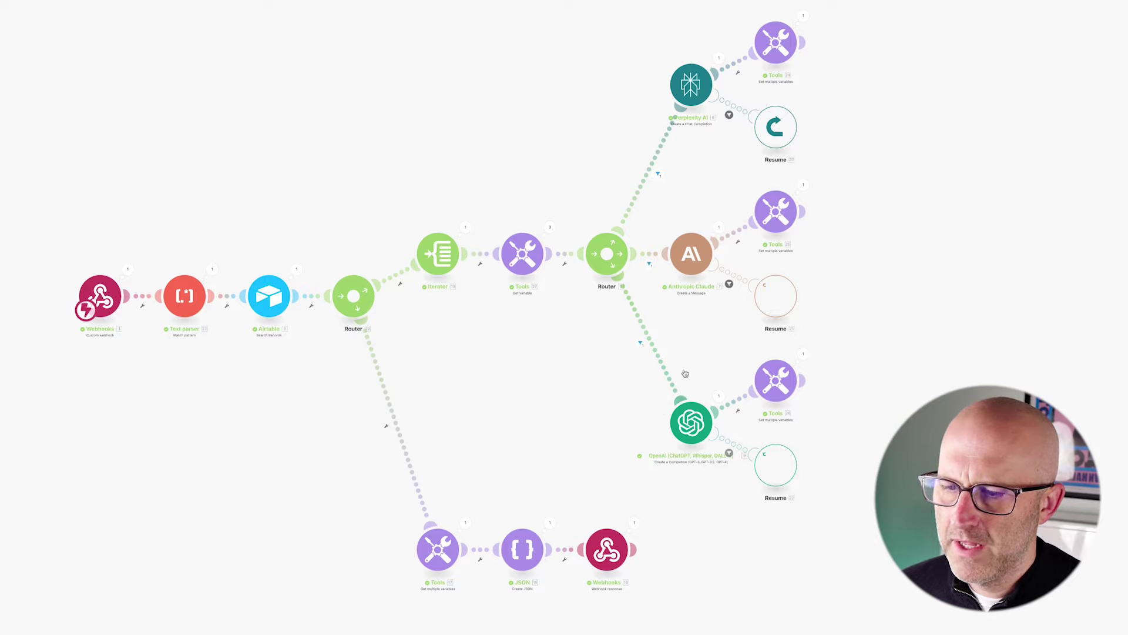
pyautogui.moveTo(693, 372); pyautogui.dragTo(693, 312)
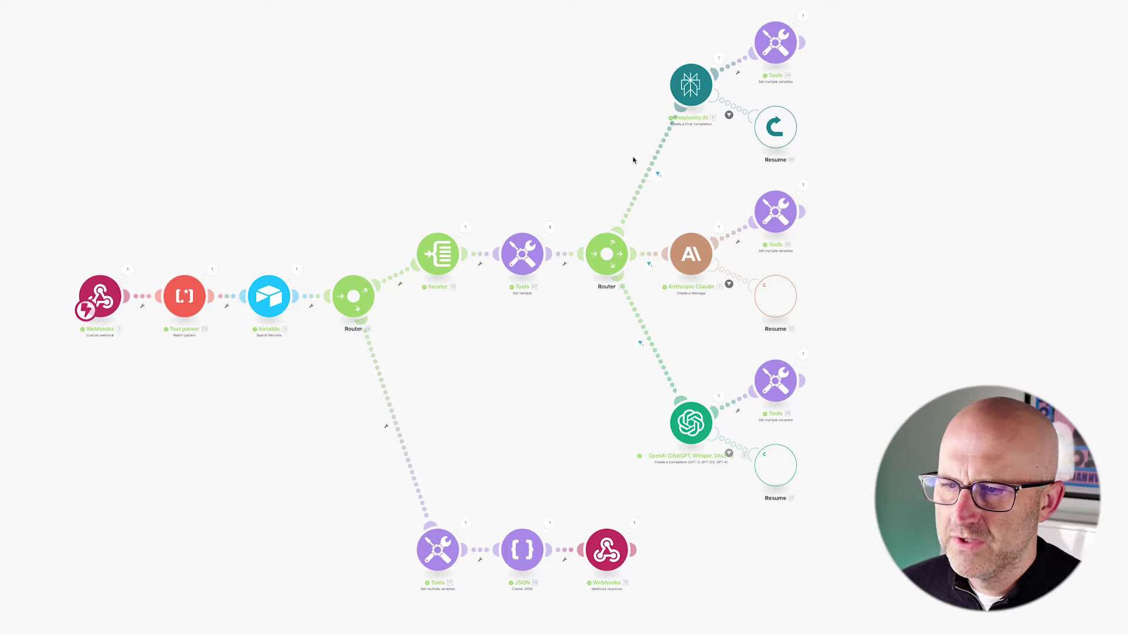
pyautogui.moveTo(594, 104); pyautogui.dragTo(655, 99)
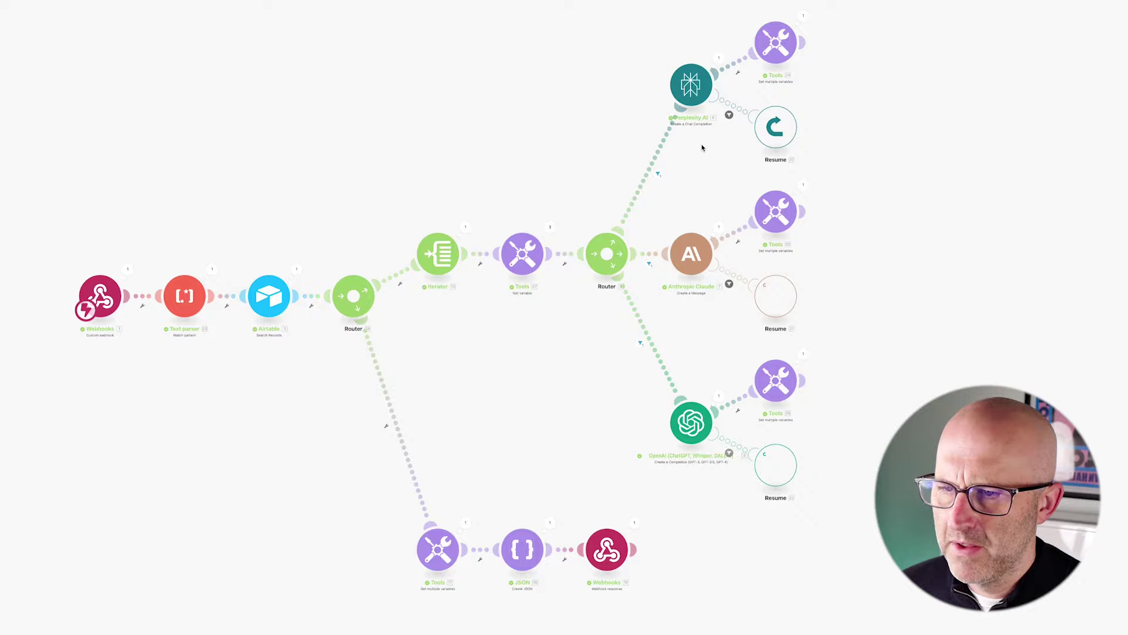
pyautogui.moveTo(10, 178); pyautogui.dragTo(85, 253)
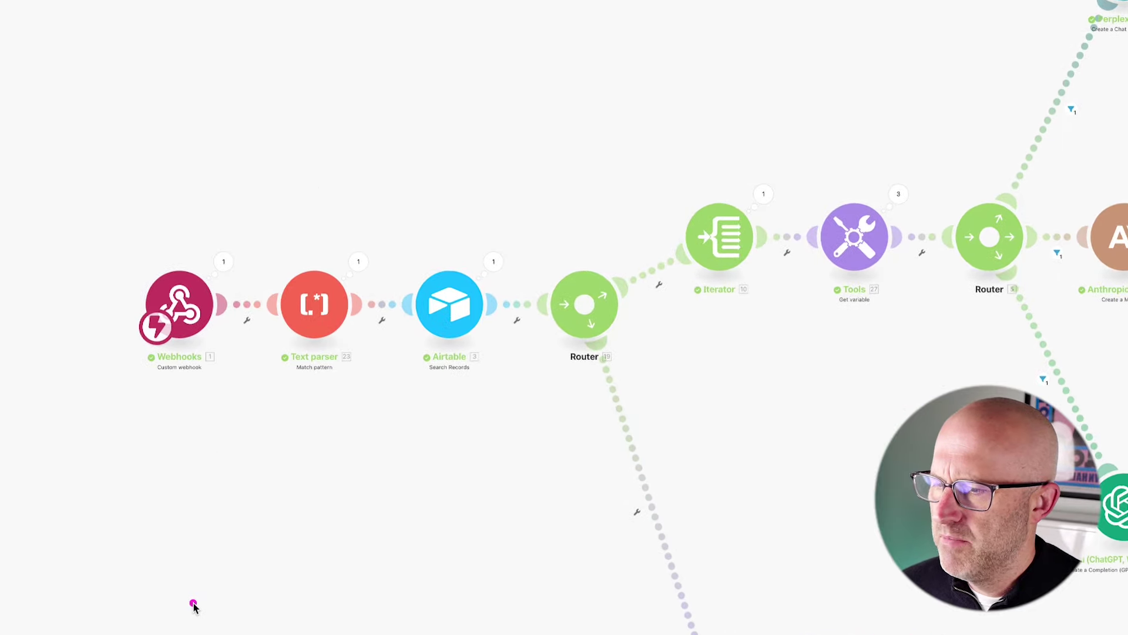
pyautogui.moveTo(194, 607); pyautogui.dragTo(188, 440)
pyautogui.moveTo(478, 162)
pyautogui.mouseDown()
pyautogui.moveTo(520, 202)
pyautogui.moveTo(526, 247)
pyautogui.mouseUp()
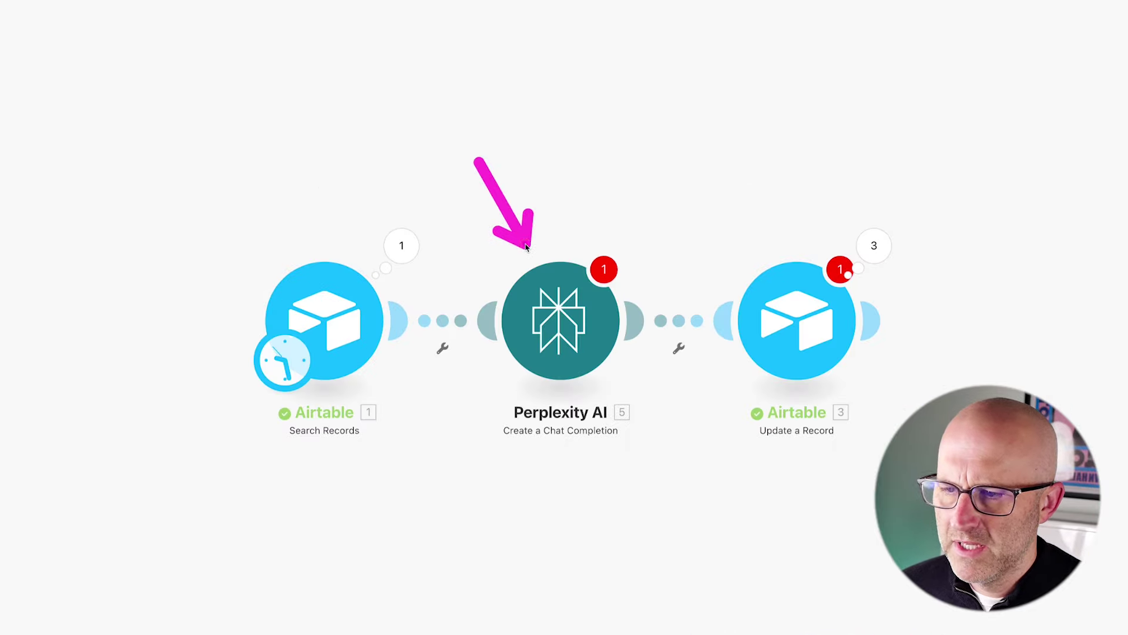
pyautogui.moveTo(458, 137)
pyautogui.mouseDown()
pyautogui.moveTo(499, 182)
pyautogui.moveTo(521, 256)
pyautogui.mouseUp()
pyautogui.moveTo(76, 126); pyautogui.dragTo(234, 226)
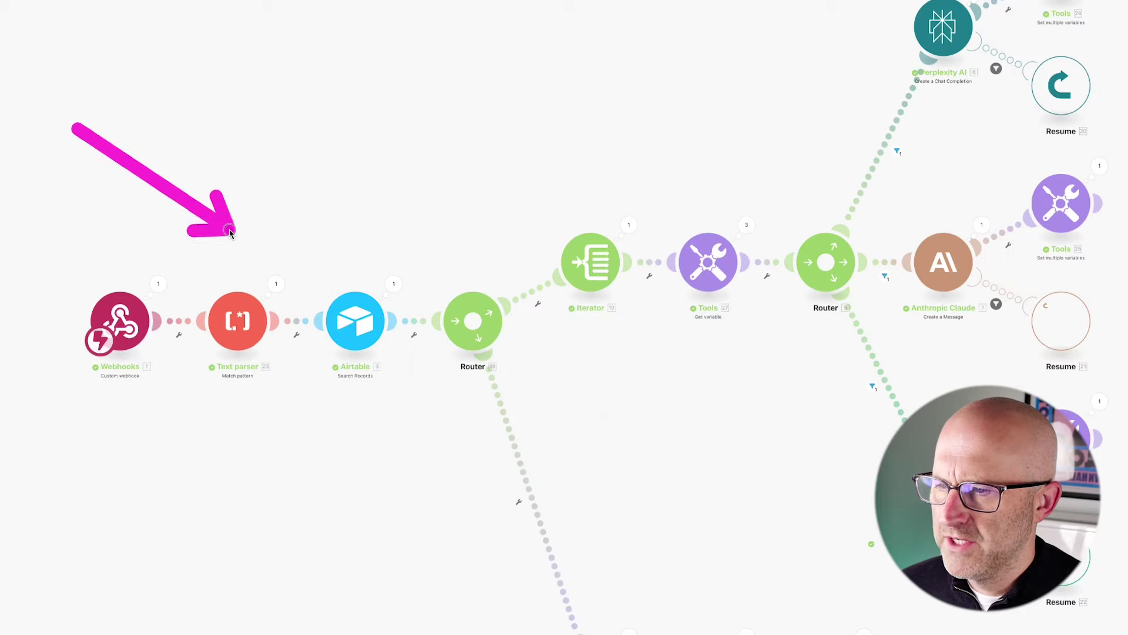
pyautogui.moveTo(365, 260); pyautogui.dragTo(331, 186)
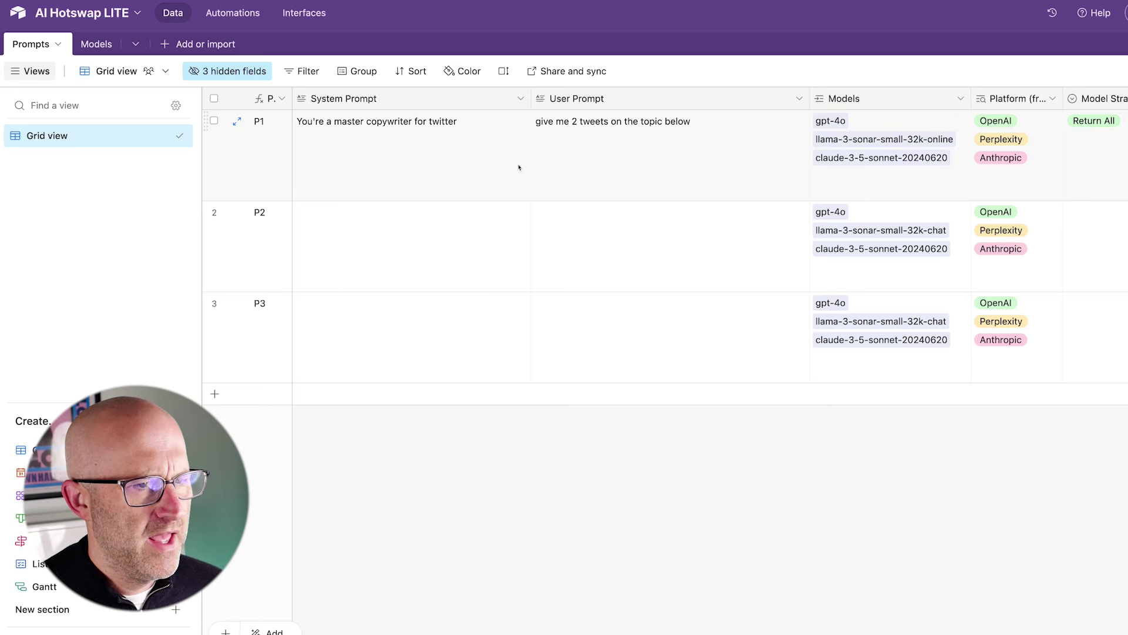
# - Review the prompts and models in the AI Hotswap LITE base alongside the scenario's three AI provider branches
pyautogui.moveTo(504, 195); pyautogui.dragTo(546, 144)
pyautogui.moveTo(720, 156)
pyautogui.mouseDown()
pyautogui.moveTo(799, 125)
pyautogui.moveTo(802, 160)
pyautogui.mouseUp()
pyautogui.moveTo(884, 74)
pyautogui.mouseDown()
pyautogui.moveTo(940, 101)
pyautogui.moveTo(957, 148)
pyautogui.mouseUp()
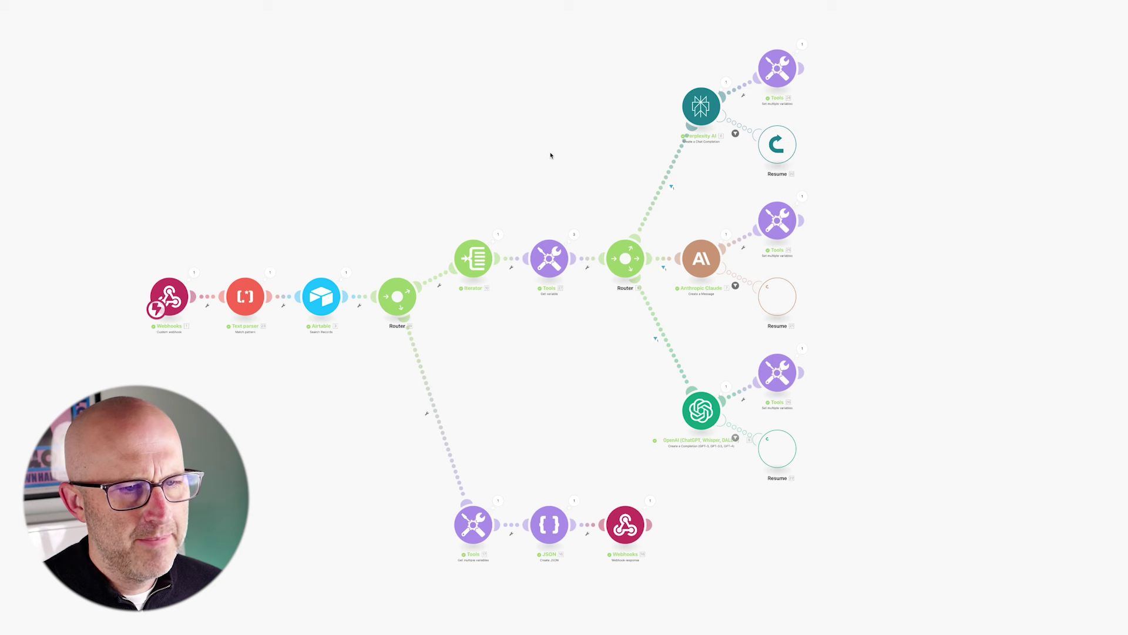
pyautogui.moveTo(583, 153); pyautogui.dragTo(641, 122)
pyautogui.moveTo(715, 175); pyautogui.dragTo(714, 212)
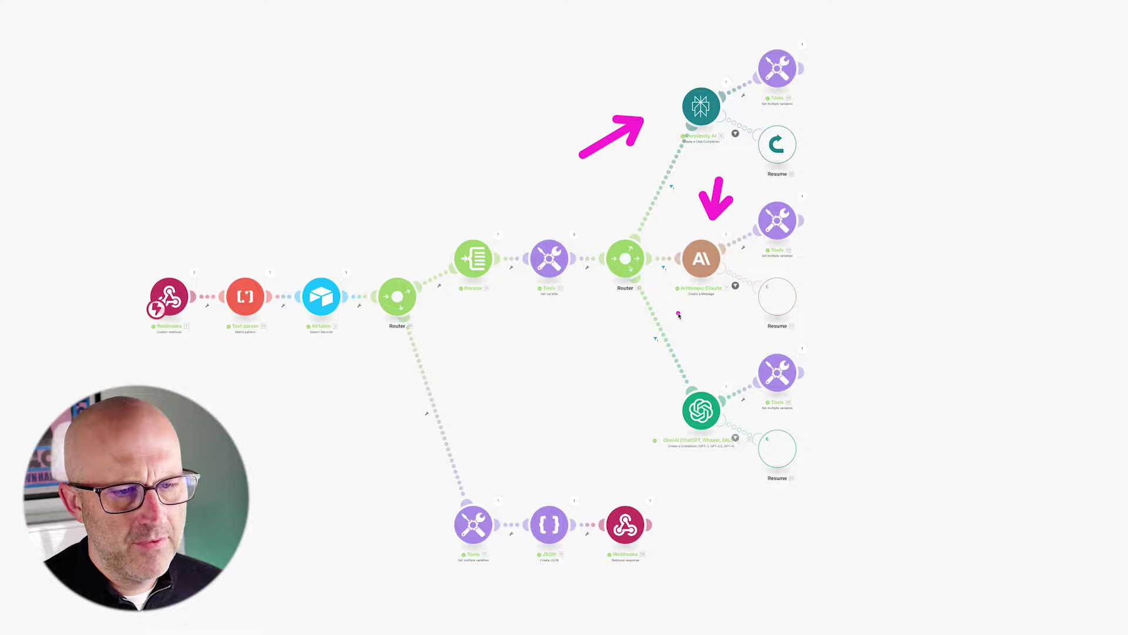
pyautogui.moveTo(725, 588); pyautogui.dragTo(667, 548)
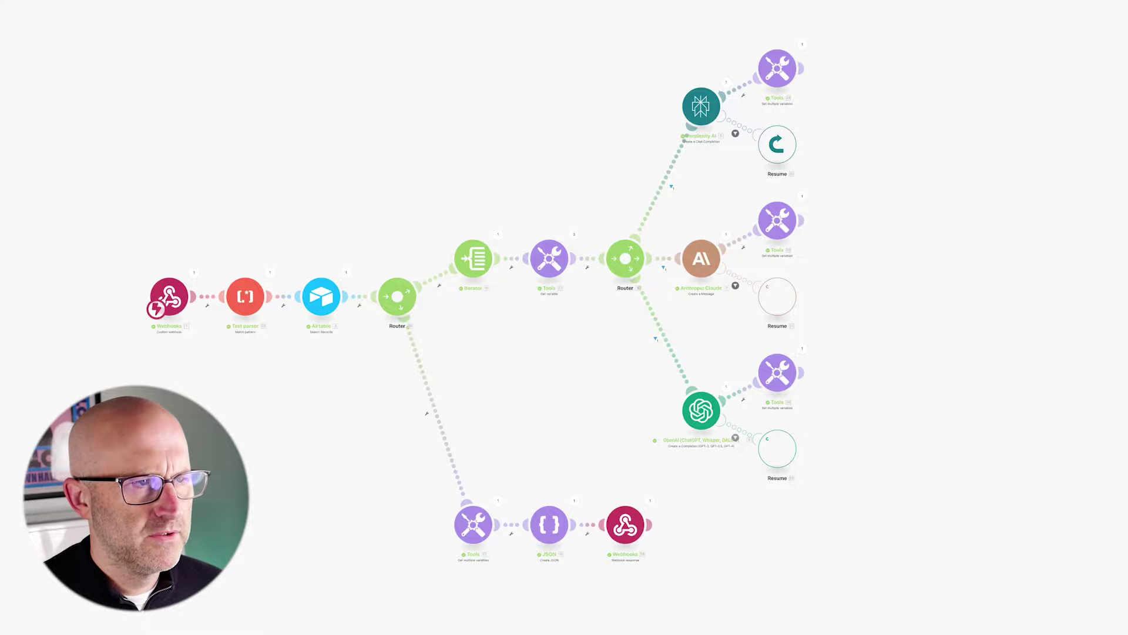
pyautogui.moveTo(605, 108)
pyautogui.mouseDown()
pyautogui.moveTo(660, 203)
pyautogui.moveTo(721, 247)
pyautogui.mouseUp()
# - Compare the Tweet Machine and AI Hotswap LITE bases with the Airtable scenarios that use an OpenAI or HTTP module
pyautogui.moveTo(200, 107)
pyautogui.mouseDown()
pyautogui.moveTo(417, 201)
pyautogui.moveTo(469, 197)
pyautogui.mouseUp()
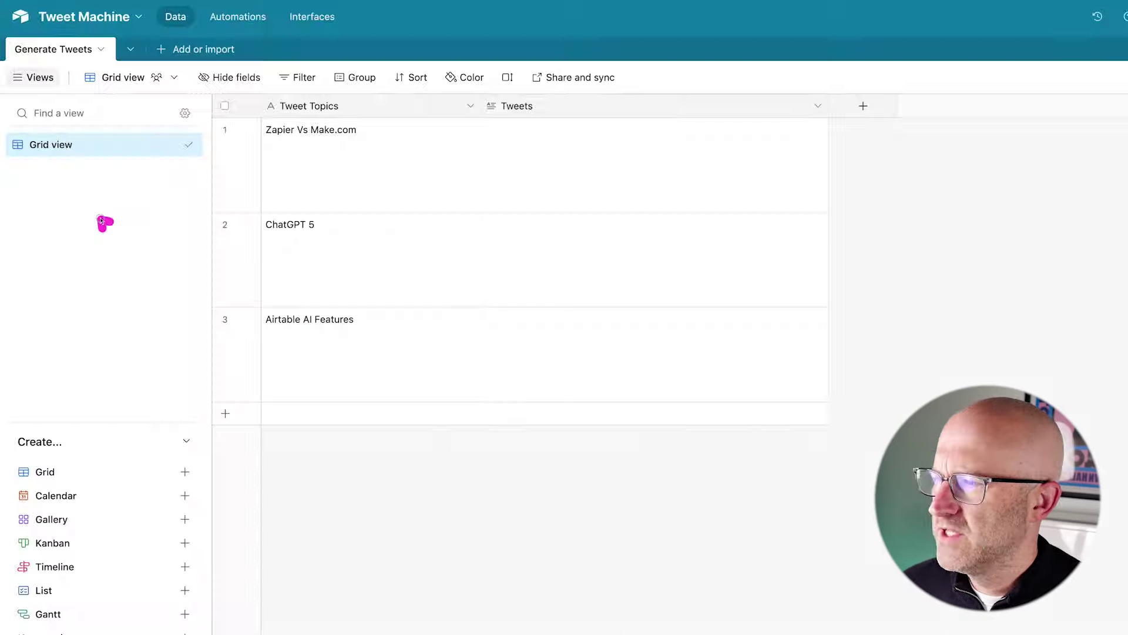
pyautogui.moveTo(104, 221); pyautogui.dragTo(60, 42)
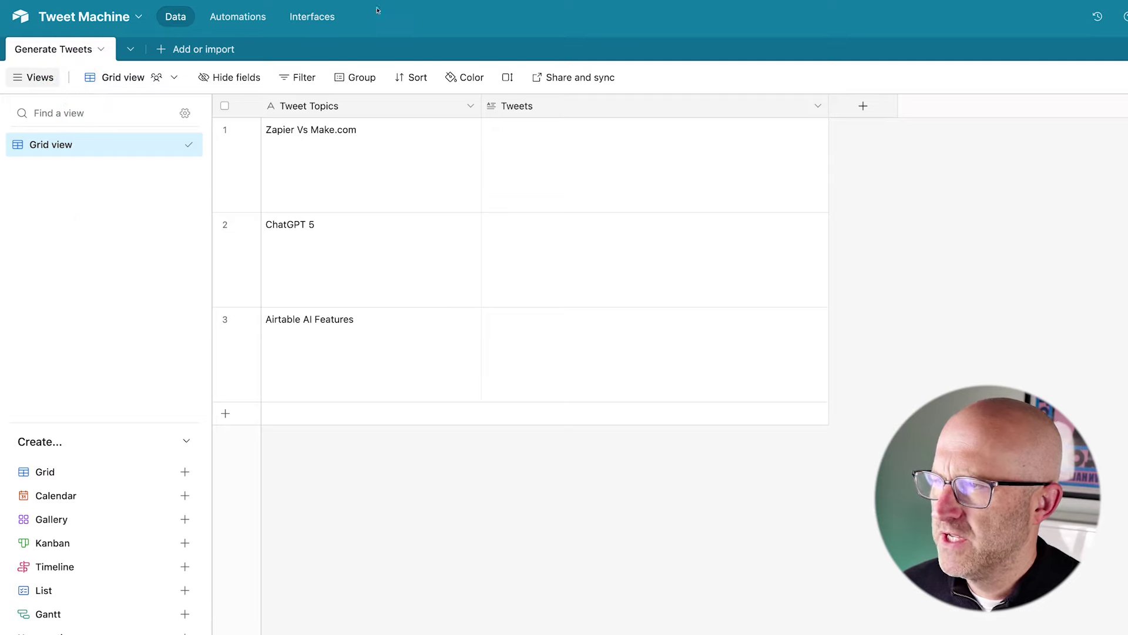
pyautogui.moveTo(414, 115)
pyautogui.mouseDown()
pyautogui.moveTo(415, 177)
pyautogui.moveTo(517, 231)
pyautogui.mouseUp()
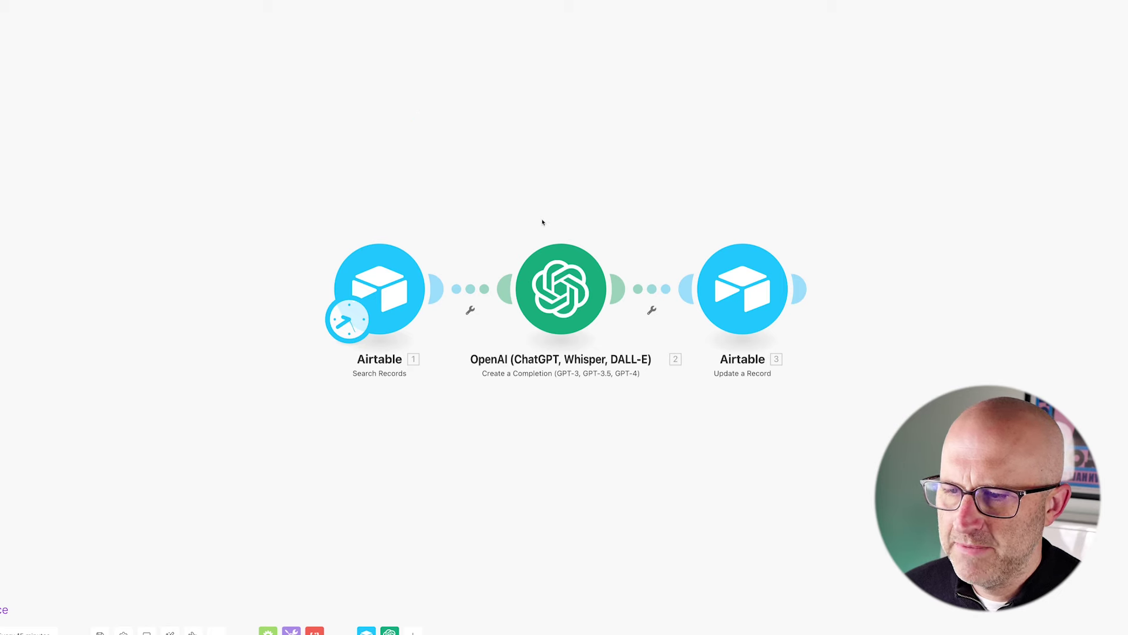
pyautogui.moveTo(450, 26)
pyautogui.mouseDown()
pyautogui.moveTo(353, 85)
pyautogui.moveTo(354, 104)
pyautogui.mouseUp()
pyautogui.moveTo(145, 228); pyautogui.dragTo(146, 229)
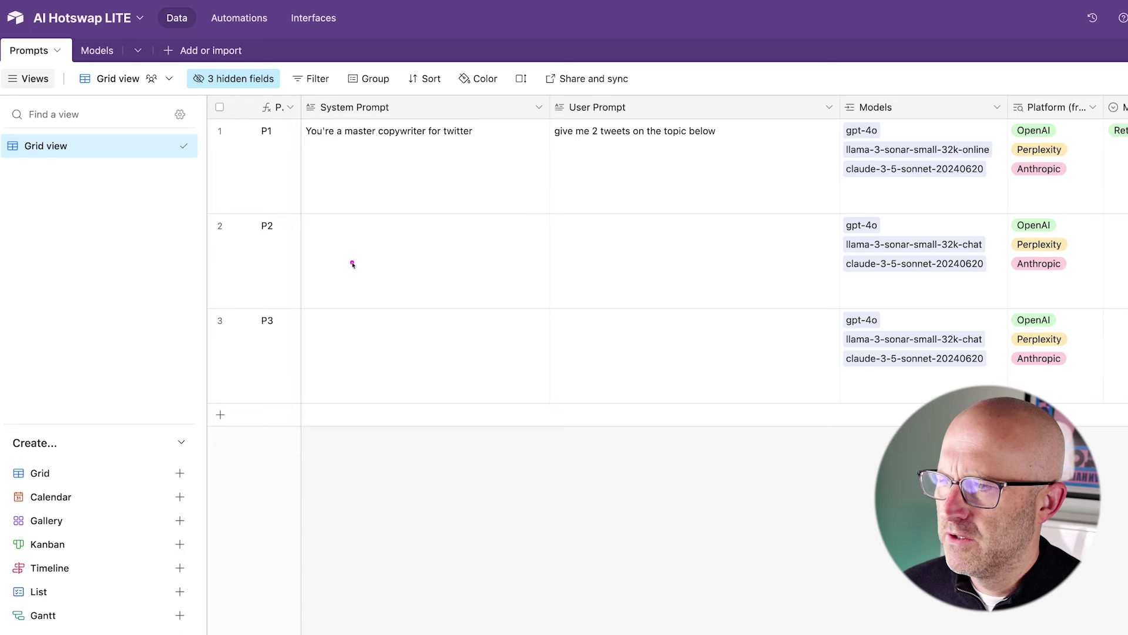
pyautogui.moveTo(392, 304)
pyautogui.mouseDown()
pyautogui.moveTo(353, 221)
pyautogui.moveTo(604, 171)
pyautogui.moveTo(634, 181)
pyautogui.mouseUp()
pyautogui.moveTo(124, 193)
pyautogui.mouseDown()
pyautogui.moveTo(101, 115)
pyautogui.moveTo(112, 47)
pyautogui.mouseUp()
pyautogui.moveTo(373, 119)
pyautogui.mouseDown()
pyautogui.moveTo(423, 215)
pyautogui.moveTo(524, 232)
pyautogui.mouseUp()
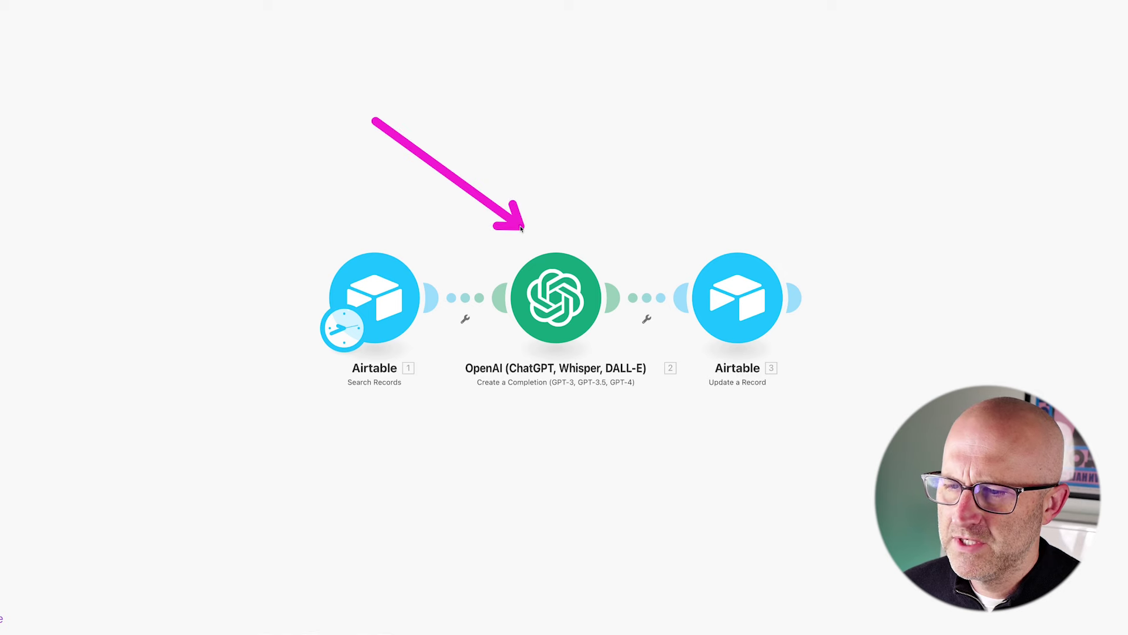
pyautogui.moveTo(474, 121); pyautogui.dragTo(499, 206)
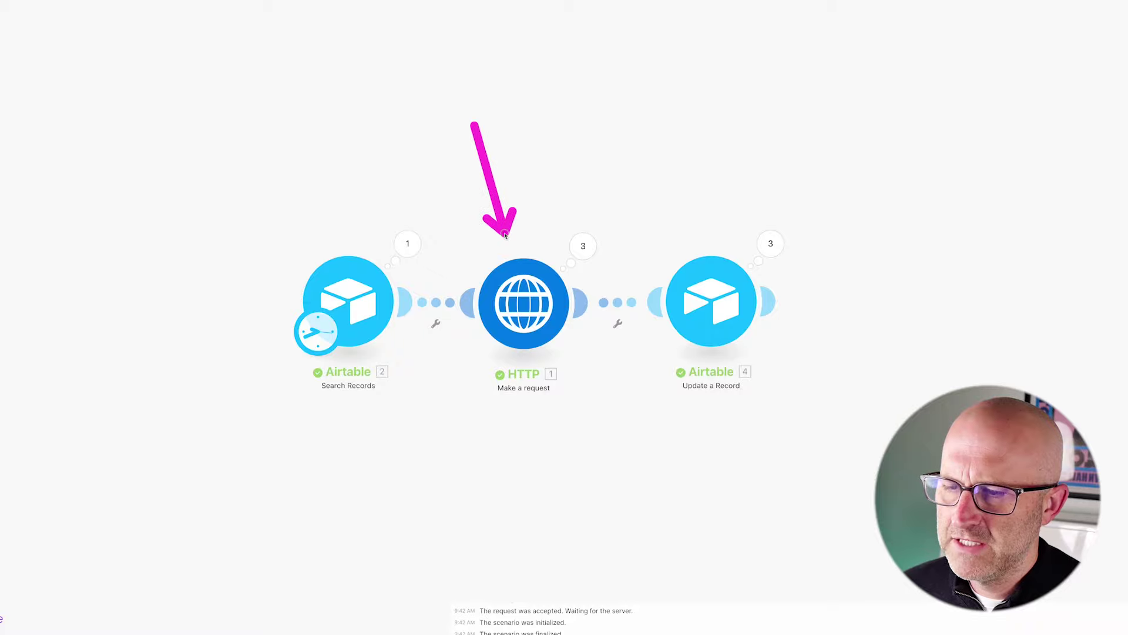
pyautogui.moveTo(227, 108)
pyautogui.mouseDown()
pyautogui.moveTo(237, 184)
pyautogui.moveTo(403, 203)
pyautogui.mouseUp()
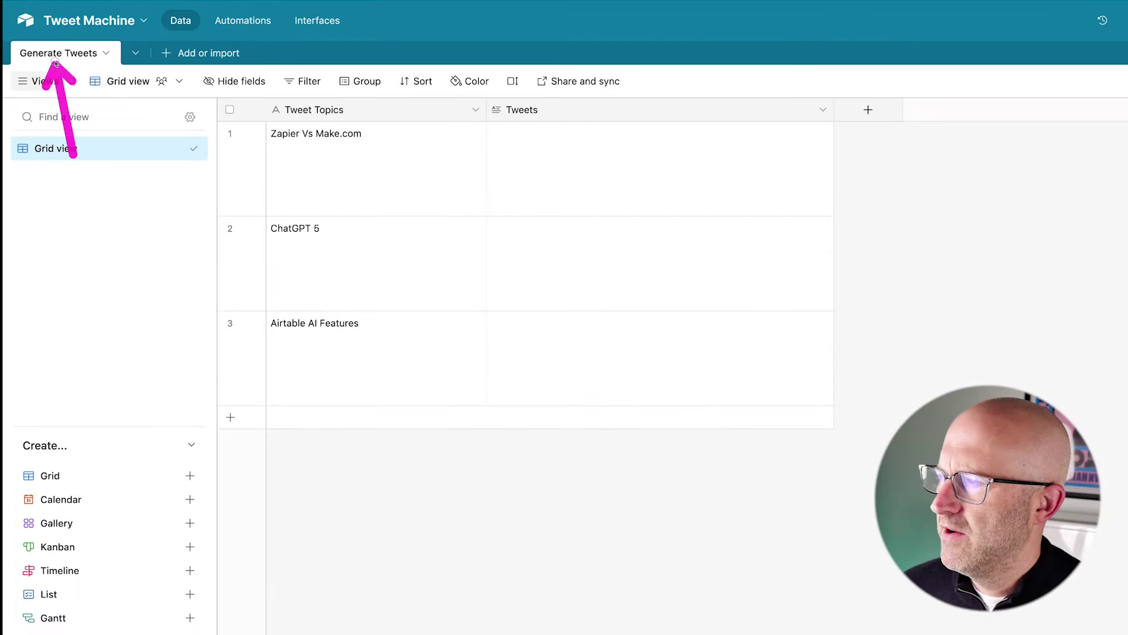
pyautogui.moveTo(53, 50); pyautogui.dragTo(51, 44)
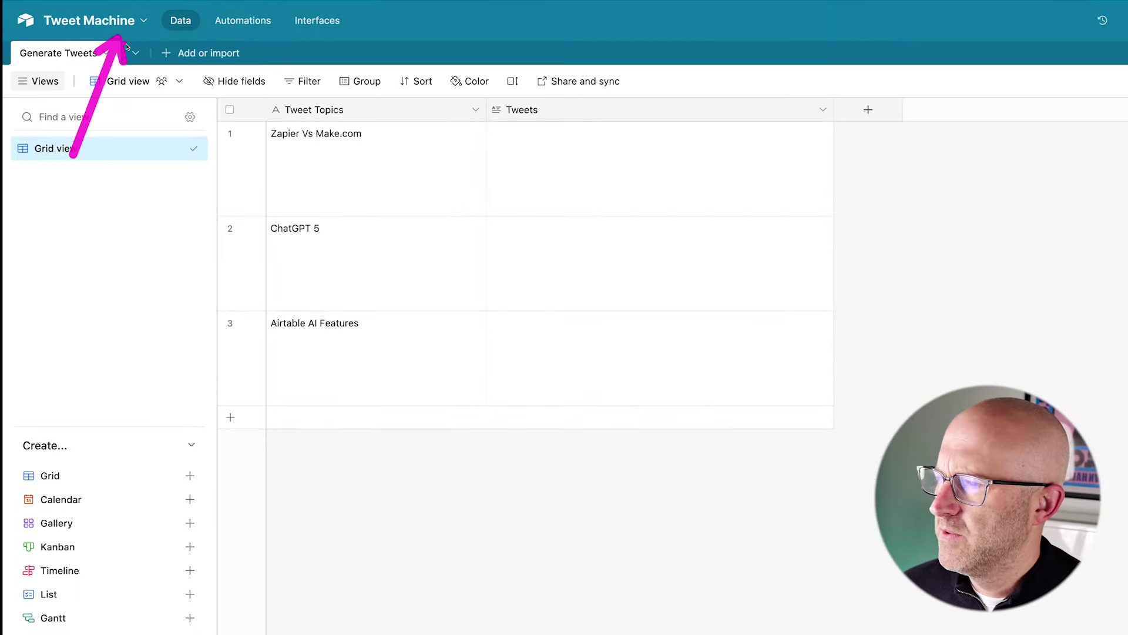
pyautogui.moveTo(456, 52); pyautogui.dragTo(377, 105)
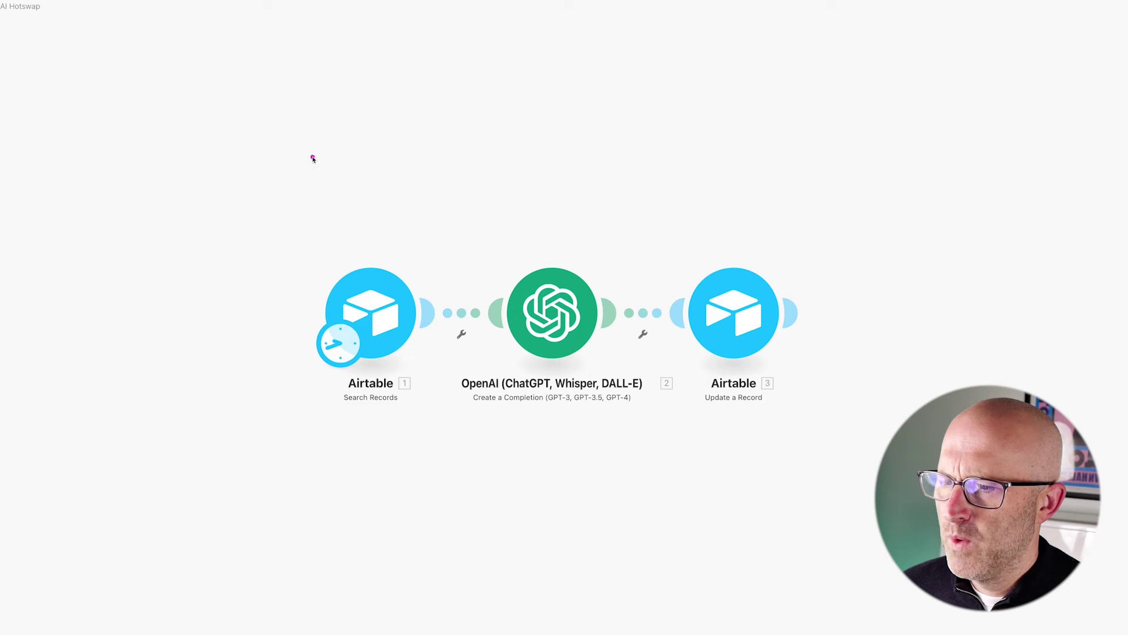
pyautogui.moveTo(310, 156); pyautogui.dragTo(388, 246)
pyautogui.moveTo(454, 175)
pyautogui.mouseDown()
pyautogui.moveTo(486, 231)
pyautogui.moveTo(521, 251)
pyautogui.mouseUp()
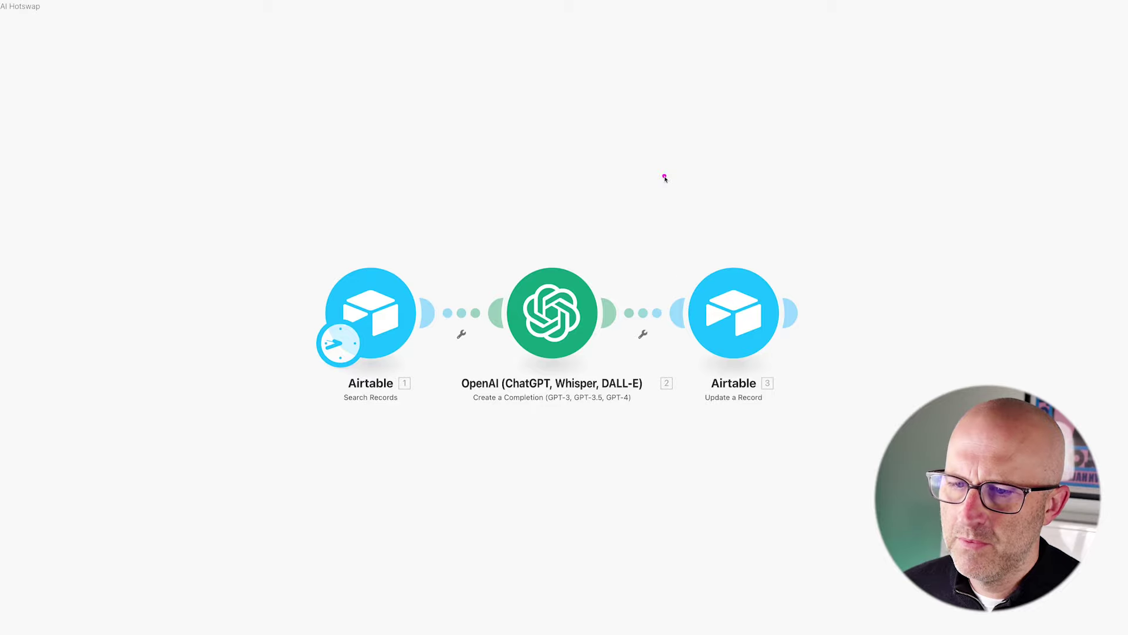
# - Run the Tweet Machine AI Hotswap scenario once to generate tweets for the Airtable topics
pyautogui.moveTo(663, 176); pyautogui.dragTo(702, 252)
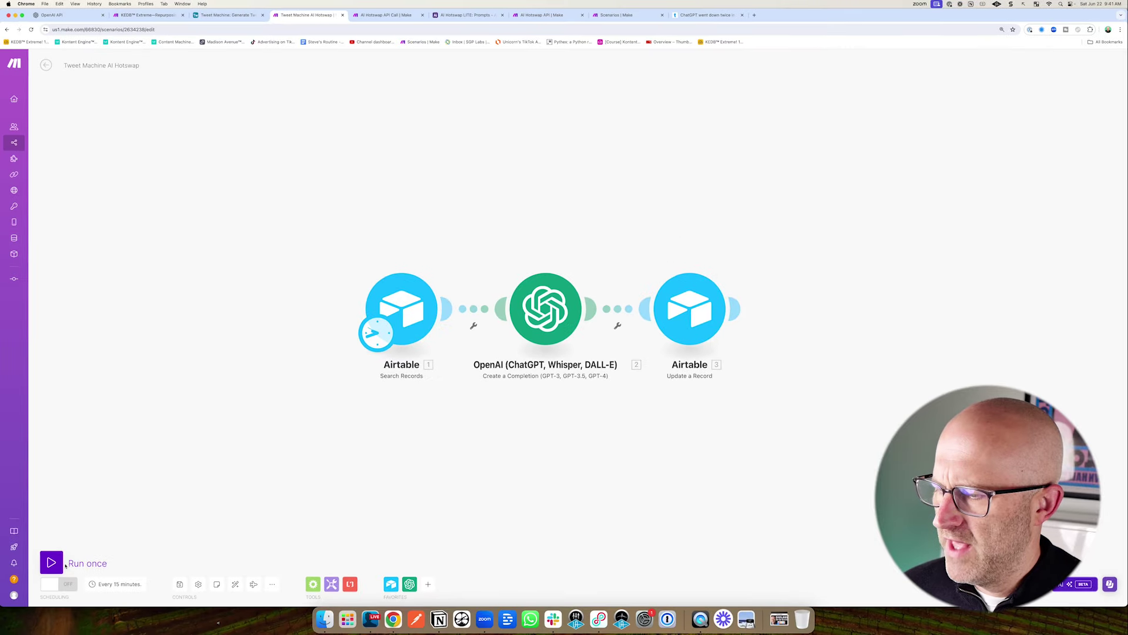
pyautogui.click(52, 563)
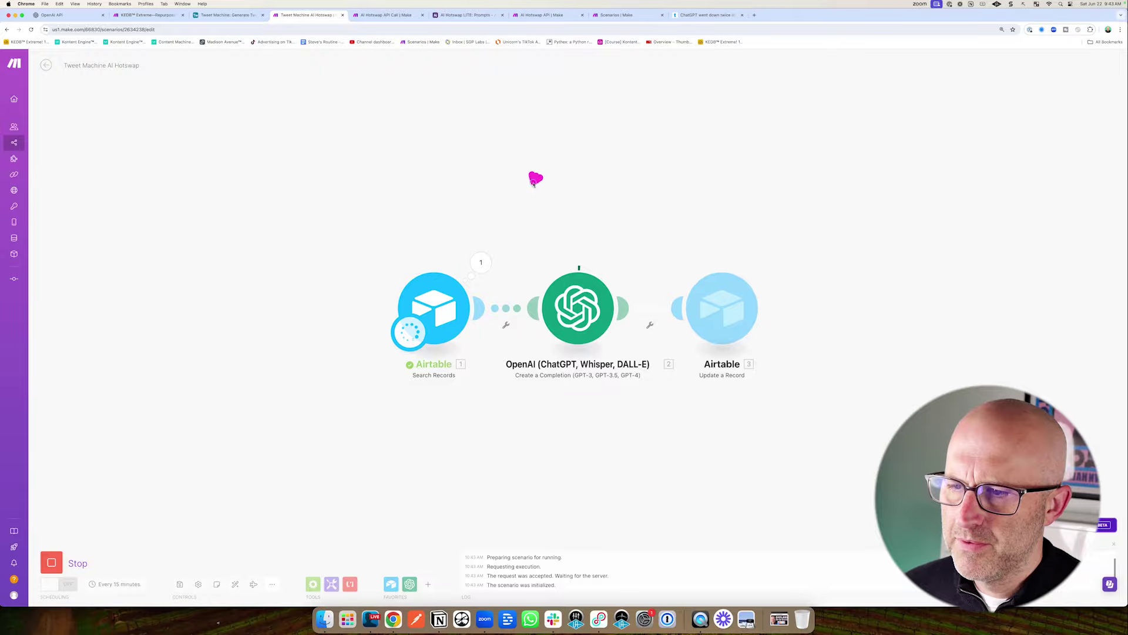
pyautogui.moveTo(500, 233); pyautogui.dragTo(566, 246)
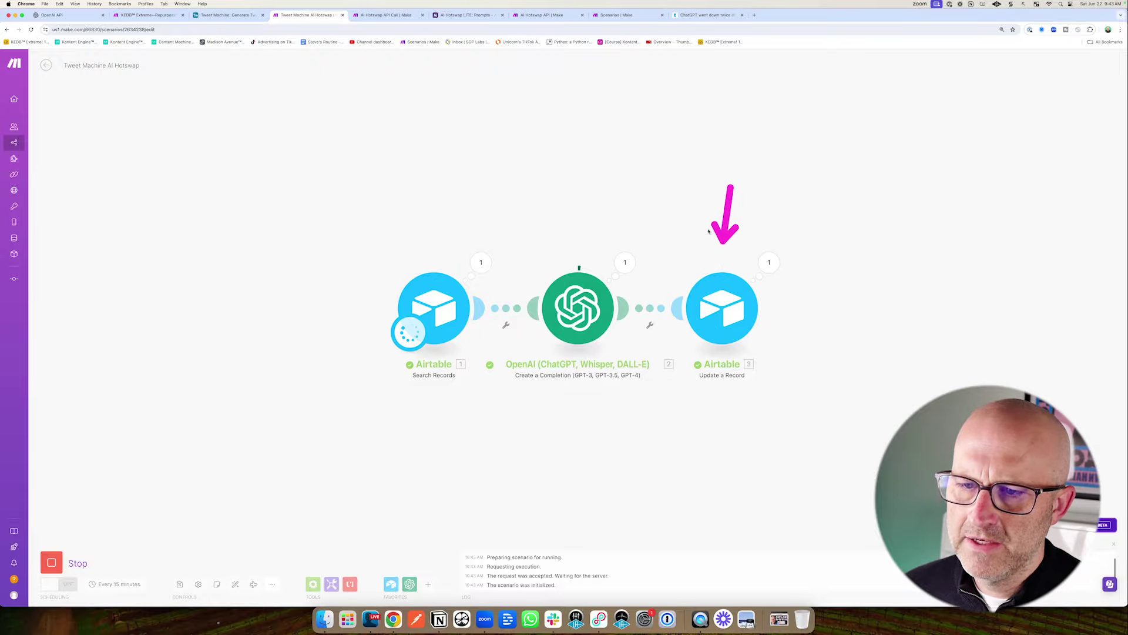
# - Review the generated tweets in the Tweet Machine base, expanding the Tweets text for the Zapier Vs Make.com topic
pyautogui.hotkey('ctrl', 'shift', 'Tab')
pyautogui.moveTo(827, 377)
pyautogui.mouseDown()
pyautogui.moveTo(709, 299)
pyautogui.moveTo(596, 293)
pyautogui.mouseUp()
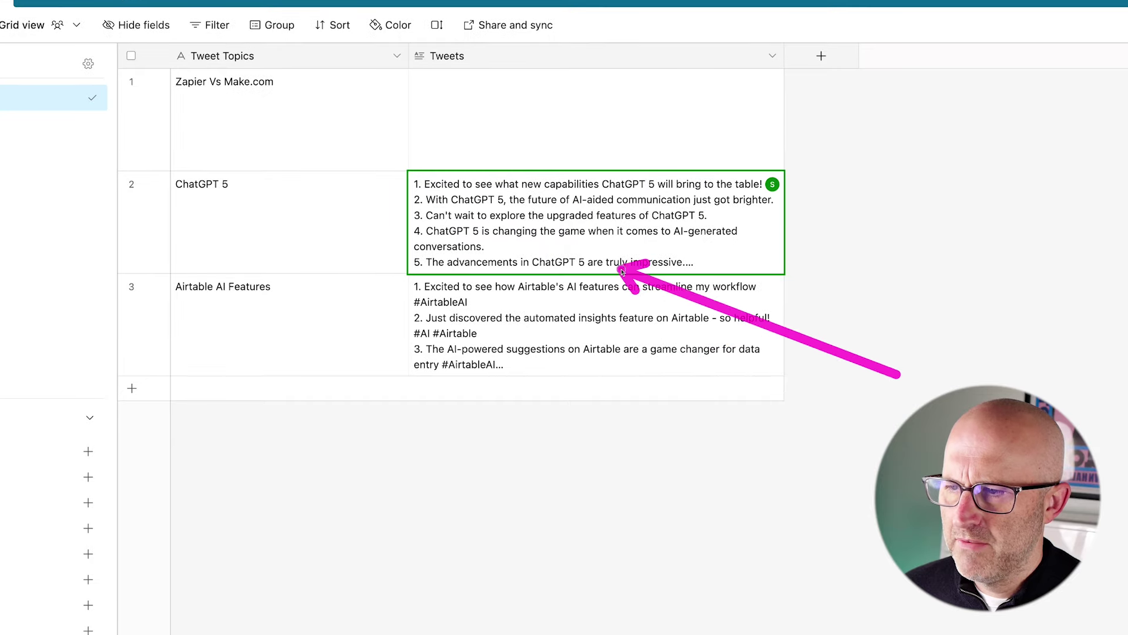
pyautogui.click(749, 103)
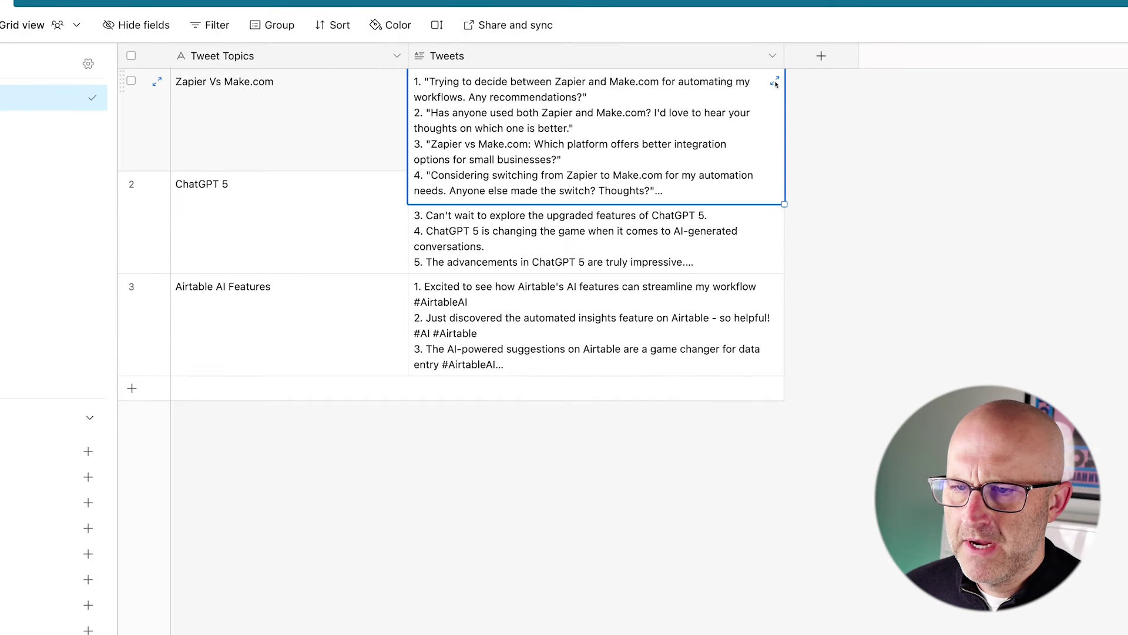
pyautogui.click(775, 83)
pyautogui.moveTo(657, 151); pyautogui.dragTo(781, 133)
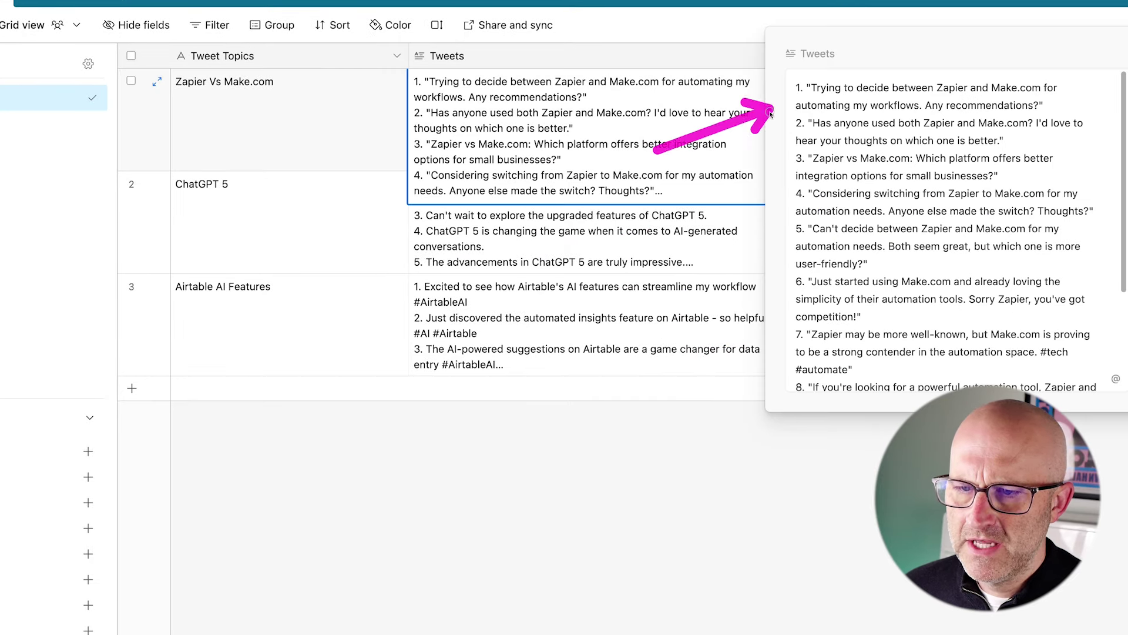
pyautogui.scroll(-3, 940, 235)
pyautogui.press('Escape')
pyautogui.moveTo(388, 91)
pyautogui.mouseDown()
pyautogui.moveTo(304, 79)
pyautogui.moveTo(323, 171)
pyautogui.moveTo(294, 259)
pyautogui.mouseUp()
pyautogui.moveTo(842, 250); pyautogui.dragTo(748, 165)
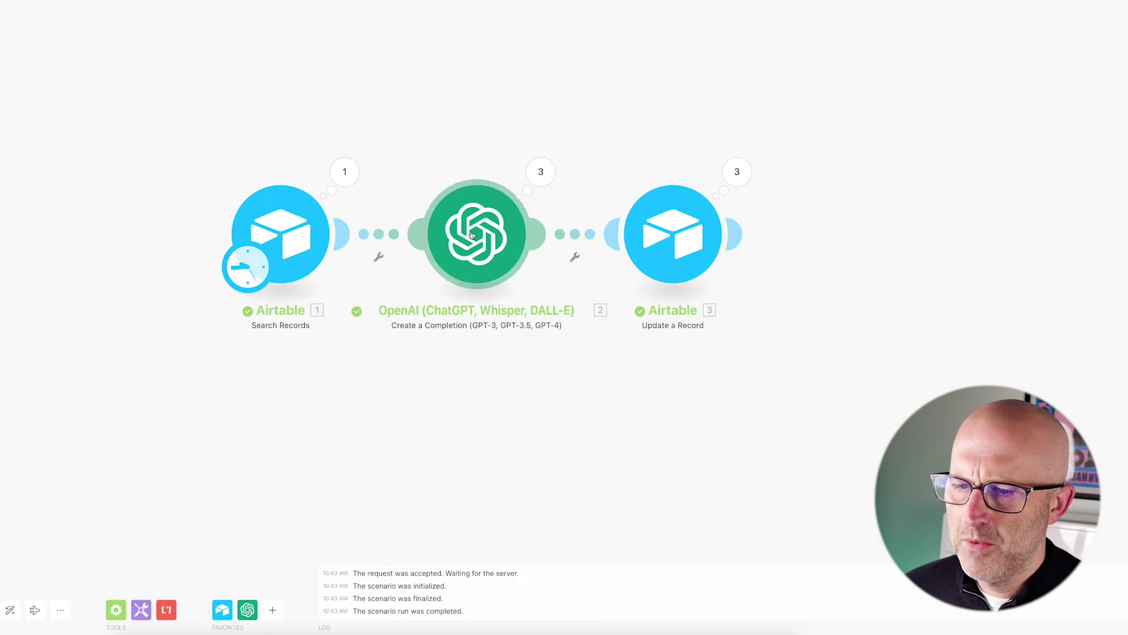
# - In the Tweet Machine OpenAI module, change the prompt to request 5 tweets and set the model to gpt-4o (system)
pyautogui.click(476, 235)
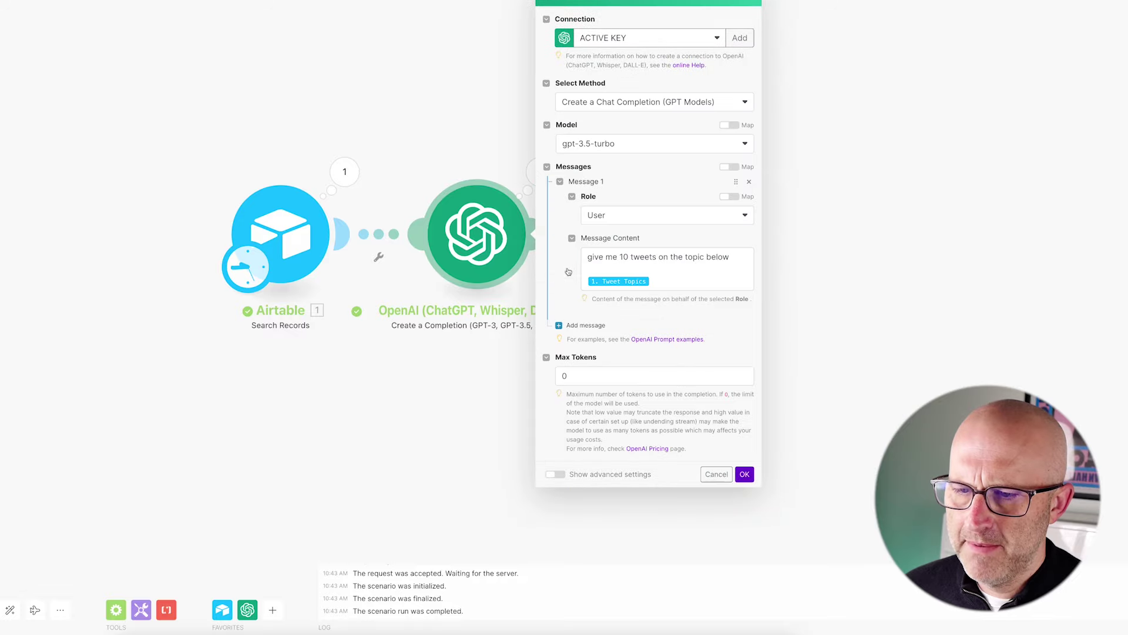
pyautogui.click(602, 269)
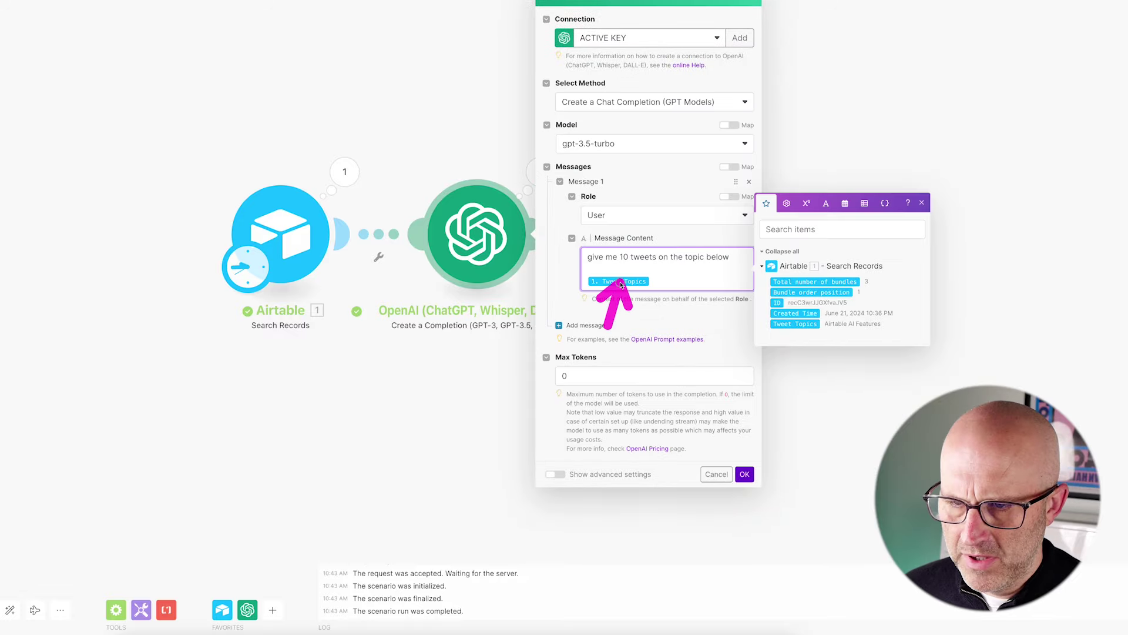
pyautogui.click(626, 247)
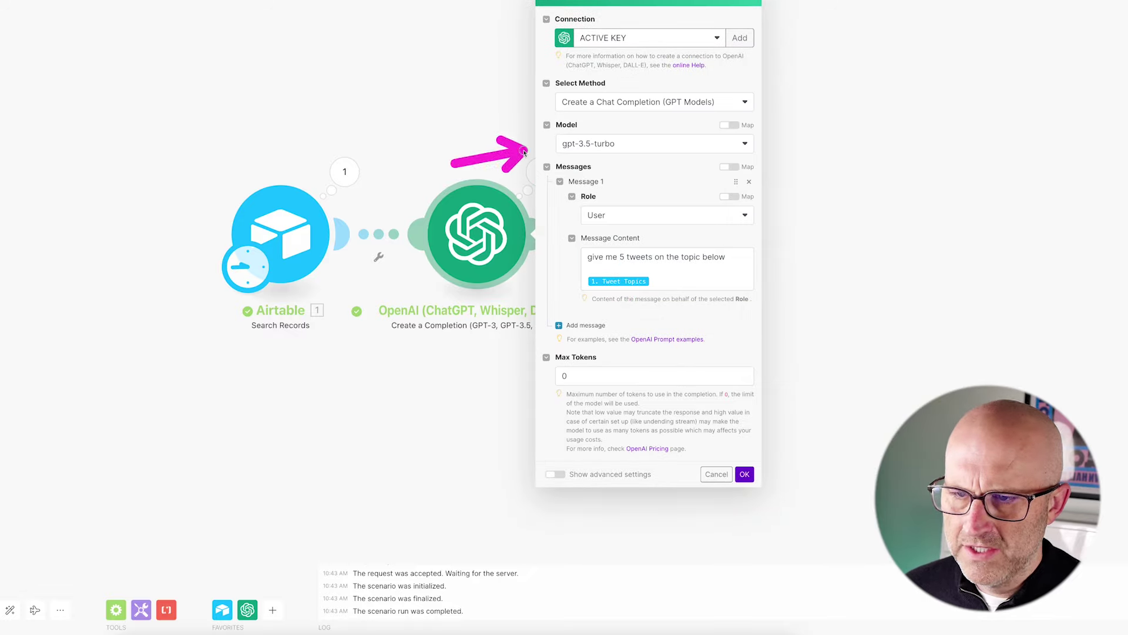
pyautogui.click(605, 145)
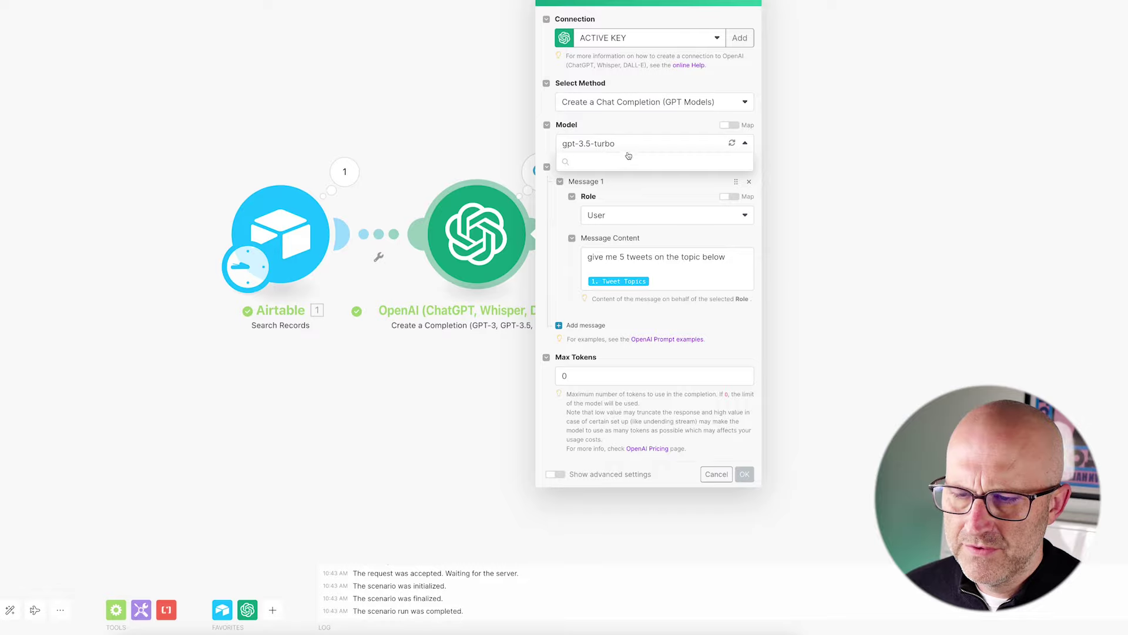
pyautogui.click(594, 191)
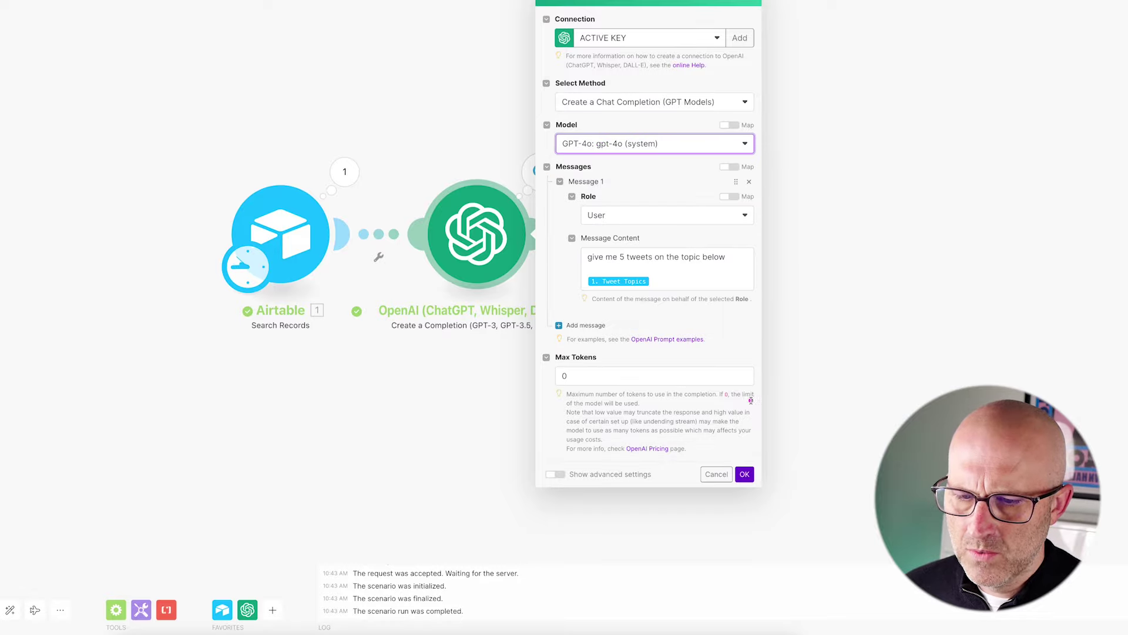
pyautogui.click(743, 473)
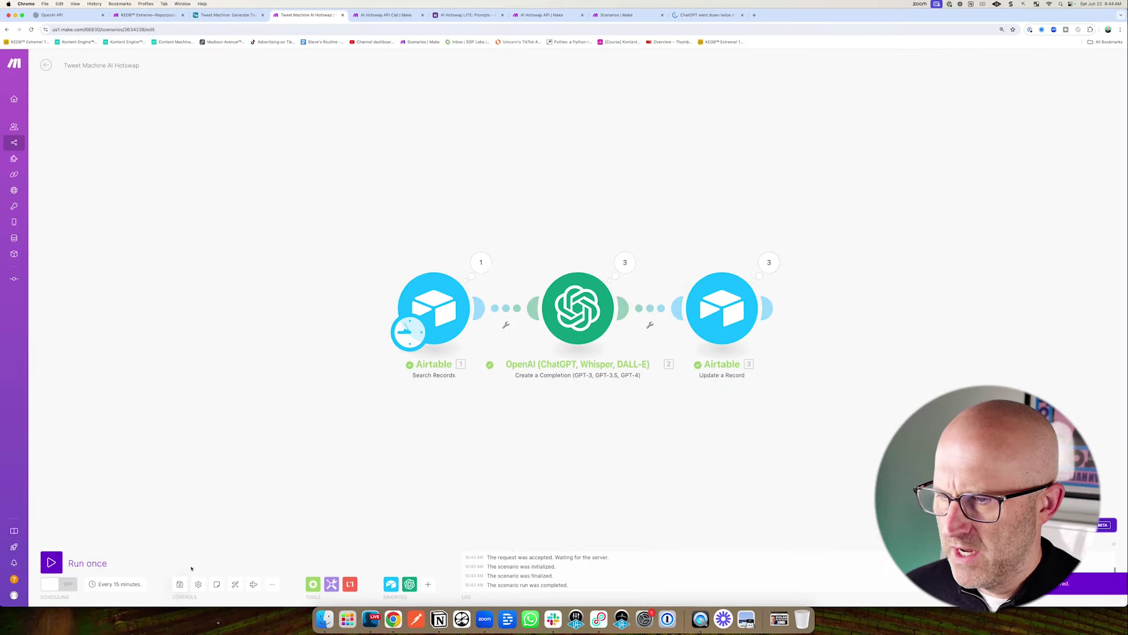
# - Clear all three Tweets cells in the Tweet Machine base, rerun the scenario and check the regenerated tweets
pyautogui.hotkey('ctrl', 'shift', 'Tab')
pyautogui.press('Delete')
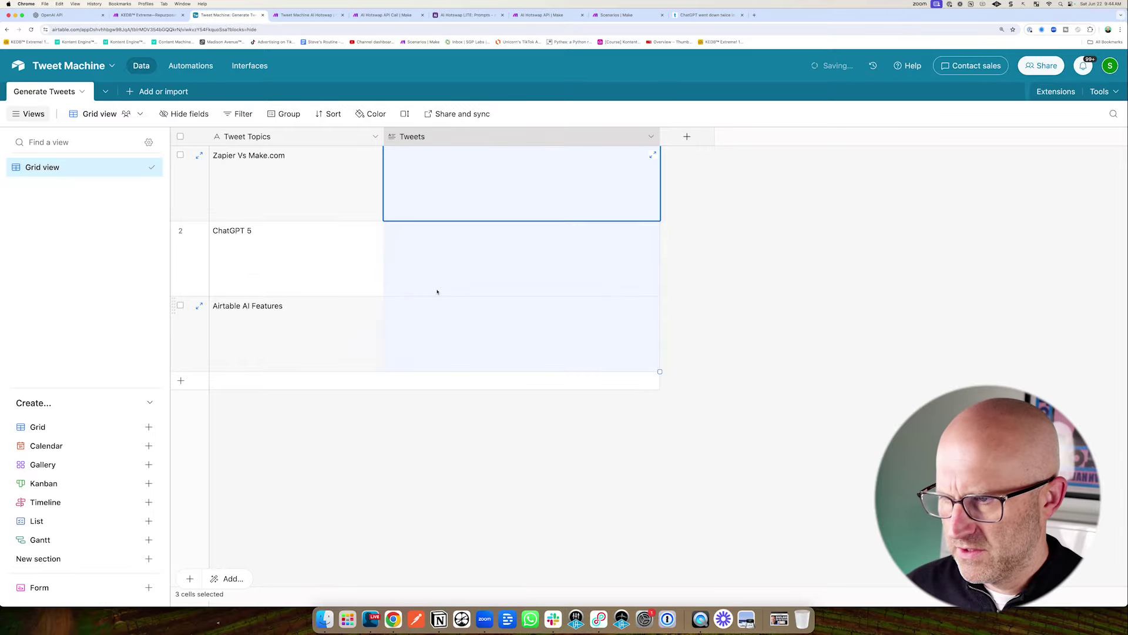
pyautogui.hotkey('ctrl', 'Tab')
pyautogui.click(51, 563)
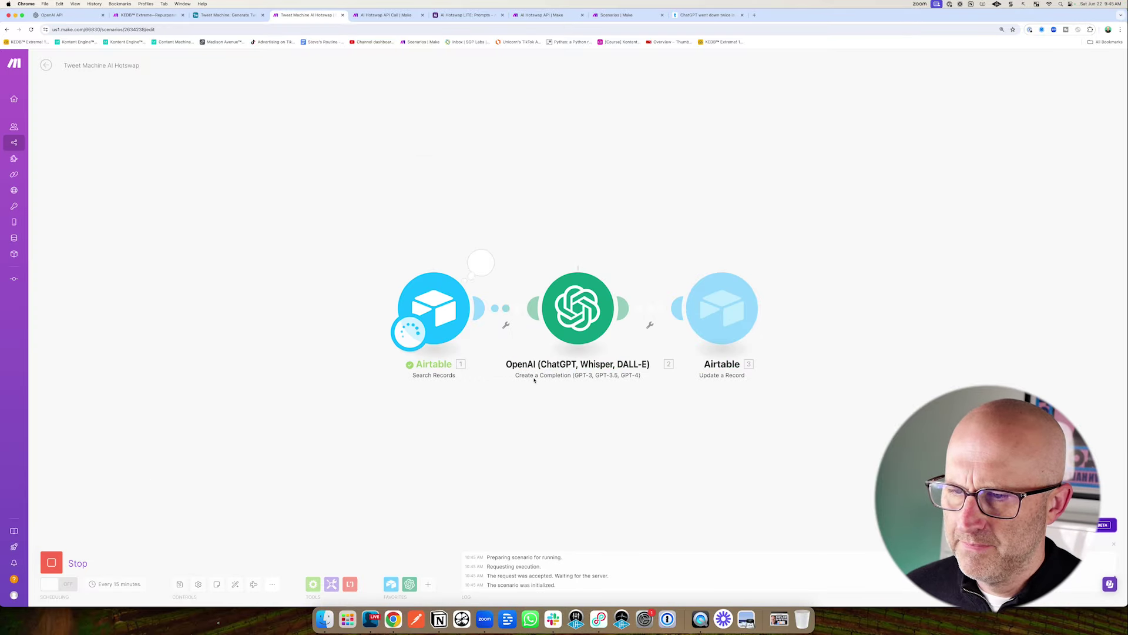
pyautogui.hotkey('ctrl', 'shift', 'Tab')
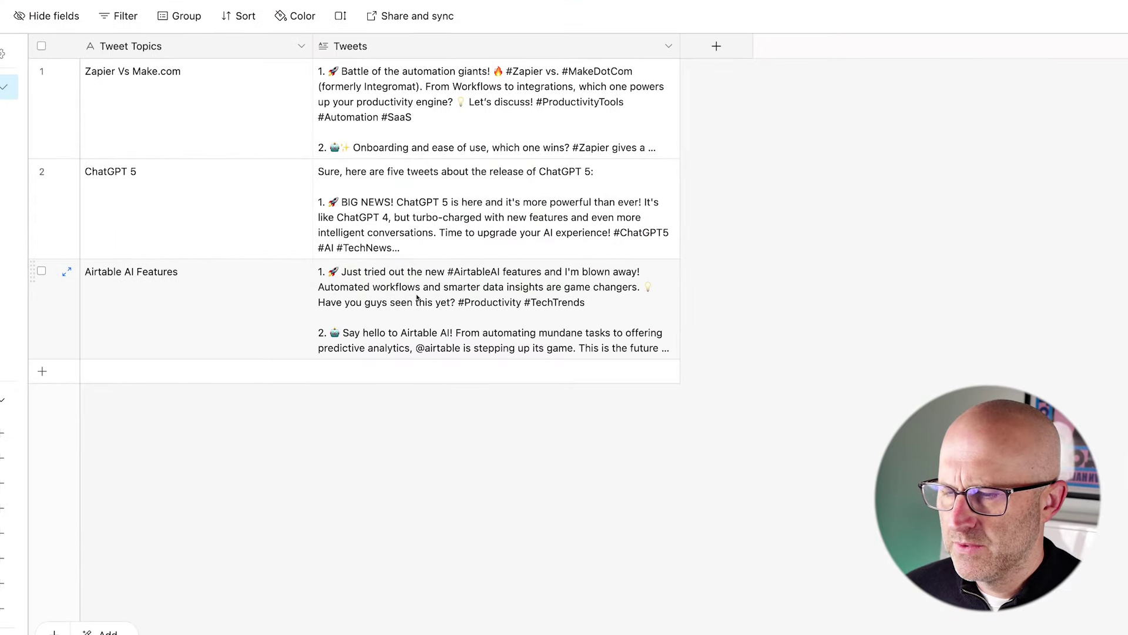
pyautogui.click(417, 298)
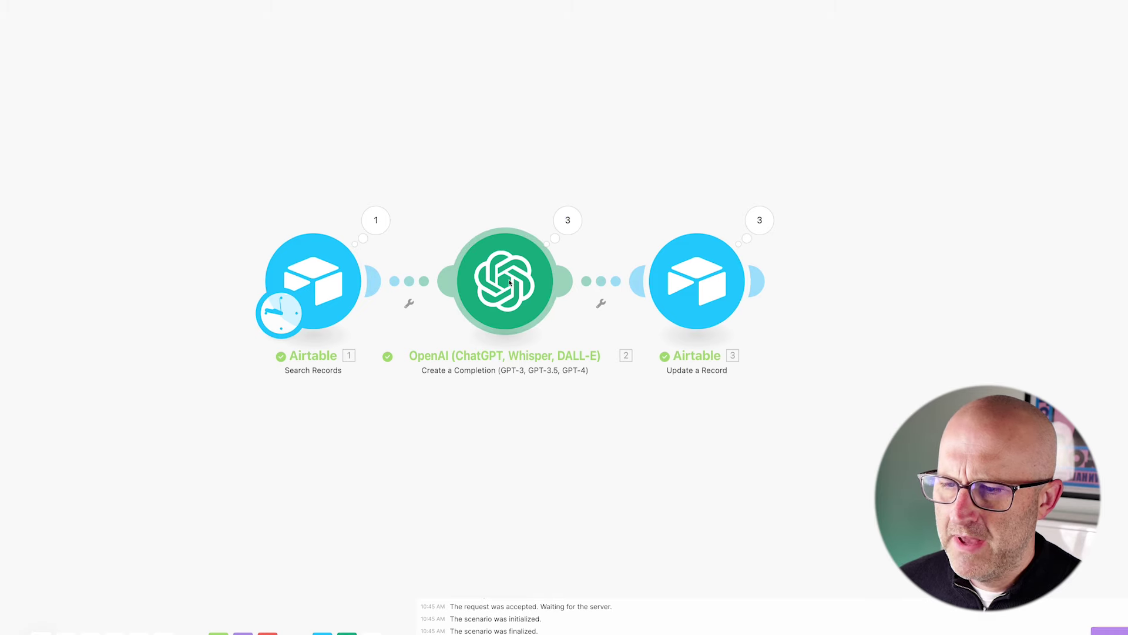
# - Add "do not use emjois in your response" above the existing text in the OpenAI module's prompt and run the scenario again
pyautogui.click(504, 280)
pyautogui.click(653, 318)
pyautogui.press('Return')
pyautogui.press('Return')
pyautogui.press('Up')
pyautogui.press('Up')
pyautogui.write('do')
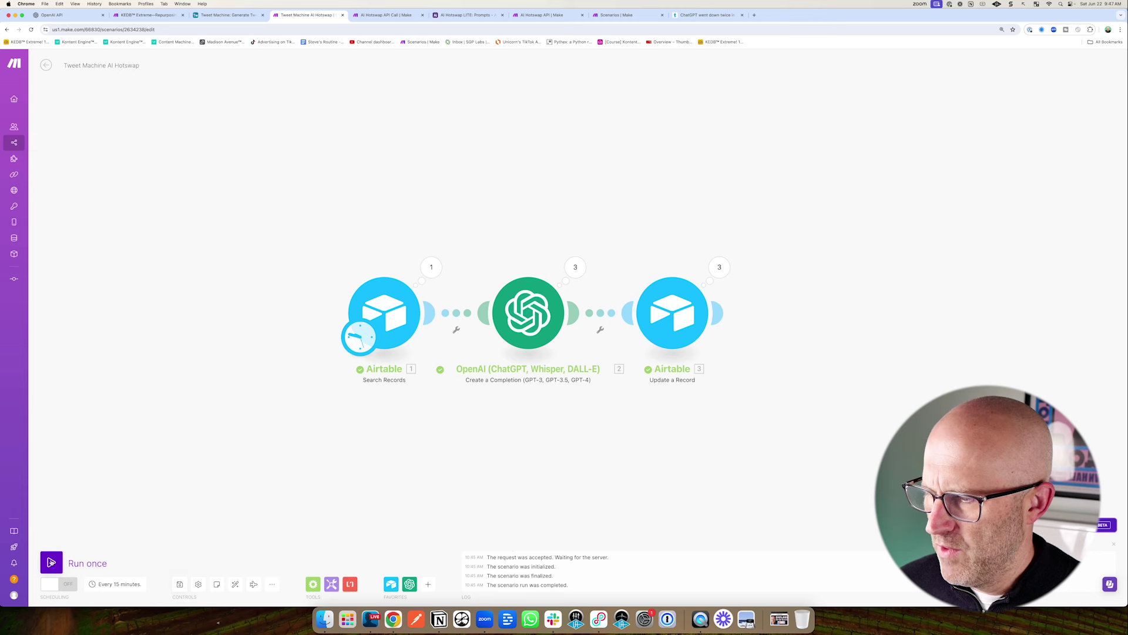
pyautogui.click(51, 562)
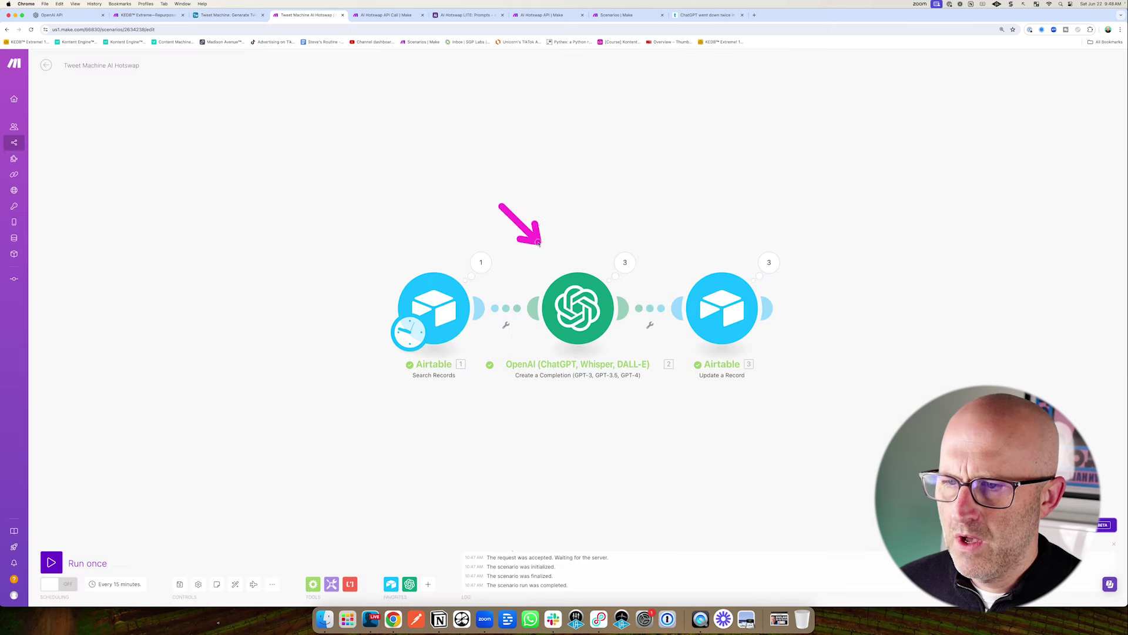
# - Inspect the settings of the second OpenAI module on the Transcript to YouTube (text) route of the KEDB Extreme scenario
pyautogui.click(149, 18)
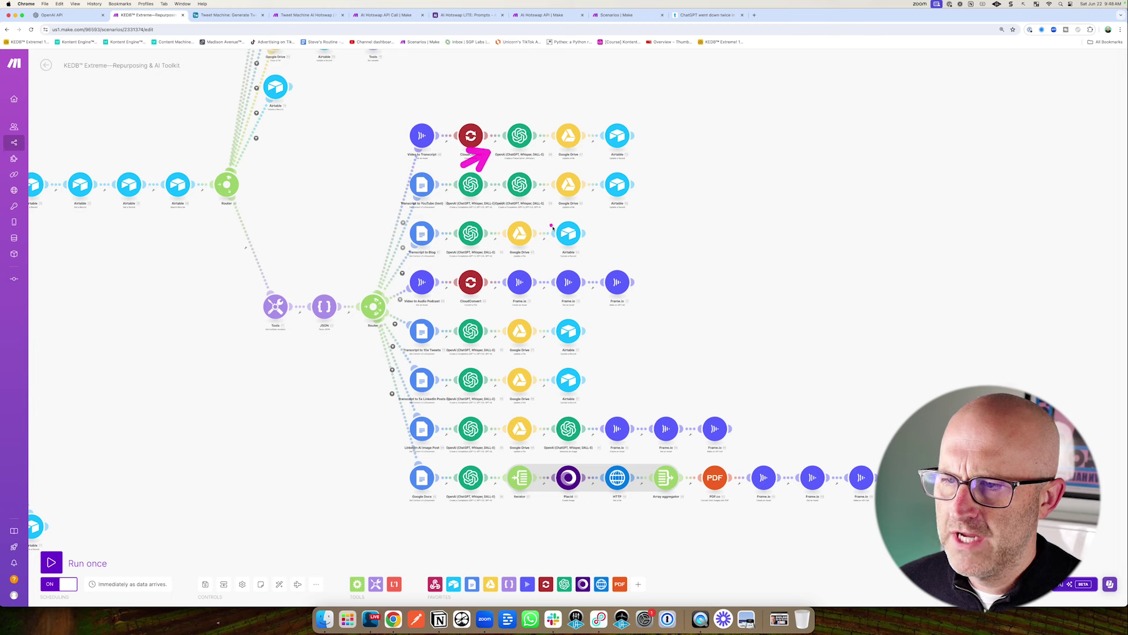
pyautogui.click(519, 185)
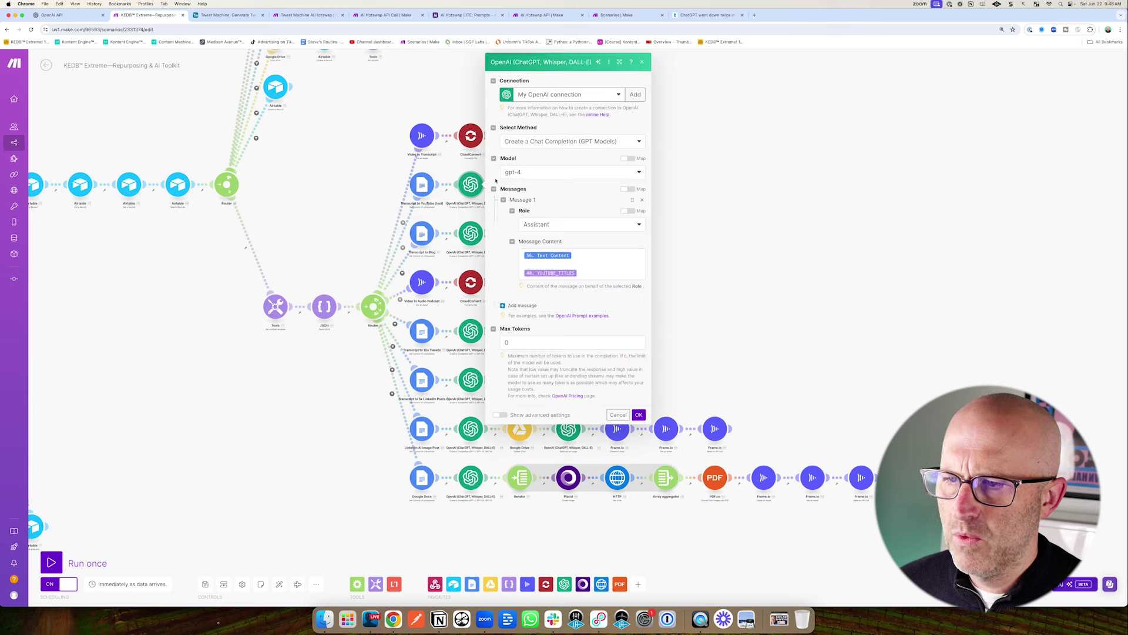
pyautogui.click(360, 215)
# - Replace the first OpenAI module on the Transcript to YouTube (text) route with a Perplexity AI Create a Chat Completion module
pyautogui.rightClick(473, 188)
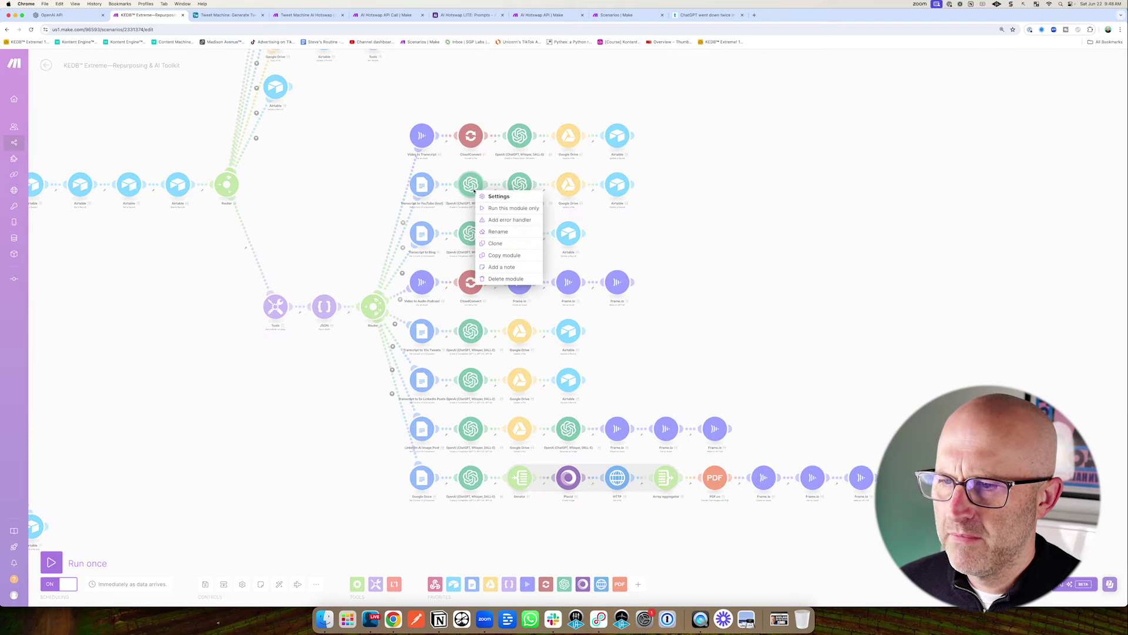
pyautogui.click(482, 207)
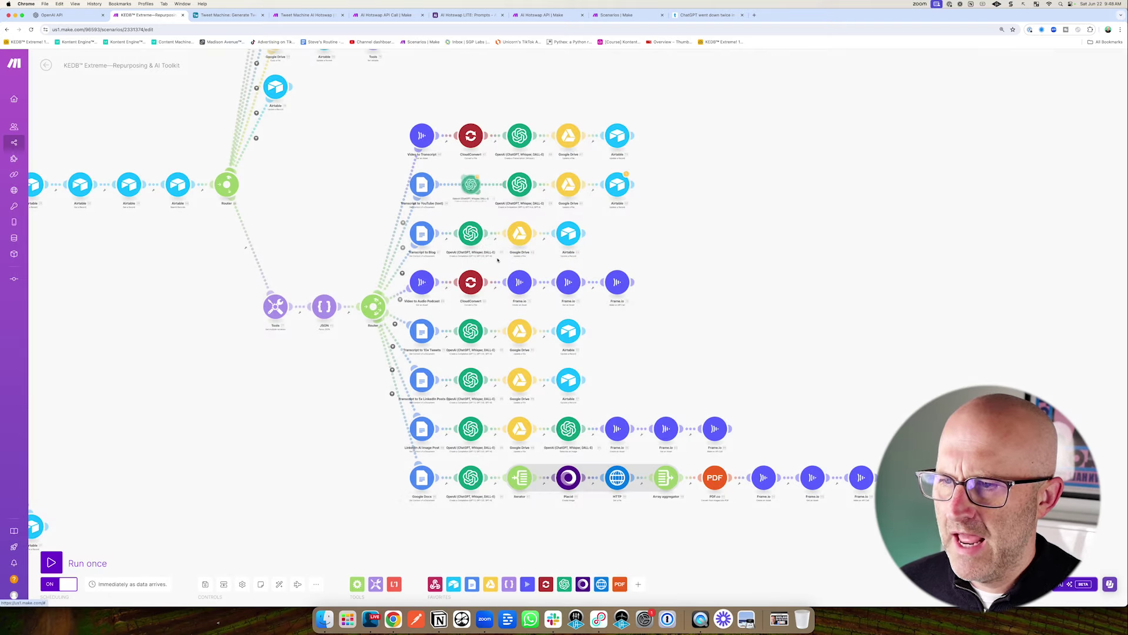
pyautogui.rightClick(472, 188)
pyautogui.click(505, 241)
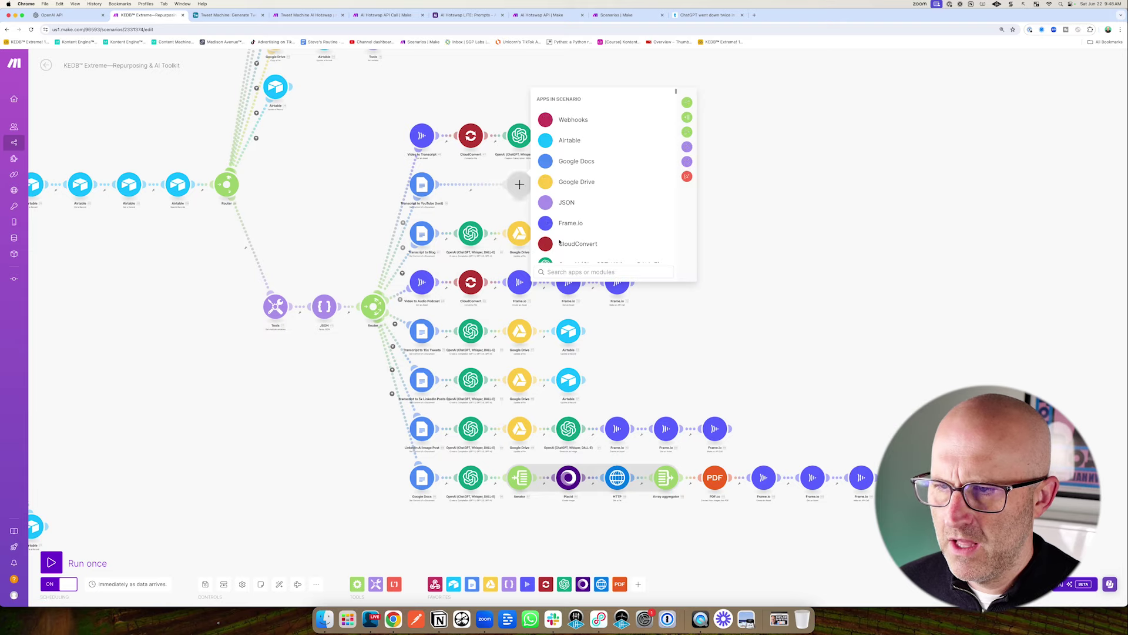
pyautogui.write('perplexity')
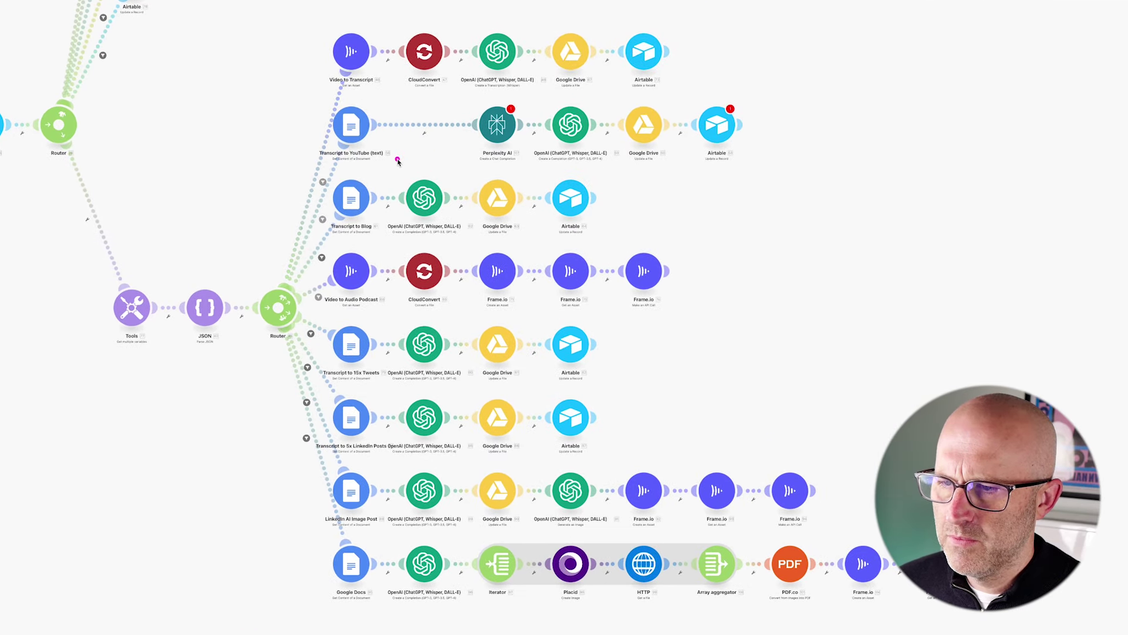
# - Compare the Tweet Machine OpenAI scenario with the HTTP request version and the webhook-driven scenario that routes to the three AI providers
pyautogui.moveTo(902, 106); pyautogui.dragTo(801, 239)
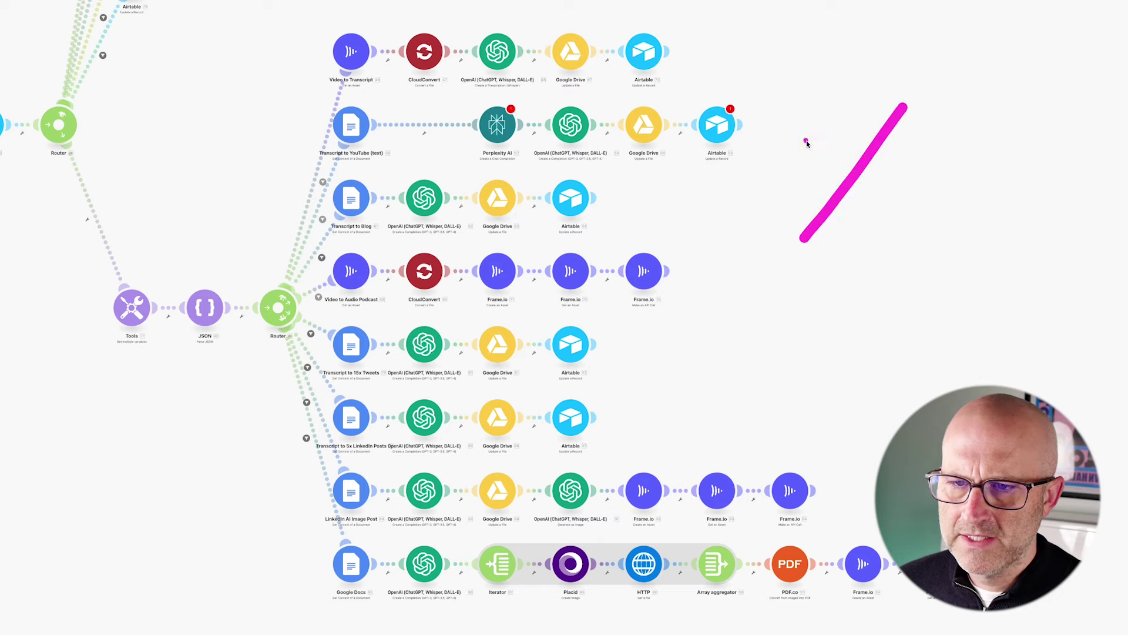
pyautogui.moveTo(806, 143); pyautogui.dragTo(902, 226)
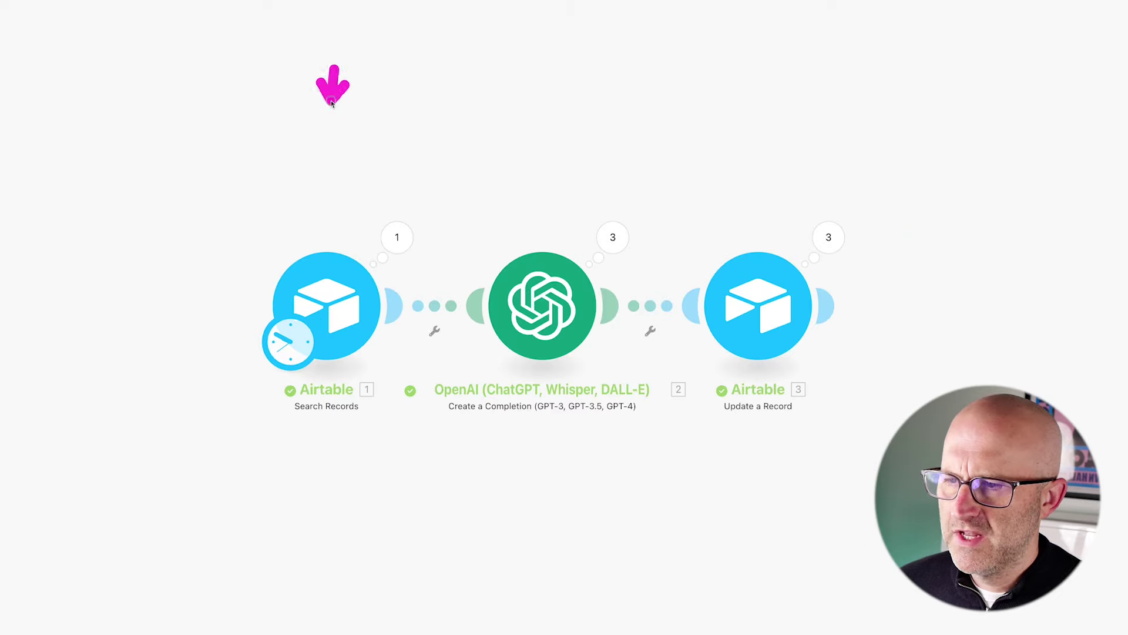
pyautogui.moveTo(457, 107); pyautogui.dragTo(518, 228)
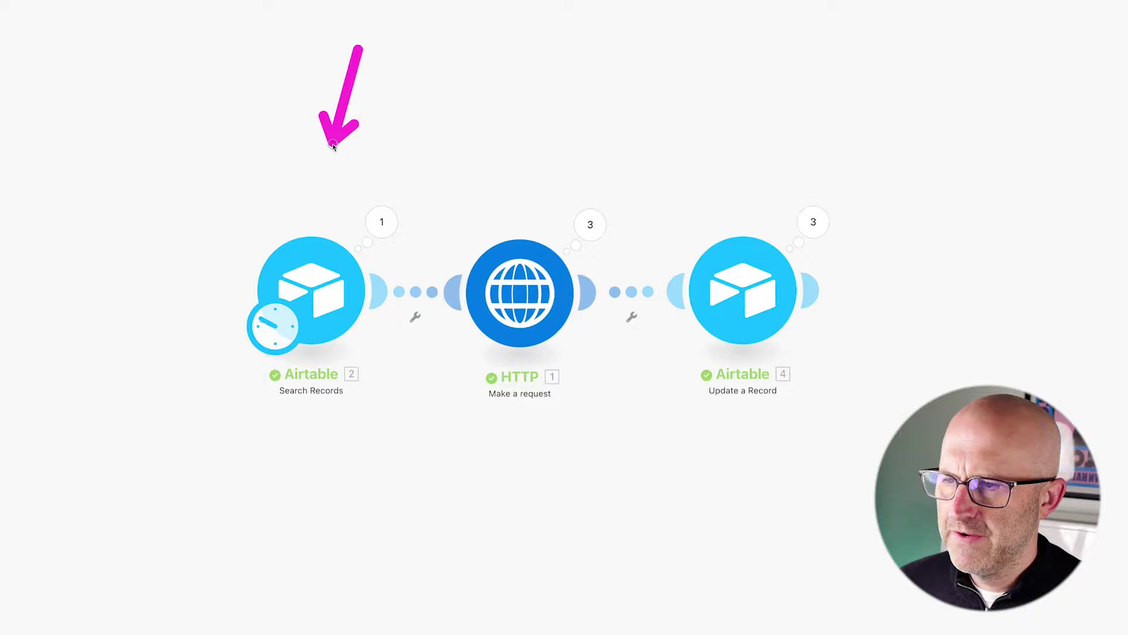
pyautogui.moveTo(353, 51); pyautogui.dragTo(449, 171)
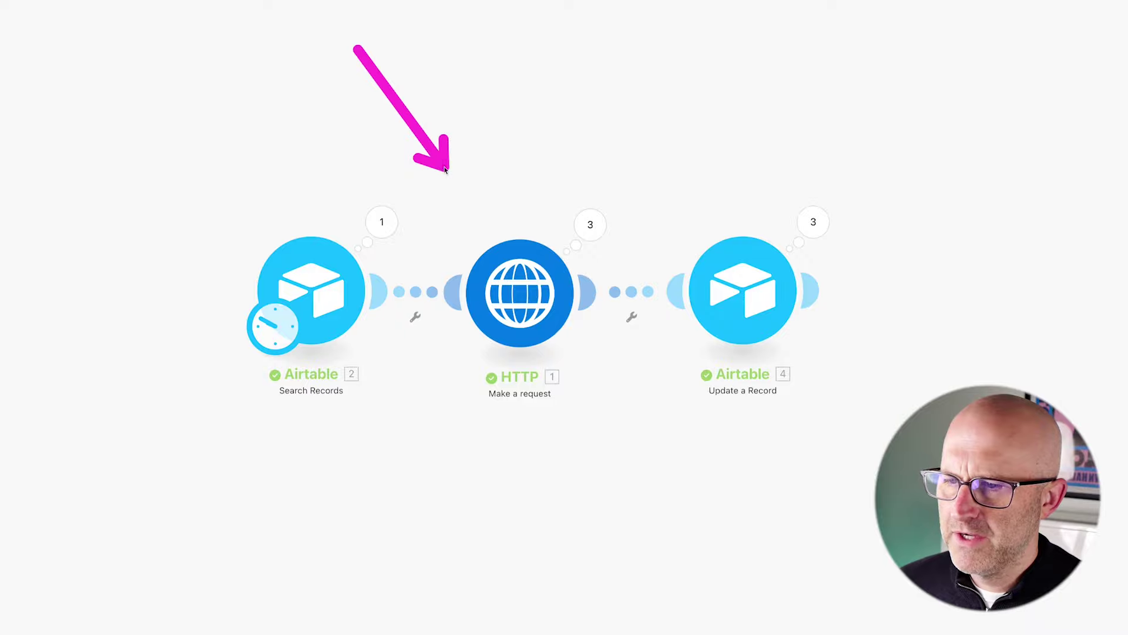
pyautogui.moveTo(486, 113); pyautogui.dragTo(504, 207)
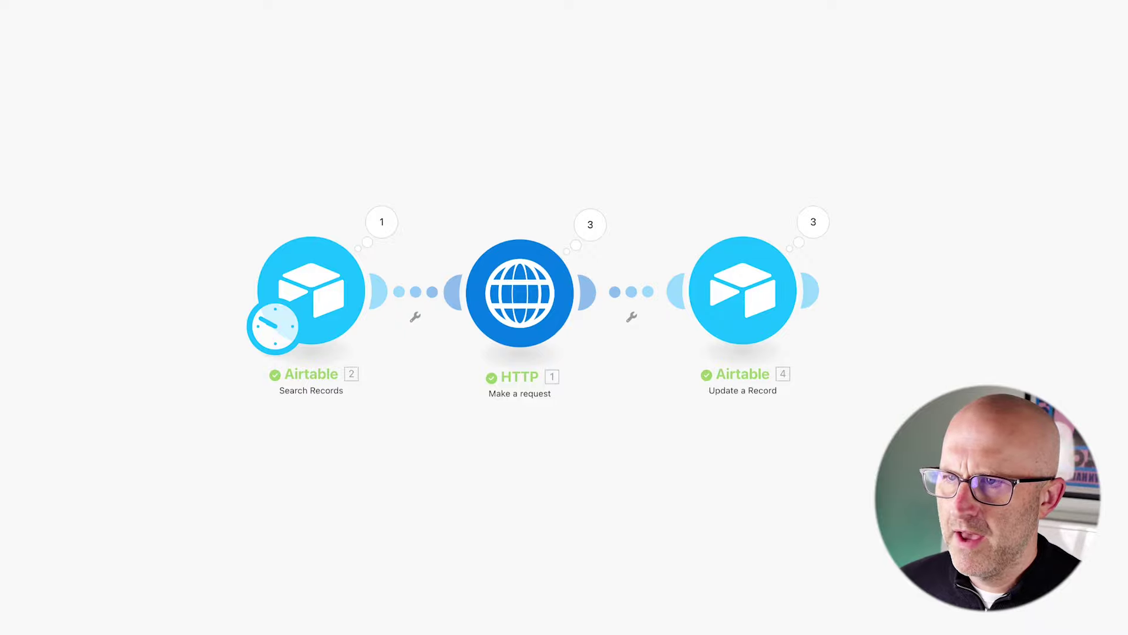
pyautogui.moveTo(79, 118)
pyautogui.mouseDown()
pyautogui.moveTo(84, 176)
pyautogui.moveTo(310, 218)
pyautogui.mouseUp()
pyautogui.moveTo(469, 130); pyautogui.dragTo(503, 217)
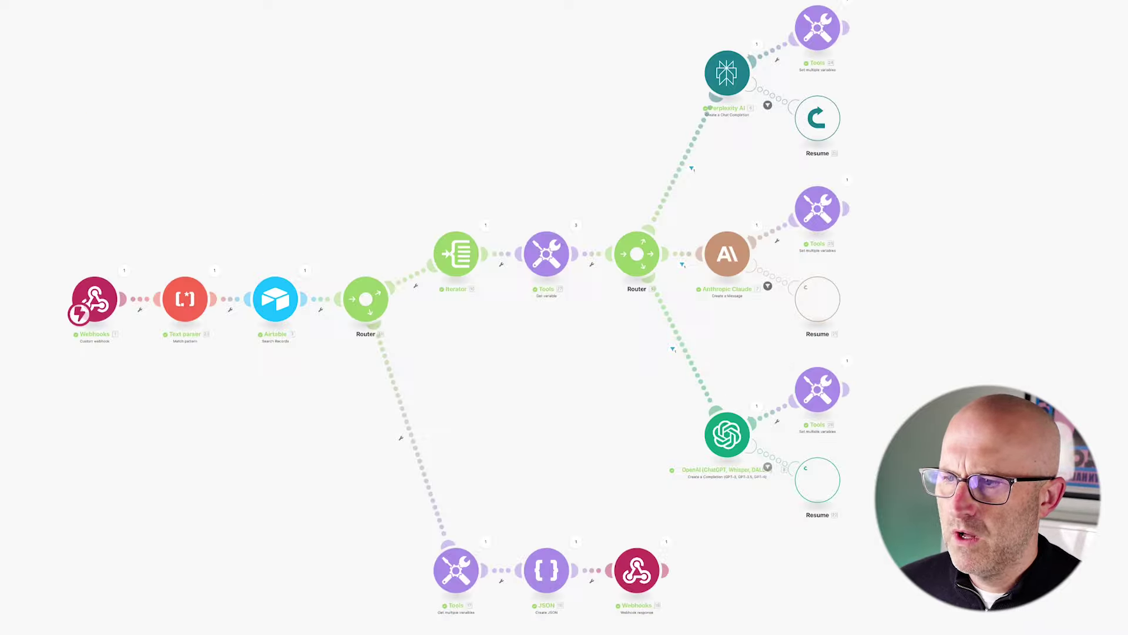
pyautogui.moveTo(1, 247); pyautogui.dragTo(59, 279)
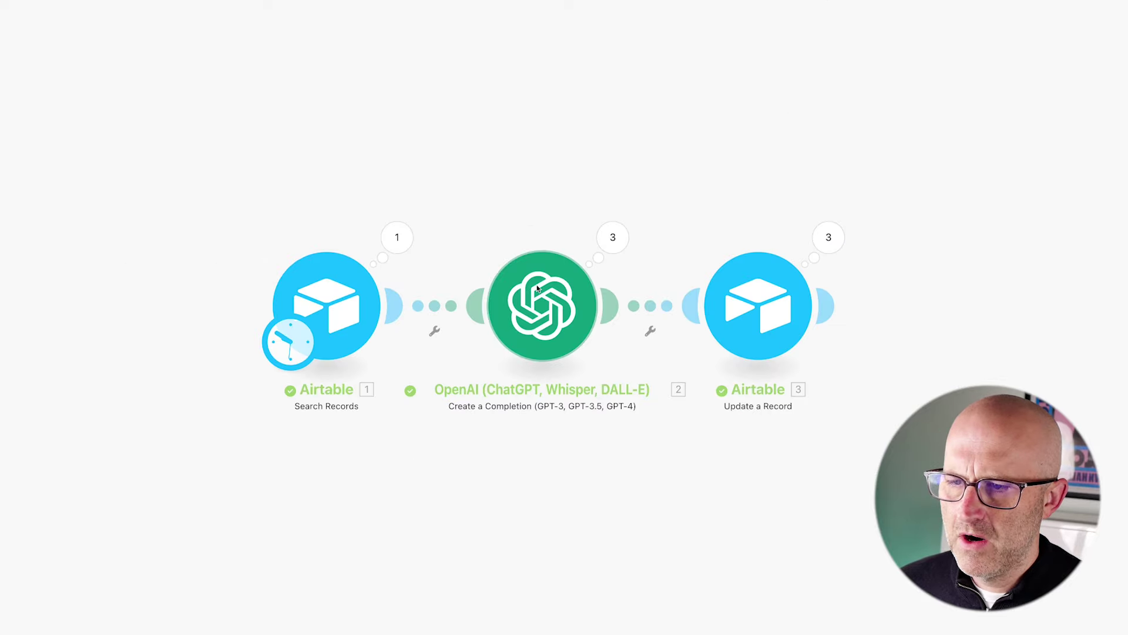
# - Open the Tweet Machine scenario's OpenAI module and examine its model and message content
pyautogui.click(556, 339)
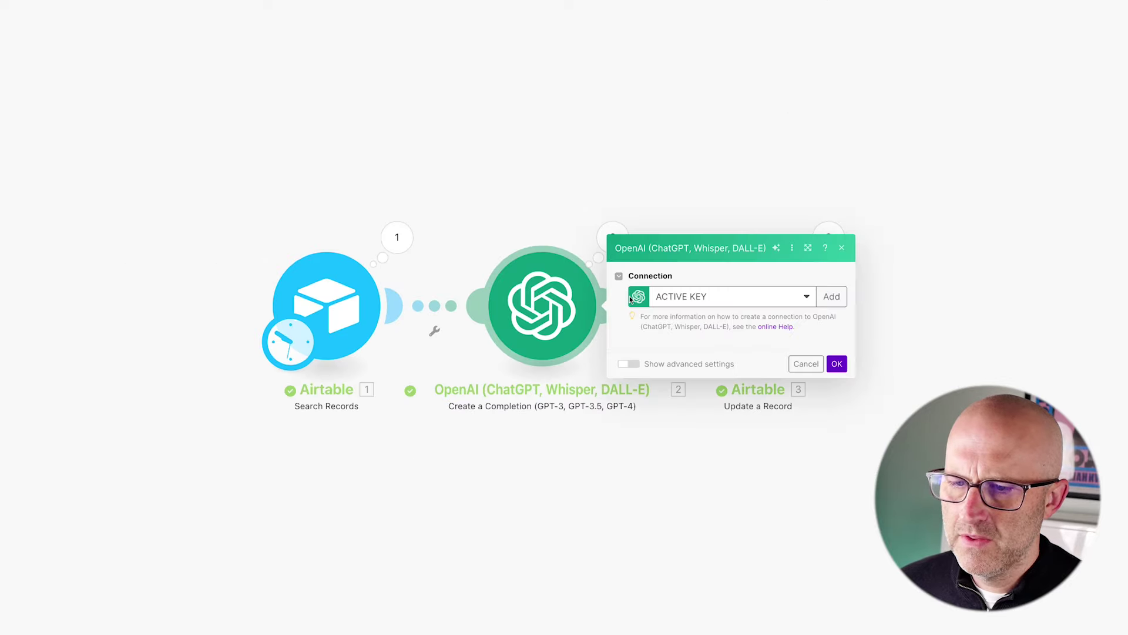
pyautogui.moveTo(662, 317); pyautogui.dragTo(544, 329)
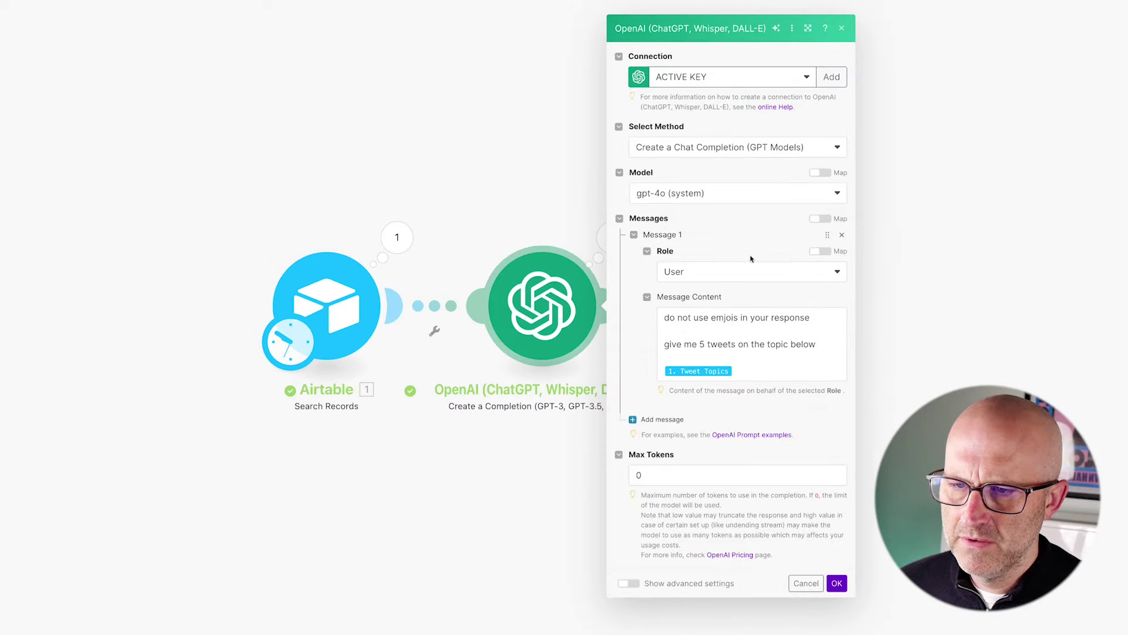
pyautogui.moveTo(810, 272)
pyautogui.mouseDown()
pyautogui.moveTo(724, 220)
pyautogui.moveTo(729, 207)
pyautogui.mouseUp()
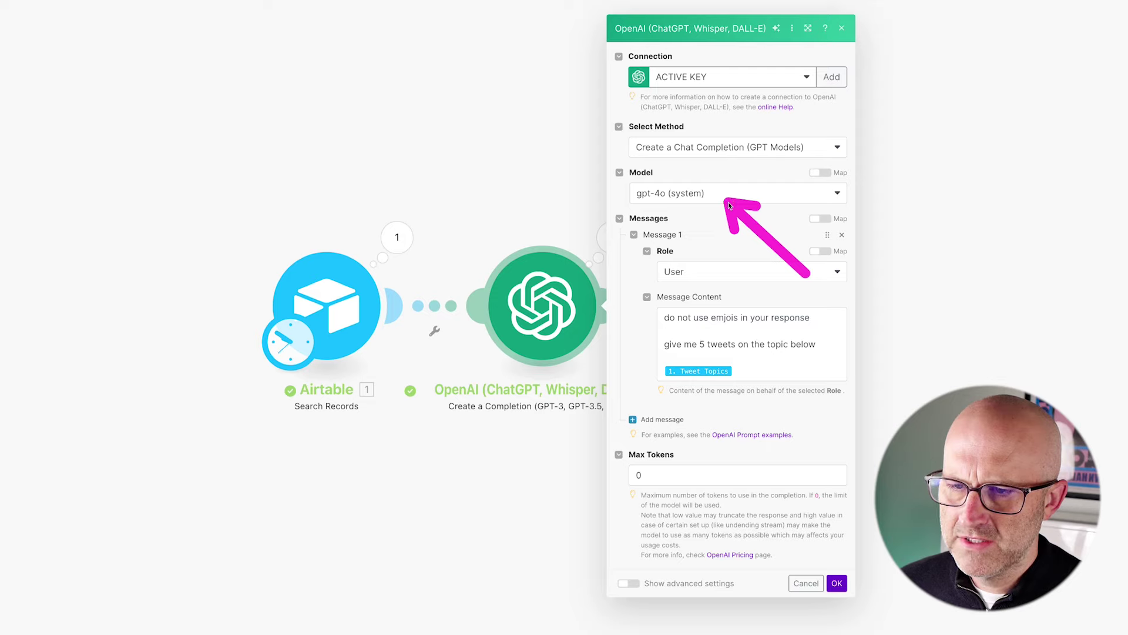
# - Examine prompt P1's system prompt, user prompt, models, platforms and model strategy in the AI Hotswap LITE base
pyautogui.moveTo(405, 282)
pyautogui.mouseDown()
pyautogui.moveTo(309, 171)
pyautogui.moveTo(404, 179)
pyautogui.mouseUp()
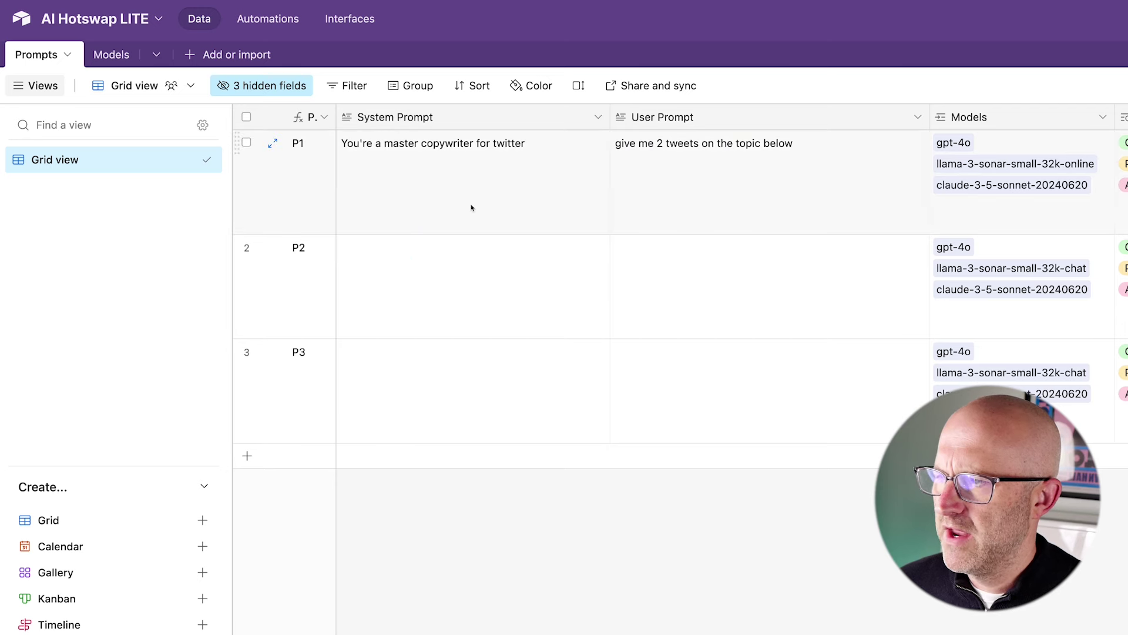
pyautogui.moveTo(420, 262)
pyautogui.mouseDown()
pyautogui.moveTo(378, 201)
pyautogui.moveTo(417, 175)
pyautogui.mouseUp()
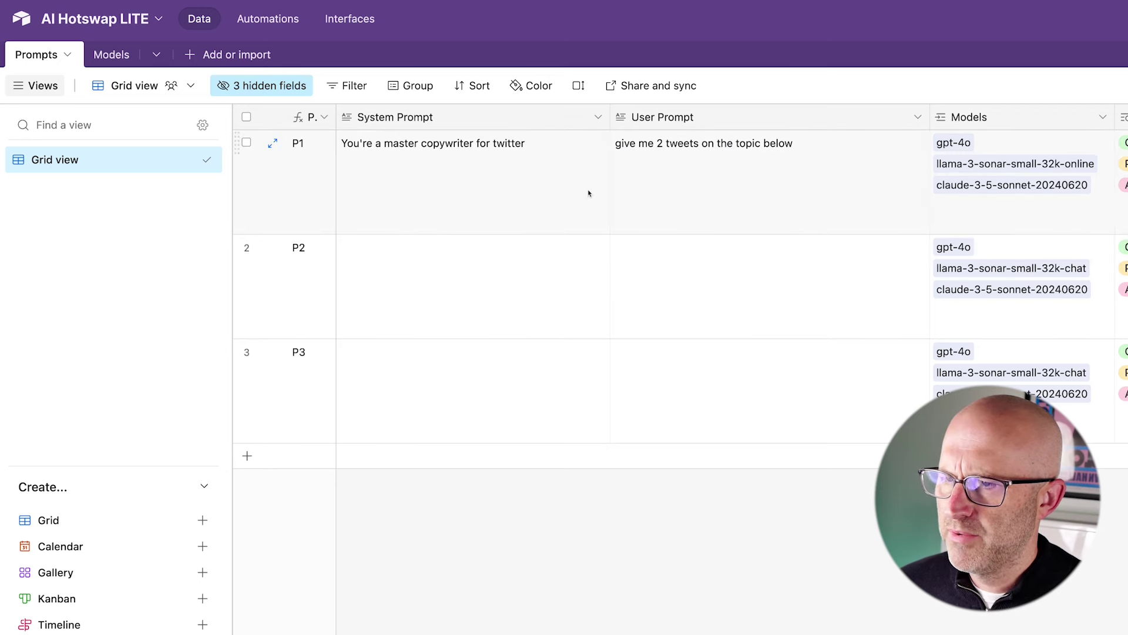
pyautogui.moveTo(529, 189); pyautogui.dragTo(592, 151)
pyautogui.moveTo(816, 182); pyautogui.dragTo(916, 152)
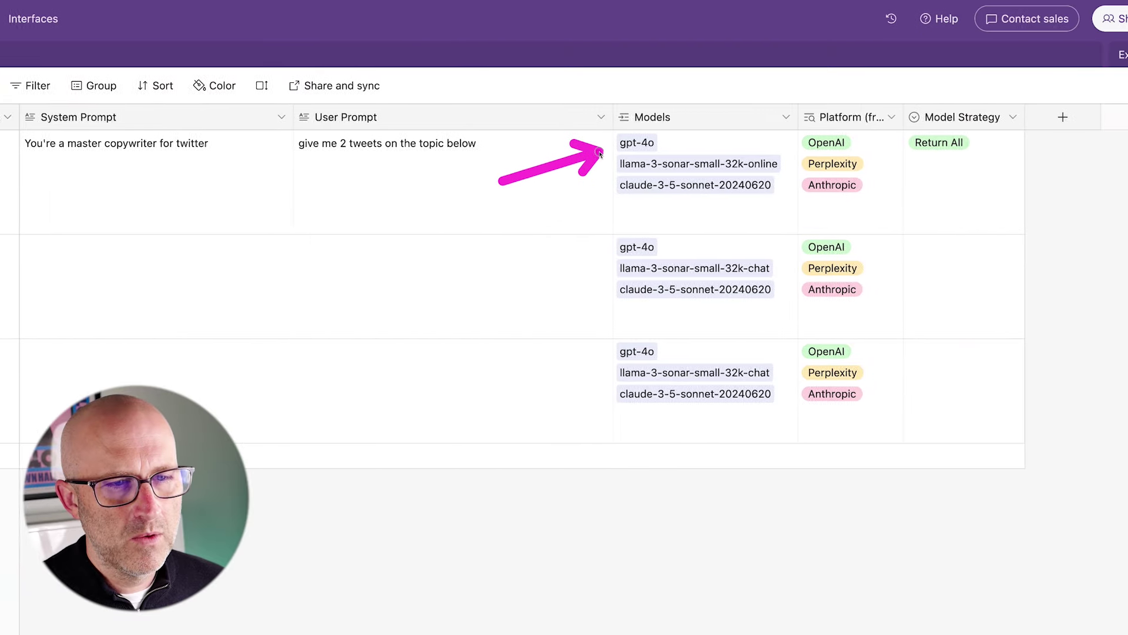
pyautogui.moveTo(703, 77); pyautogui.dragTo(748, 116)
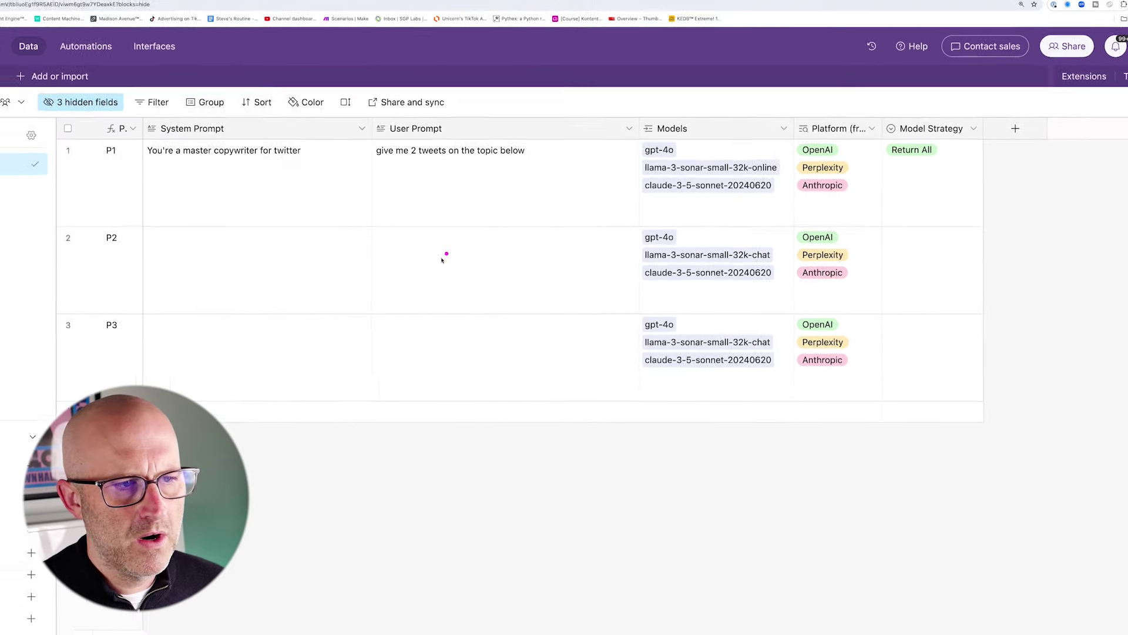
pyautogui.moveTo(148, 263); pyautogui.dragTo(116, 176)
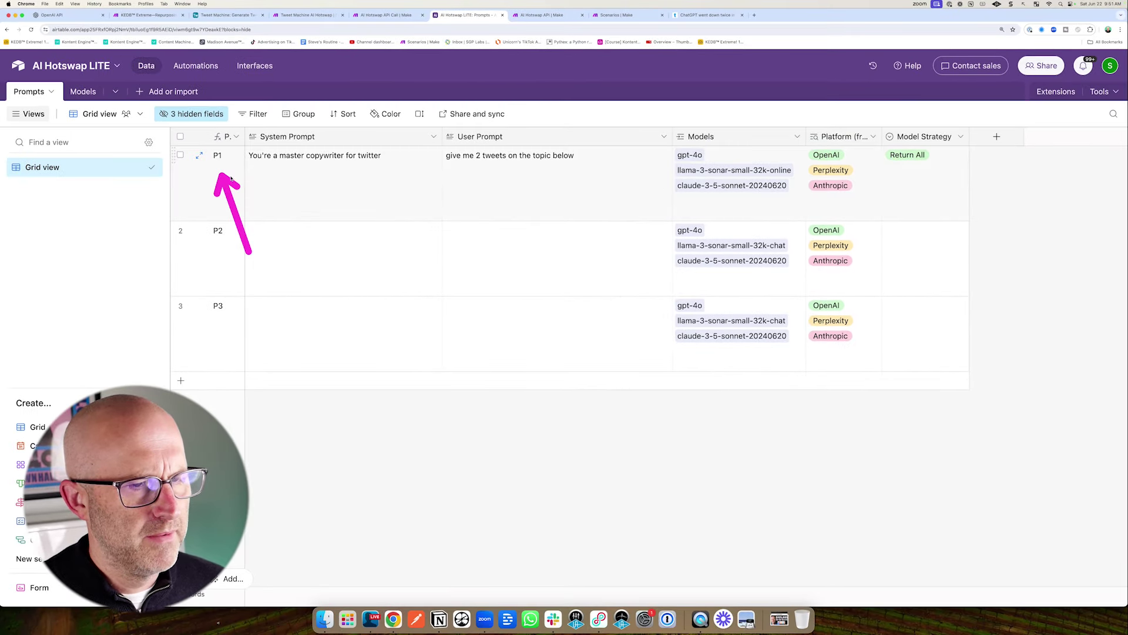
pyautogui.moveTo(590, 178); pyautogui.dragTo(595, 179)
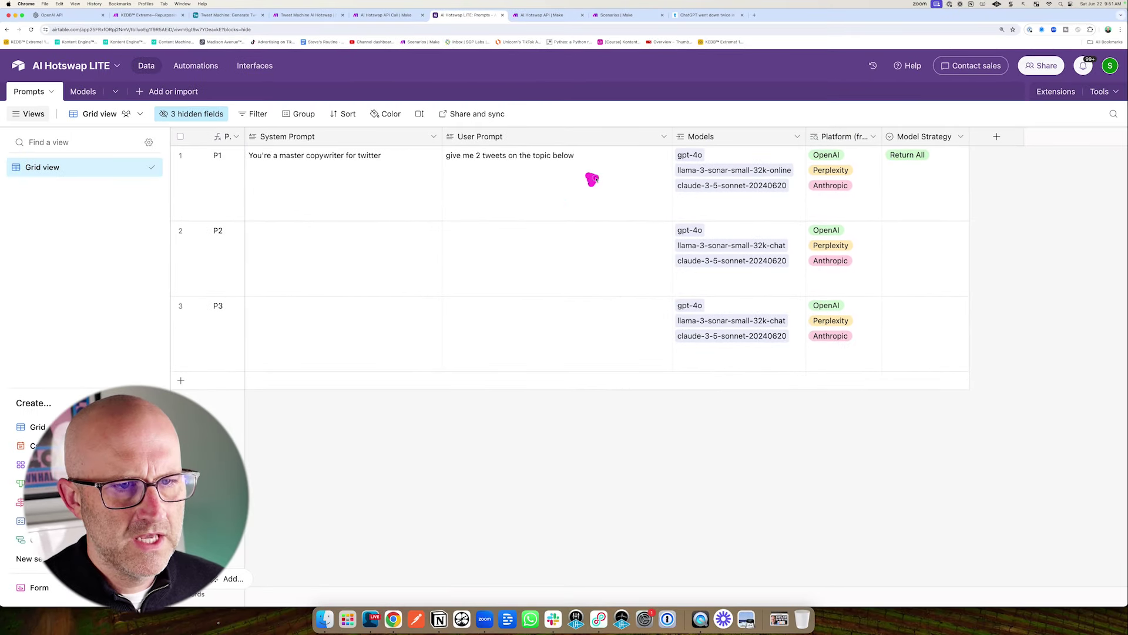
pyautogui.moveTo(660, 157); pyautogui.dragTo(648, 174)
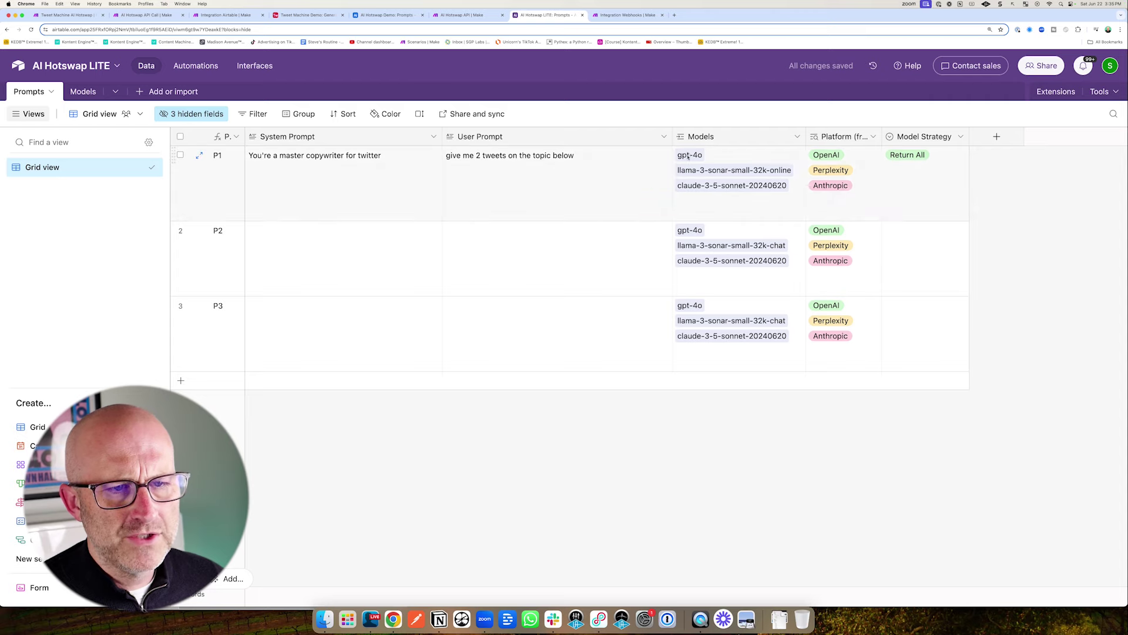
# - Try replacing gpt-4o with gpt-3.5-turbo in prompt P1's Models field, and undo the swap
pyautogui.click(705, 156)
pyautogui.click(711, 156)
pyautogui.click(682, 186)
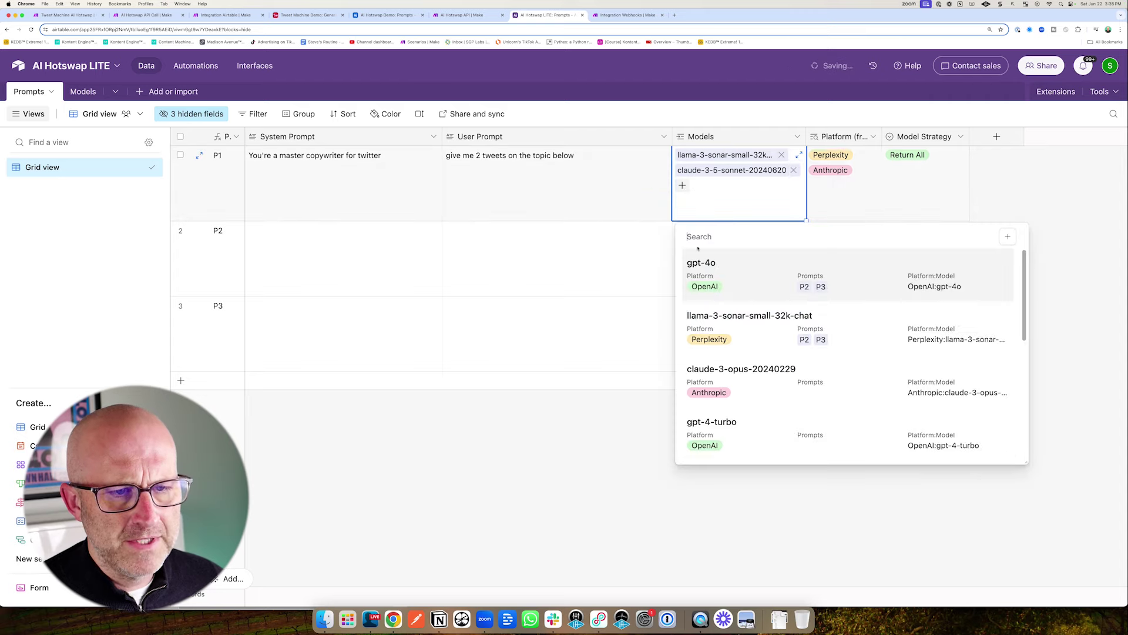
pyautogui.scroll(-5, 717, 352)
pyautogui.click(722, 397)
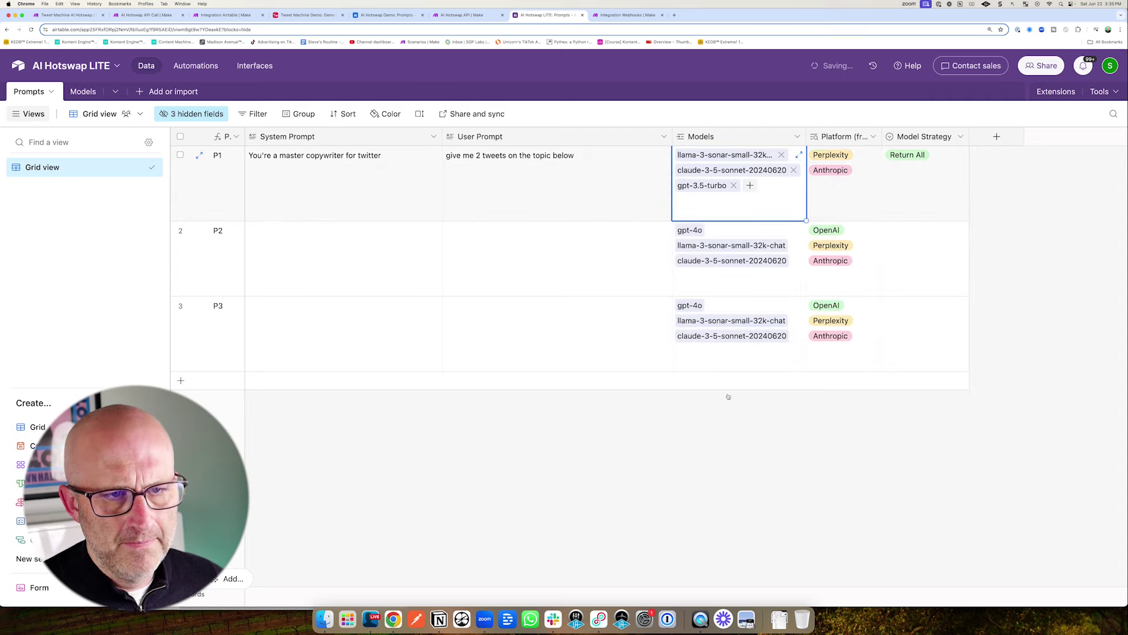
pyautogui.press('super+z')
pyautogui.press('super+z')
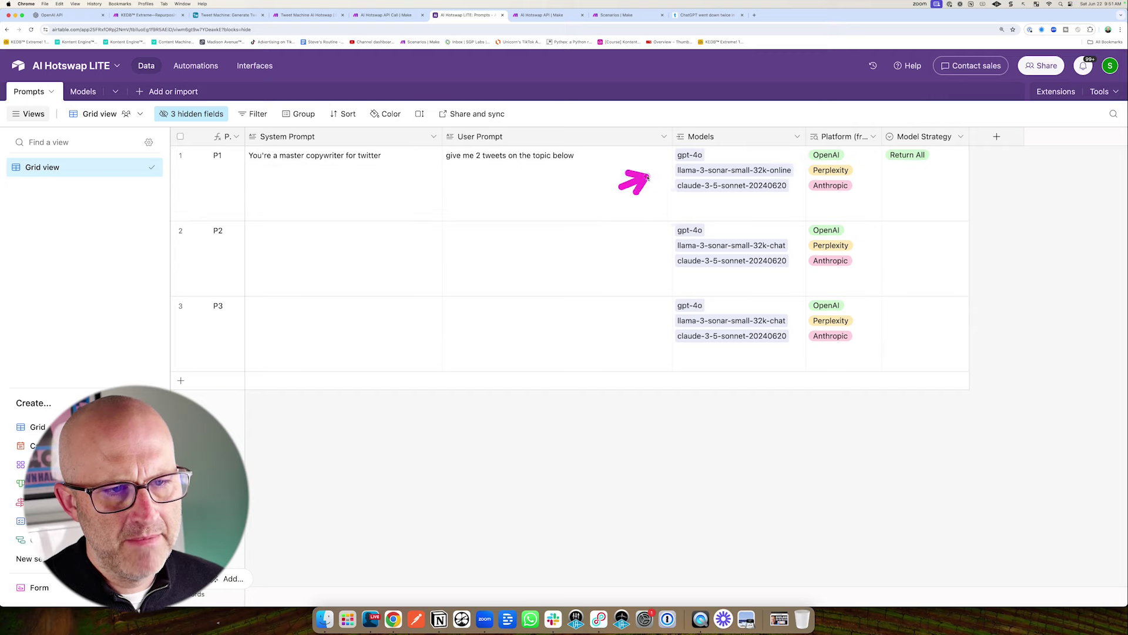
# - Set prompt P1's Model Strategy to First Success
pyautogui.click(908, 158)
pyautogui.click(914, 239)
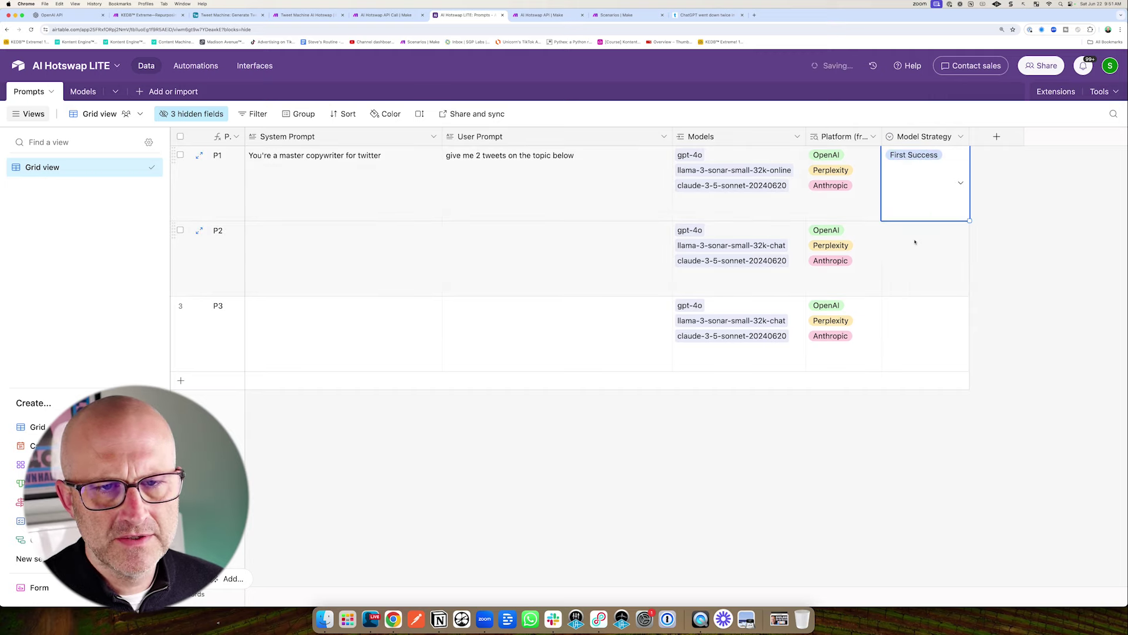
pyautogui.hotkey('ctrl', 'Tab')
pyautogui.hotkey('ctrl', 'shift', 'Tab')
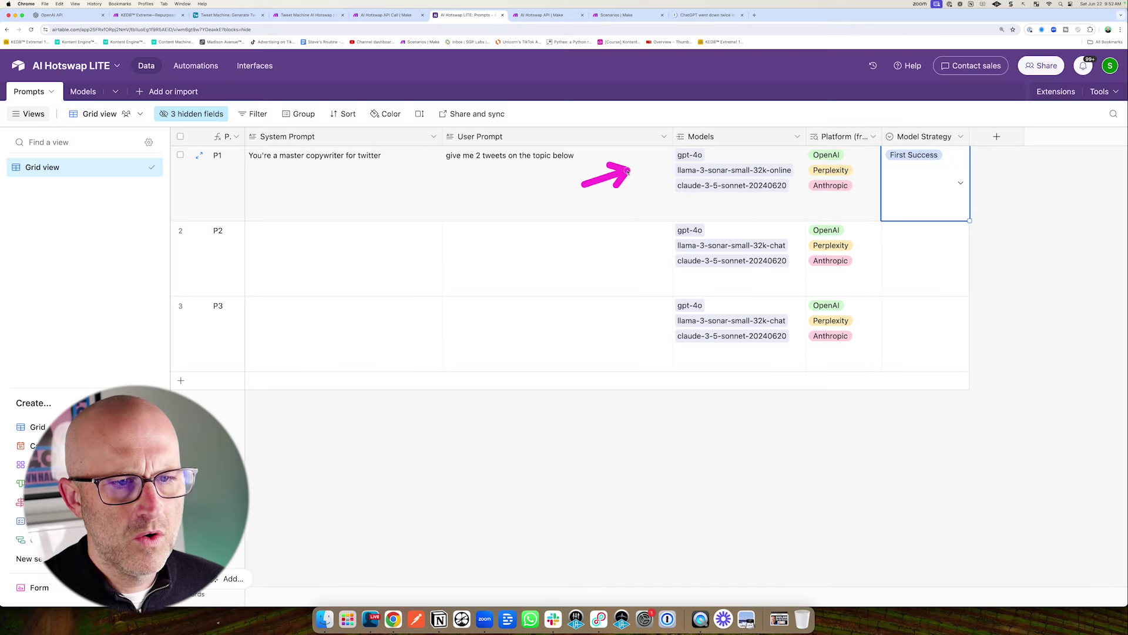
# - Trace the hotswap flow across the AI Hotswap API scenario, the AI Hotswap API Call scenario, the Tweet Machine table and the Prompts table
pyautogui.hotkey('ctrl', 'Tab')
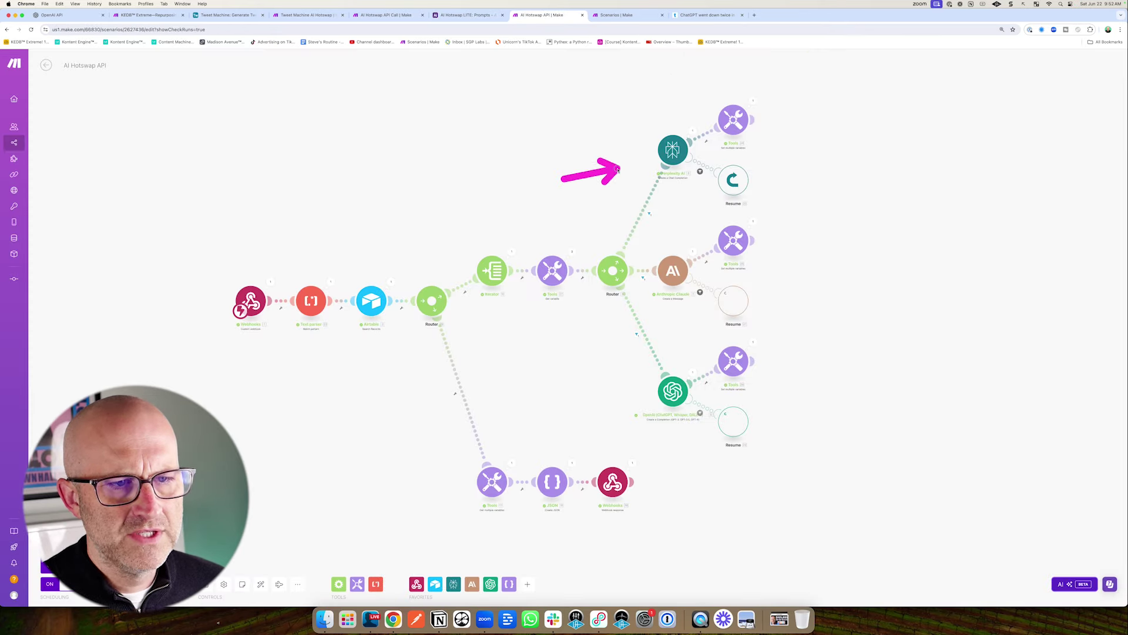
pyautogui.moveTo(585, 347)
pyautogui.mouseDown()
pyautogui.moveTo(492, 335)
pyautogui.moveTo(503, 468)
pyautogui.moveTo(604, 448)
pyautogui.mouseUp()
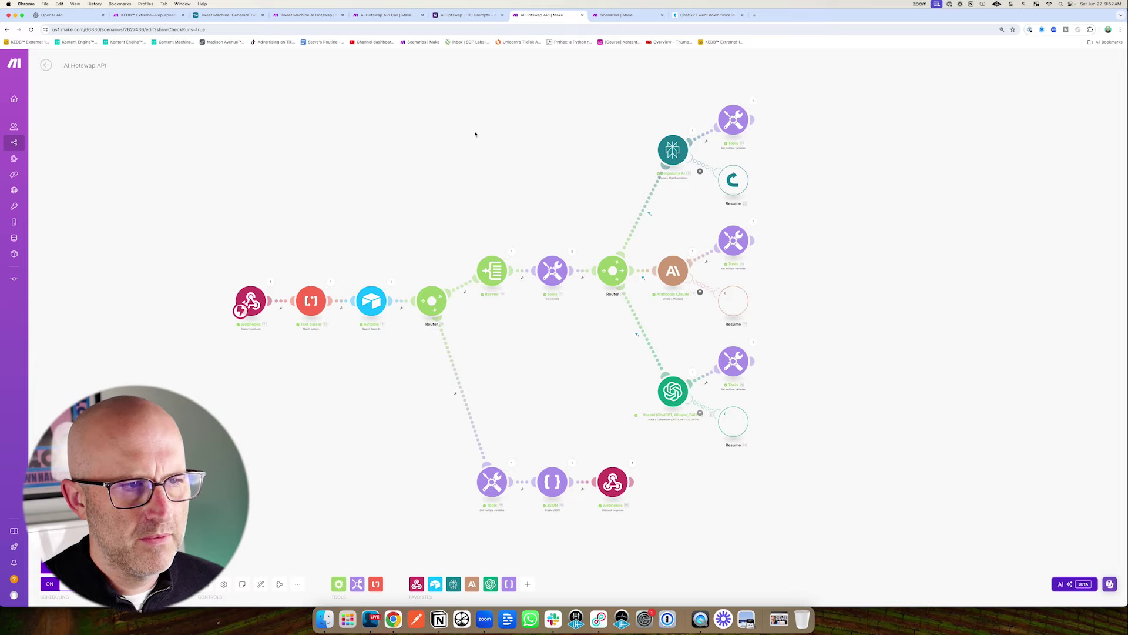
pyautogui.hotkey('ctrl', 'shift', 'Tab')
pyautogui.hotkey('ctrl', 'shift', 'Tab')
pyautogui.moveTo(472, 185); pyautogui.dragTo(520, 249)
pyautogui.moveTo(603, 203); pyautogui.dragTo(659, 252)
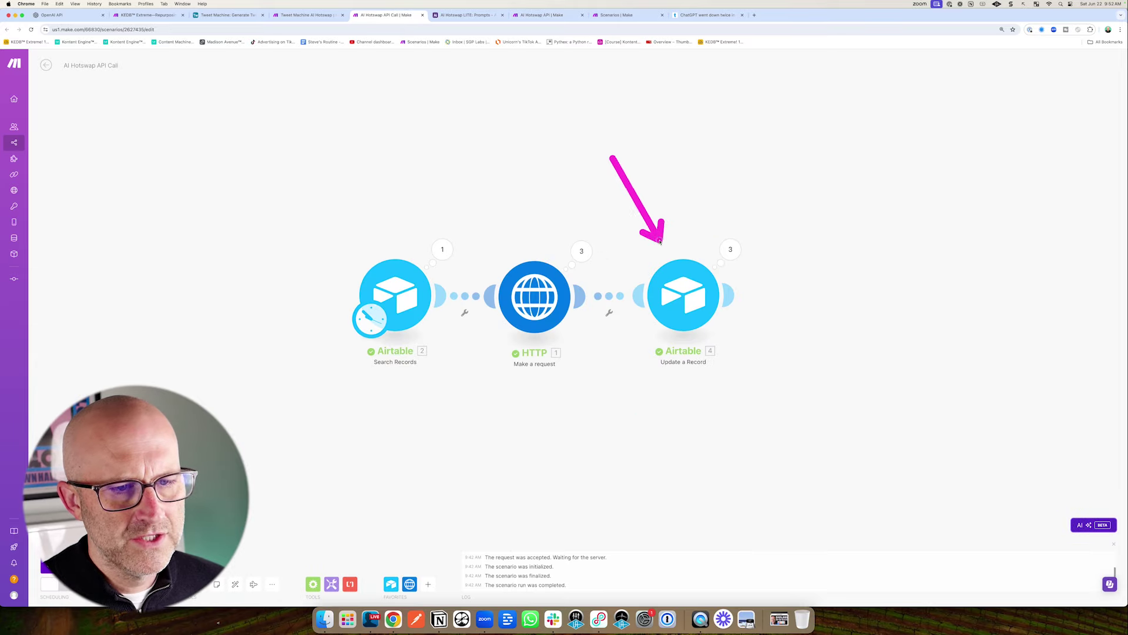
pyautogui.hotkey('ctrl', 'shift', 'Tab')
pyautogui.hotkey('ctrl', 'shift', 'Tab')
pyautogui.moveTo(729, 347)
pyautogui.mouseDown()
pyautogui.moveTo(566, 334)
pyautogui.moveTo(504, 259)
pyautogui.mouseUp()
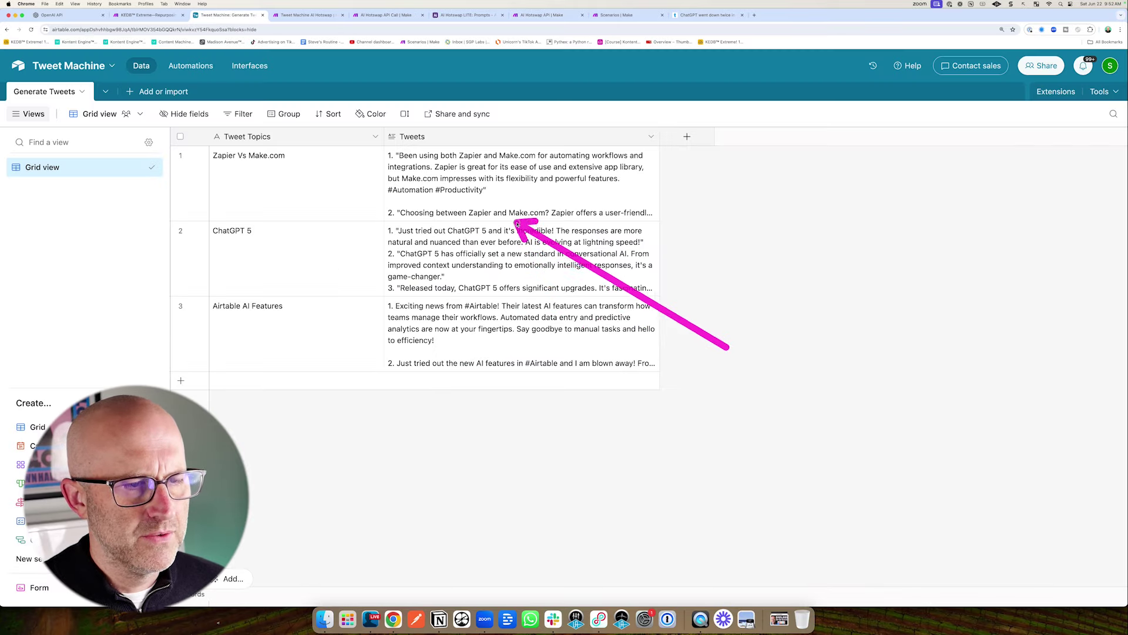
pyautogui.hotkey('ctrl', 'Tab')
pyautogui.hotkey('ctrl', 'Tab')
pyautogui.hotkey('ctrl', 'Tab')
pyautogui.moveTo(422, 292)
pyautogui.mouseDown()
pyautogui.moveTo(414, 192)
pyautogui.moveTo(550, 182)
pyautogui.mouseUp()
# - Clear the Tweets cells of all three Tweet Machine records and return to the AI Hotswap API Call scenario
pyautogui.hotkey('ctrl', 'shift', 'Tab')
pyautogui.hotkey('ctrl', 'shift', 'Tab')
pyautogui.hotkey('ctrl', 'shift', 'Tab')
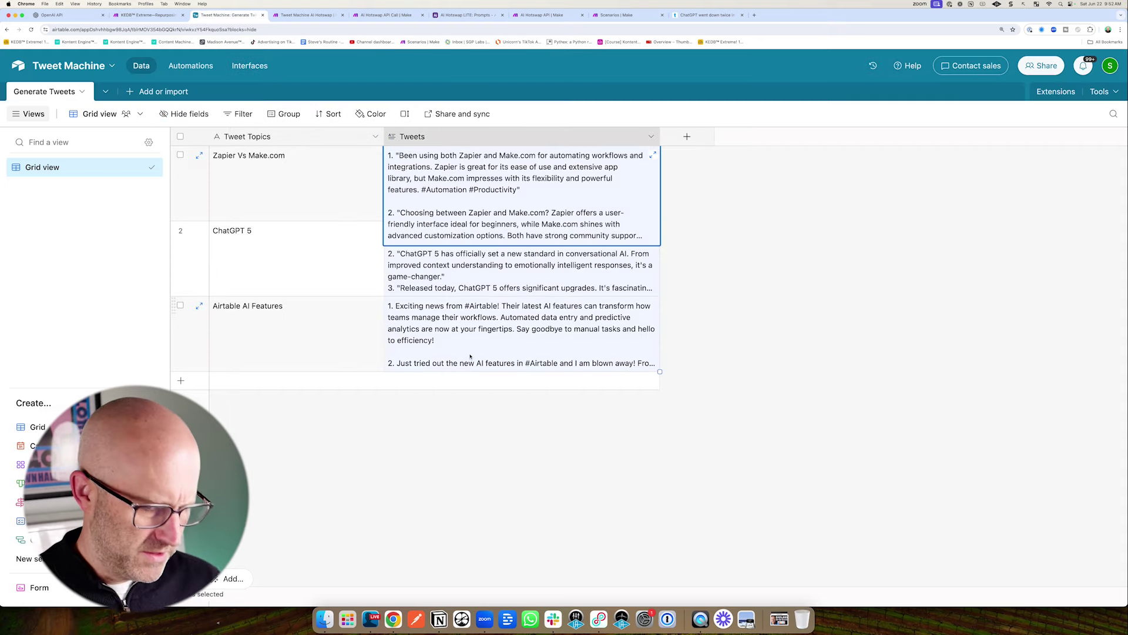
pyautogui.hotkey('ctrl', 'Tab')
pyautogui.hotkey('ctrl', 'Tab')
pyautogui.moveTo(341, 156); pyautogui.dragTo(428, 214)
pyautogui.moveTo(507, 165); pyautogui.dragTo(525, 229)
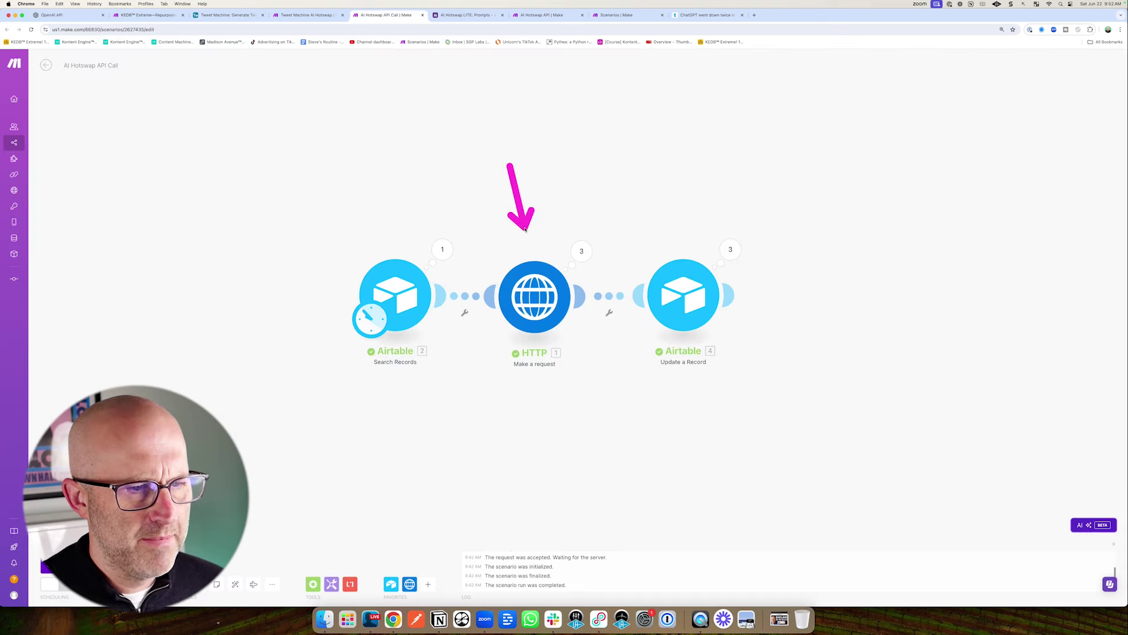
# - Run the AI Hotswap API scenario once, and trigger it by running the AI Hotswap API Call scenario
pyautogui.hotkey('ctrl', 'Tab')
pyautogui.hotkey('ctrl', 'Tab')
pyautogui.moveTo(103, 479); pyautogui.dragTo(88, 533)
pyautogui.click(51, 562)
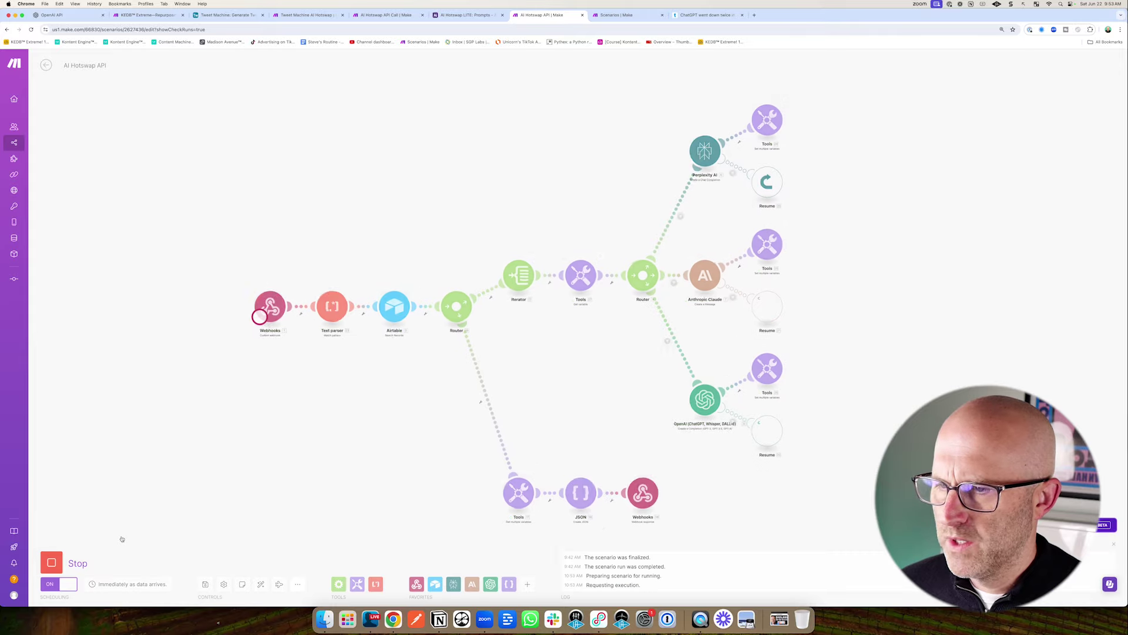
pyautogui.hotkey('ctrl', 'shift', 'Tab')
pyautogui.hotkey('ctrl', 'shift', 'Tab')
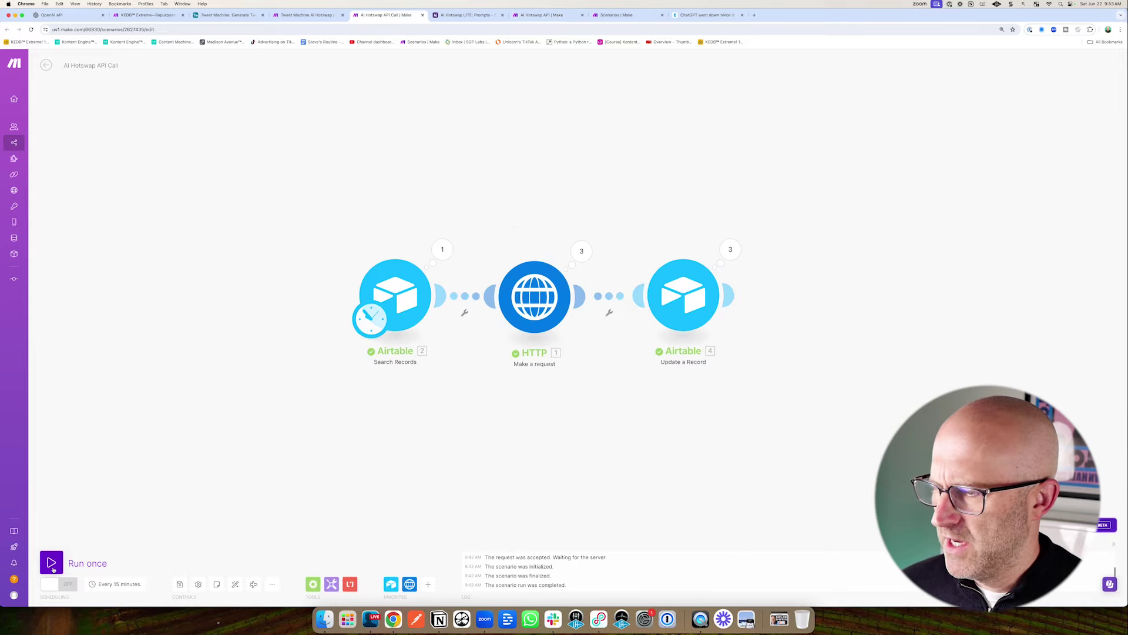
# - Follow the run through the AI Hotswap API scenario's routers and provider branches, checking it against prompt P1's Model Strategy
pyautogui.hotkey('ctrl', 'Tab')
pyautogui.hotkey('ctrl', 'Tab')
pyautogui.moveTo(289, 202)
pyautogui.mouseDown()
pyautogui.moveTo(317, 255)
pyautogui.moveTo(398, 267)
pyautogui.mouseUp()
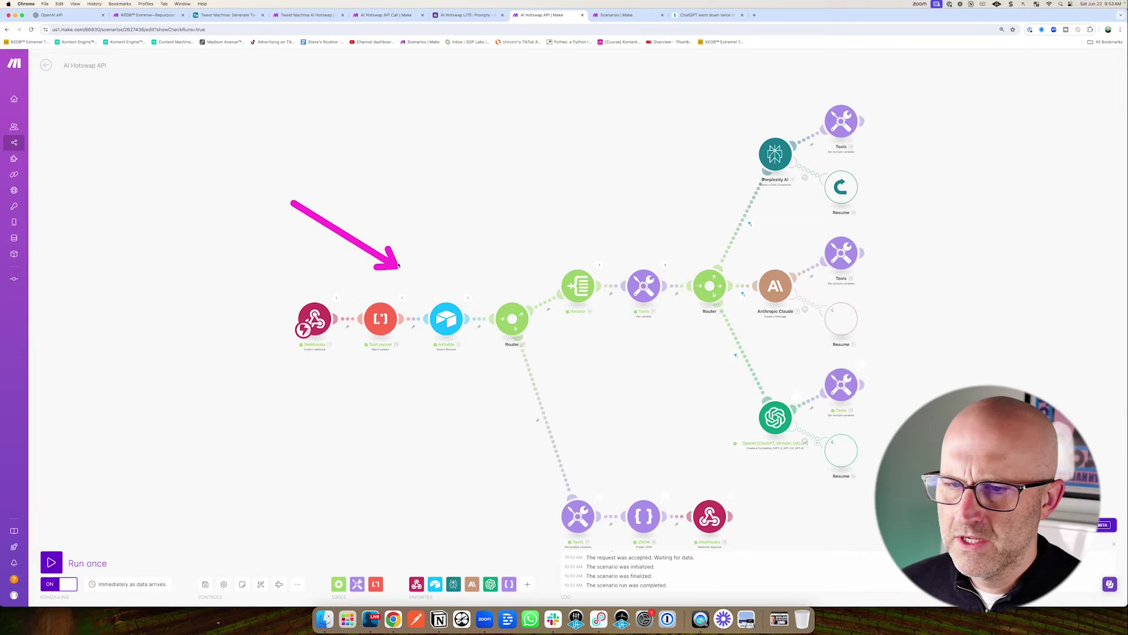
pyautogui.moveTo(617, 385)
pyautogui.mouseDown()
pyautogui.moveTo(696, 351)
pyautogui.moveTo(734, 401)
pyautogui.mouseUp()
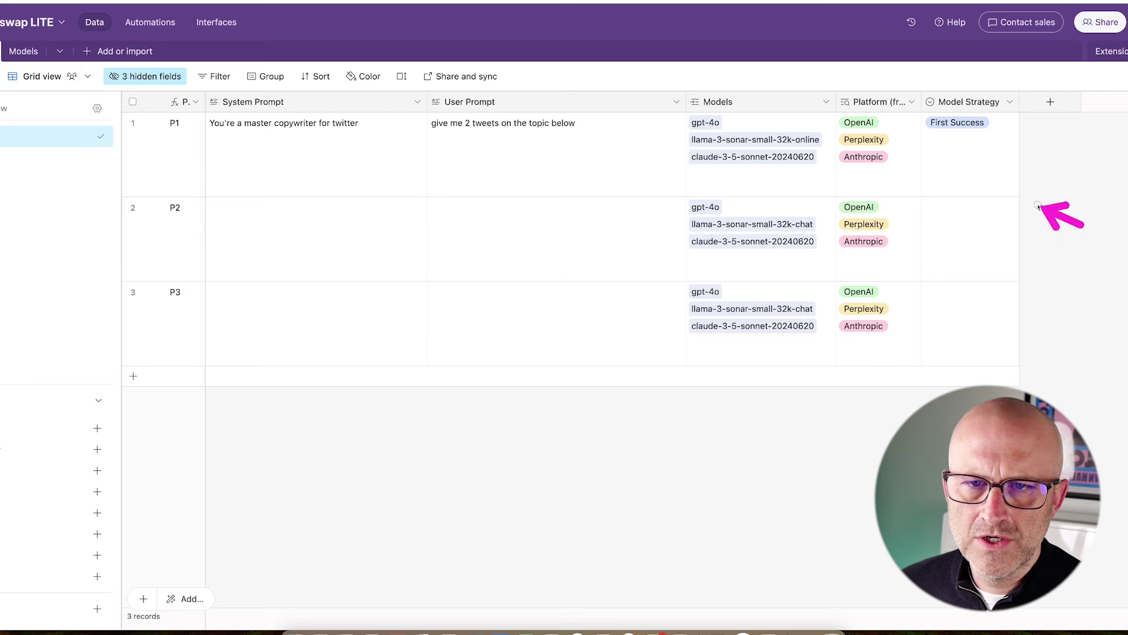
pyautogui.moveTo(584, 340)
pyautogui.mouseDown()
pyautogui.moveTo(522, 382)
pyautogui.moveTo(660, 473)
pyautogui.mouseUp()
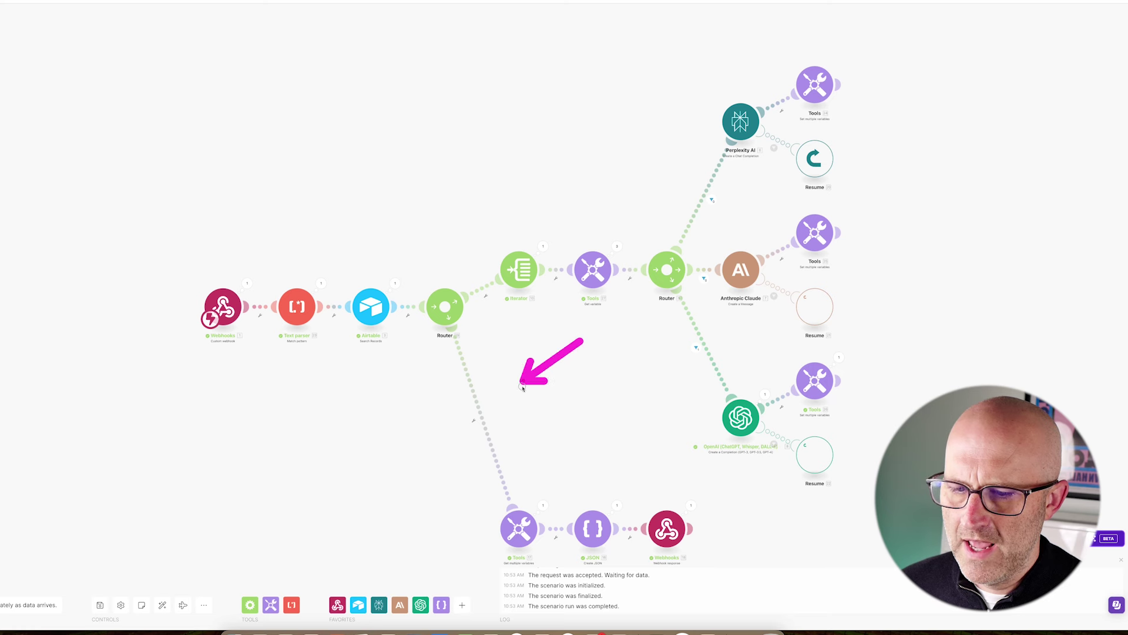
# - Inspect the output data of the HTTP module's third operation and the tweets generated for Zapier Vs Make.com
pyautogui.moveTo(540, 144); pyautogui.dragTo(611, 216)
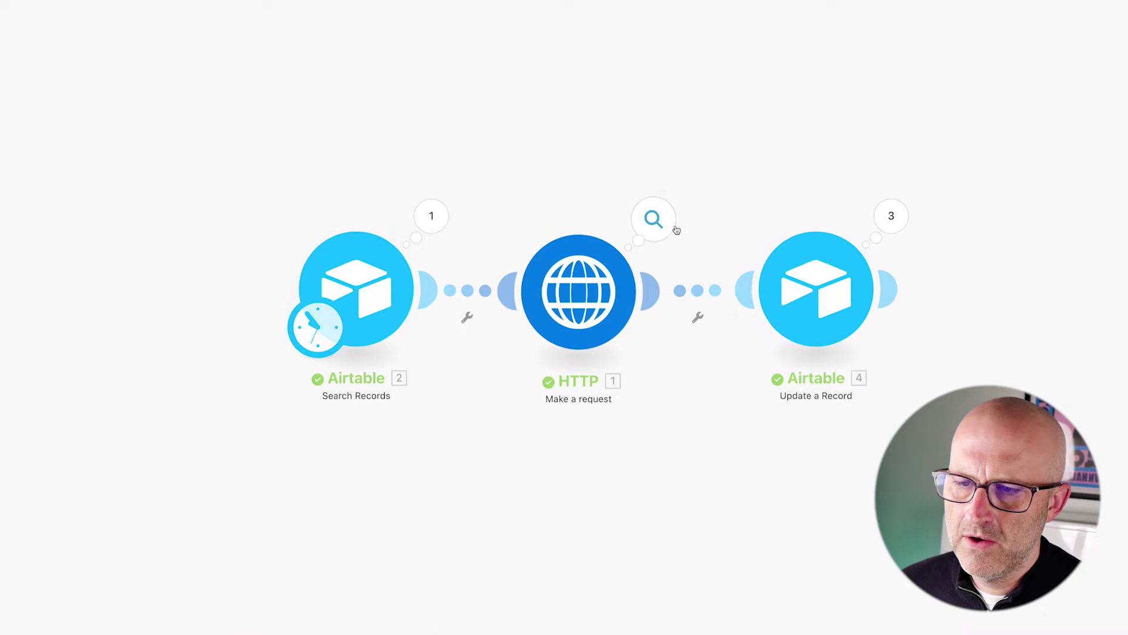
pyautogui.click(636, 237)
pyautogui.click(736, 257)
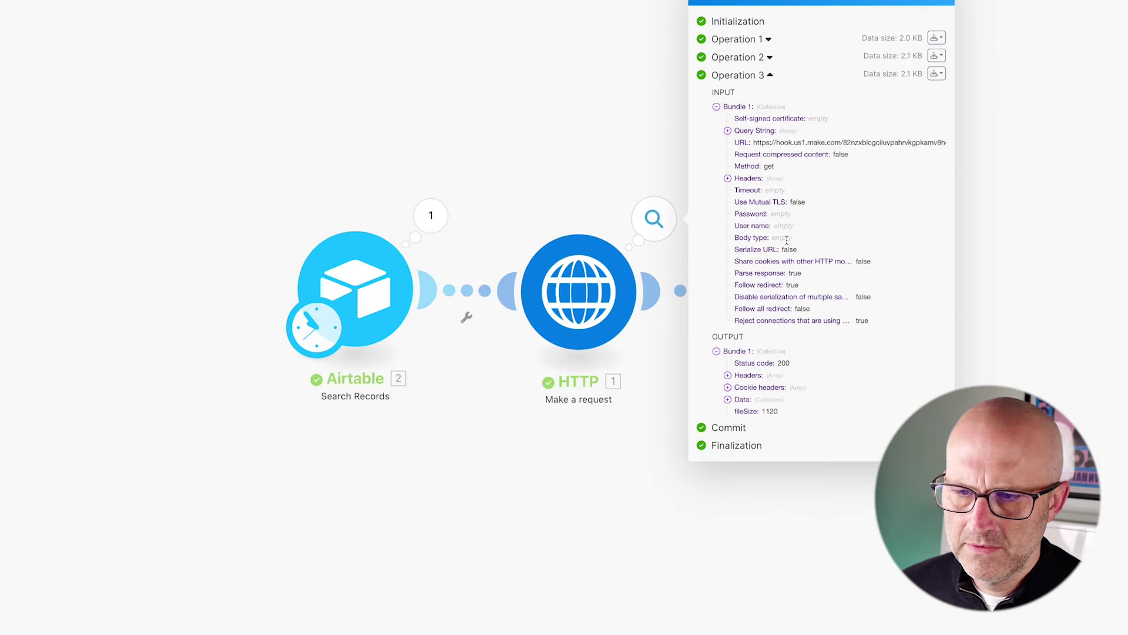
pyautogui.click(728, 399)
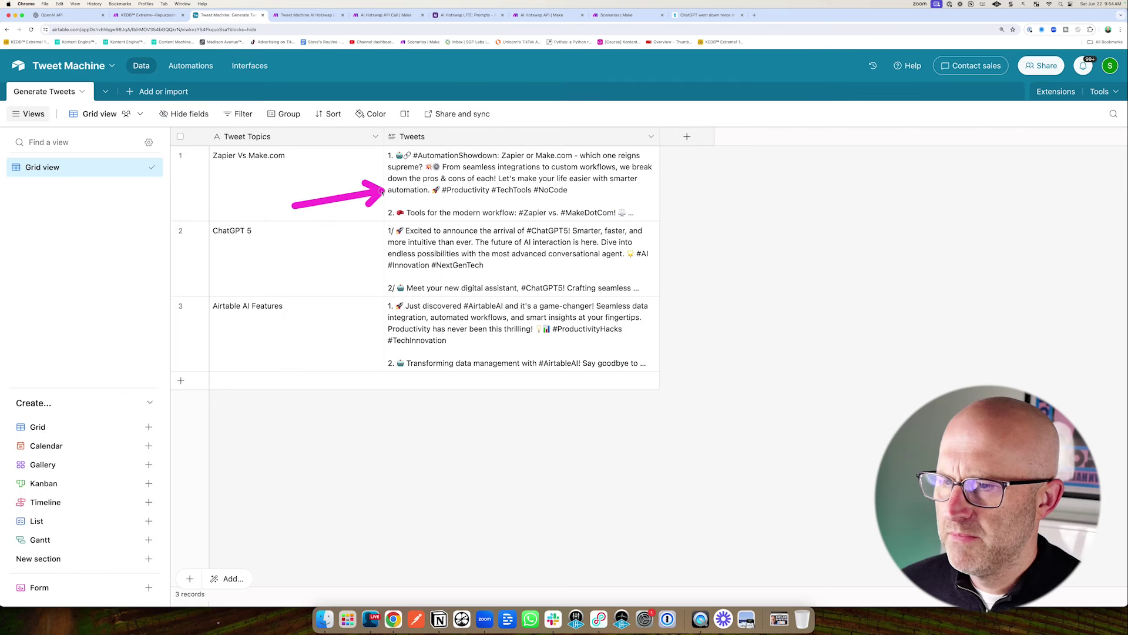
pyautogui.click(574, 186)
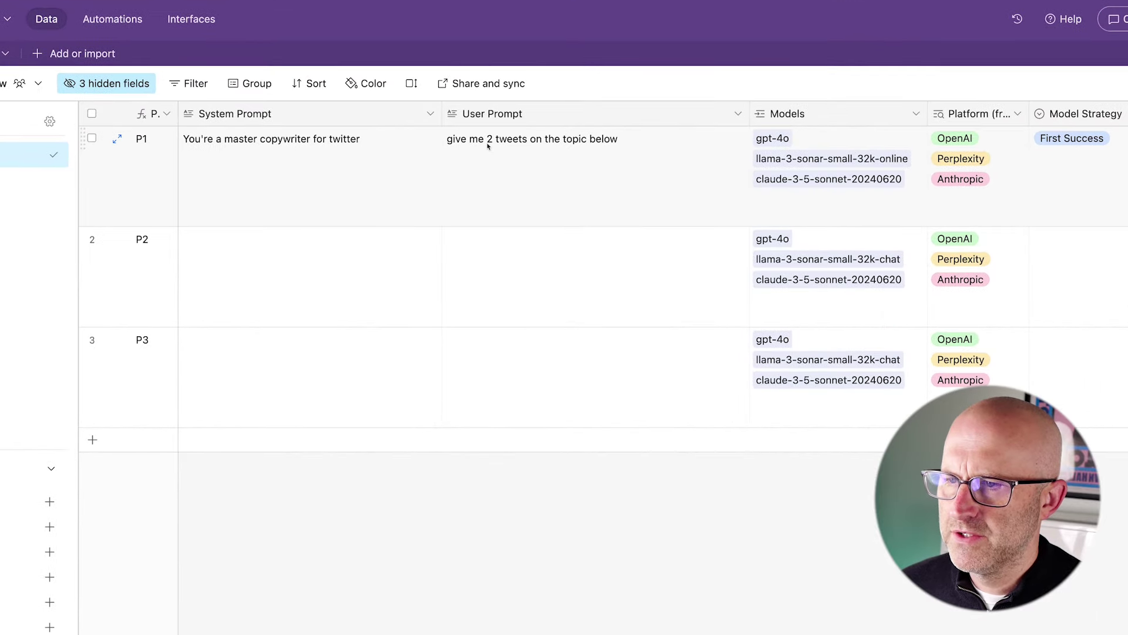
# - Change prompt P1's User Prompt to request 10 tweets, preceded by the line "do not use emjois in your response"
pyautogui.click(491, 144)
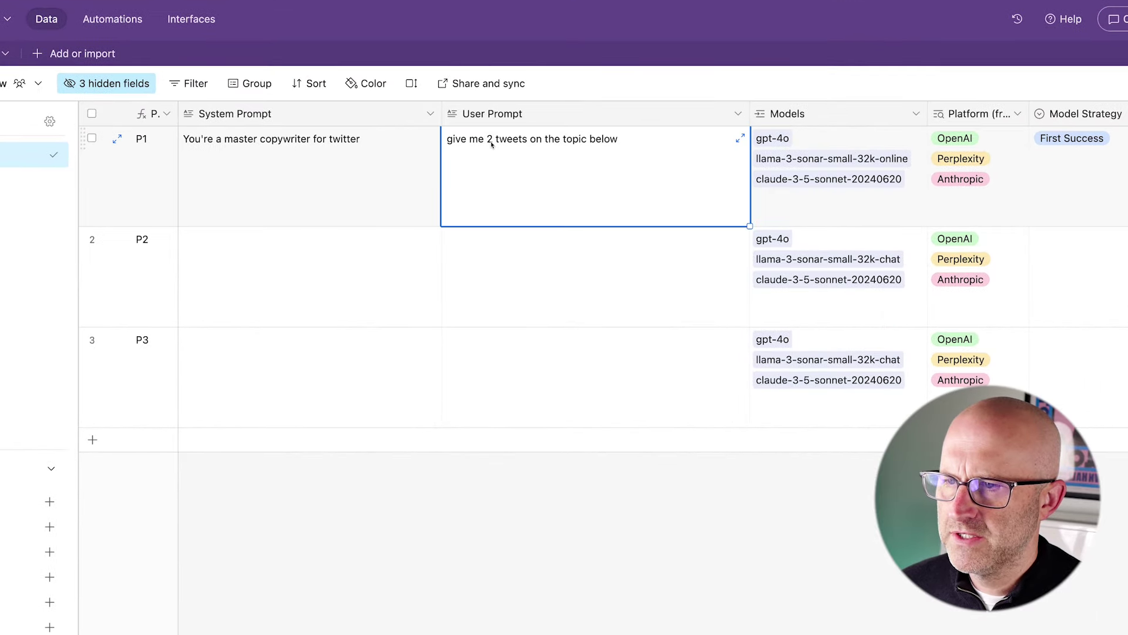
pyautogui.click(490, 141)
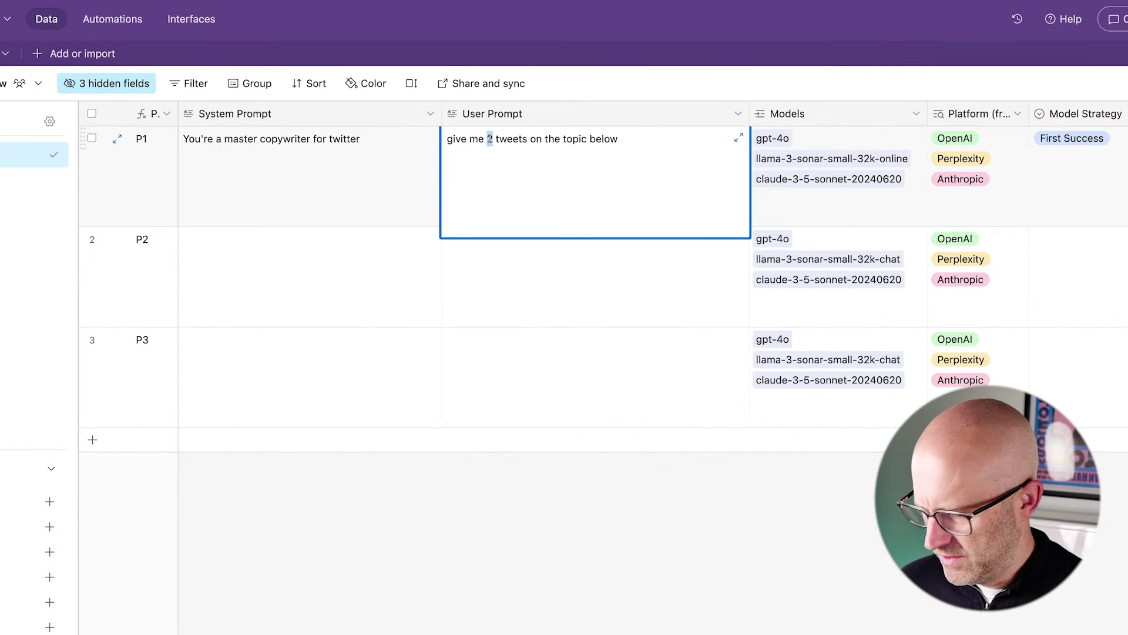
pyautogui.write('10')
pyautogui.click(449, 138)
pyautogui.press('Return')
pyautogui.press('Return')
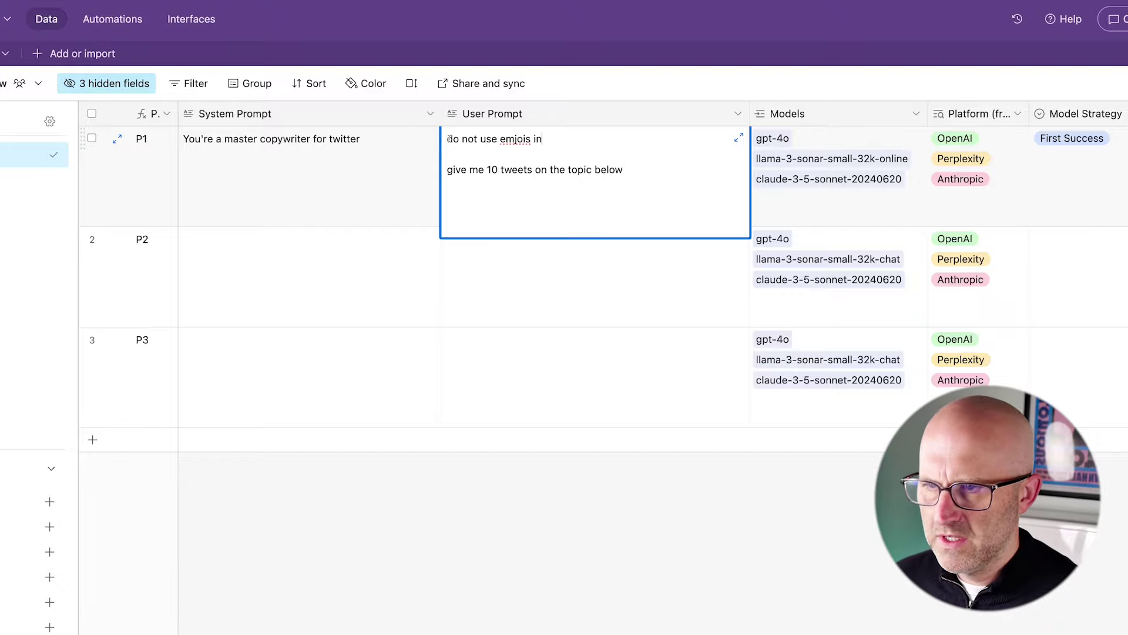
pyautogui.write('do not use emjois in your response')
pyautogui.press('Escape')
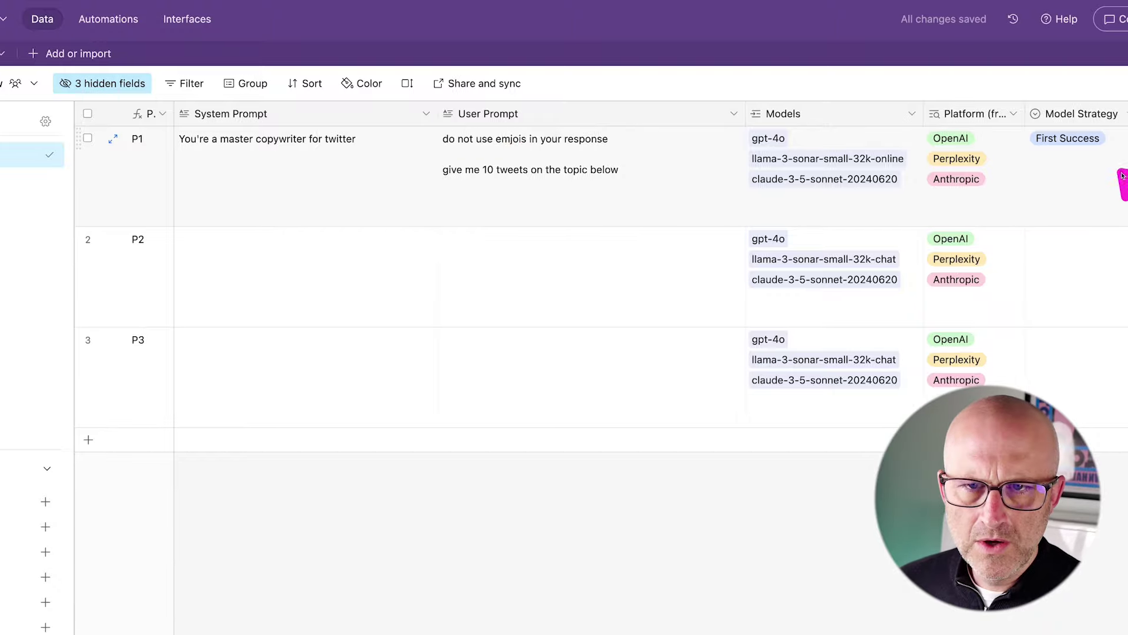
# - Set prompt P1's Model Strategy to Return All
pyautogui.hscroll(5, 588, 294)
pyautogui.click(847, 218)
pyautogui.click(847, 218)
pyautogui.click(847, 219)
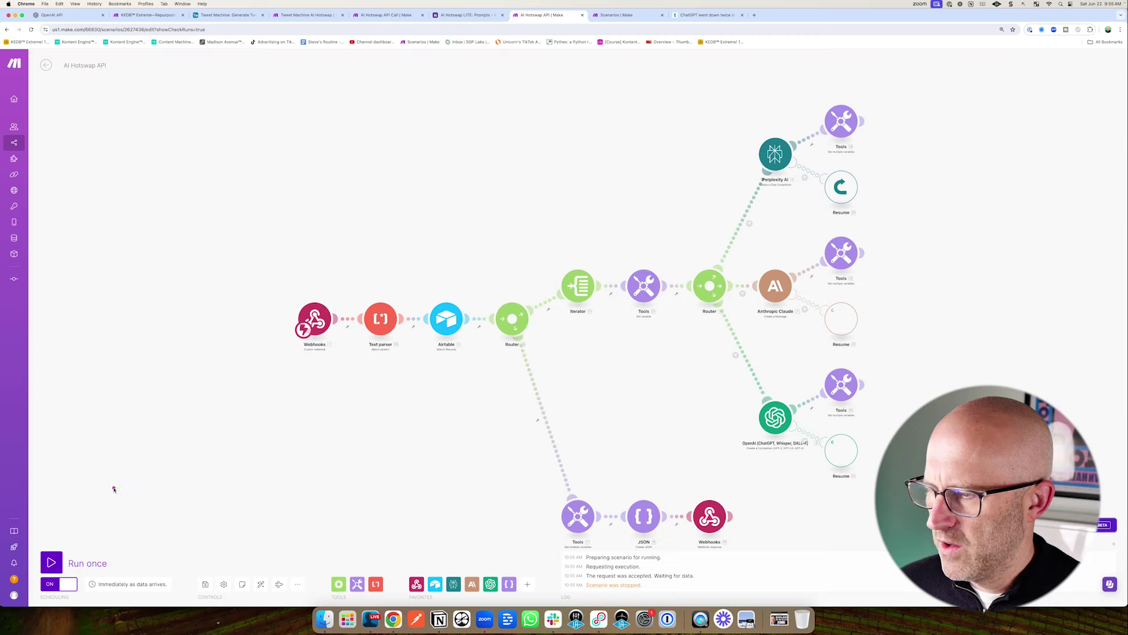
# - Run the AI Hotswap API scenario once more and clear the three Tweets cells in the Tweet Machine table
pyautogui.click(51, 562)
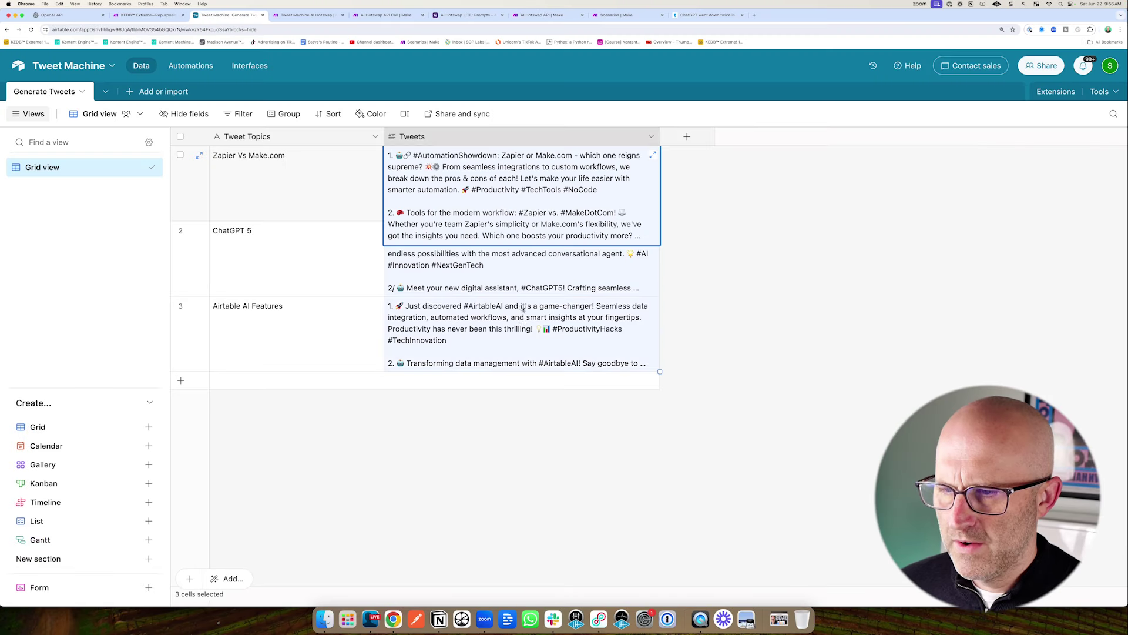
pyautogui.press('Delete')
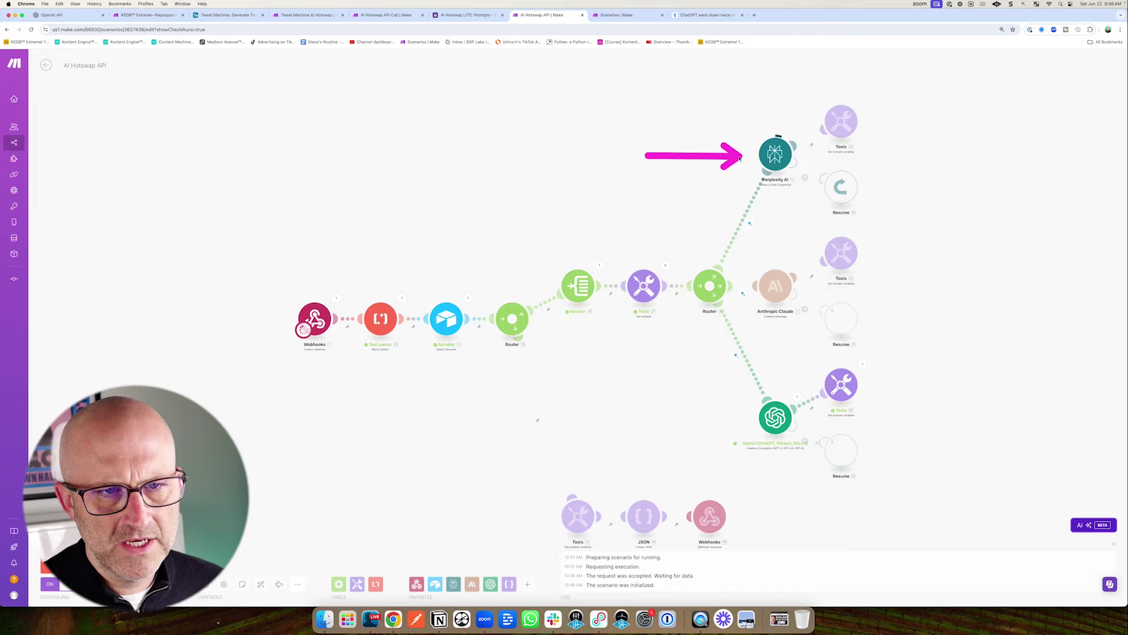
pyautogui.hotkey('ctrl', 'shift', 'Tab')
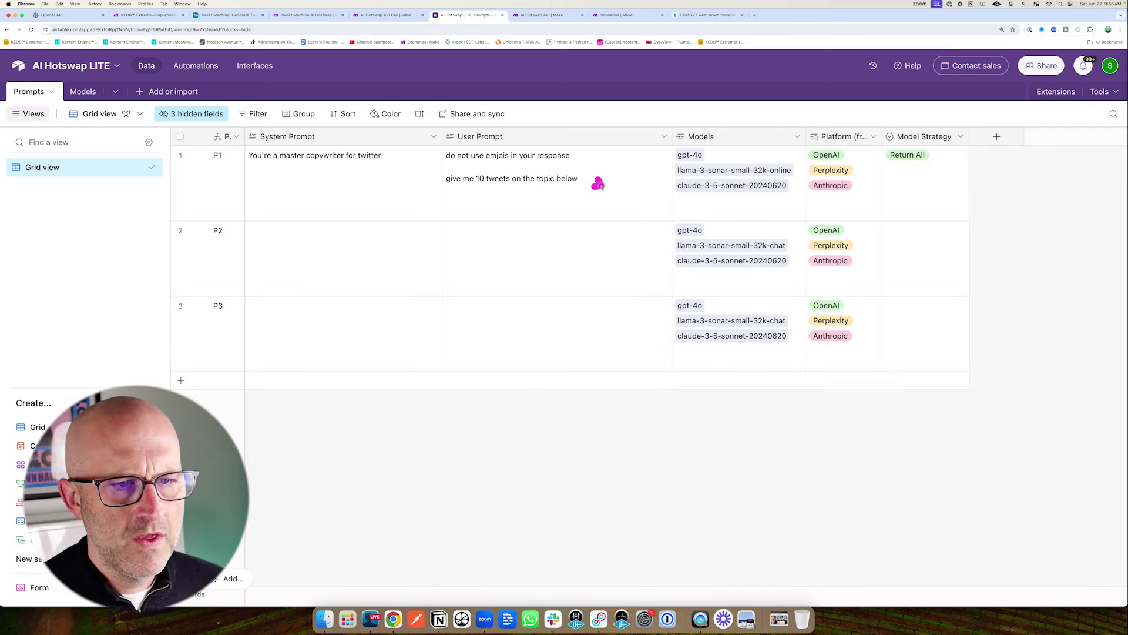
# - Check the Tweet Machine table for incoming tweets and expand the Tweets cell for ChatGPT 5
pyautogui.hotkey('ctrl', 'shift', 'Tab')
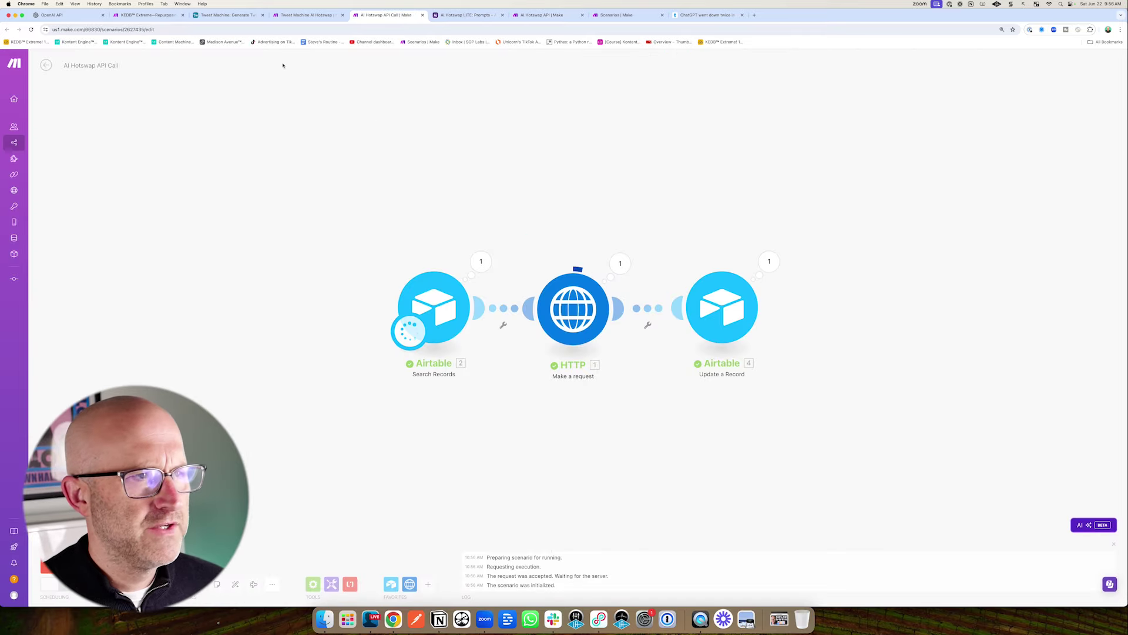
pyautogui.click(215, 18)
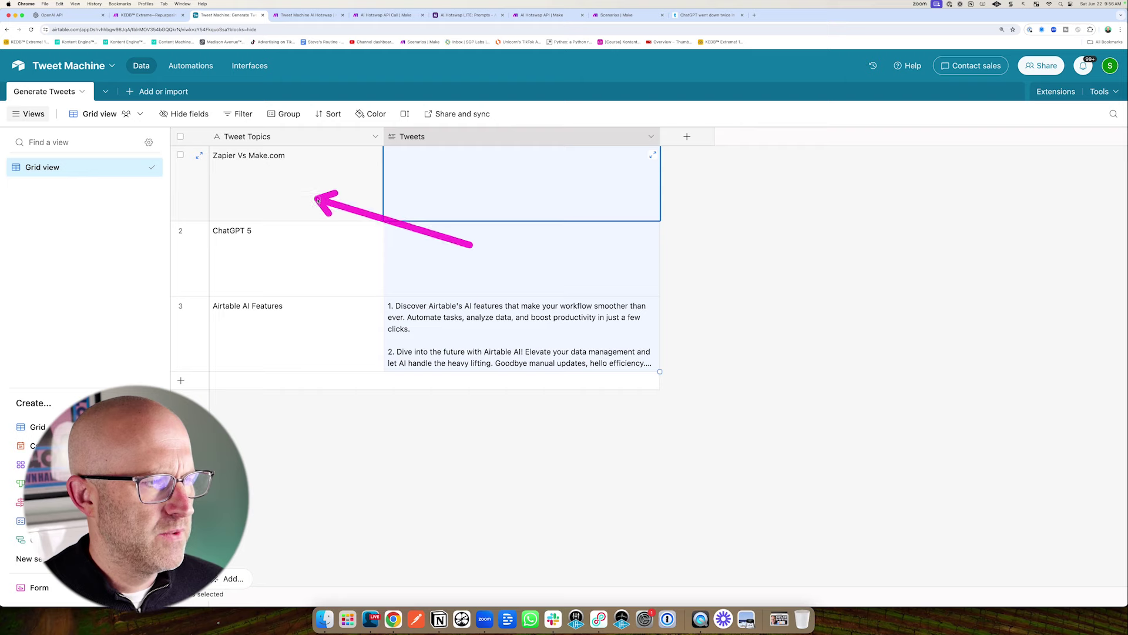
pyautogui.moveTo(751, 378)
pyautogui.mouseDown()
pyautogui.moveTo(629, 352)
pyautogui.moveTo(587, 307)
pyautogui.moveTo(575, 203)
pyautogui.mouseUp()
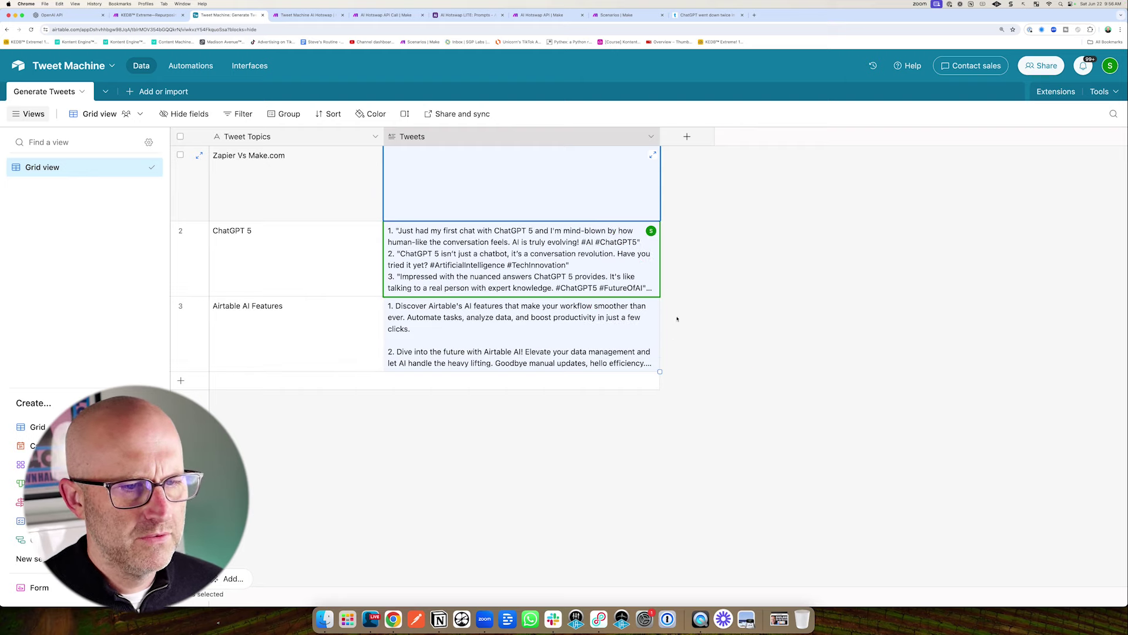
pyautogui.click(586, 267)
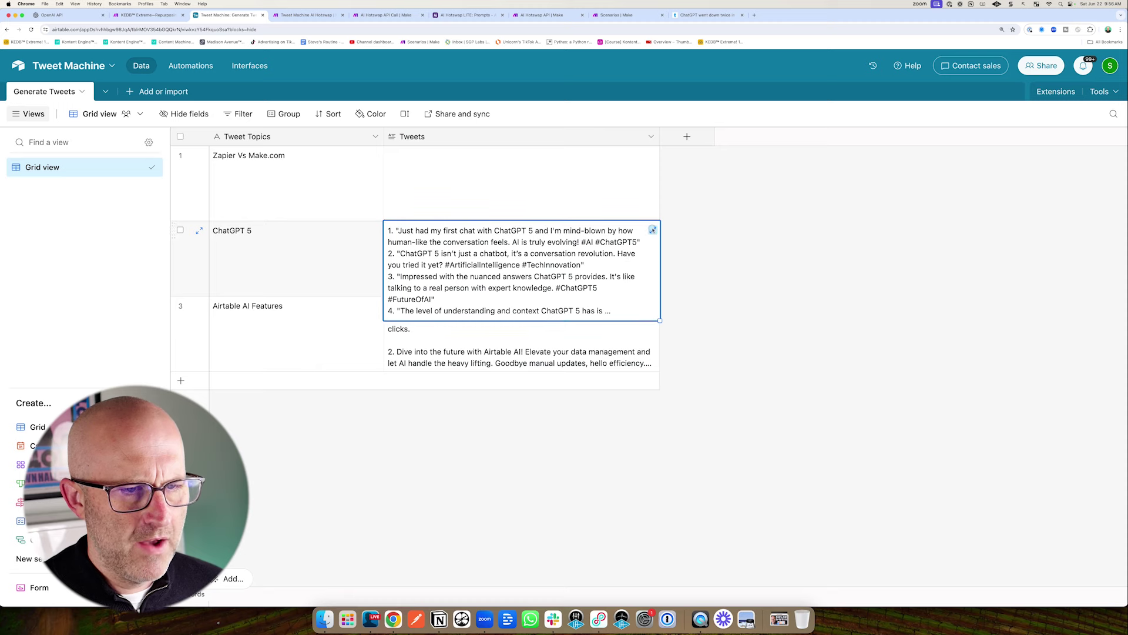
pyautogui.click(652, 230)
pyautogui.moveTo(569, 242); pyautogui.dragTo(734, 207)
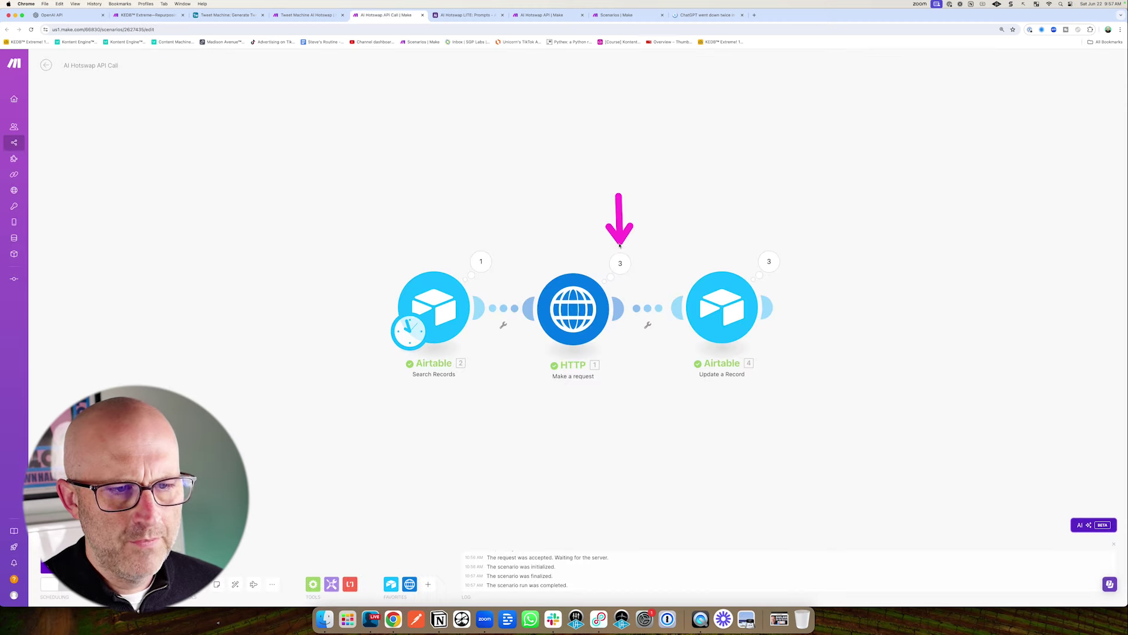
# - Inspect outputs 1, 2, 3 and result in the returned data of the HTTP module's third operation
pyautogui.click(620, 263)
pyautogui.click(692, 278)
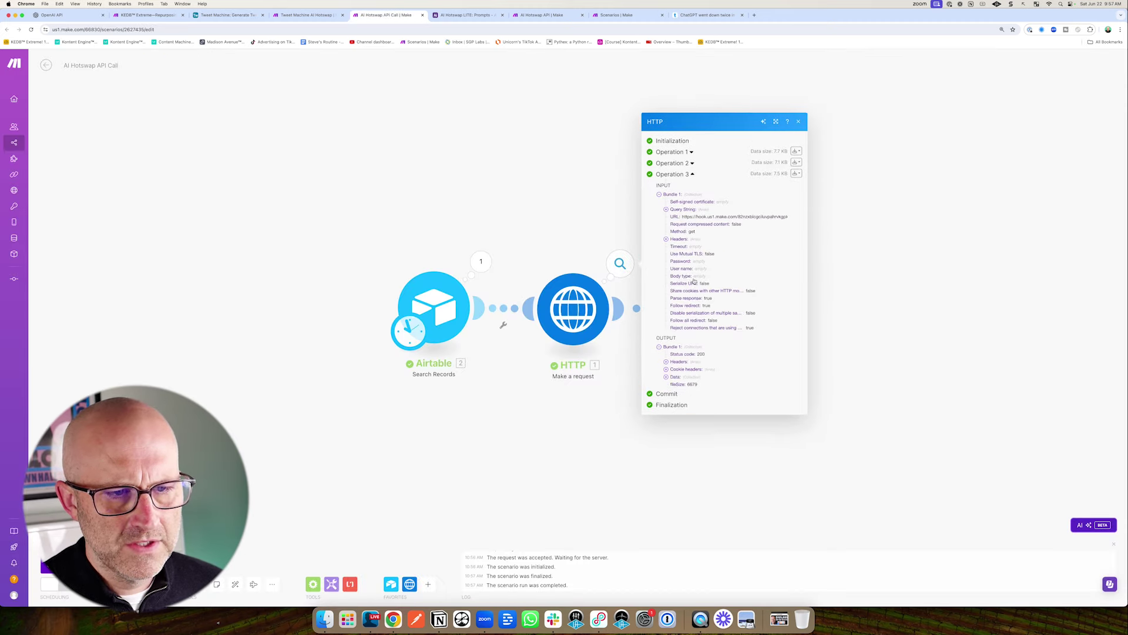
pyautogui.click(666, 377)
pyautogui.moveTo(615, 376); pyautogui.dragTo(667, 378)
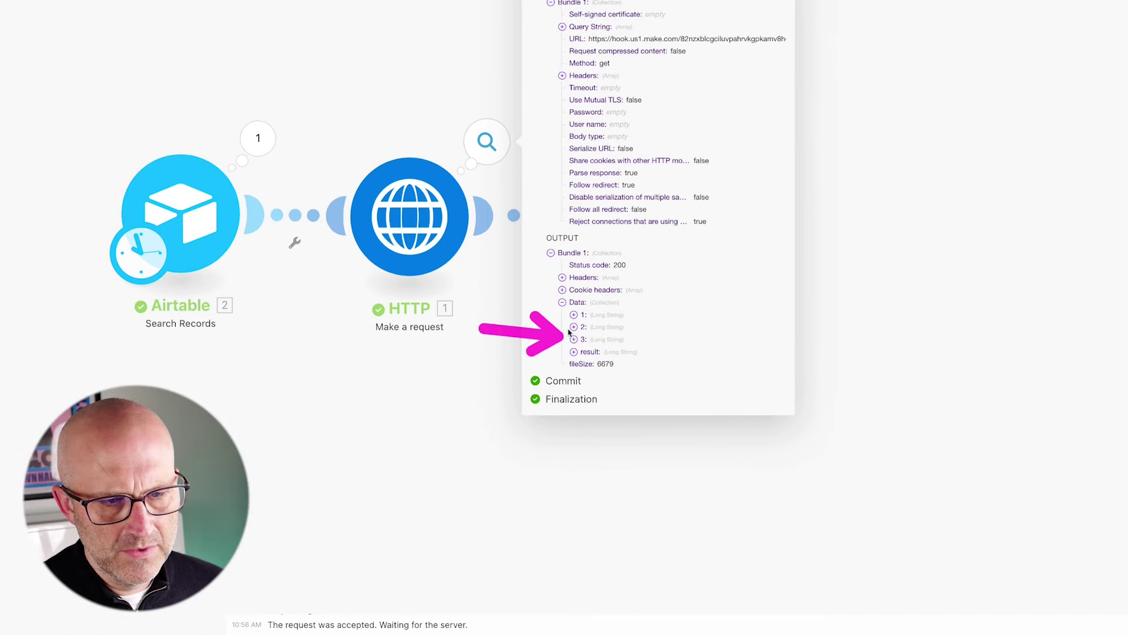
pyautogui.click(573, 315)
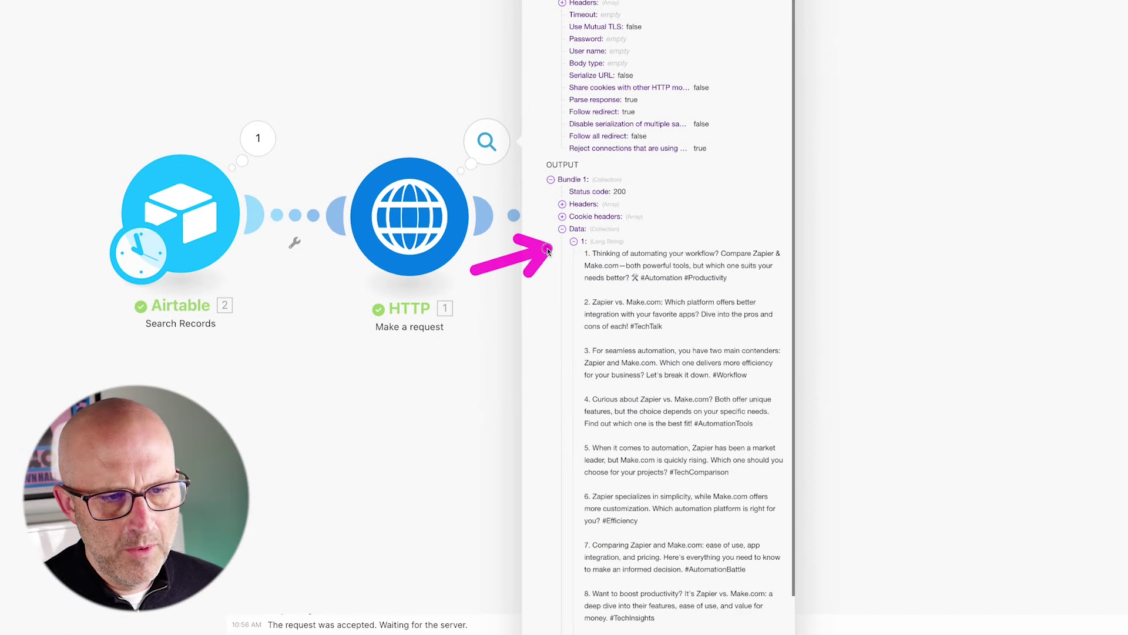
pyautogui.click(574, 243)
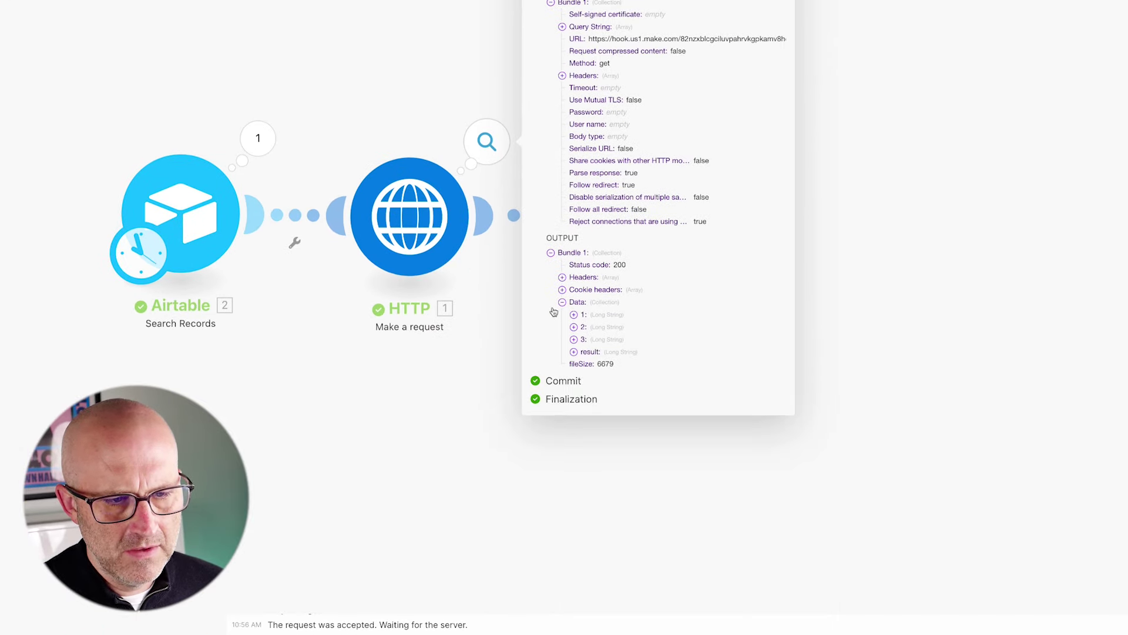
pyautogui.click(574, 332)
pyautogui.click(573, 253)
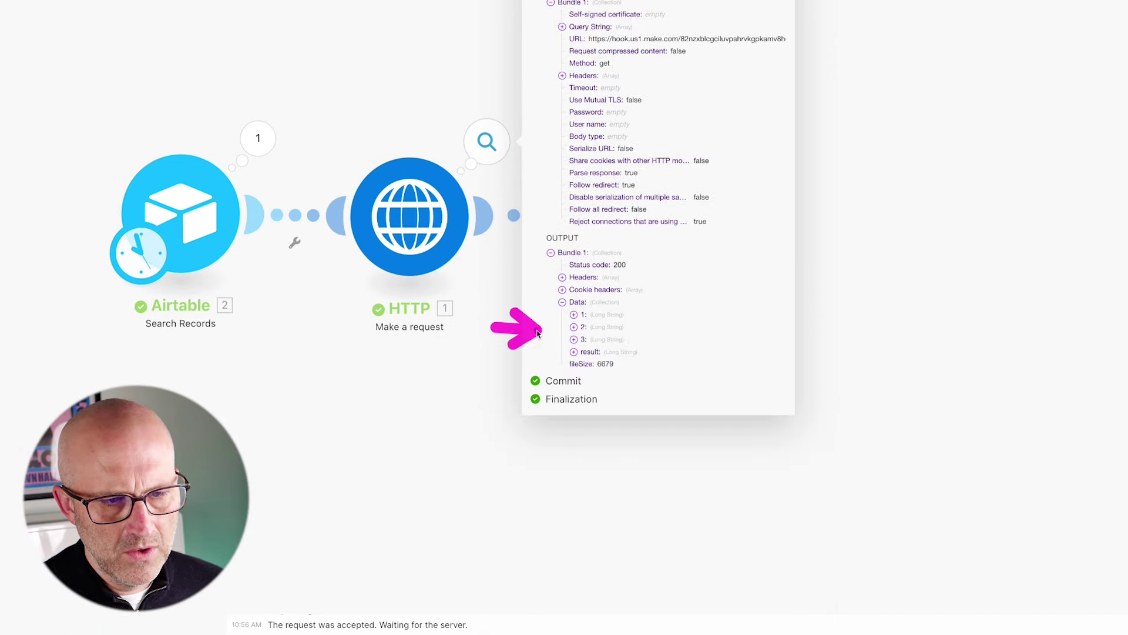
pyautogui.click(571, 340)
pyautogui.click(574, 266)
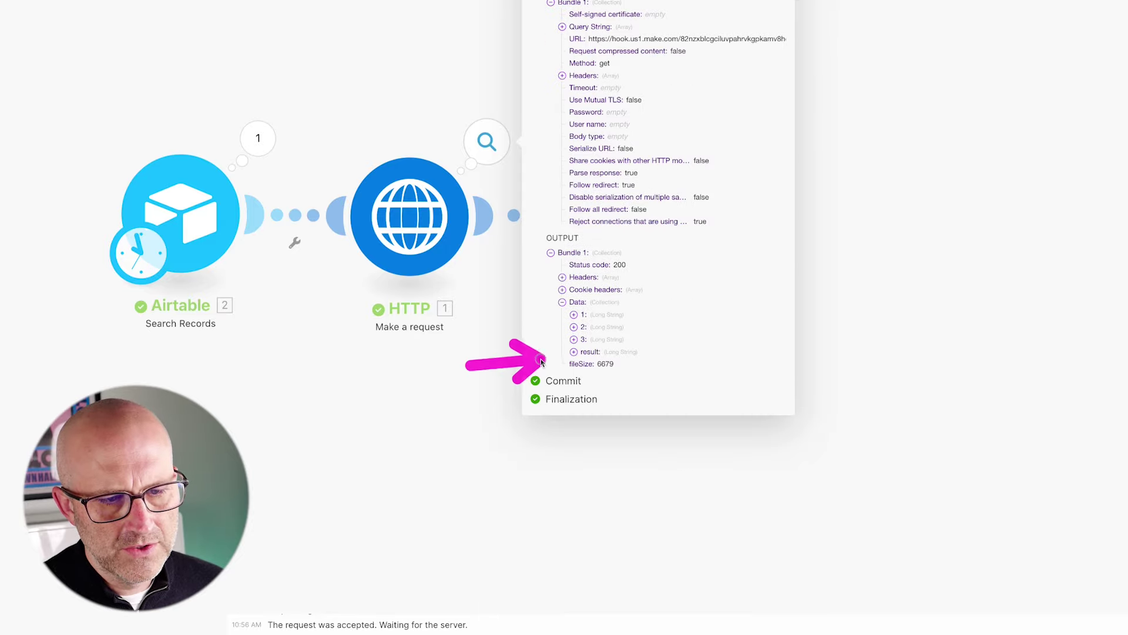
pyautogui.click(574, 352)
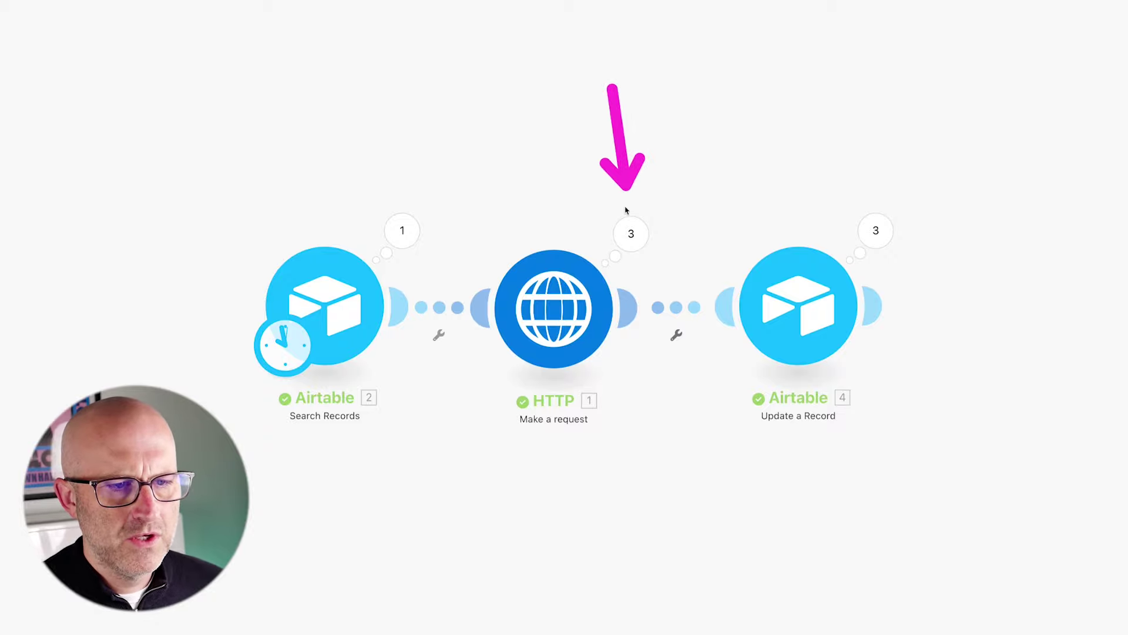
# - Inspect the output data of the HTTP module's second operation
pyautogui.click(640, 234)
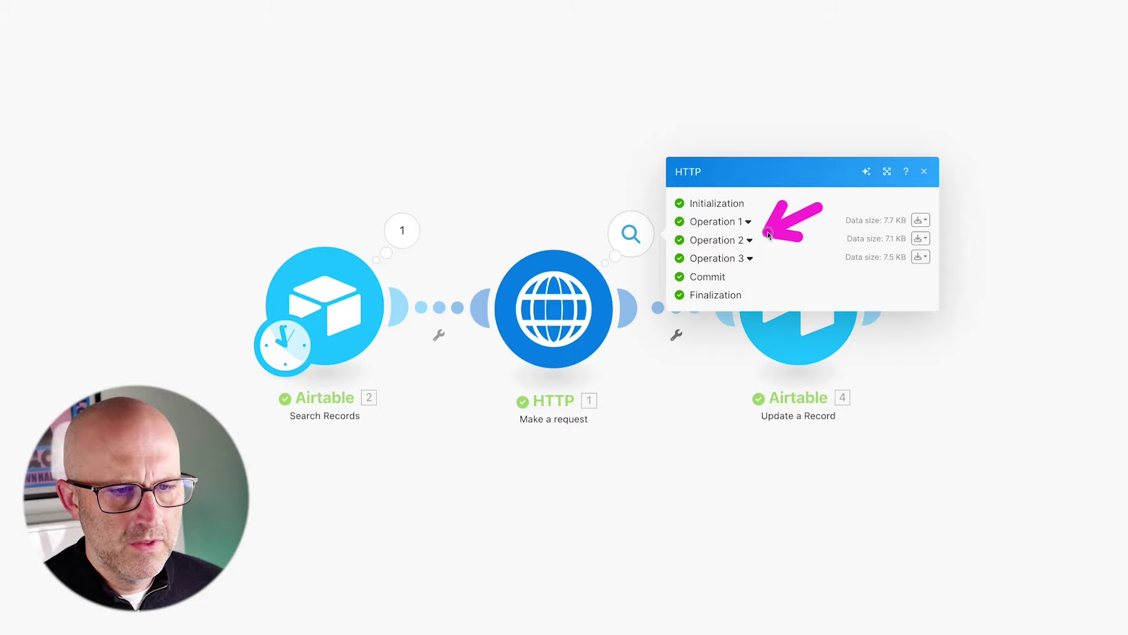
pyautogui.click(749, 241)
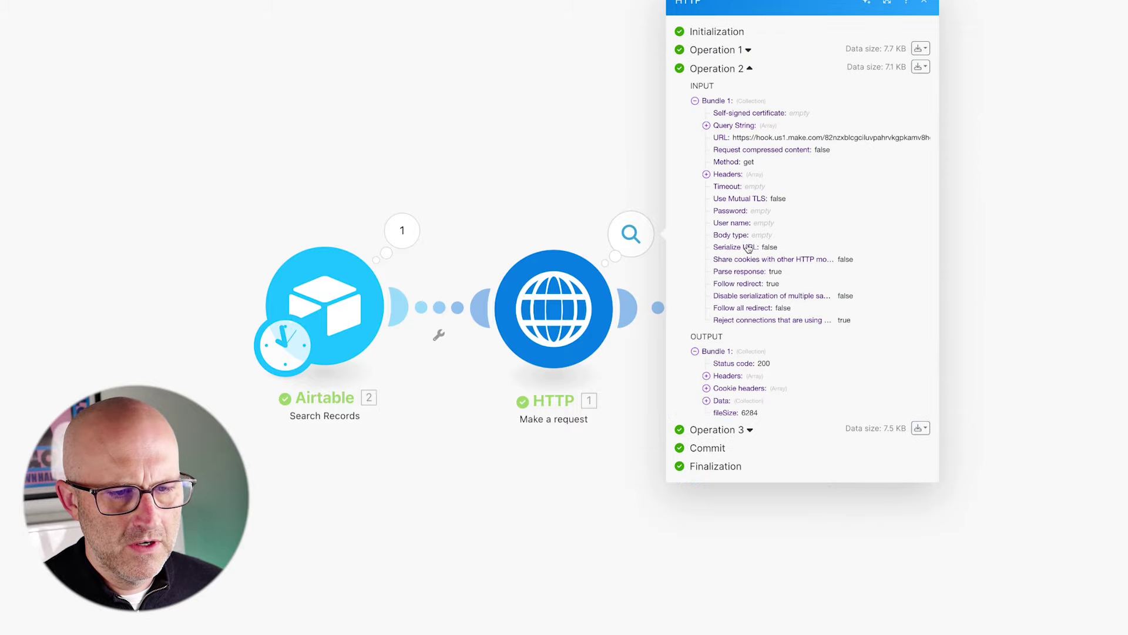
pyautogui.click(705, 401)
pyautogui.click(718, 388)
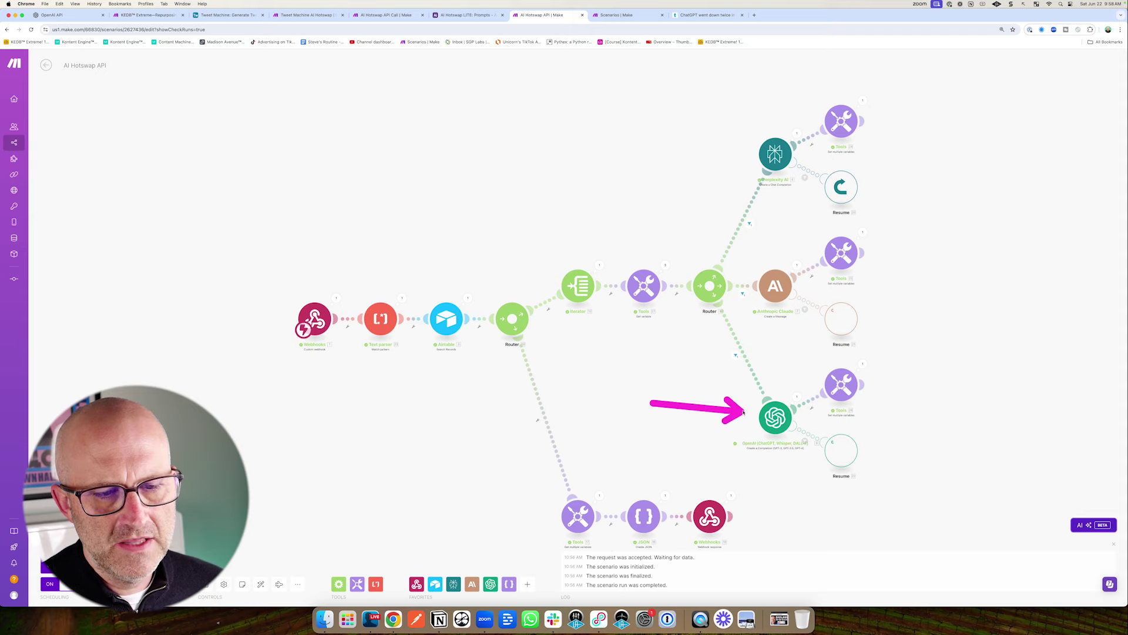
# - Switch the OpenAI module's connection in the AI Hotswap API scenario to DEAD KEY
pyautogui.click(709, 15)
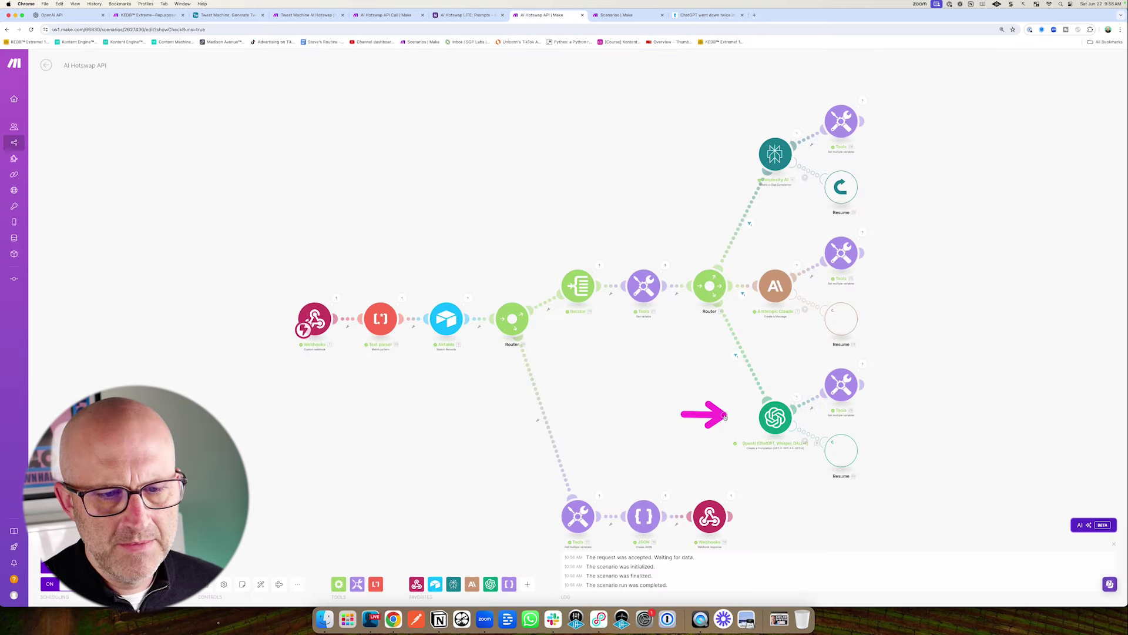
pyautogui.click(775, 417)
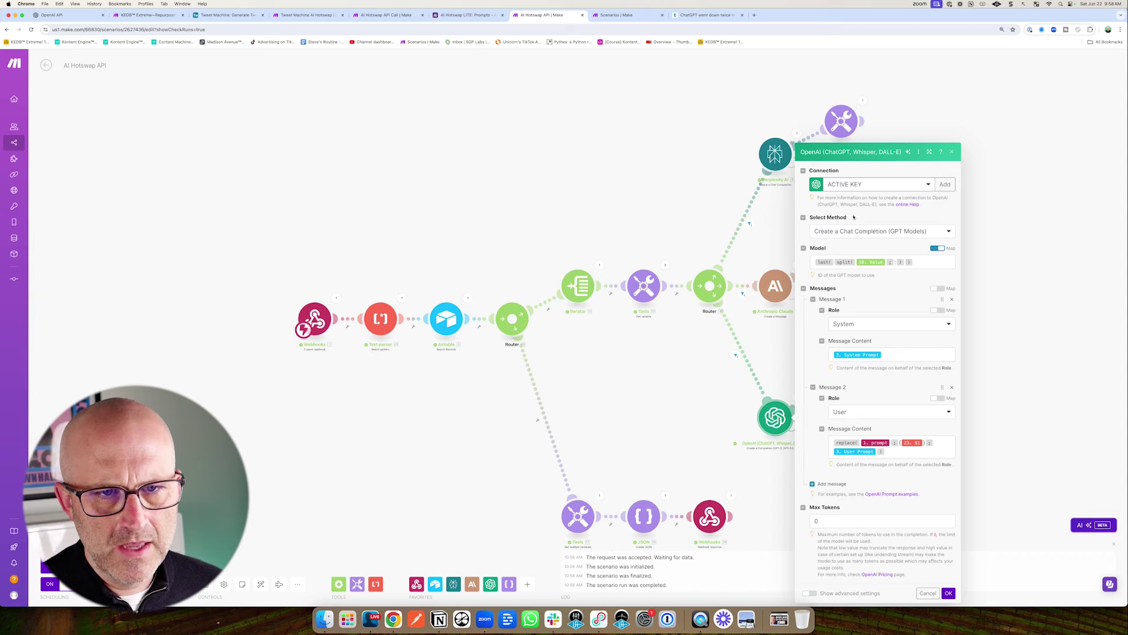
pyautogui.click(846, 184)
pyautogui.click(846, 204)
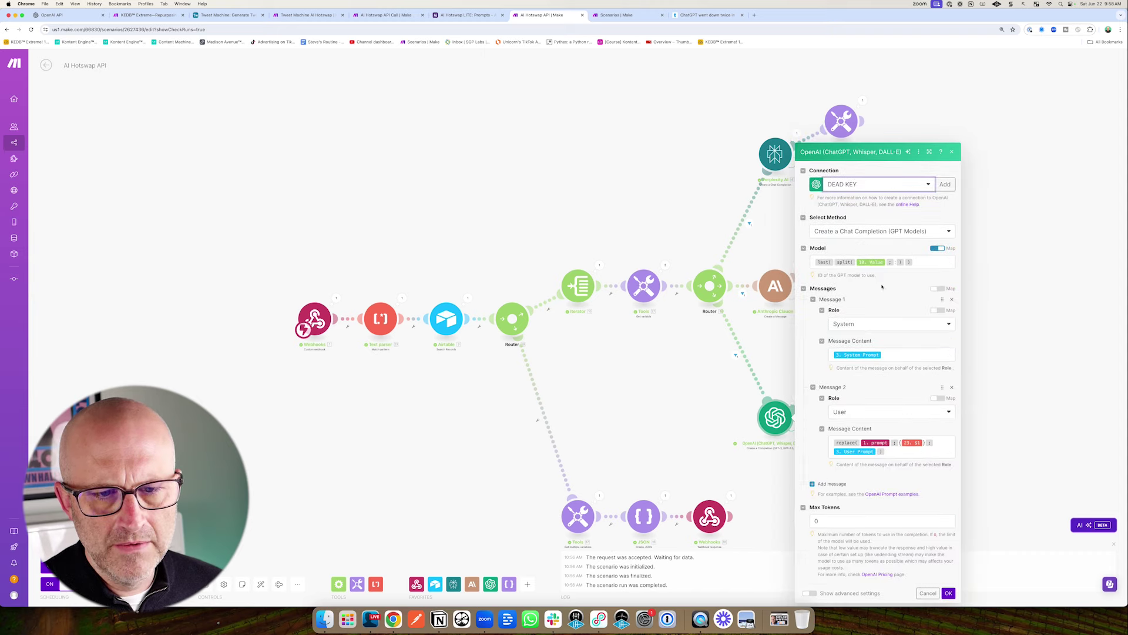
pyautogui.click(949, 593)
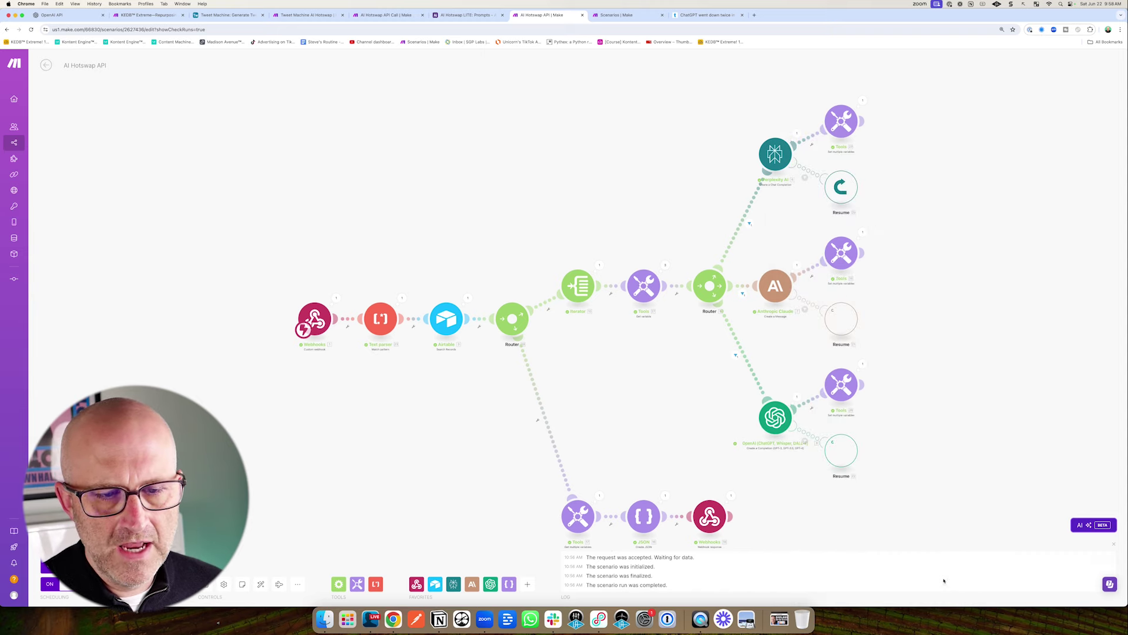
pyautogui.moveTo(698, 394); pyautogui.dragTo(650, 380)
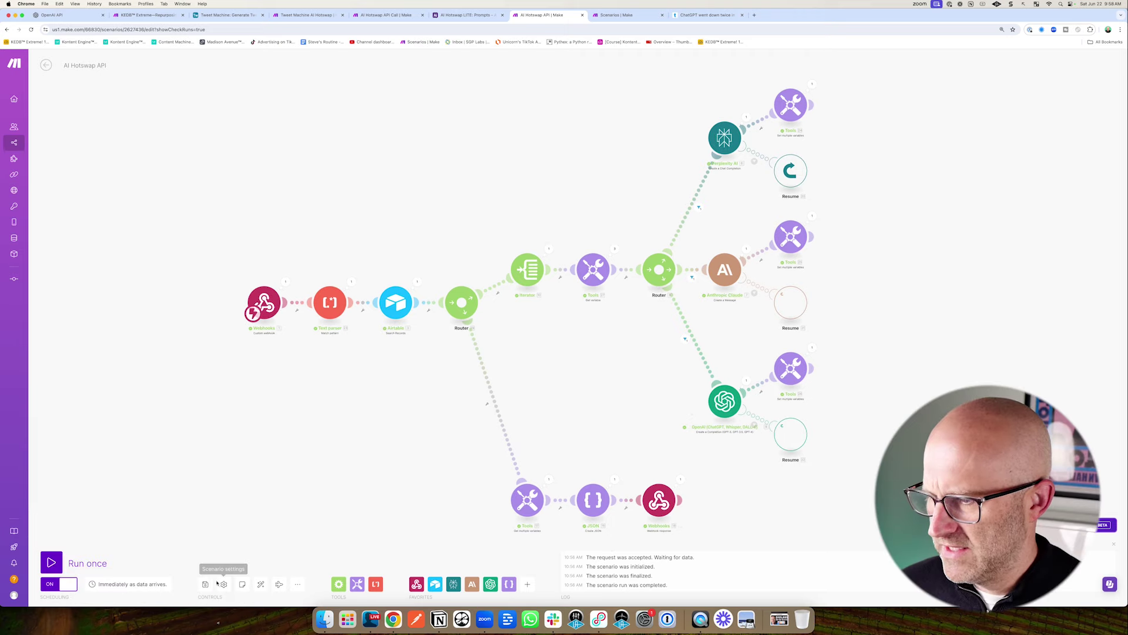
# - Review prompt P1's models in the Prompts table and set its Model Strategy to First Success
pyautogui.hotkey('ctrl', 'shift', 'Tab')
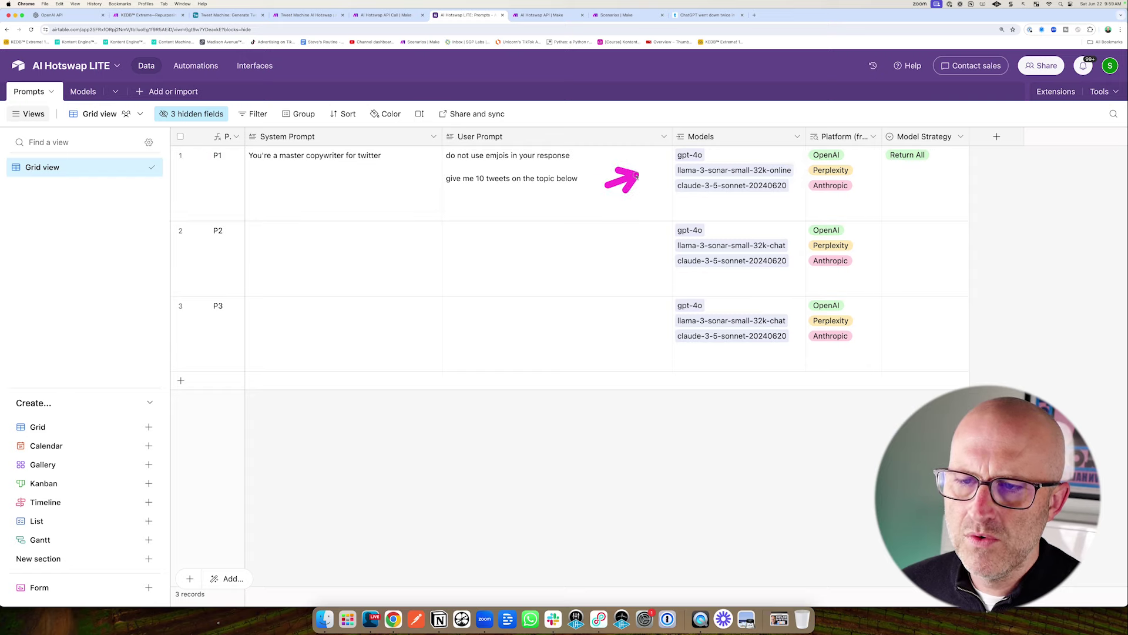
pyautogui.moveTo(636, 176)
pyautogui.mouseDown()
pyautogui.moveTo(658, 172)
pyautogui.moveTo(667, 188)
pyautogui.mouseUp()
pyautogui.moveTo(617, 187); pyautogui.dragTo(631, 184)
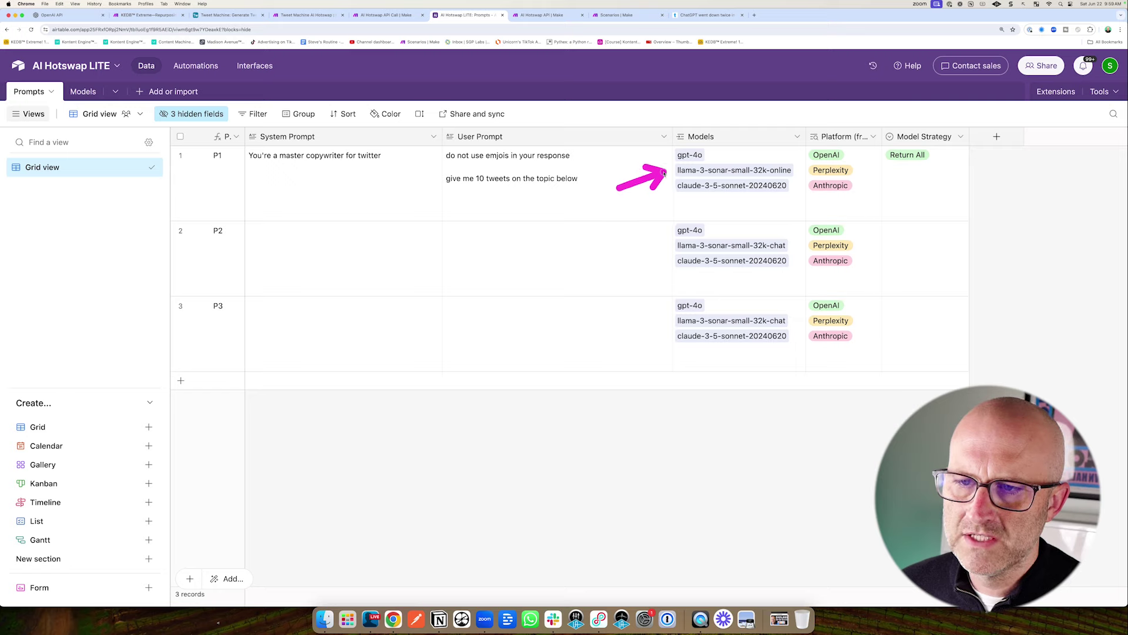
pyautogui.moveTo(600, 186)
pyautogui.mouseDown()
pyautogui.moveTo(668, 162)
pyautogui.moveTo(668, 182)
pyautogui.mouseUp()
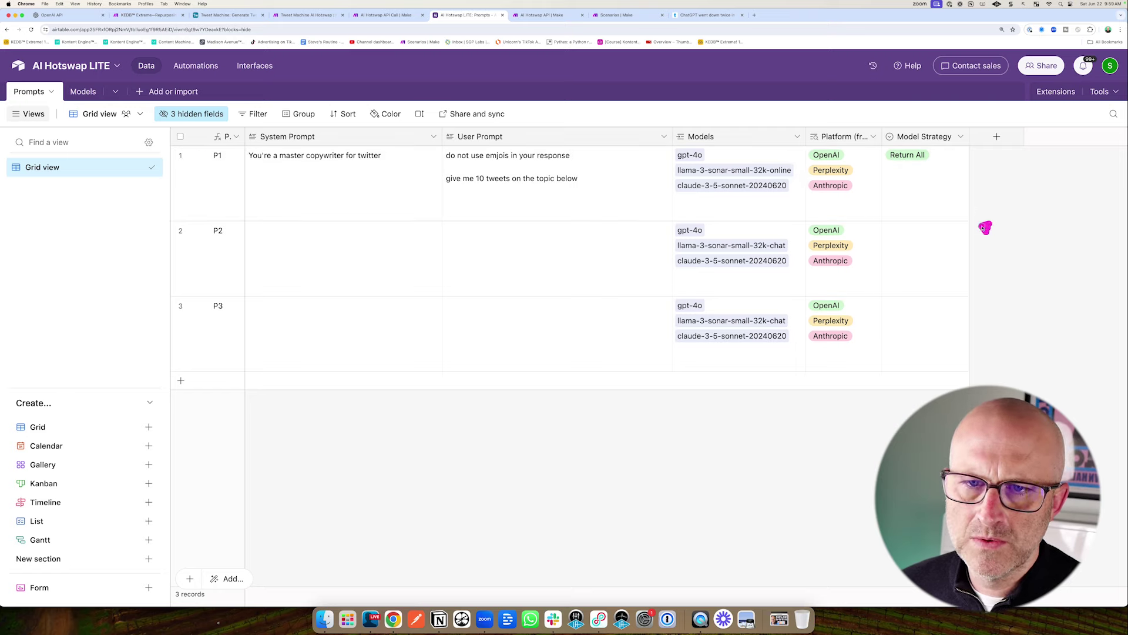
pyautogui.moveTo(985, 228); pyautogui.dragTo(913, 171)
pyautogui.doubleClick(914, 157)
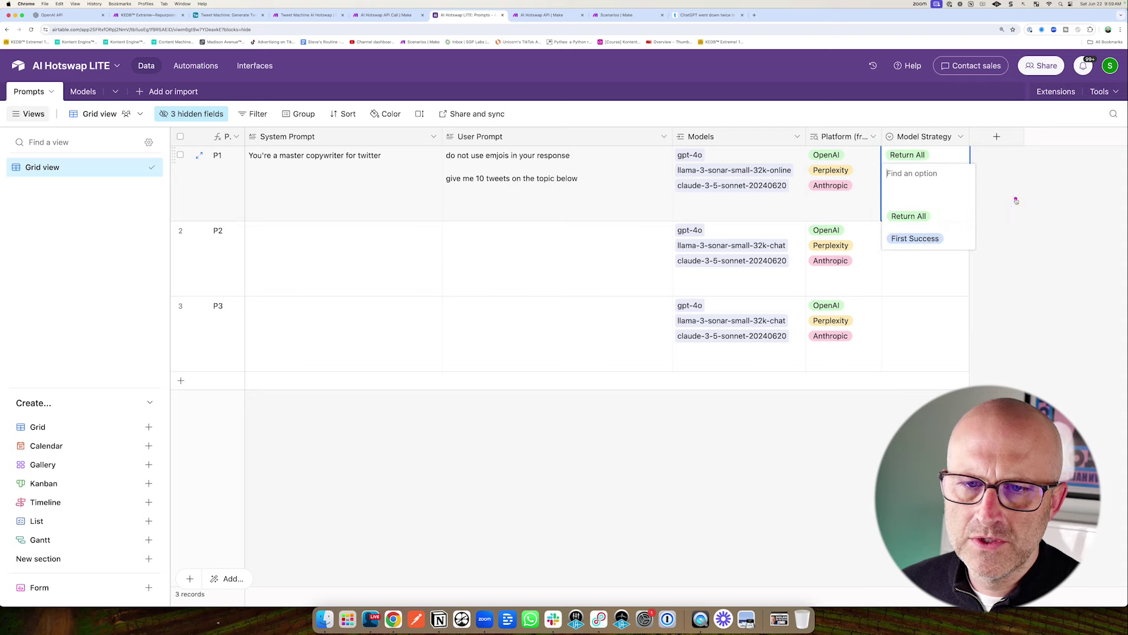
pyautogui.click(933, 238)
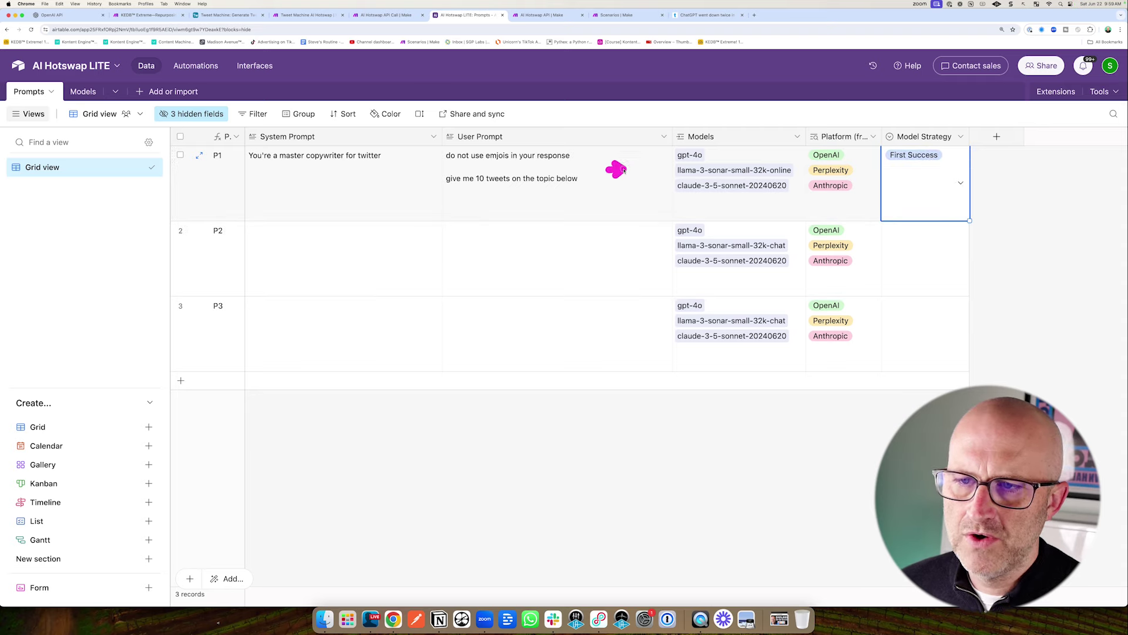
# - Set prompt P1's Model Strategy back to Return All
pyautogui.hotkey('ctrl', 'Tab')
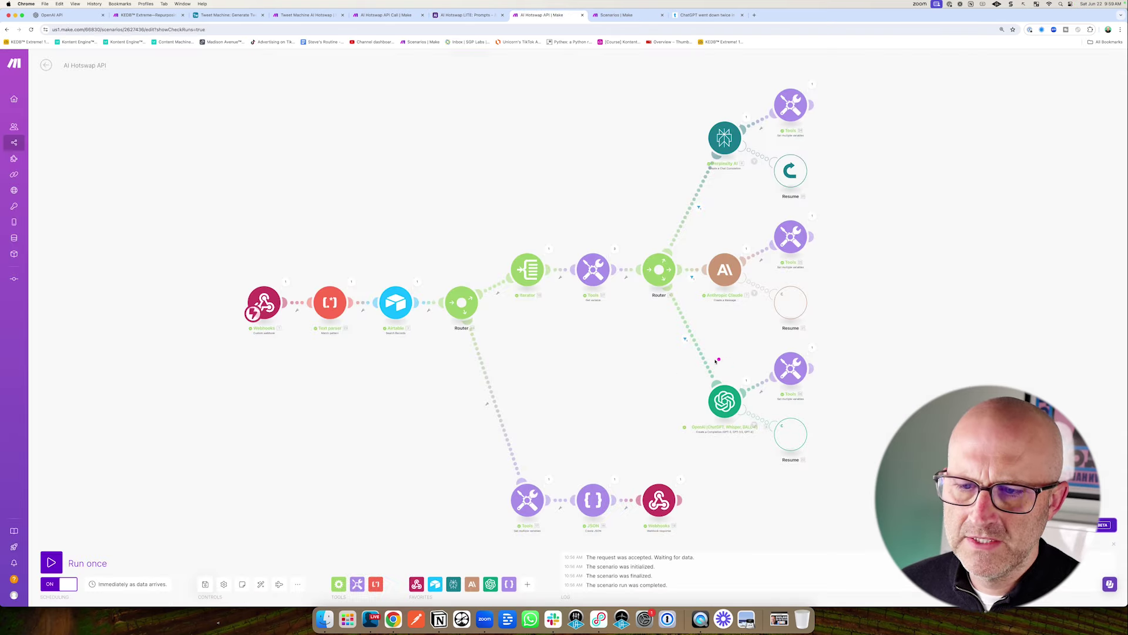
pyautogui.hotkey('ctrl', 'shift', 'Tab')
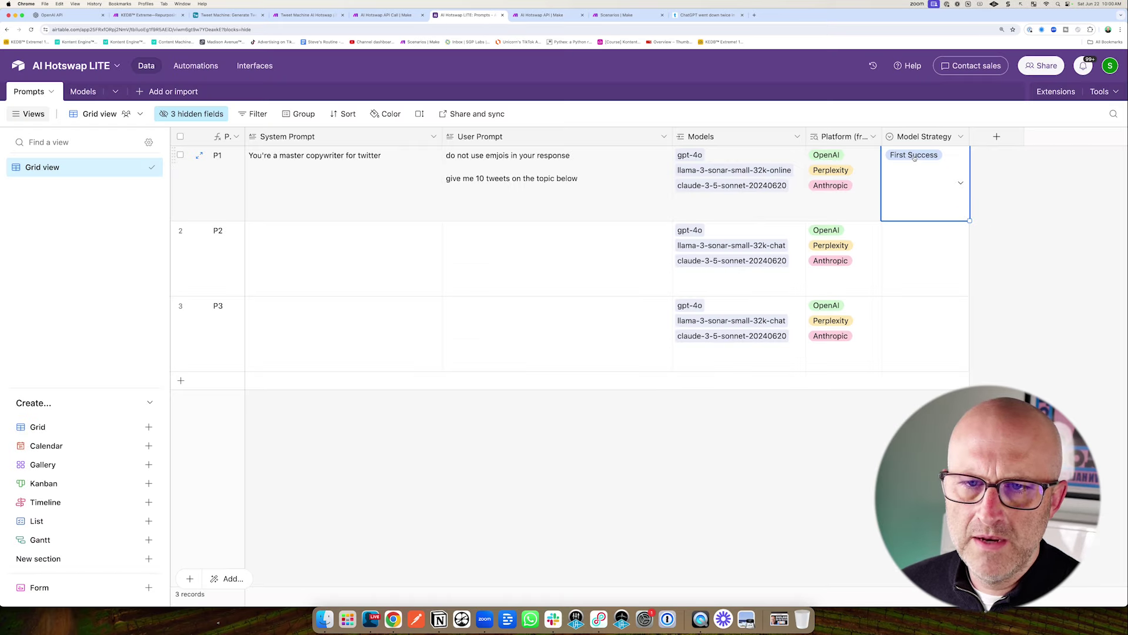
pyautogui.click(960, 182)
pyautogui.click(912, 215)
# - Clear the Tweets cells of all three topics in the Tweet Machine table
pyautogui.press('super+3')
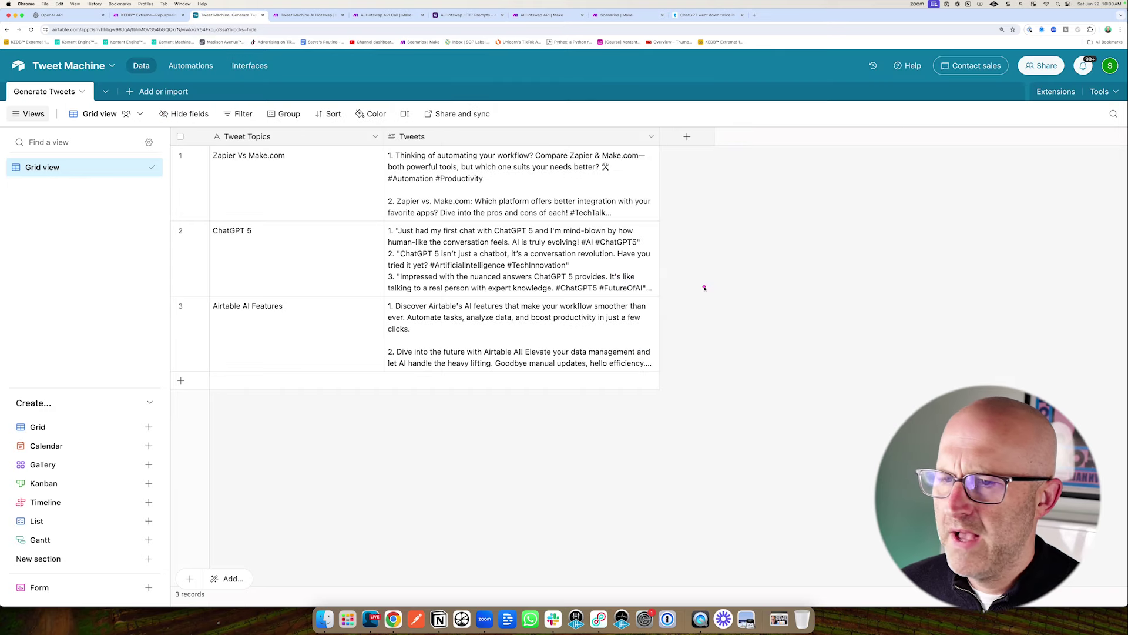
pyautogui.moveTo(517, 176); pyautogui.dragTo(523, 318)
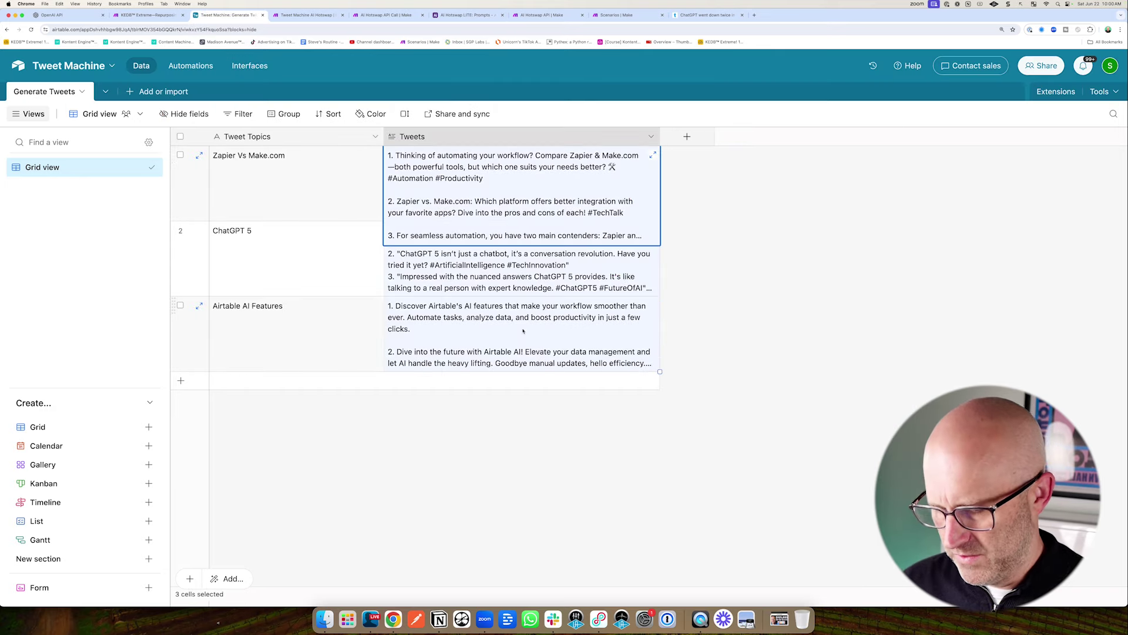
pyautogui.press('Delete')
# - Run the AI Hotswap API Call scenario once and check the AI Hotswap API scenario
pyautogui.press('super+7')
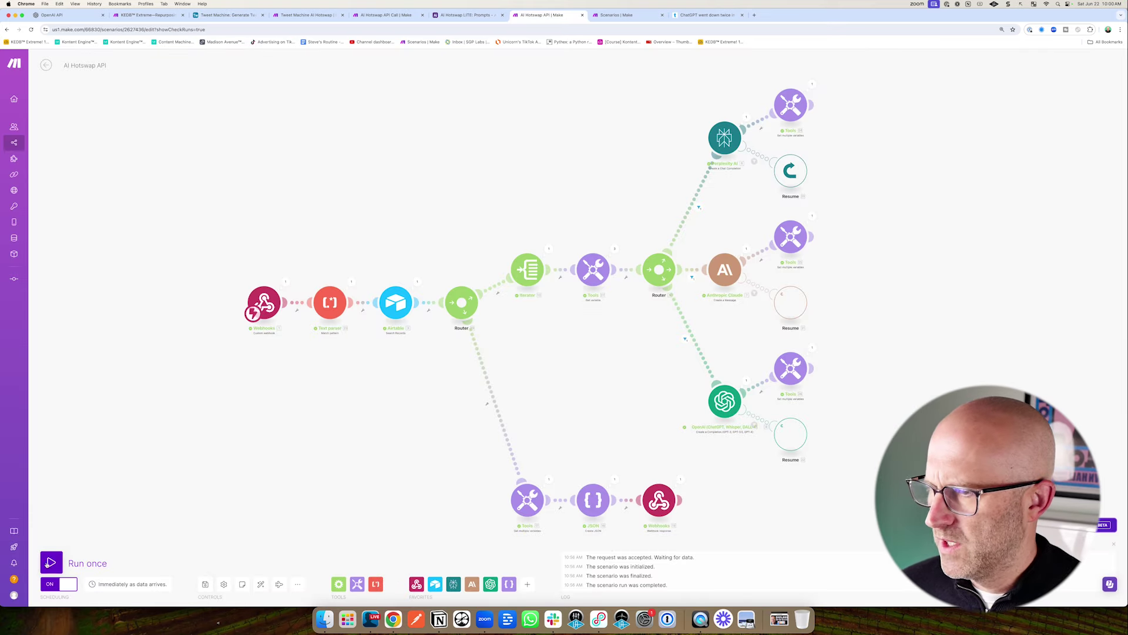
pyautogui.press('super+5')
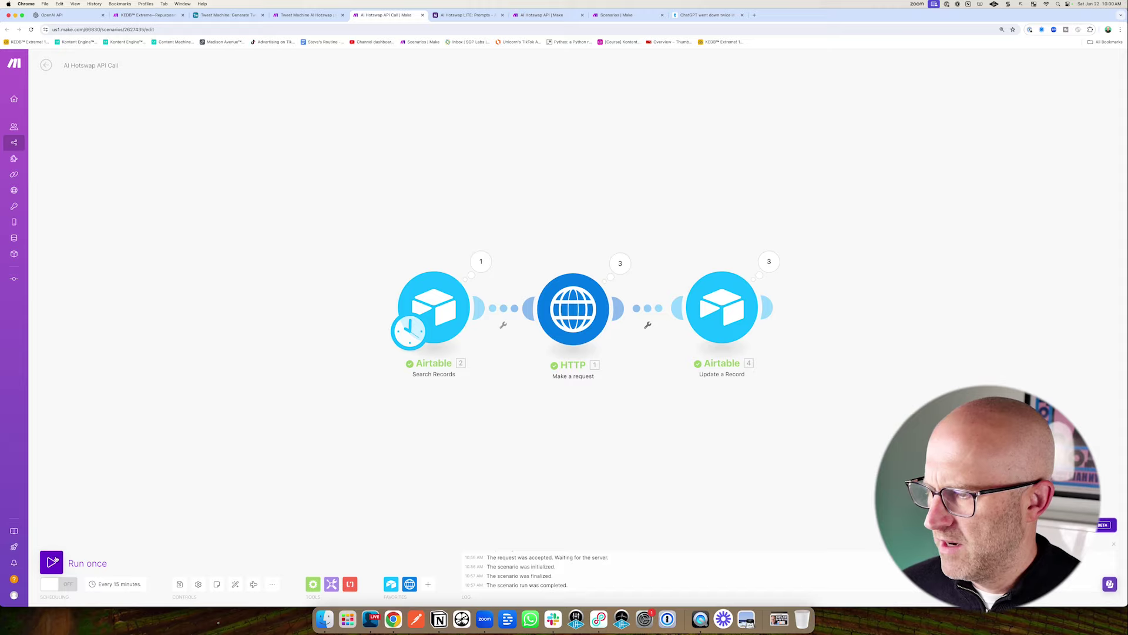
pyautogui.click(51, 563)
pyautogui.press('super+7')
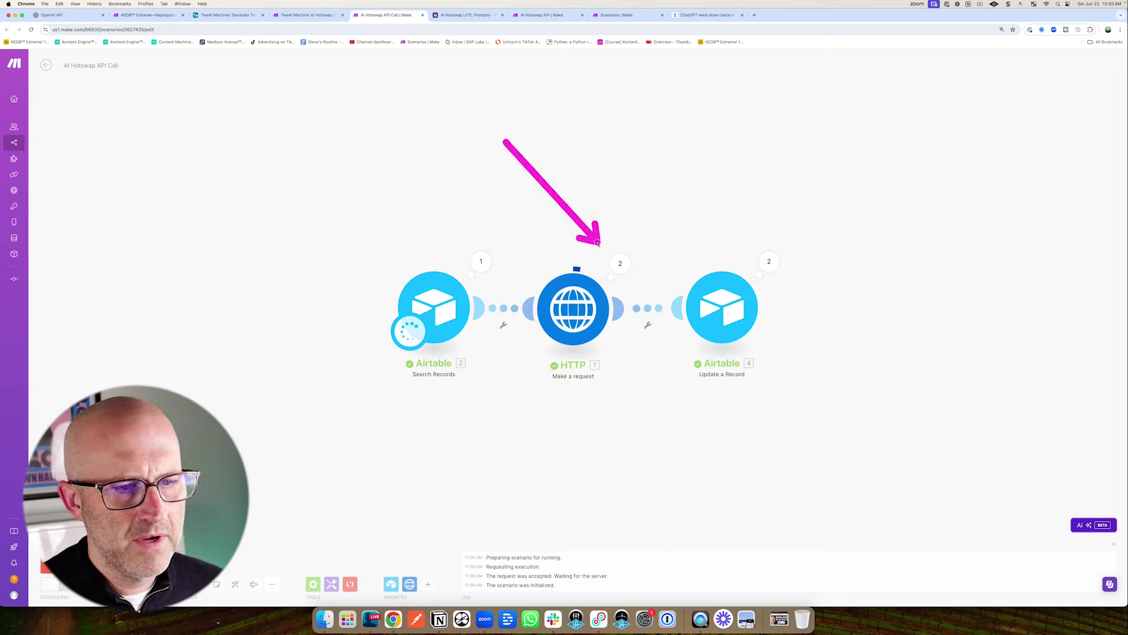
# - Inspect the output data of the HTTP module's first operation in the AI Hotswap API Call scenario
pyautogui.click(620, 263)
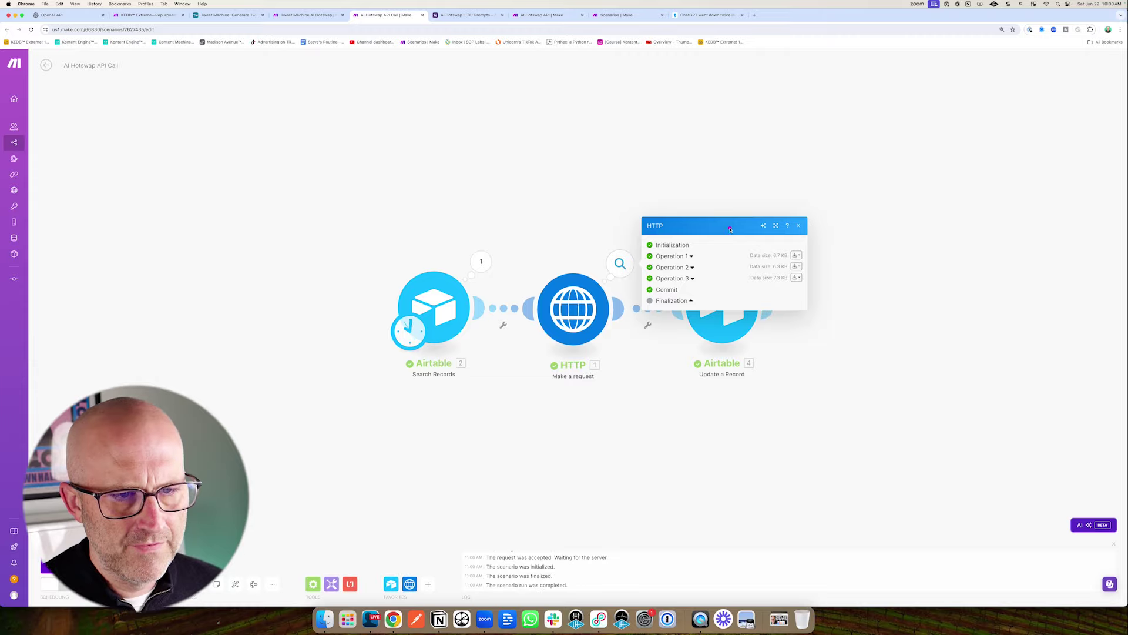
pyautogui.click(695, 257)
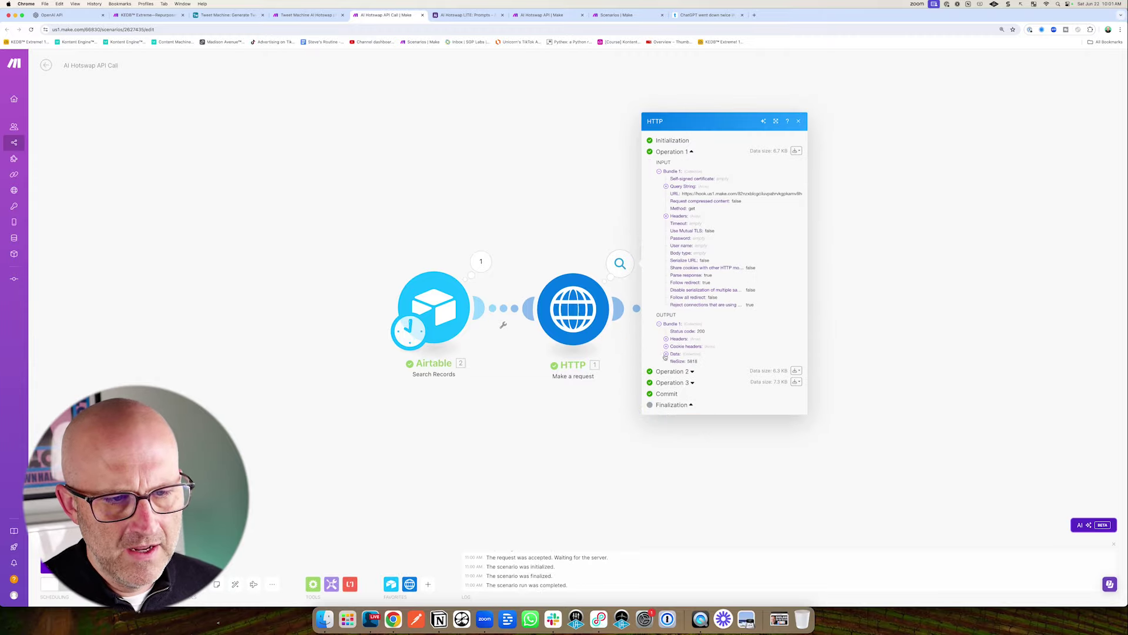
pyautogui.click(666, 353)
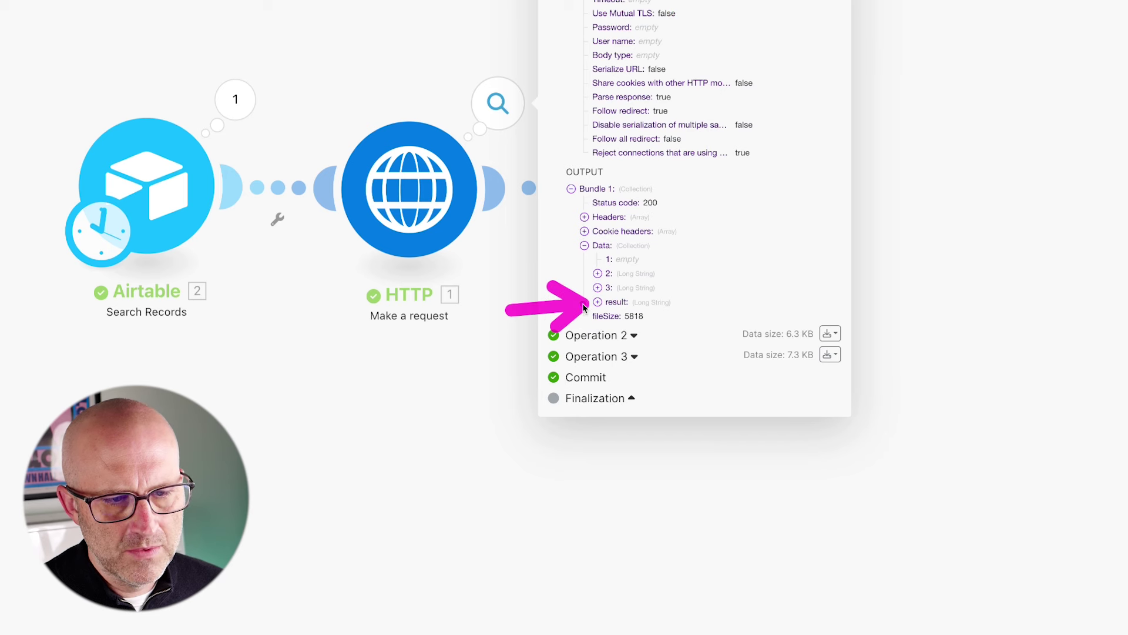
# - Expand and read the full result text in the HTTP module's first operation output
pyautogui.click(598, 301)
pyautogui.scroll(-2, 566, 261)
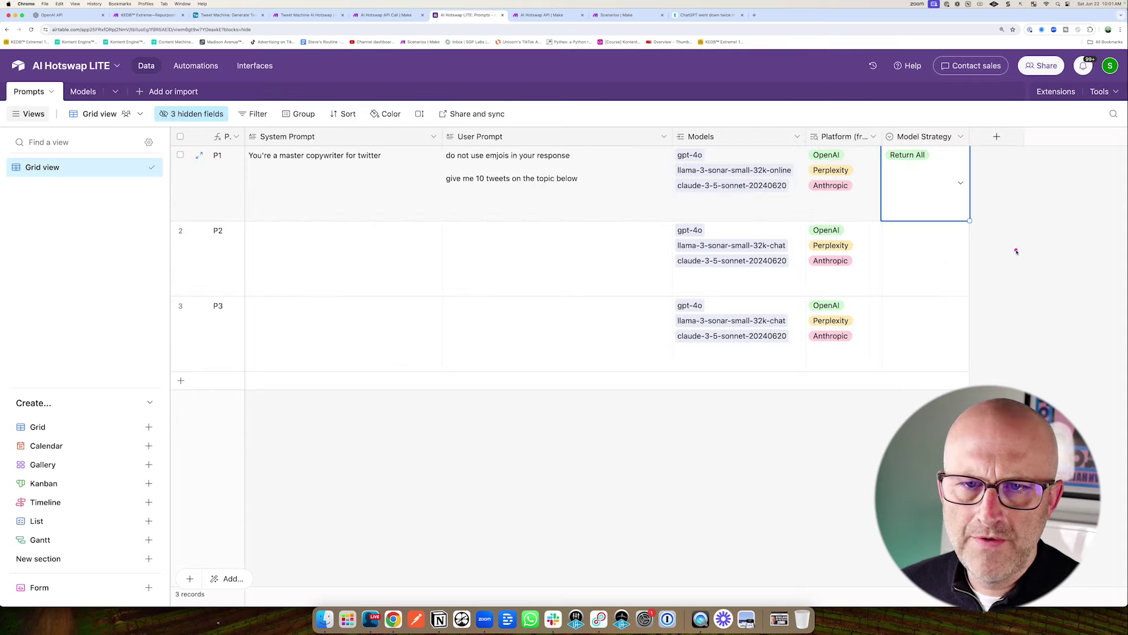
# - Set prompt P1's Model Strategy to First Success in the AI Hotswap LITE Prompts table
pyautogui.click(915, 178)
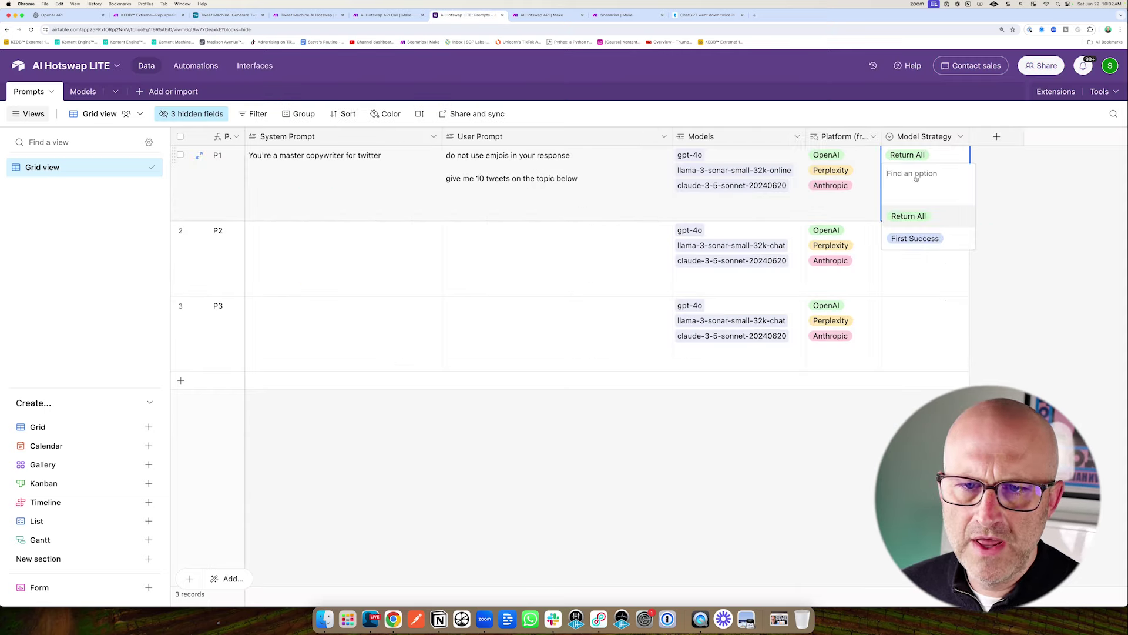
pyautogui.click(915, 239)
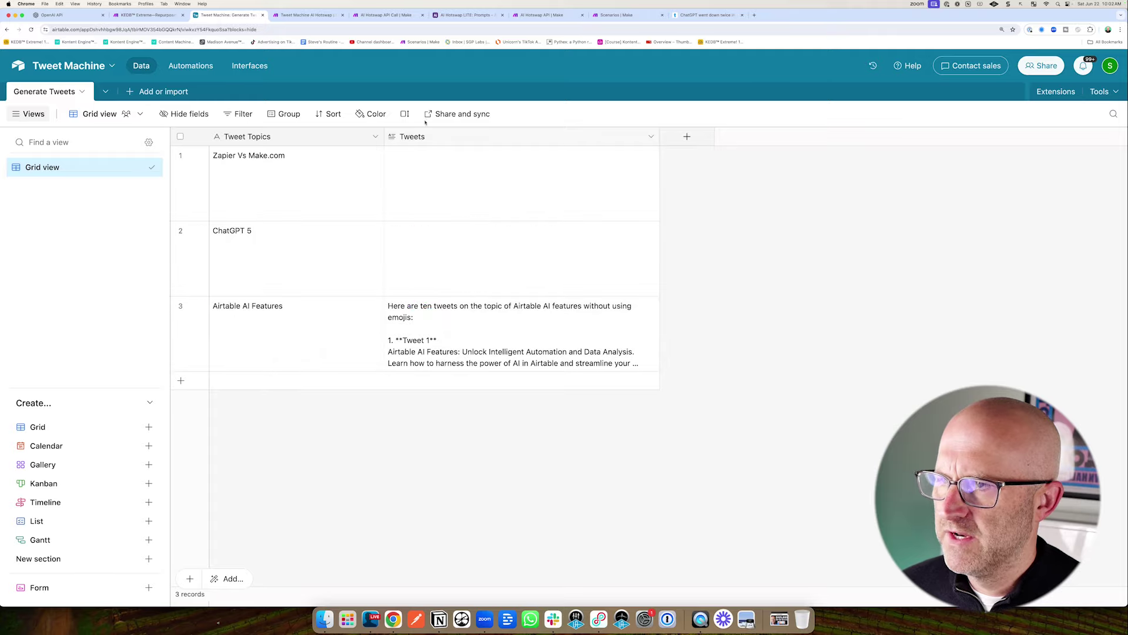
# - Examine which model responses the HTTP module's first operation returned in the AI Hotswap API Call scenario, including the text of response 2
pyautogui.click(394, 21)
pyautogui.click(620, 263)
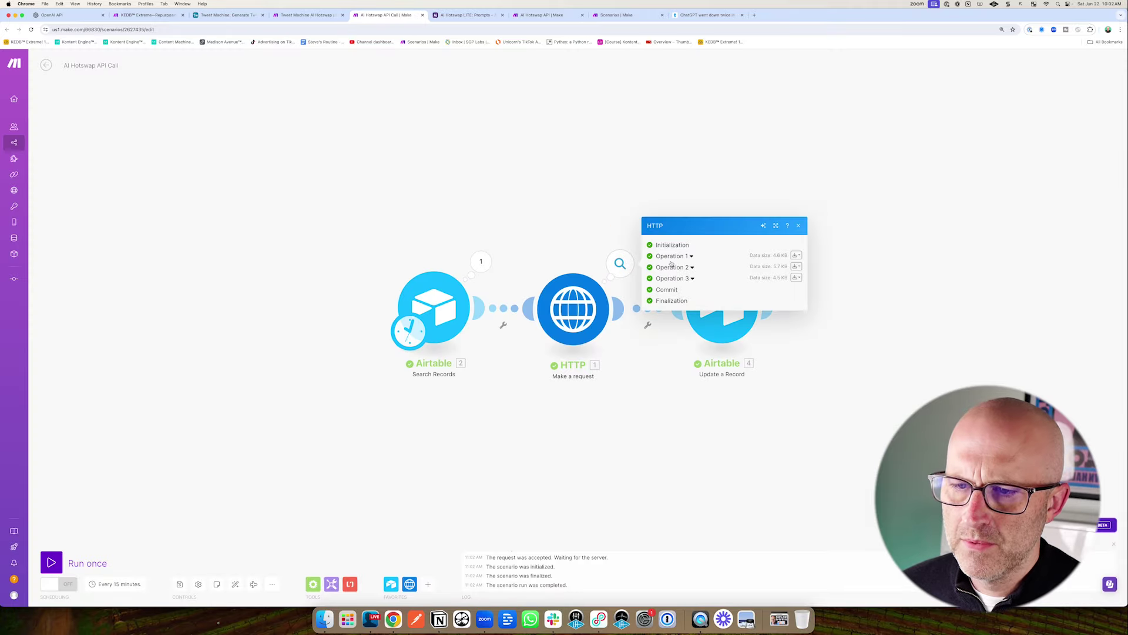
pyautogui.click(691, 257)
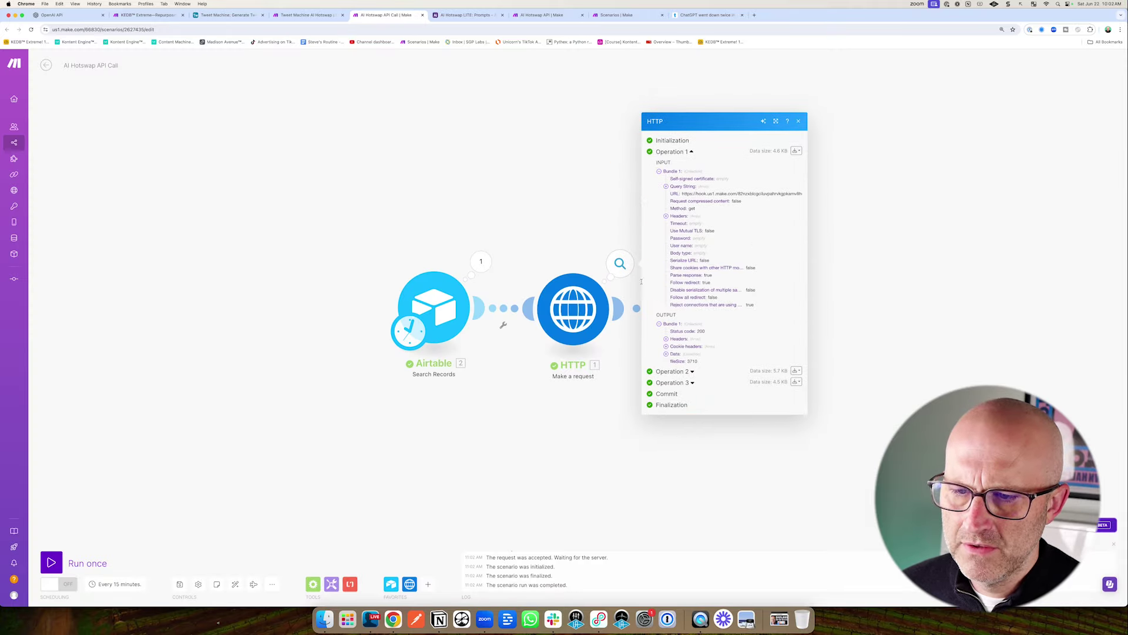
pyautogui.click(666, 353)
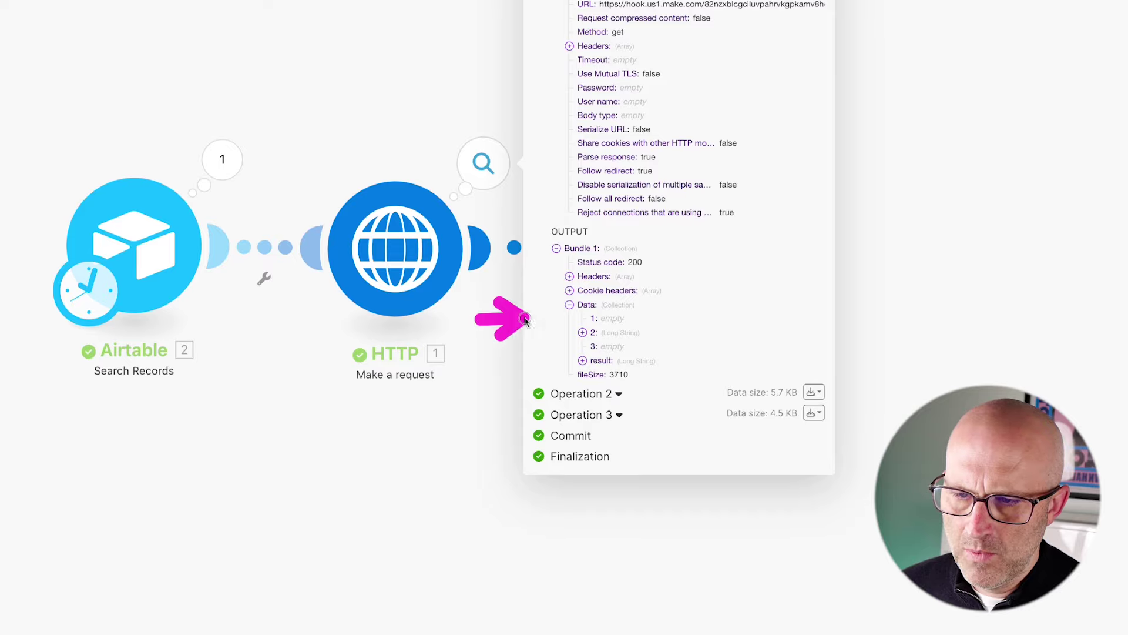
pyautogui.moveTo(525, 320); pyautogui.dragTo(572, 320)
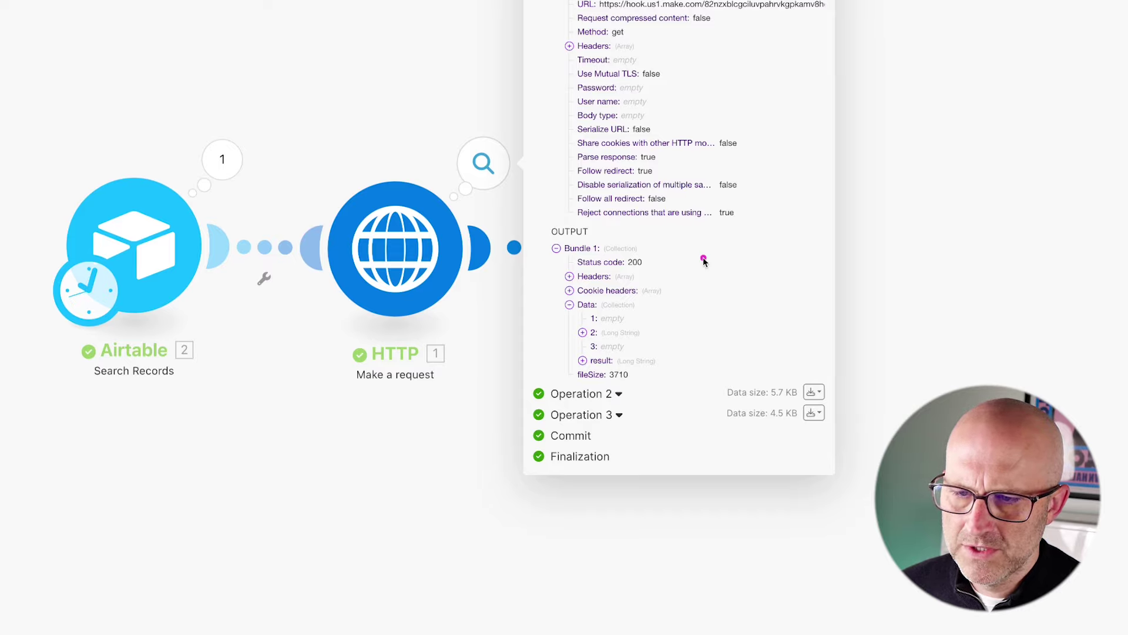
pyautogui.moveTo(704, 261); pyautogui.dragTo(633, 312)
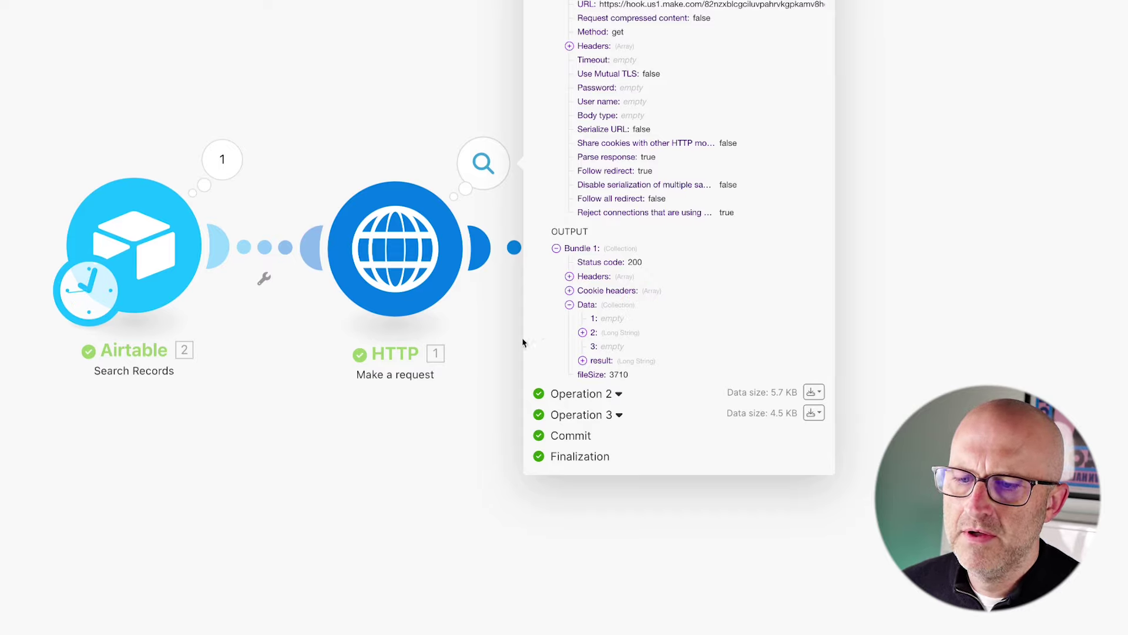
pyautogui.moveTo(467, 350); pyautogui.dragTo(564, 329)
pyautogui.click(582, 332)
pyautogui.scroll(-3, 581, 340)
pyautogui.moveTo(489, 258)
pyautogui.mouseDown()
pyautogui.moveTo(548, 276)
pyautogui.moveTo(573, 400)
pyautogui.mouseUp()
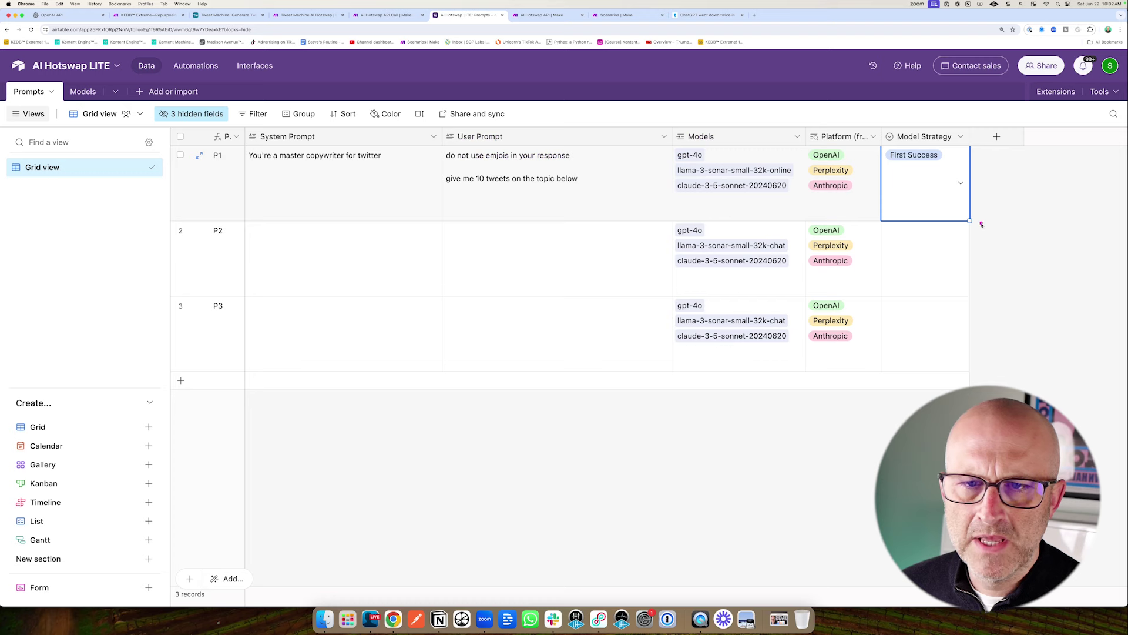
# - Compare P1's Model Strategy with the result value in the HTTP module's output in the AI Hotswap API Call scenario
pyautogui.moveTo(1022, 250); pyautogui.dragTo(924, 188)
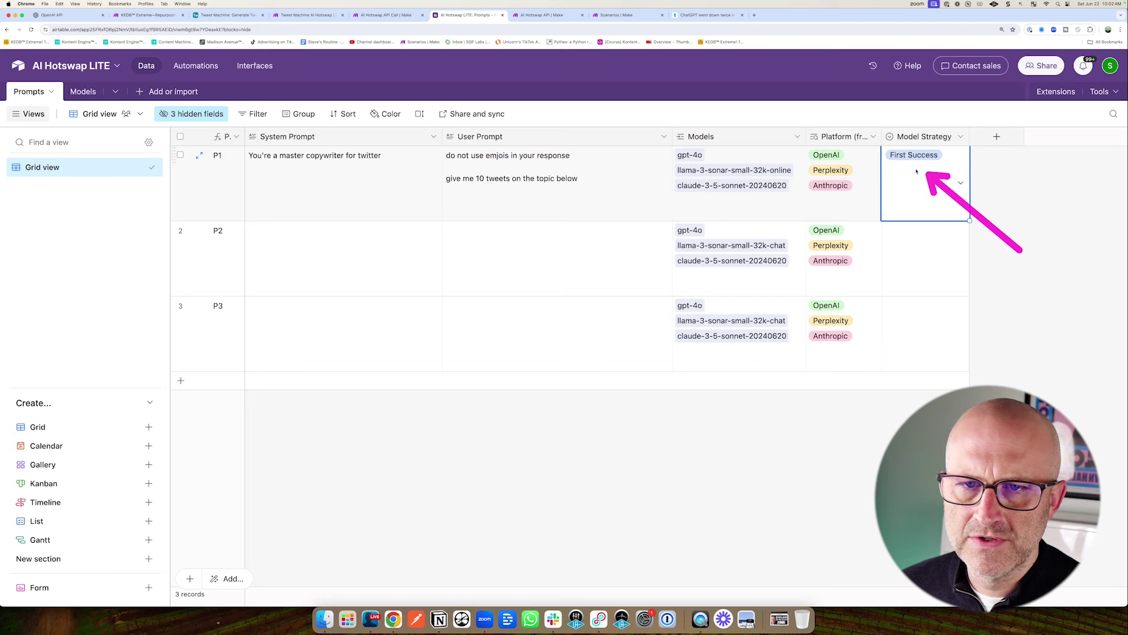
pyautogui.click(399, 17)
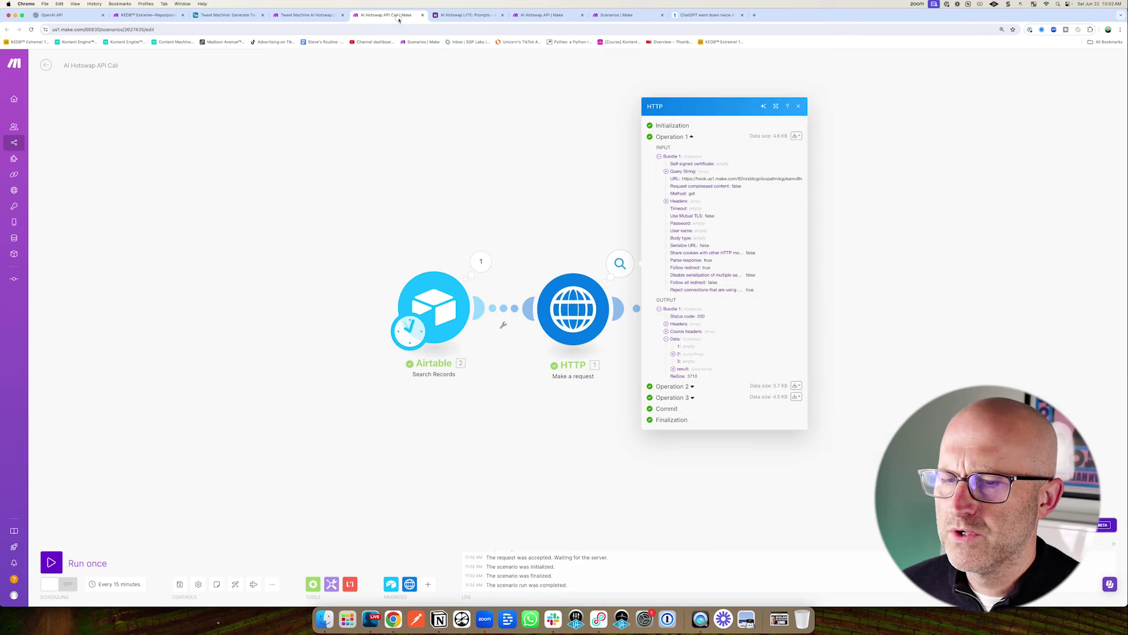
pyautogui.moveTo(634, 371)
pyautogui.mouseDown()
pyautogui.moveTo(667, 363)
pyautogui.moveTo(671, 374)
pyautogui.mouseUp()
pyautogui.click(674, 370)
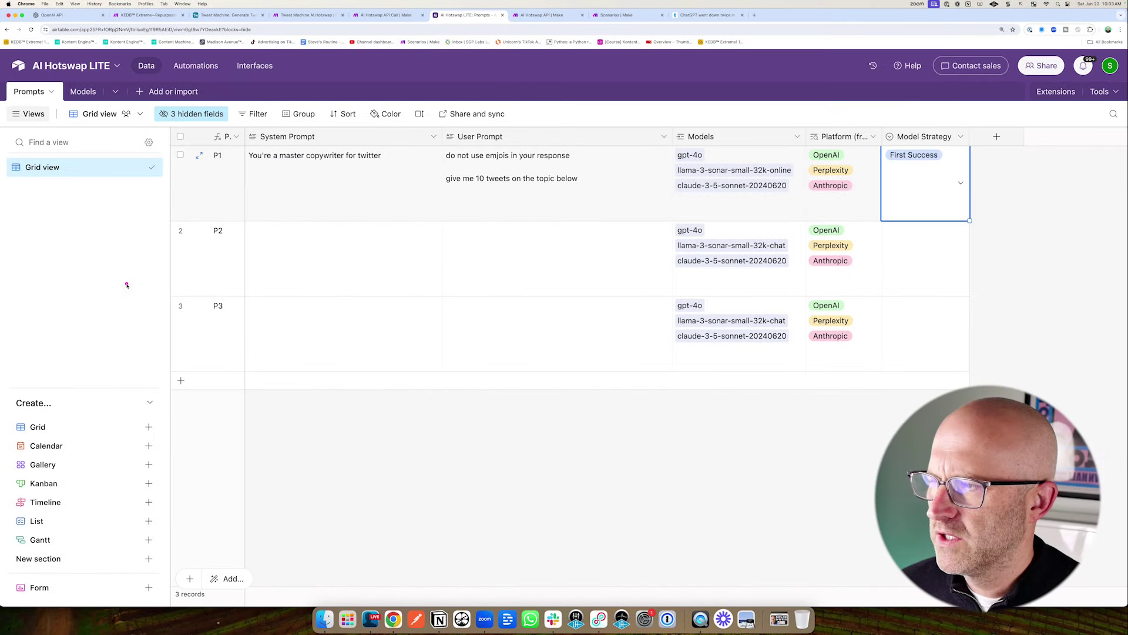
# - Review the prompts in AI Hotswap LITE, the Tweet Machine table and the module chain of the AI Hotswap API scenario
pyautogui.moveTo(126, 285)
pyautogui.mouseDown()
pyautogui.moveTo(343, 158)
pyautogui.moveTo(349, 284)
pyautogui.mouseUp()
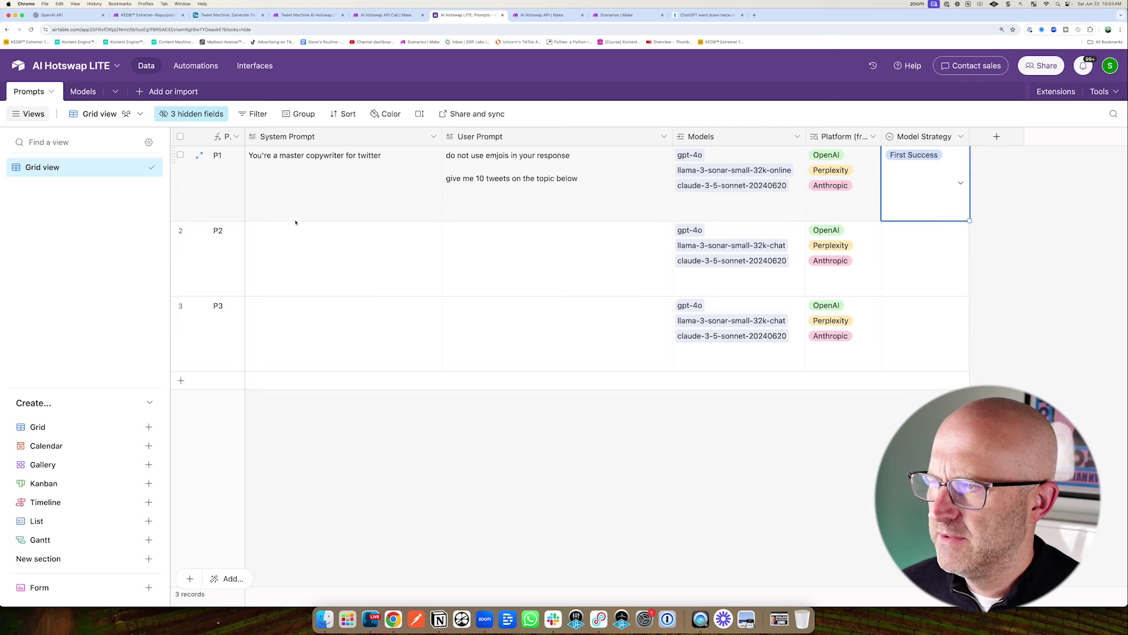
pyautogui.moveTo(280, 247); pyautogui.dragTo(292, 191)
pyautogui.moveTo(457, 254); pyautogui.dragTo(503, 184)
pyautogui.press('super+3')
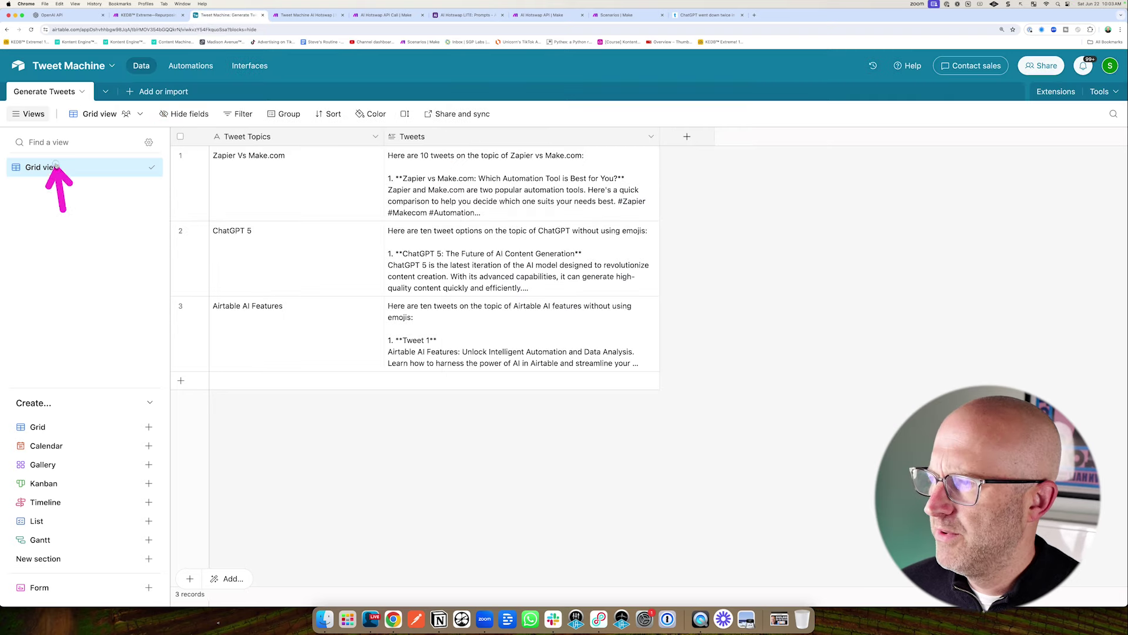
pyautogui.moveTo(63, 210); pyautogui.dragTo(47, 85)
pyautogui.moveTo(764, 268)
pyautogui.mouseDown()
pyautogui.moveTo(614, 230)
pyautogui.moveTo(604, 319)
pyautogui.mouseUp()
pyautogui.press('super+7')
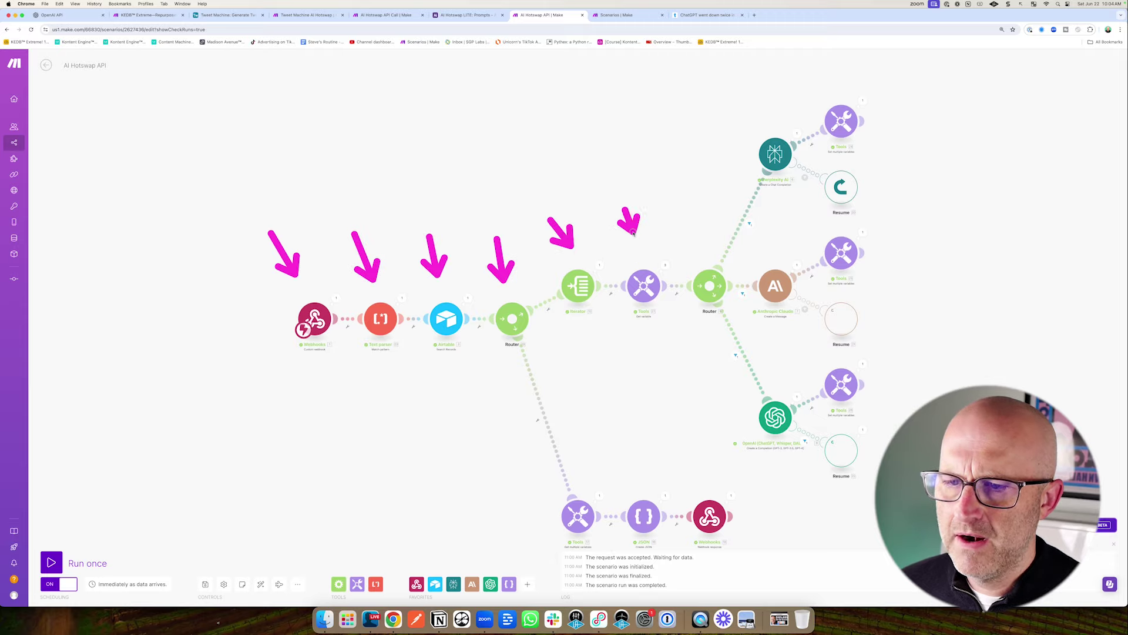
pyautogui.moveTo(309, 197); pyautogui.dragTo(499, 239)
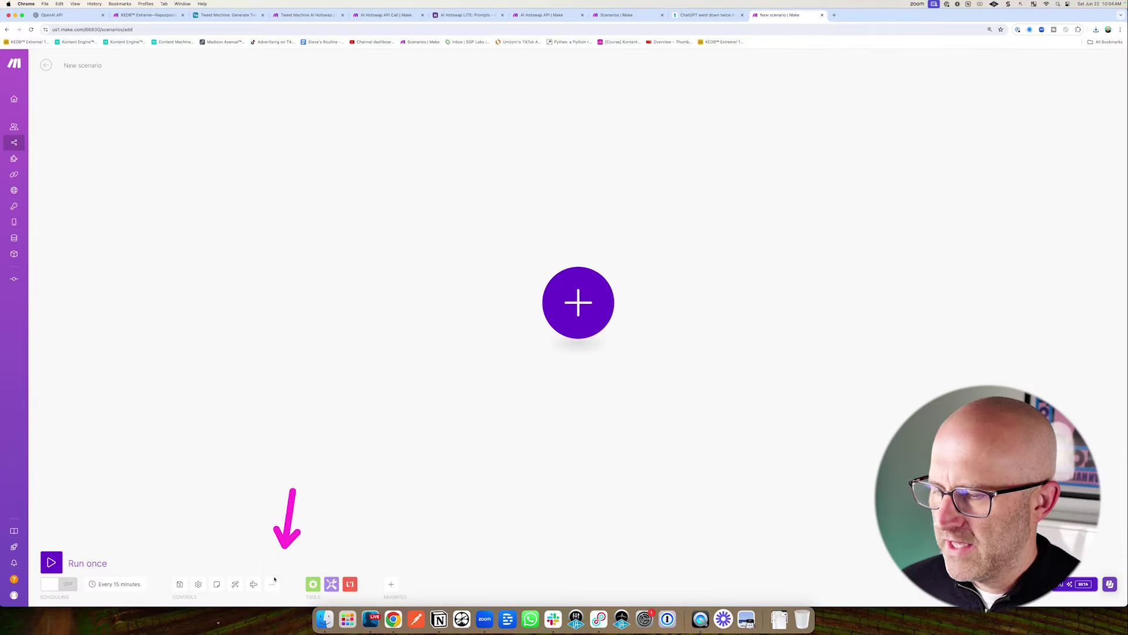
# - Import the blueprint.json file into the new, empty Make scenario
pyautogui.click(272, 583)
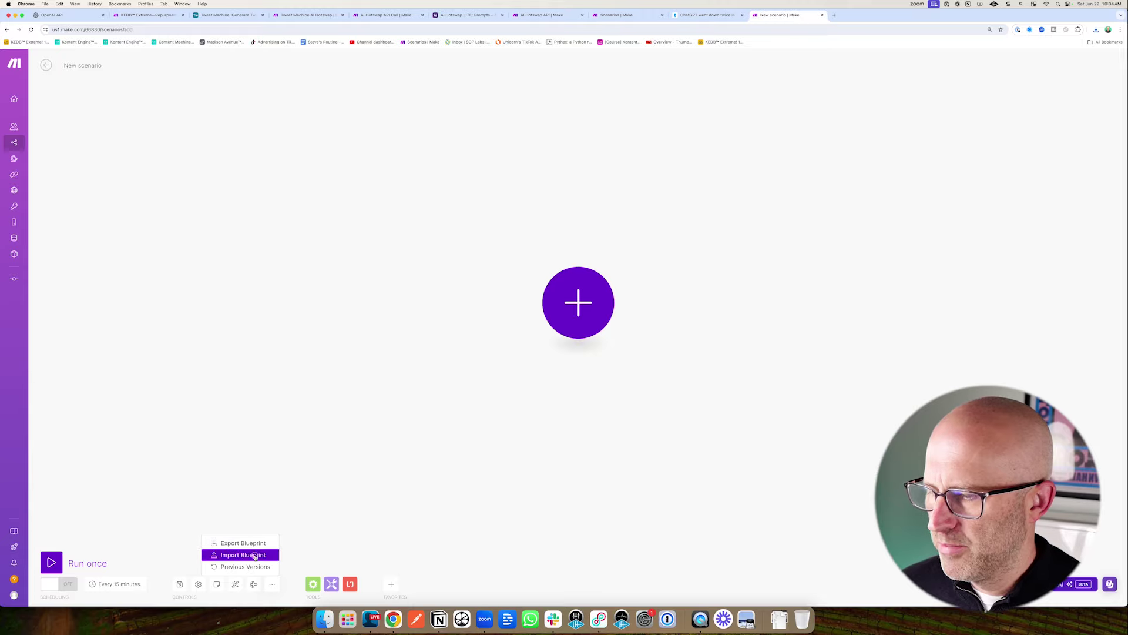
pyautogui.click(241, 553)
pyautogui.click(509, 331)
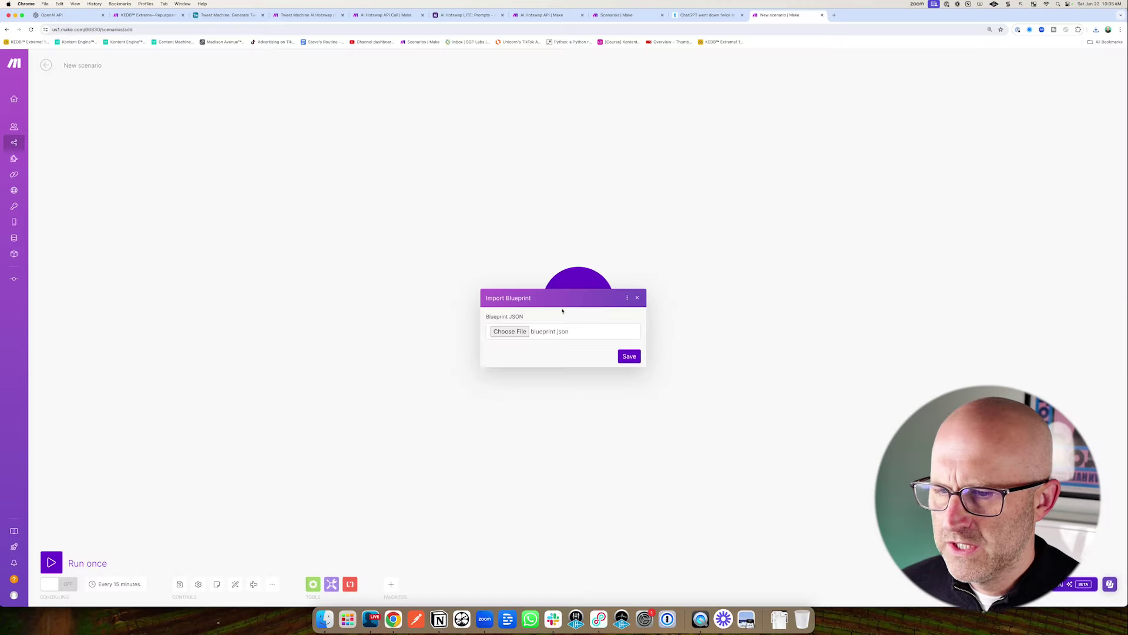
pyautogui.click(630, 356)
pyautogui.moveTo(327, 196)
pyautogui.mouseDown()
pyautogui.moveTo(403, 253)
pyautogui.moveTo(549, 235)
pyautogui.mouseUp()
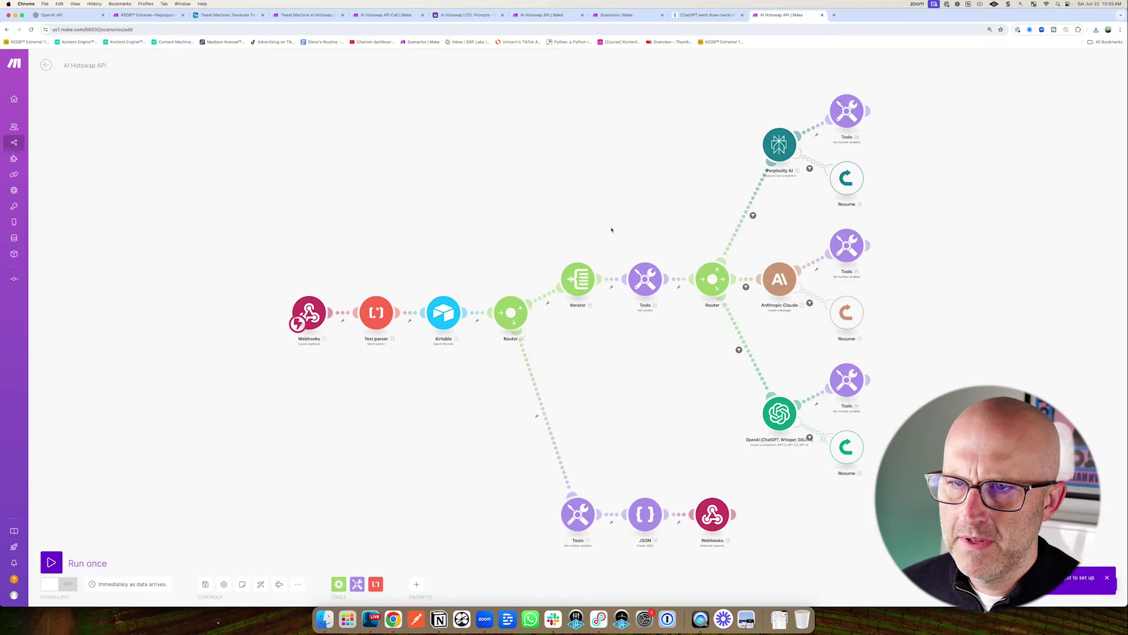
# - Review P1's system prompt, user prompt and models in the AI Hotswap LITE Prompts table
pyautogui.click(467, 15)
pyautogui.moveTo(88, 235); pyautogui.dragTo(202, 293)
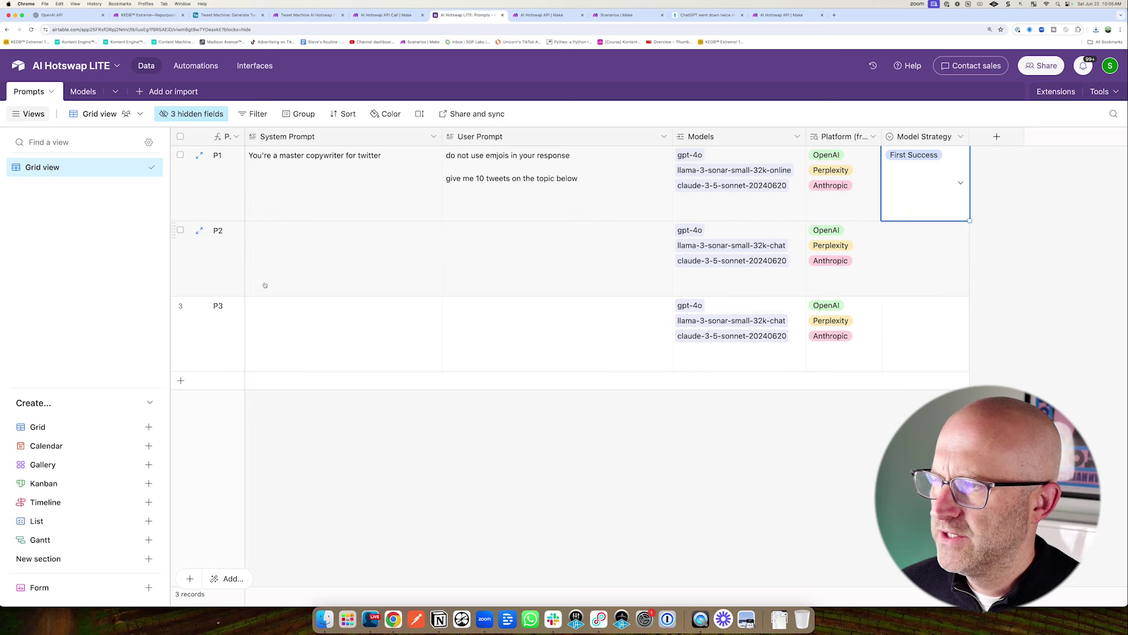
pyautogui.moveTo(301, 276); pyautogui.dragTo(303, 206)
pyautogui.moveTo(457, 269); pyautogui.dragTo(501, 211)
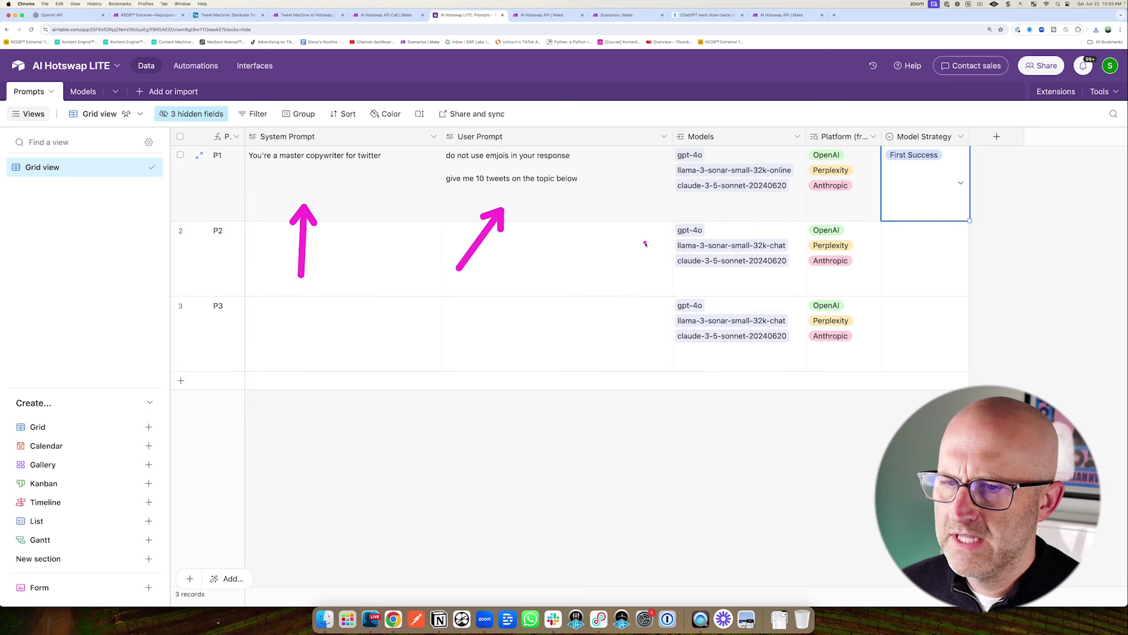
pyautogui.moveTo(614, 266); pyautogui.dragTo(679, 206)
# - Look over the No-Code Architects community page and open its Classroom
pyautogui.moveTo(139, 144); pyautogui.dragTo(234, 83)
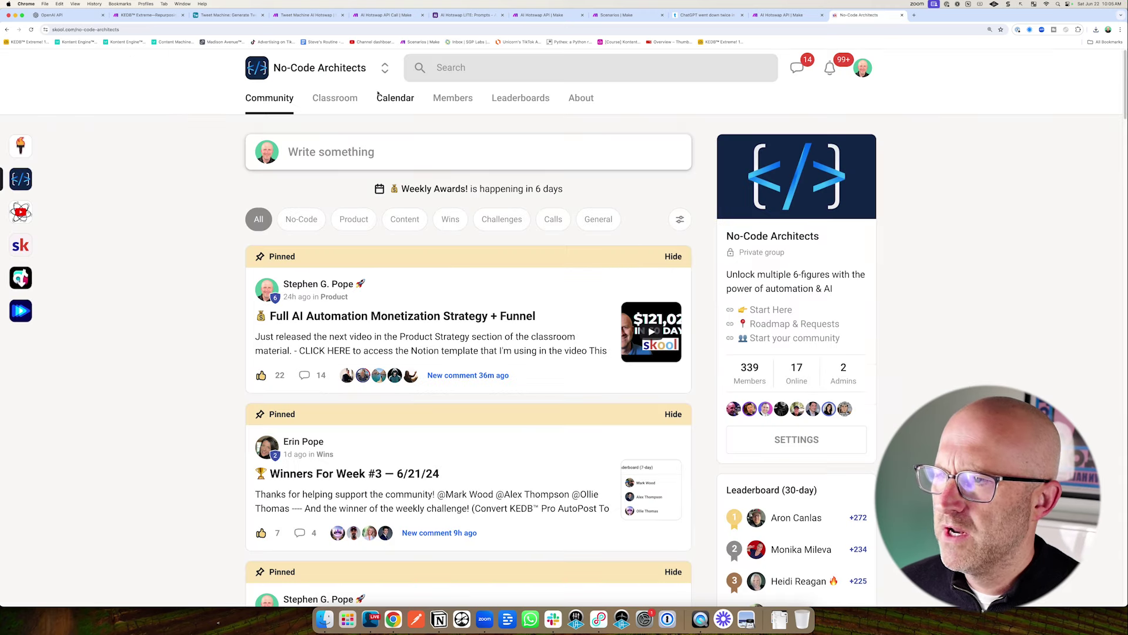
pyautogui.moveTo(778, 346); pyautogui.dragTo(766, 364)
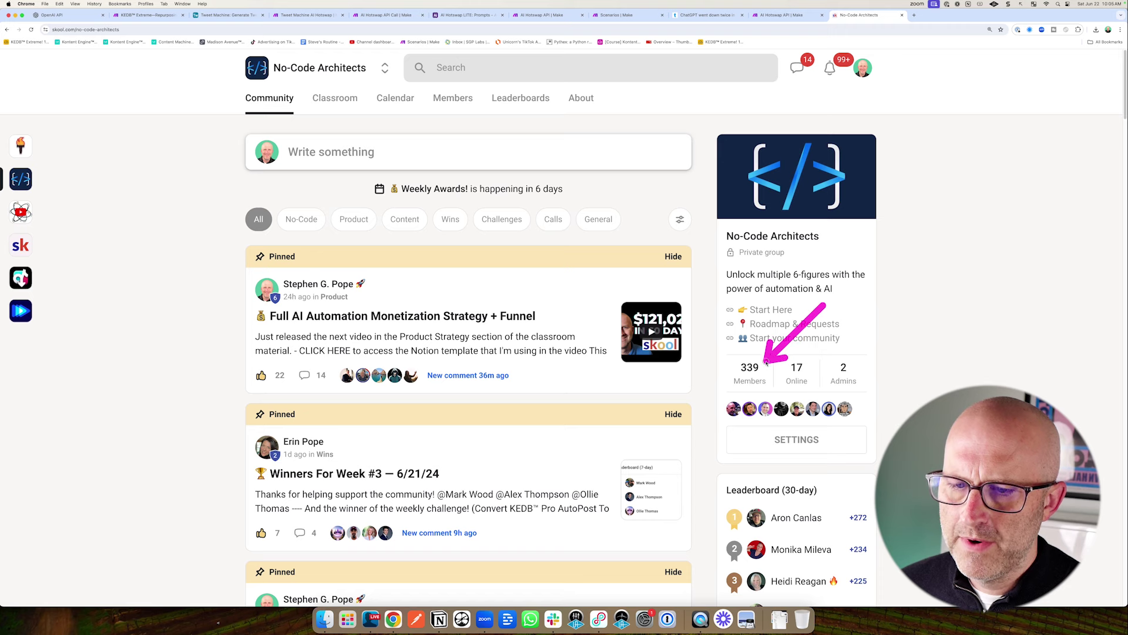
pyautogui.scroll(-10, 766, 363)
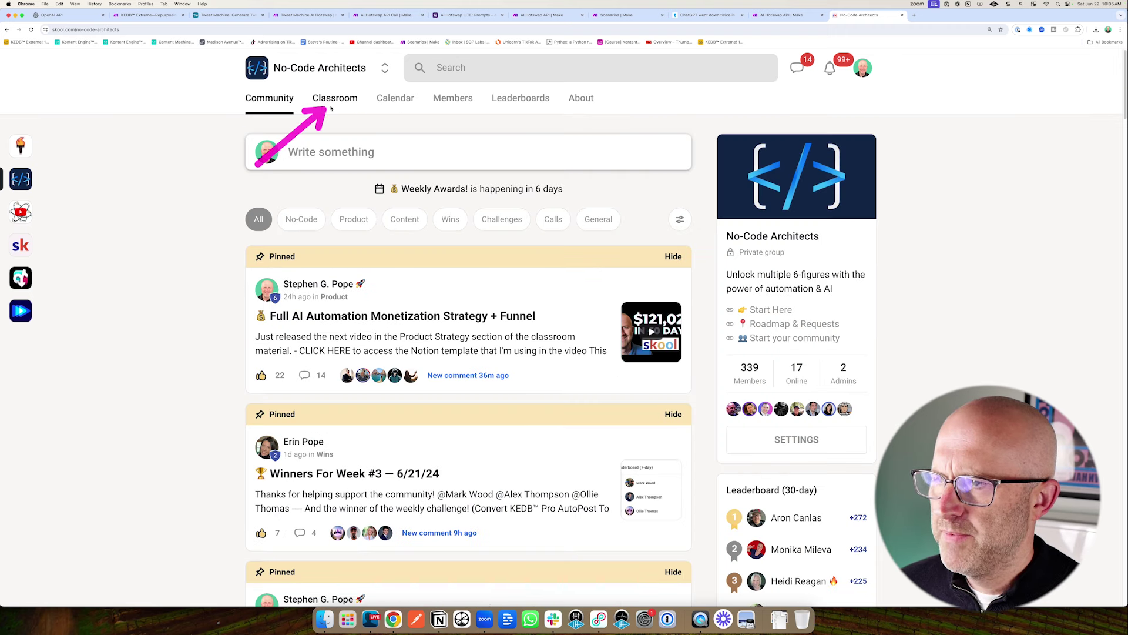
pyautogui.click(331, 105)
pyautogui.moveTo(176, 340); pyautogui.dragTo(234, 385)
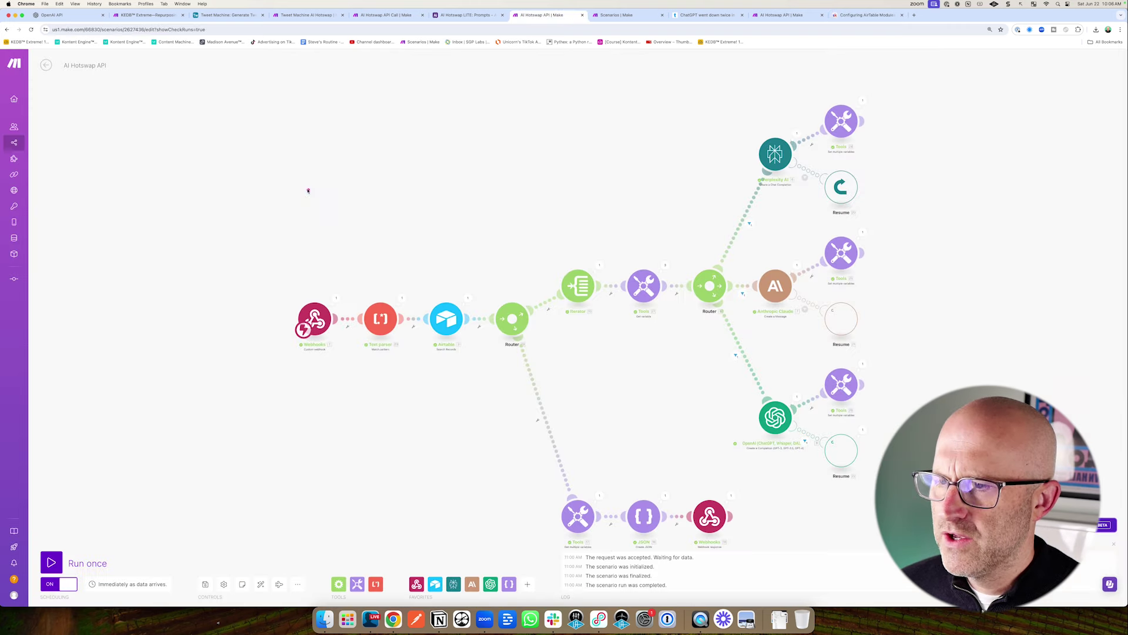
# - Review the Airtable module in the AI Hotswap API scenario and the Configuring AirTable Modules lesson with its Content Automation templates
pyautogui.moveTo(304, 189)
pyautogui.mouseDown()
pyautogui.moveTo(365, 265)
pyautogui.moveTo(453, 259)
pyautogui.mouseUp()
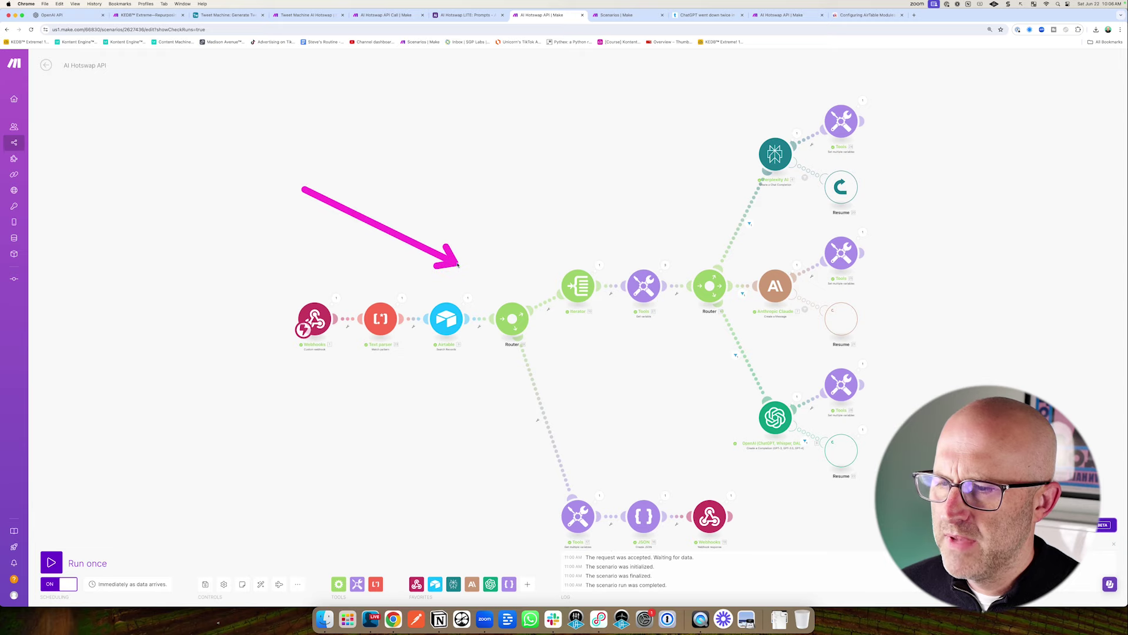
pyautogui.click(864, 15)
pyautogui.moveTo(252, 264); pyautogui.dragTo(230, 405)
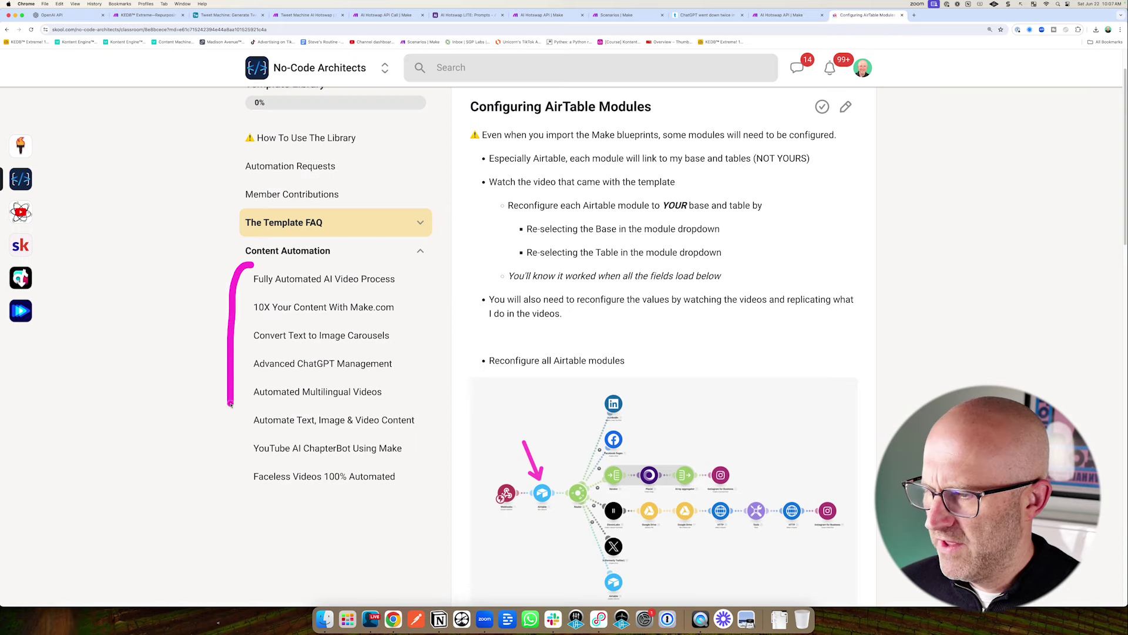
pyautogui.click(246, 482)
pyautogui.moveTo(776, 124); pyautogui.dragTo(694, 162)
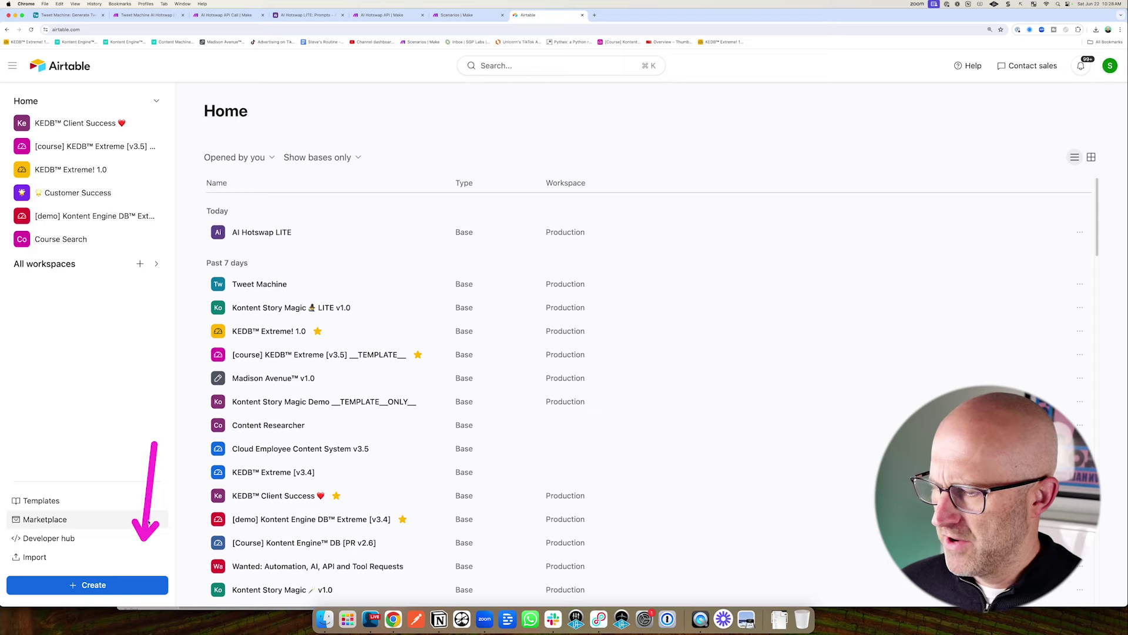
# - Create an Airtable base from scratch in the Production workspace and name it Tweet Machine Demo
pyautogui.click(125, 577)
pyautogui.click(457, 364)
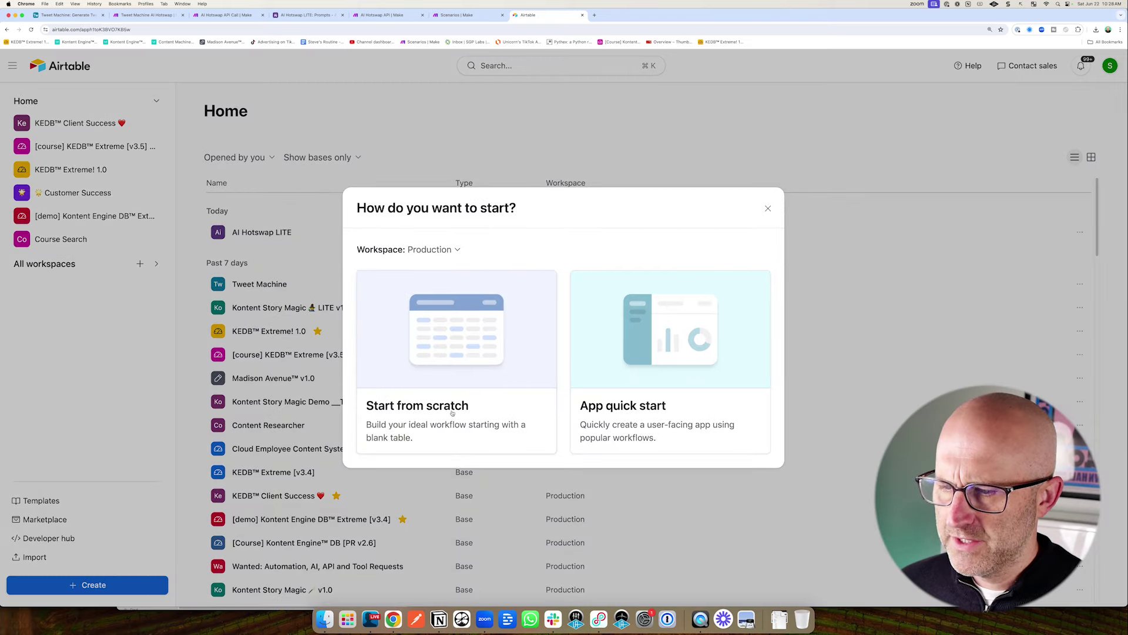
pyautogui.click(1107, 96)
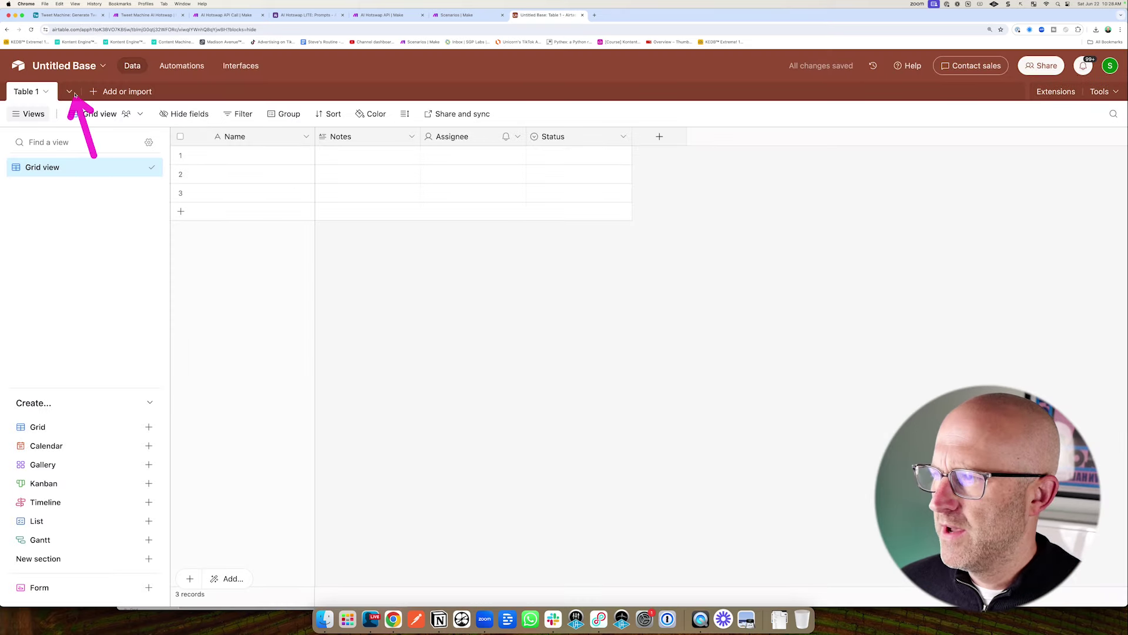
pyautogui.click(70, 68)
pyautogui.write('Tweet Machine Demo')
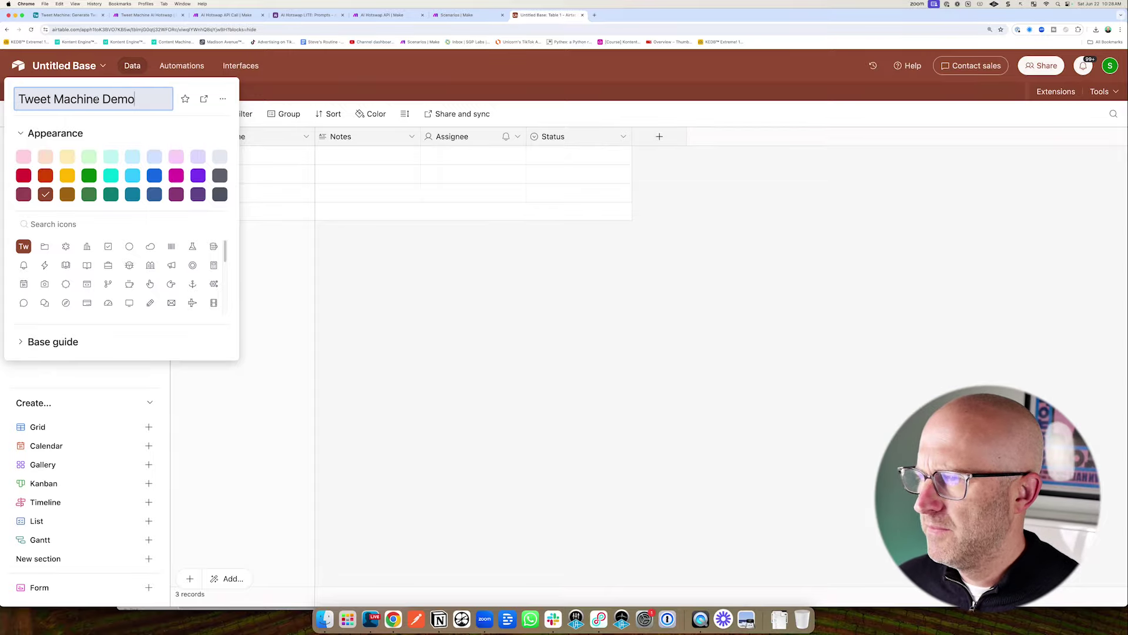
pyautogui.press('Return')
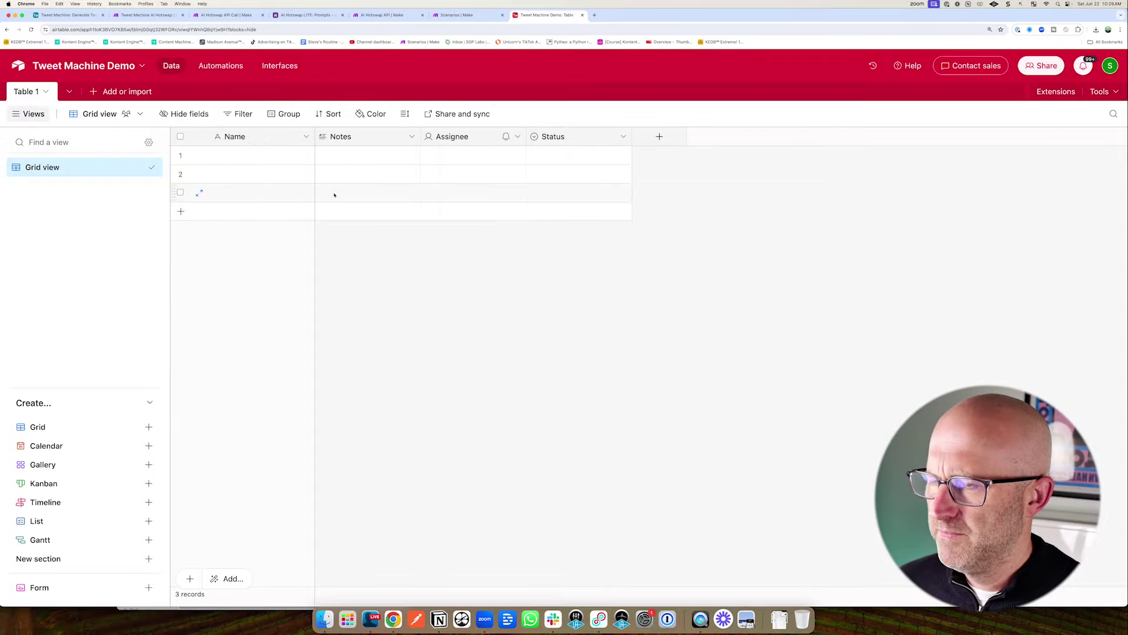
# - Rename the table's primary Name field to Tweet Topic, keeping it as single line text
pyautogui.click(306, 137)
pyautogui.click(286, 163)
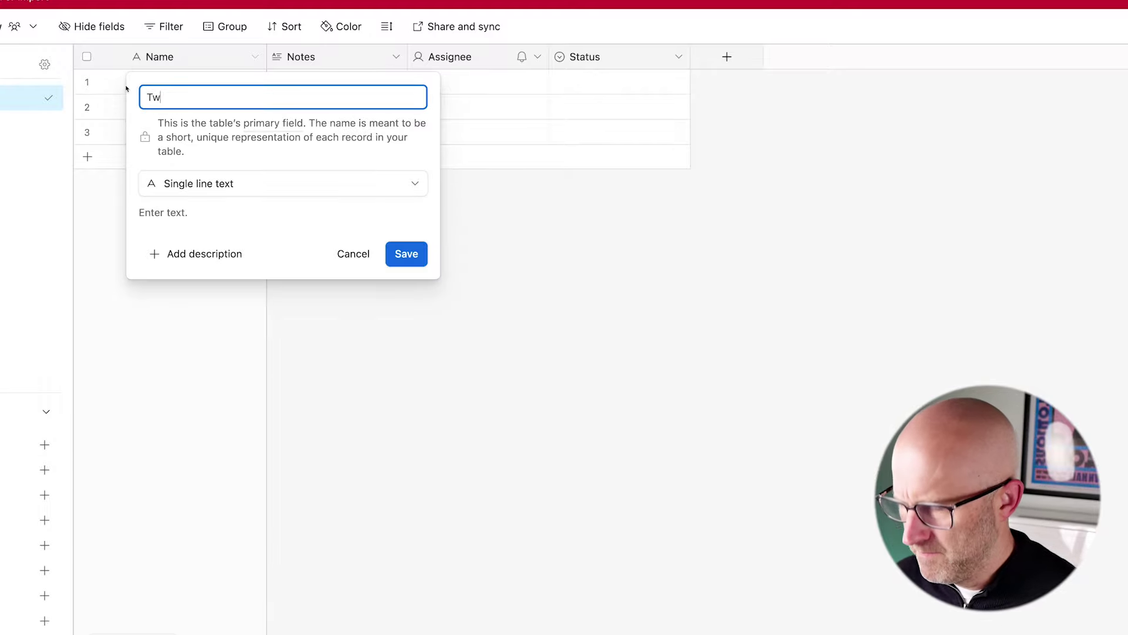
pyautogui.write('Tweet Topic')
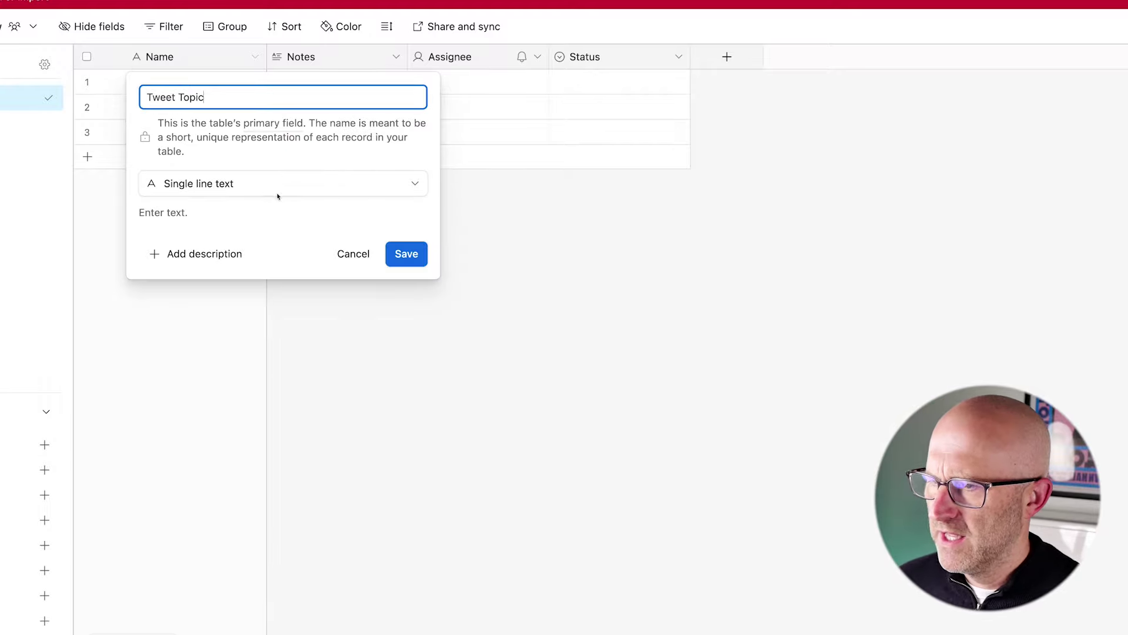
pyautogui.click(406, 254)
# - Delete the Assignee and Status fields from the table
pyautogui.click(539, 56)
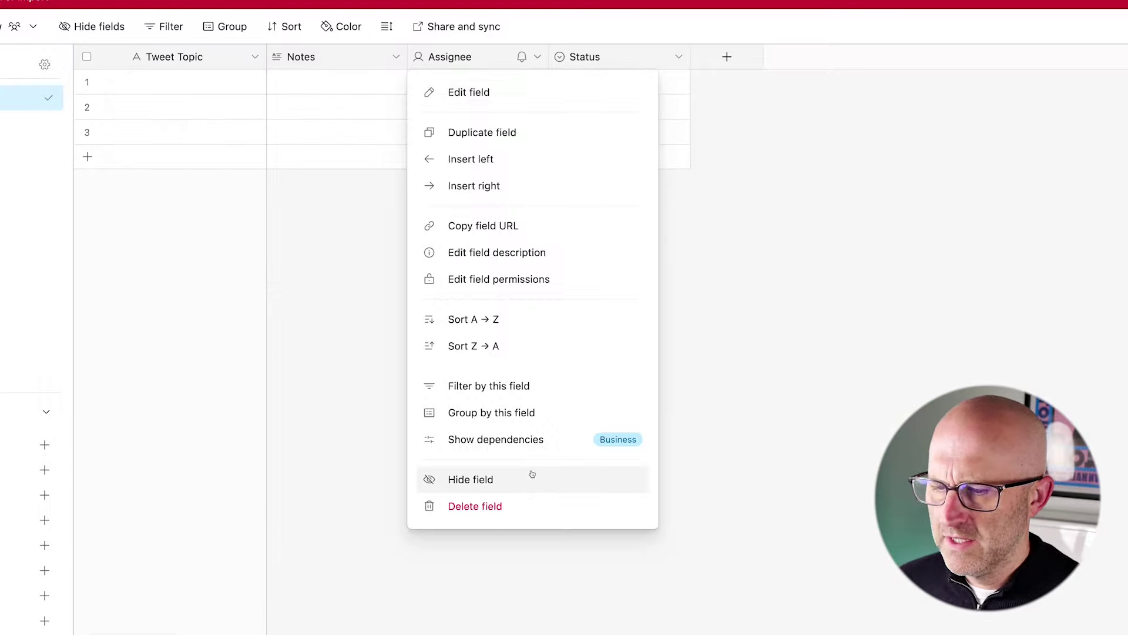
pyautogui.click(529, 503)
pyautogui.click(535, 57)
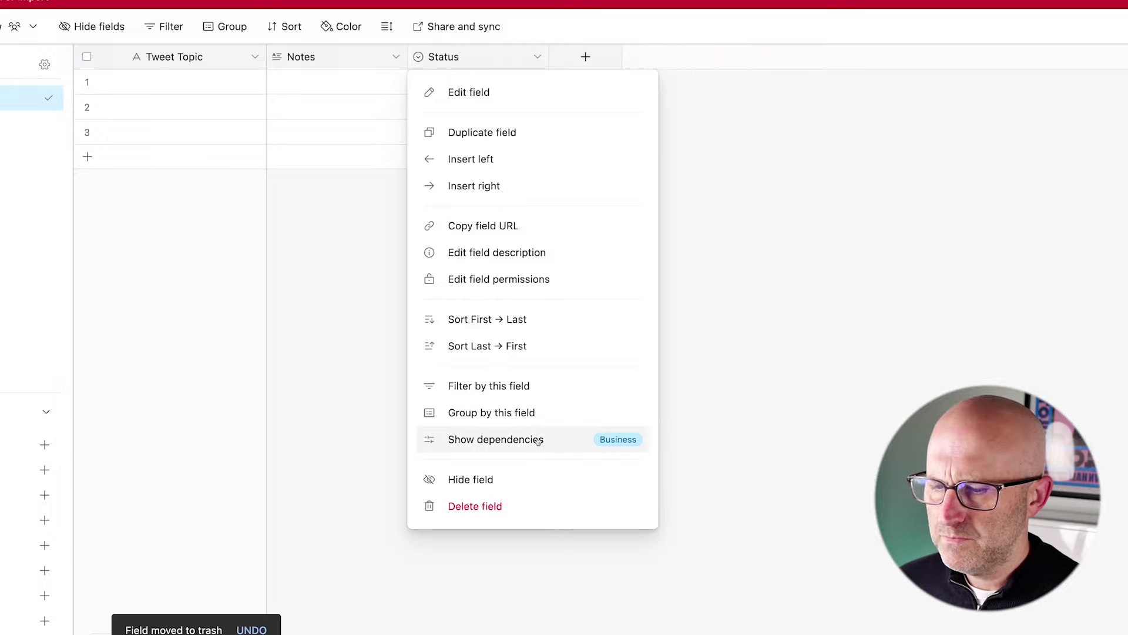
pyautogui.click(529, 513)
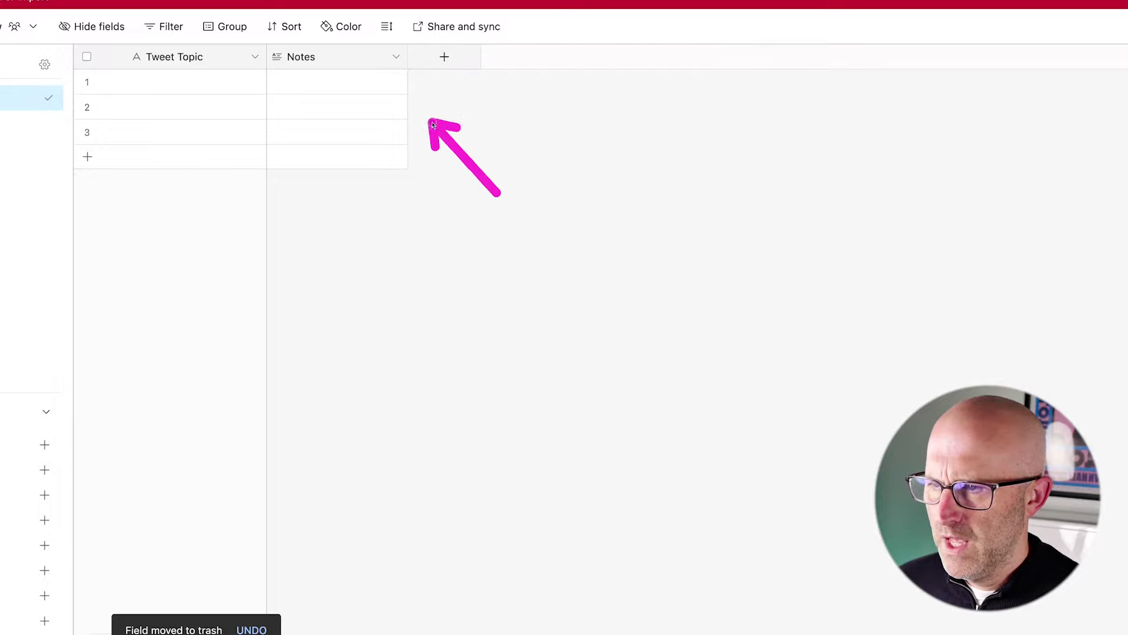
# - Rename the Notes field to Tweets, keeping it as long text
pyautogui.click(395, 58)
pyautogui.click(350, 98)
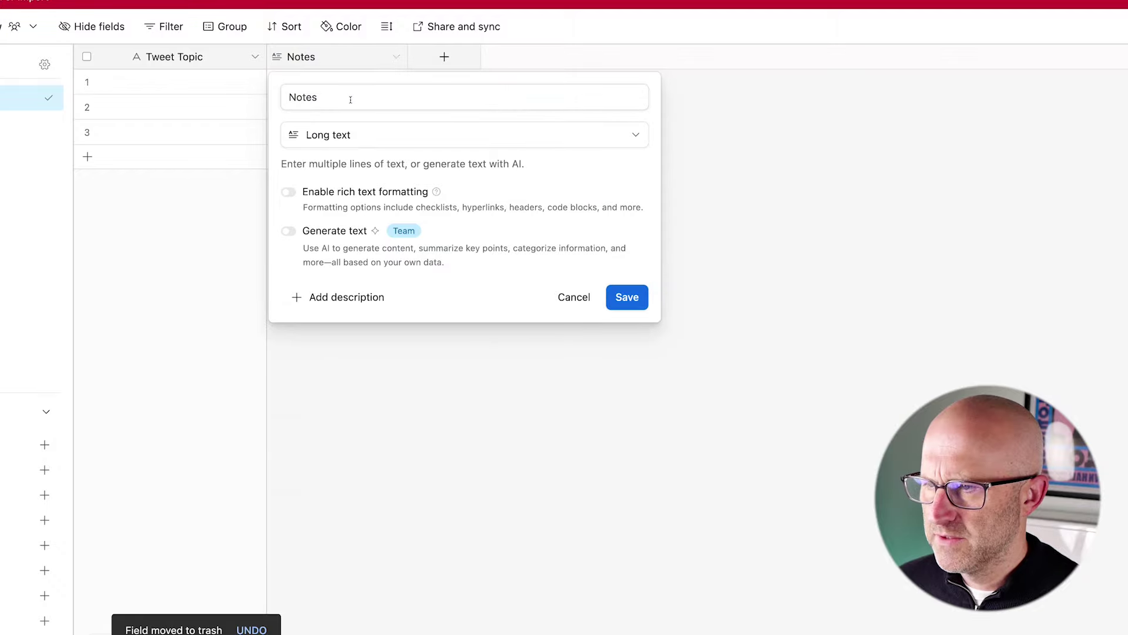
pyautogui.moveTo(350, 98); pyautogui.dragTo(283, 93)
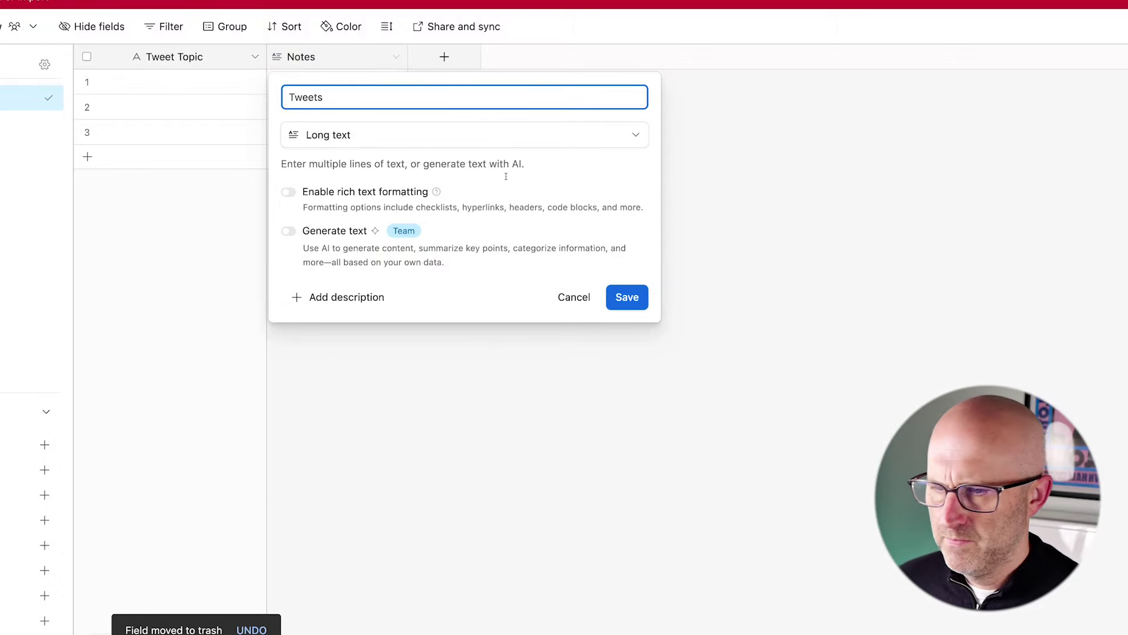
pyautogui.click(640, 303)
# - Widen the Tweets column and set the grid's row height to Extra Tall
pyautogui.moveTo(408, 57); pyautogui.dragTo(615, 57)
pyautogui.click(387, 27)
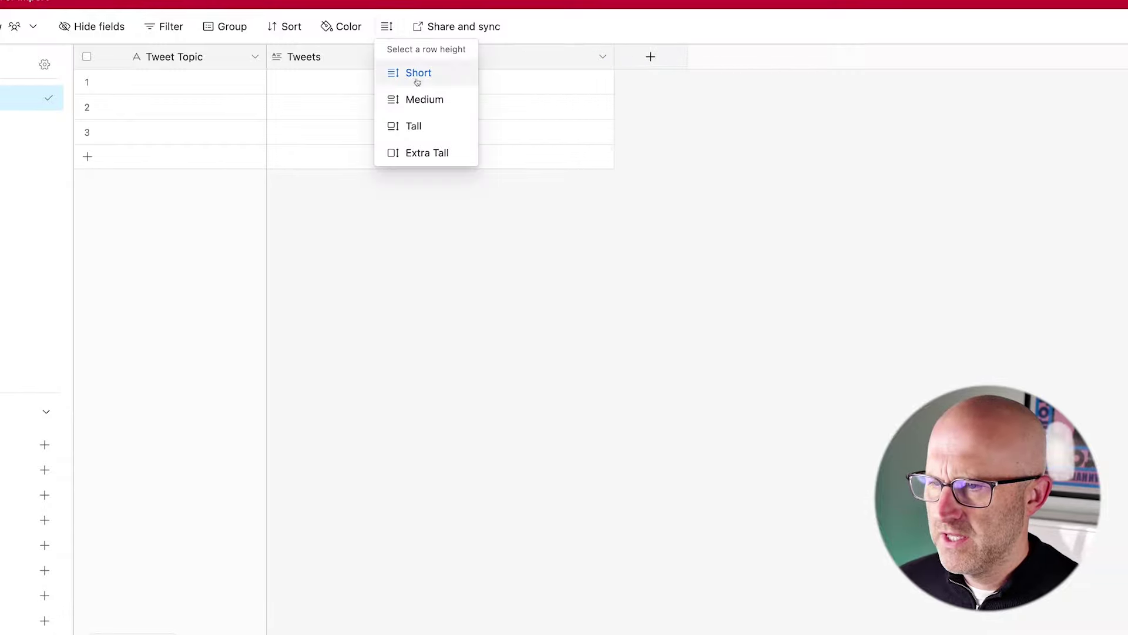
pyautogui.click(431, 153)
pyautogui.click(705, 272)
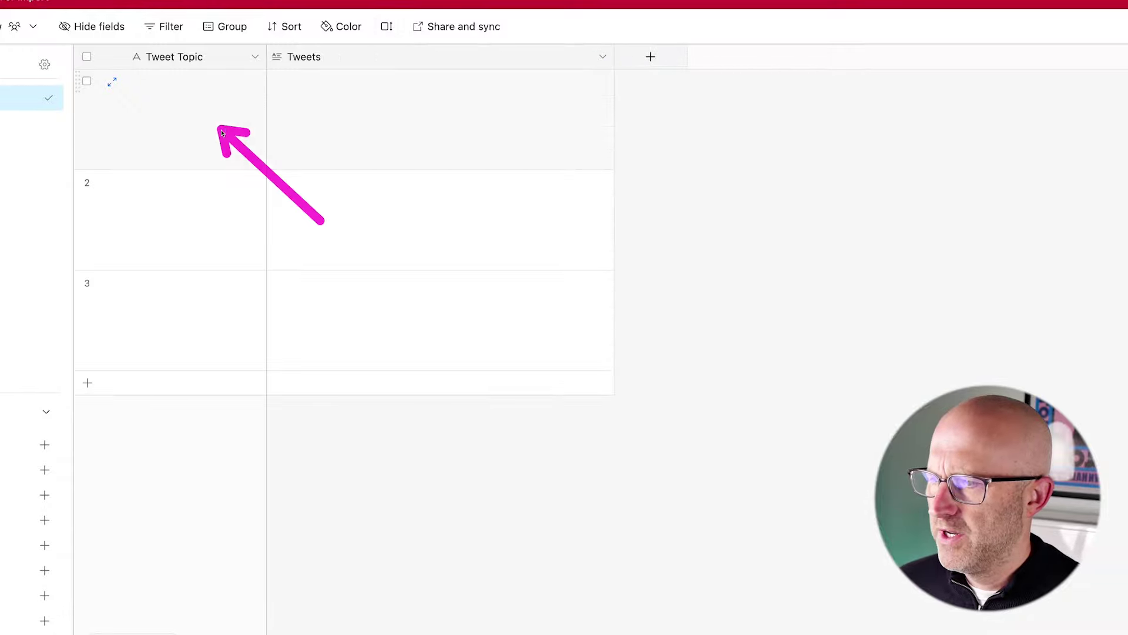
# - Enter the tweet topics Zapier vs Make.com, ChatGPT 5 and Airtable AI Features in the three records
pyautogui.click(150, 113)
pyautogui.click(151, 110)
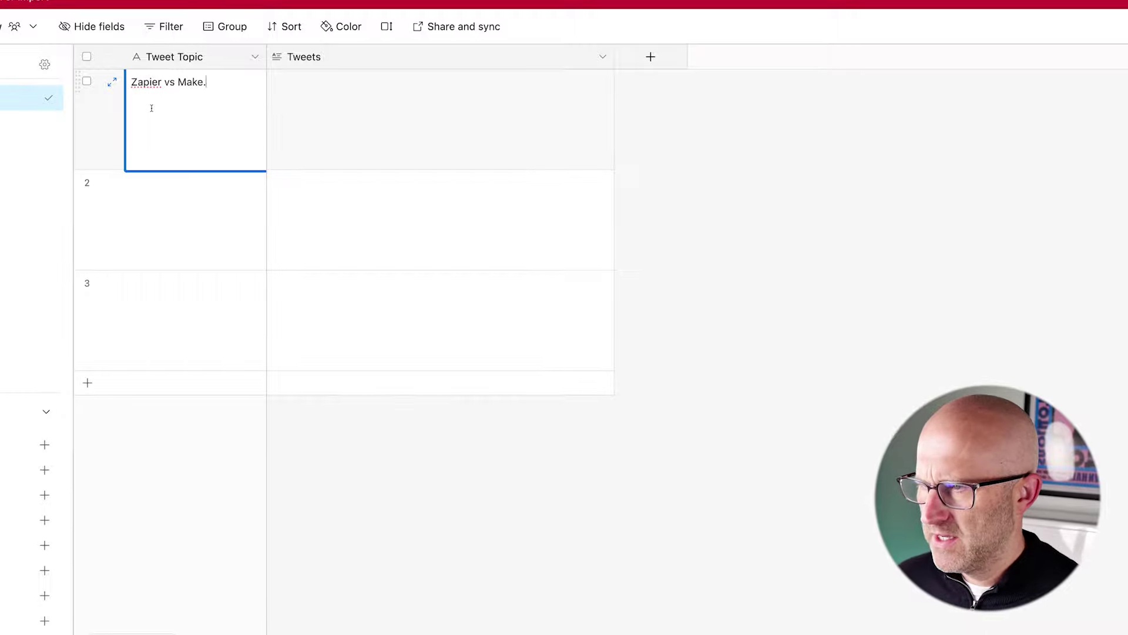
pyautogui.click(149, 223)
pyautogui.write('ChatGPT 5')
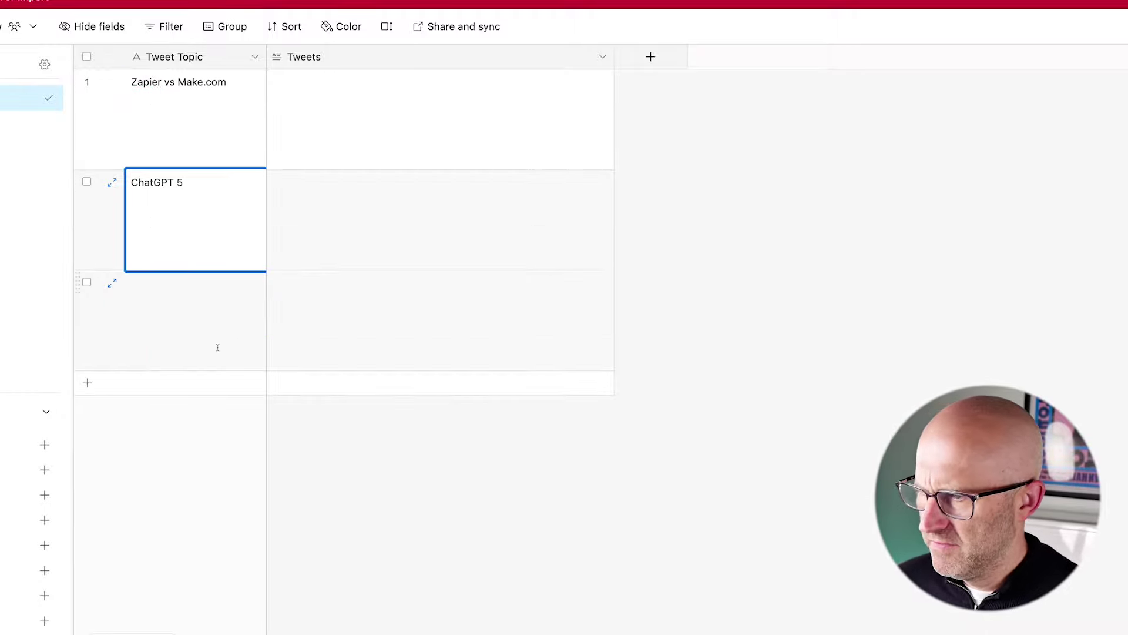
pyautogui.click(177, 292)
pyautogui.write('Airtable AI Features')
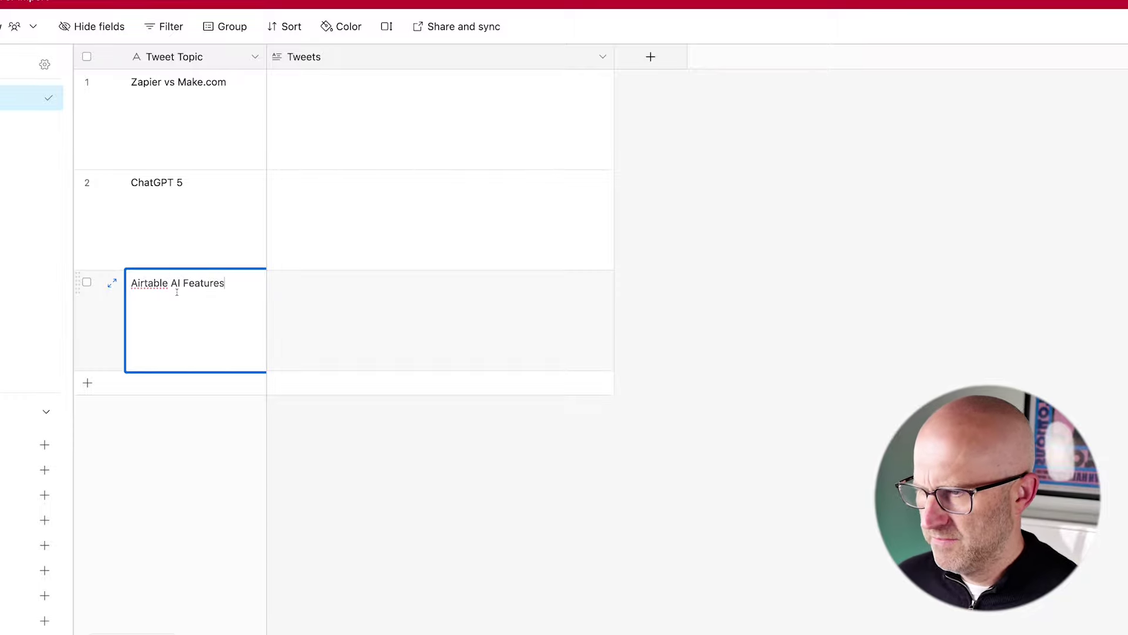
# - Rename the primary field to Tweet Topics
pyautogui.click(255, 56)
pyautogui.click(222, 92)
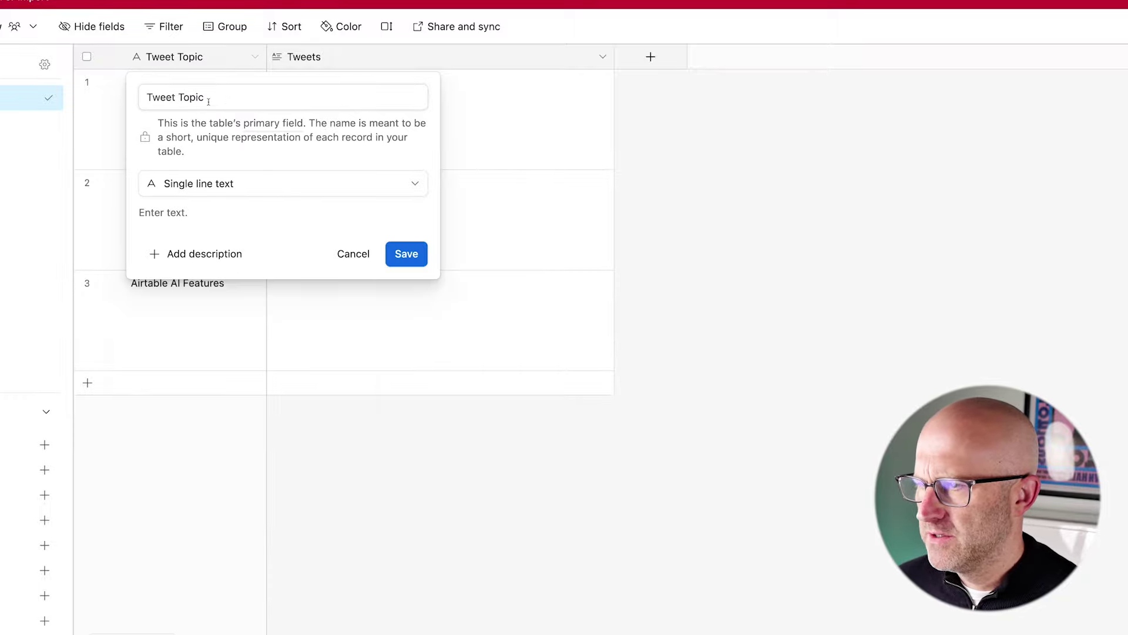
pyautogui.click(207, 97)
pyautogui.write('s')
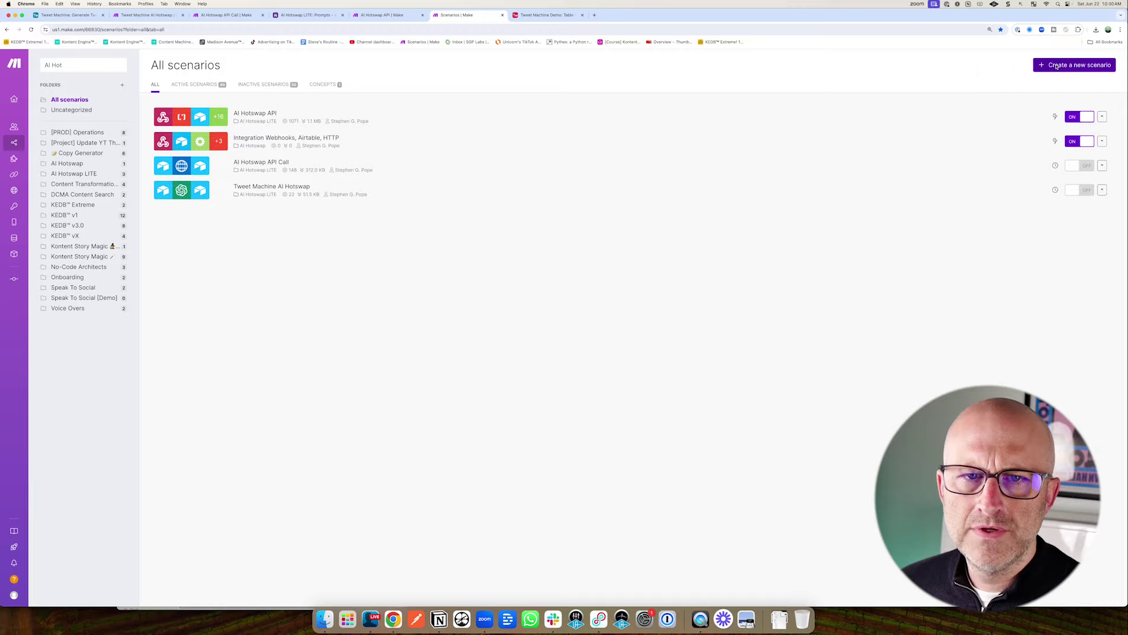
# - Create a new scenario in Make and add an Airtable Search Records module as its first module
pyautogui.click(1057, 66)
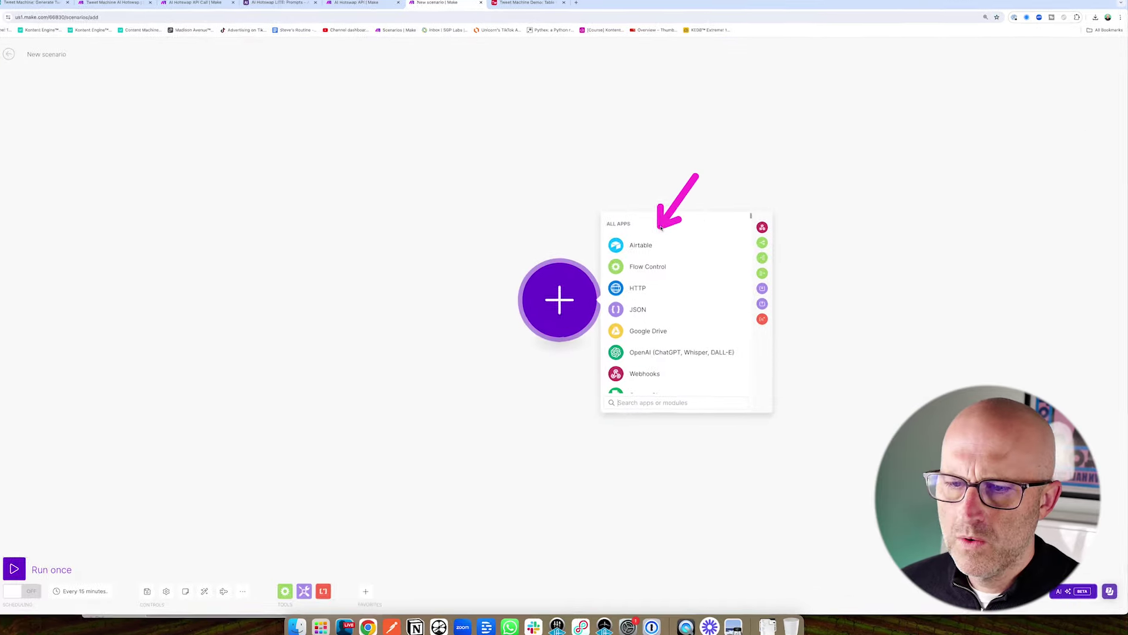
pyautogui.click(643, 245)
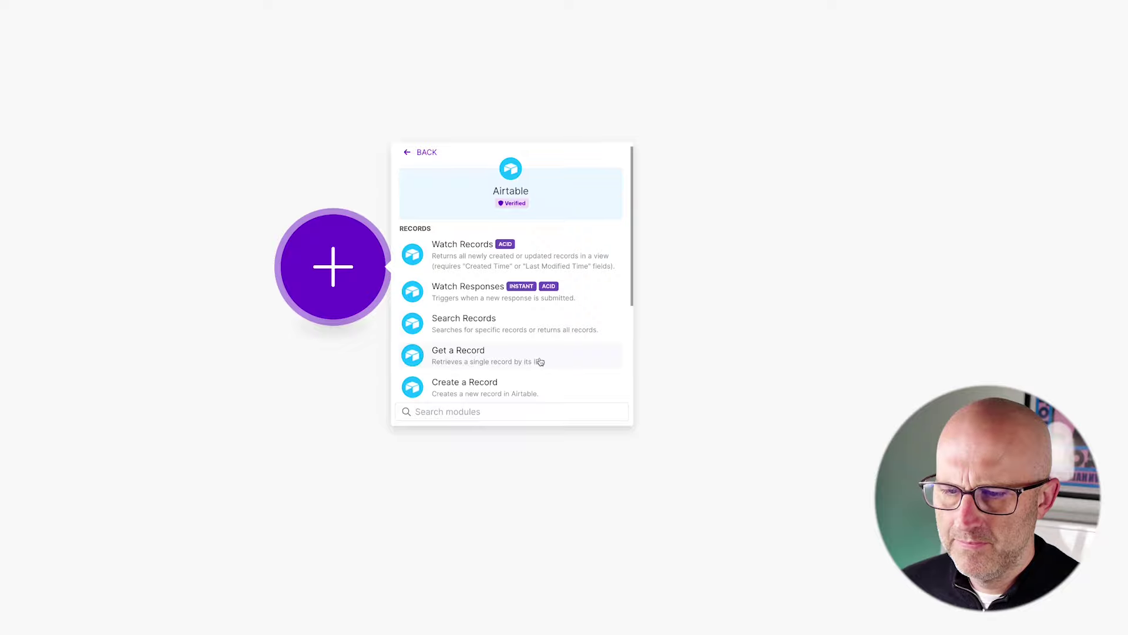
pyautogui.click(461, 322)
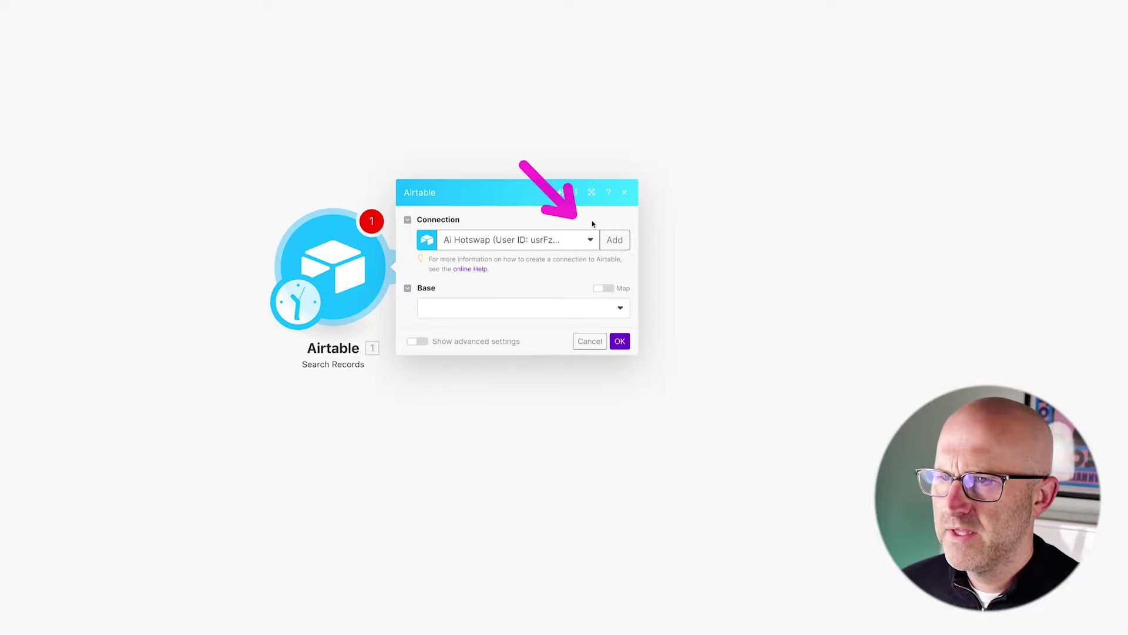
# - Create an Airtable OAuth connection named Tweet Machine Demo for the Search Records module
pyautogui.click(613, 241)
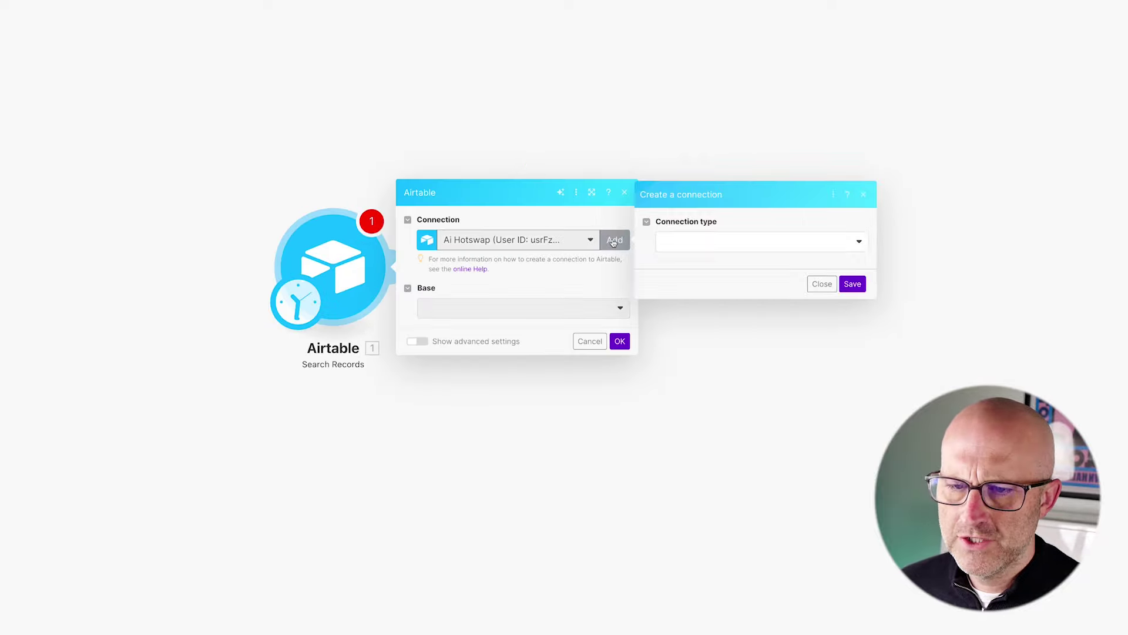
pyautogui.click(690, 243)
pyautogui.click(691, 280)
pyautogui.click(785, 264)
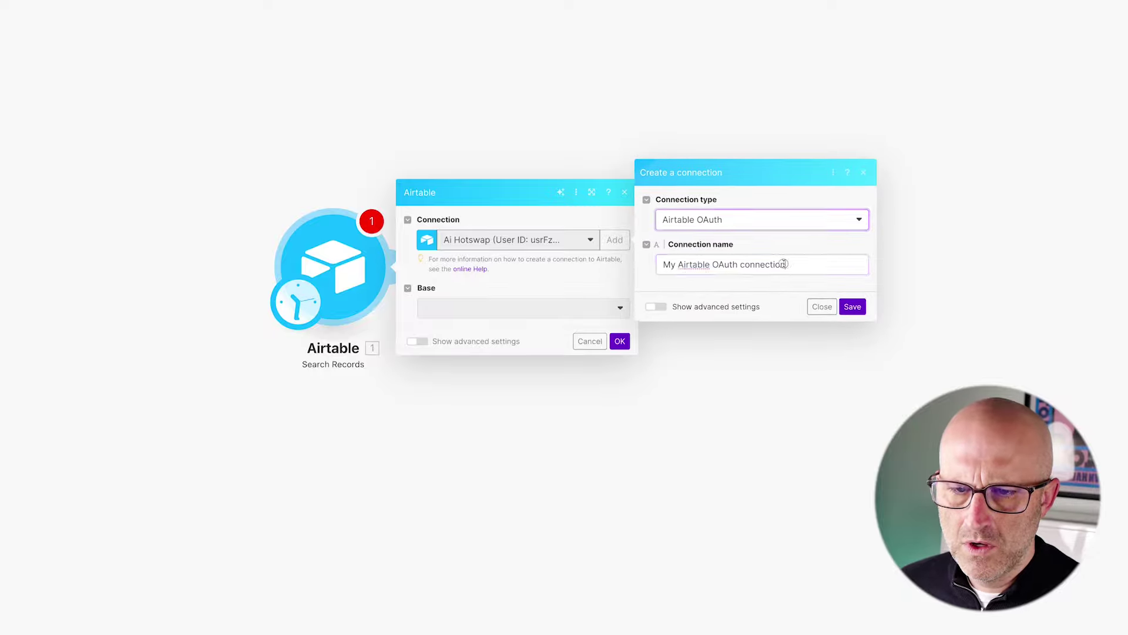
pyautogui.moveTo(786, 264); pyautogui.dragTo(634, 257)
pyautogui.write('Tweet Machine Demo')
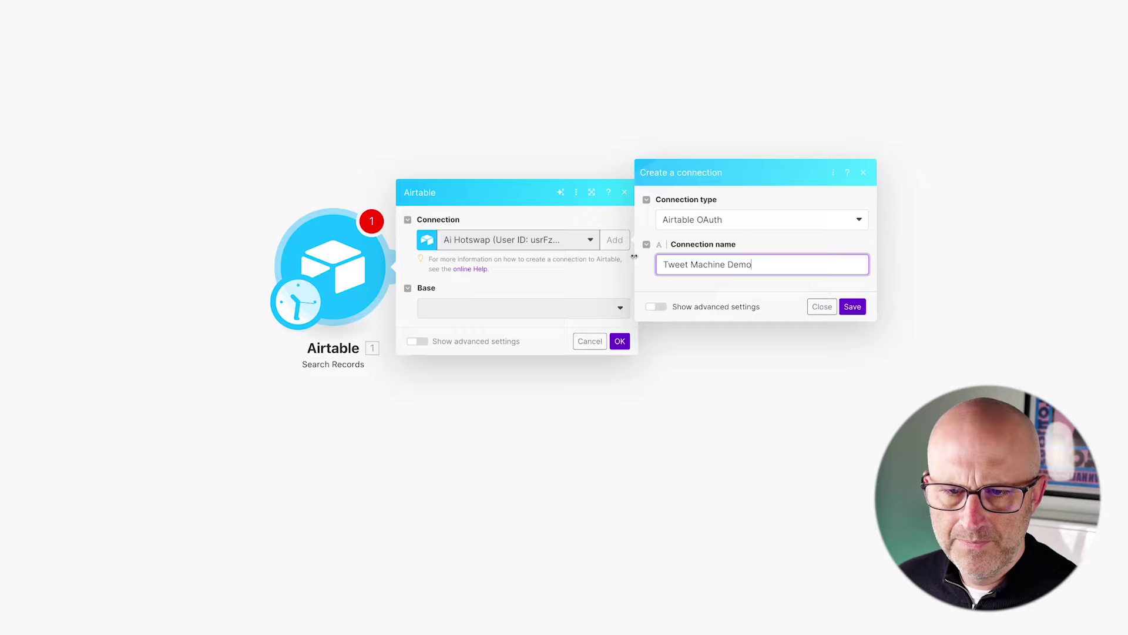
pyautogui.click(852, 306)
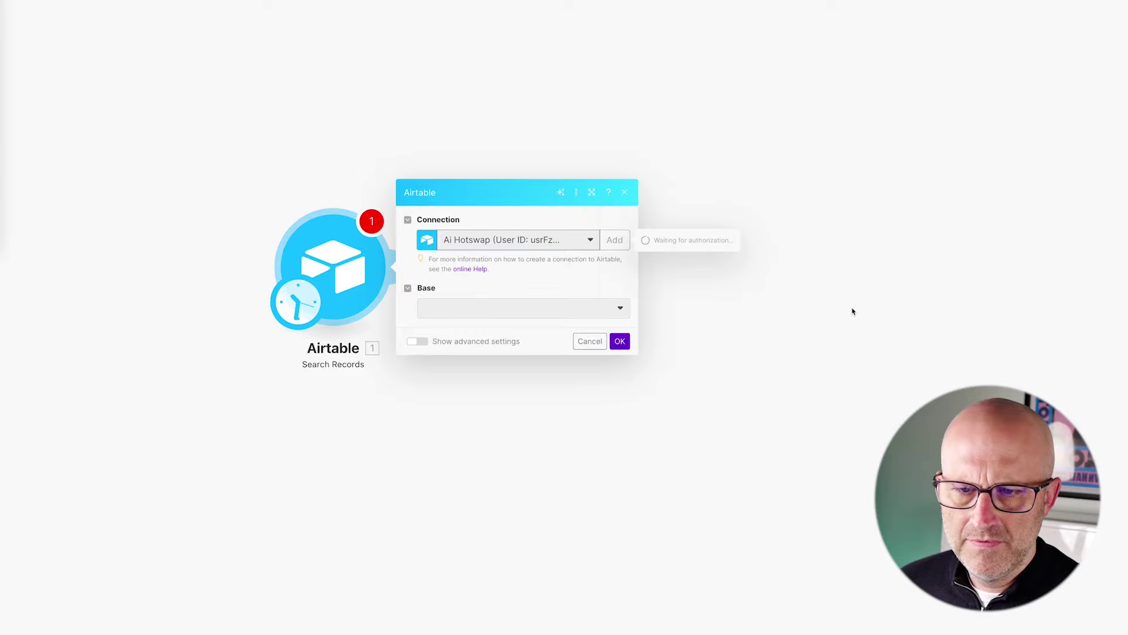
# - Grant Make access to the Tweet Machine Demo base in the Airtable authorization window
pyautogui.click(255, 380)
pyautogui.scroll(-1, 257, 237)
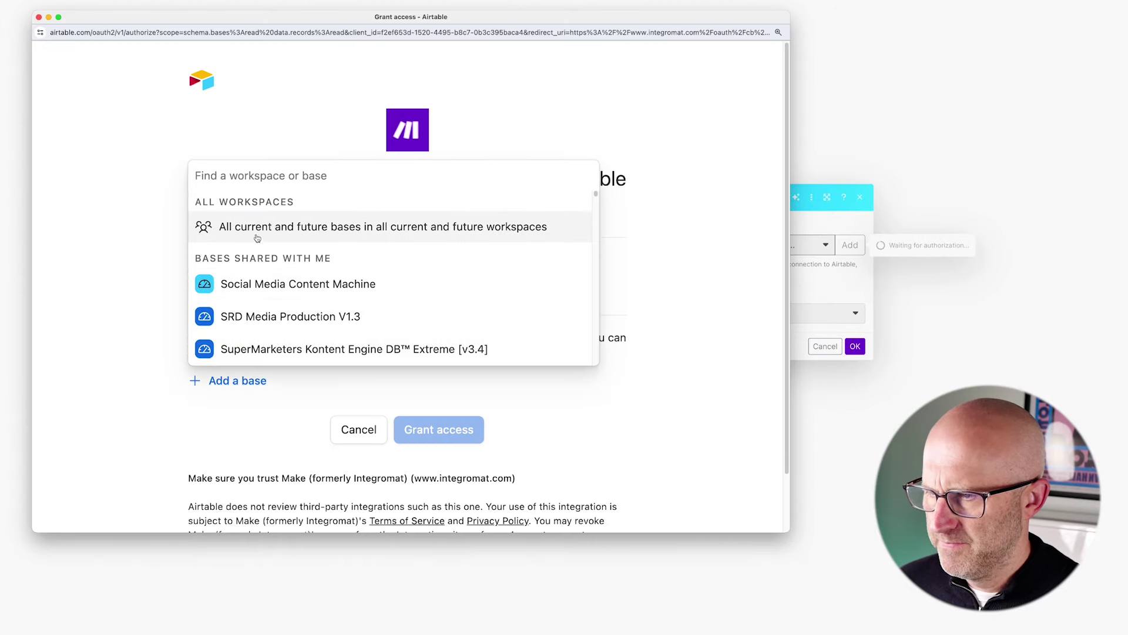
pyautogui.write('Tweet ')
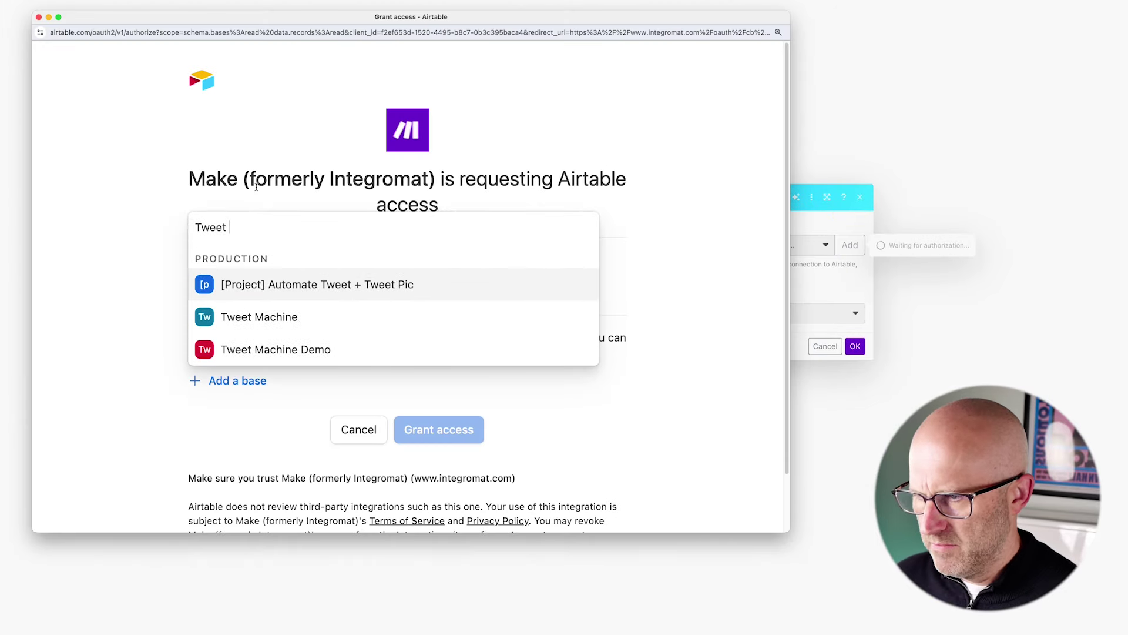
pyautogui.write('Machine')
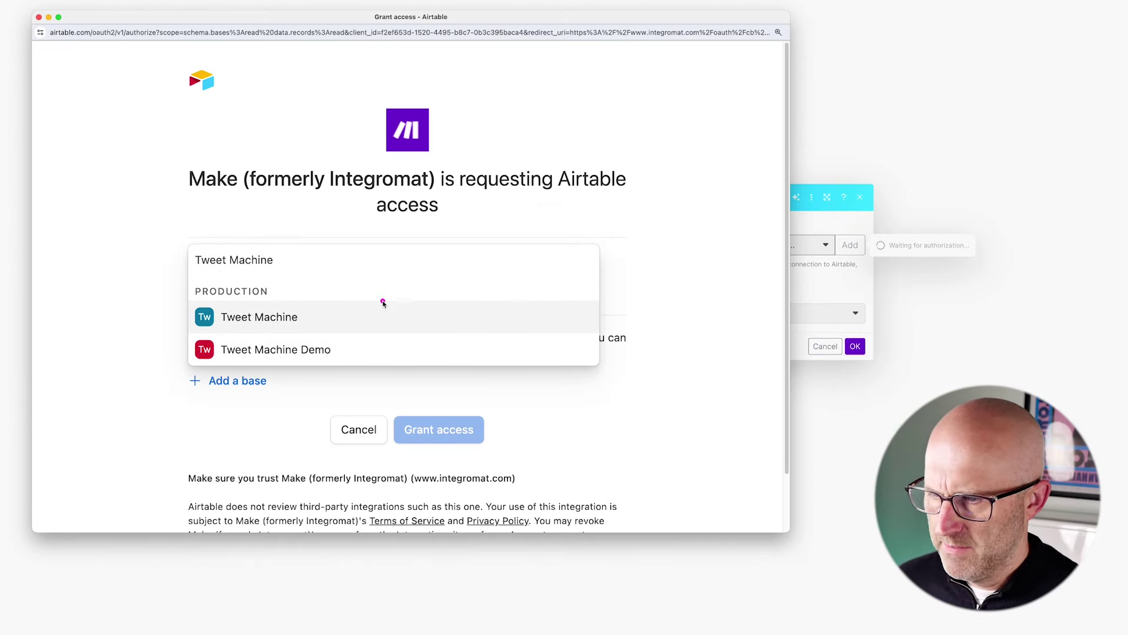
pyautogui.click(321, 351)
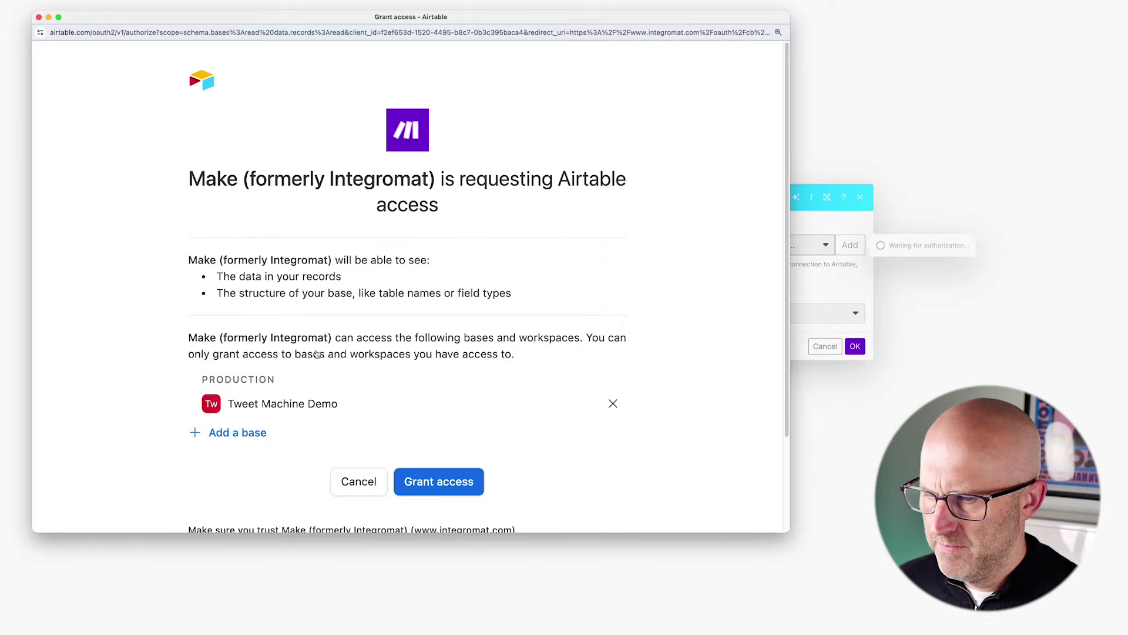
pyautogui.click(446, 481)
# - Set the Search Records module to the Tweet Machine Demo base and its Table 1
pyautogui.click(456, 313)
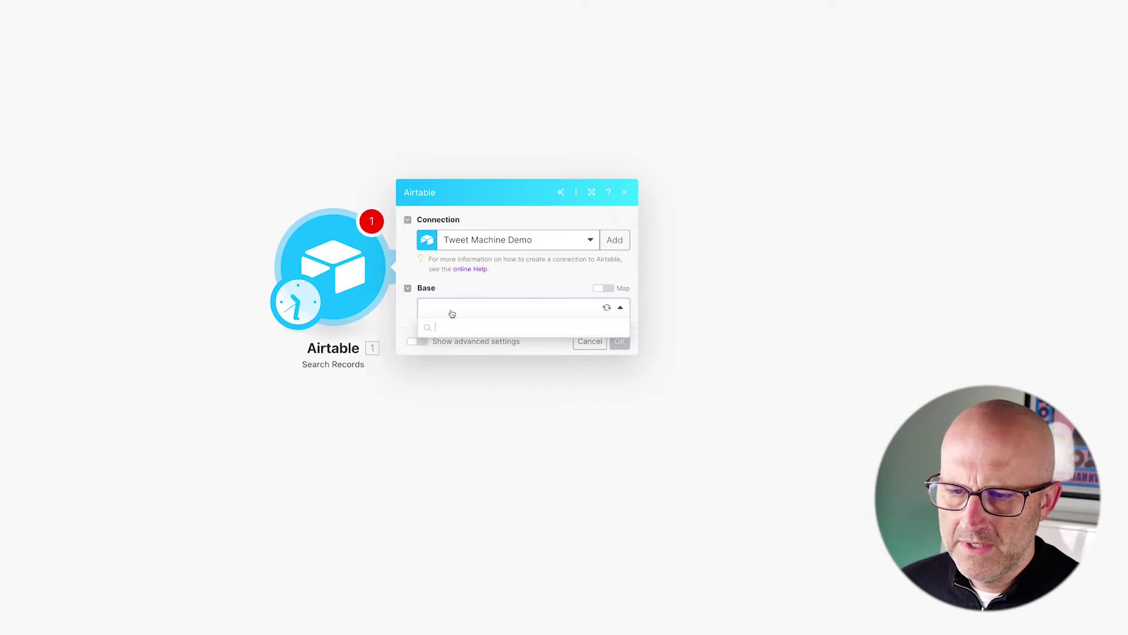
pyautogui.click(453, 346)
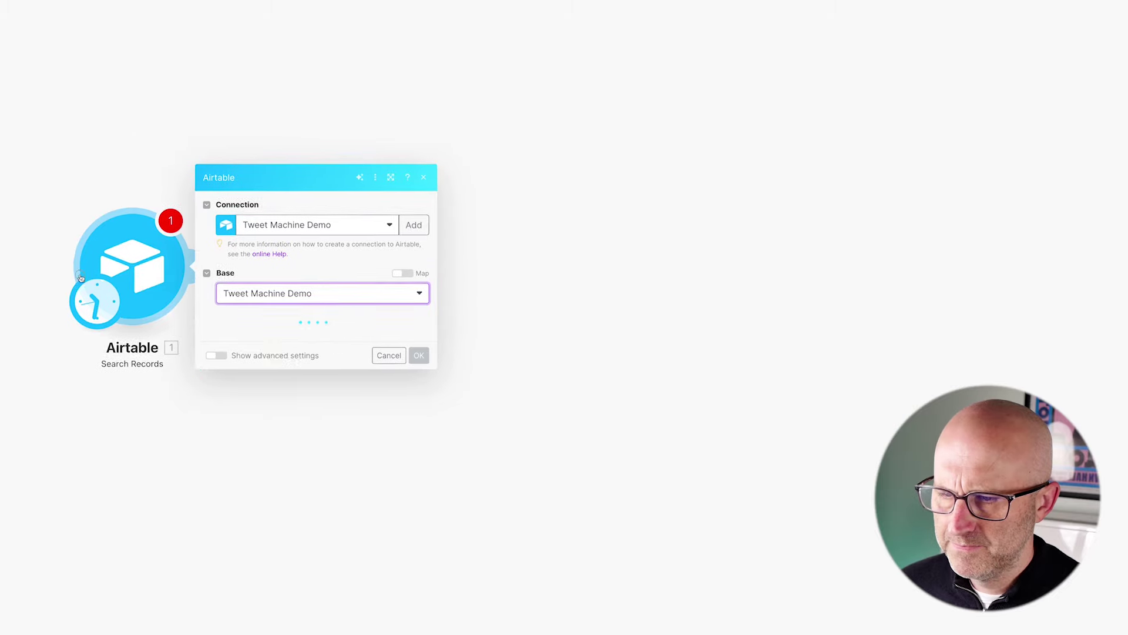
pyautogui.click(186, 239)
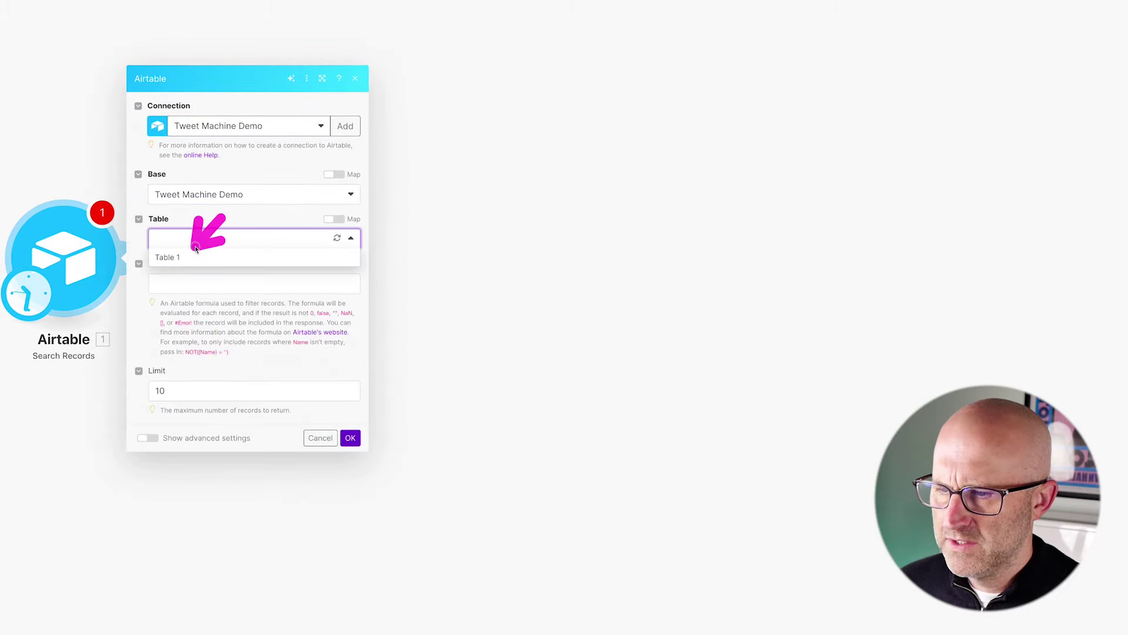
pyautogui.click(168, 256)
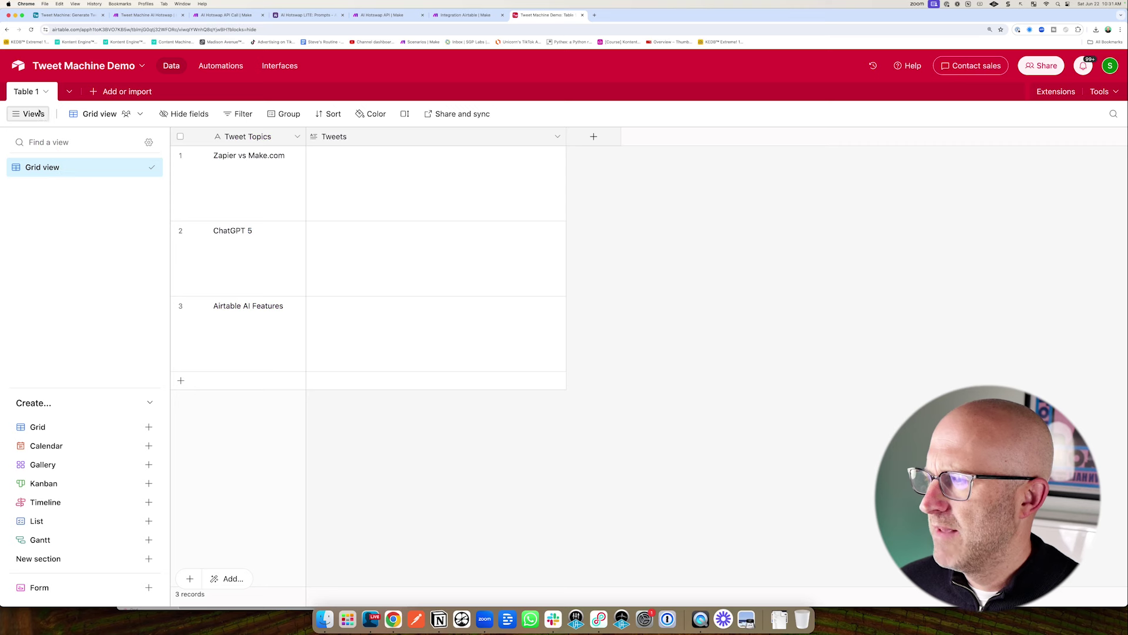
# - Switch to the Airtable base and rename Table 1 to Generate Tweets
pyautogui.click(34, 96)
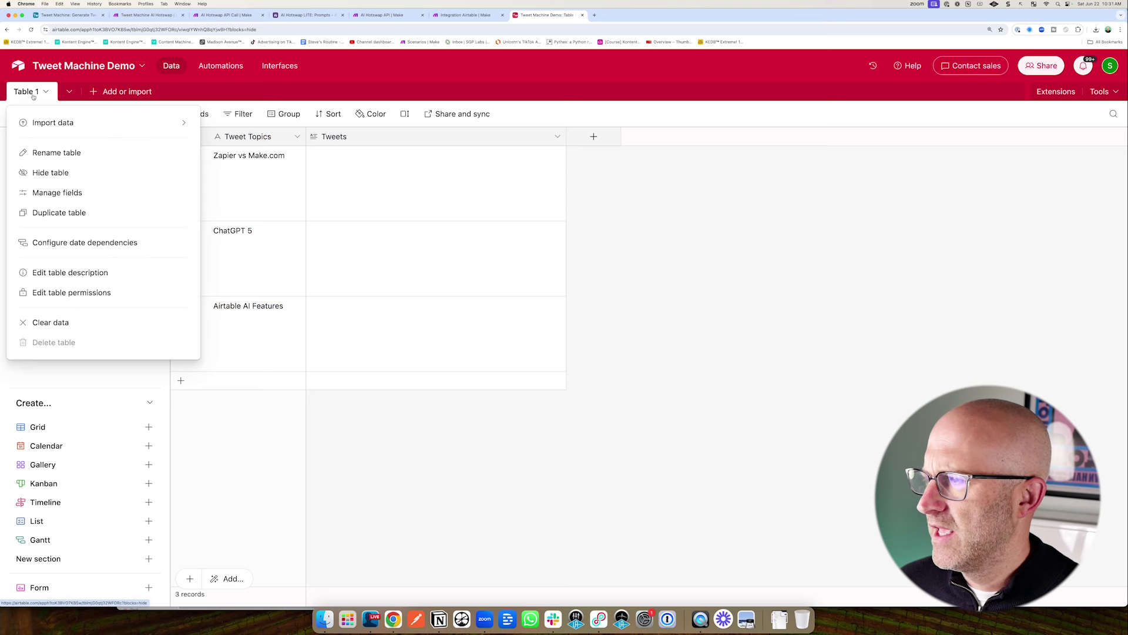
pyautogui.click(47, 151)
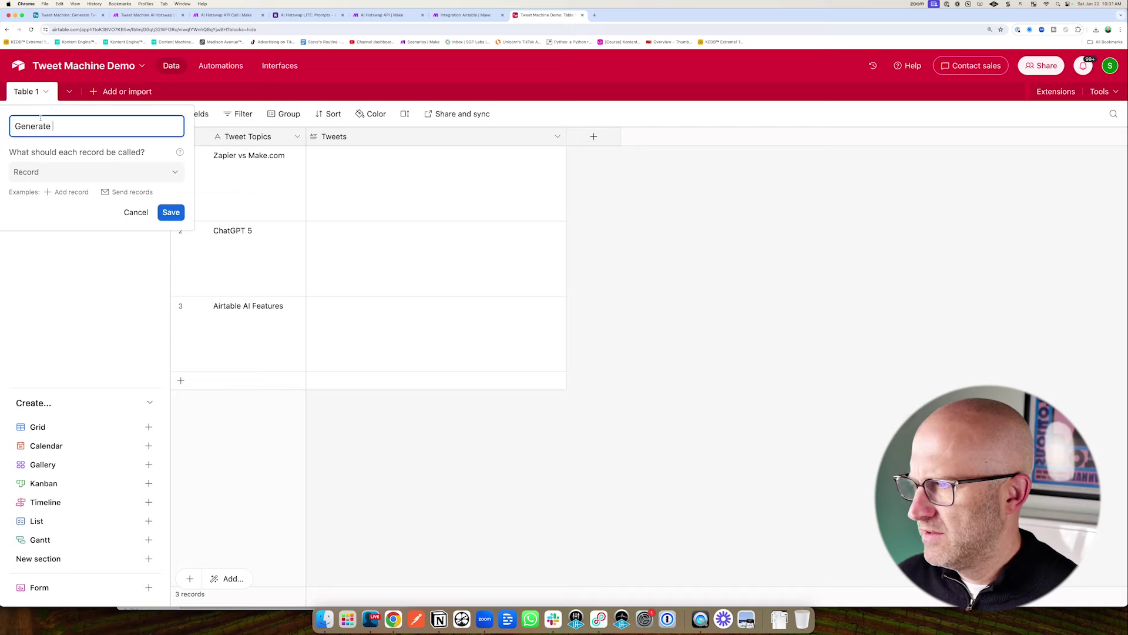
pyautogui.write('Generate Tweets')
pyautogui.press('Return')
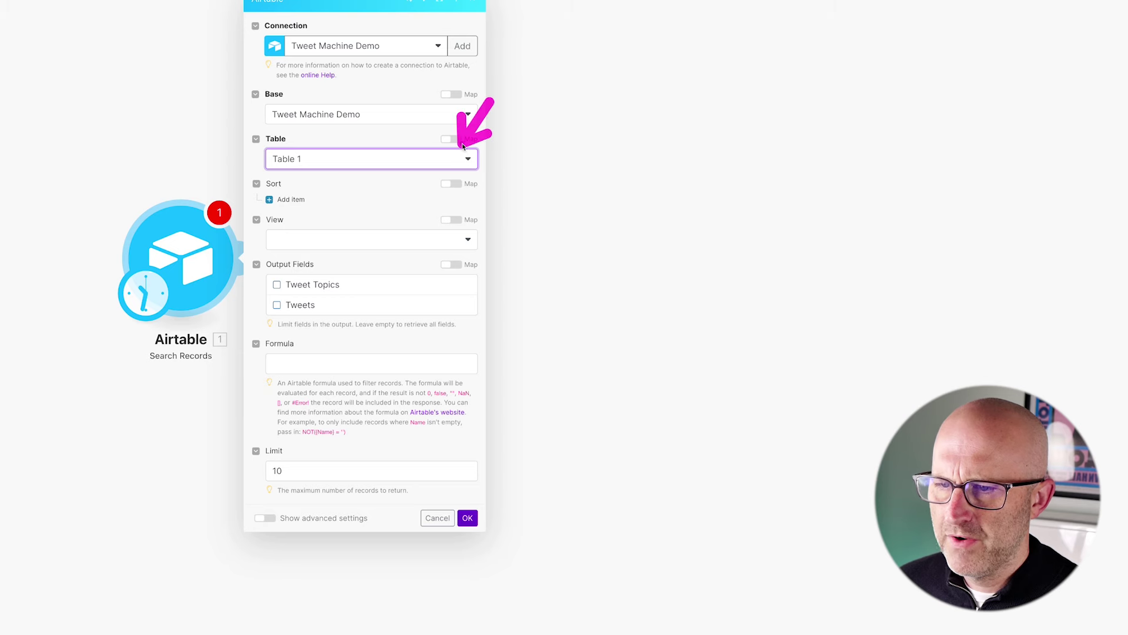
# - Back in Make, reload the module's table list, choose Generate Tweets and save the Search Records settings
pyautogui.click(457, 159)
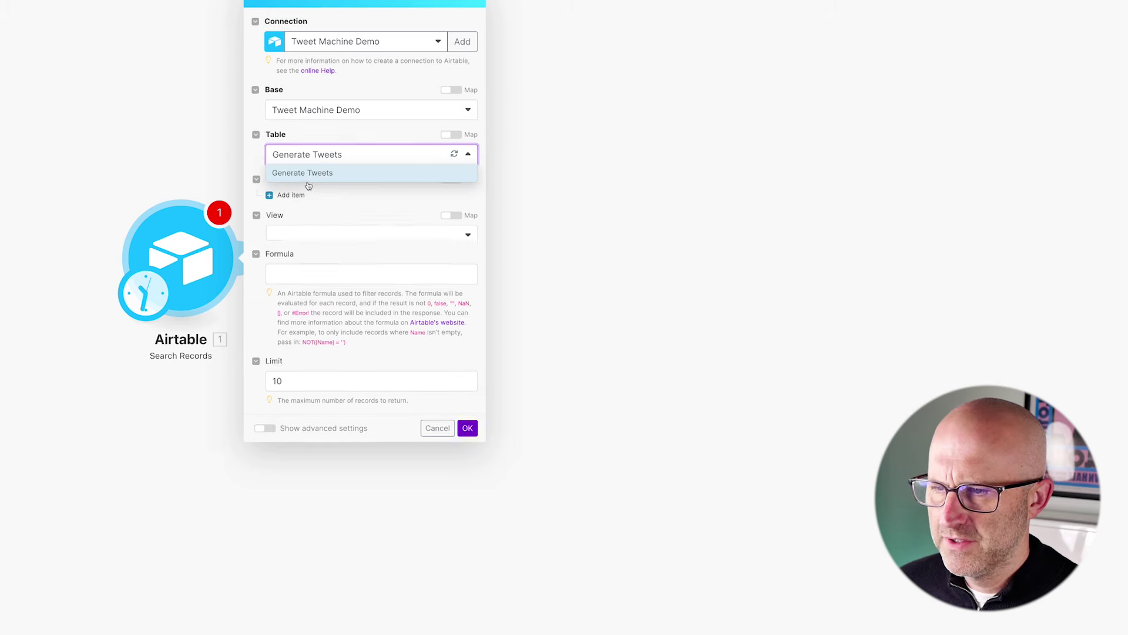
pyautogui.click(493, 482)
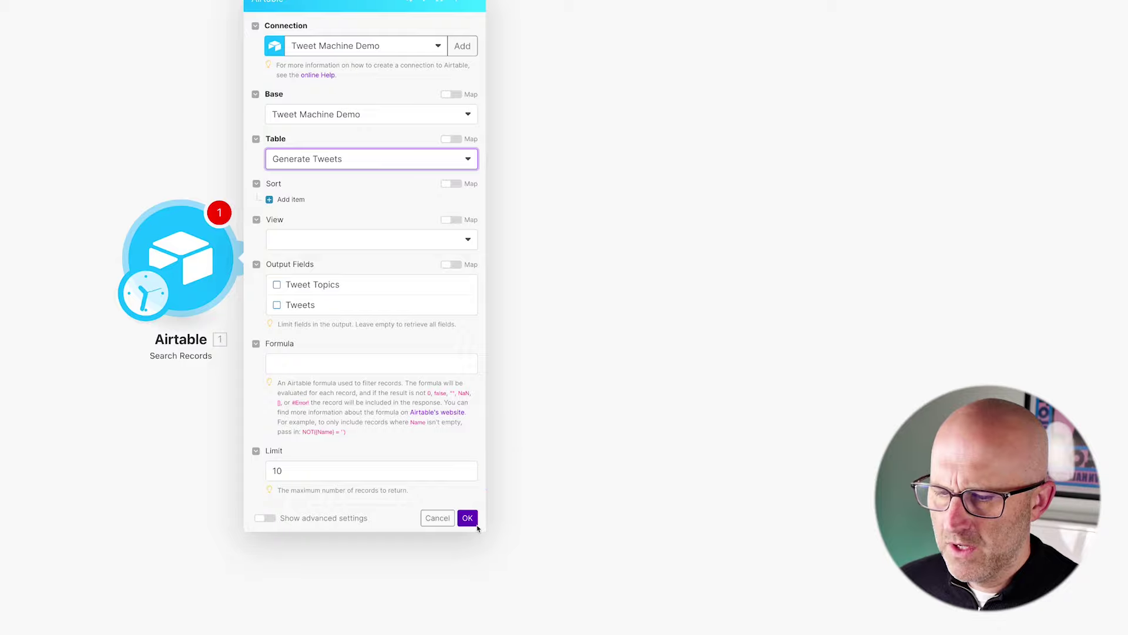
pyautogui.click(468, 519)
# - Run only the Search Records module and open its output to check the returned tweet topic bundles
pyautogui.rightClick(225, 283)
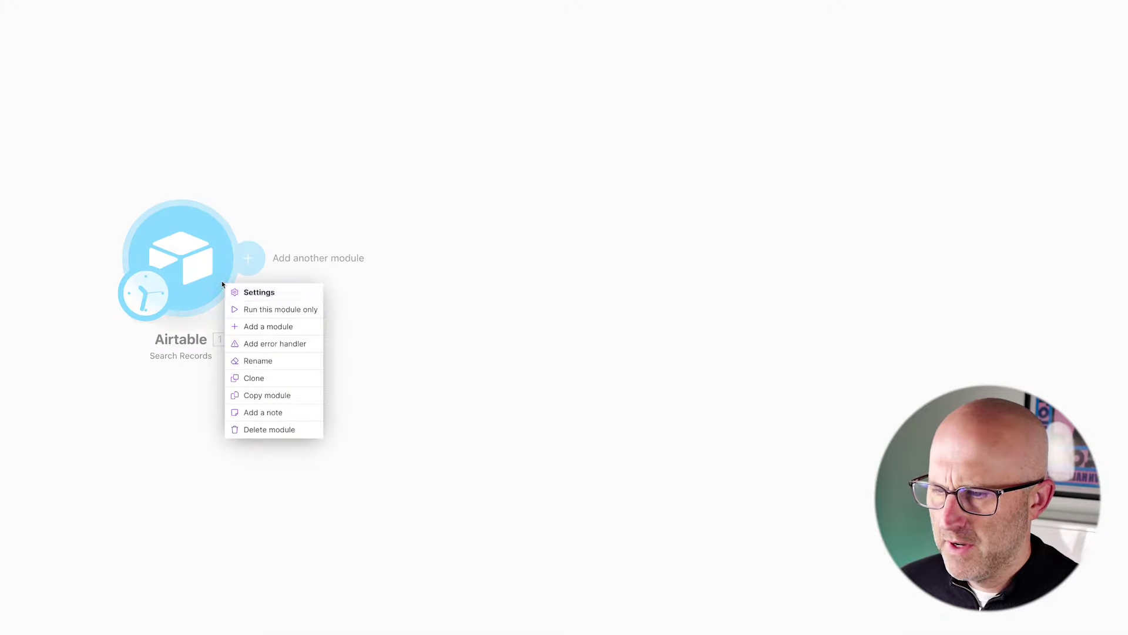
pyautogui.click(262, 308)
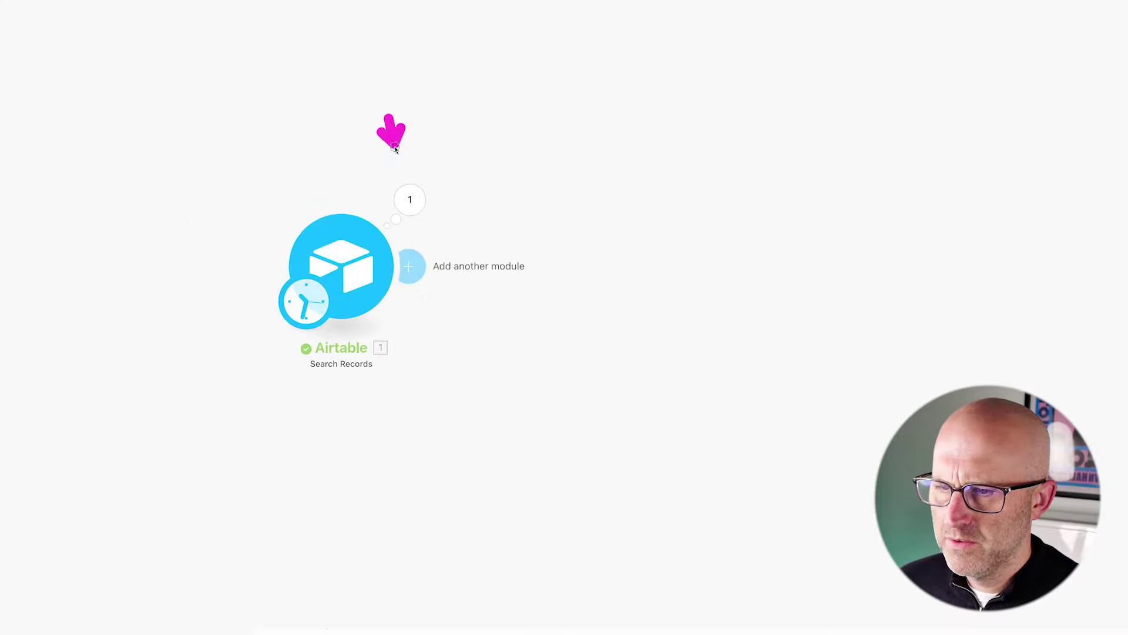
pyautogui.click(405, 201)
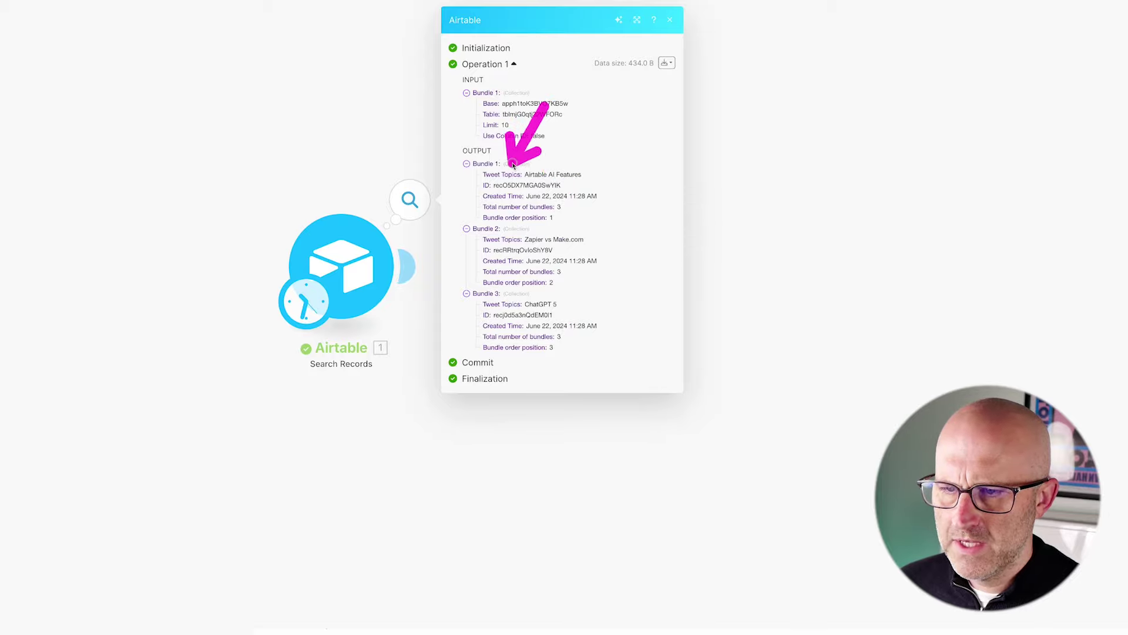
# - Close the output and add an OpenAI Create a Completion module after the Airtable Search Records module
pyautogui.click(426, 216)
pyautogui.click(408, 264)
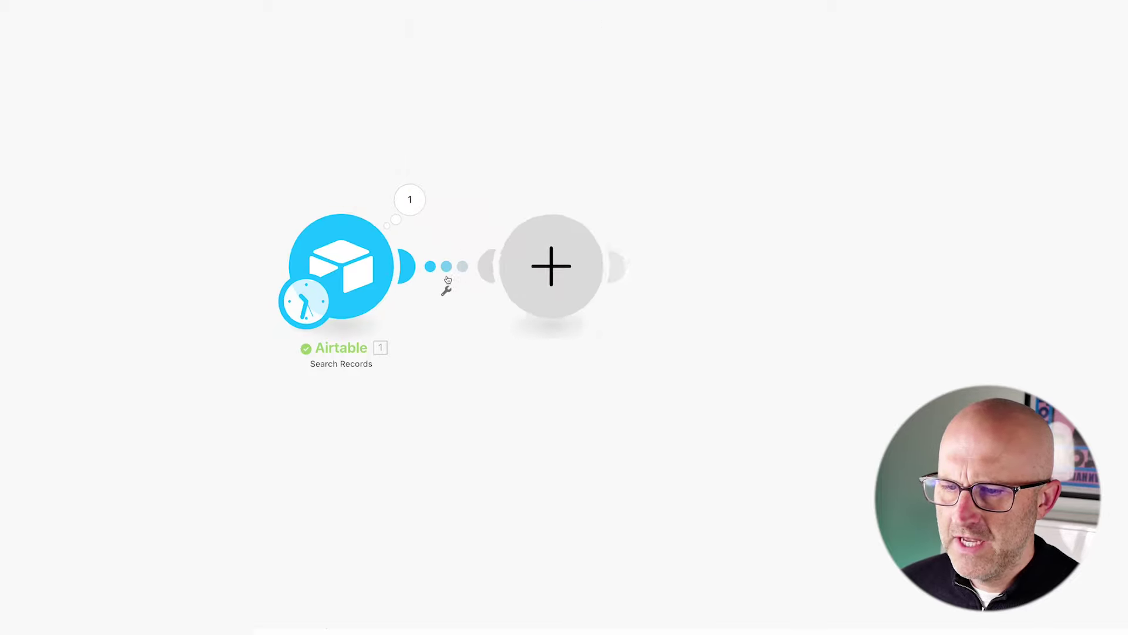
pyautogui.scroll(-2, 675, 317)
pyautogui.click(681, 316)
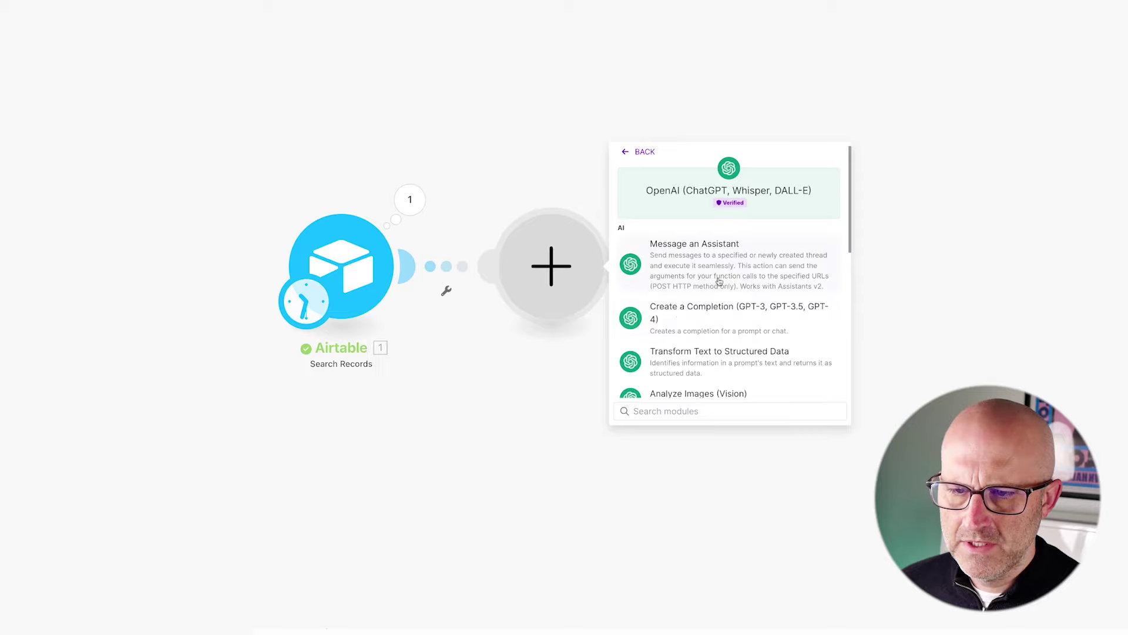
pyautogui.click(697, 311)
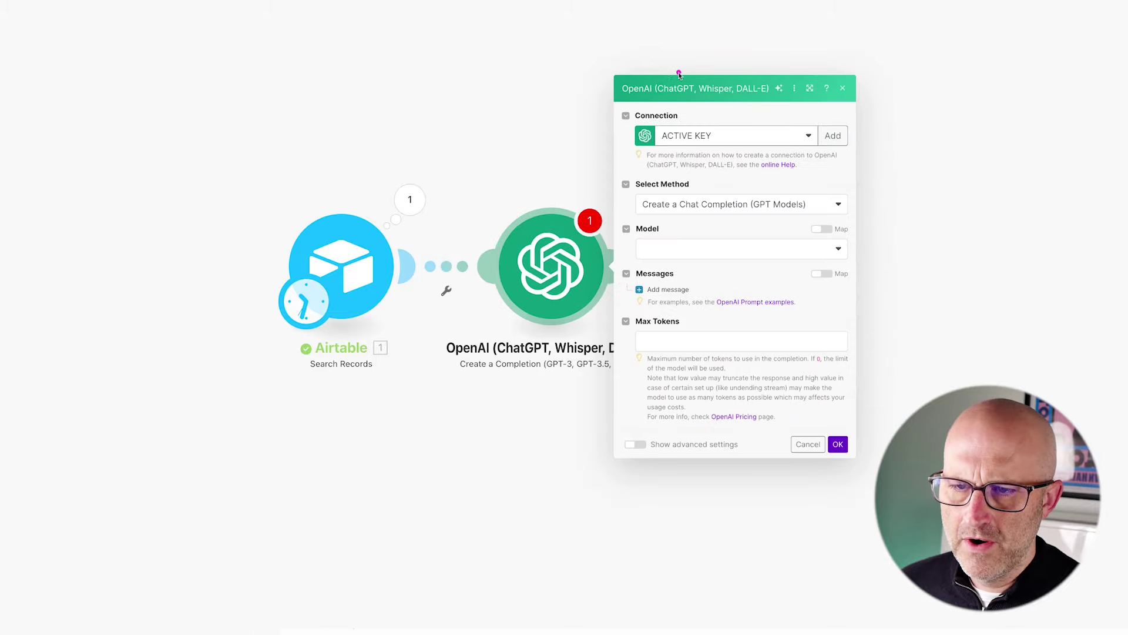
# - Set the completion model to gpt-4o (system) and add a message with the User role
pyautogui.click(741, 249)
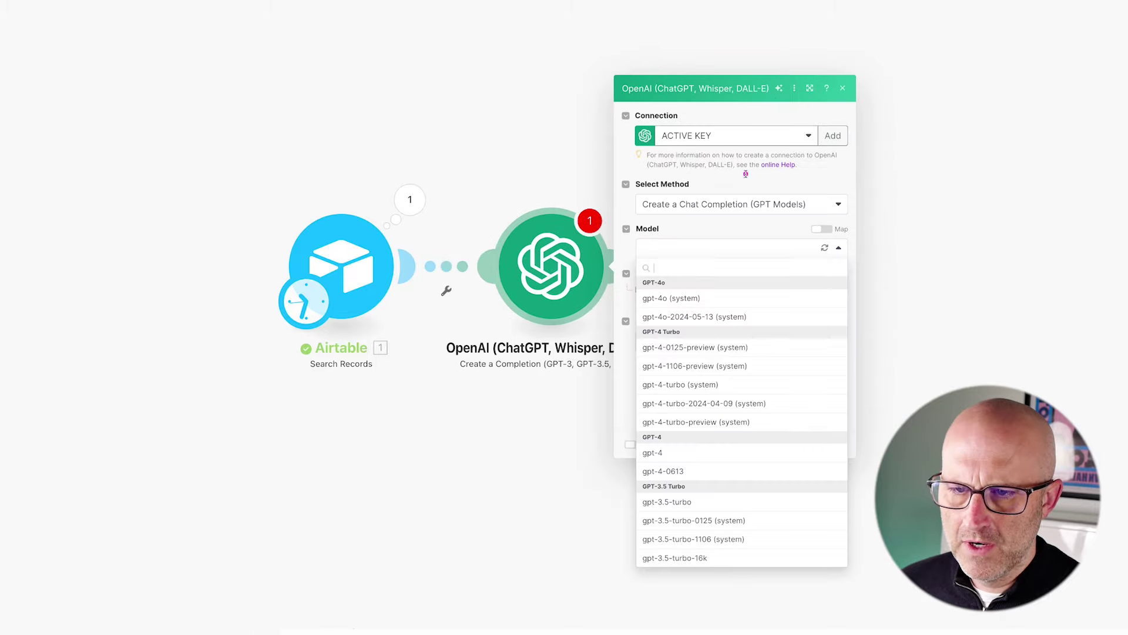
pyautogui.click(676, 298)
pyautogui.click(670, 289)
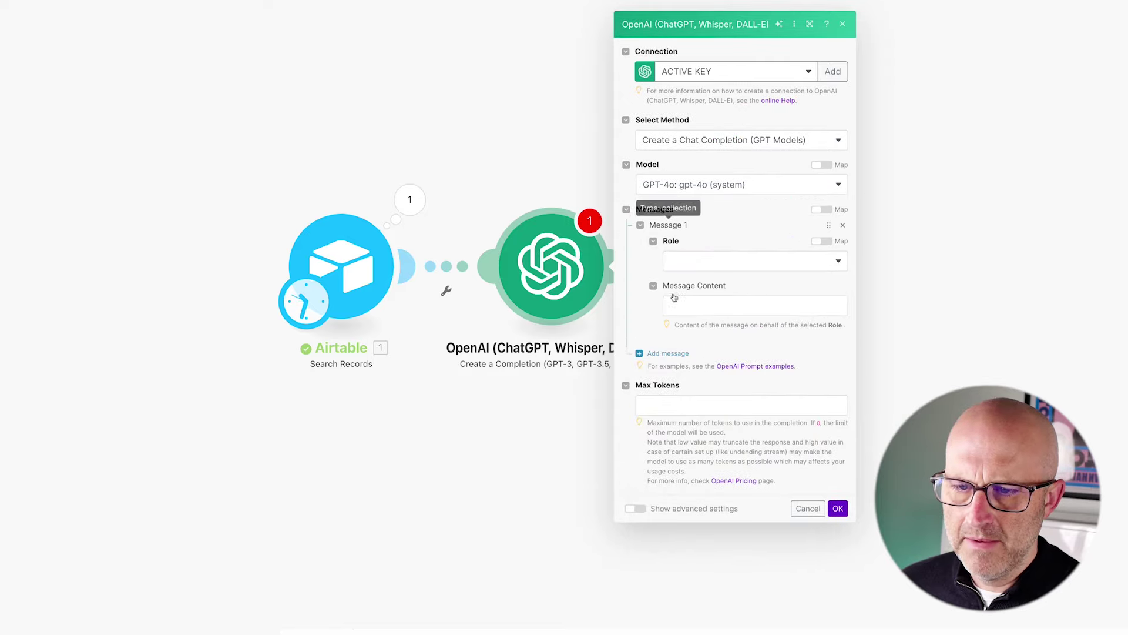
pyautogui.click(705, 265)
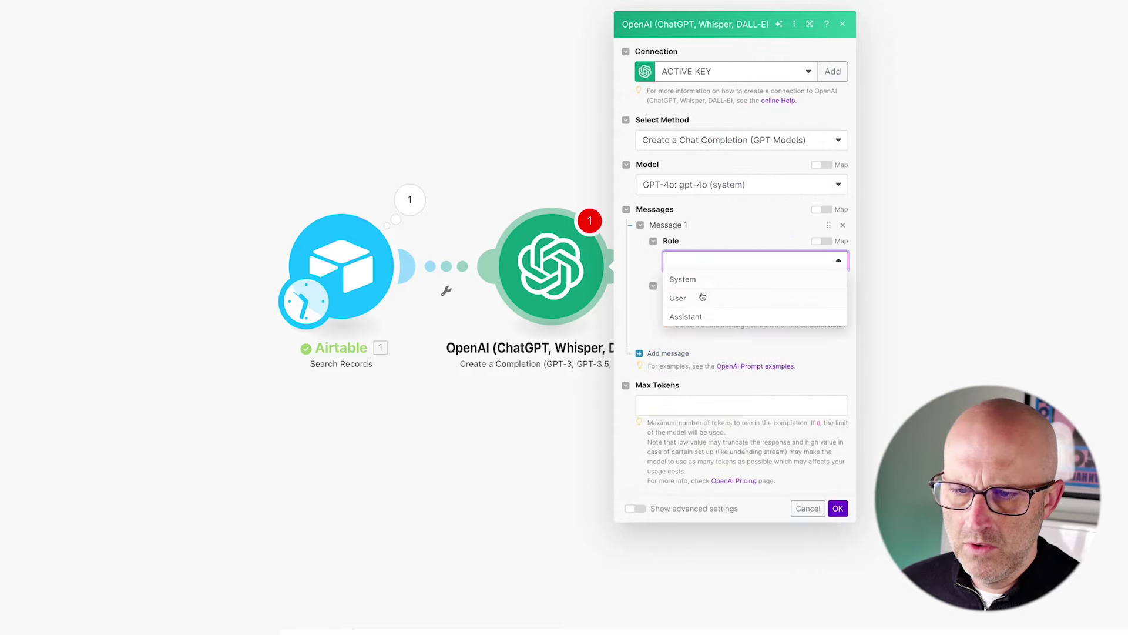
pyautogui.click(703, 298)
# - Enter the message "generate 10 tweets using the topic below" followed by the mapped Tweet Topics field, and save the module with Max Tokens 0
pyautogui.click(696, 303)
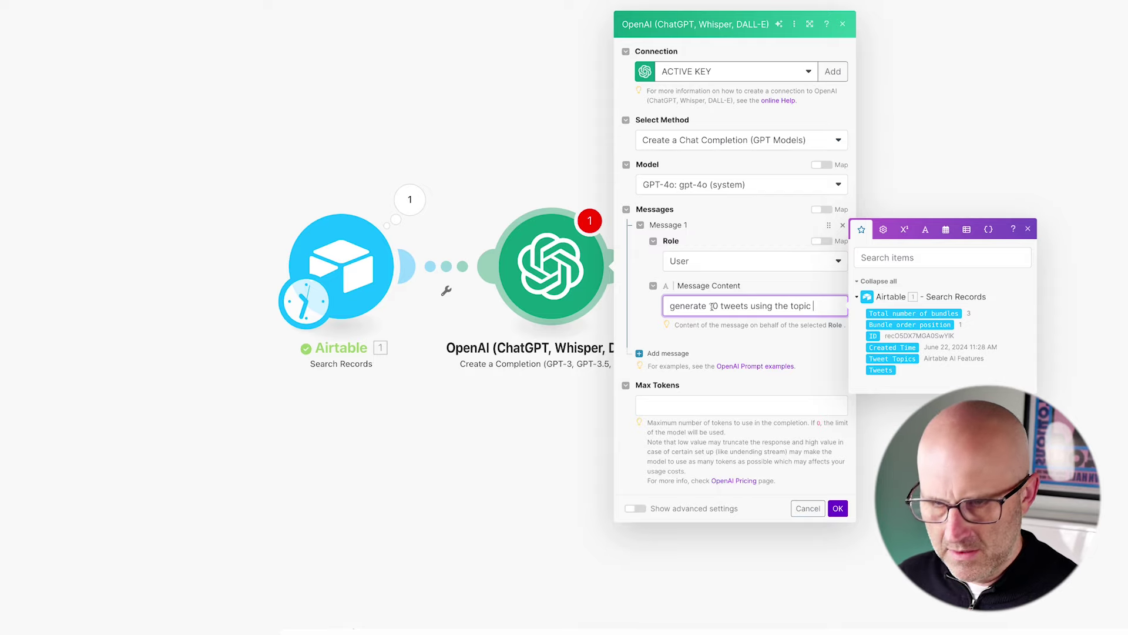
pyautogui.press('Return')
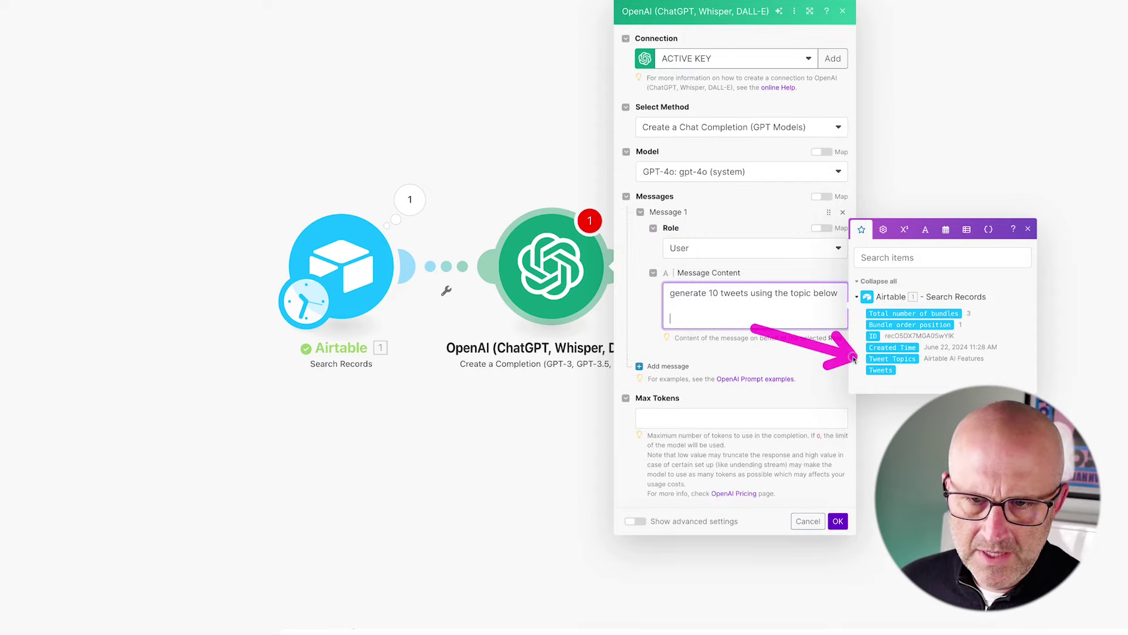
pyautogui.click(891, 360)
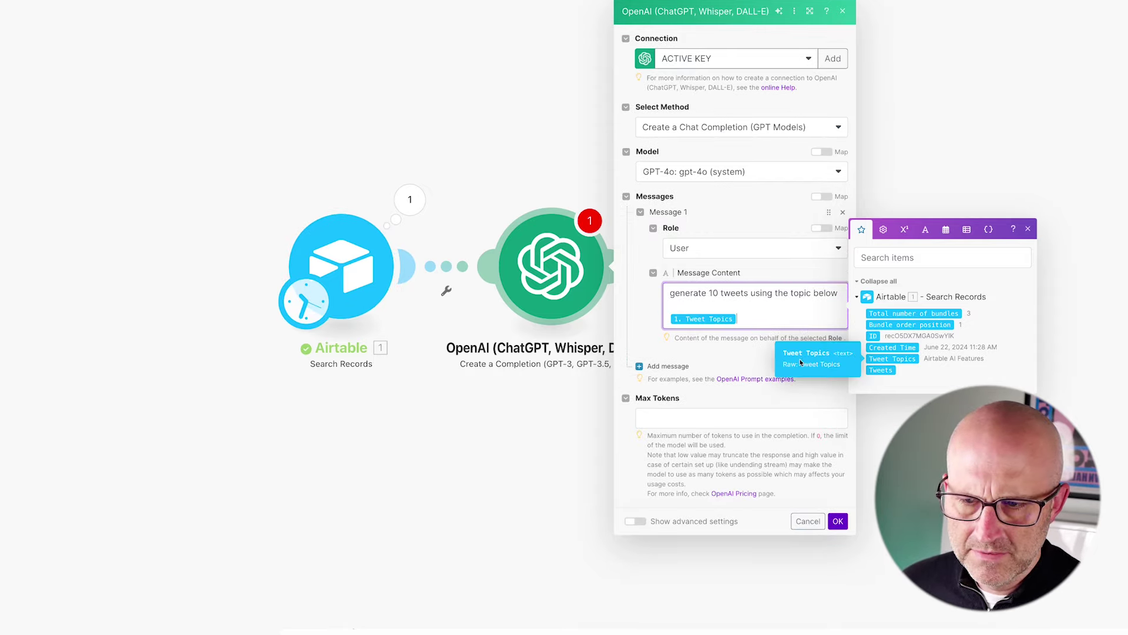
pyautogui.click(657, 415)
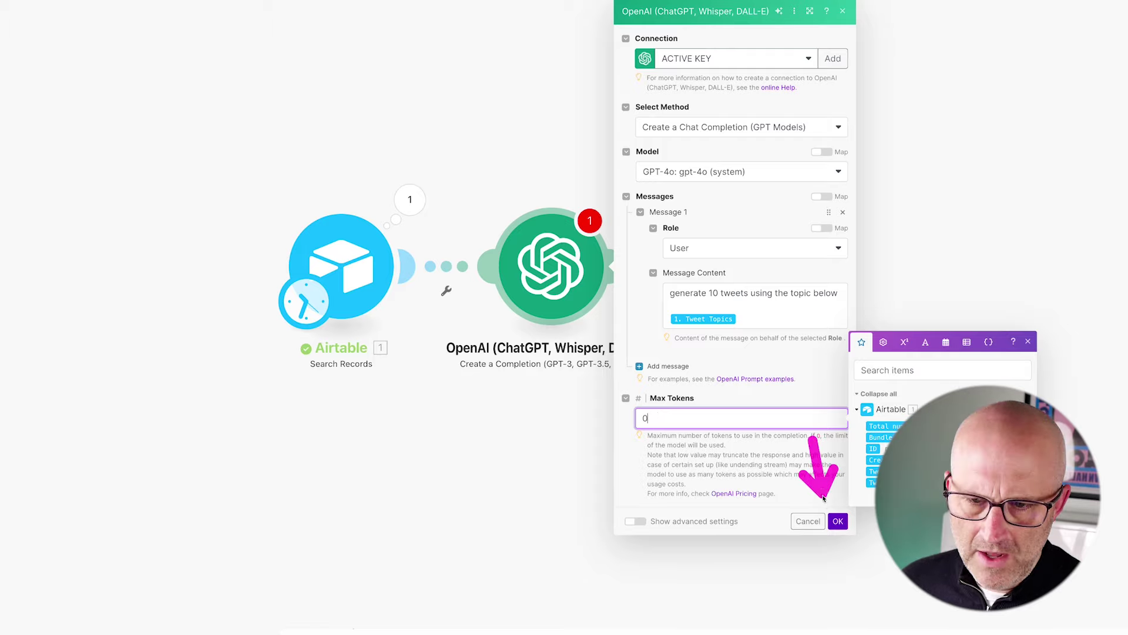
pyautogui.click(838, 521)
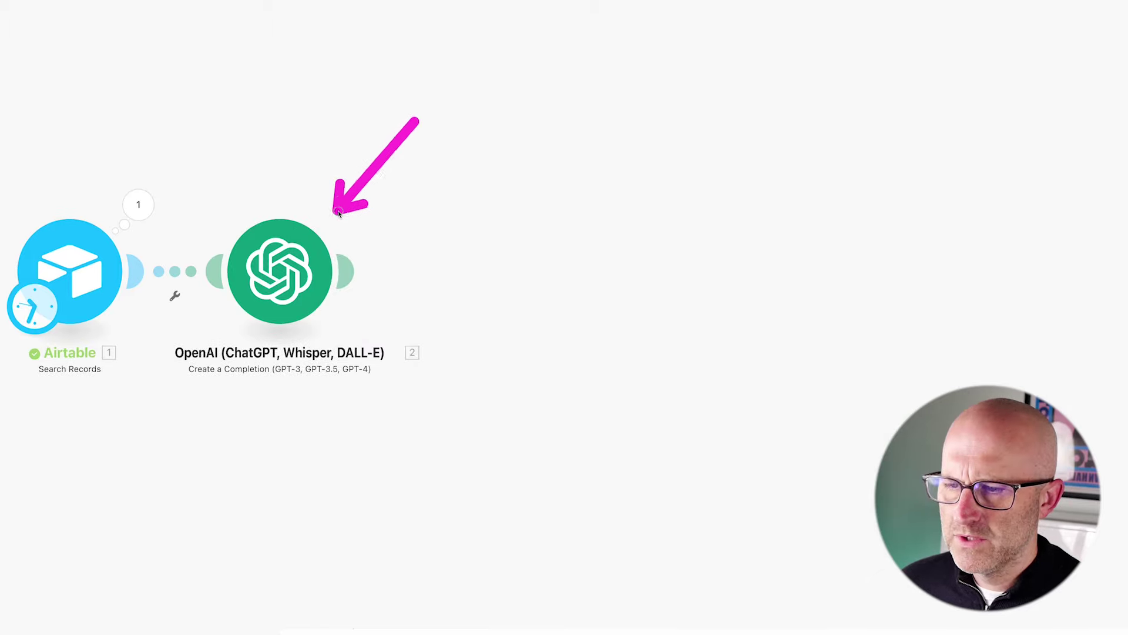
# - Add an Airtable Update a Record module after the OpenAI module
pyautogui.click(349, 271)
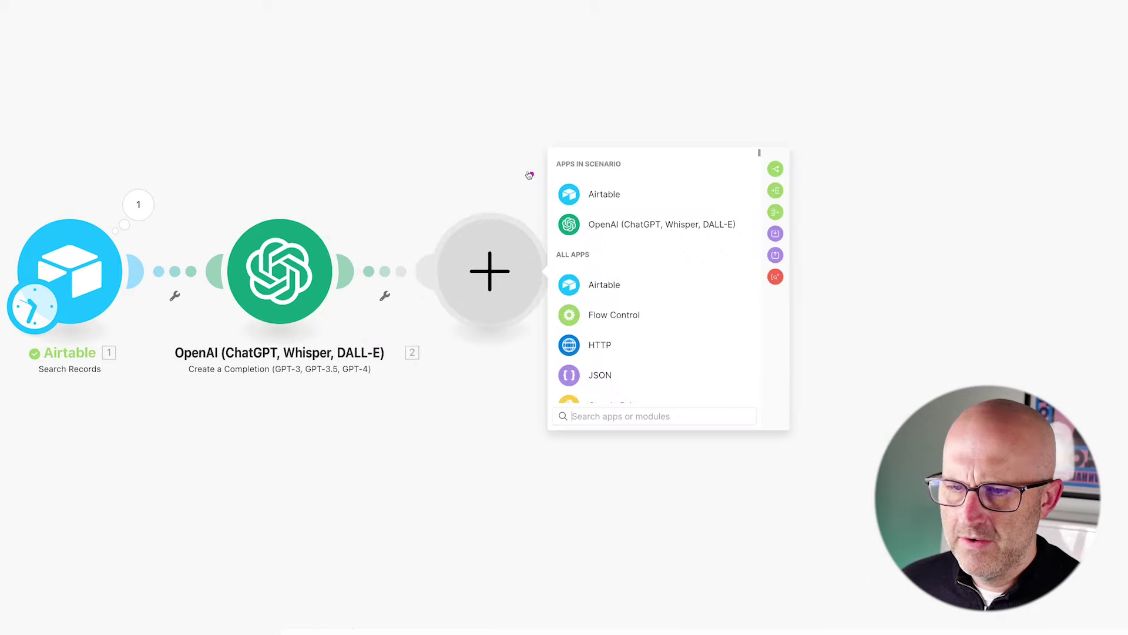
pyautogui.click(600, 194)
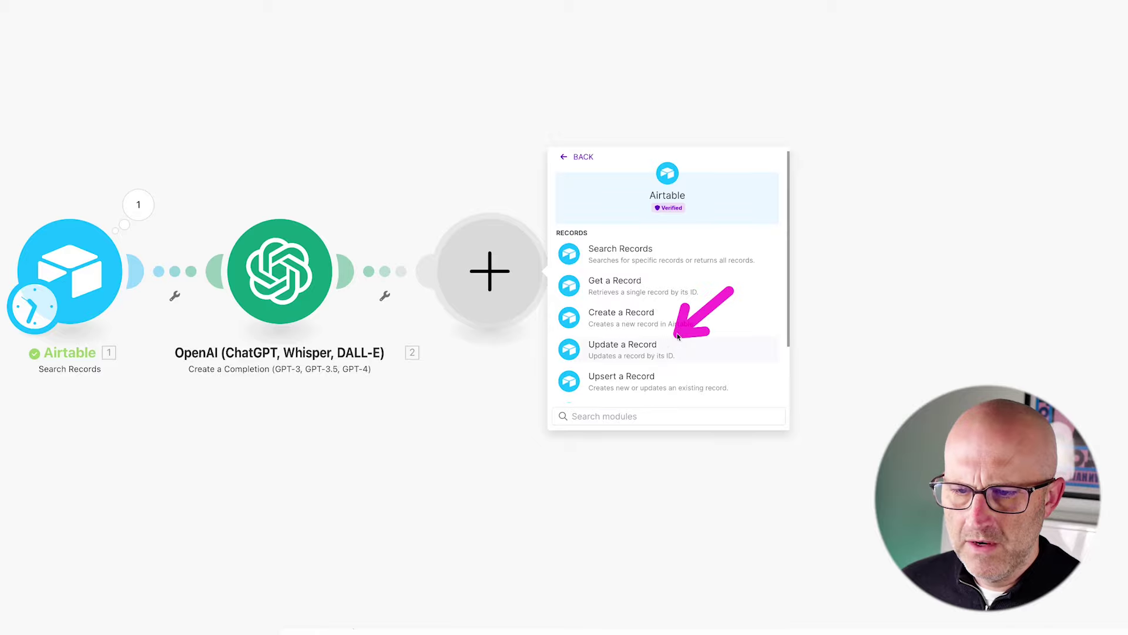
pyautogui.click(618, 348)
# - Choose the Tweet Machine Demo connection and update its permissions by granting Make access to the Tweet Machine Demo base
pyautogui.click(657, 274)
pyautogui.write('Twe')
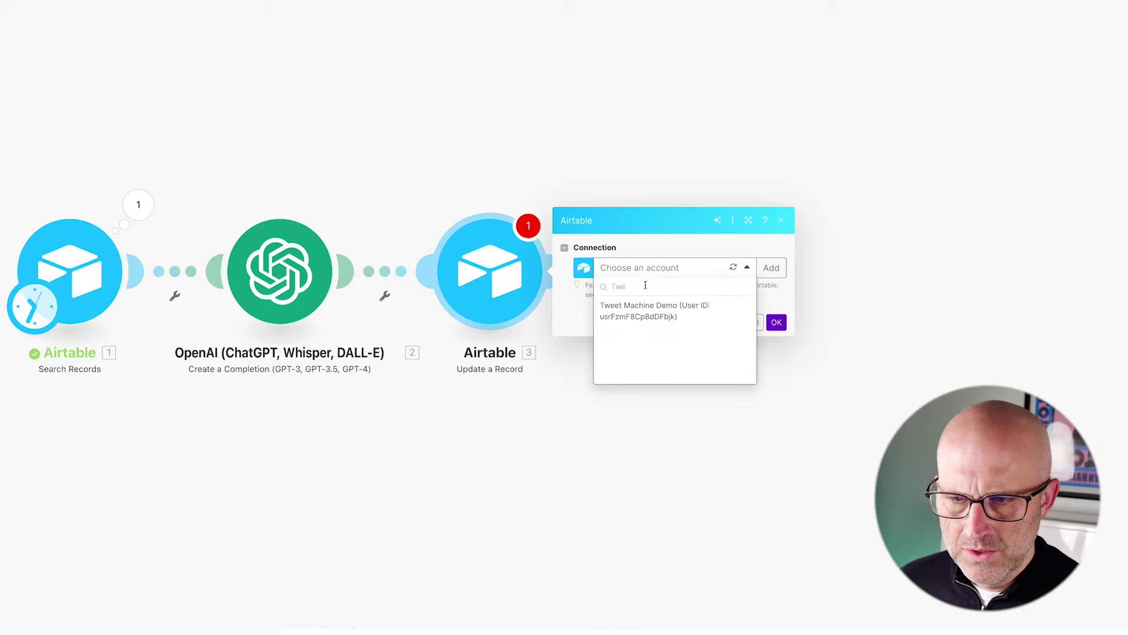
pyautogui.click(652, 318)
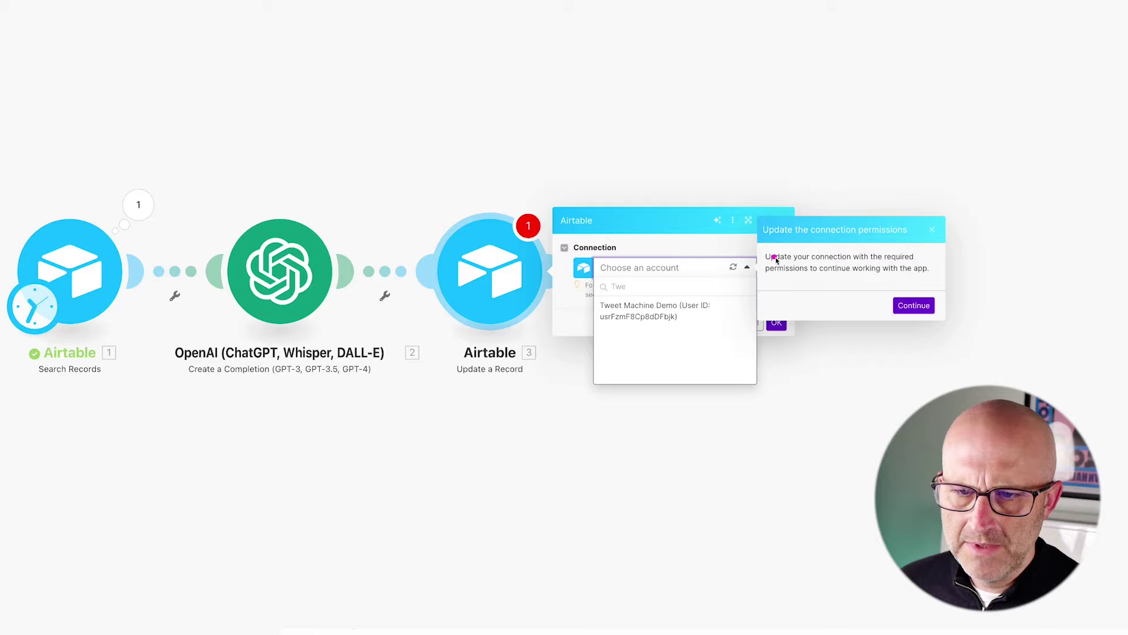
pyautogui.click(913, 305)
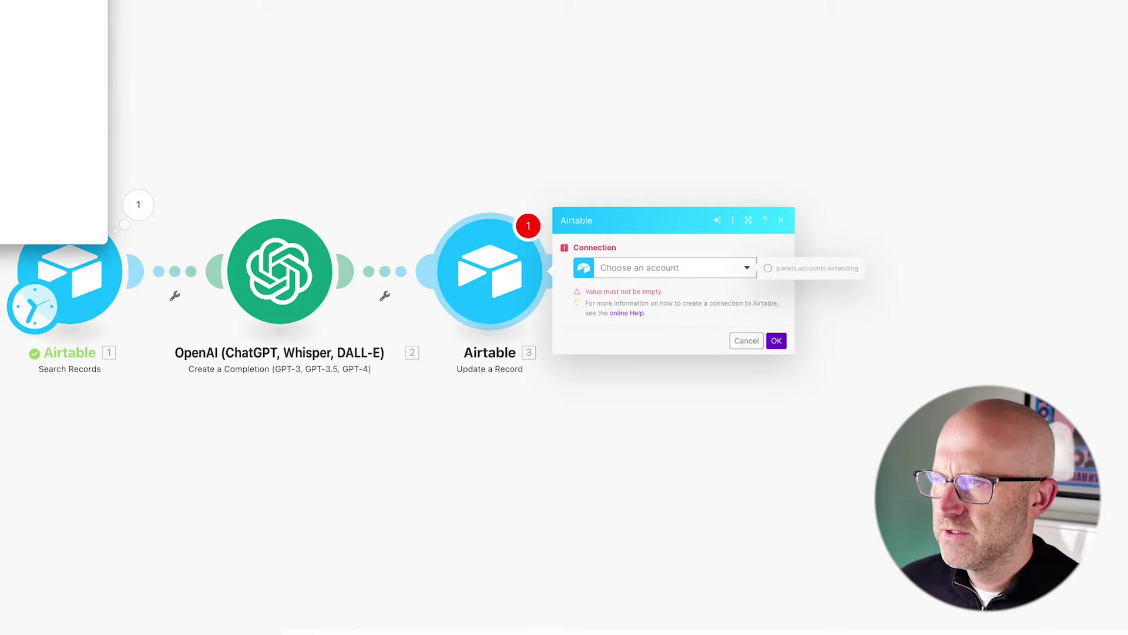
pyautogui.click(232, 477)
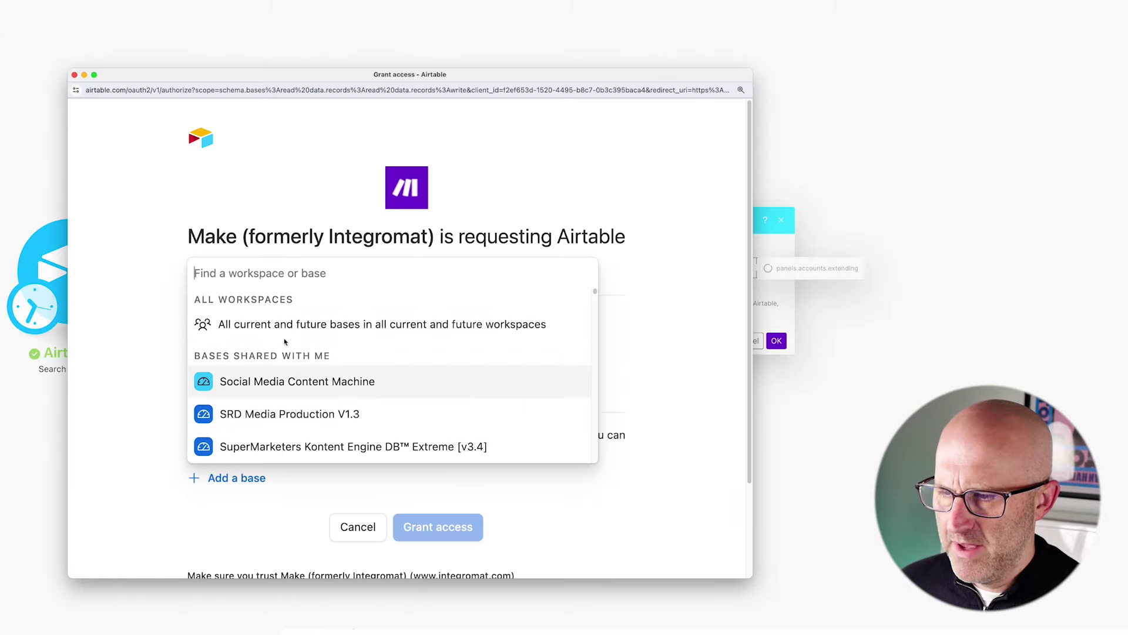
pyautogui.write('Tweet')
pyautogui.click(307, 453)
pyautogui.scroll(-2, 455, 411)
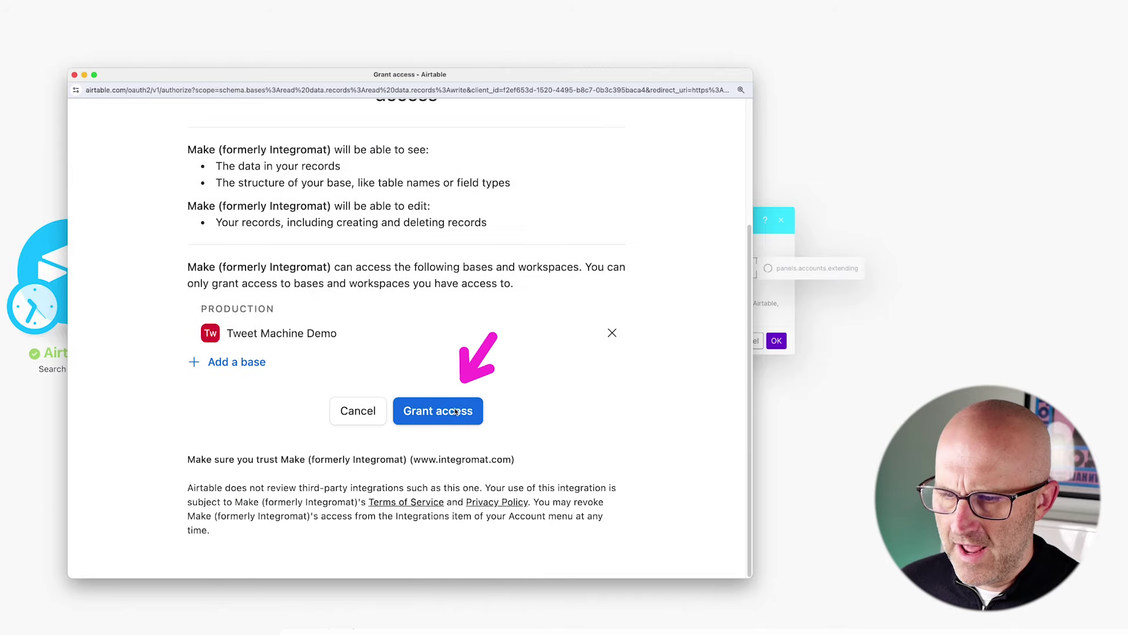
pyautogui.click(455, 412)
# - Set the Update a Record module to the Tweet Machine Demo base and its Generate Tweets table
pyautogui.click(608, 256)
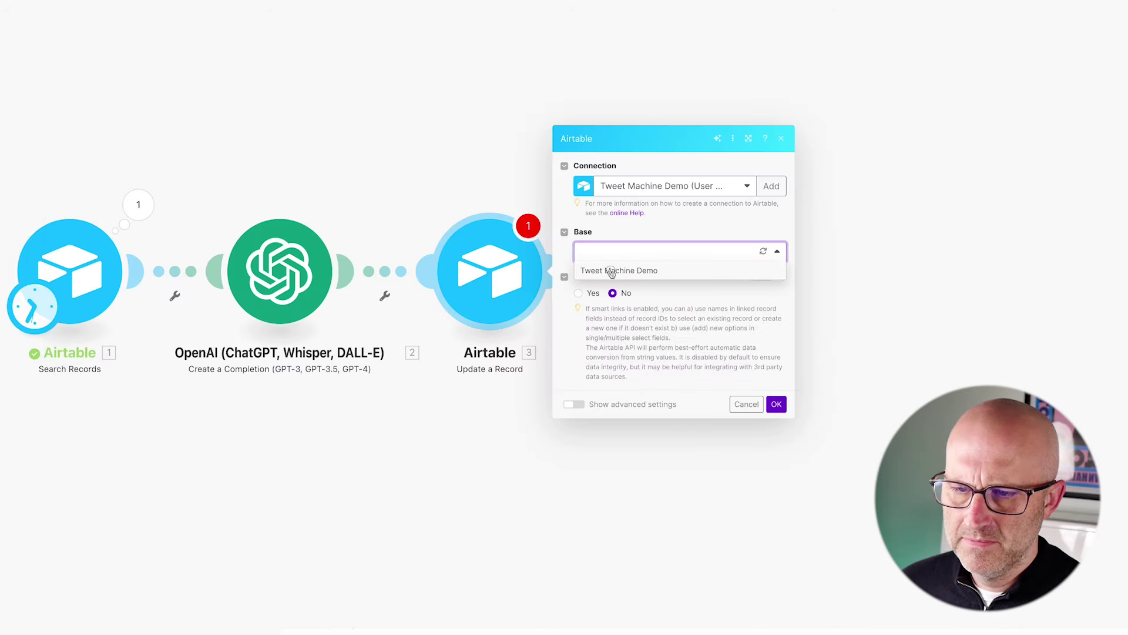
pyautogui.click(611, 271)
pyautogui.click(624, 280)
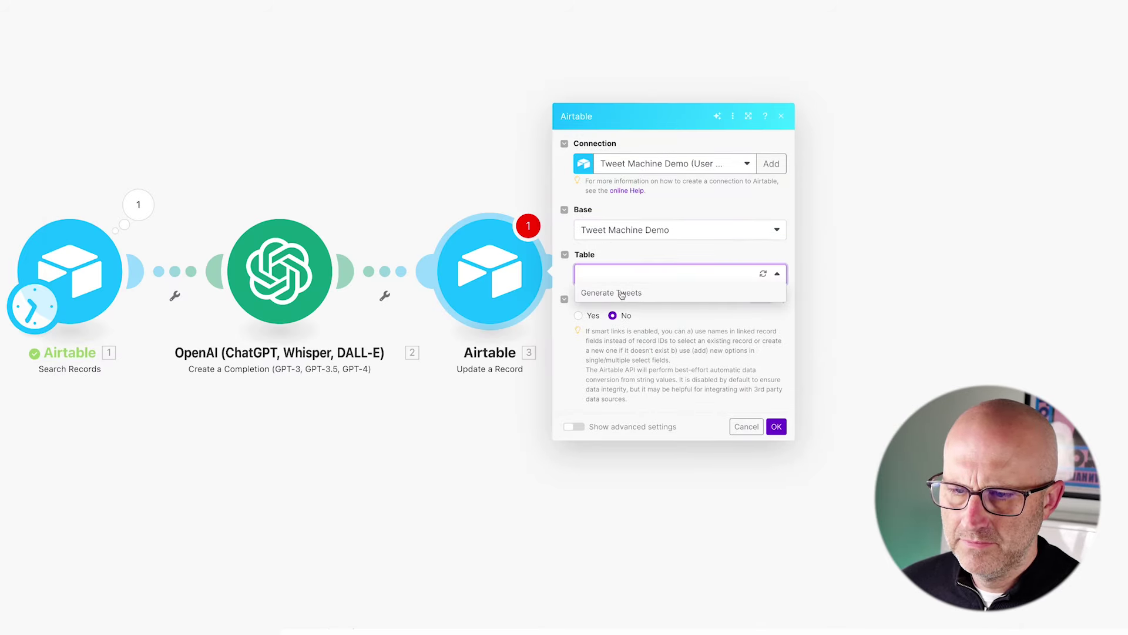
pyautogui.click(621, 294)
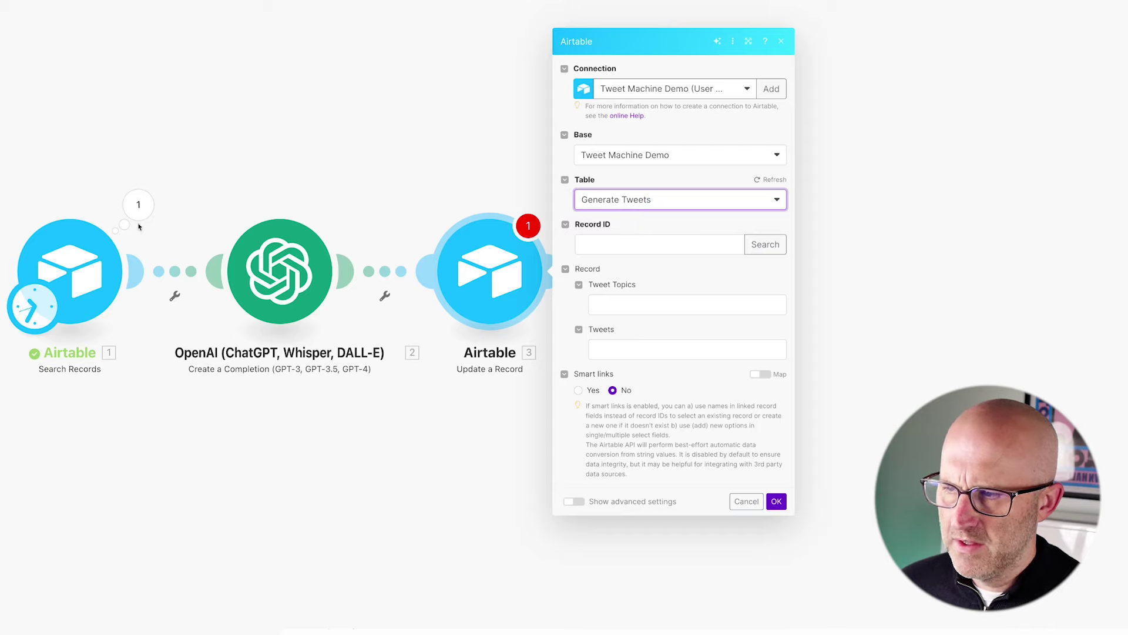
# - Map Record ID to the Search Records ID and Tweets to the OpenAI Result, and save the Update a Record module
pyautogui.click(610, 249)
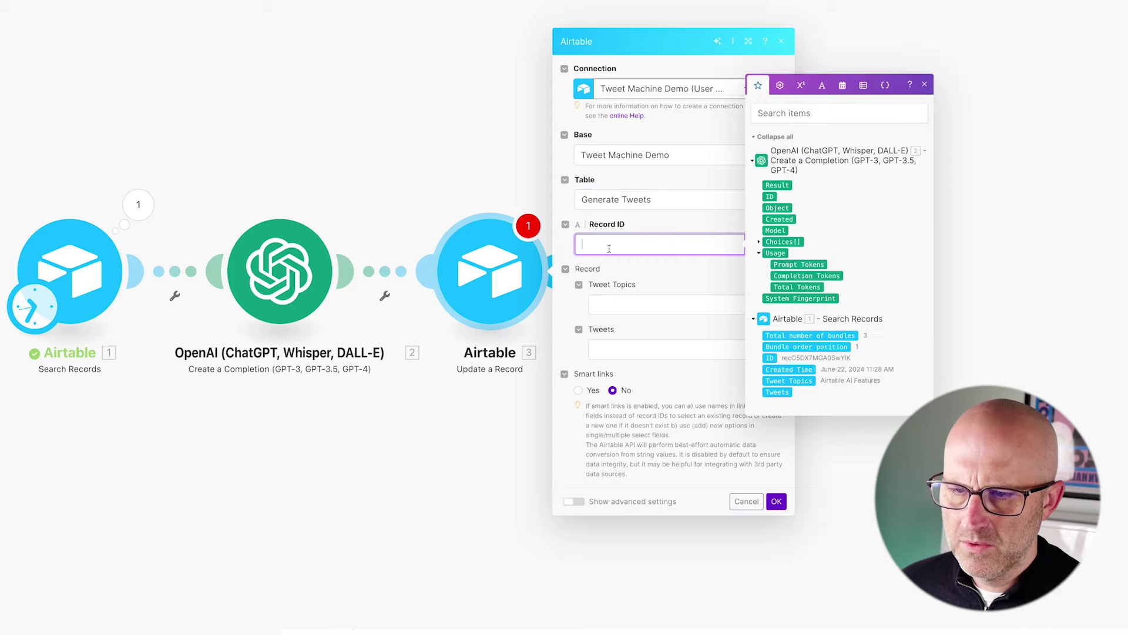
pyautogui.click(769, 358)
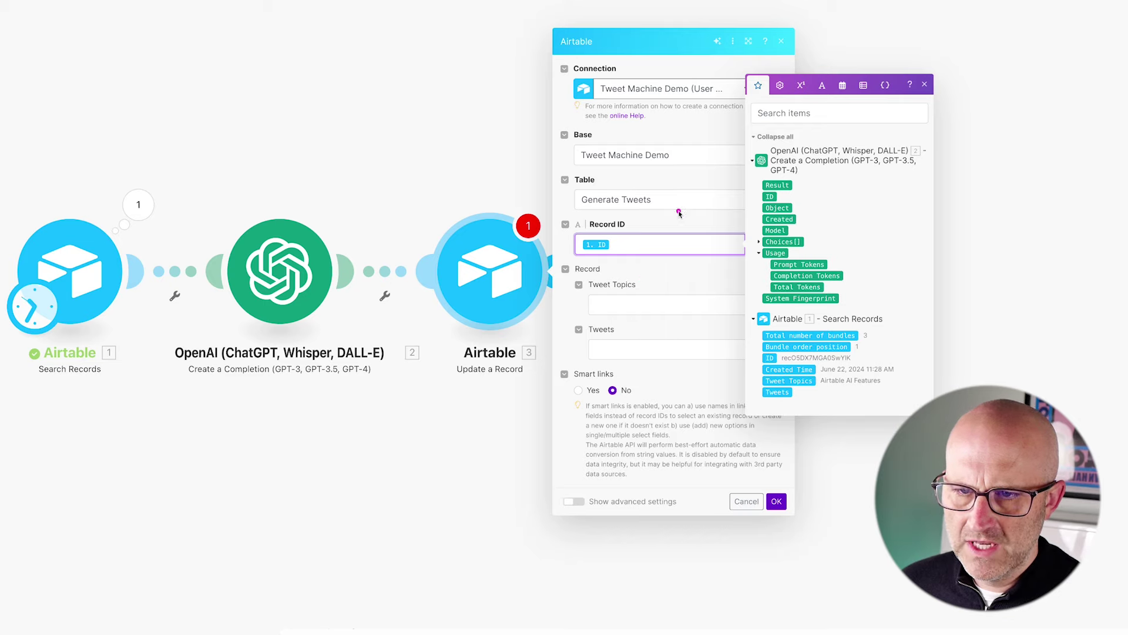
pyautogui.click(649, 346)
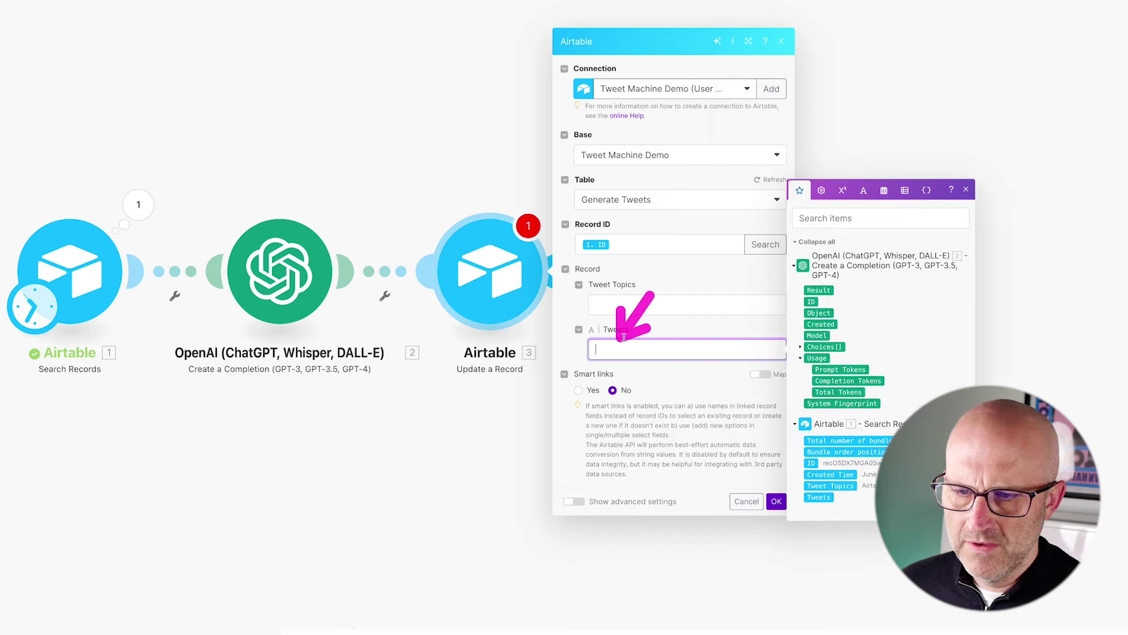
pyautogui.click(817, 291)
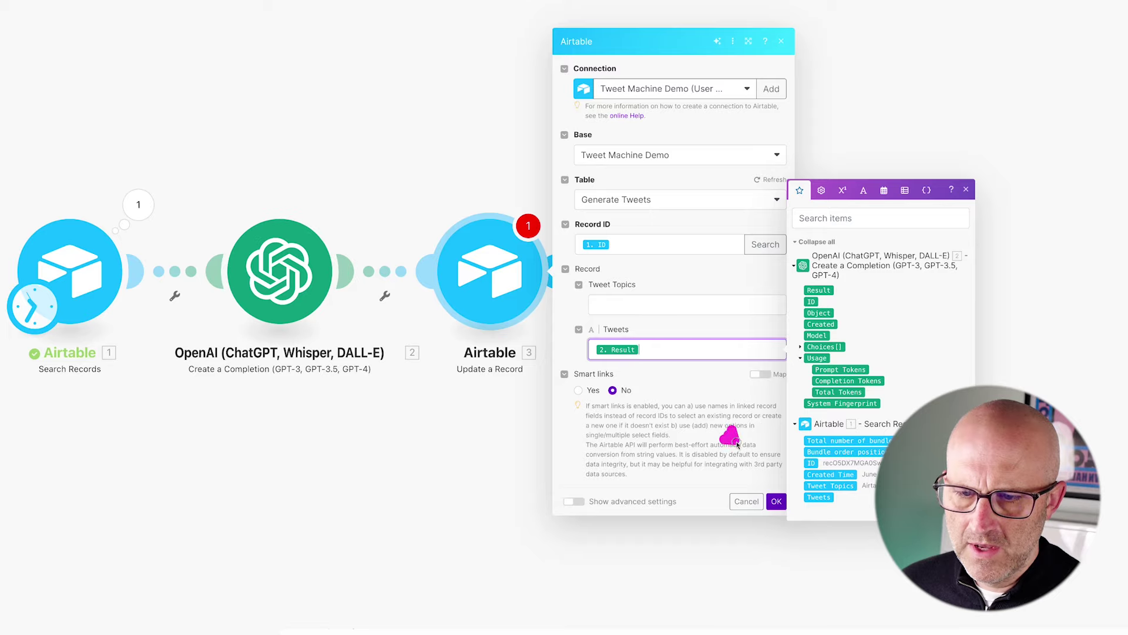
pyautogui.click(776, 500)
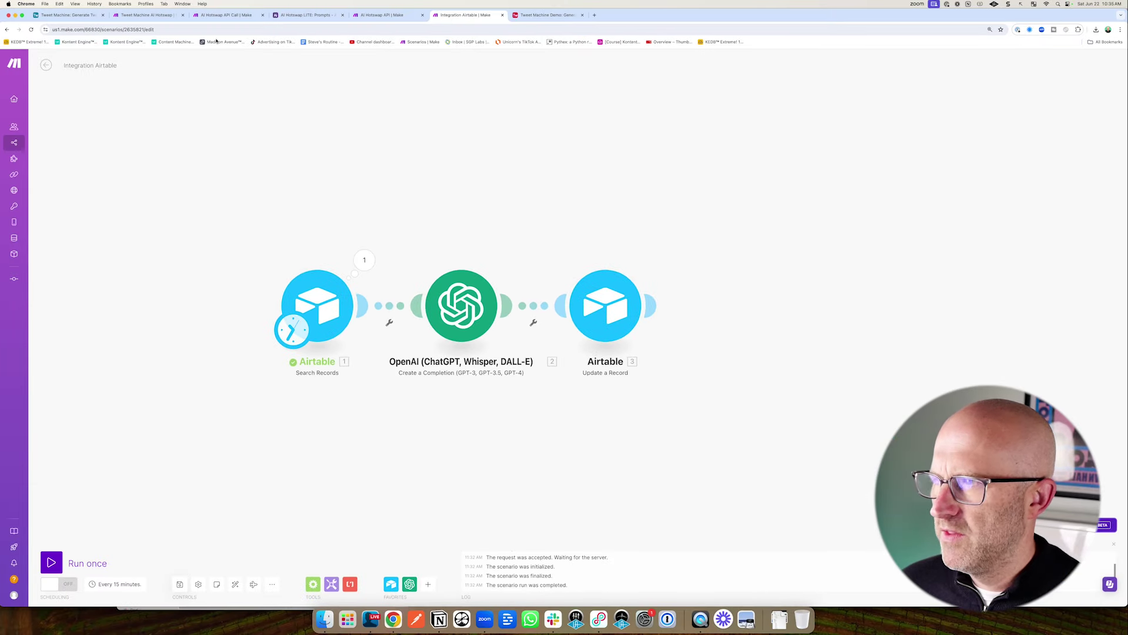
# - Check the Tweets column in the Airtable base, and return to Make to run the whole scenario once
pyautogui.click(546, 15)
pyautogui.moveTo(614, 203); pyautogui.dragTo(517, 314)
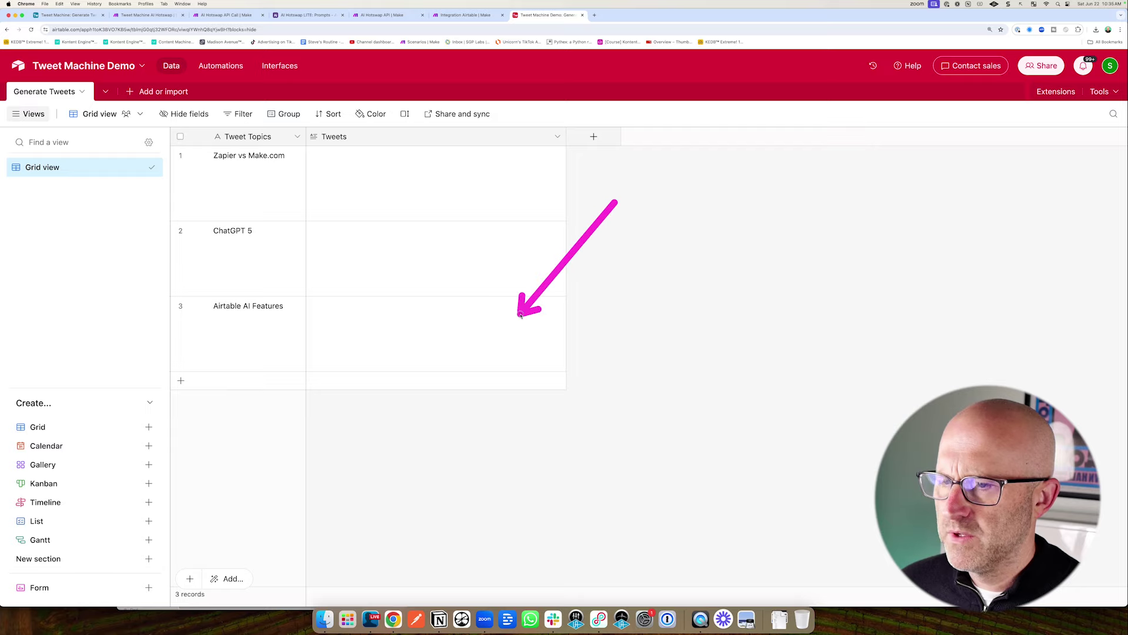
pyautogui.click(466, 14)
pyautogui.moveTo(113, 459); pyautogui.dragTo(76, 533)
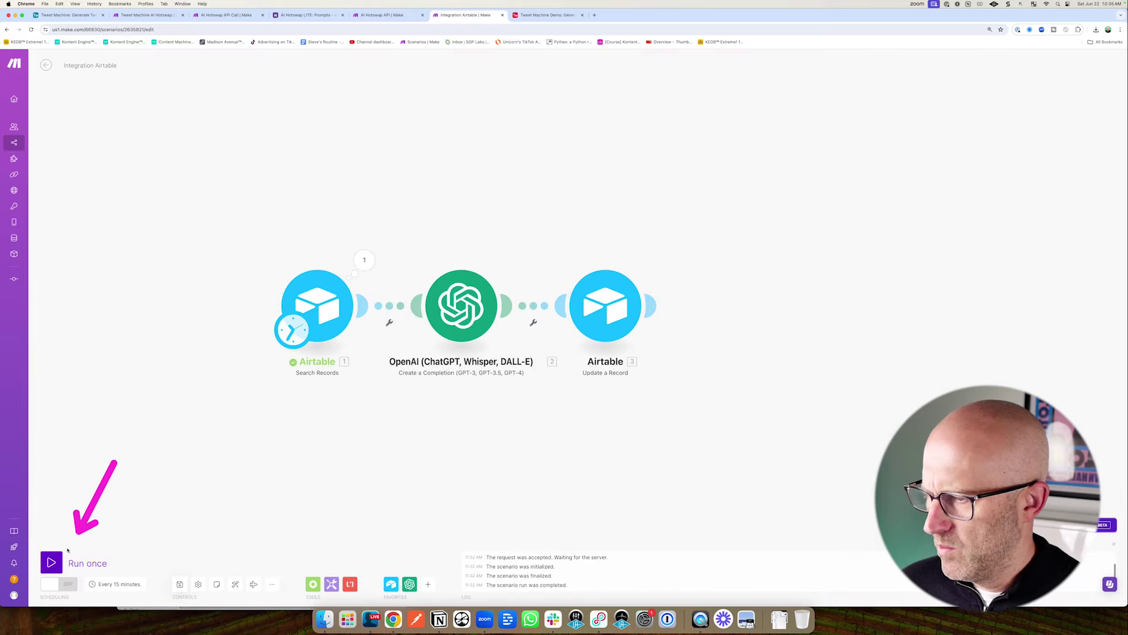
pyautogui.click(51, 563)
pyautogui.moveTo(538, 168); pyautogui.dragTo(498, 230)
pyautogui.moveTo(582, 174)
pyautogui.mouseDown()
pyautogui.moveTo(624, 231)
pyautogui.moveTo(675, 231)
pyautogui.moveTo(580, 239)
pyautogui.mouseUp()
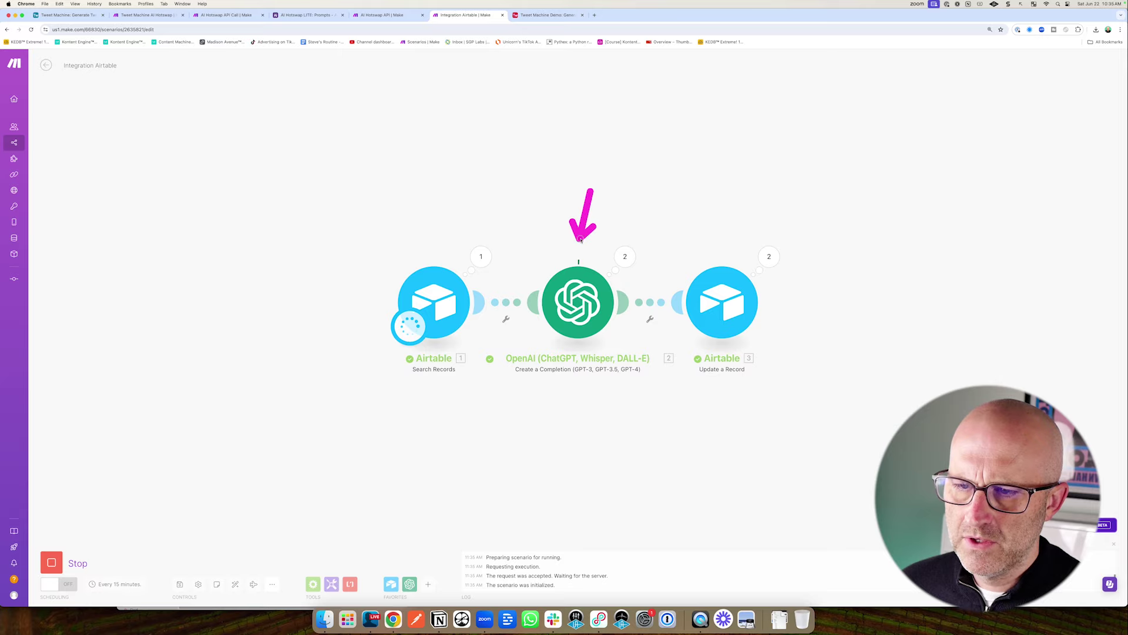
# - Switch to the Airtable base and read through the generated tweets, expanding the Tweets cell for Zapier vs Make.com
pyautogui.hotkey('ctrl', 'Tab')
pyautogui.moveTo(652, 252); pyautogui.dragTo(551, 195)
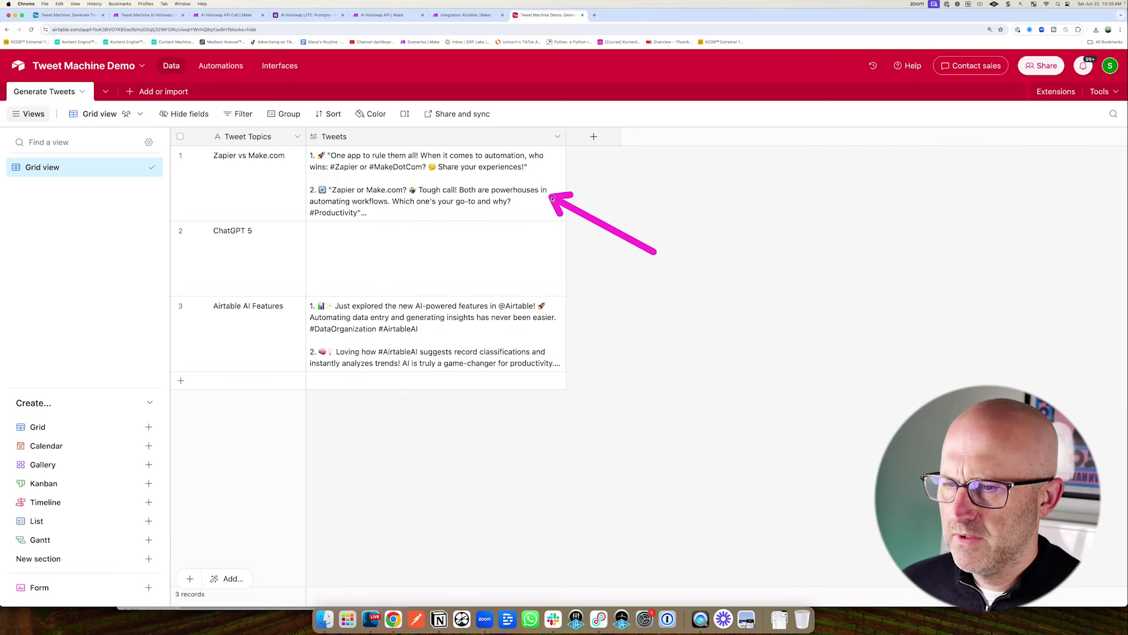
pyautogui.moveTo(647, 267); pyautogui.dragTo(502, 322)
pyautogui.click(513, 180)
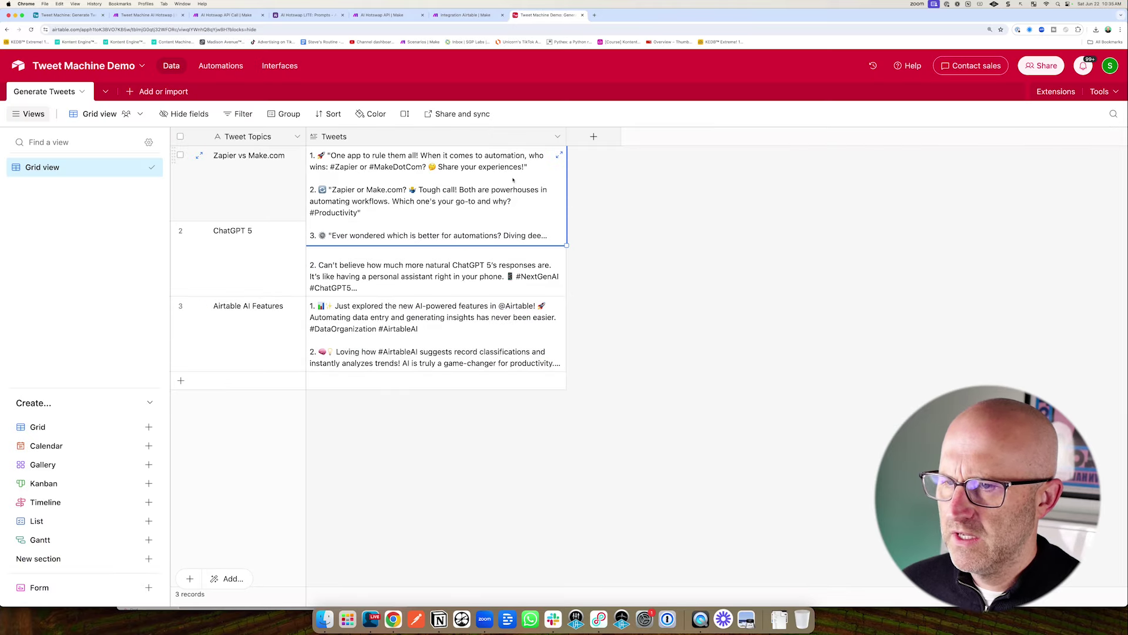
pyautogui.click(557, 157)
pyautogui.moveTo(476, 219); pyautogui.dragTo(566, 199)
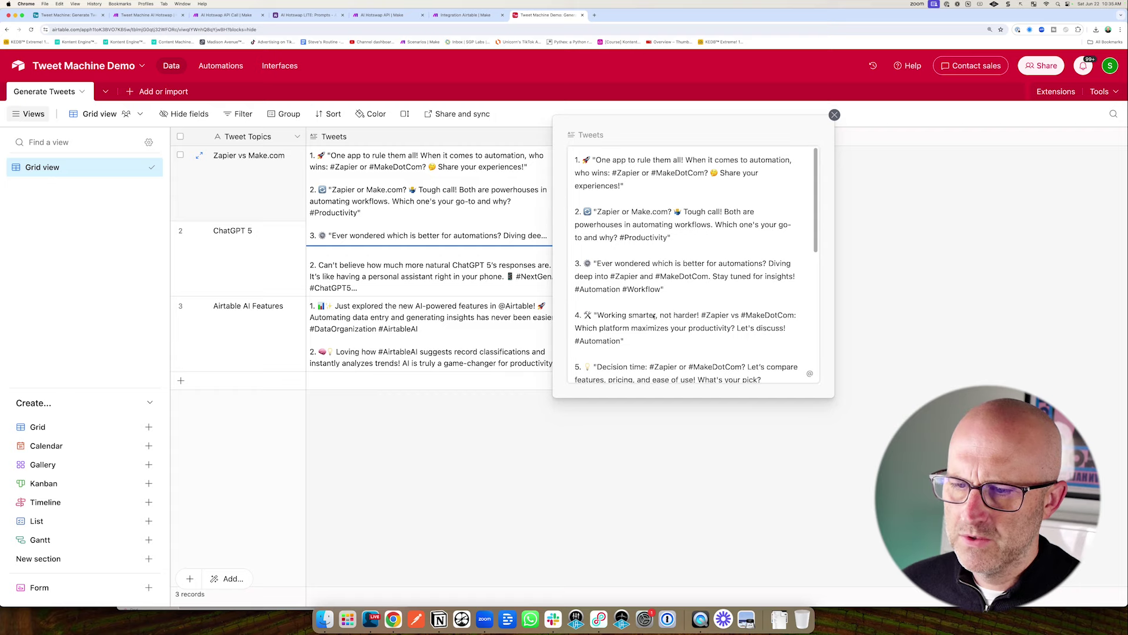
pyautogui.scroll(-10, 651, 310)
pyautogui.scroll(-1, 651, 310)
pyautogui.moveTo(676, 274); pyautogui.dragTo(557, 294)
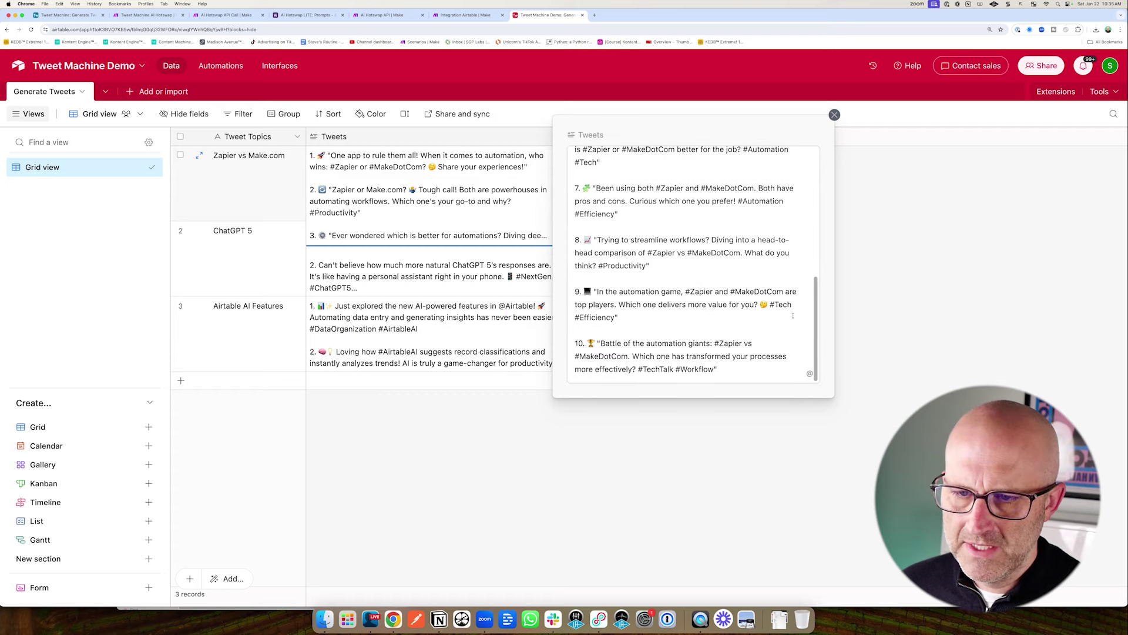
# - Return to Make and bring up the AI Hotswap API scenario
pyautogui.hotkey('ctrl', 'shift', 'Tab')
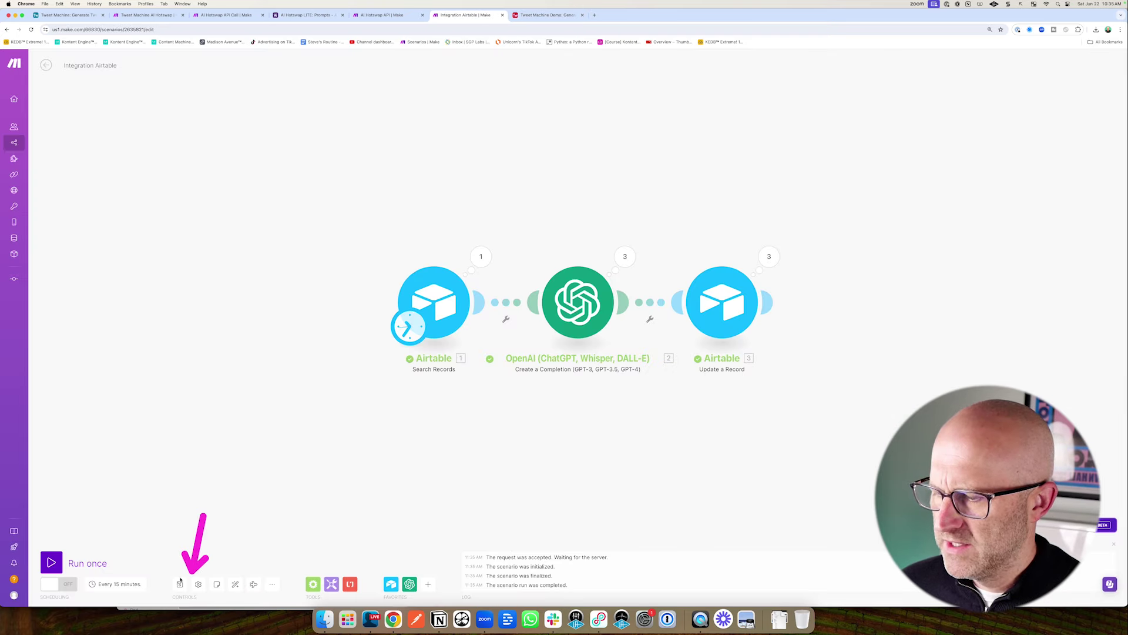
pyautogui.hotkey('ctrl', 'shift', 'Tab')
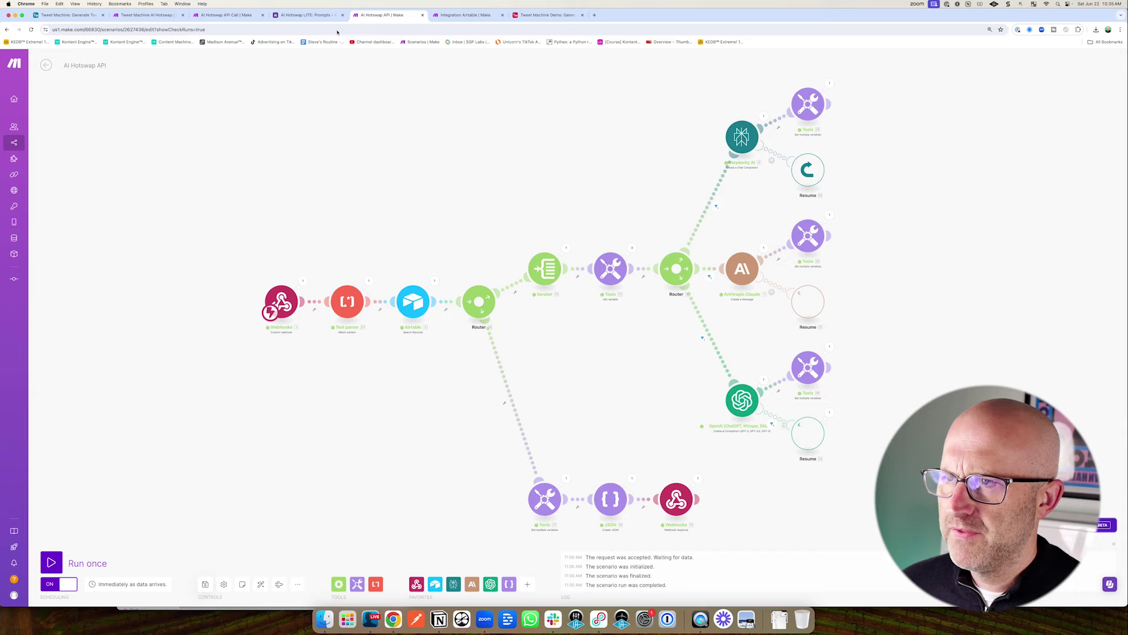
# - Review the Prompts table in the AI Hotswap LITE base, then compare the Integration Airtable and AI Hotswap API scenarios in Make
pyautogui.click(308, 16)
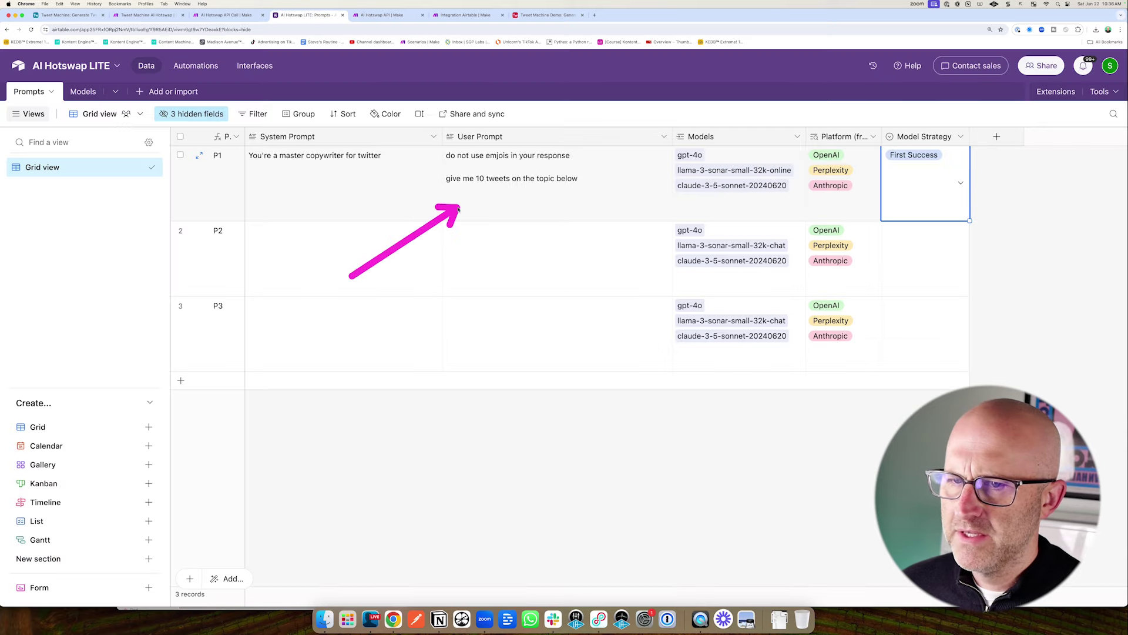
pyautogui.hotkey('ctrl', 'Tab')
pyautogui.hotkey('ctrl', 'Tab')
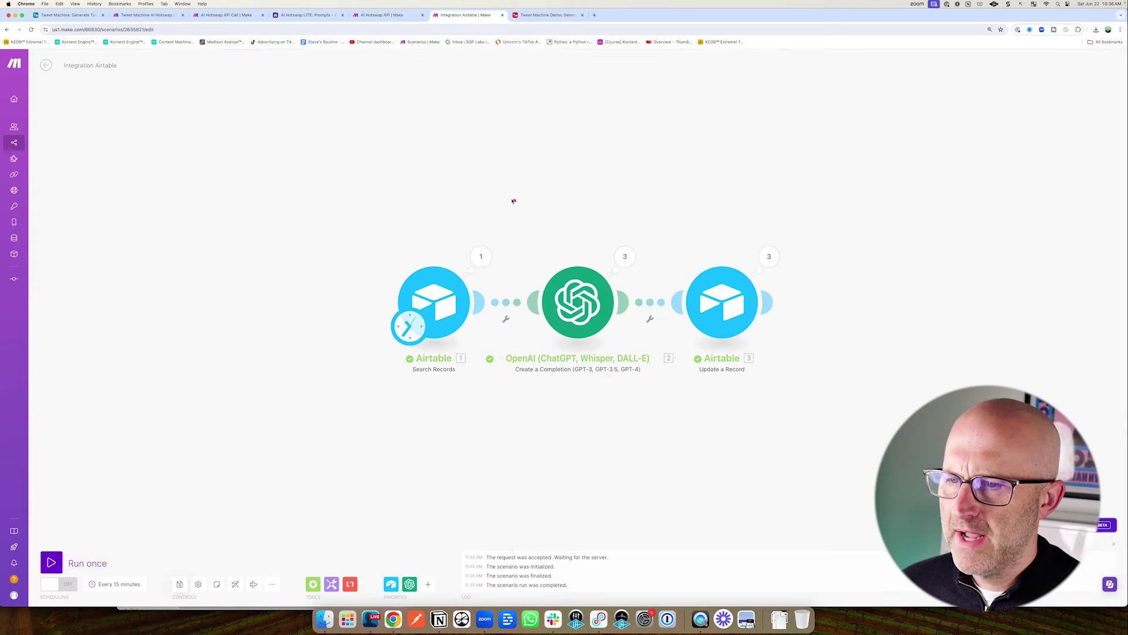
pyautogui.moveTo(490, 196); pyautogui.dragTo(553, 251)
pyautogui.hotkey('ctrl', 'shift', 'Tab')
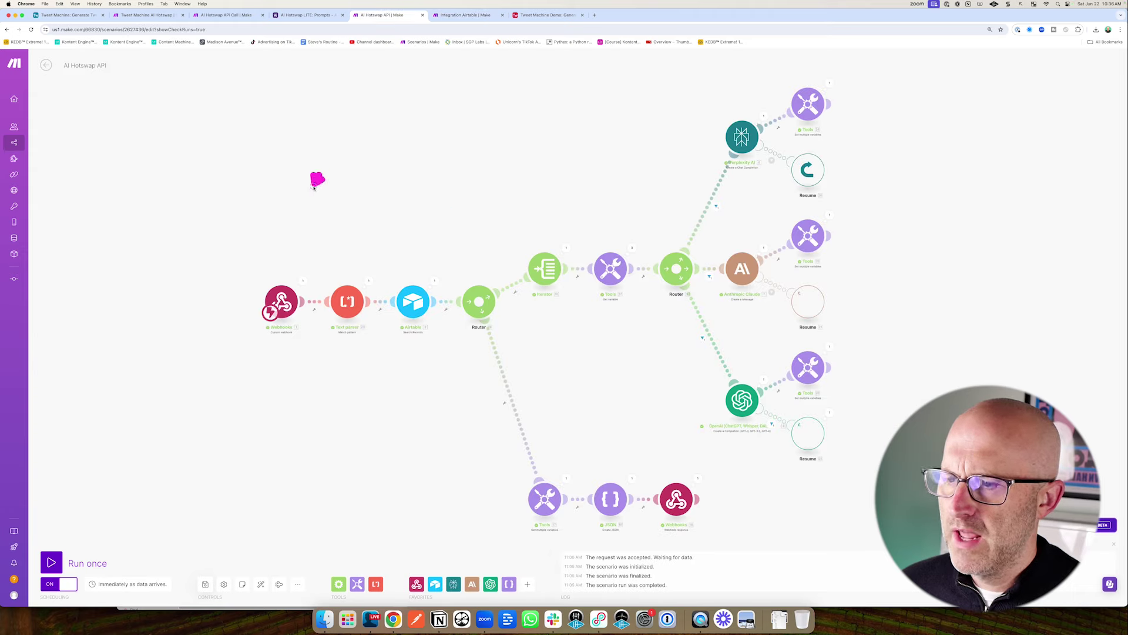
pyautogui.moveTo(313, 186); pyautogui.dragTo(287, 265)
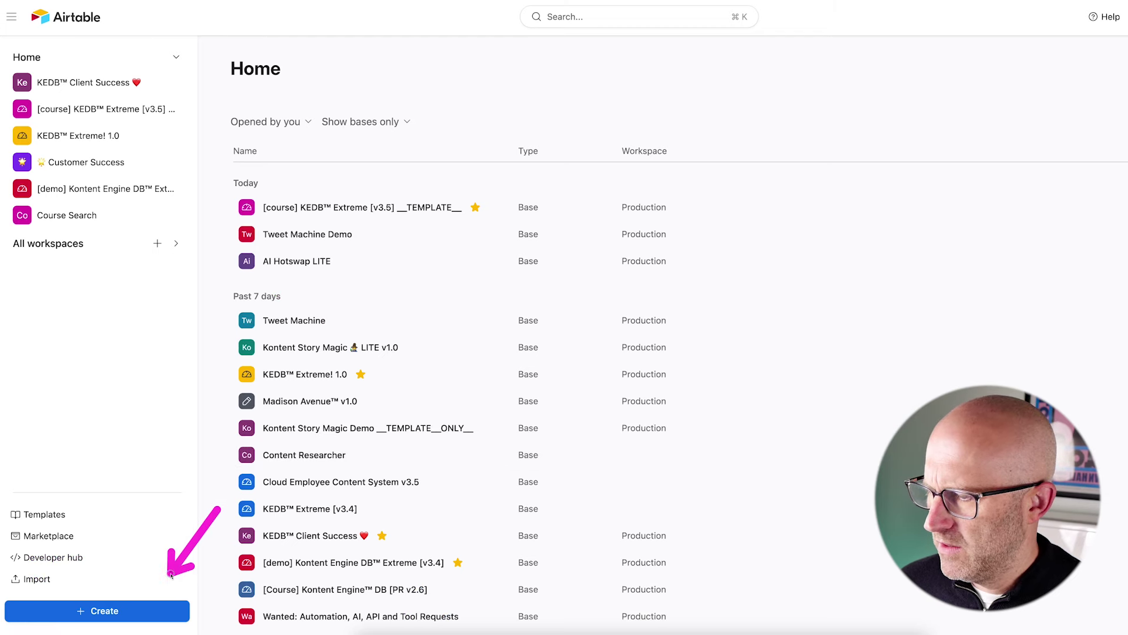
# - Create an Airtable base from scratch in the Production workspace, name it AI Hotswap Demo and colour it blue
pyautogui.click(105, 613)
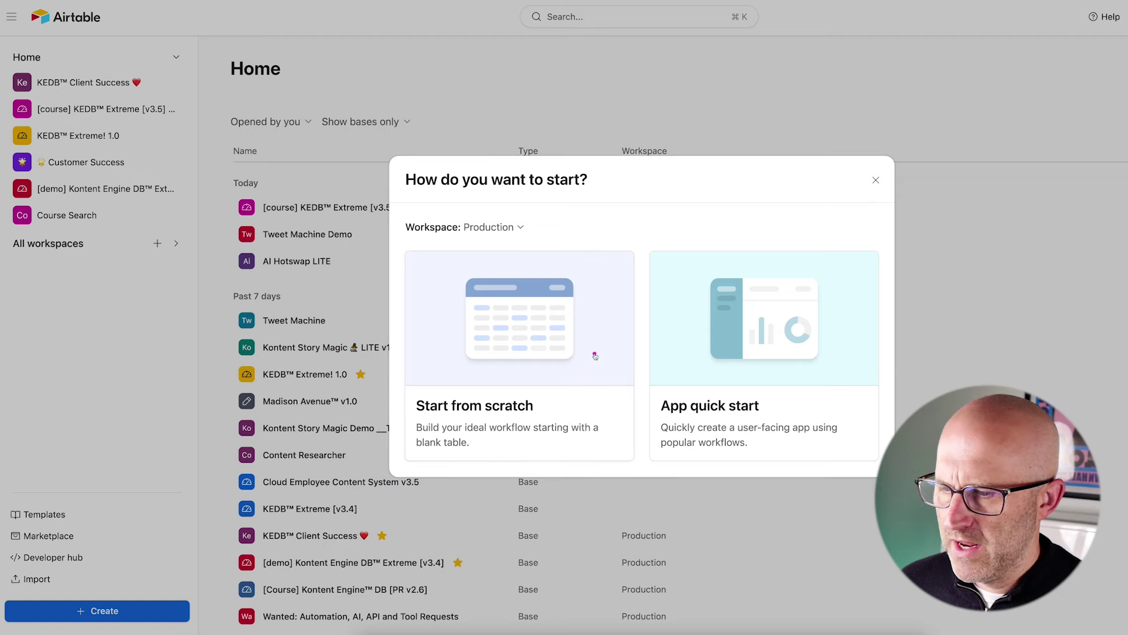
pyautogui.click(481, 416)
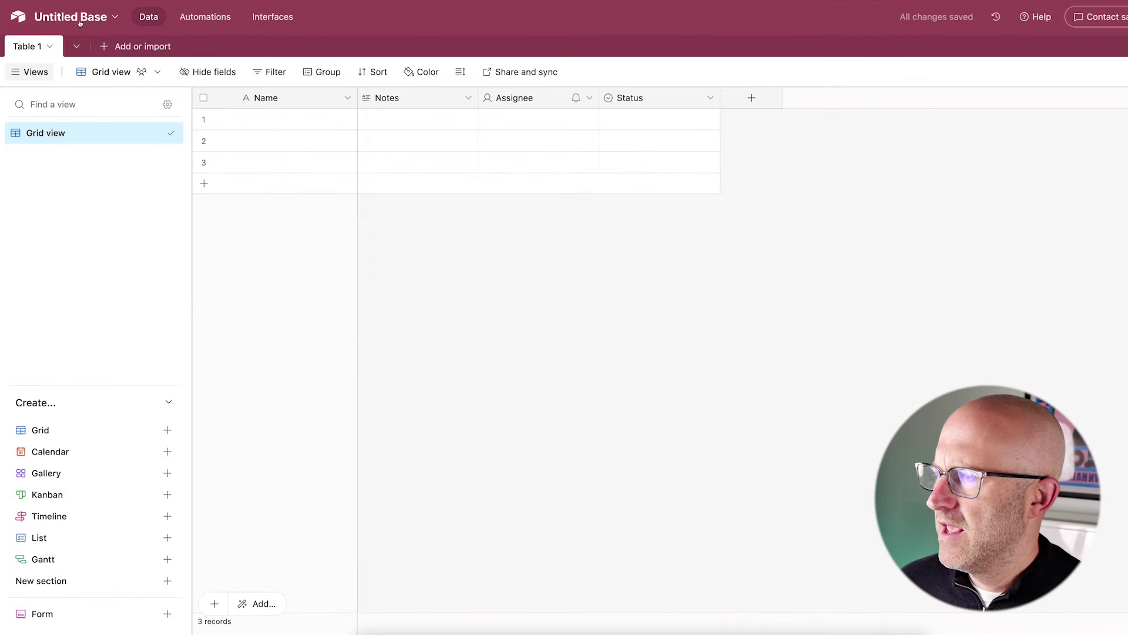
pyautogui.click(109, 17)
pyautogui.write('AI Hotswap Demo')
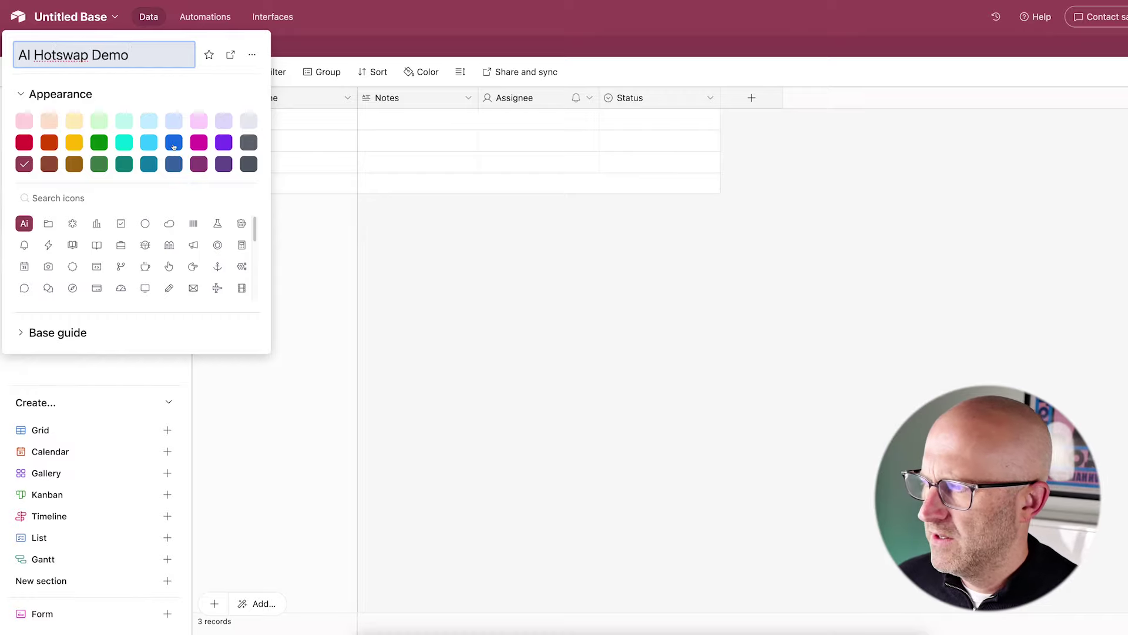
pyautogui.click(174, 142)
pyautogui.click(353, 111)
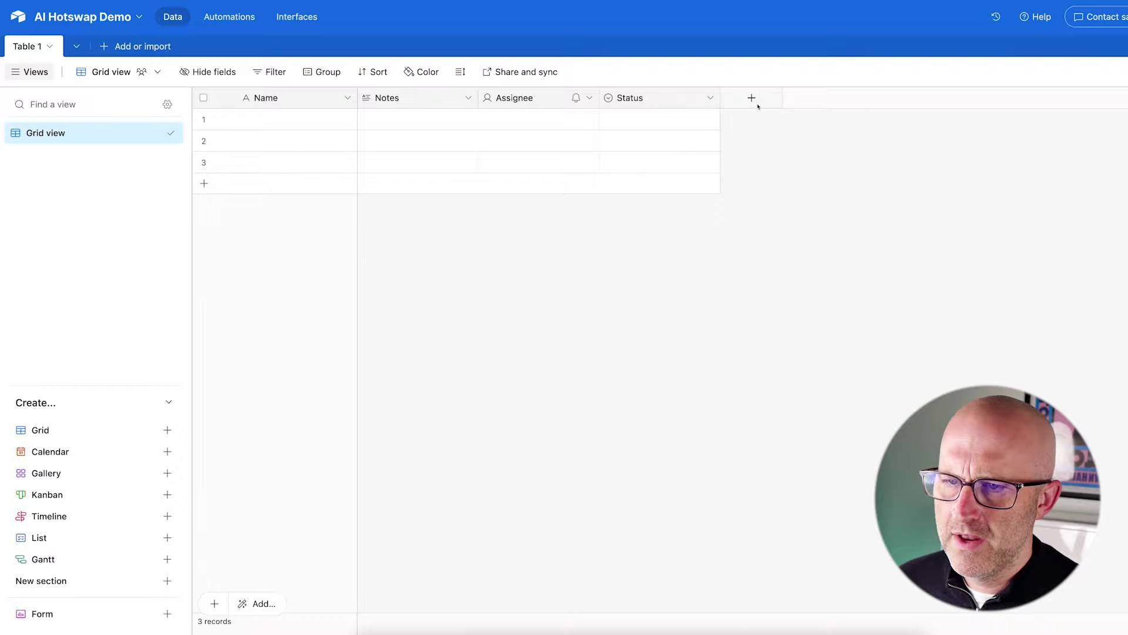
# - Add an Autonumber field named ID to Table 1
pyautogui.click(752, 100)
pyautogui.write('ID')
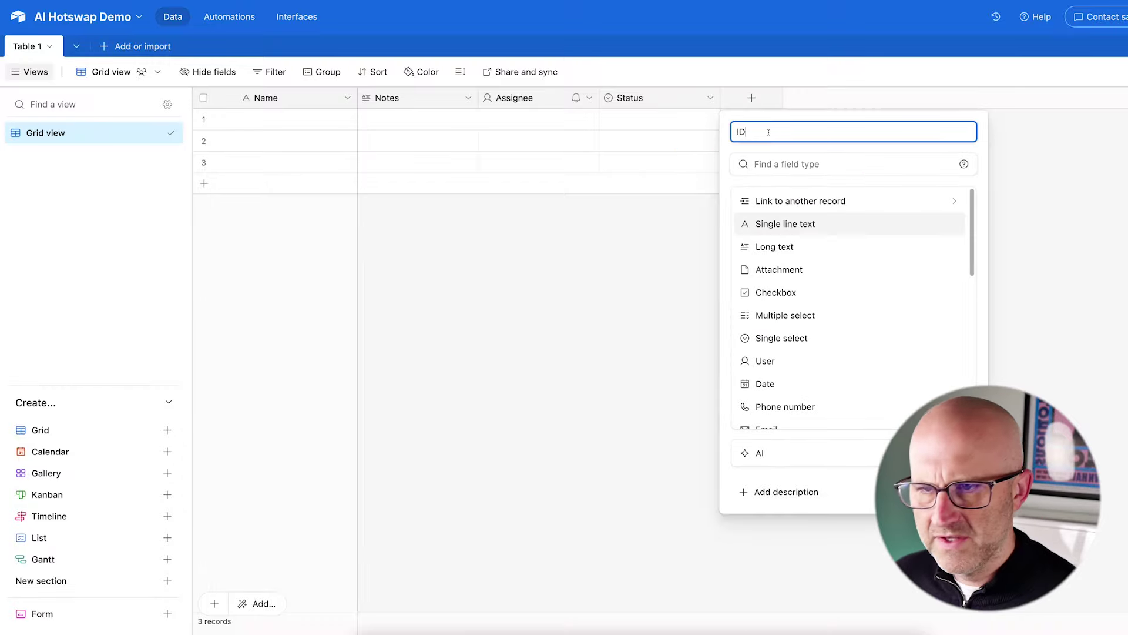
pyautogui.scroll(-6, 882, 329)
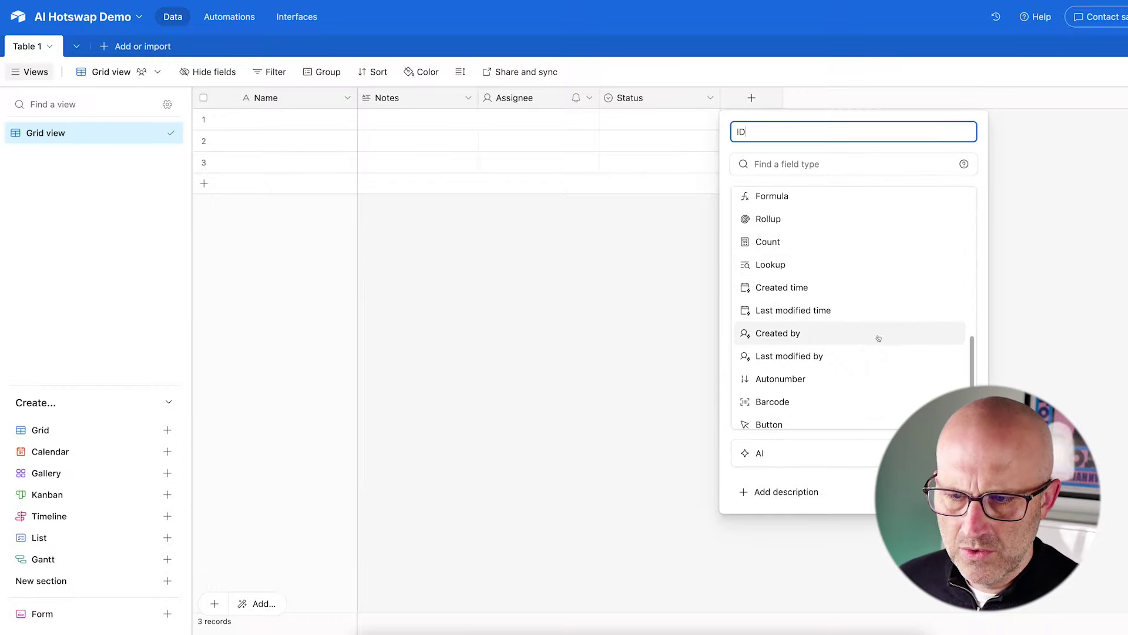
pyautogui.click(804, 378)
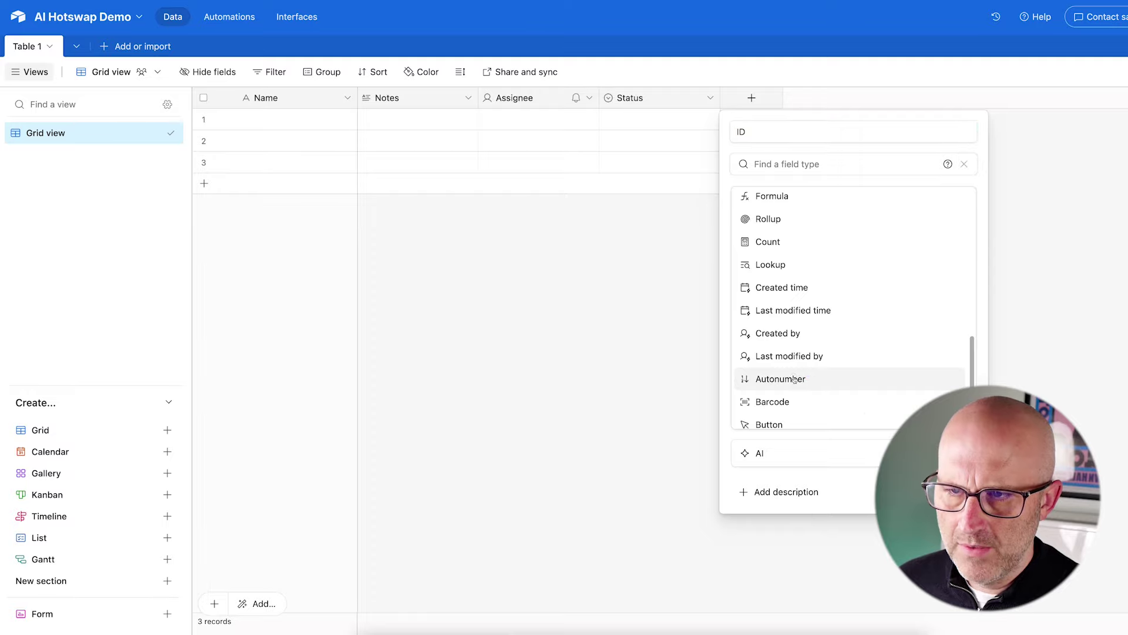
pyautogui.click(943, 237)
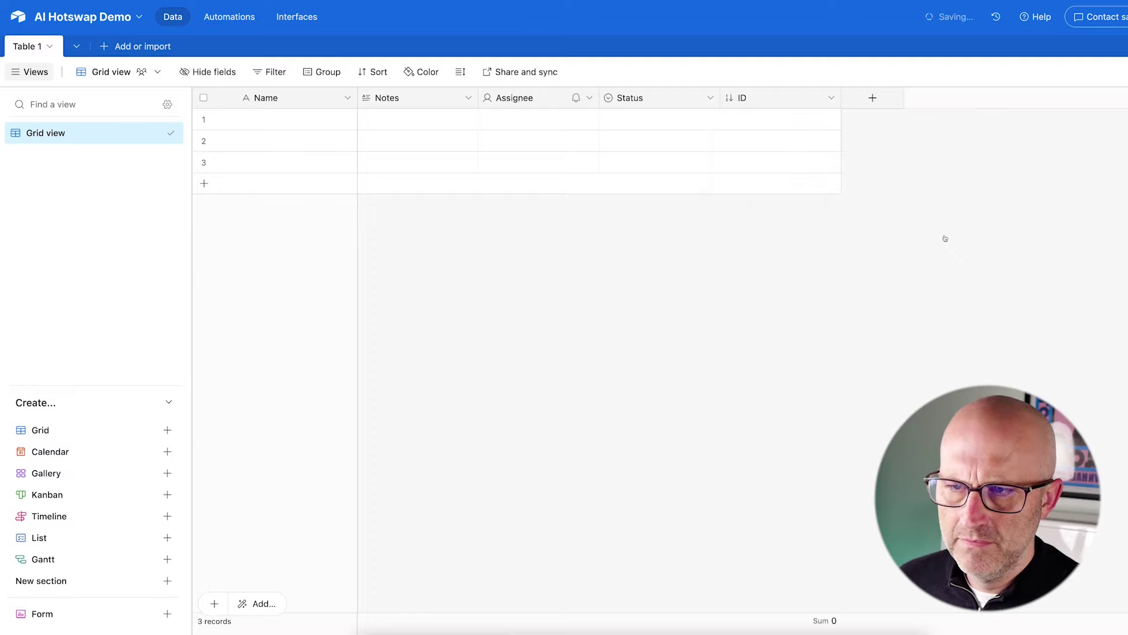
# - Rename the primary Name field to Prompt ID and make it a Formula field with the formula "P"&ID
pyautogui.click(347, 97)
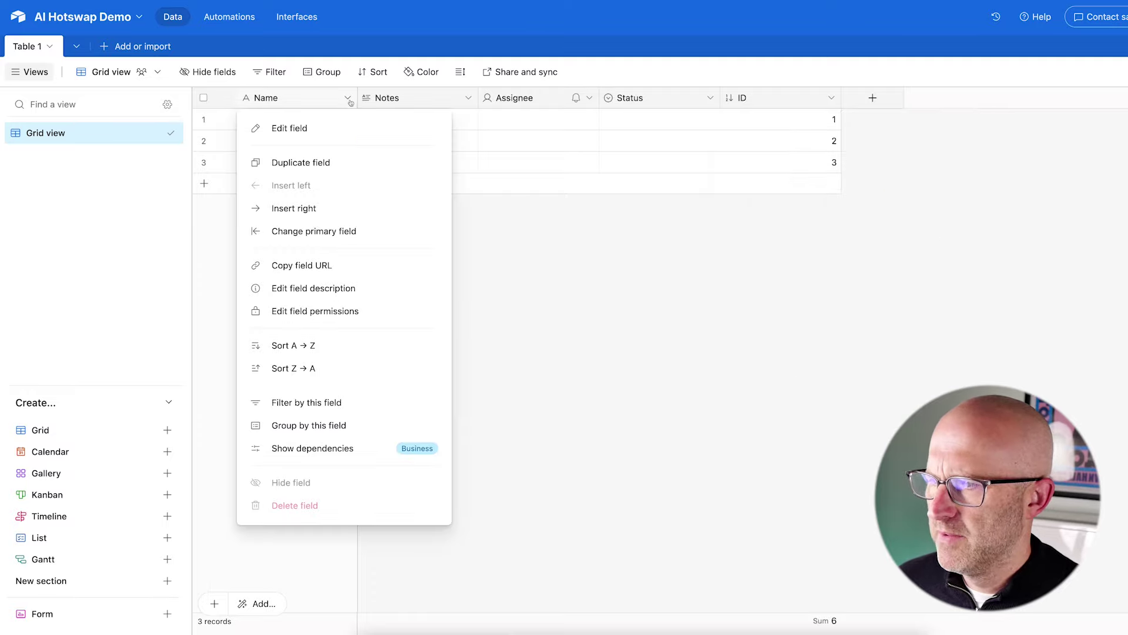
pyautogui.click(289, 128)
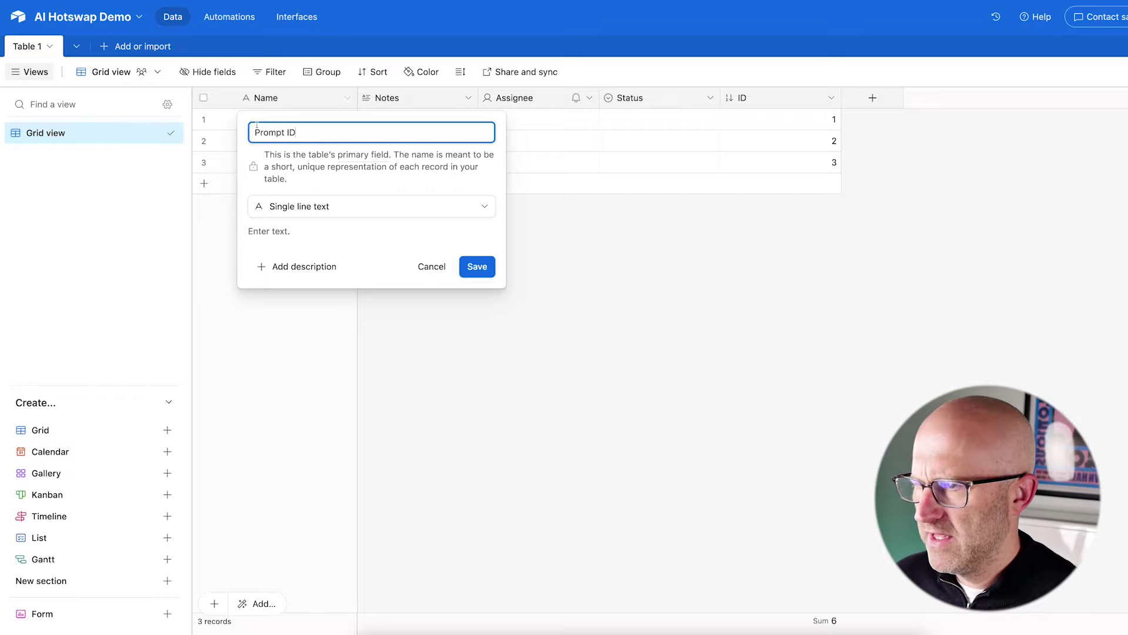
pyautogui.write('Prompt ID')
pyautogui.click(335, 206)
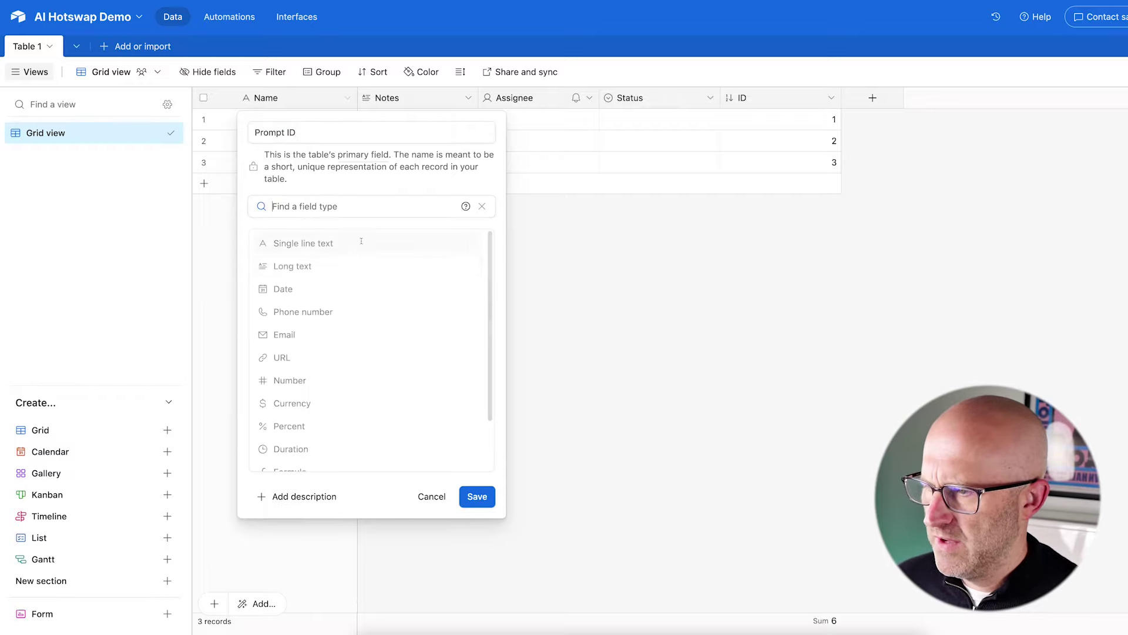
pyautogui.scroll(-1, 370, 305)
pyautogui.scroll(-1, 369, 305)
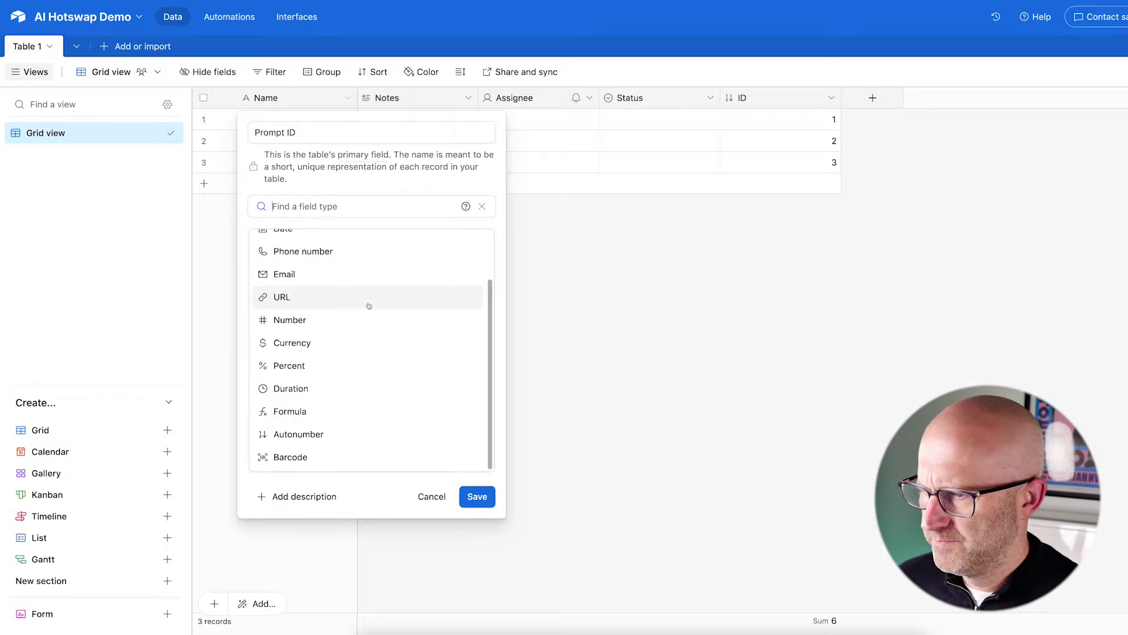
pyautogui.click(300, 411)
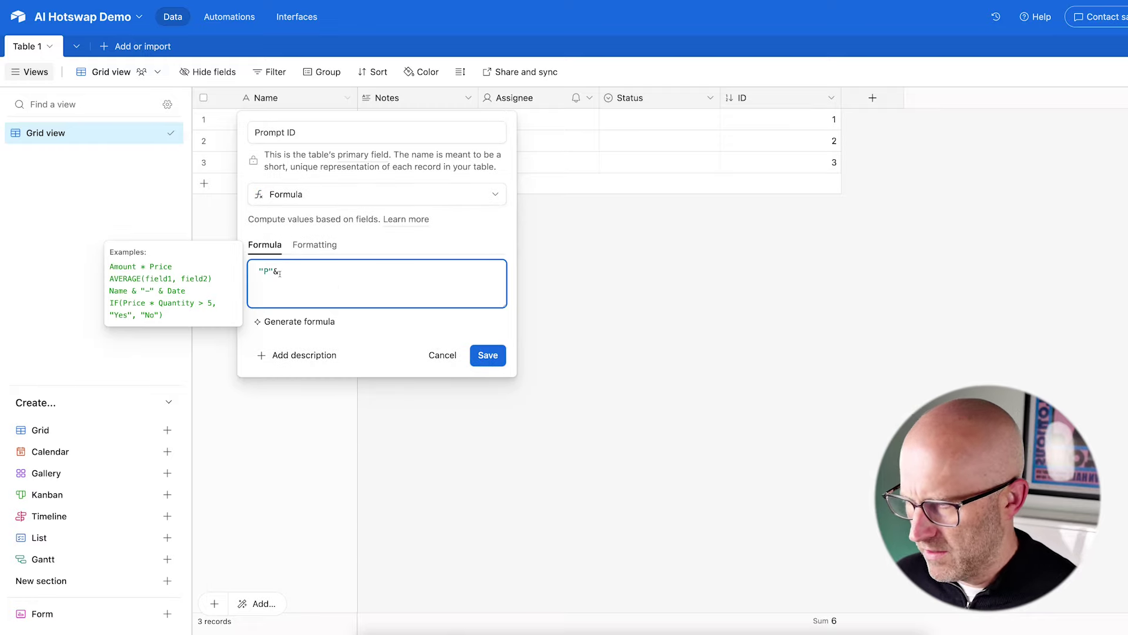
pyautogui.write('"P"&')
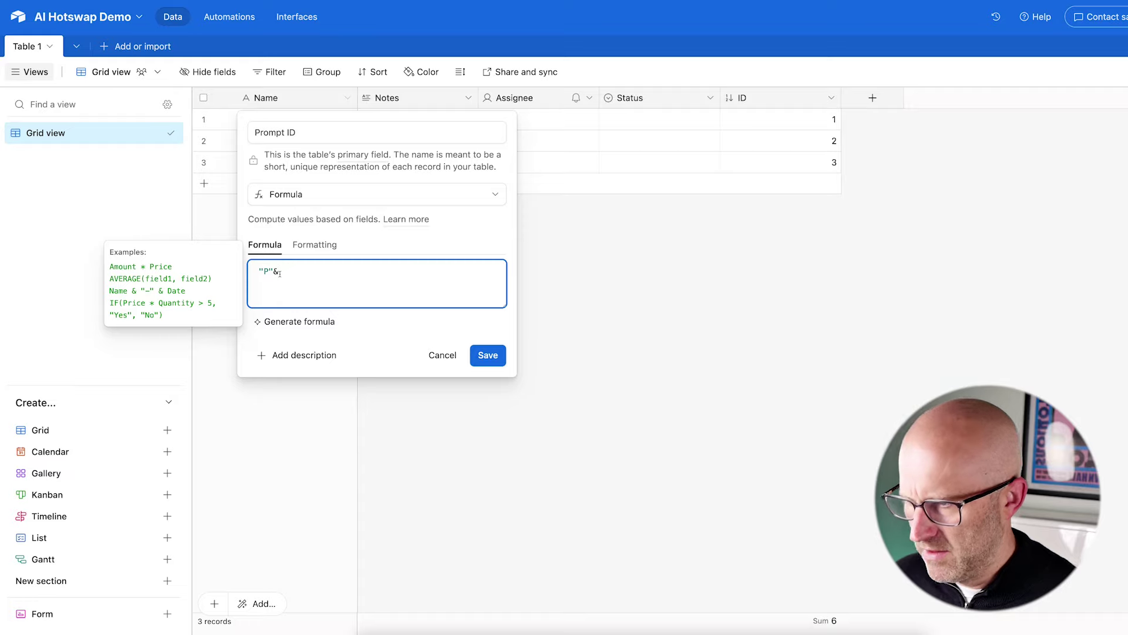
pyautogui.write('ID')
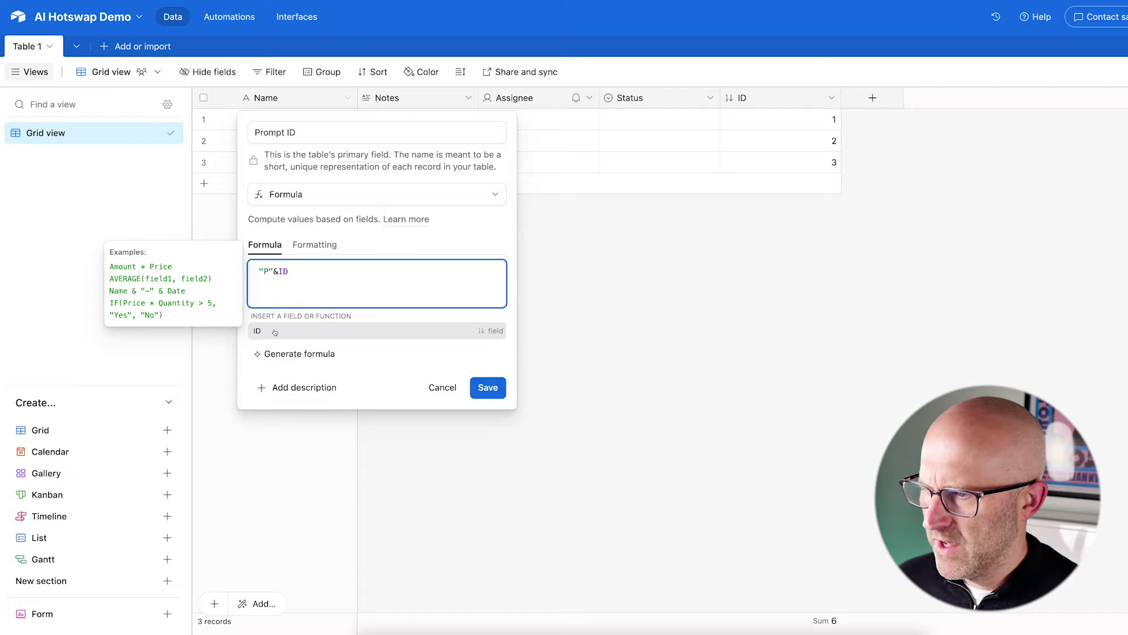
pyautogui.click(454, 331)
pyautogui.click(487, 354)
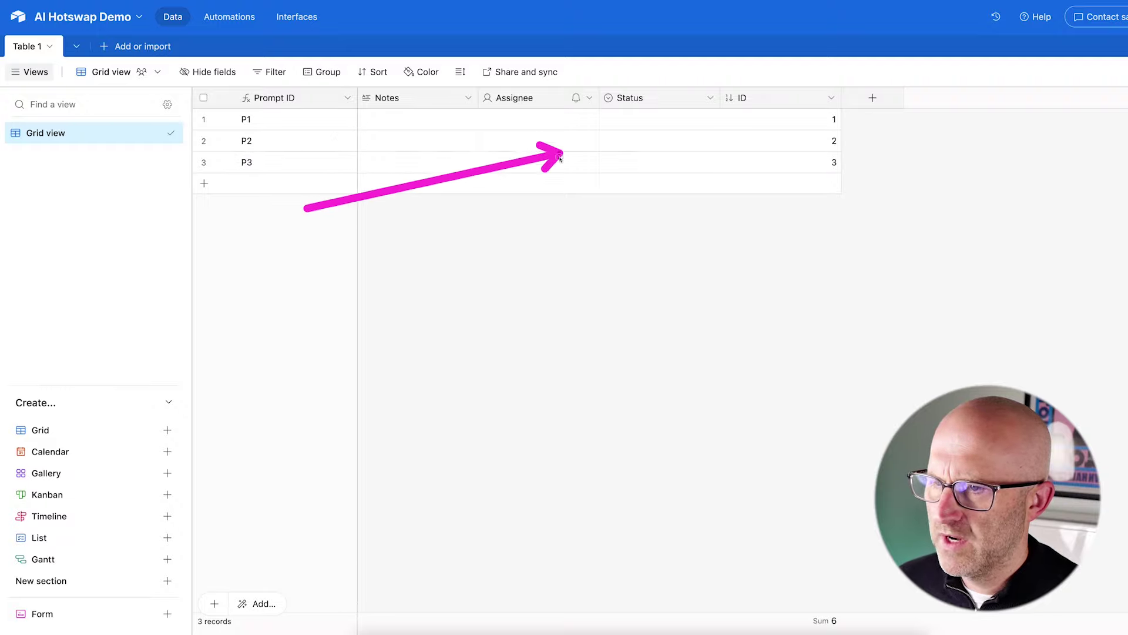
# - Narrow the Prompt ID column to fit its short values and hide the ID field
pyautogui.moveTo(357, 97); pyautogui.dragTo(278, 100)
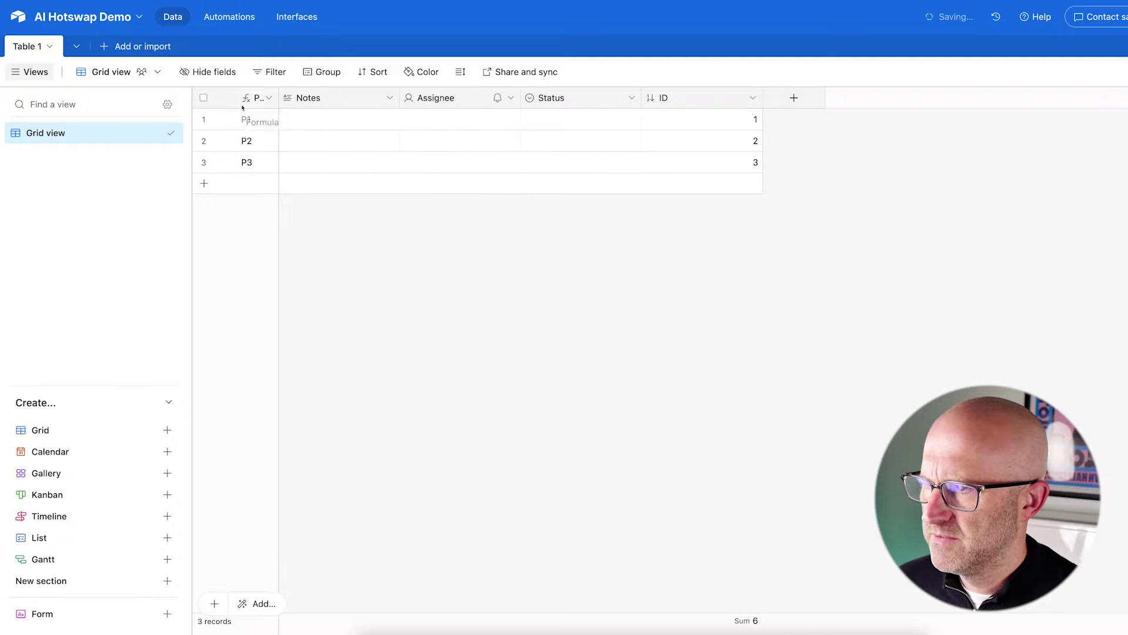
pyautogui.click(753, 98)
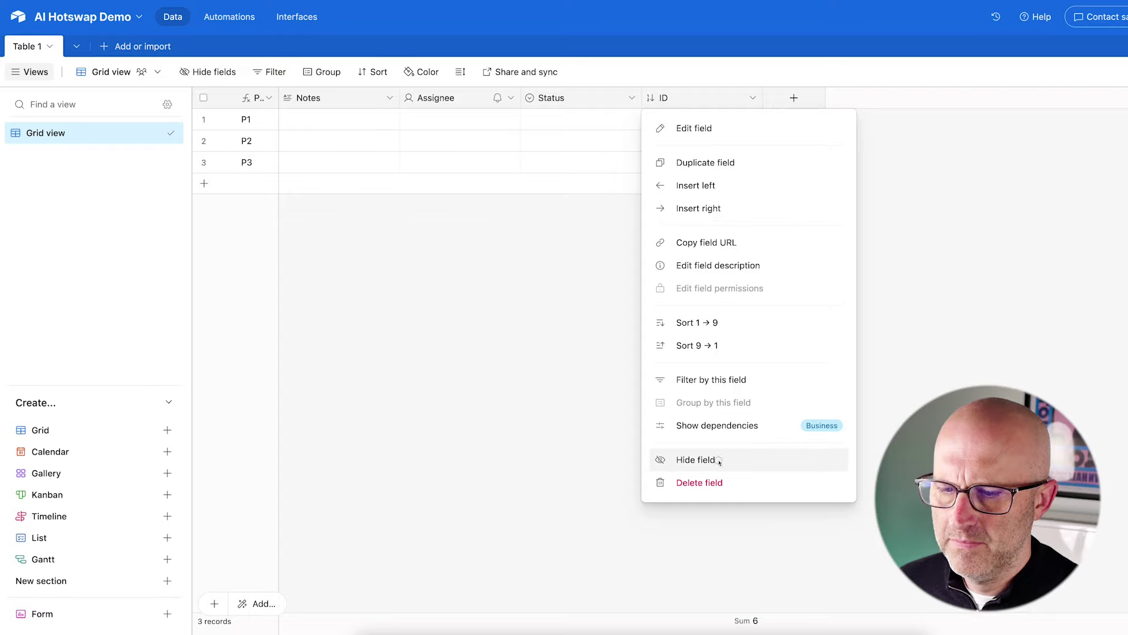
pyautogui.click(727, 459)
# - Rename the Notes field to System Prompt, keeping its Long text type
pyautogui.click(389, 97)
pyautogui.click(367, 124)
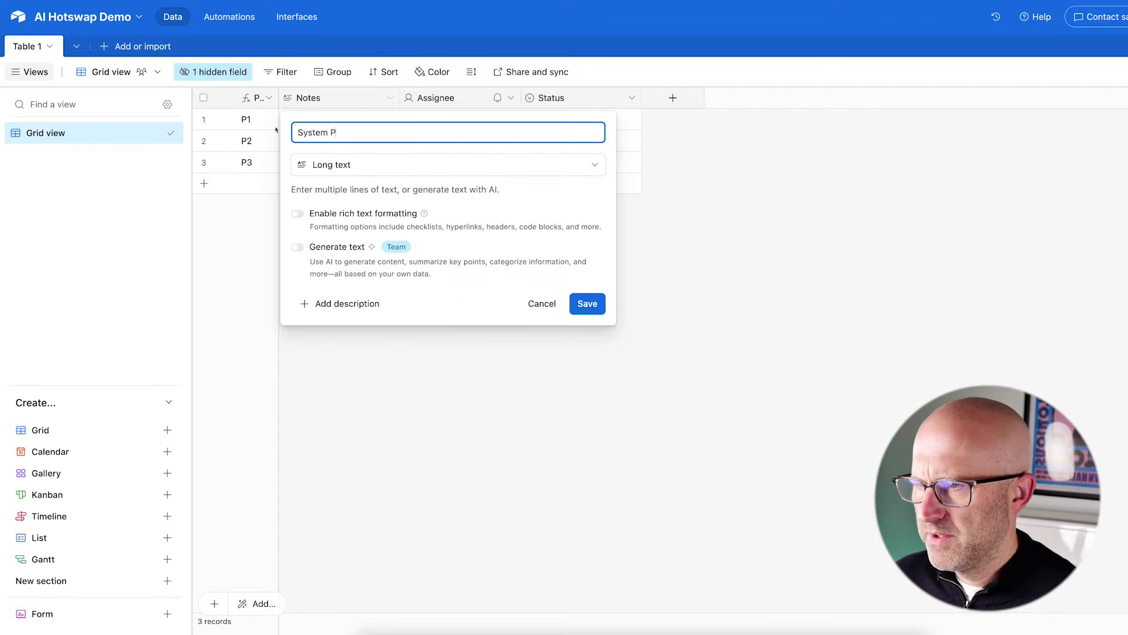
pyautogui.write('System Prompt')
pyautogui.press('Return')
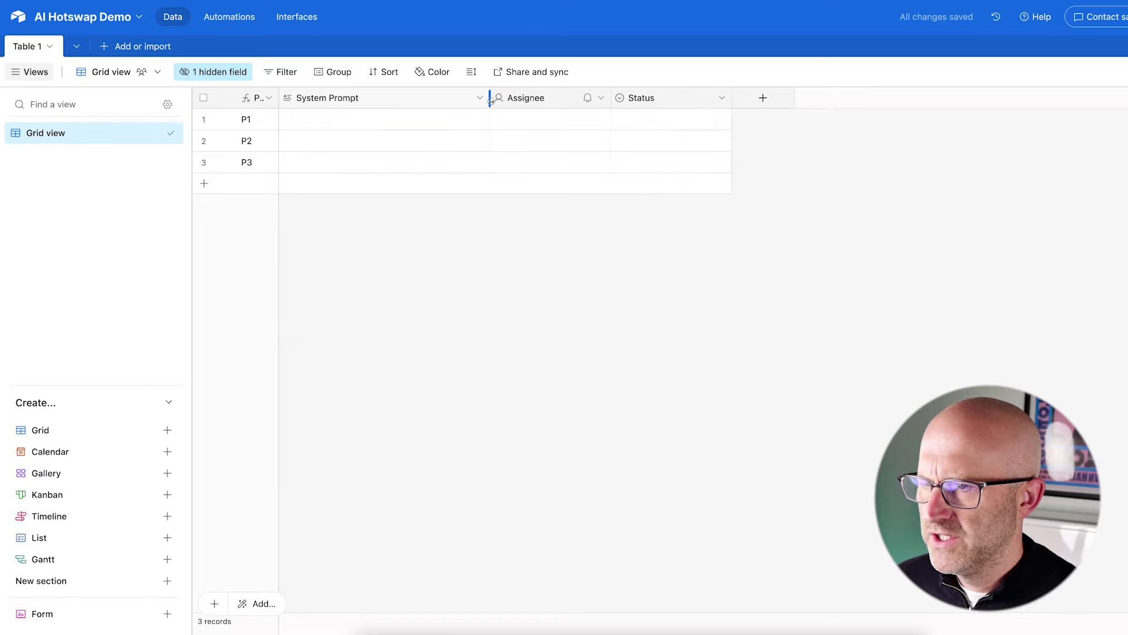
# - Rename the Assignee field to User Prompt and change its type to Long text
pyautogui.click(601, 98)
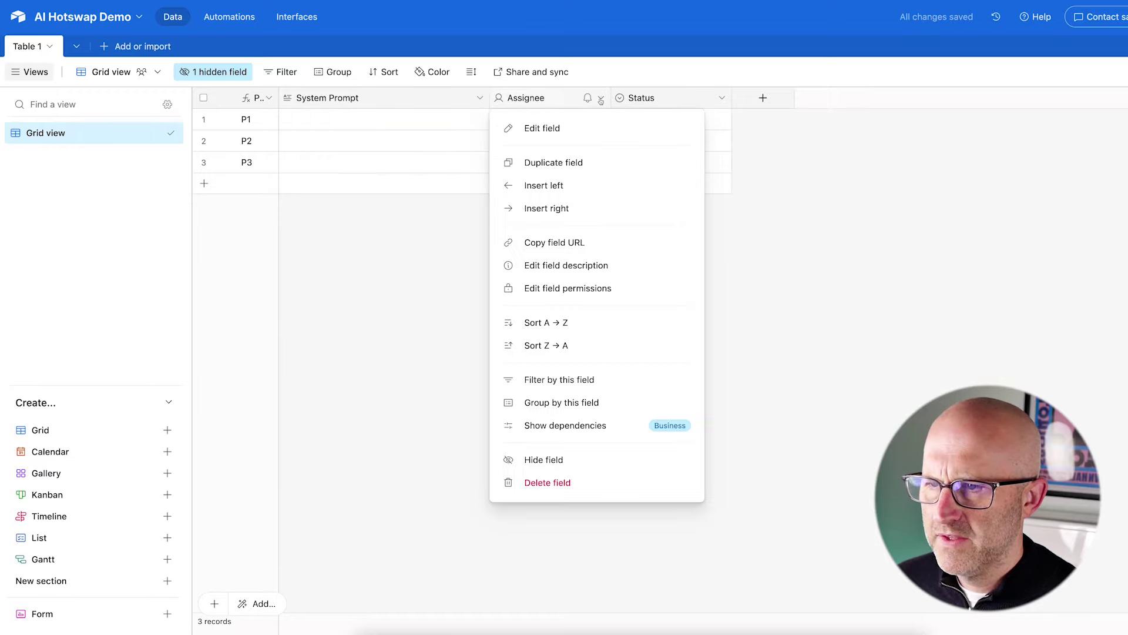
pyautogui.click(583, 129)
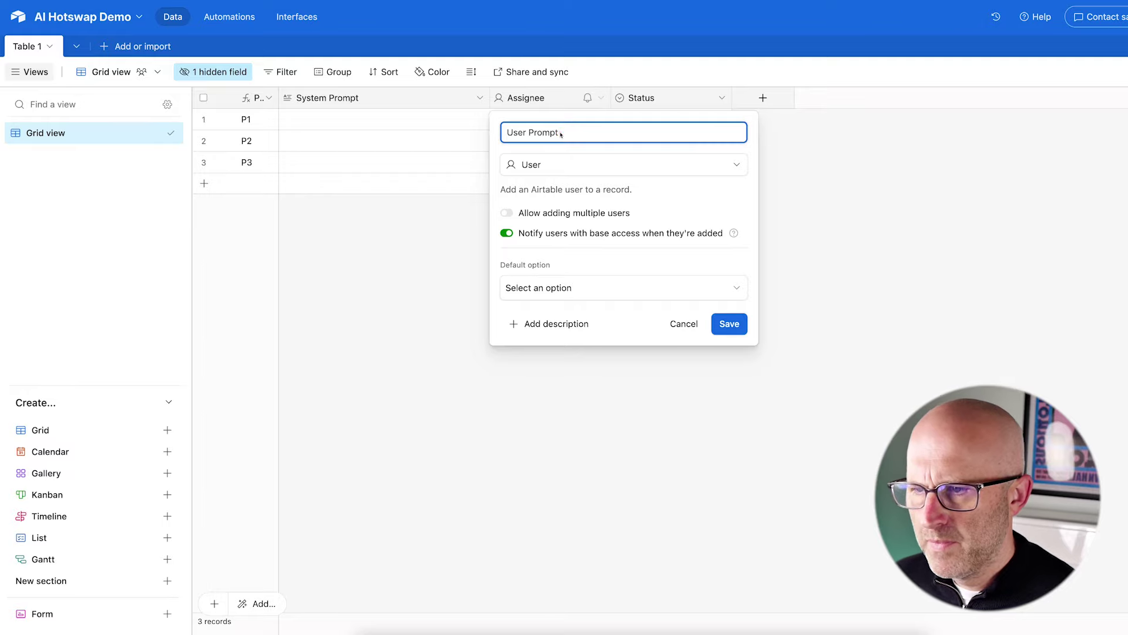
pyautogui.click(543, 171)
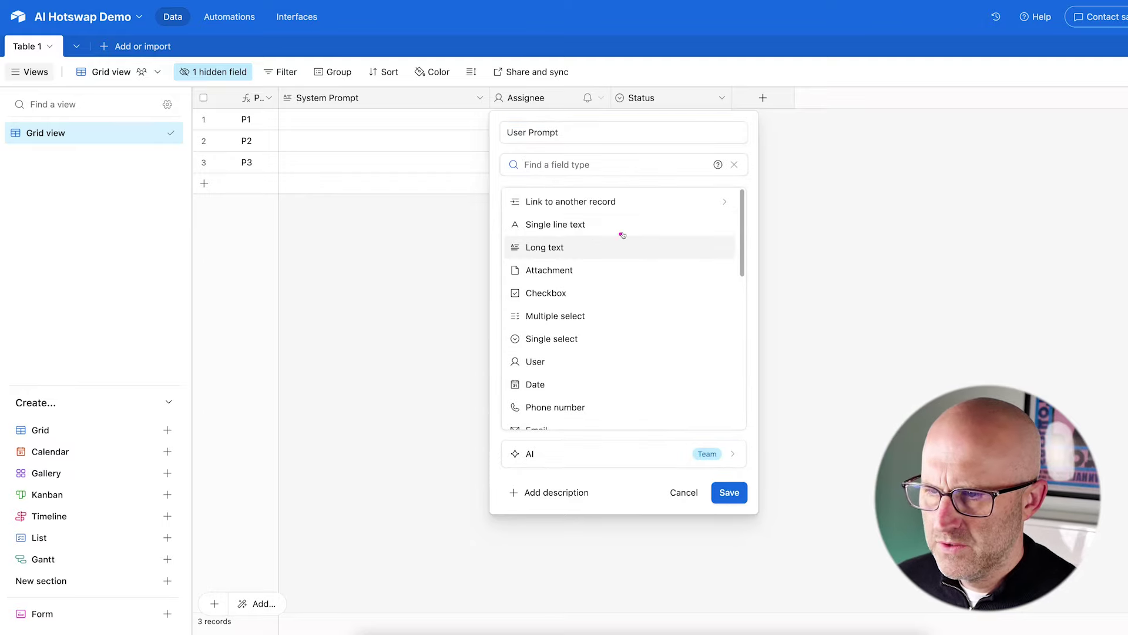
pyautogui.click(587, 247)
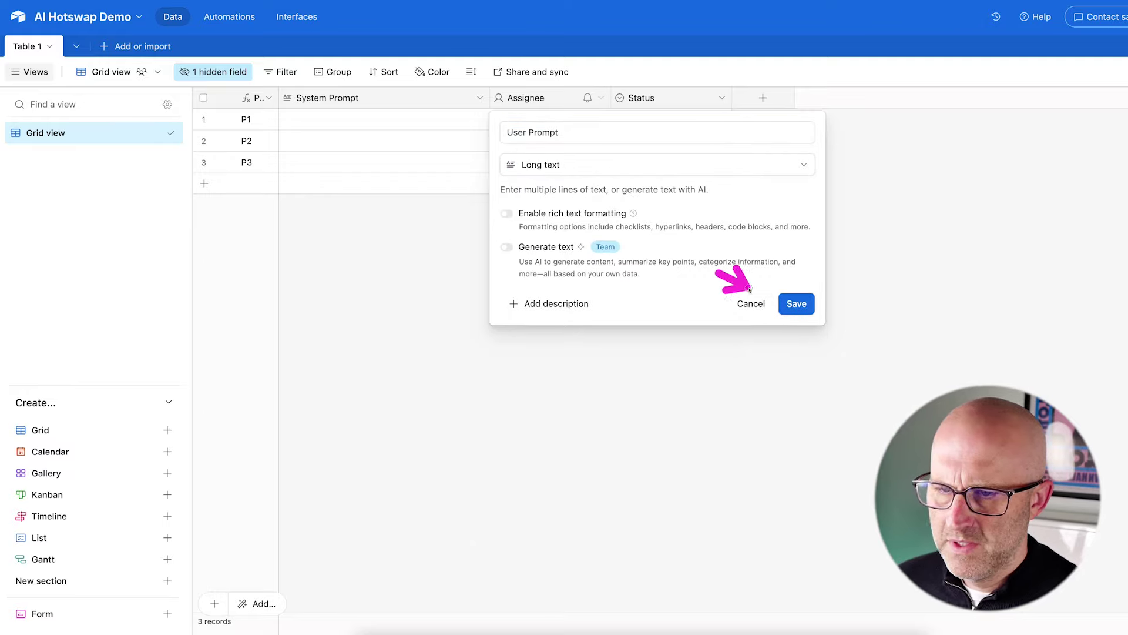
pyautogui.click(799, 309)
# - Set the grid's row height to Extra Tall and delete the Status field
pyautogui.click(471, 72)
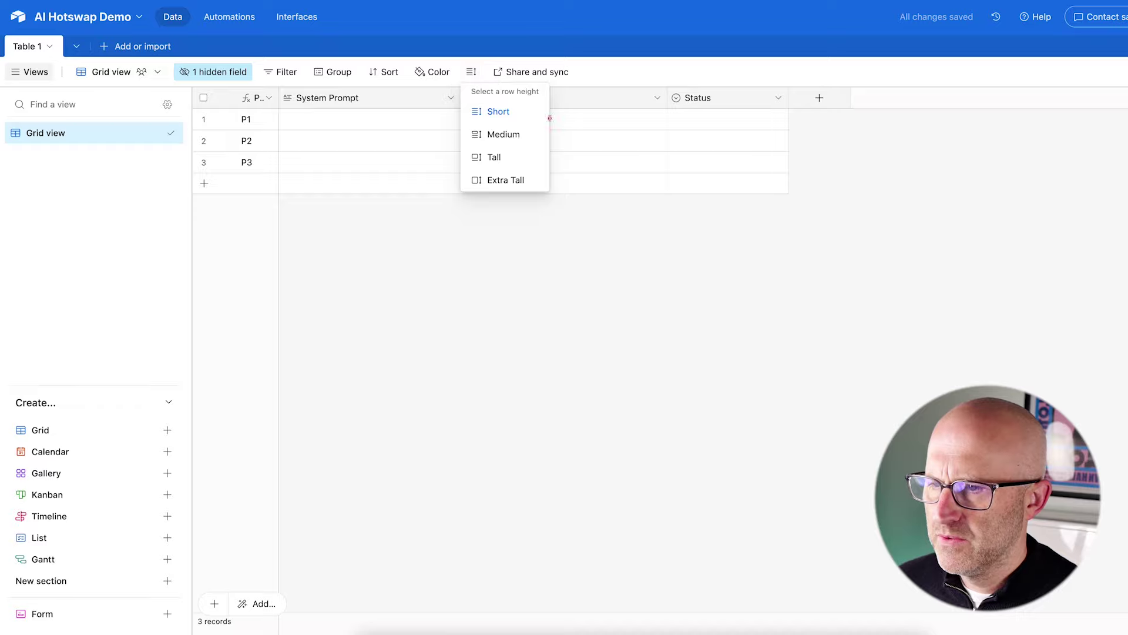
pyautogui.click(505, 180)
pyautogui.click(778, 98)
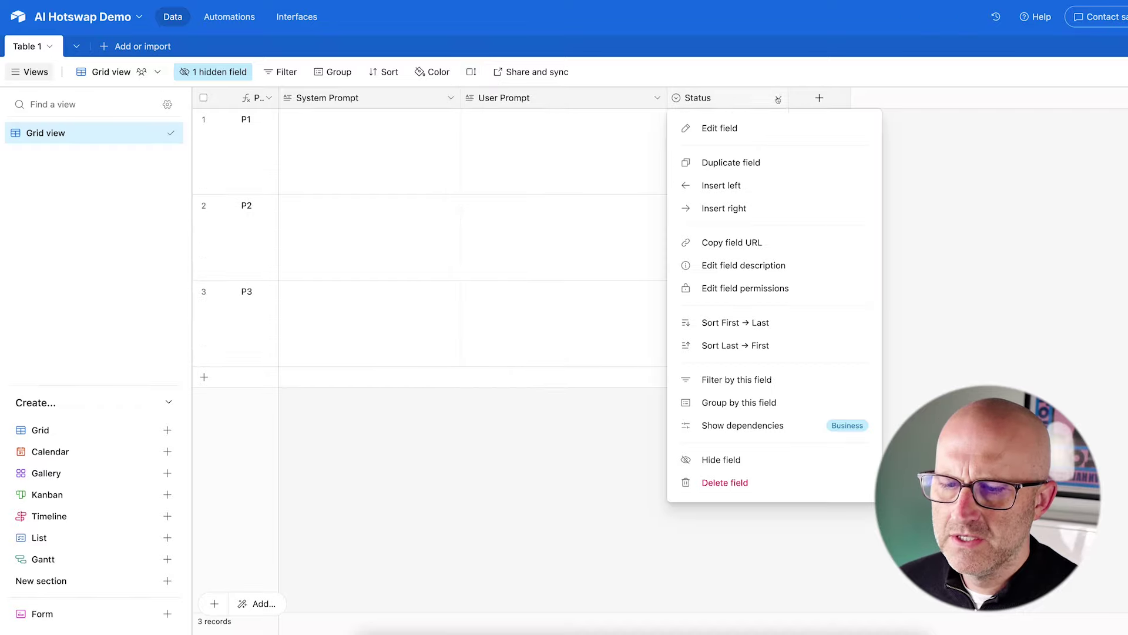
pyautogui.click(713, 482)
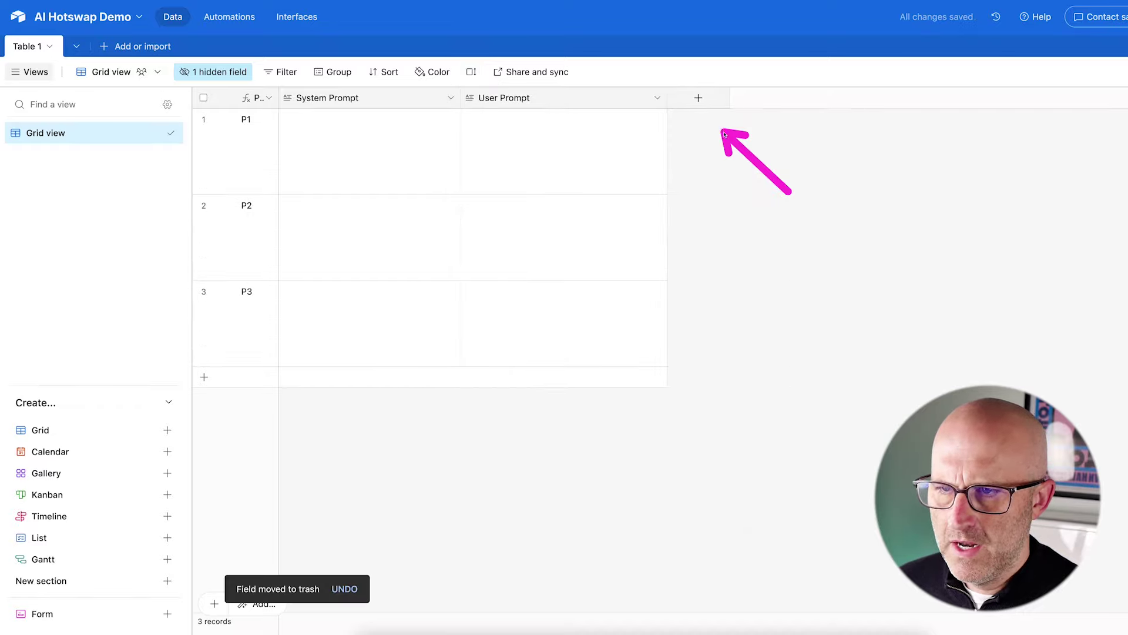
# - Add a field named Models that links to a new table, also named Models
pyautogui.click(698, 98)
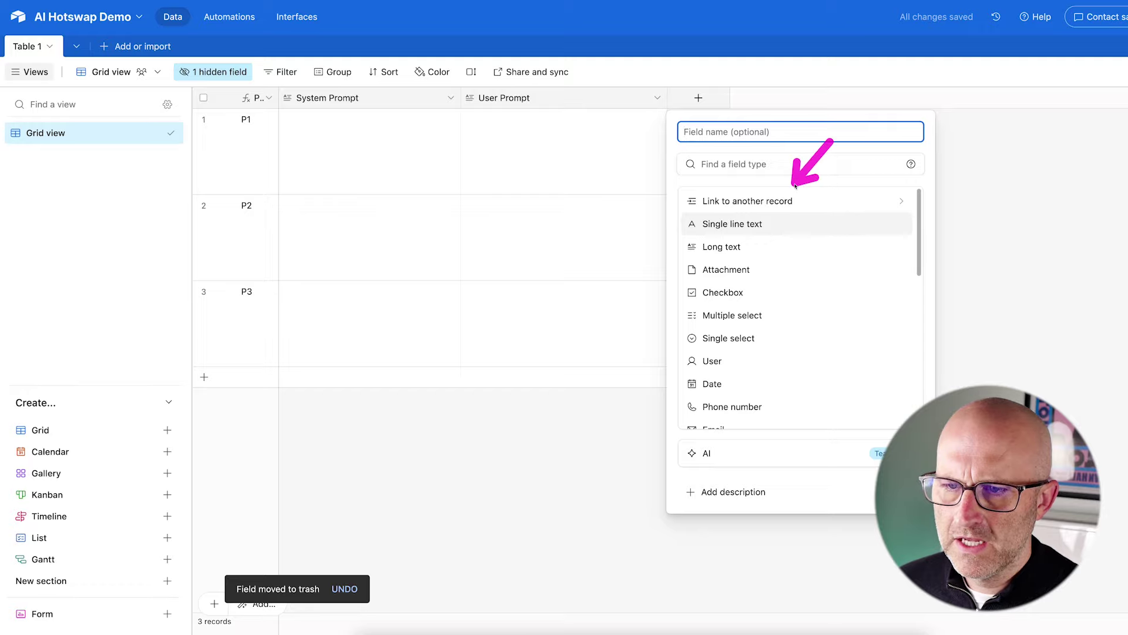
pyautogui.click(785, 201)
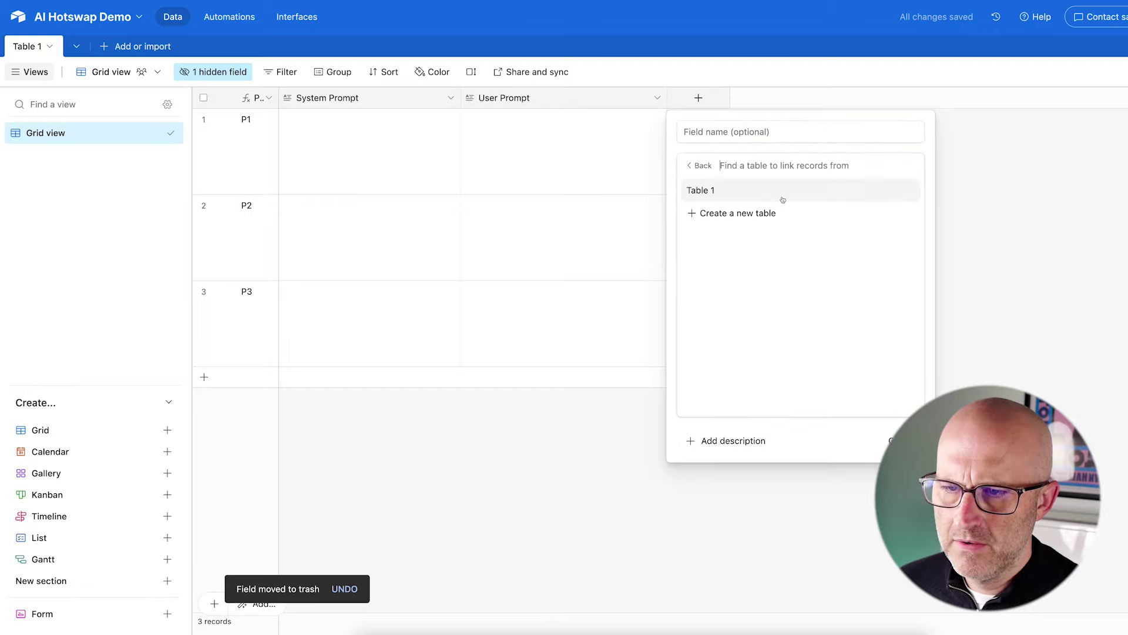
pyautogui.click(728, 215)
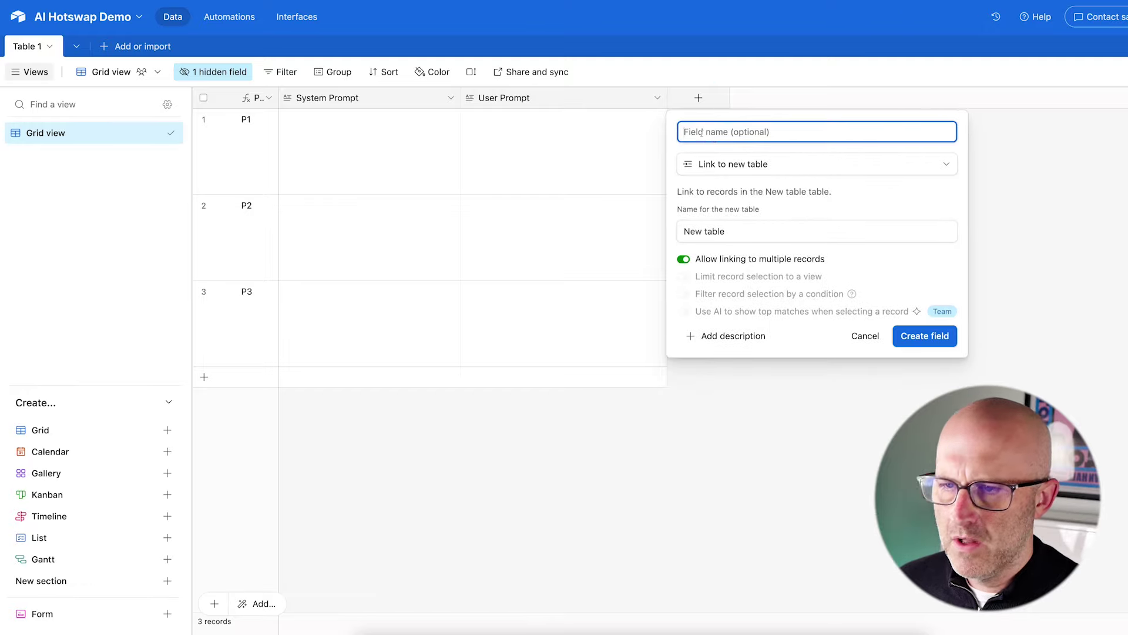
pyautogui.write('Models')
pyautogui.click(738, 231)
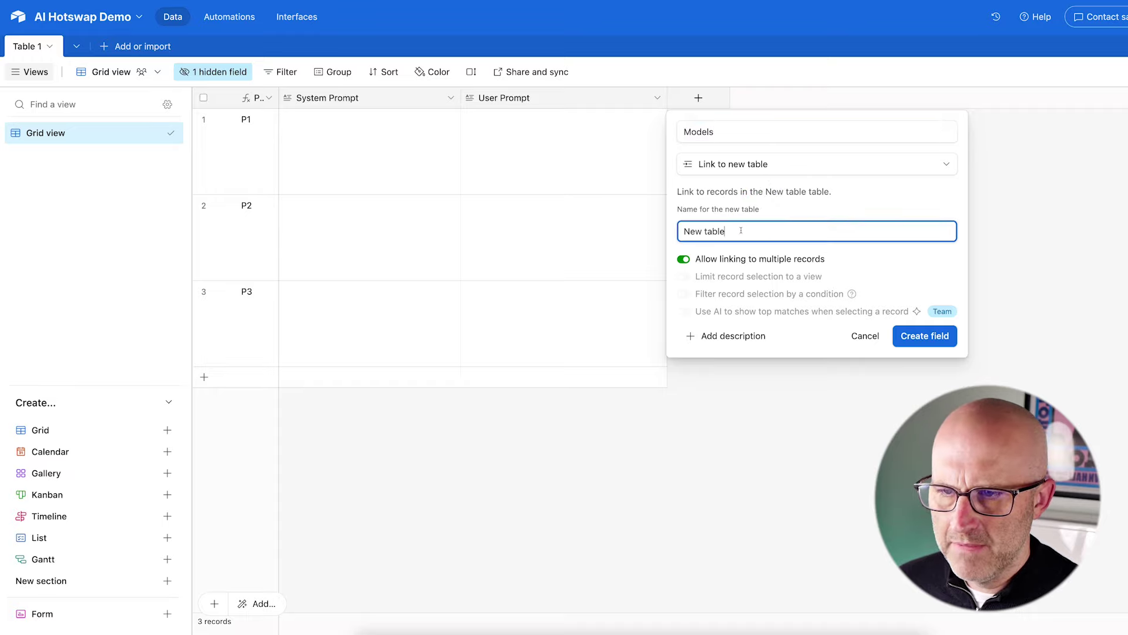
pyautogui.moveTo(735, 231); pyautogui.dragTo(682, 231)
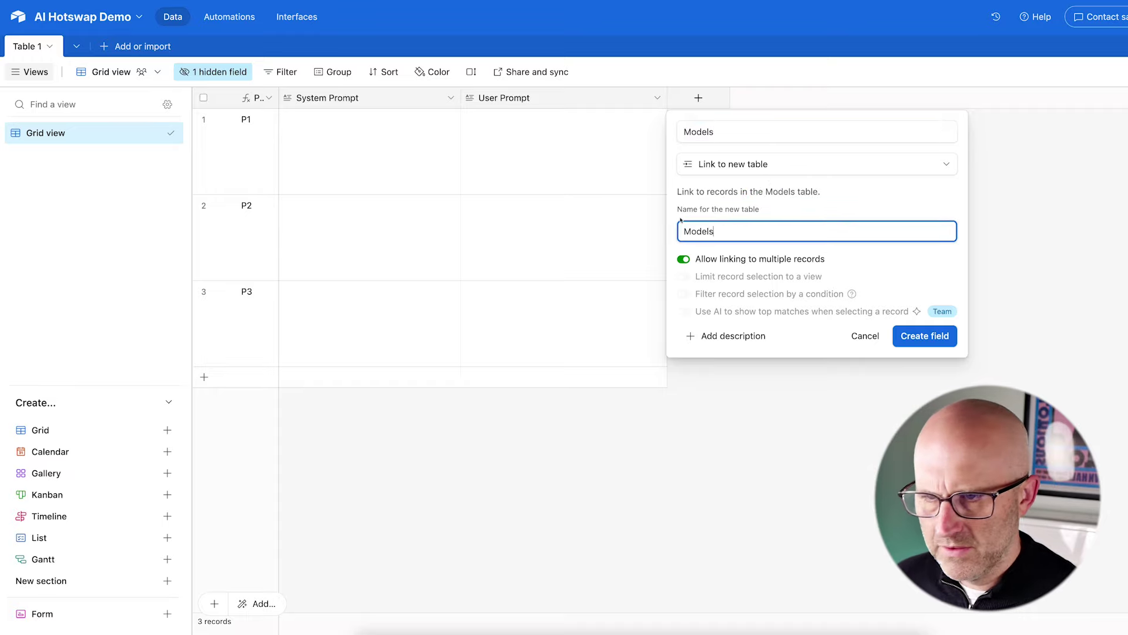
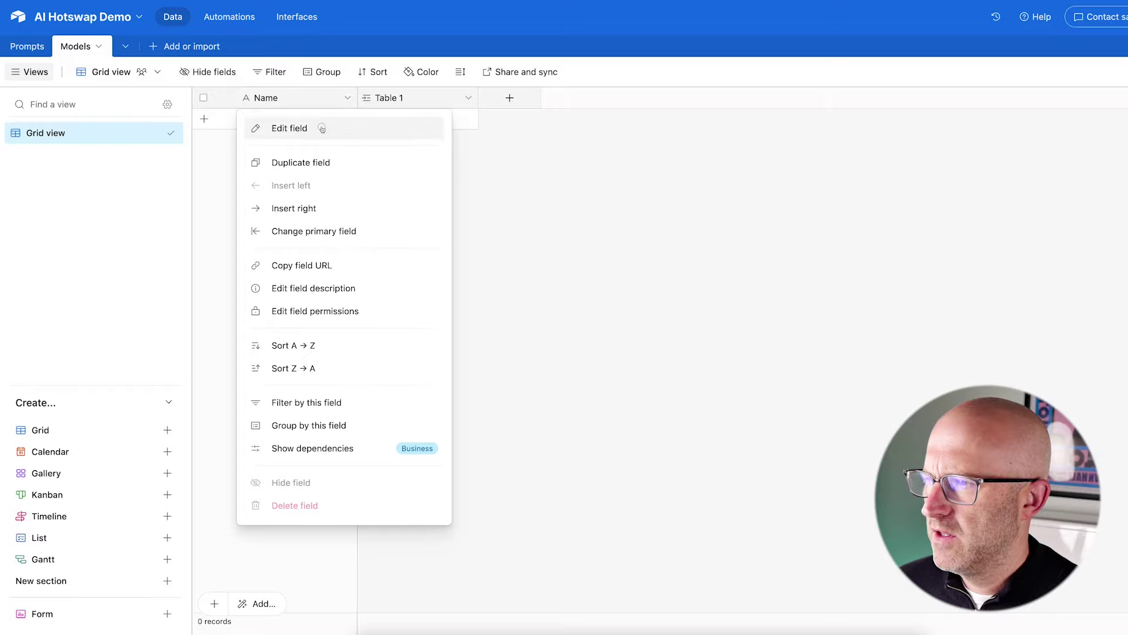
# - Rename the Models table's primary field from Name to Model, keeping it as single line text
pyautogui.click(324, 127)
pyautogui.moveTo(321, 128); pyautogui.dragTo(253, 125)
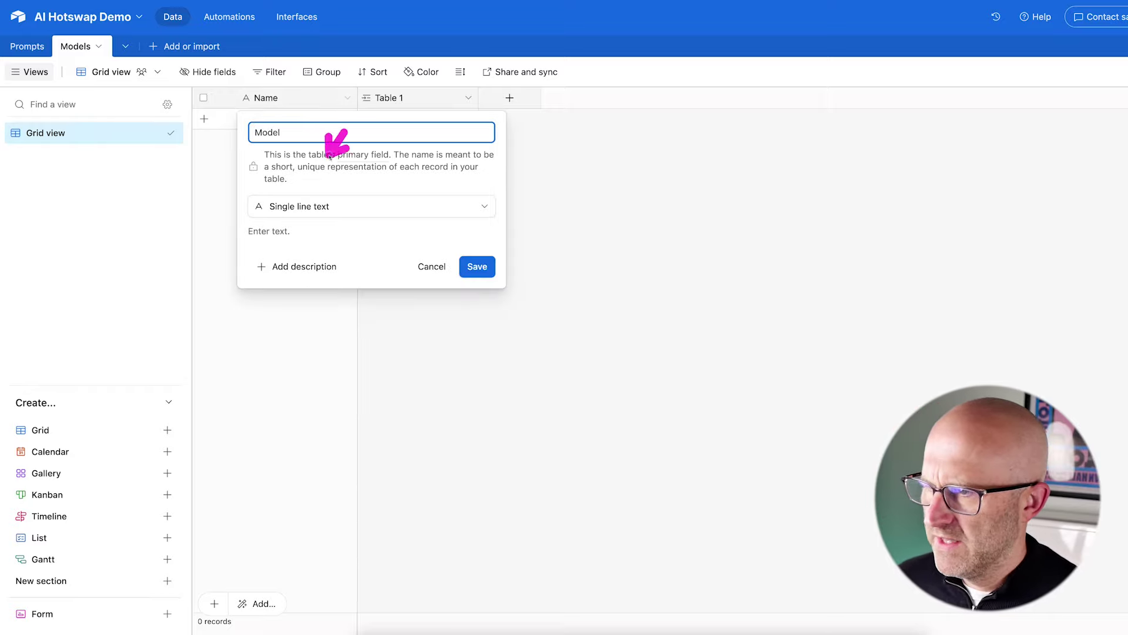
pyautogui.click(477, 267)
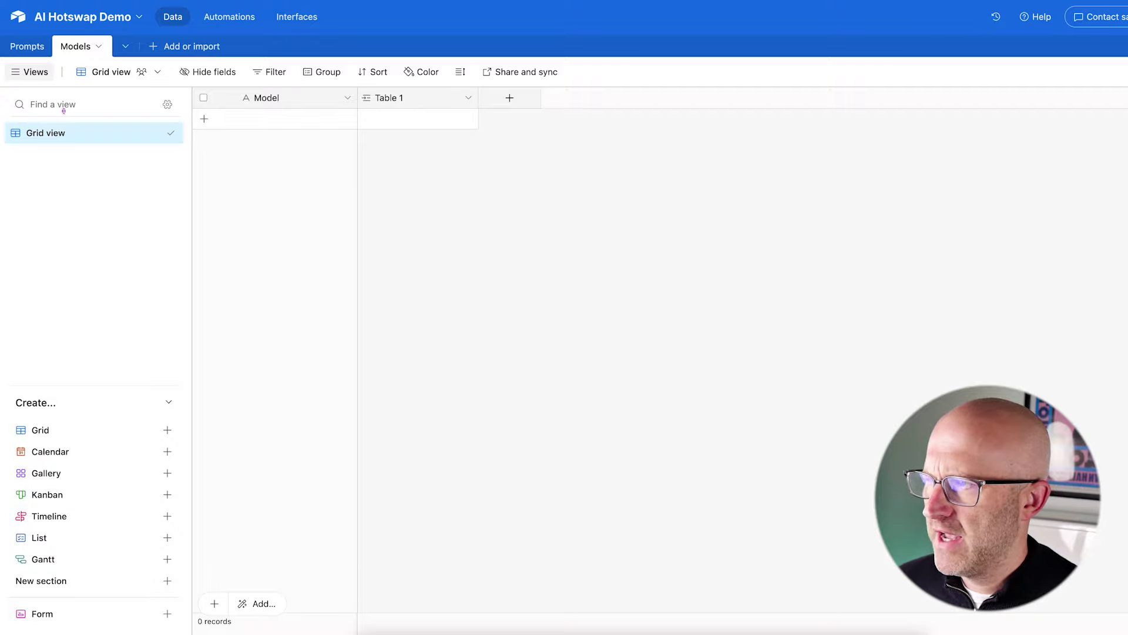
# - Rename the Table 1 link field in the Models table to Prompts and hide it
pyautogui.click(469, 99)
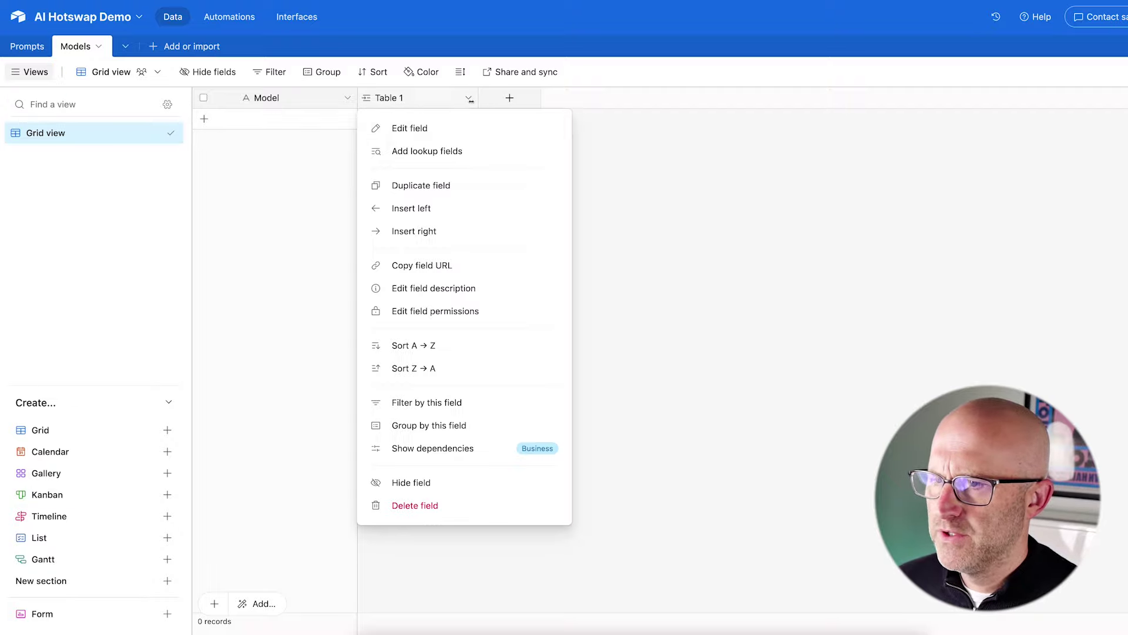
pyautogui.click(409, 128)
pyautogui.write('Prompts')
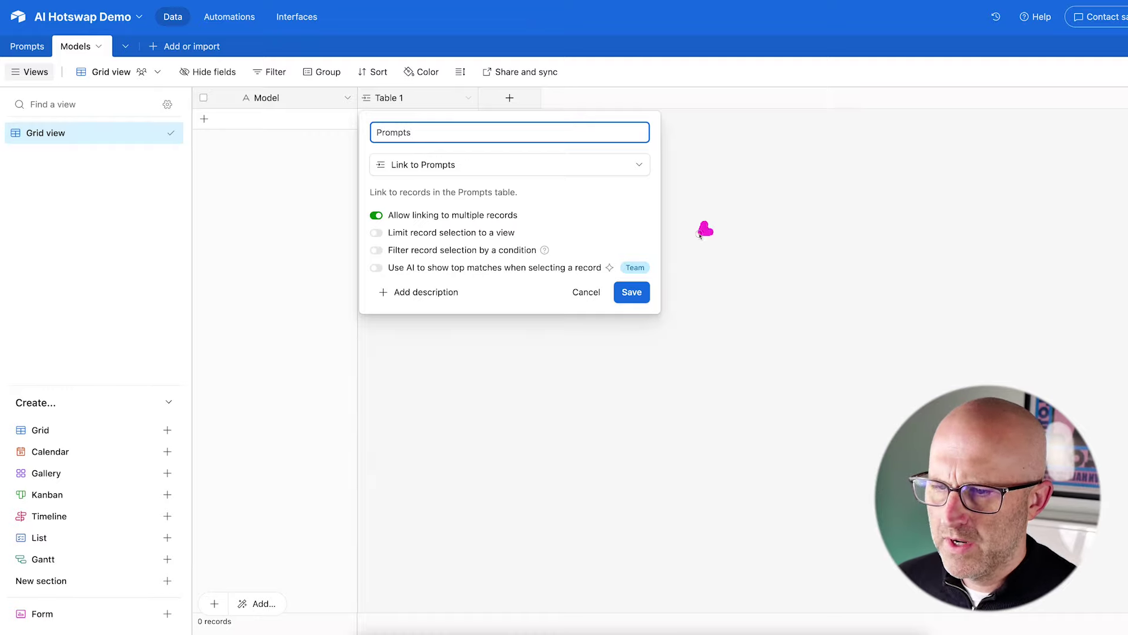
pyautogui.click(635, 294)
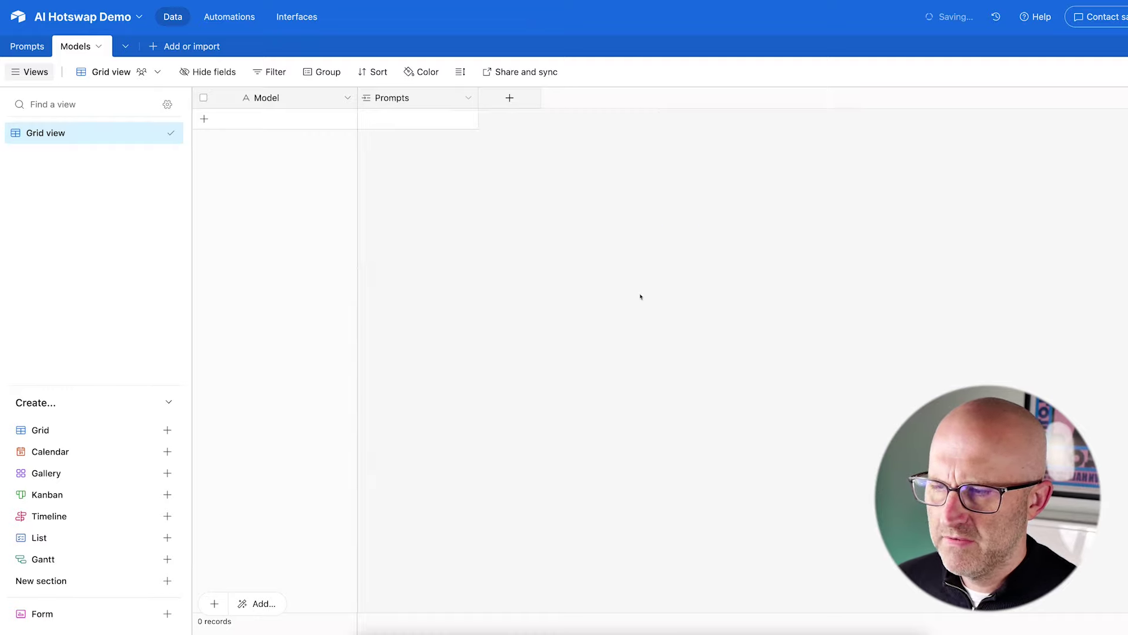
pyautogui.click(469, 98)
pyautogui.click(468, 482)
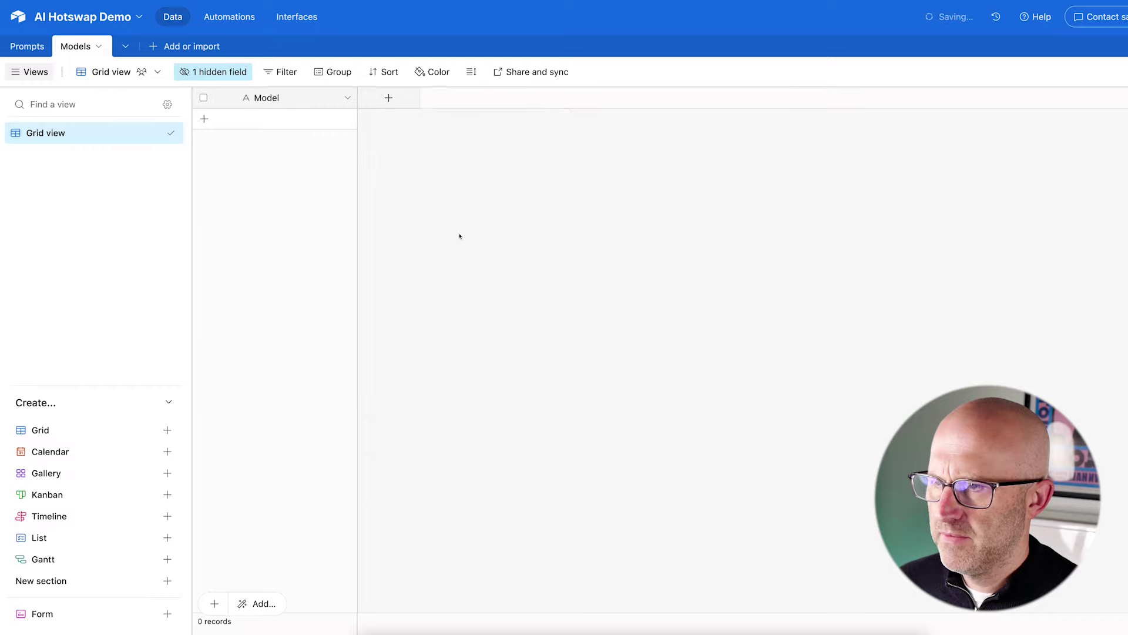
# - Add a single line text field named Platform to the Models table
pyautogui.click(389, 98)
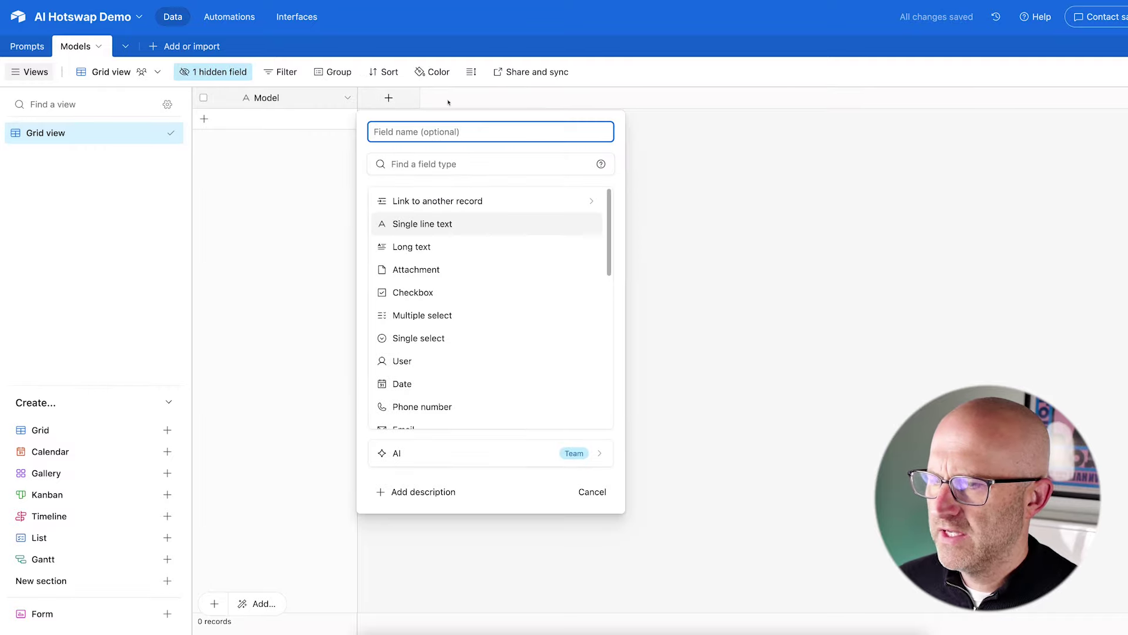
pyautogui.write('Platfor')
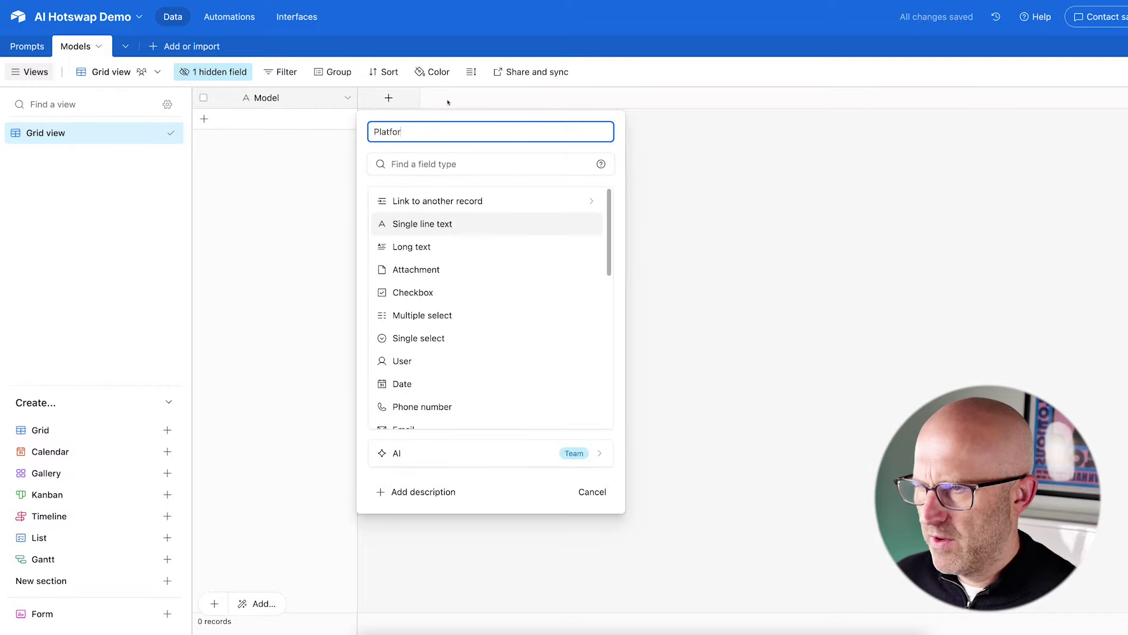
pyautogui.write('m')
pyautogui.click(464, 224)
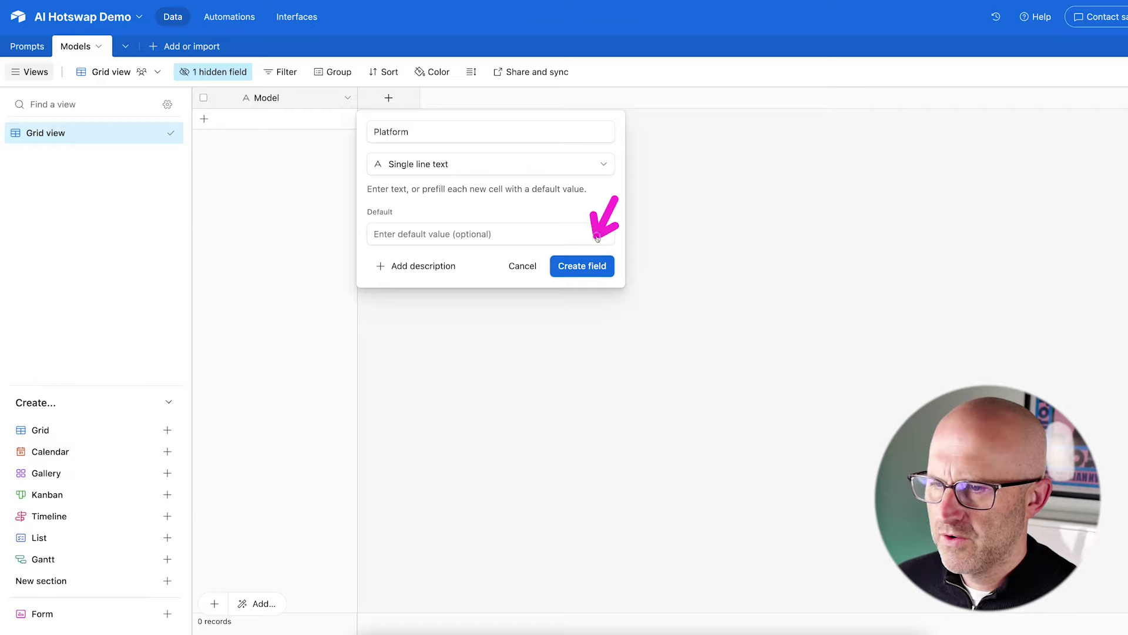
pyautogui.click(588, 266)
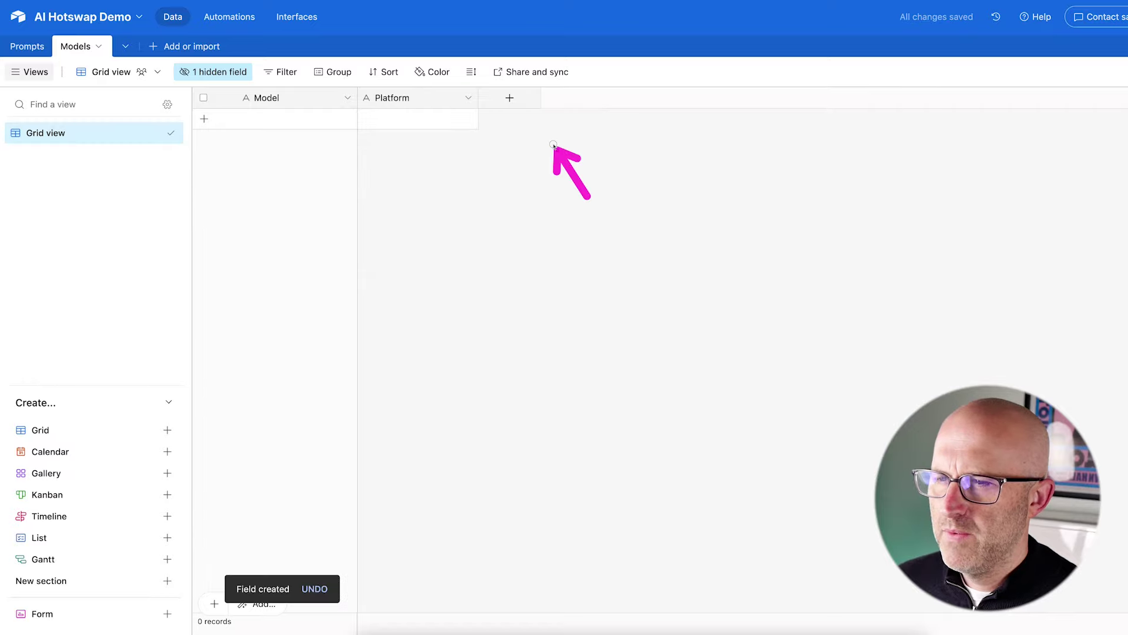
# - Create a formula field named Platform:Model with the formula Platform&":"&Model, and hide it in the grid
pyautogui.click(510, 98)
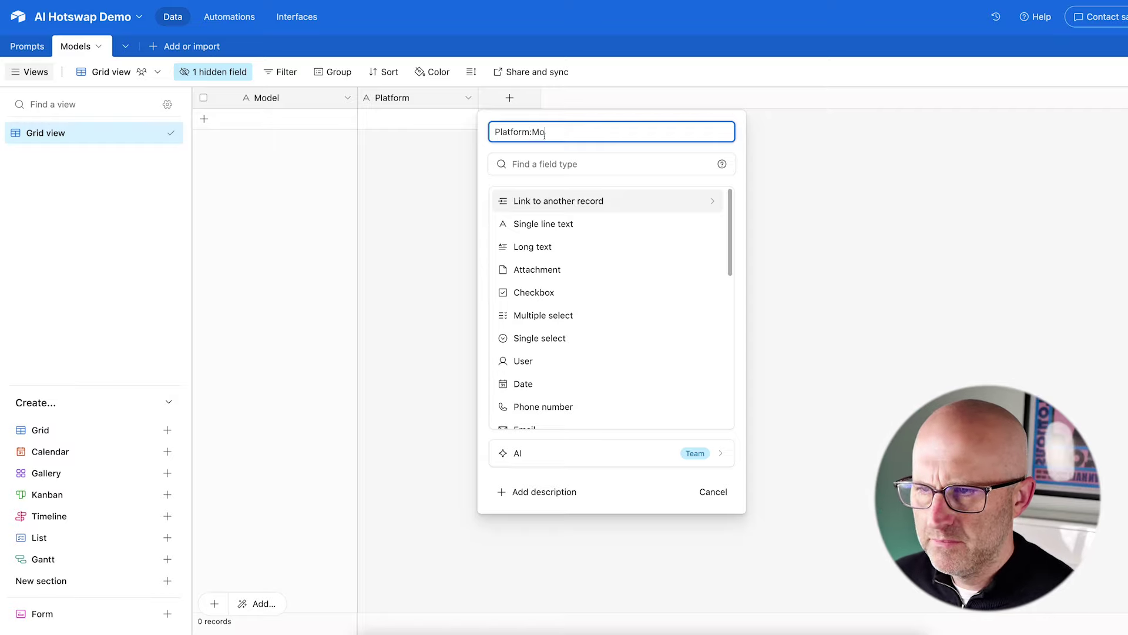
pyautogui.scroll(-5, 617, 276)
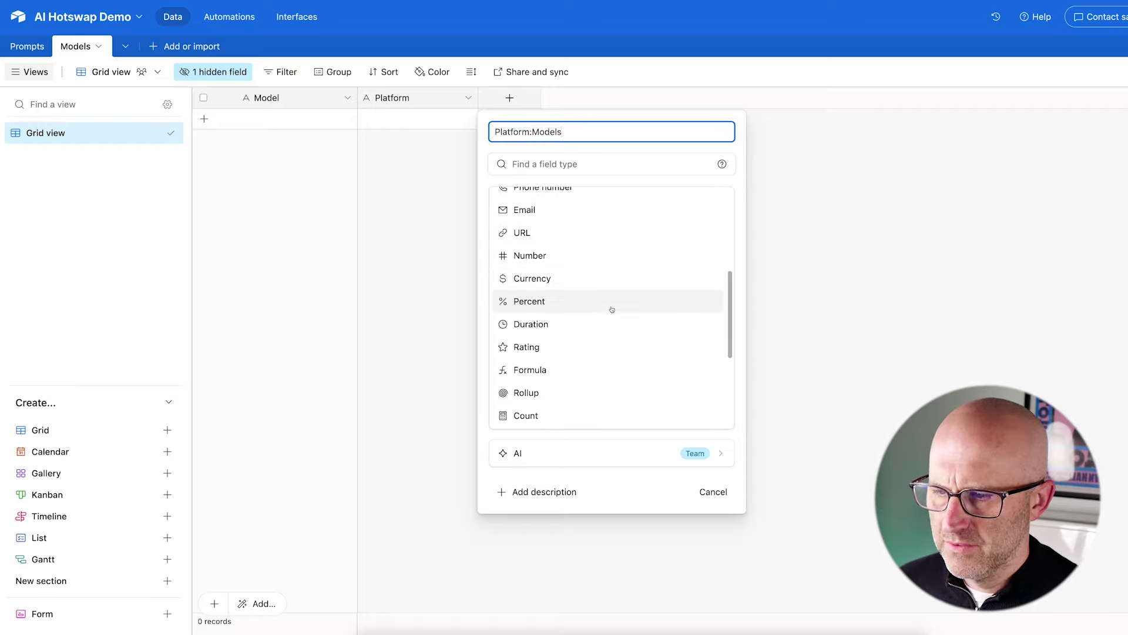
pyautogui.click(536, 368)
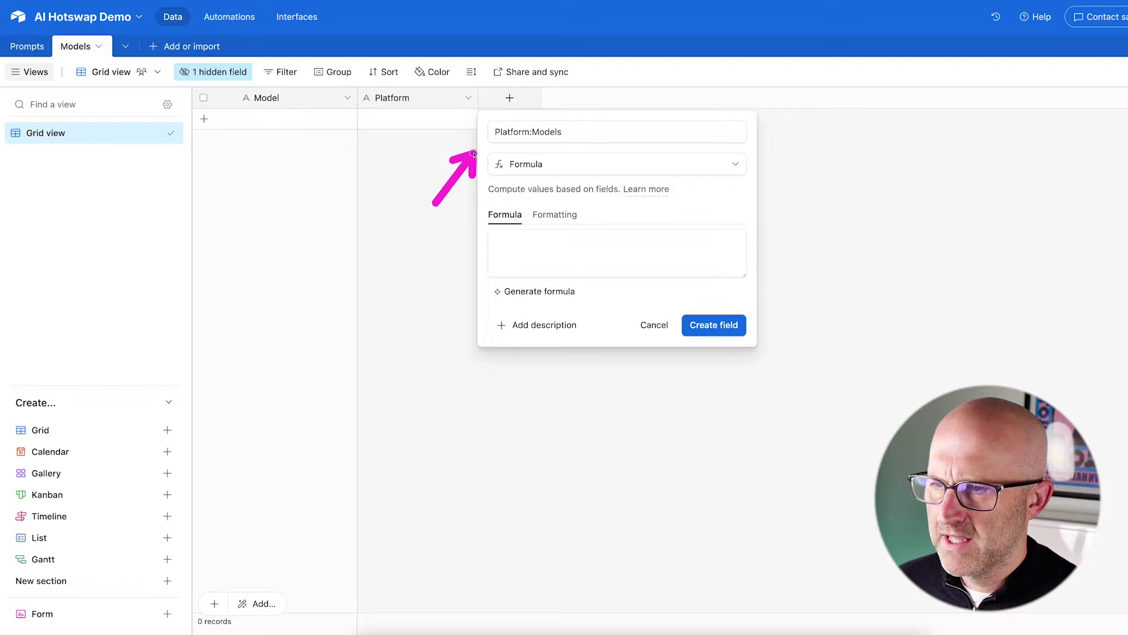
pyautogui.click(569, 132)
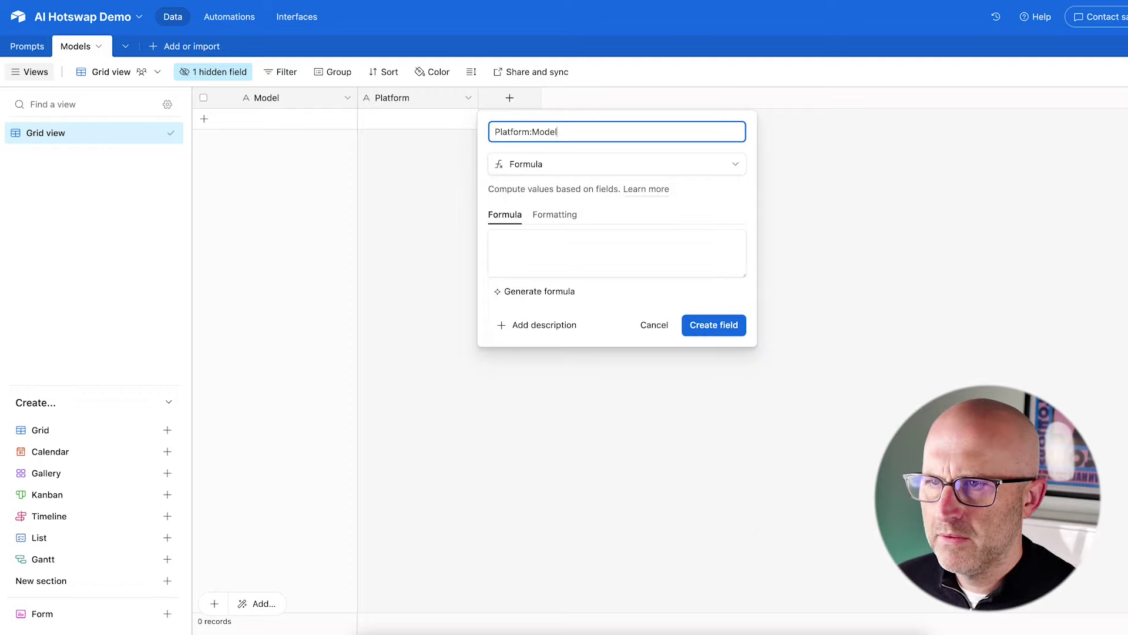
pyautogui.click(528, 231)
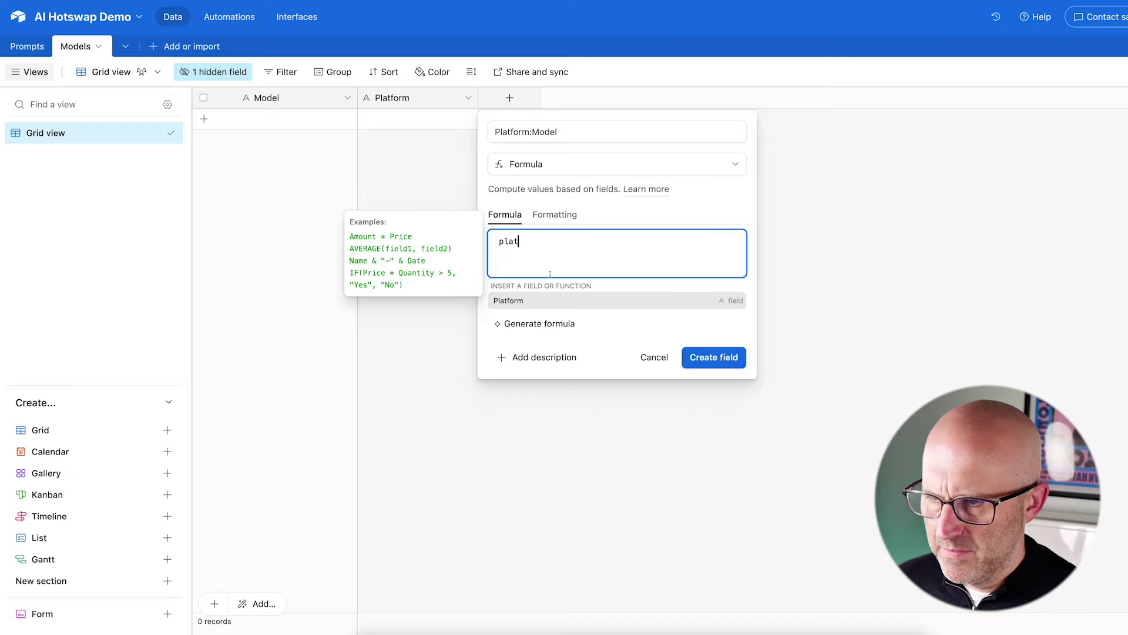
pyautogui.press('Tab')
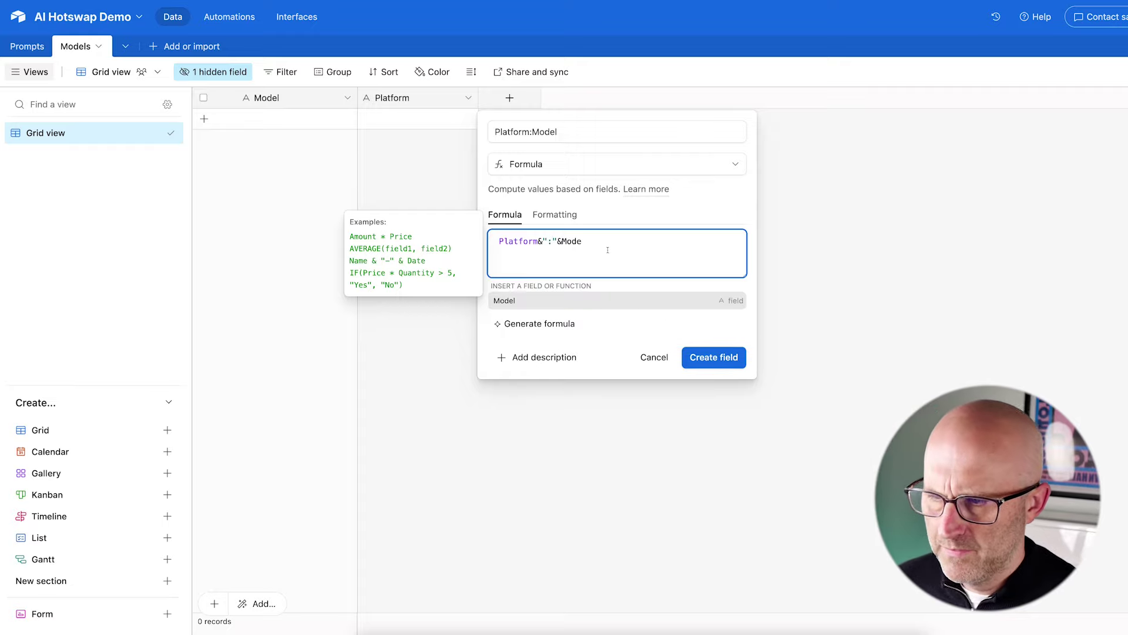
pyautogui.click(538, 301)
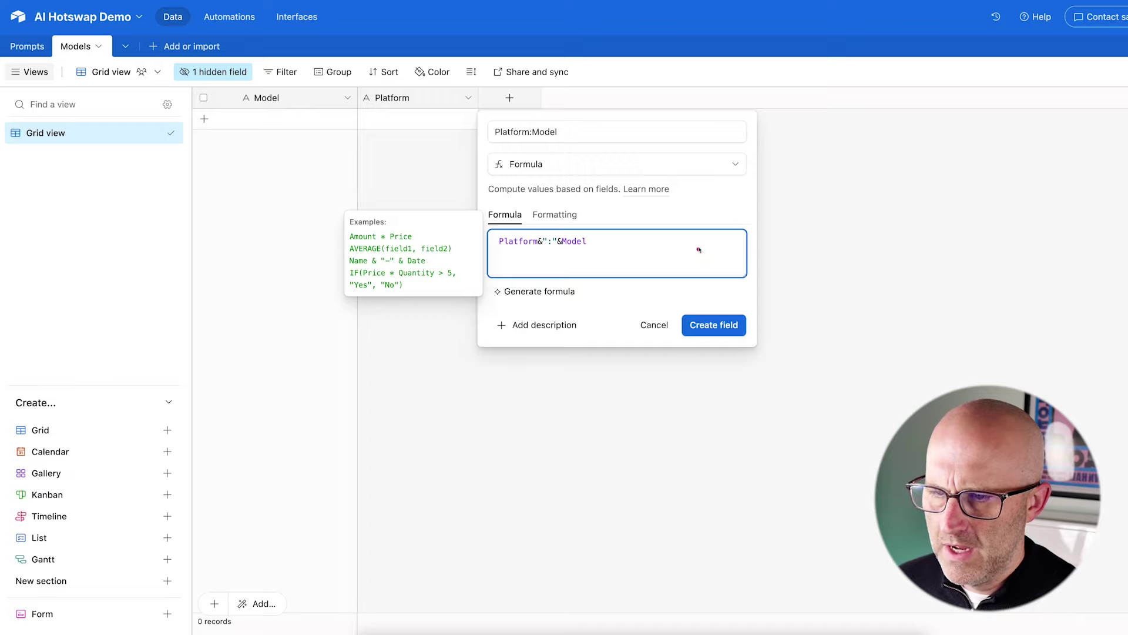
pyautogui.click(714, 325)
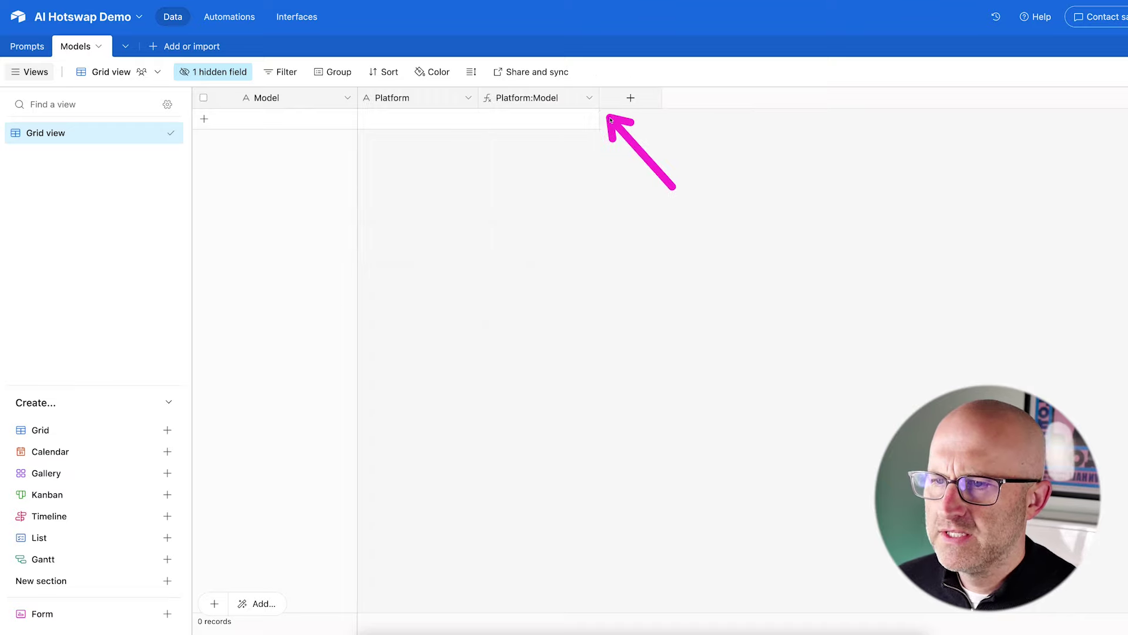
pyautogui.click(589, 97)
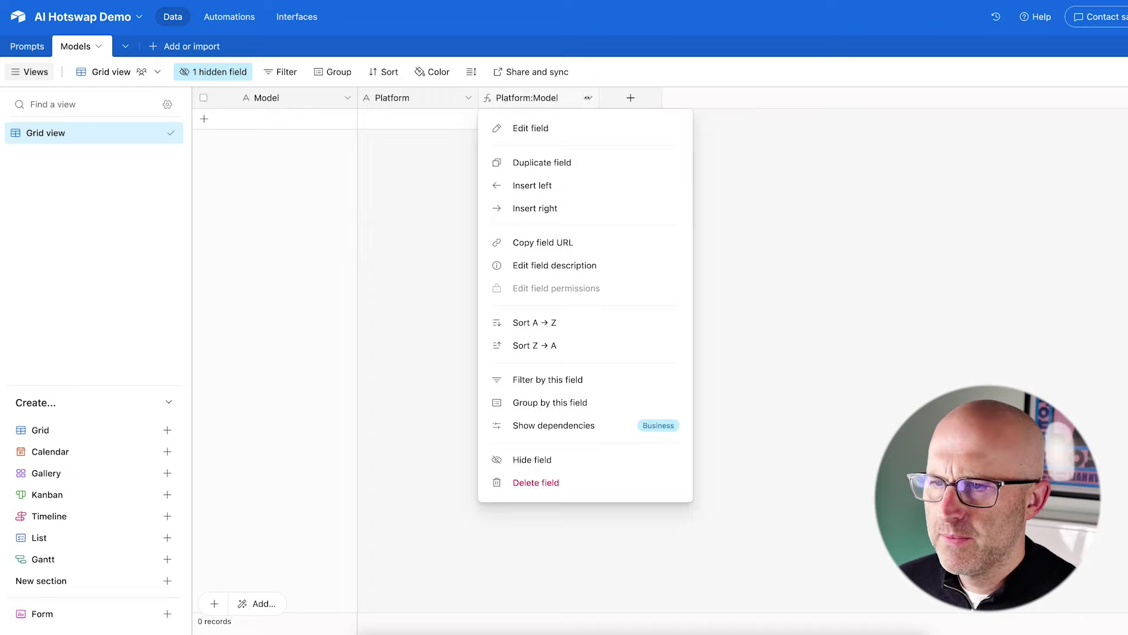
pyautogui.click(544, 457)
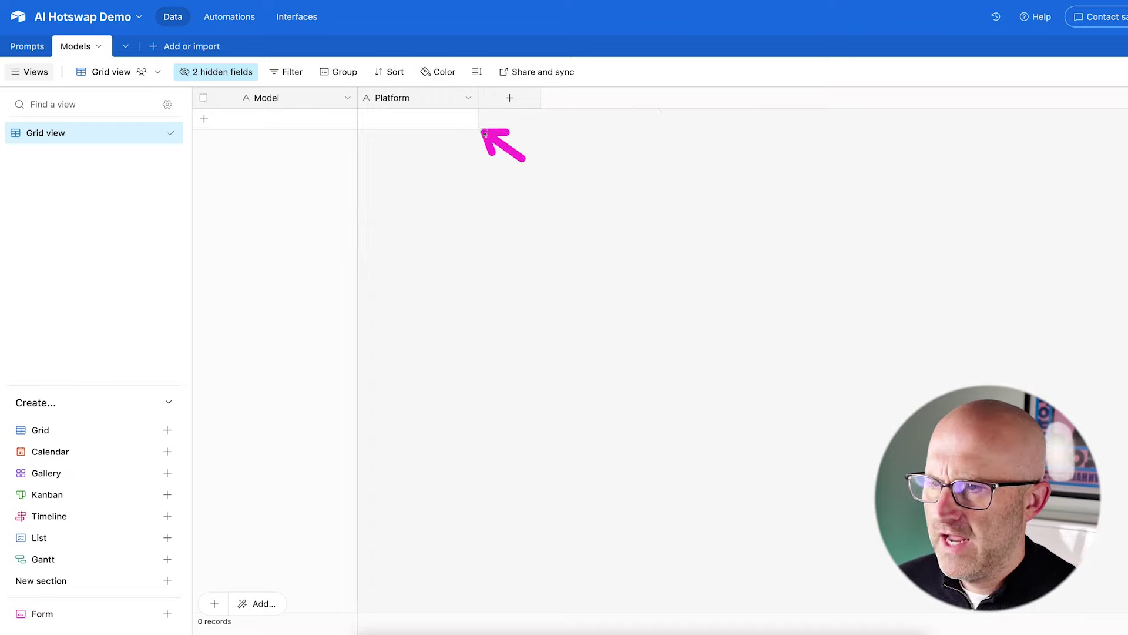
# - Change the Platform field's type to Single select and add the options OpenAI, Perplexity and Anthropic
pyautogui.click(468, 98)
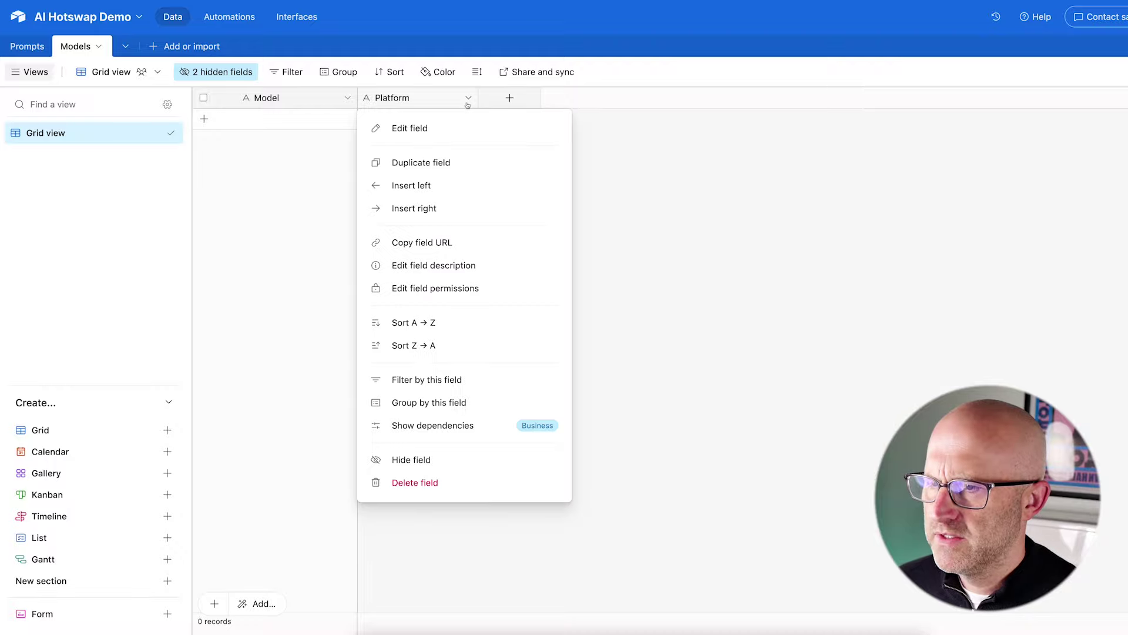
pyautogui.click(419, 128)
pyautogui.click(436, 163)
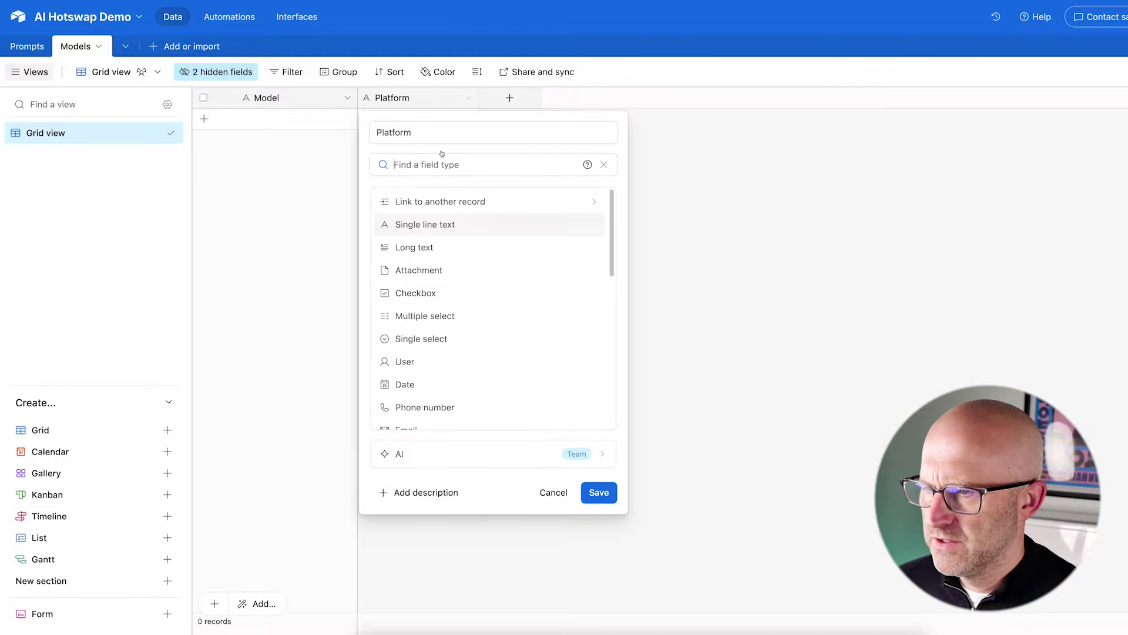
pyautogui.click(440, 336)
pyautogui.click(438, 287)
pyautogui.write('OpenAI')
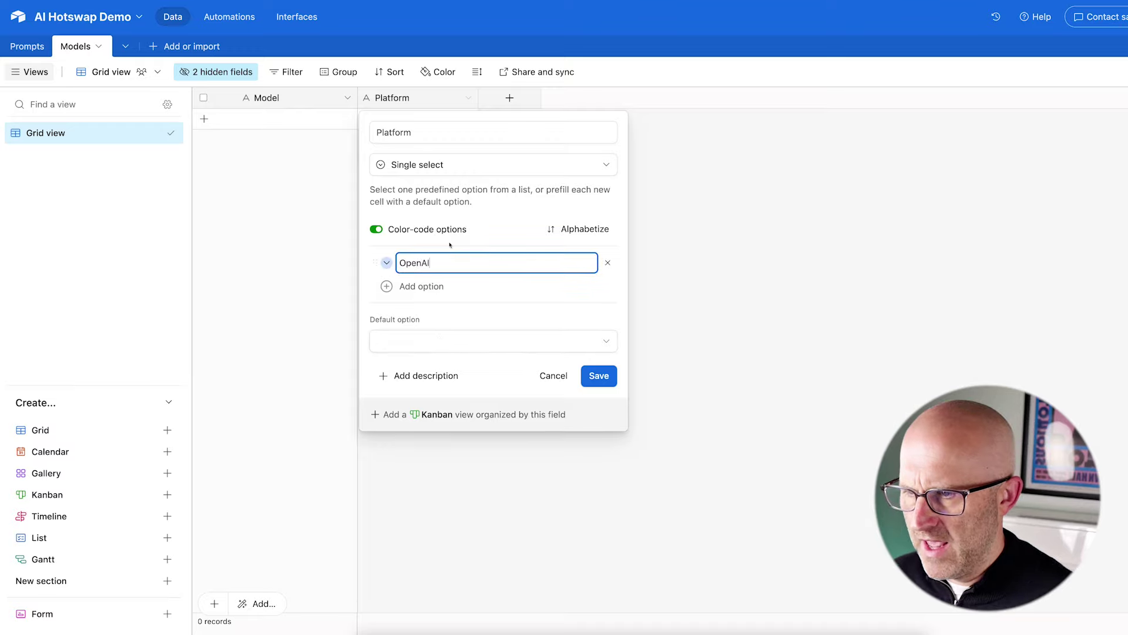
pyautogui.press('Return')
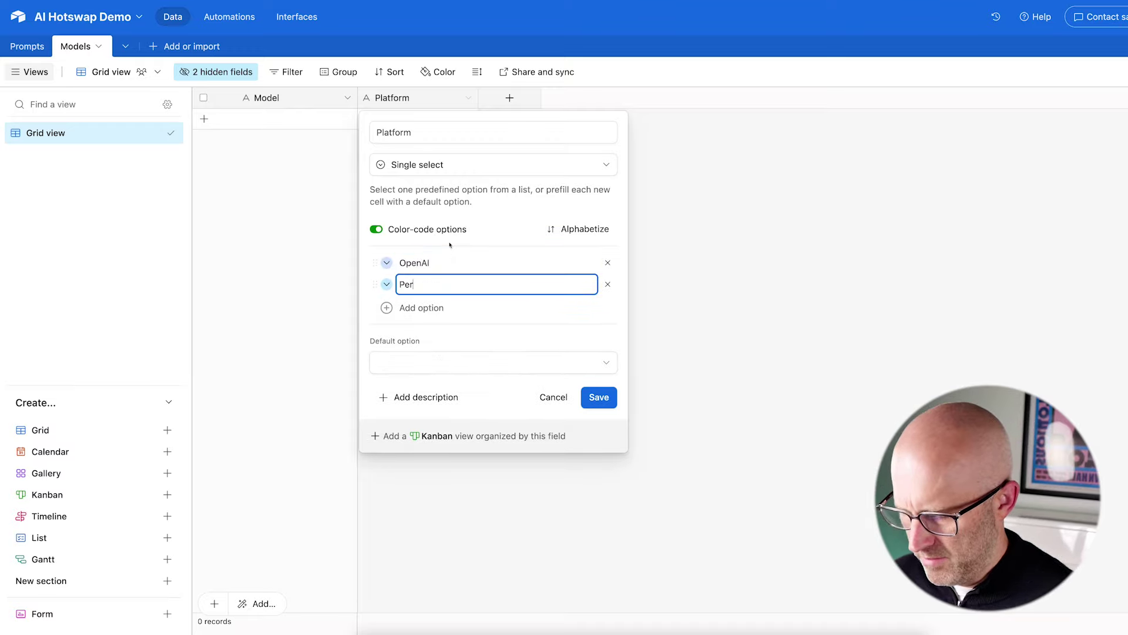
pyautogui.press('Return')
pyautogui.write('Anthropic')
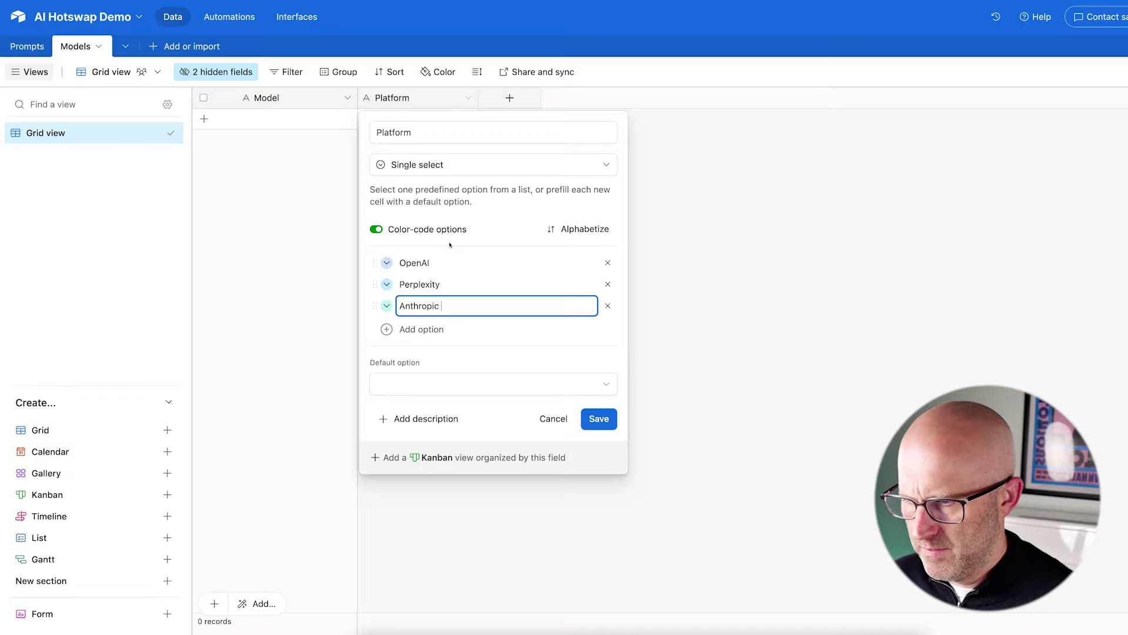
# - Set the color of the Platform field's OpenAI option to light green
pyautogui.click(387, 263)
pyautogui.click(471, 281)
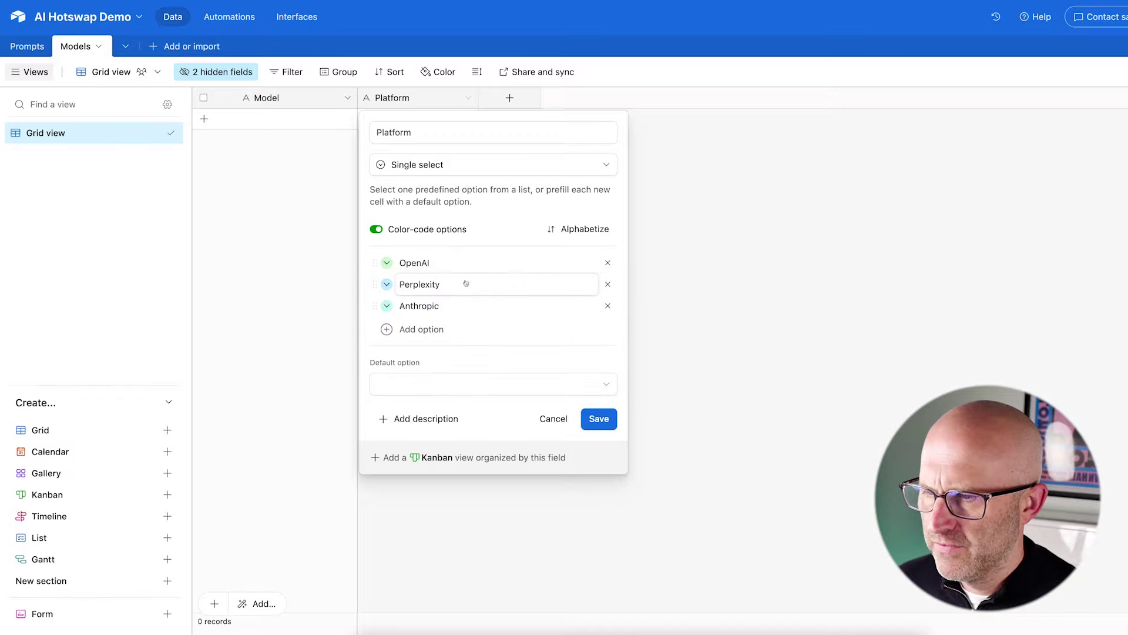
# - Save Platform as a single select field with OpenAI, Perplexity and Anthropic, and open its option list in a new record
pyautogui.click(598, 418)
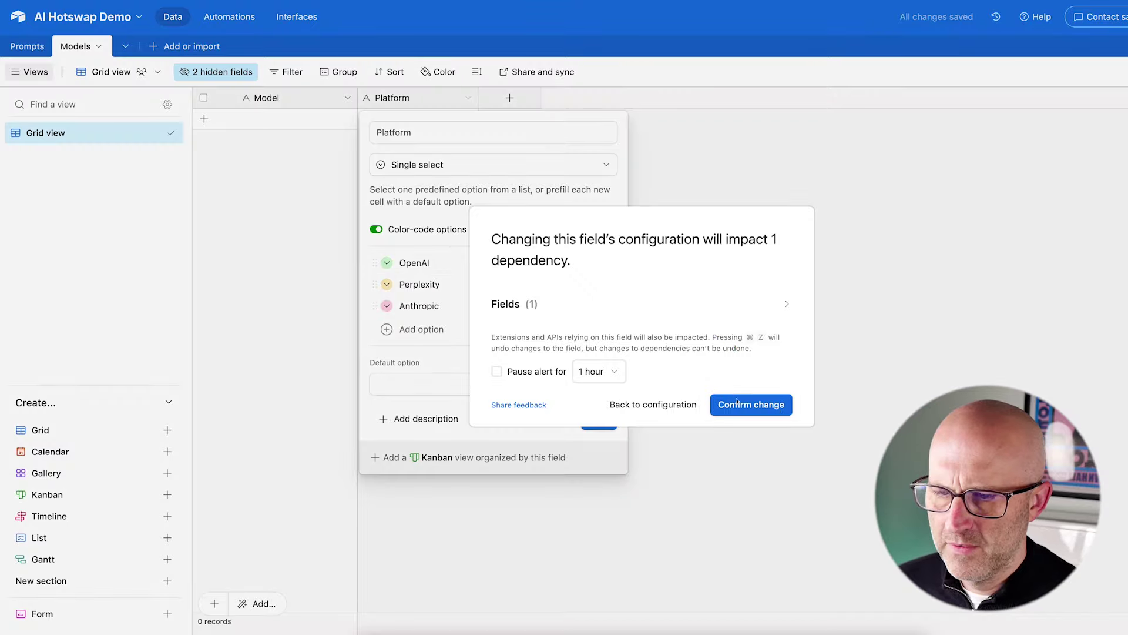
pyautogui.click(736, 401)
pyautogui.click(390, 120)
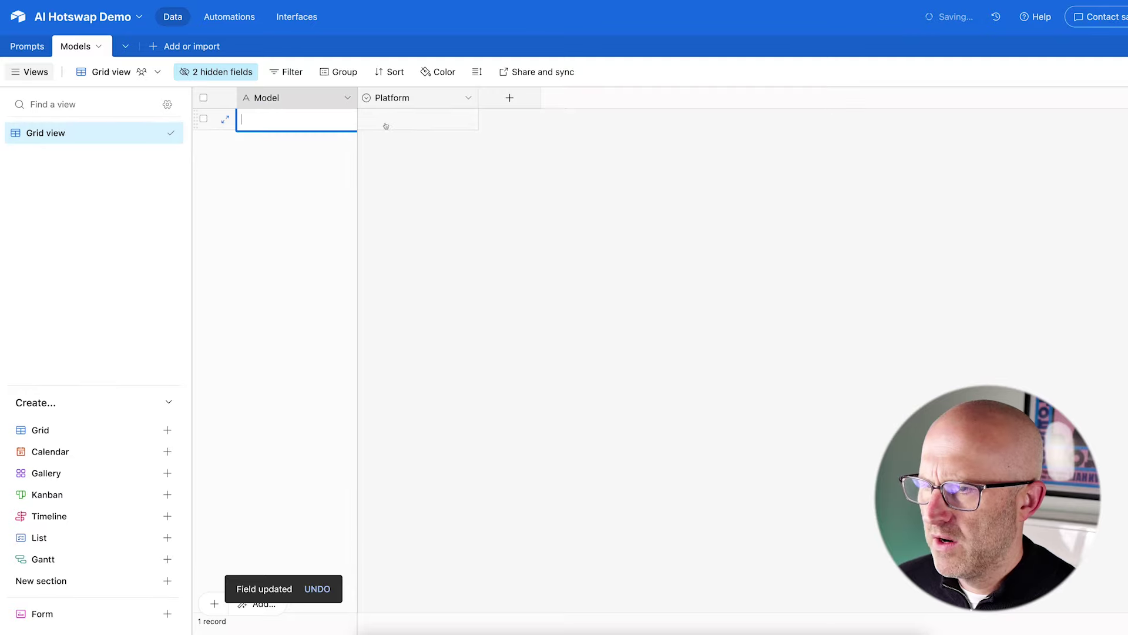
pyautogui.click(388, 127)
pyautogui.click(389, 125)
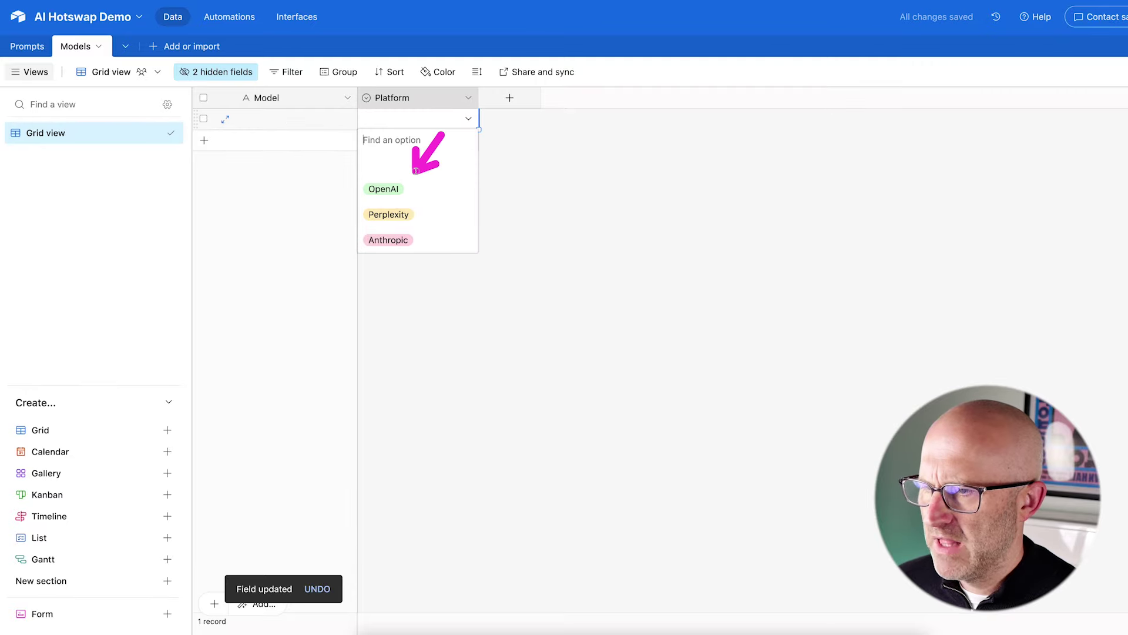
# - Copy the four OpenAI model names from the AI Hotswap LITE base into the demo's Model column, expanding the table to fit
pyautogui.click(536, 17)
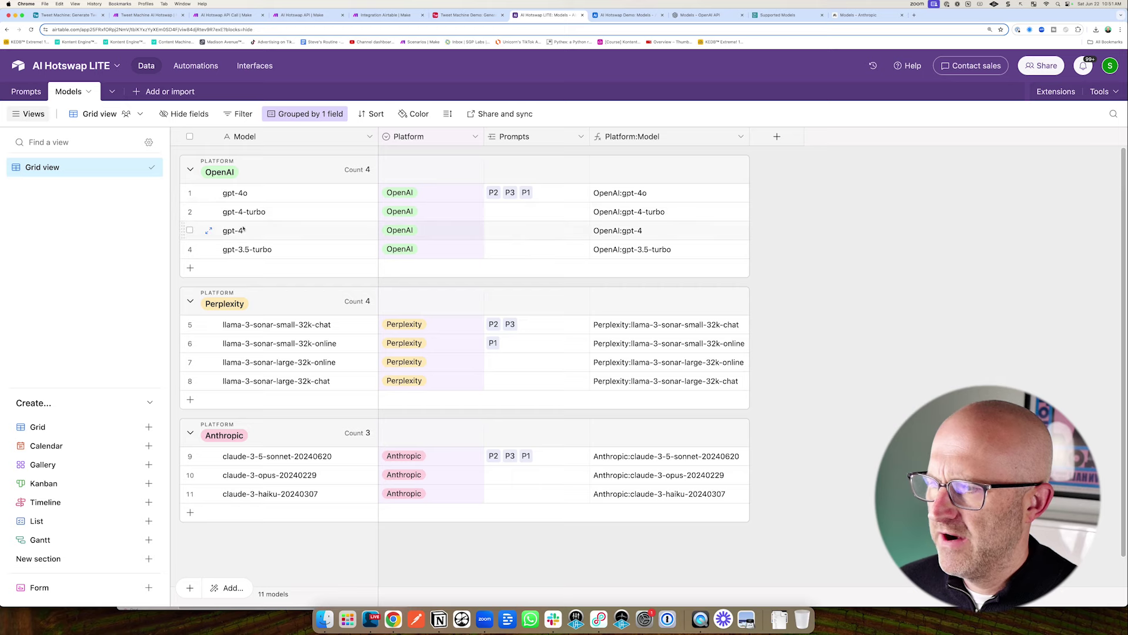
pyautogui.moveTo(245, 194); pyautogui.dragTo(251, 256)
pyautogui.press('super+c')
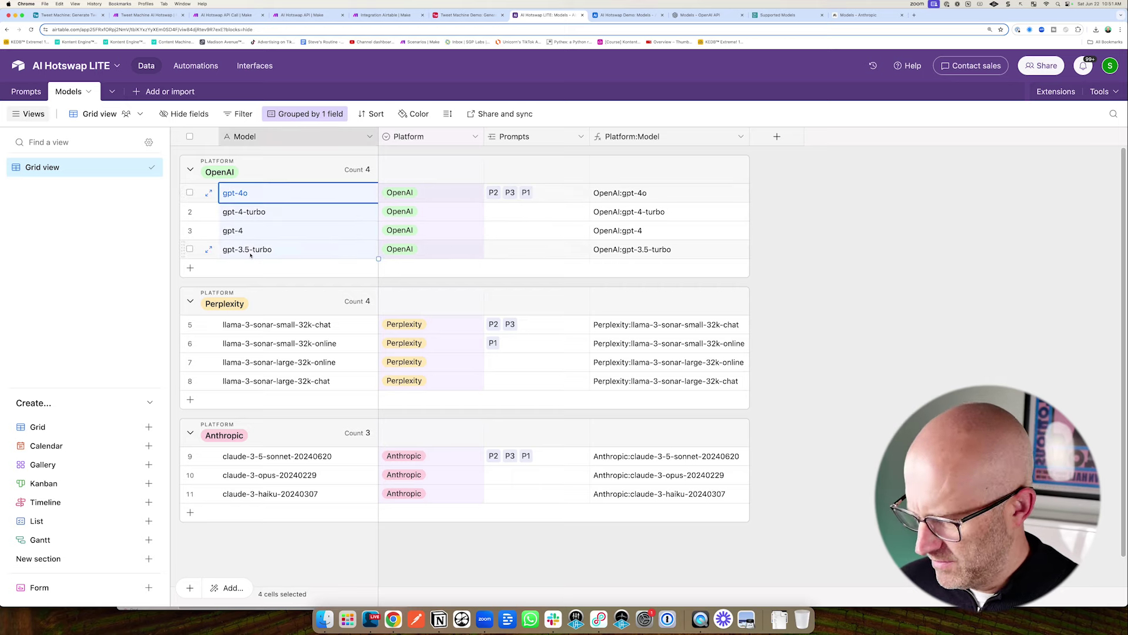
pyautogui.hotkey('ctrl', 'Tab')
pyautogui.click(222, 152)
pyautogui.press('super+v')
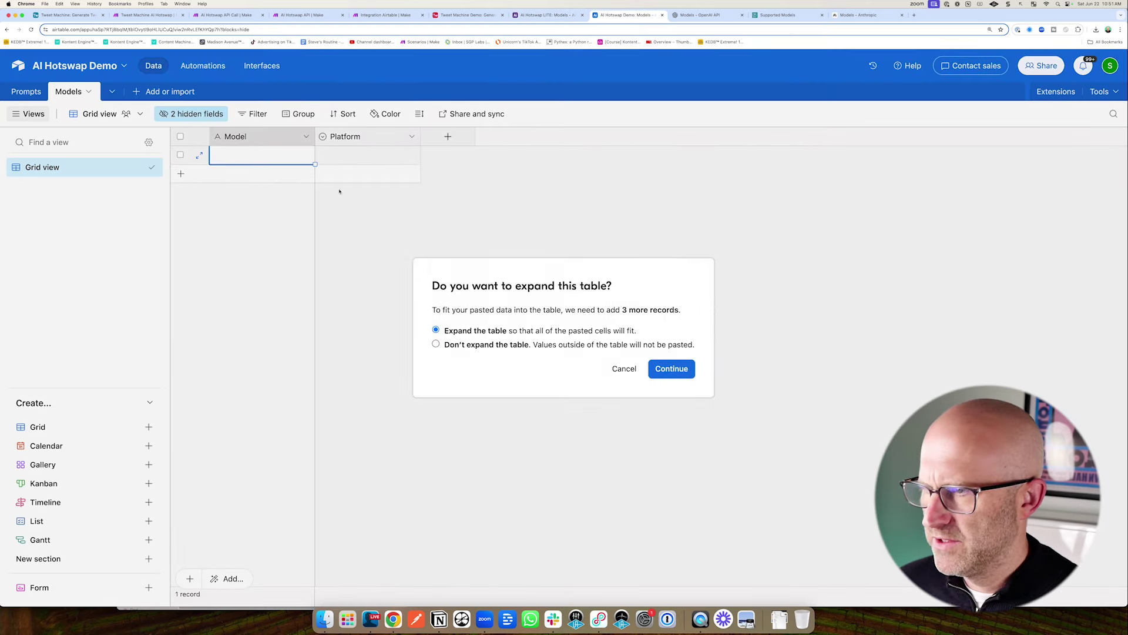
pyautogui.click(672, 369)
# - Set Platform to OpenAI for gpt-4o and fill it down to the other three GPT records
pyautogui.click(348, 157)
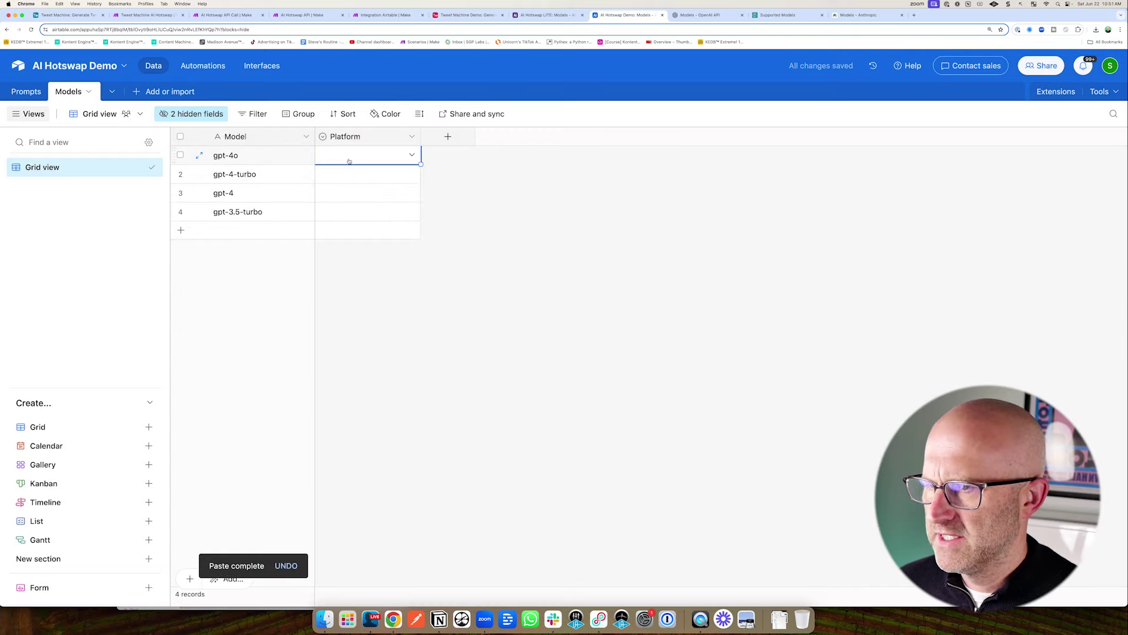
pyautogui.click(348, 160)
pyautogui.click(350, 211)
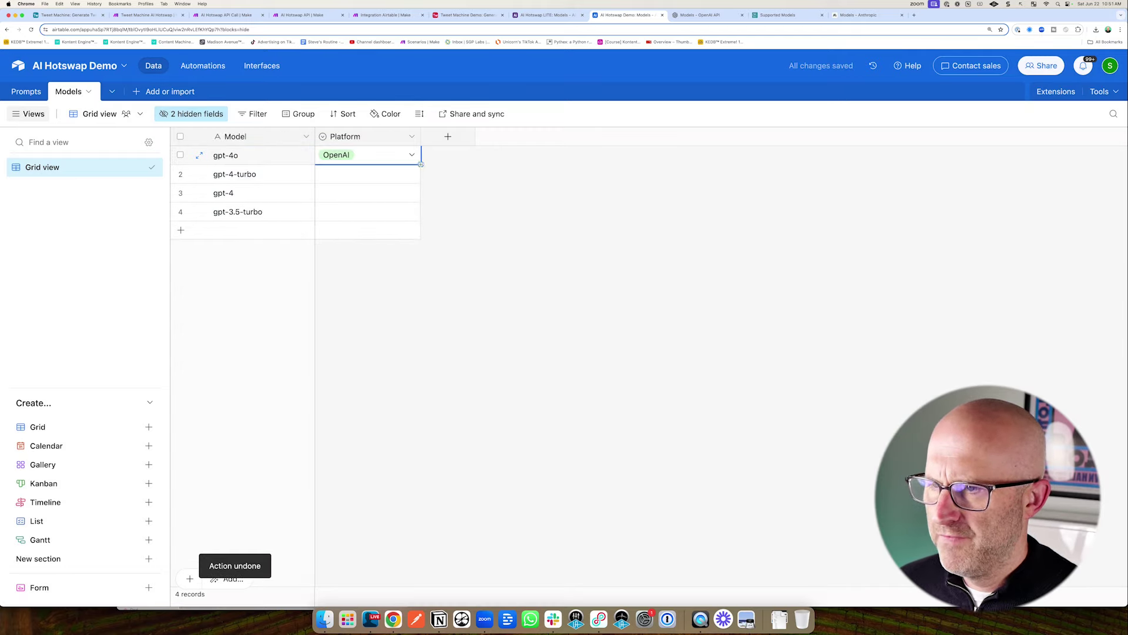
pyautogui.moveTo(421, 165); pyautogui.dragTo(419, 219)
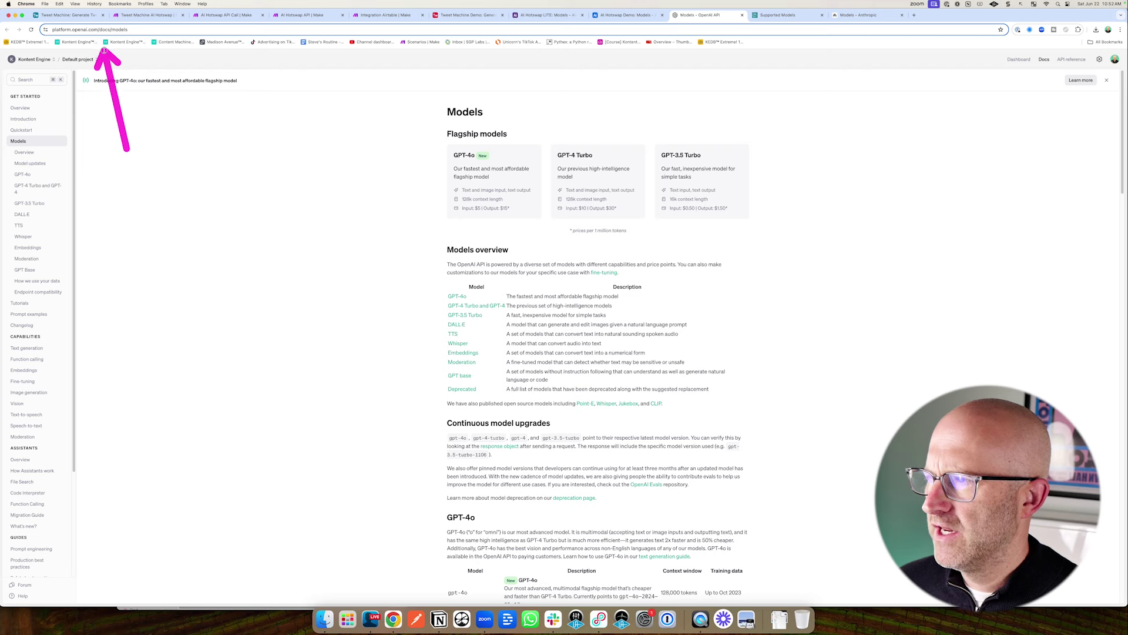
# - Examine the model names in the OpenAI, Perplexity and Anthropic documentation, and close those three pages
pyautogui.scroll(-3, 188, 108)
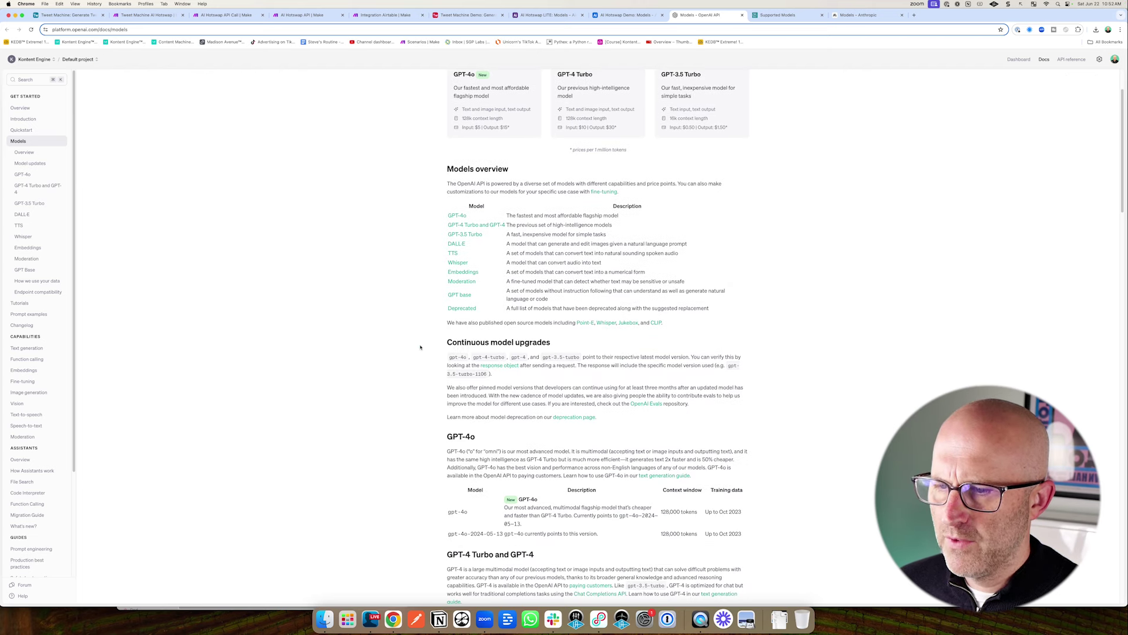
pyautogui.scroll(-8, 421, 345)
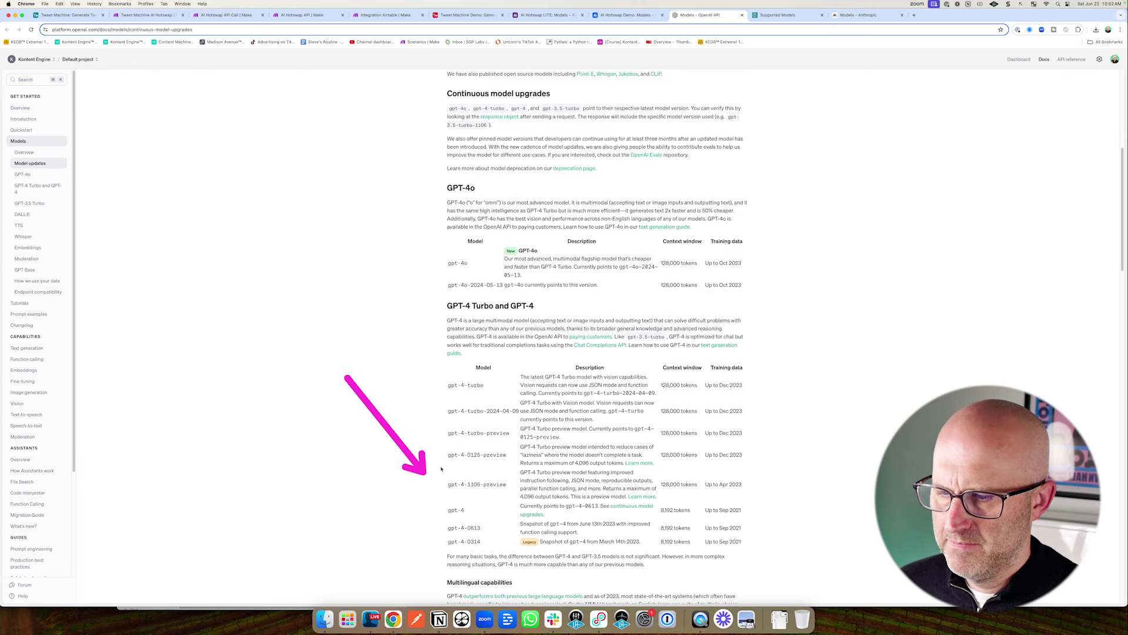
pyautogui.hotkey('ctrl', 'Tab')
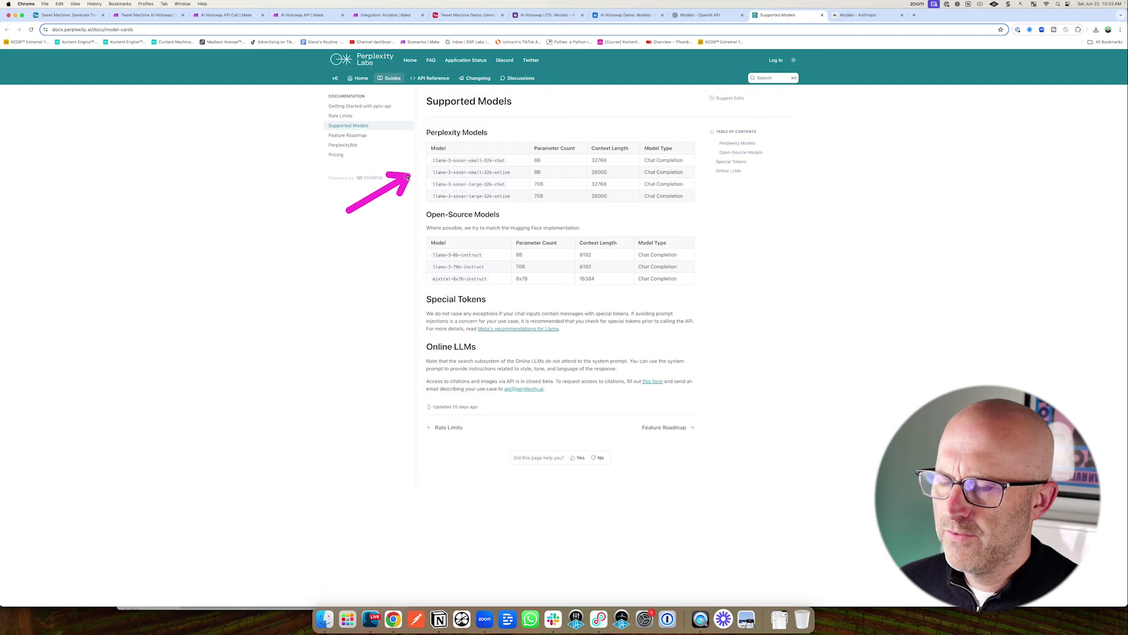
pyautogui.hotkey('ctrl', 'Tab')
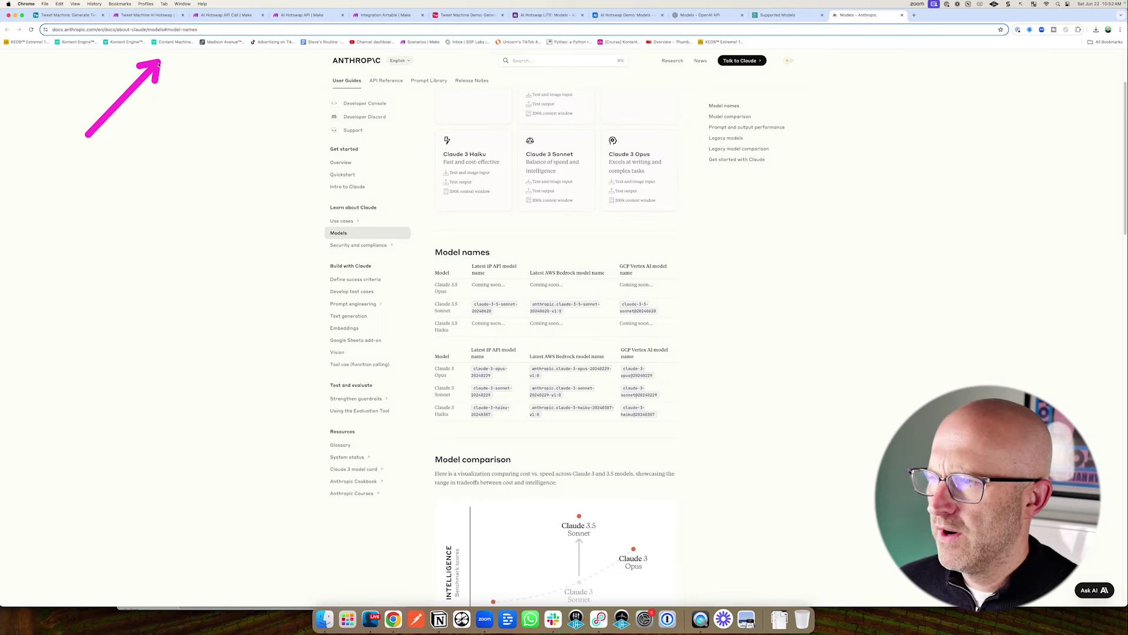
pyautogui.moveTo(328, 321)
pyautogui.mouseDown()
pyautogui.moveTo(408, 292)
pyautogui.moveTo(424, 377)
pyautogui.mouseUp()
pyautogui.press('super+w')
pyautogui.press('super+w')
pyautogui.press('super+w')
# - Copy the four Perplexity llama-3-sonar model names from AI Hotswap LITE into new records of the demo's Models table
pyautogui.moveTo(276, 324); pyautogui.dragTo(275, 388)
pyautogui.press('super+c')
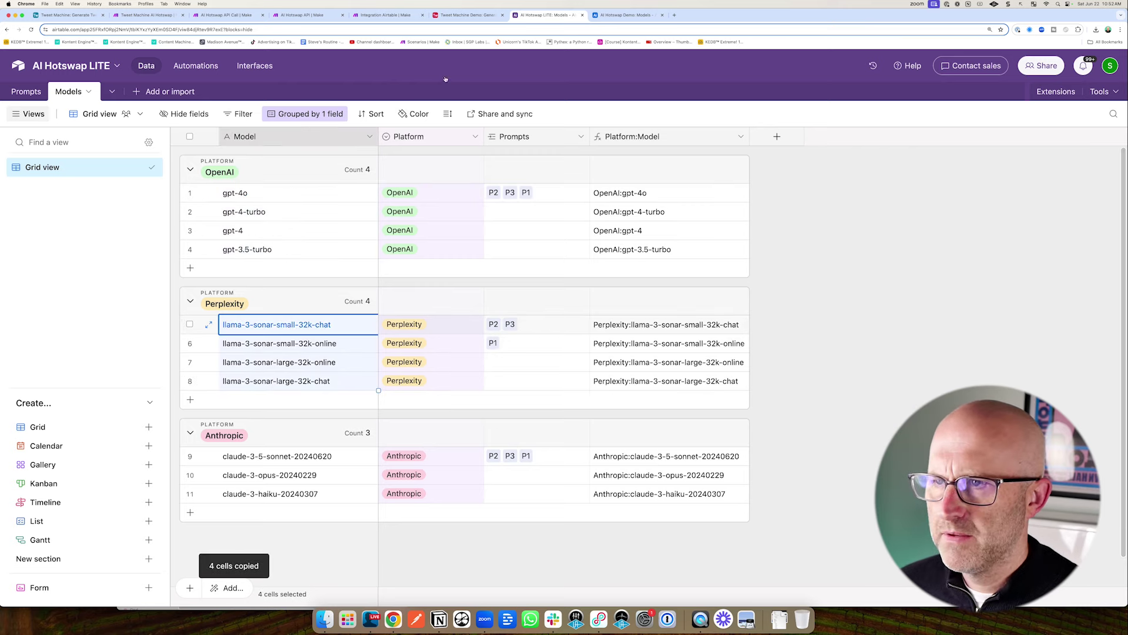
pyautogui.hotkey('ctrl', 'Tab')
pyautogui.press('super+v')
# - Set Platform to Perplexity for the first llama-3-sonar record and fill it down to the other three
pyautogui.click(345, 231)
pyautogui.click(346, 232)
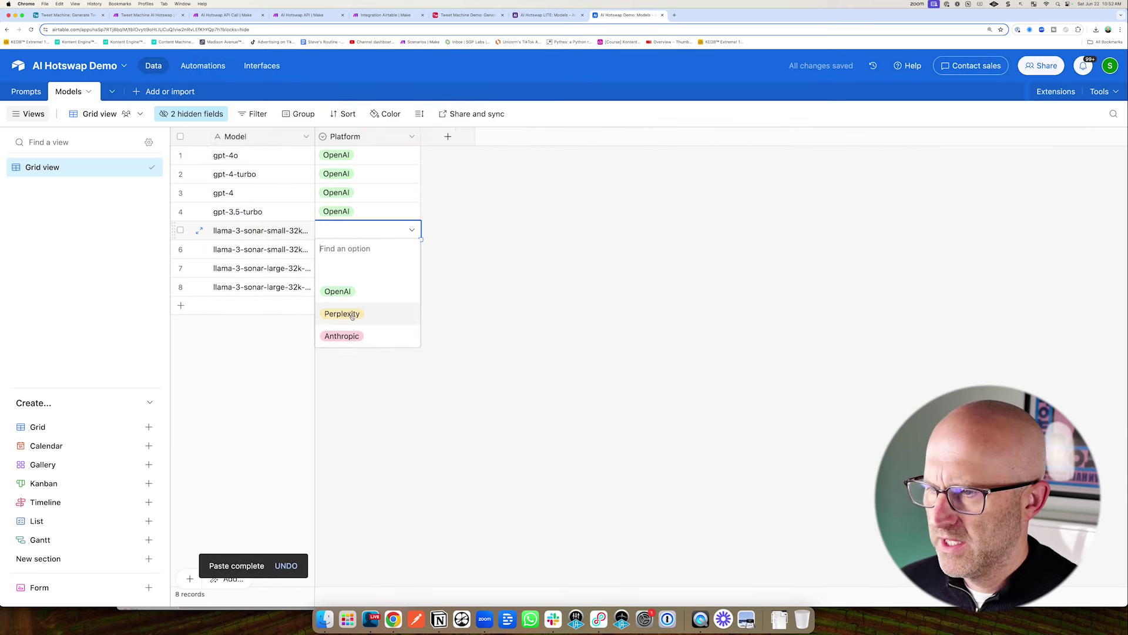
pyautogui.click(352, 312)
pyautogui.moveTo(420, 241); pyautogui.dragTo(421, 291)
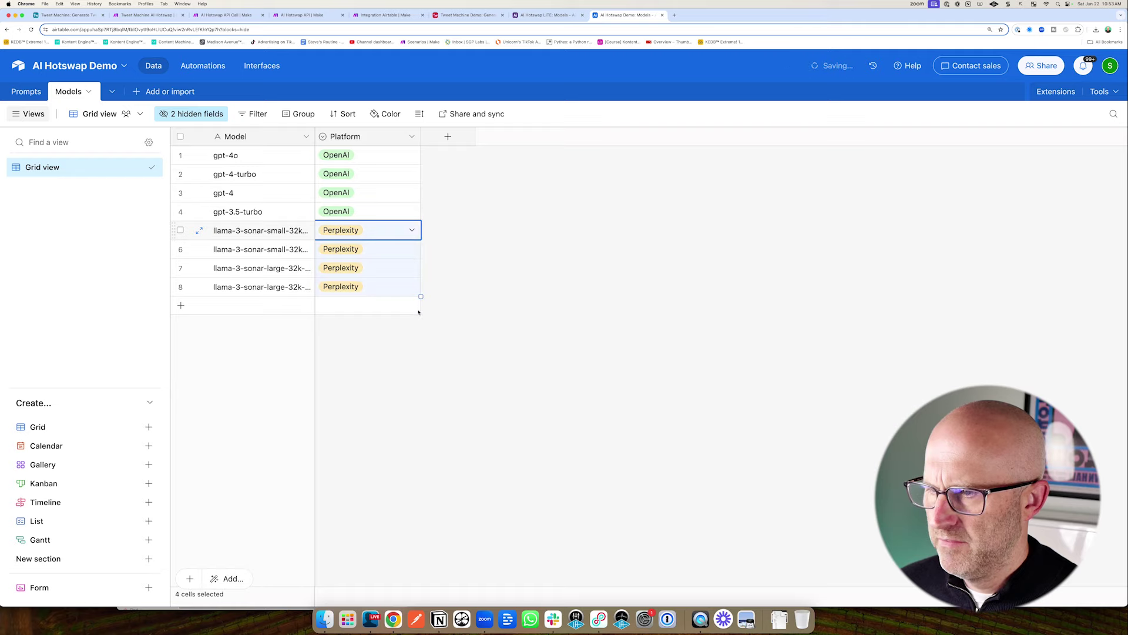
# - Copy the three Claude model names from AI Hotswap LITE into new demo records and widen the Model column
pyautogui.hotkey('ctrl', 'shift', 'Tab')
pyautogui.press('super+c')
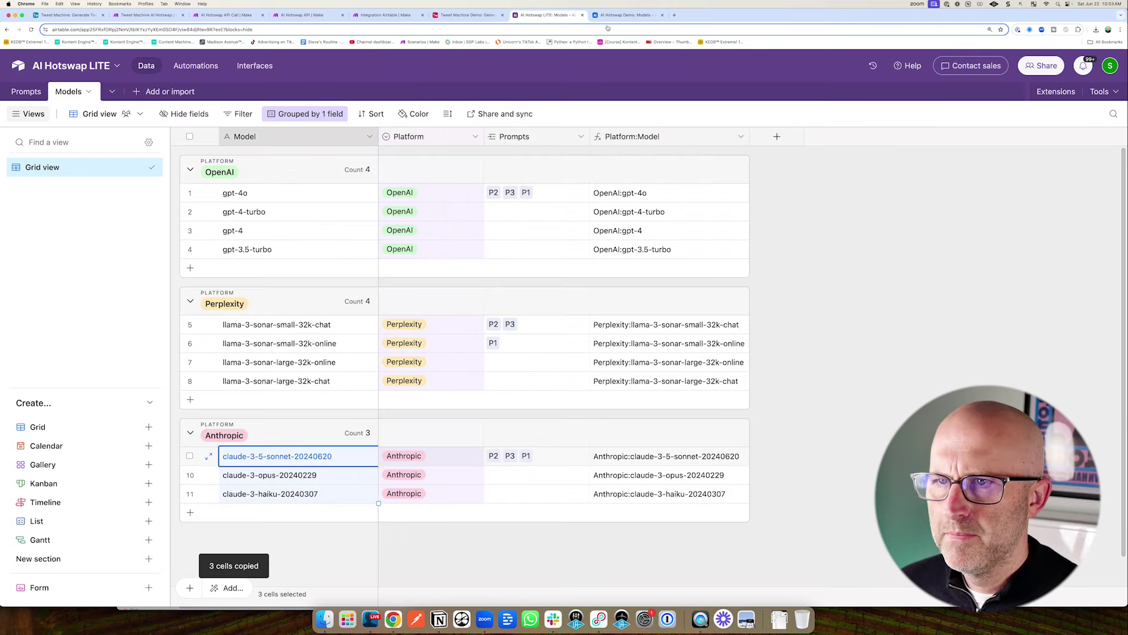
pyautogui.hotkey('ctrl', 'Tab')
pyautogui.press('super+v')
pyautogui.press('Return')
pyautogui.moveTo(315, 141); pyautogui.dragTo(388, 143)
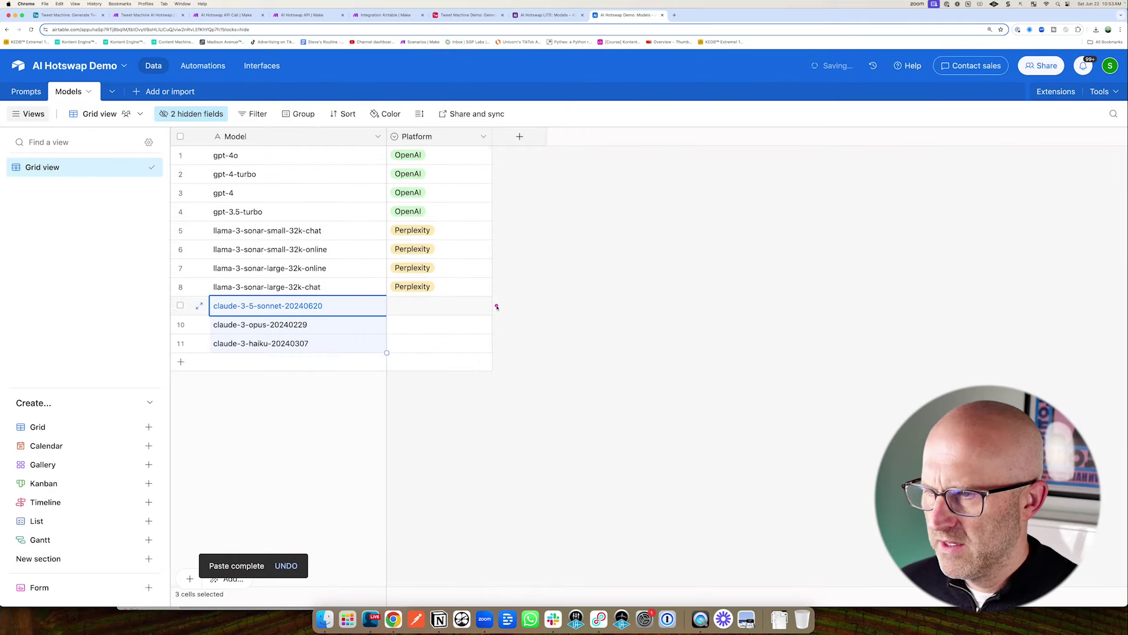
# - Set Platform to Anthropic for claude-3-5-sonnet-20240620 and fill it down to the other two Claude records
pyautogui.moveTo(497, 306)
pyautogui.mouseDown()
pyautogui.moveTo(340, 234)
pyautogui.moveTo(335, 353)
pyautogui.mouseUp()
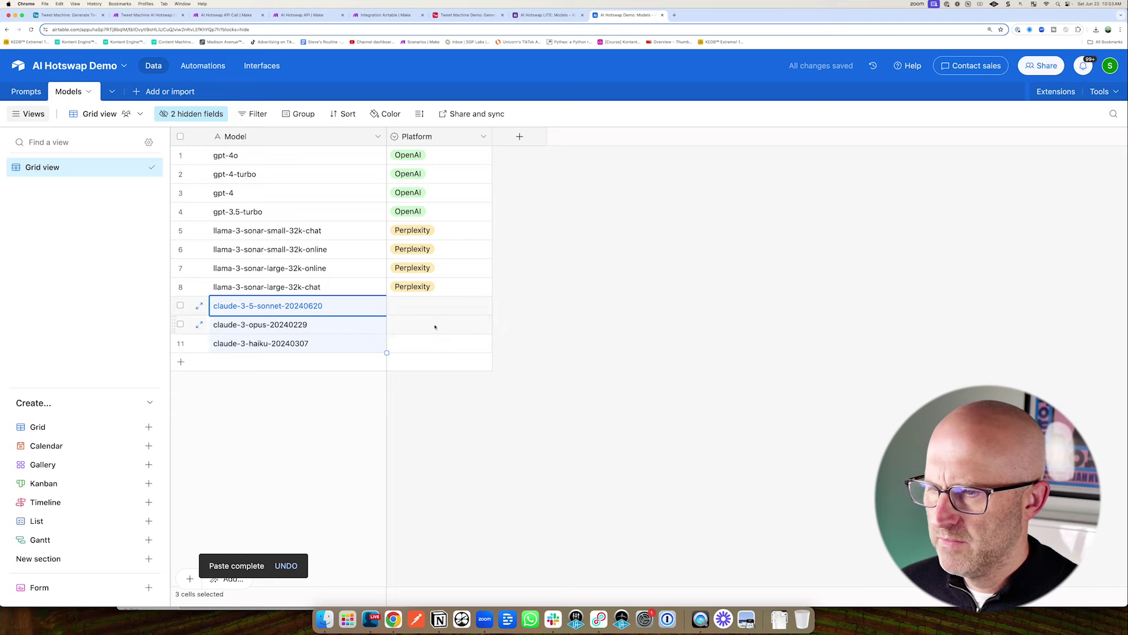
pyautogui.doubleClick(435, 305)
pyautogui.click(410, 407)
pyautogui.moveTo(492, 315); pyautogui.dragTo(492, 351)
# - Group the Models table's records by Platform
pyautogui.moveTo(348, 208); pyautogui.dragTo(313, 144)
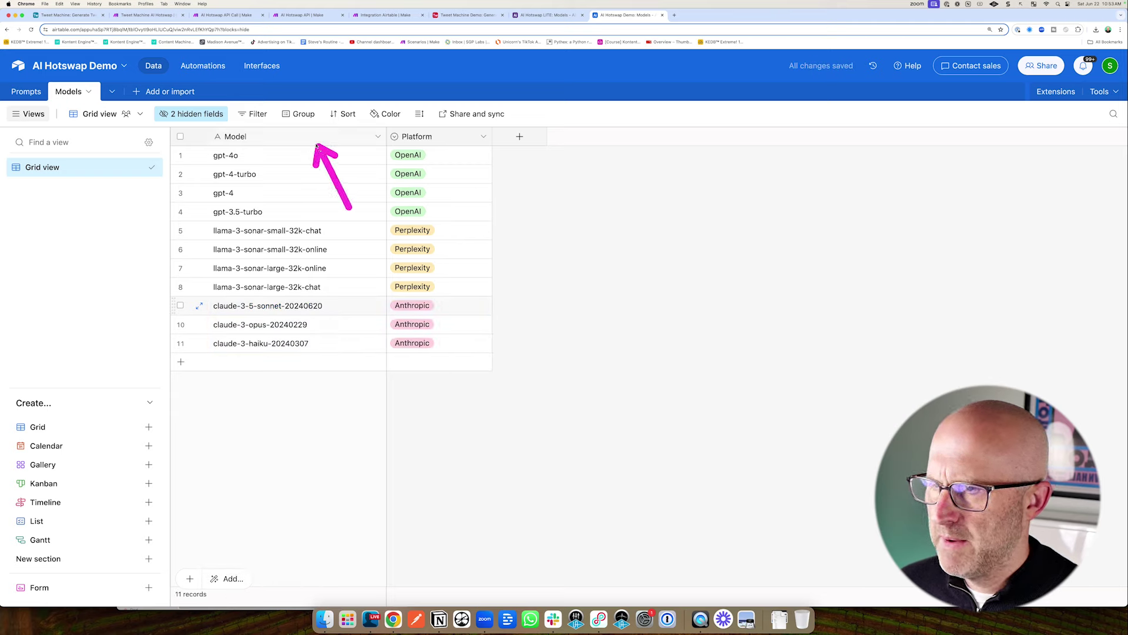
pyautogui.click(305, 116)
pyautogui.moveTo(382, 158); pyautogui.dragTo(350, 178)
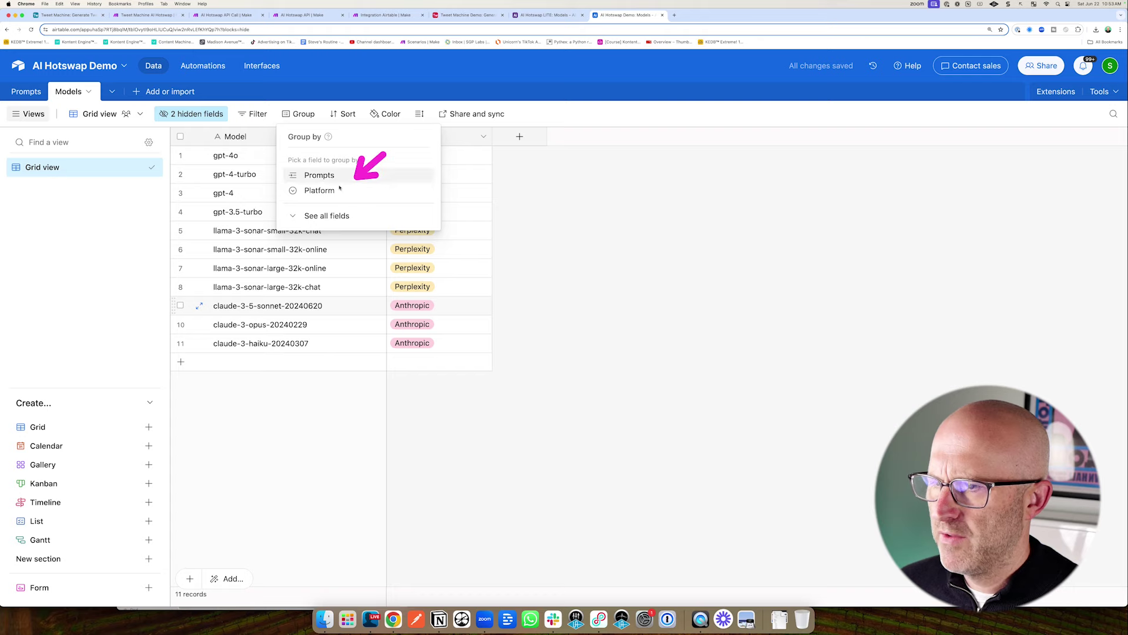
pyautogui.click(319, 190)
pyautogui.moveTo(587, 289)
pyautogui.mouseDown()
pyautogui.moveTo(543, 268)
pyautogui.moveTo(377, 340)
pyautogui.moveTo(372, 428)
pyautogui.moveTo(398, 373)
pyautogui.mouseUp()
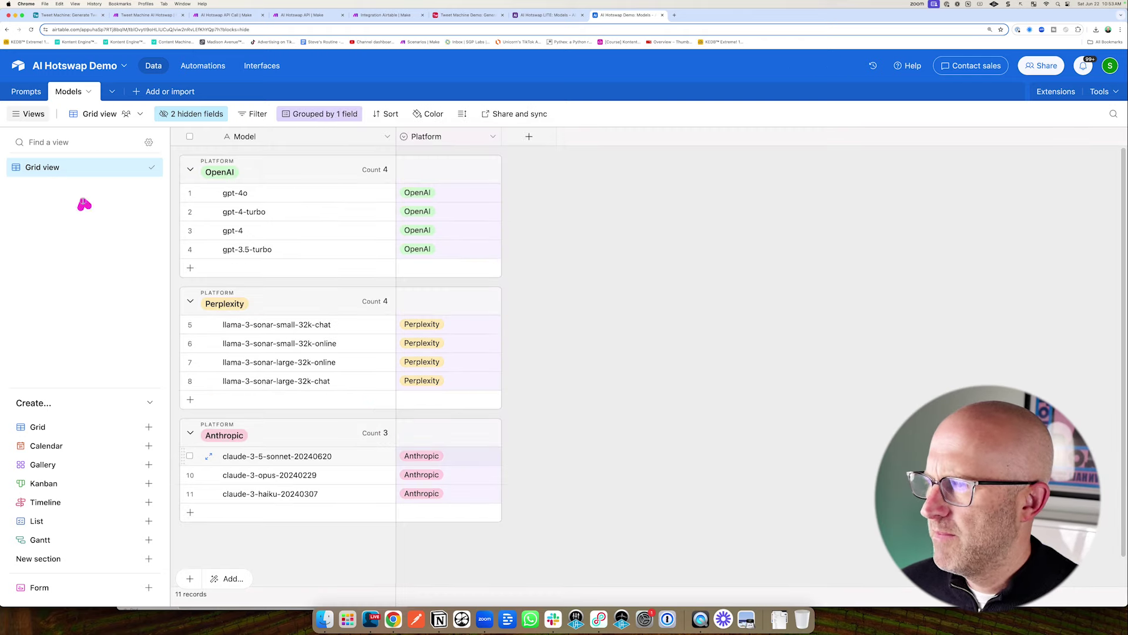
# - In the Prompts table, enter "you're a master copywriter for twitter" as P1's System Prompt
pyautogui.click(26, 91)
pyautogui.moveTo(416, 215); pyautogui.dragTo(333, 182)
pyautogui.click(333, 182)
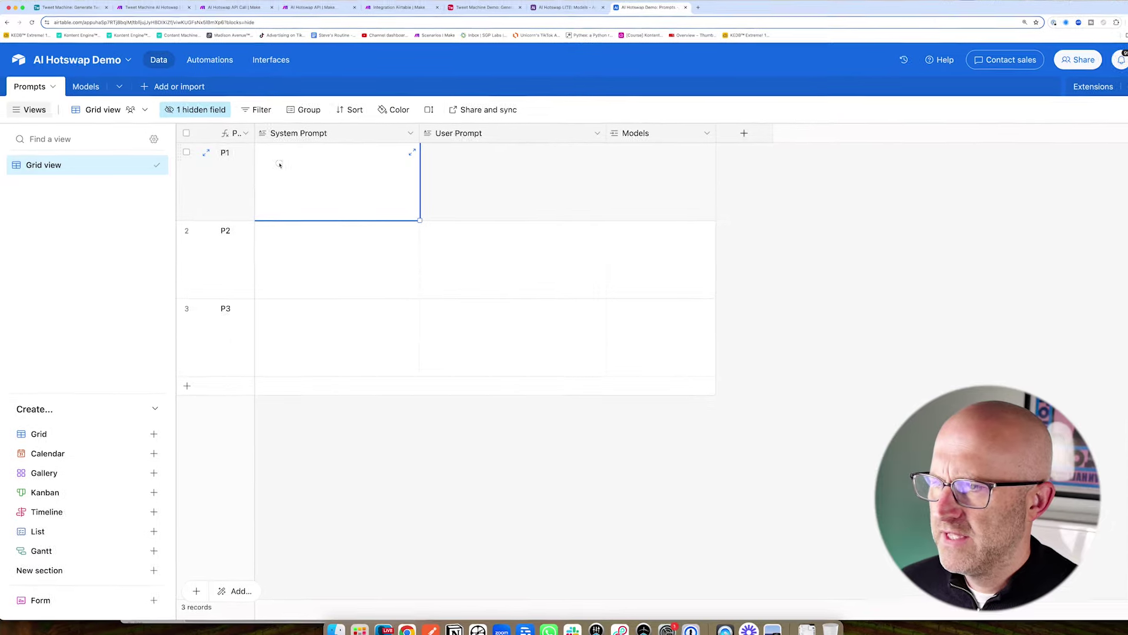
pyautogui.press('Return')
pyautogui.write("you're a master copywriter for twitter")
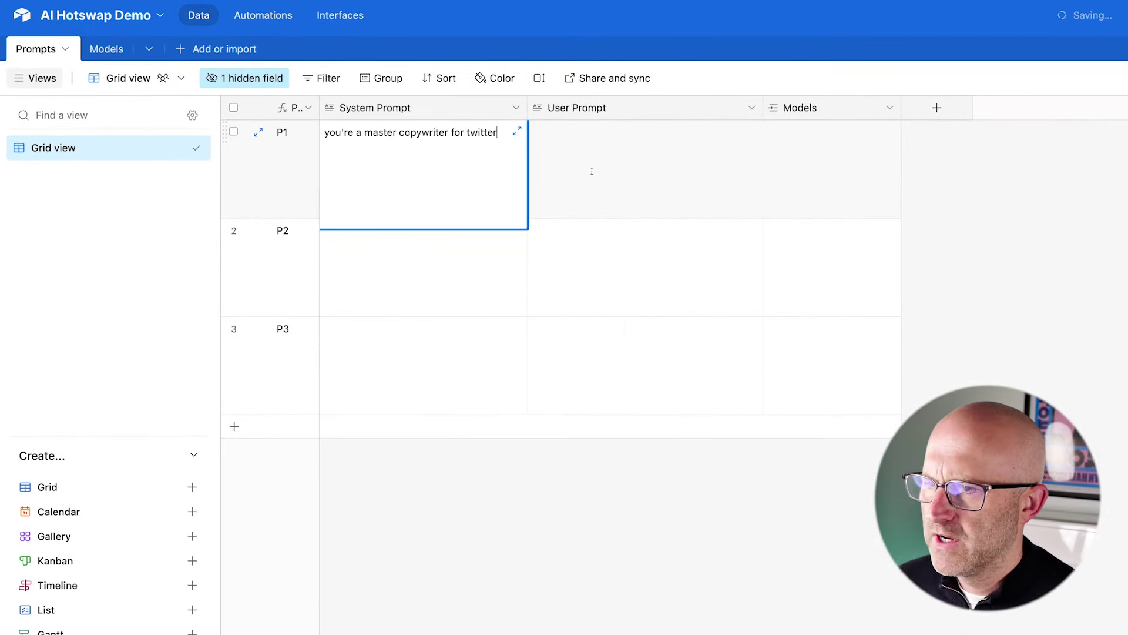
# - Enter "give me 10 tweets on the topic below" as P1's User Prompt
pyautogui.click(619, 179)
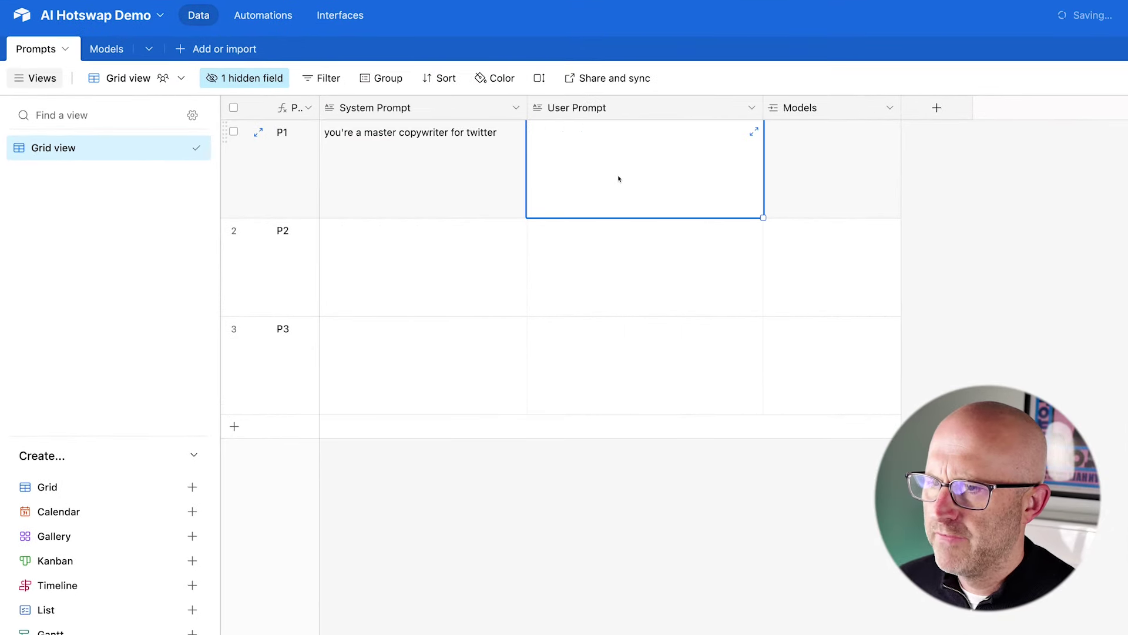
pyautogui.write('give m')
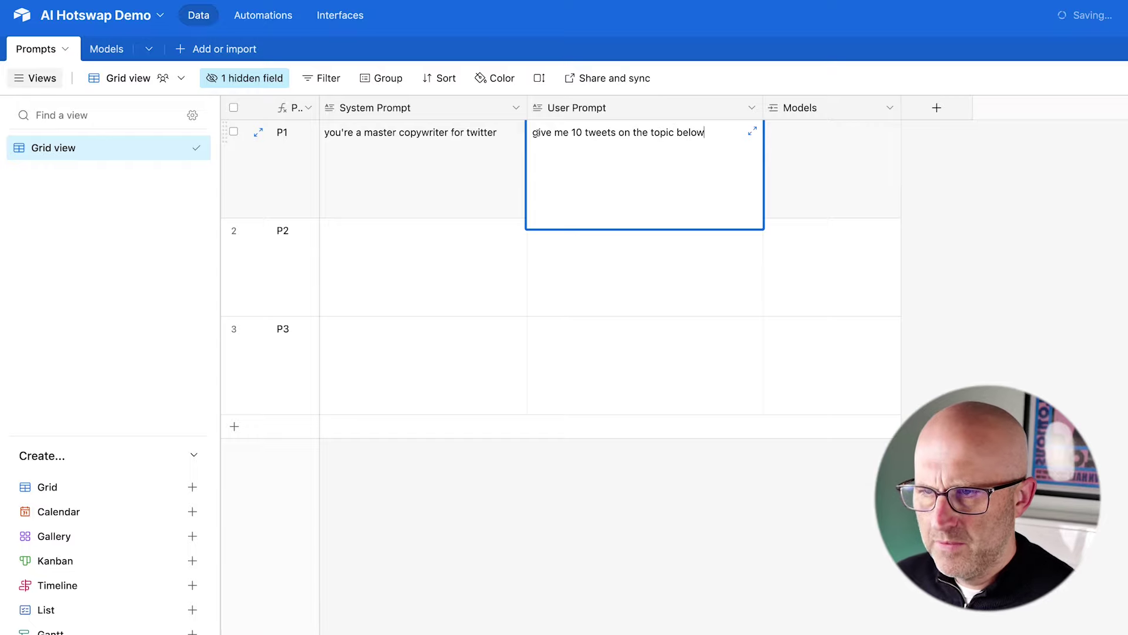
pyautogui.write('e 10 tweets on the topic below')
pyautogui.press('Tab')
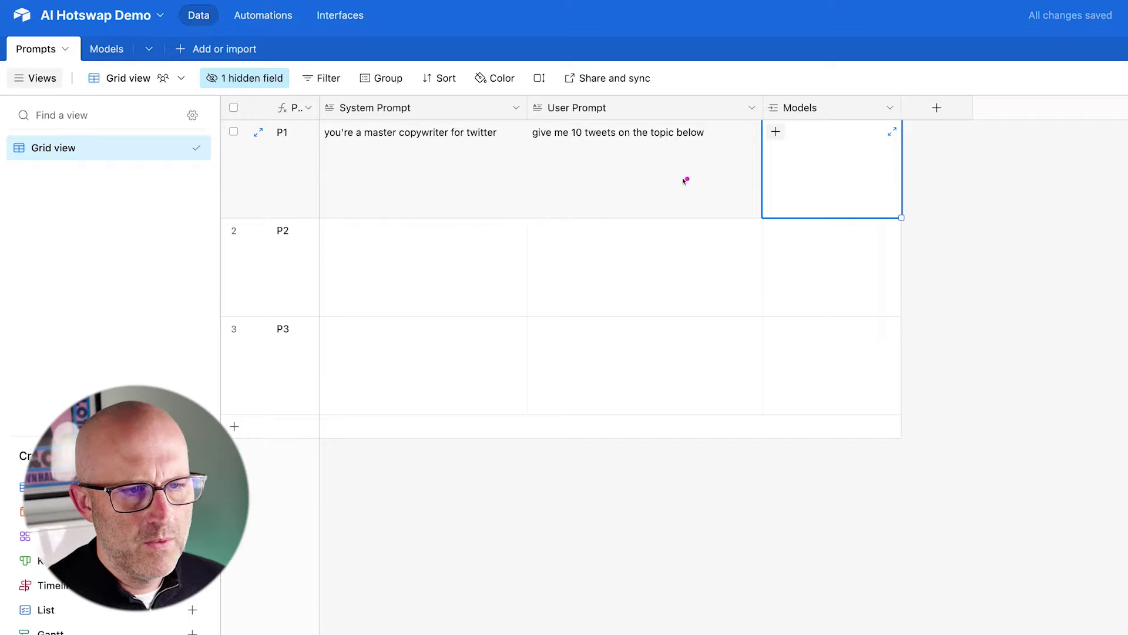
# - Link P1 to the models gpt-4o, llama-3-sonar-small-32k-chat and claude-3-5-sonnet-20240620
pyautogui.click(775, 131)
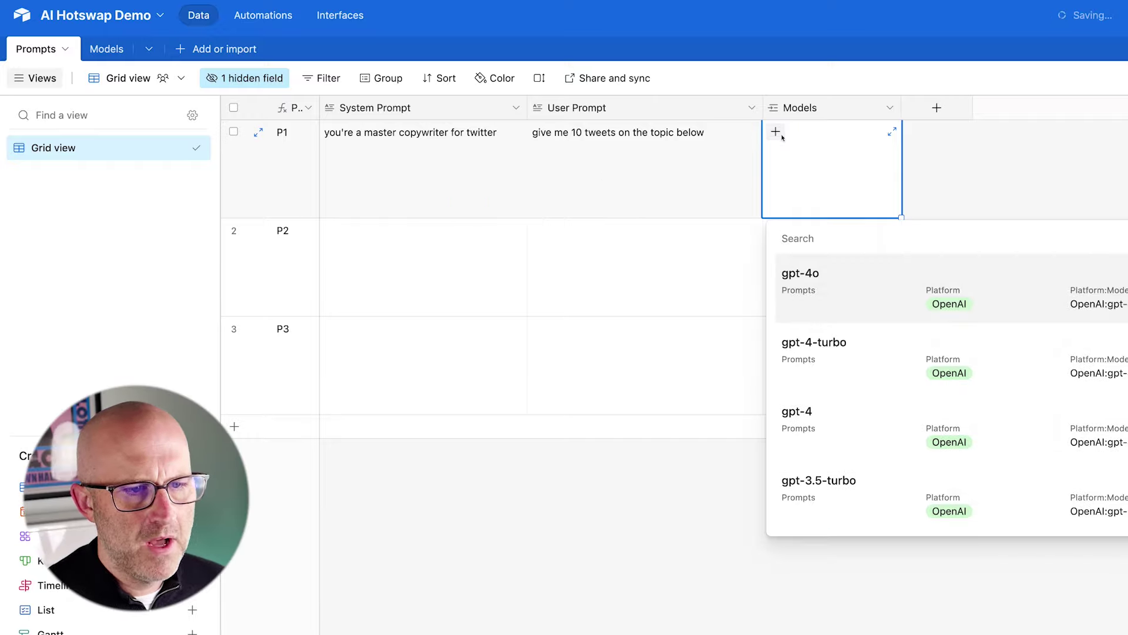
pyautogui.click(844, 279)
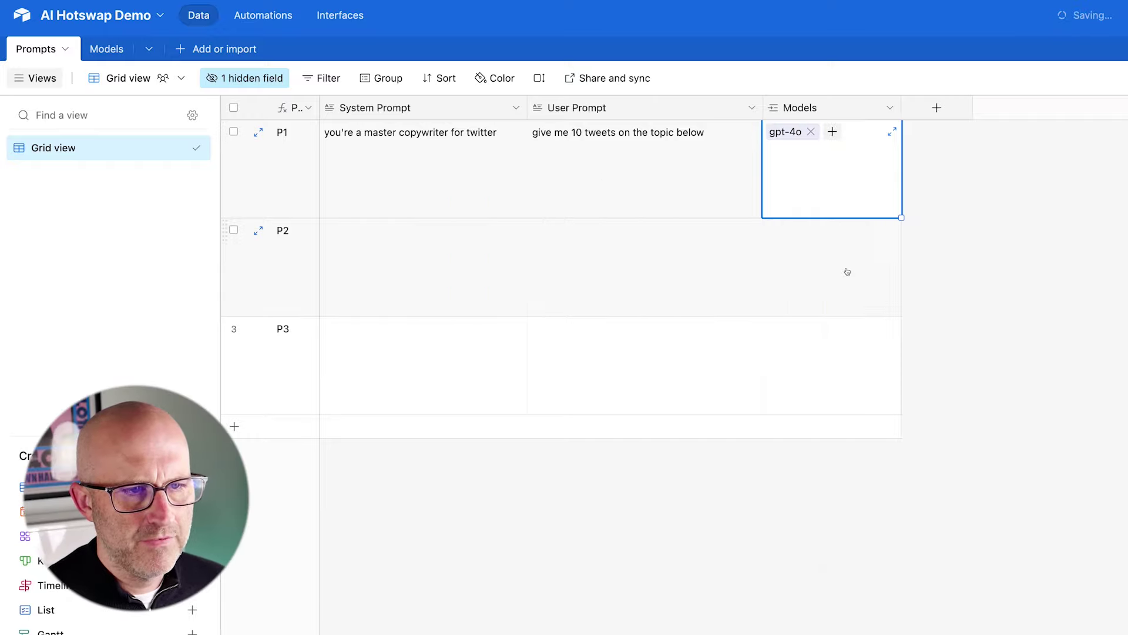
pyautogui.click(832, 132)
pyautogui.click(845, 307)
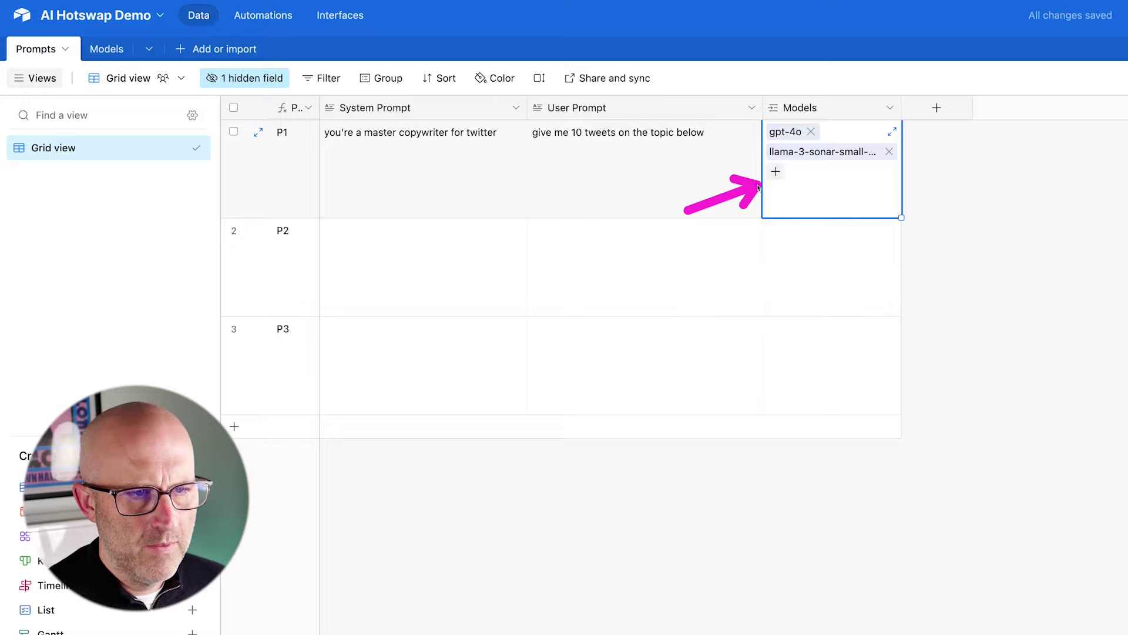
pyautogui.click(775, 172)
pyautogui.scroll(-5, 849, 377)
pyautogui.click(828, 433)
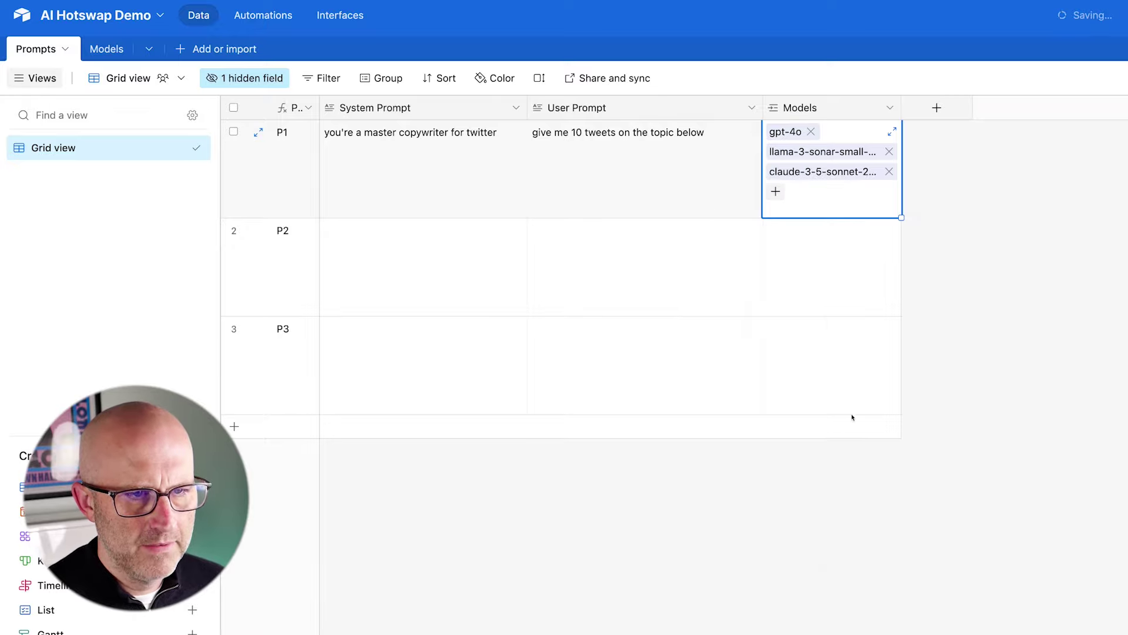
# - Add lookup fields for Model, Platform and Platform:Model from the linked Models, and hide the Model lookup field
pyautogui.click(890, 108)
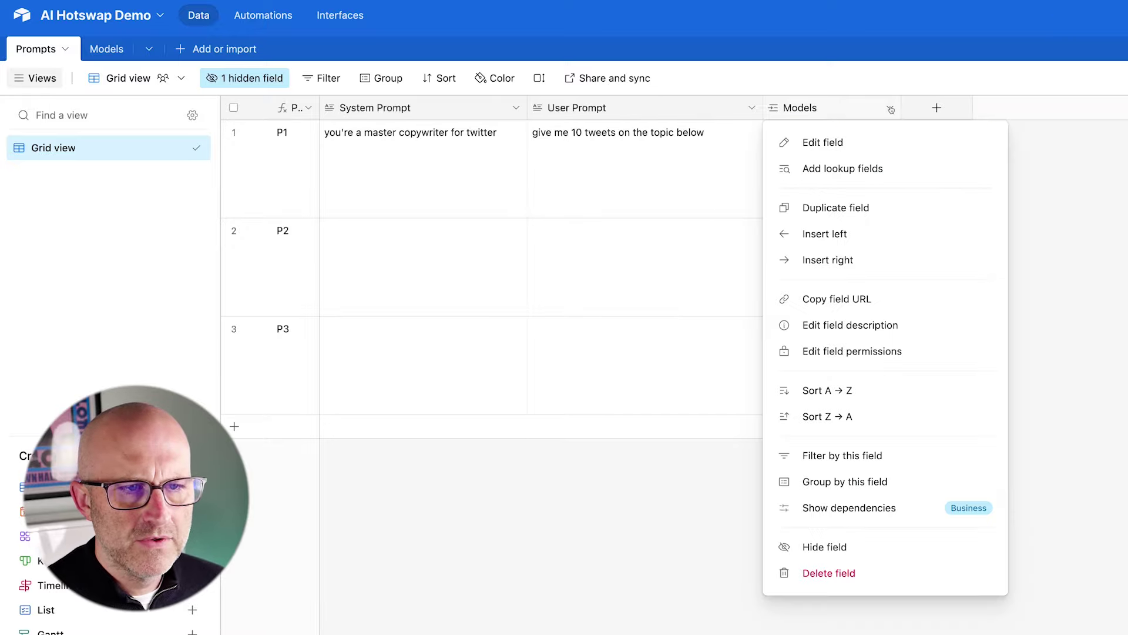
pyautogui.click(842, 168)
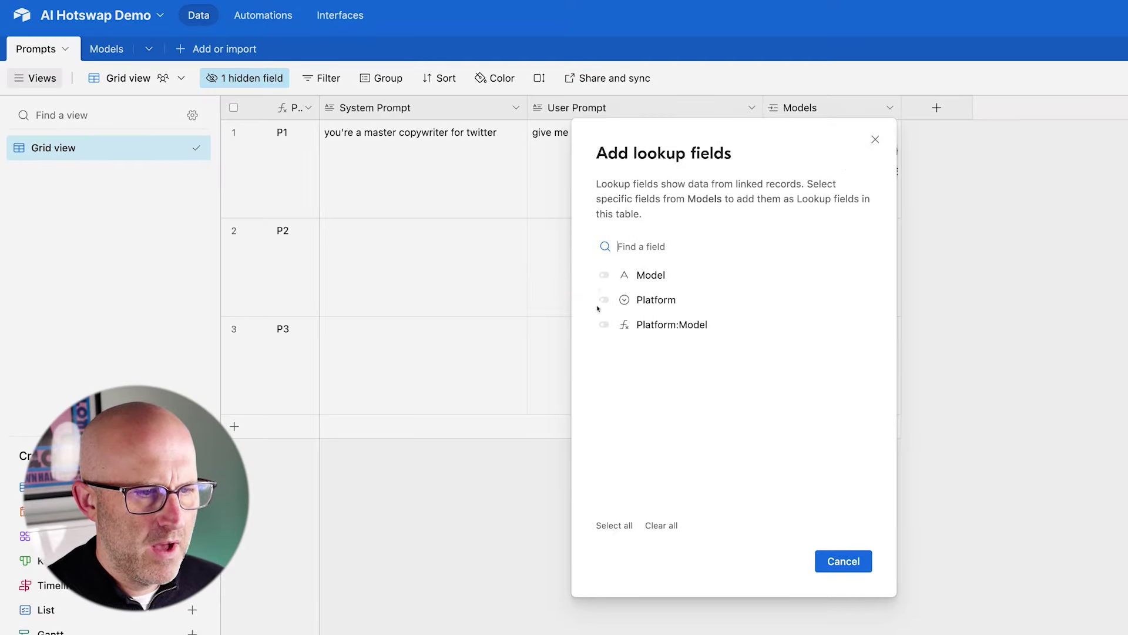
pyautogui.click(605, 276)
pyautogui.click(604, 299)
pyautogui.click(604, 325)
pyautogui.click(841, 560)
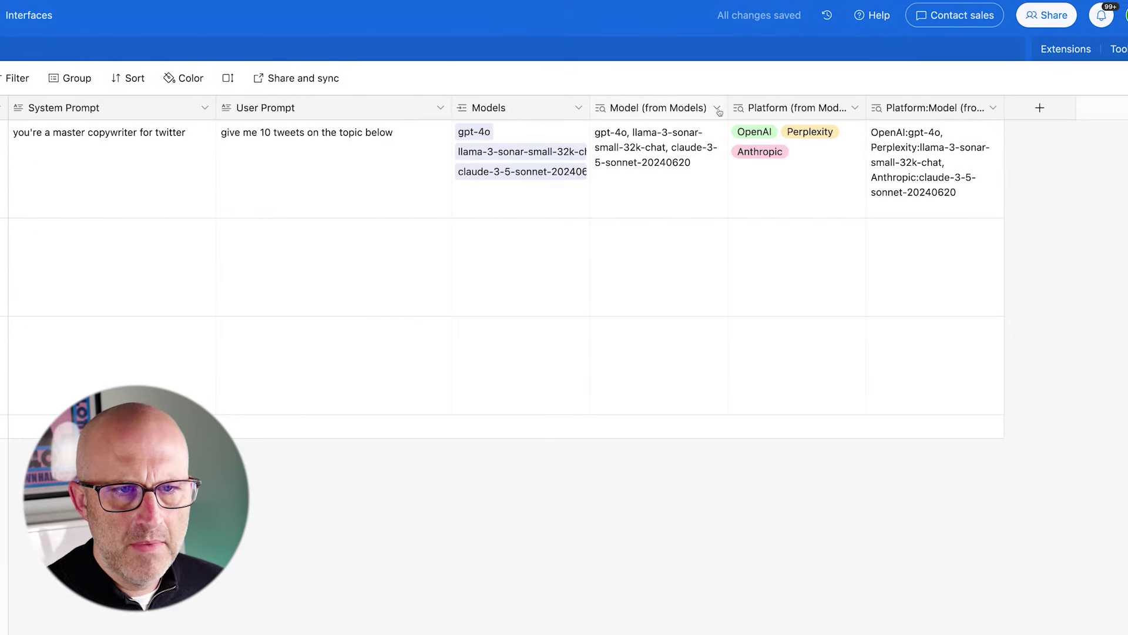
pyautogui.click(718, 109)
pyautogui.click(668, 516)
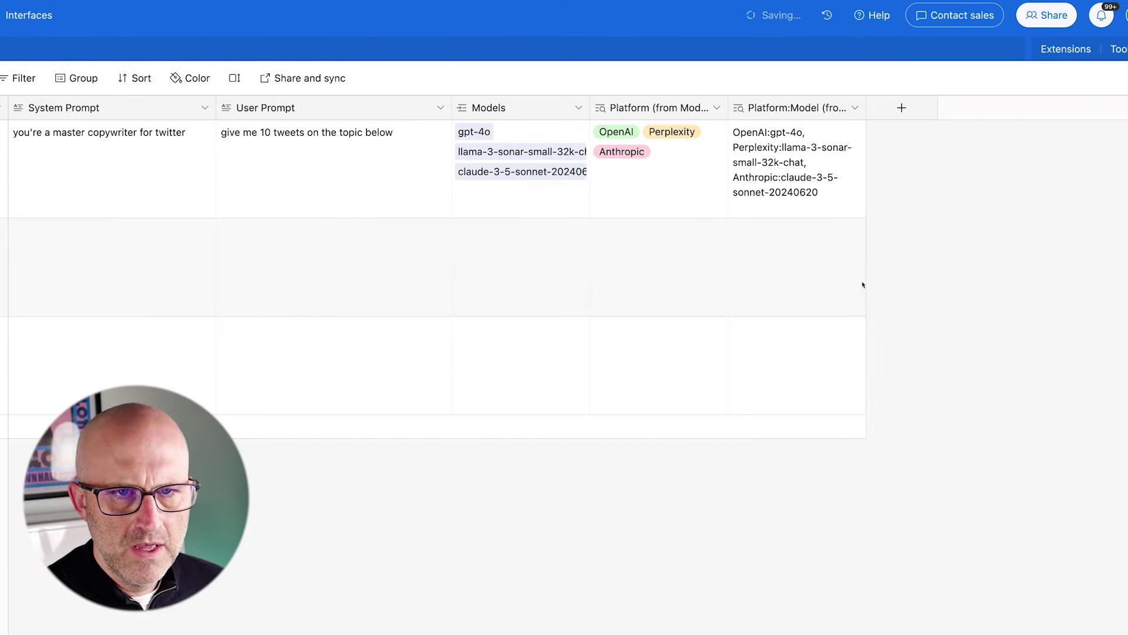
# - Hide the Platform:Model lookup field, widen the Models column to show full model names, and narrow the Platform column
pyautogui.click(855, 109)
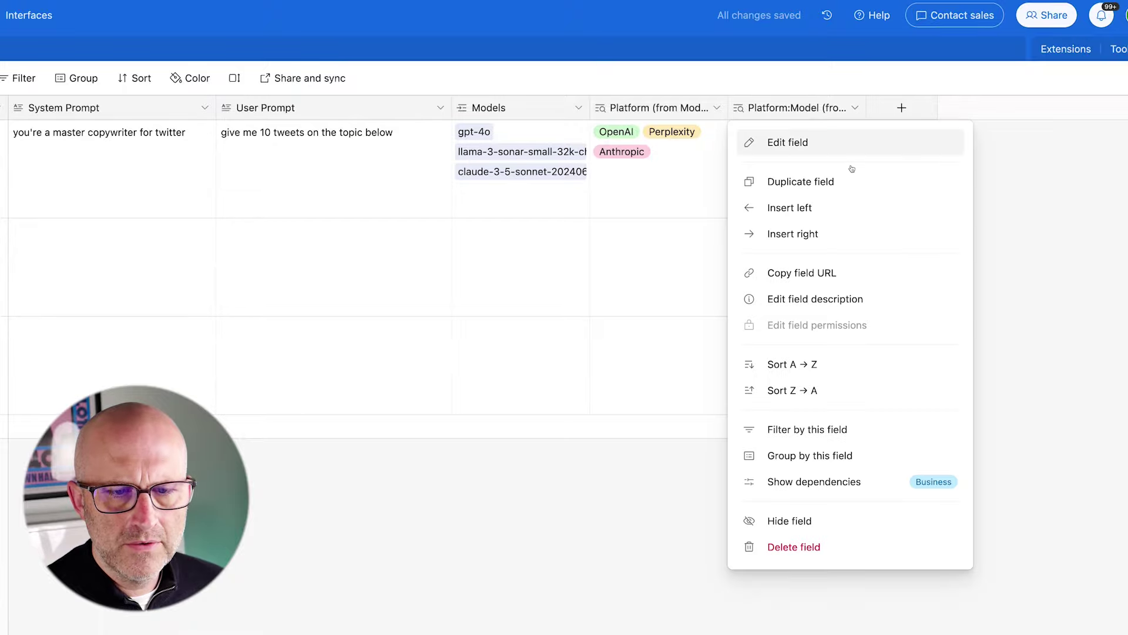
pyautogui.click(813, 521)
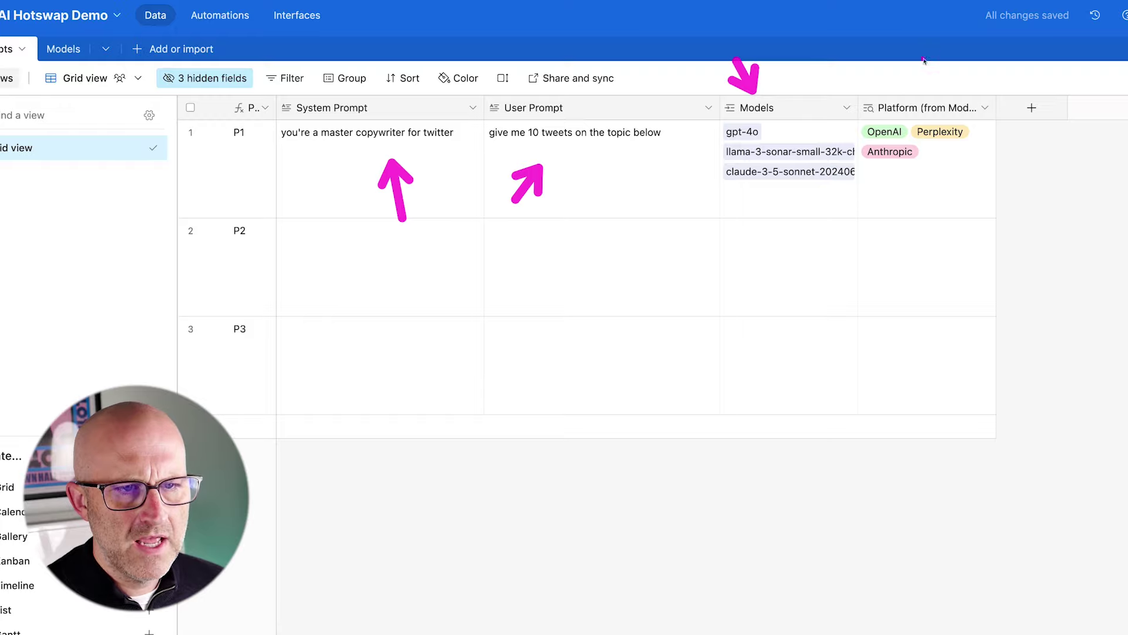
pyautogui.moveTo(857, 107); pyautogui.dragTo(878, 108)
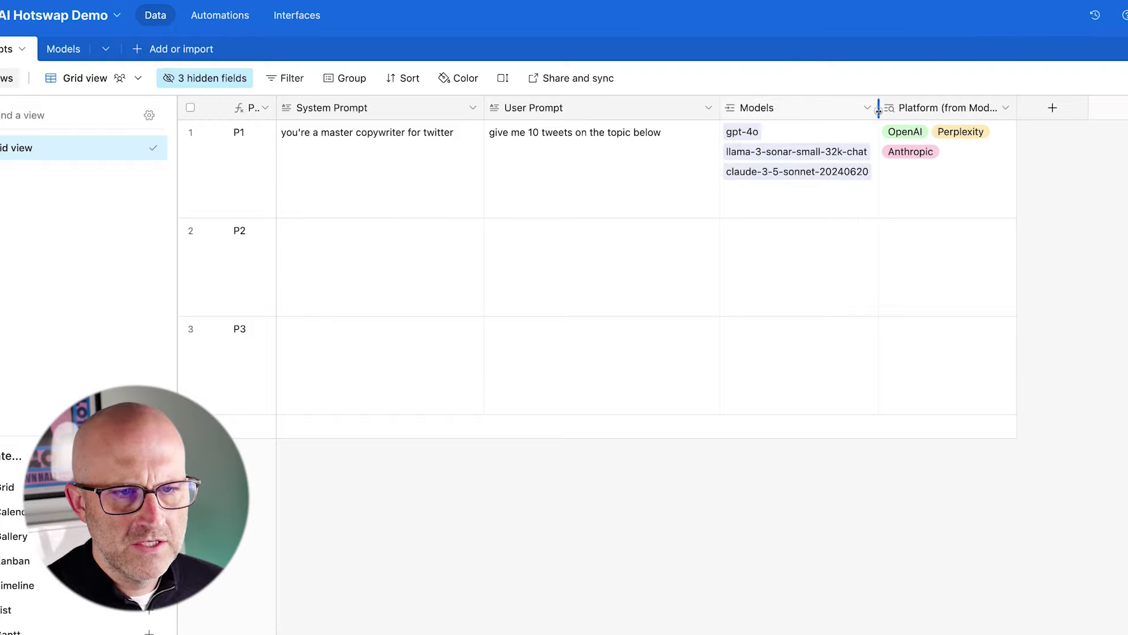
pyautogui.moveTo(1016, 108); pyautogui.dragTo(964, 108)
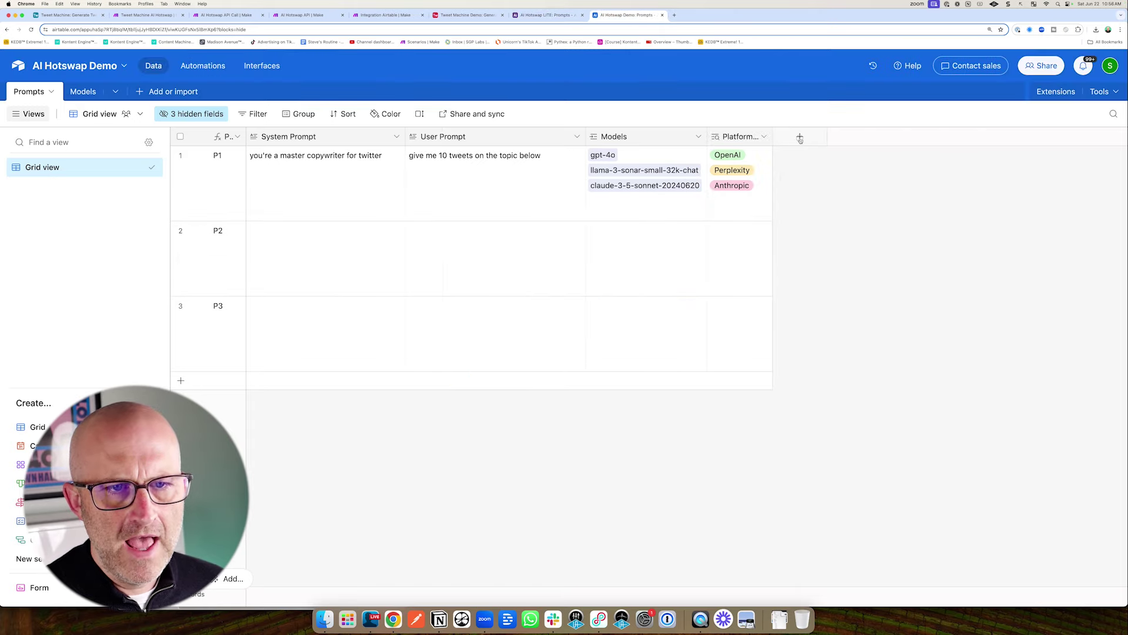
# - Create a single select field named Model Strategy with the options Return All and First Success, coloring First Success light green
pyautogui.click(800, 136)
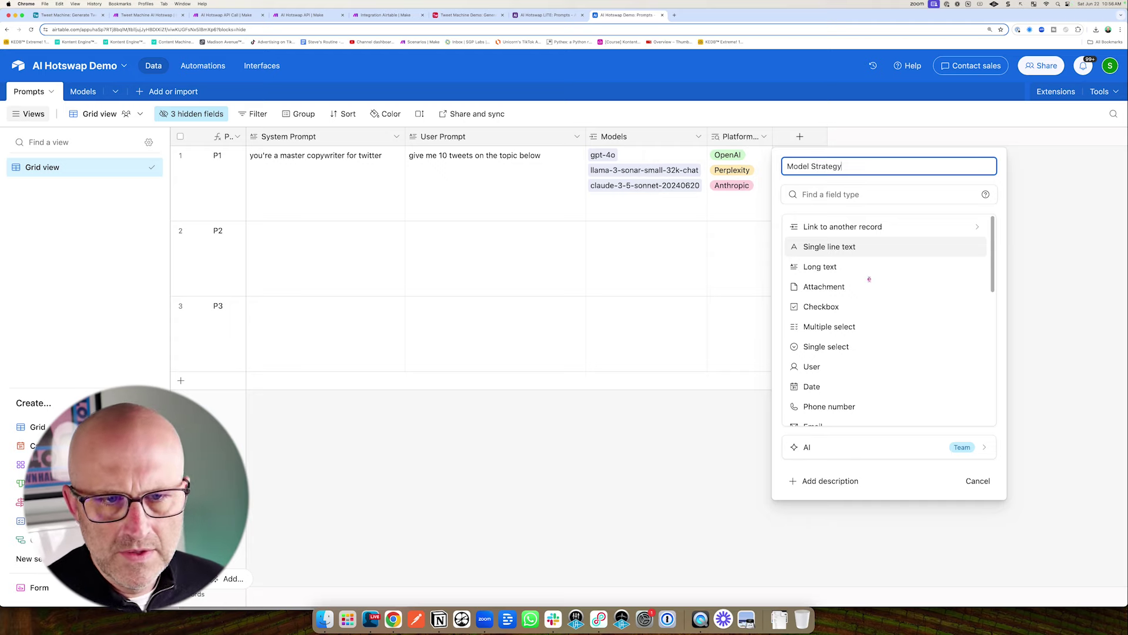
pyautogui.click(839, 348)
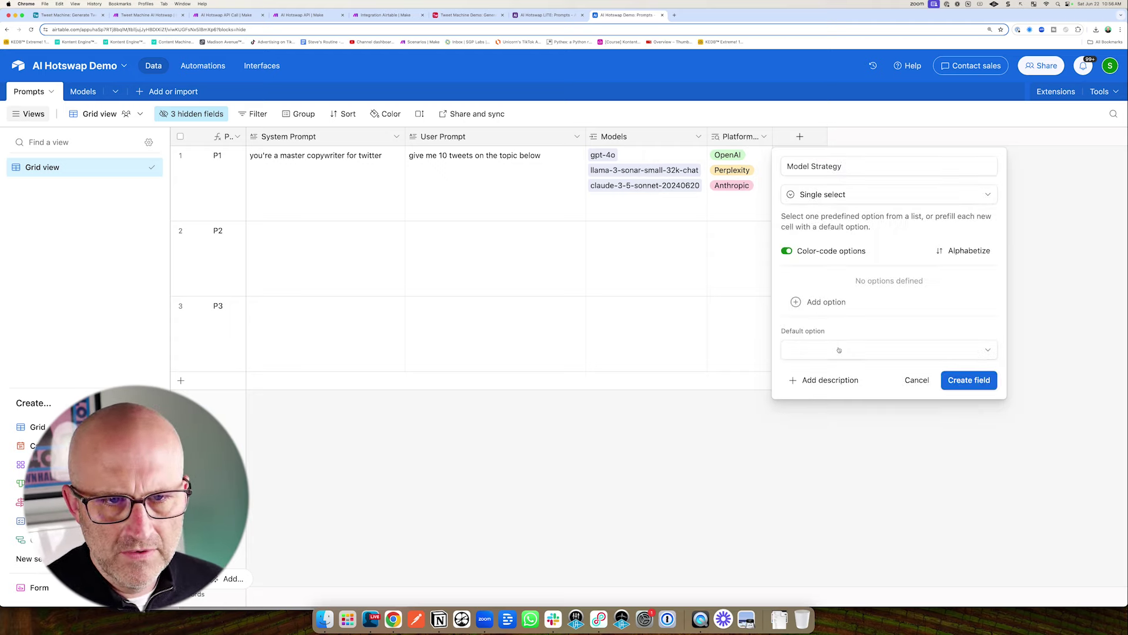
pyautogui.click(840, 302)
pyautogui.write('Return All')
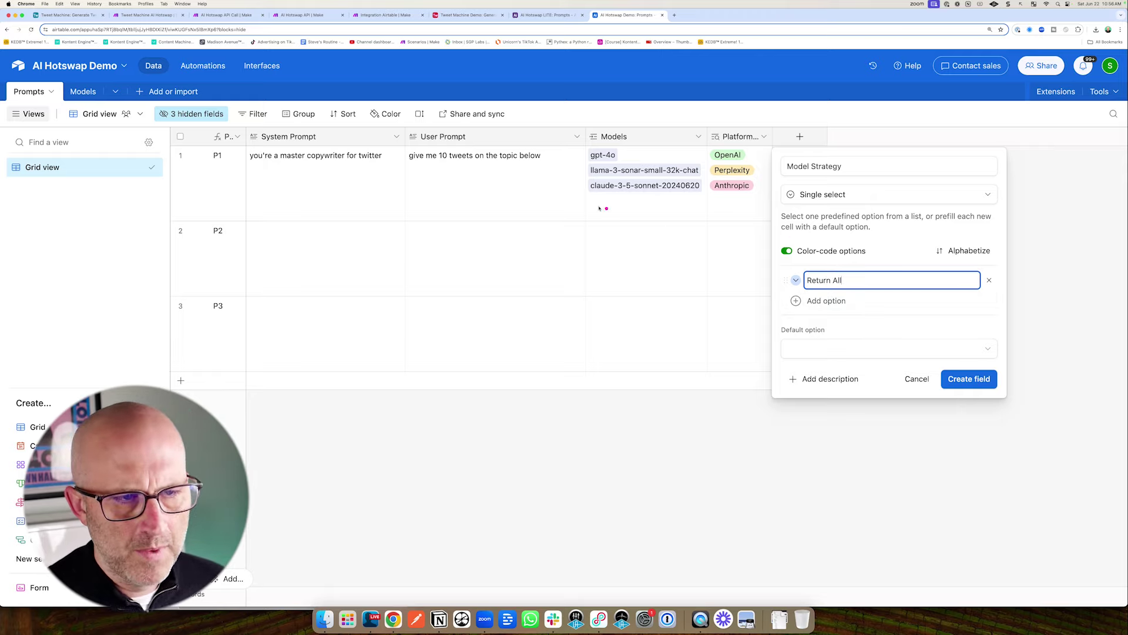
pyautogui.moveTo(514, 206); pyautogui.dragTo(575, 183)
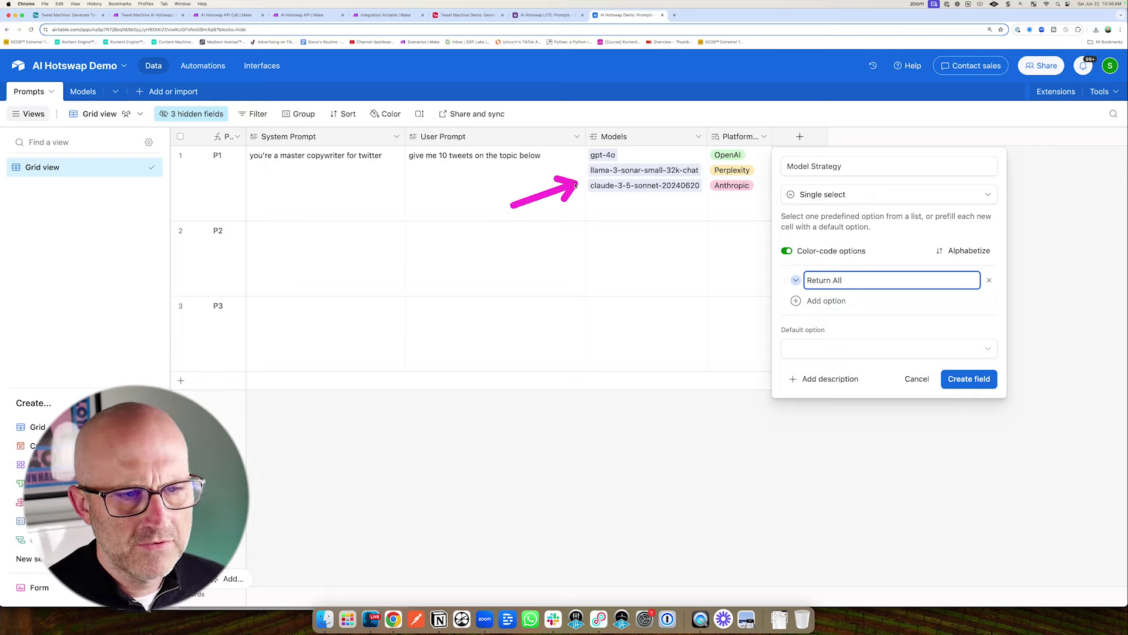
pyautogui.click(840, 301)
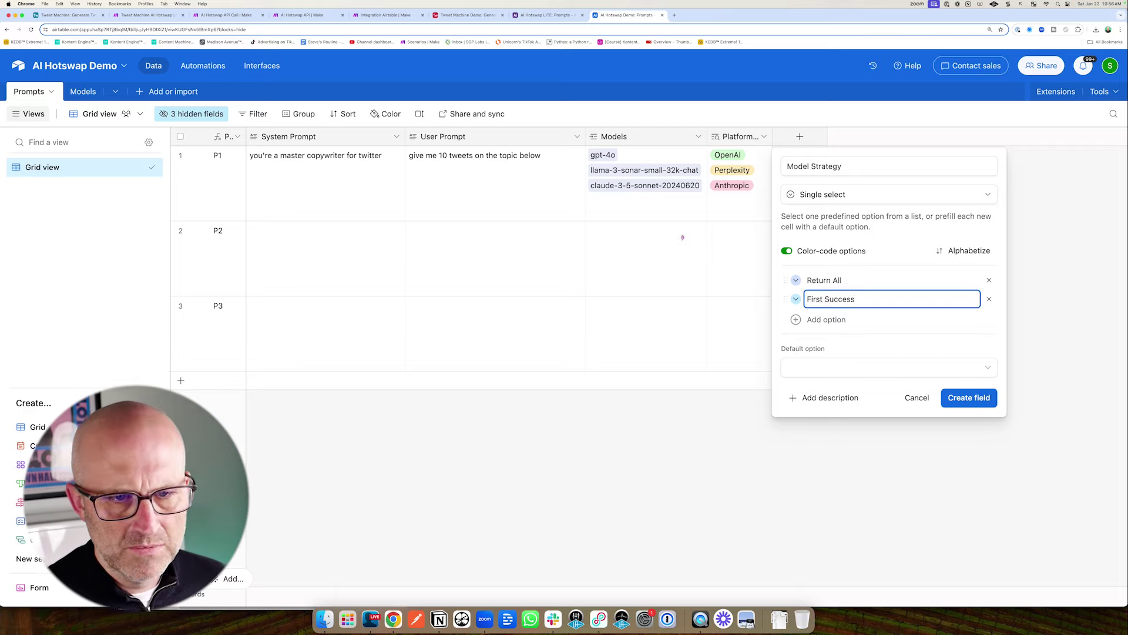
pyautogui.moveTo(519, 187); pyautogui.dragTo(576, 158)
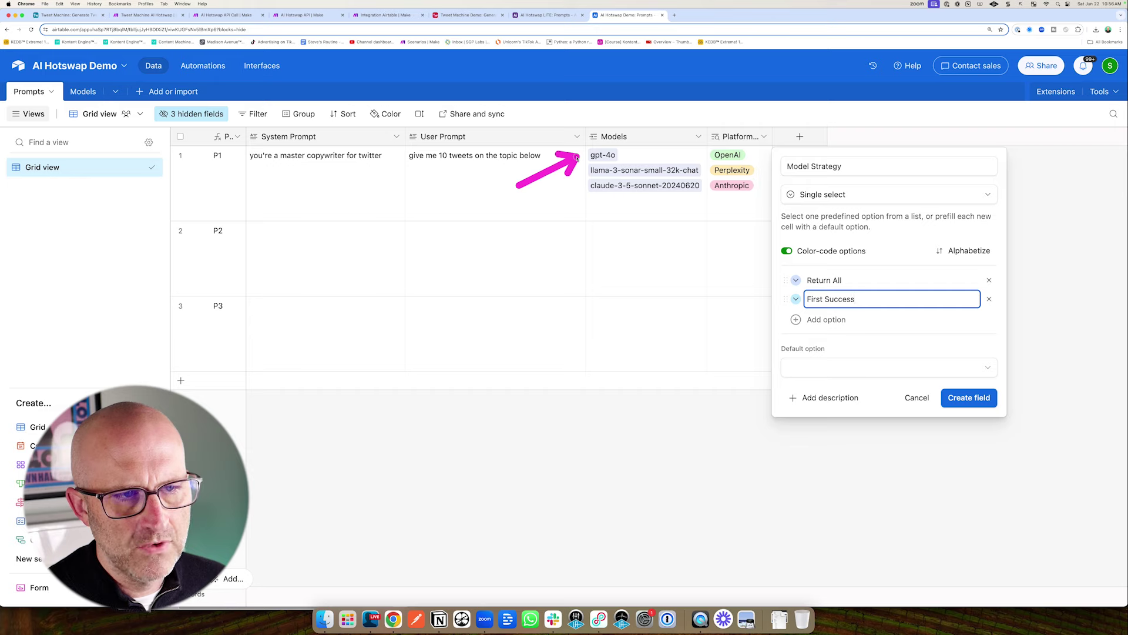
pyautogui.moveTo(522, 193); pyautogui.dragTo(577, 184)
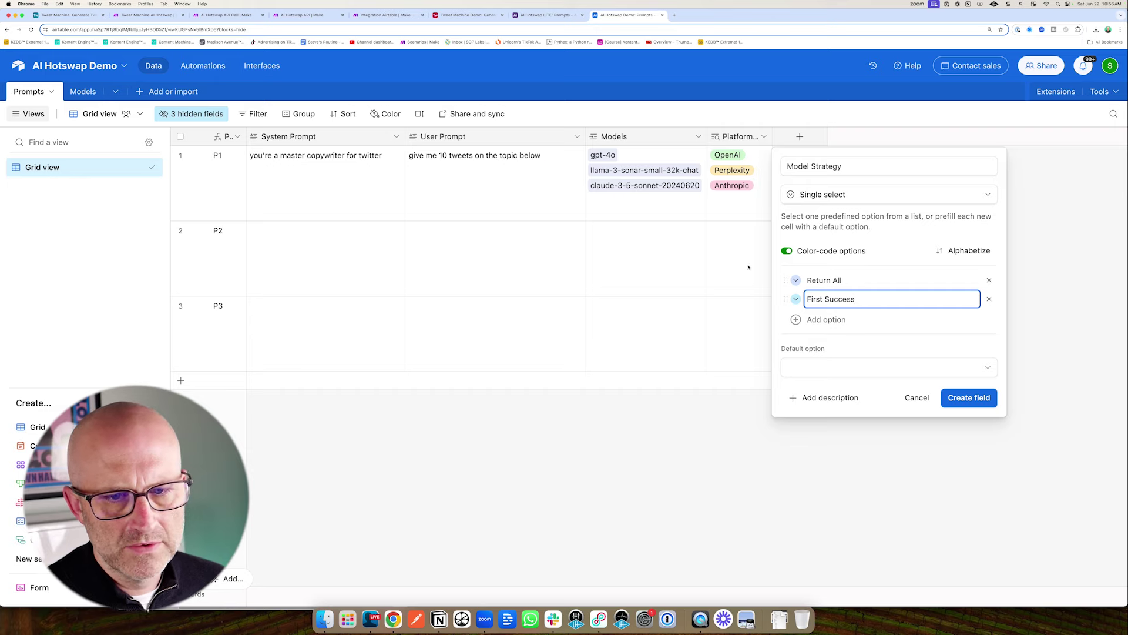
pyautogui.click(796, 299)
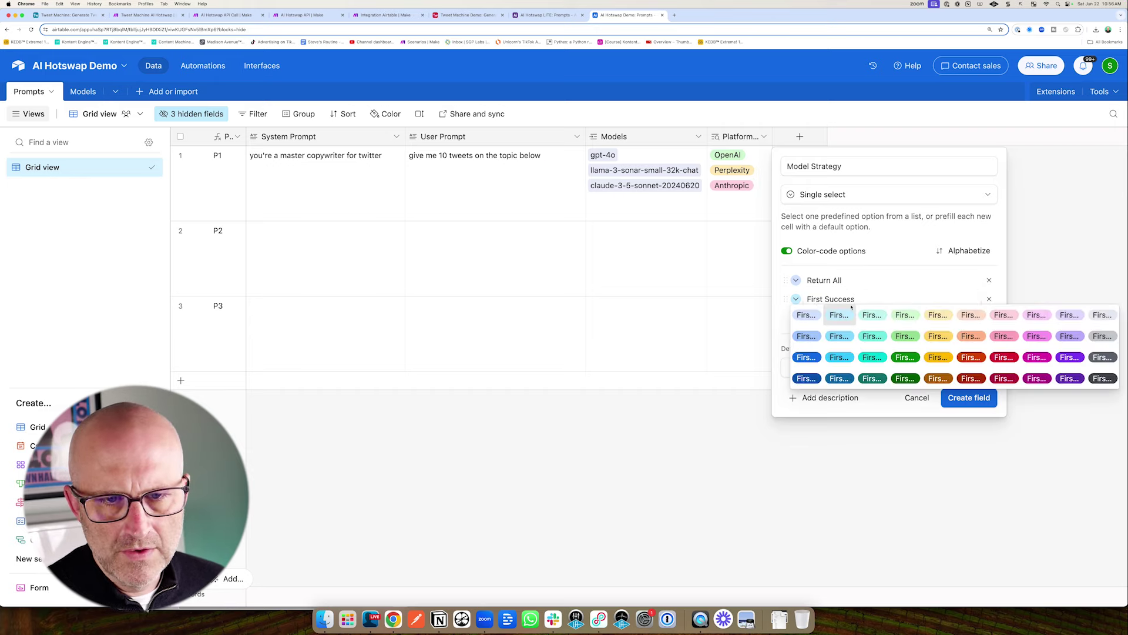
pyautogui.click(905, 315)
pyautogui.moveTo(1041, 330); pyautogui.dragTo(1001, 372)
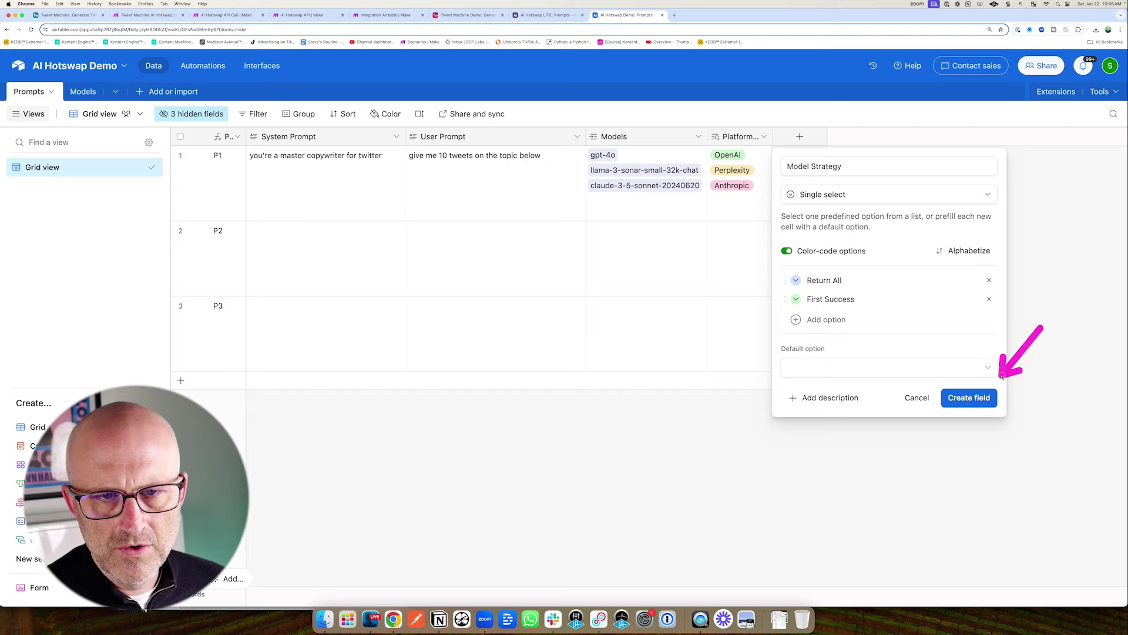
pyautogui.click(975, 397)
# - Set P1's Model Strategy to Return All
pyautogui.click(812, 165)
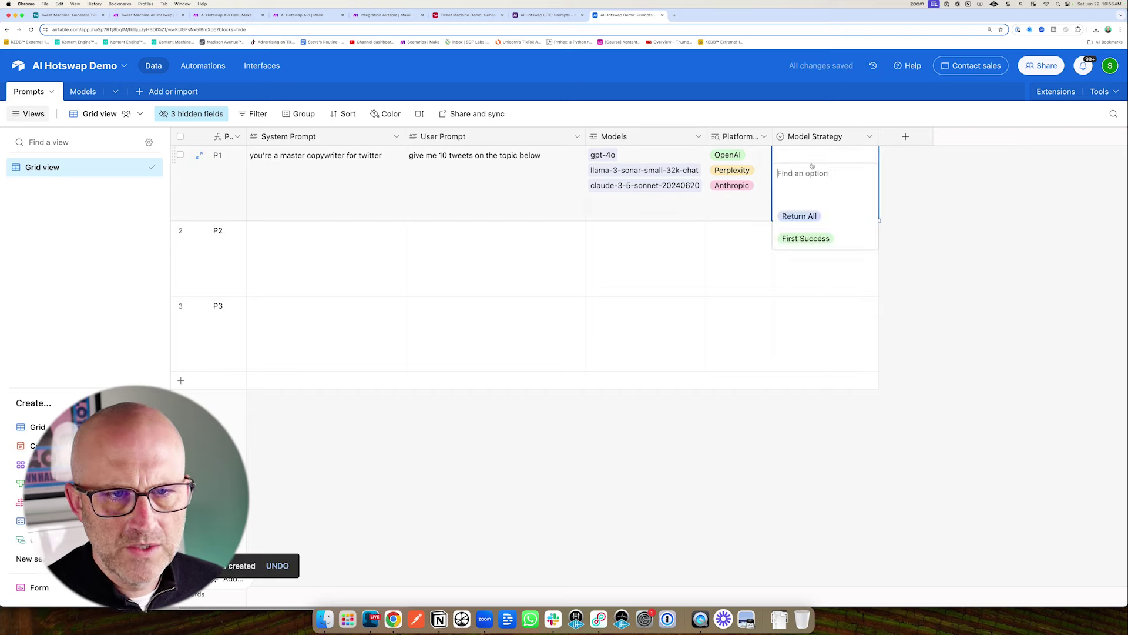
pyautogui.click(799, 216)
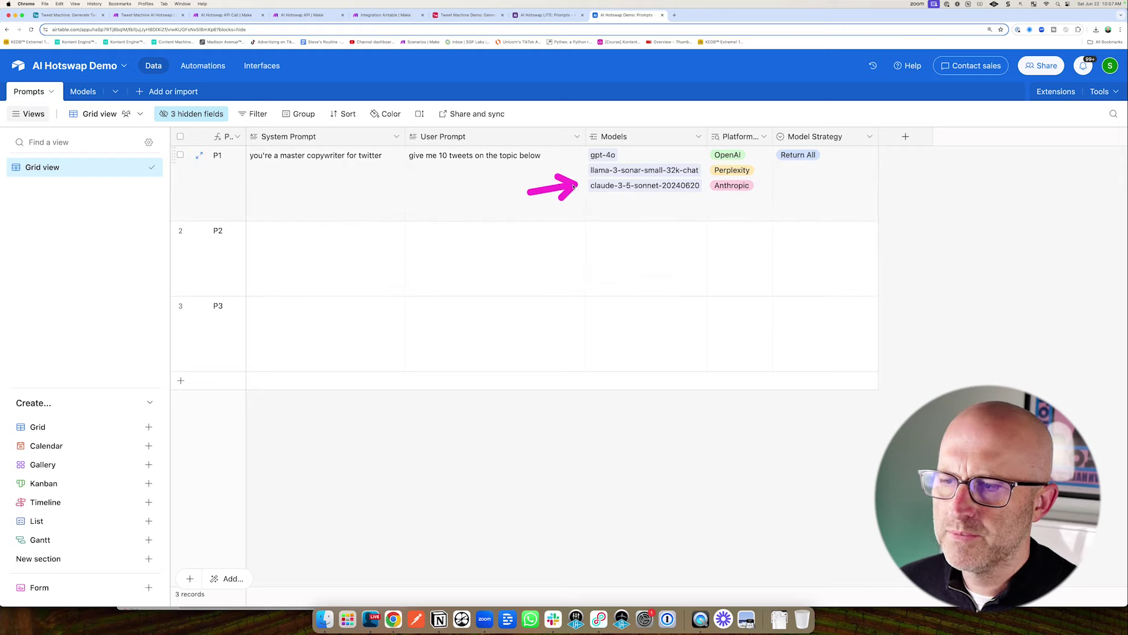
pyautogui.press('super+5')
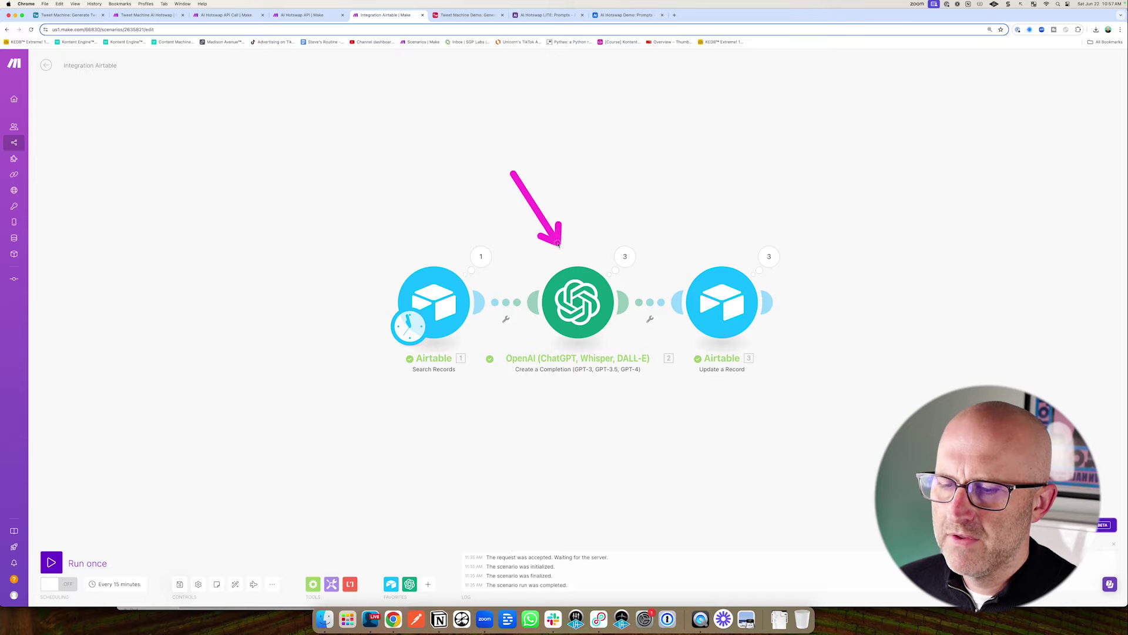
pyautogui.press('super+8')
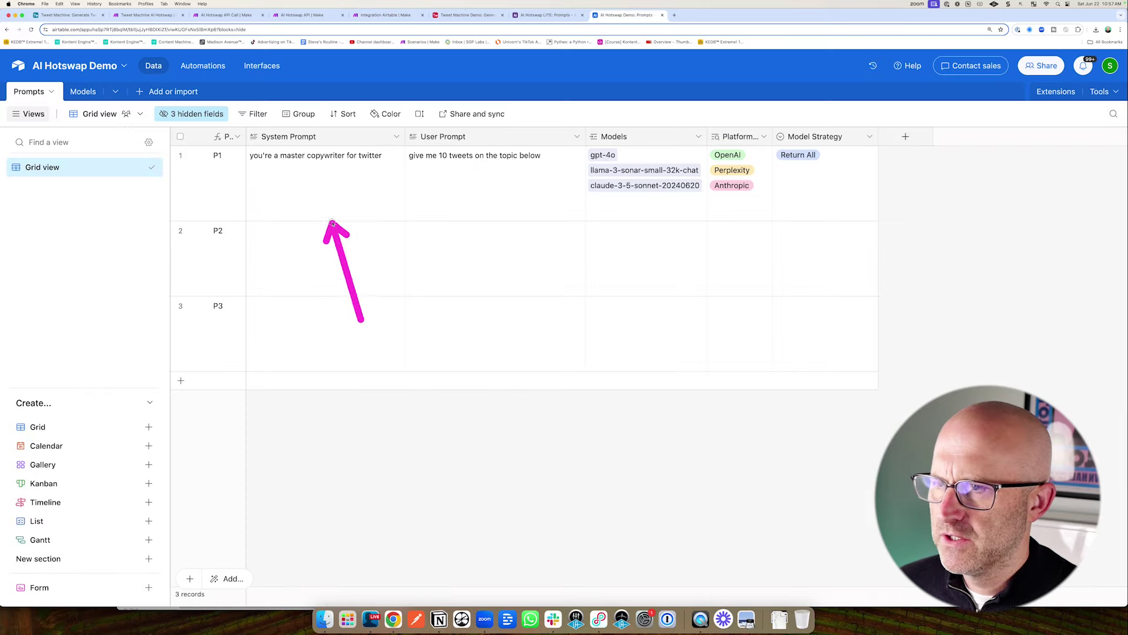
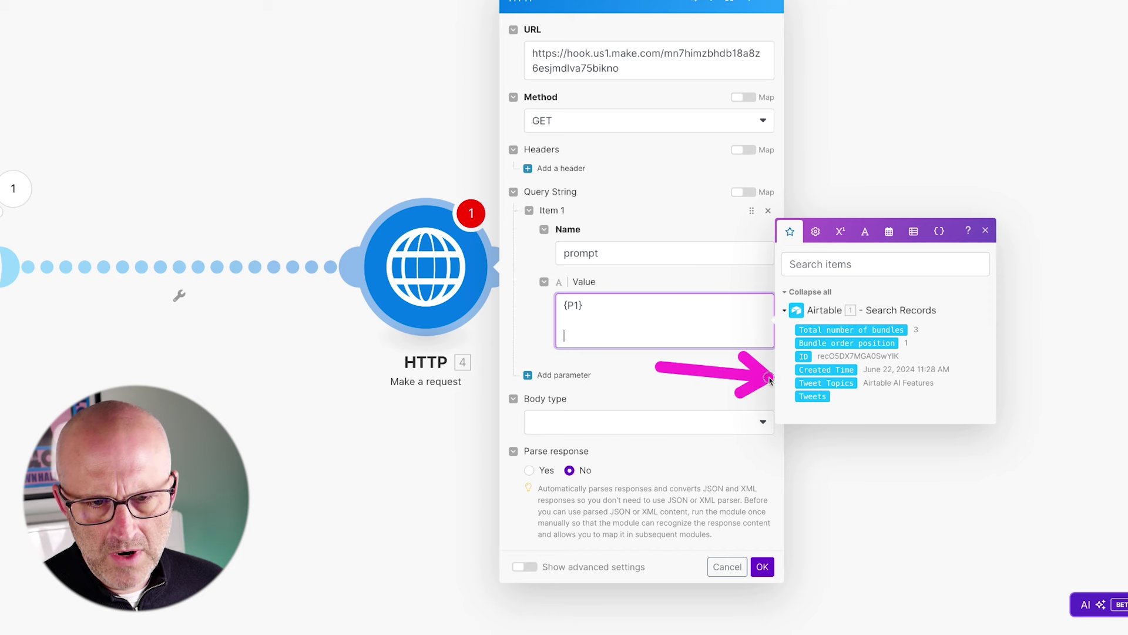
# - In Make's HTTP module, map Airtable's Tweet Topics below {P1} in the value of the prompt query parameter
pyautogui.click(816, 385)
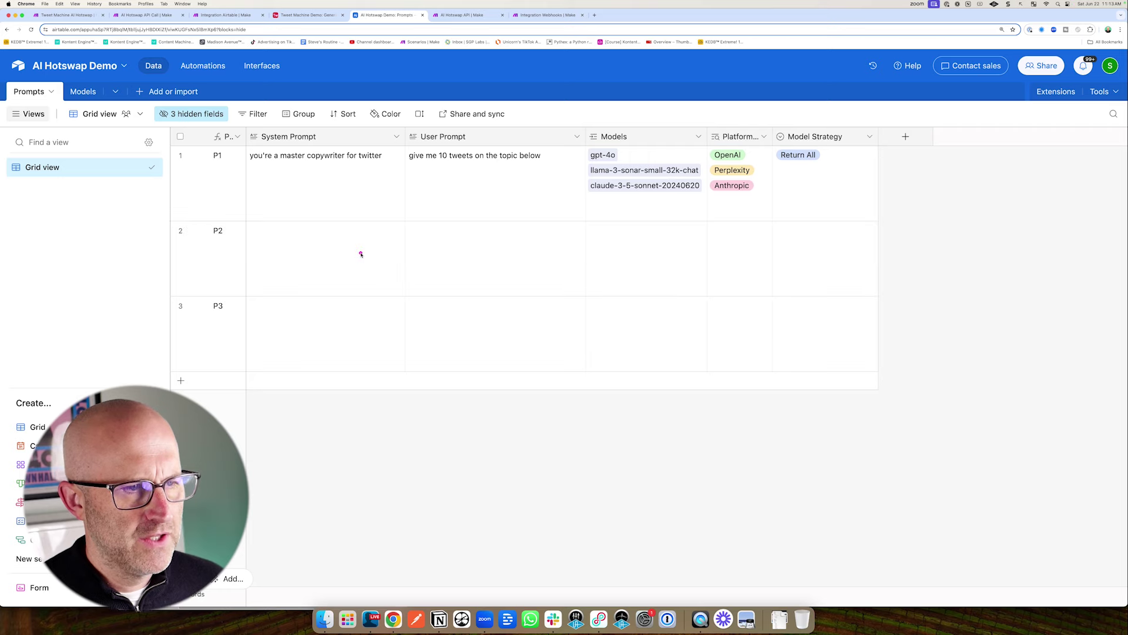
# - Examine the P1 record, the AI Hotswap API scenario's model branches and the {P1} reference in the HTTP request's query value
pyautogui.moveTo(361, 253)
pyautogui.mouseDown()
pyautogui.moveTo(390, 181)
pyautogui.moveTo(327, 184)
pyautogui.moveTo(403, 178)
pyautogui.mouseUp()
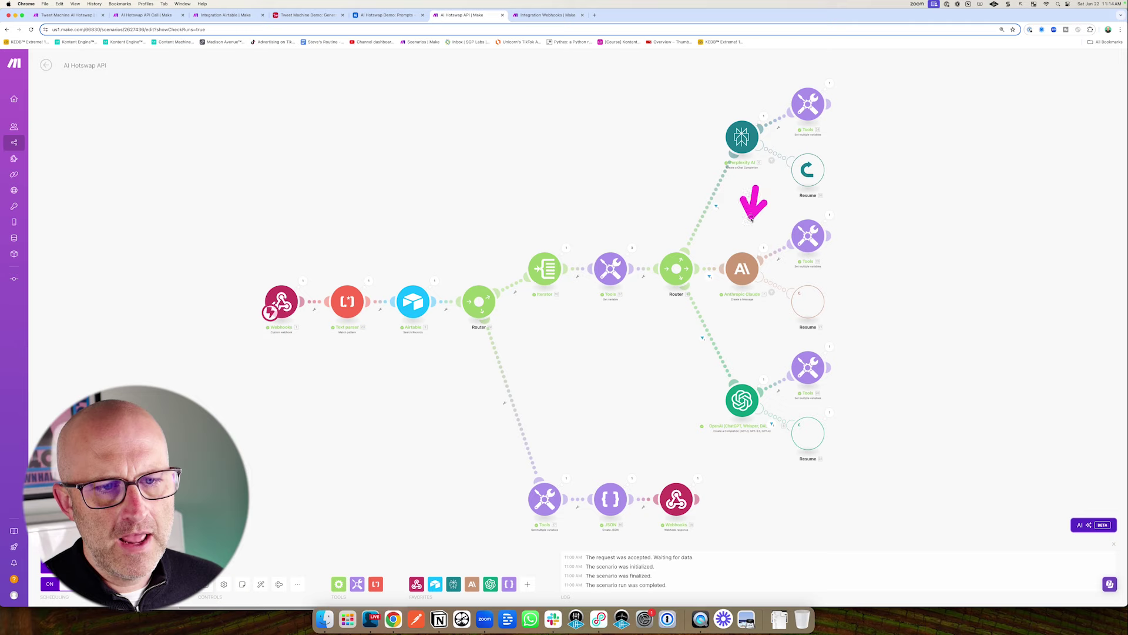
pyautogui.moveTo(752, 219); pyautogui.dragTo(747, 238)
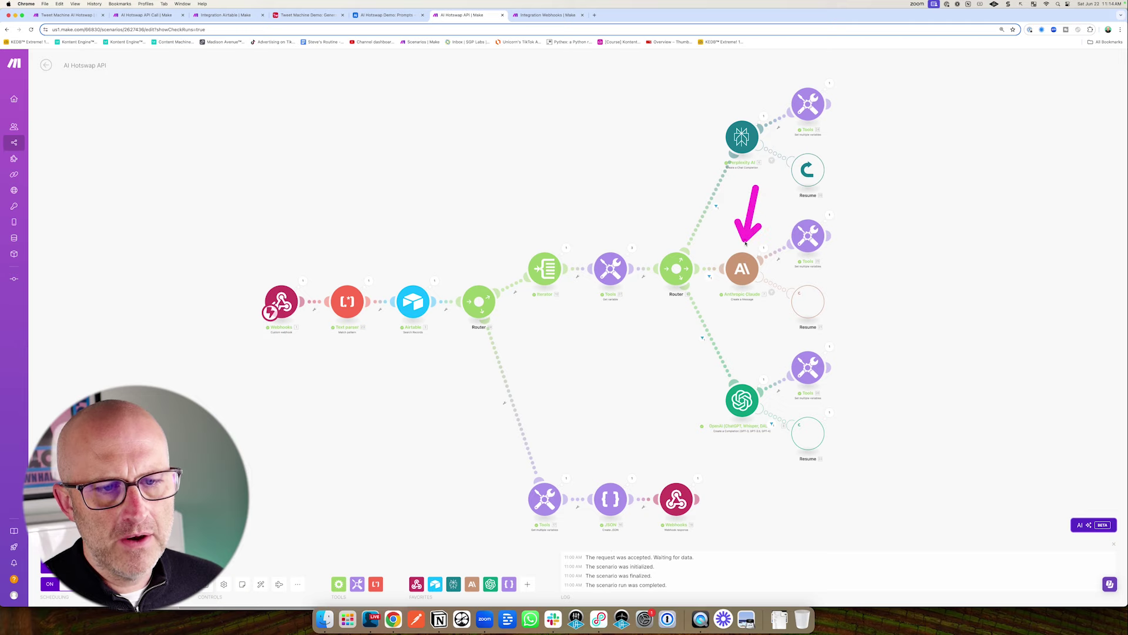
pyautogui.moveTo(669, 401); pyautogui.dragTo(716, 399)
pyautogui.press('super+alt+Left')
pyautogui.moveTo(433, 264)
pyautogui.mouseDown()
pyautogui.moveTo(461, 178)
pyautogui.moveTo(489, 184)
pyautogui.mouseUp()
pyautogui.moveTo(645, 276); pyautogui.dragTo(600, 307)
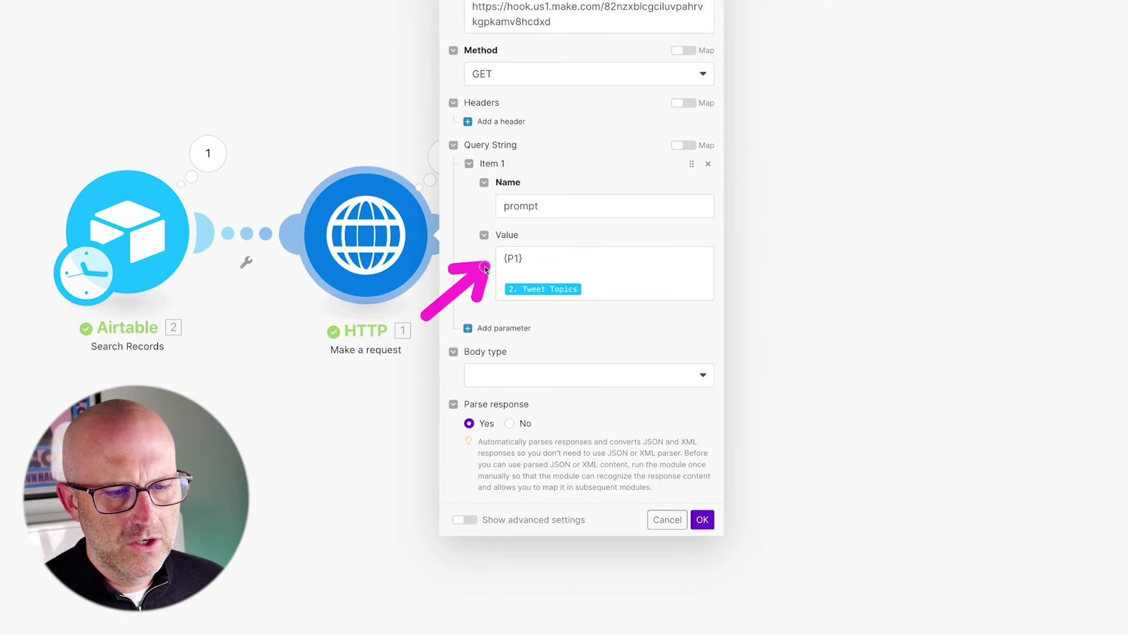
pyautogui.moveTo(488, 273); pyautogui.dragTo(491, 269)
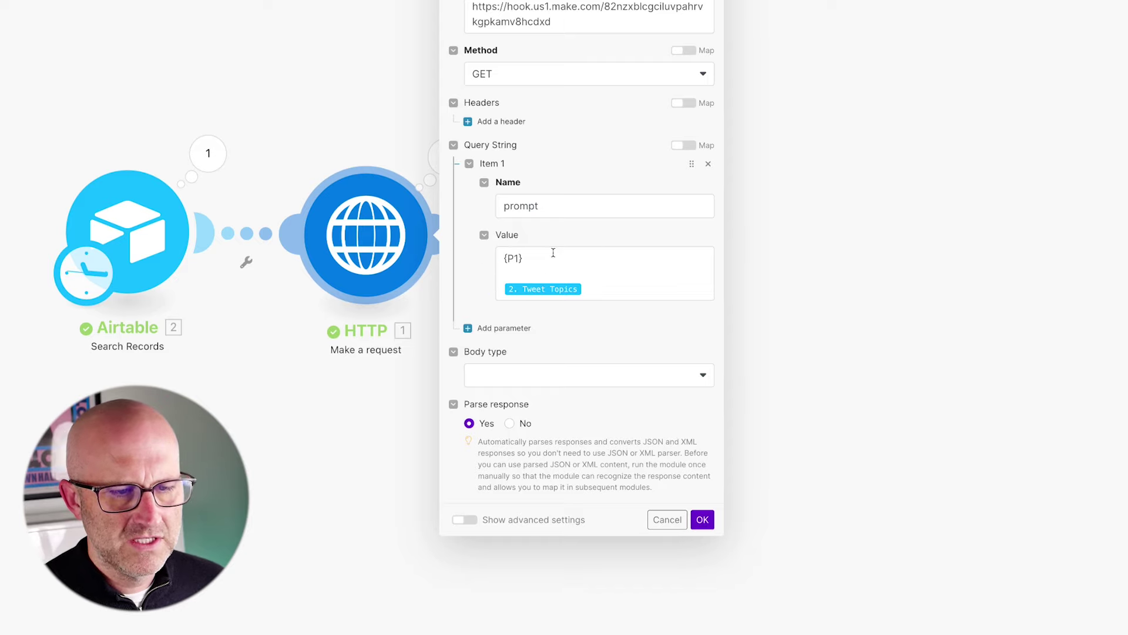
pyautogui.moveTo(614, 222); pyautogui.dragTo(558, 247)
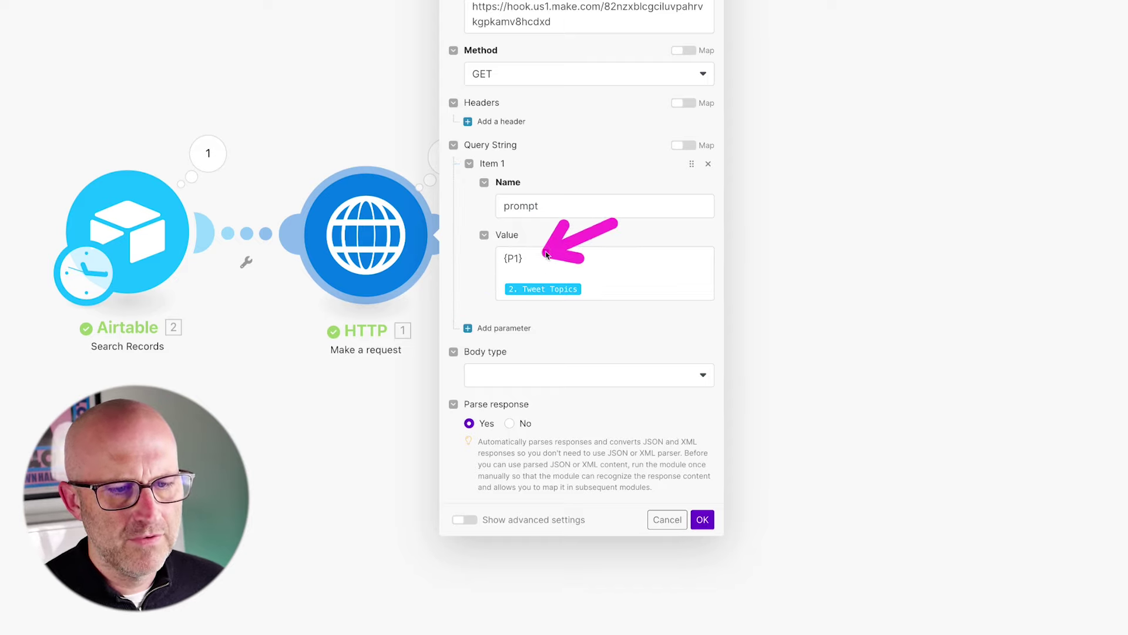
pyautogui.moveTo(331, 282); pyautogui.dragTo(231, 190)
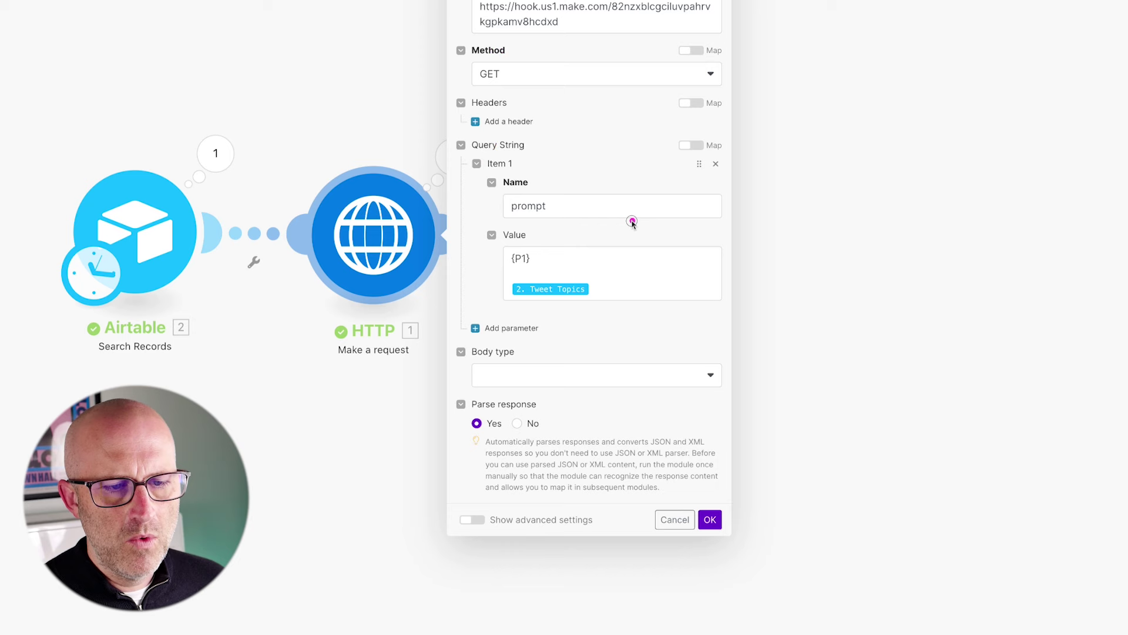
pyautogui.moveTo(632, 221); pyautogui.dragTo(546, 258)
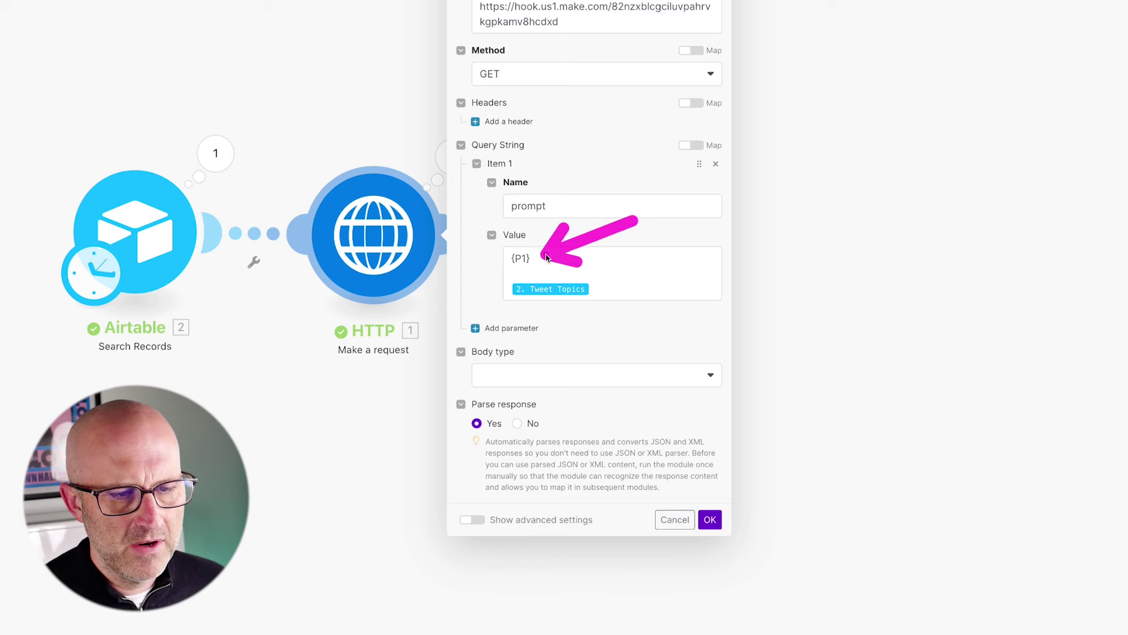
pyautogui.moveTo(626, 138); pyautogui.dragTo(708, 137)
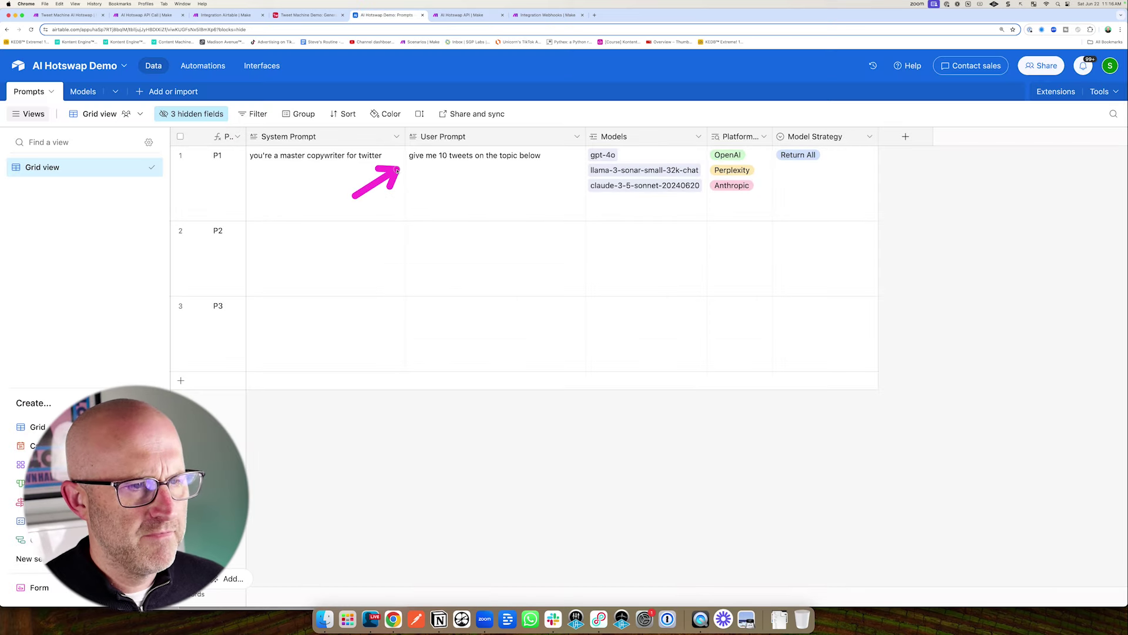
pyautogui.moveTo(397, 170); pyautogui.dragTo(532, 160)
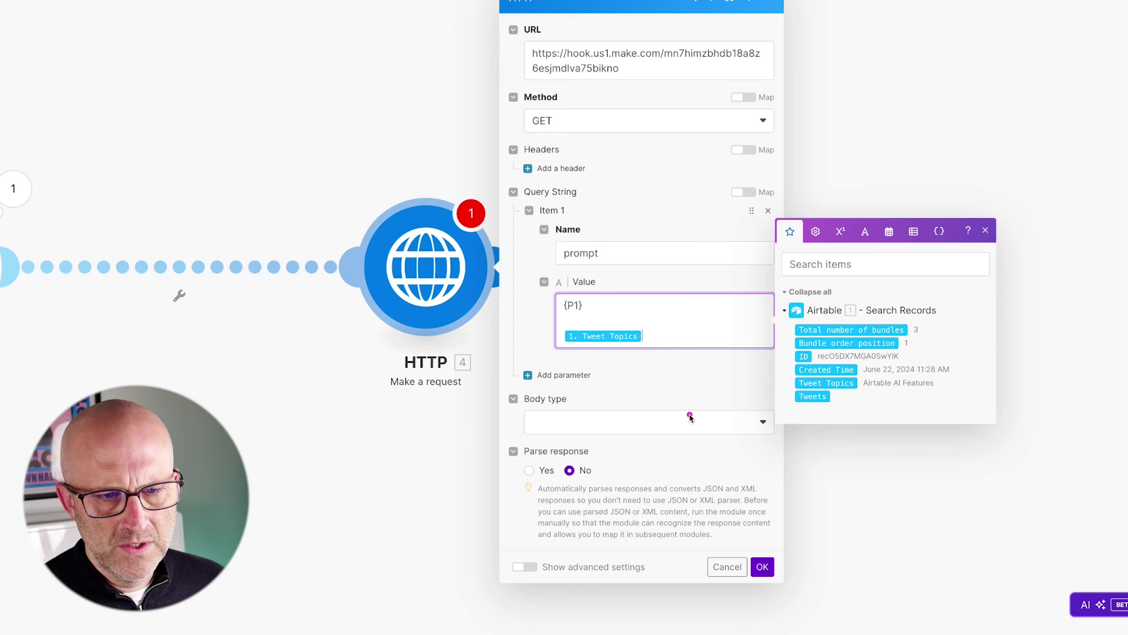
# - Turn on response parsing for the HTTP request and save the module's settings
pyautogui.moveTo(690, 416)
pyautogui.mouseDown()
pyautogui.moveTo(567, 315)
pyautogui.moveTo(674, 317)
pyautogui.moveTo(655, 345)
pyautogui.mouseUp()
pyautogui.moveTo(414, 452); pyautogui.dragTo(516, 470)
pyautogui.click(534, 469)
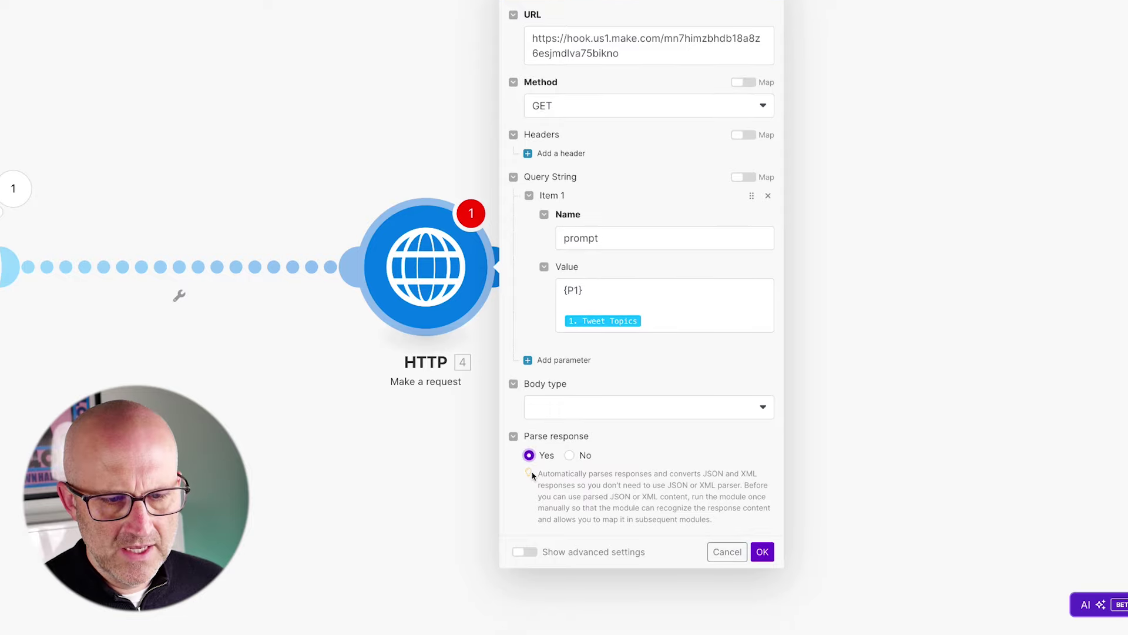
pyautogui.moveTo(685, 323); pyautogui.dragTo(598, 394)
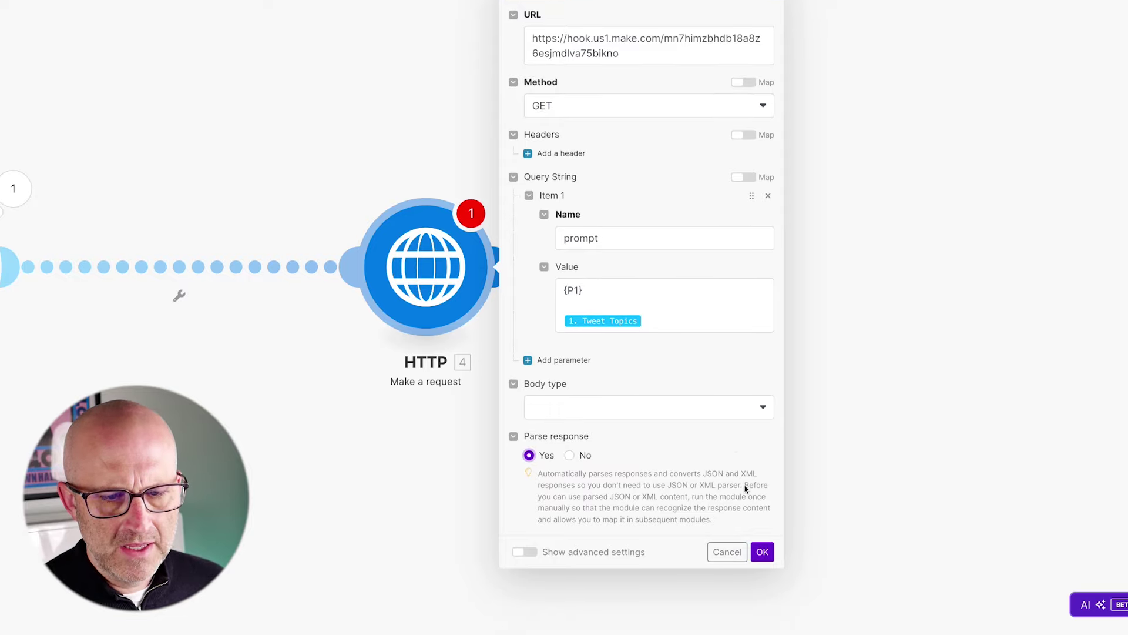
pyautogui.moveTo(727, 437); pyautogui.dragTo(763, 539)
pyautogui.click(763, 552)
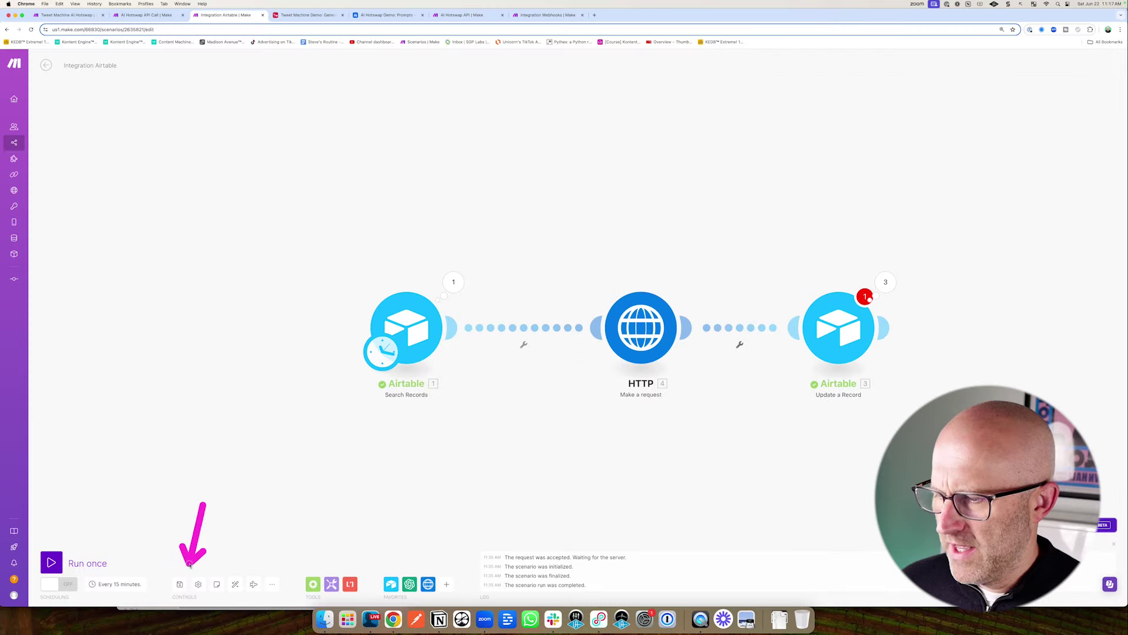
# - Save the Integration Airtable scenario anyway, without fixing the Update a Record module's reference
pyautogui.click(180, 583)
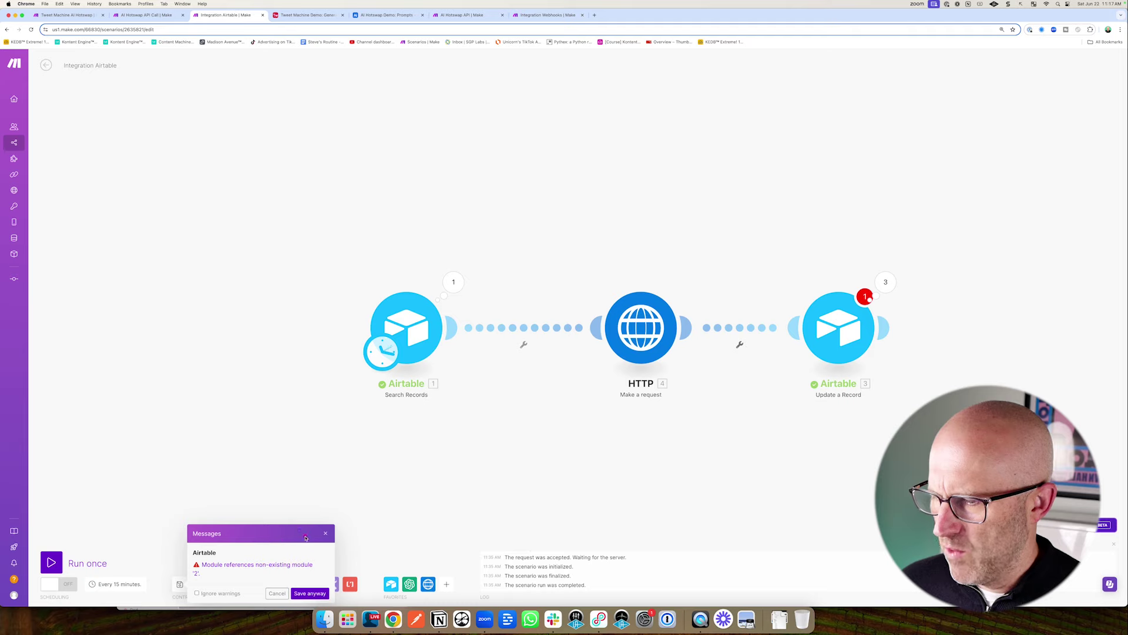
pyautogui.moveTo(300, 529); pyautogui.dragTo(307, 565)
pyautogui.click(310, 593)
pyautogui.moveTo(748, 247); pyautogui.dragTo(801, 284)
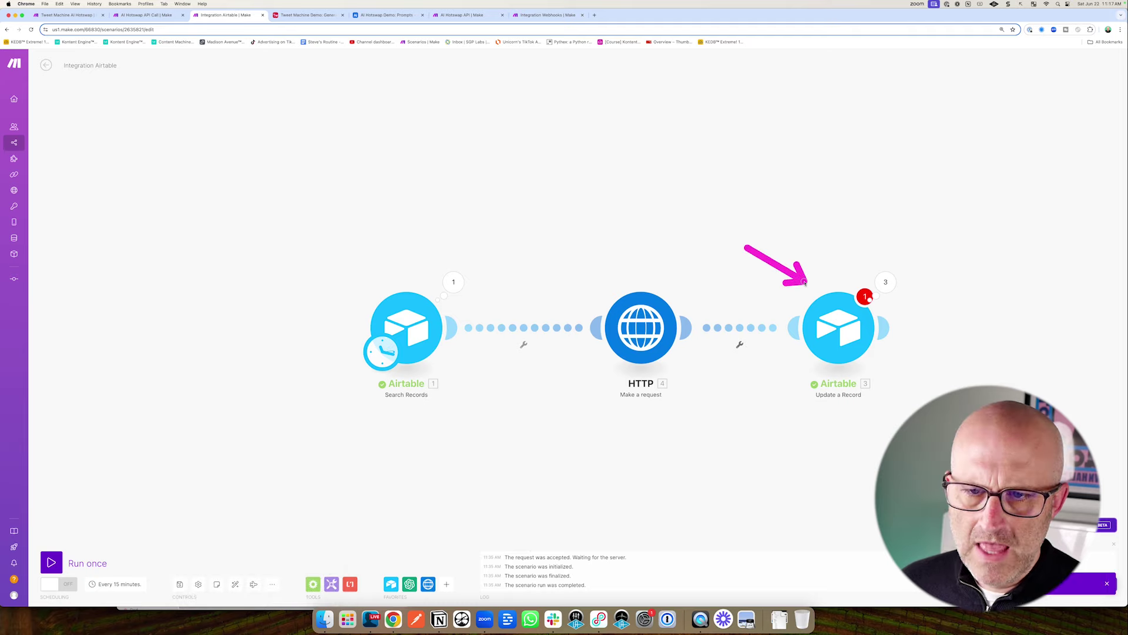
pyautogui.moveTo(750, 247); pyautogui.dragTo(680, 296)
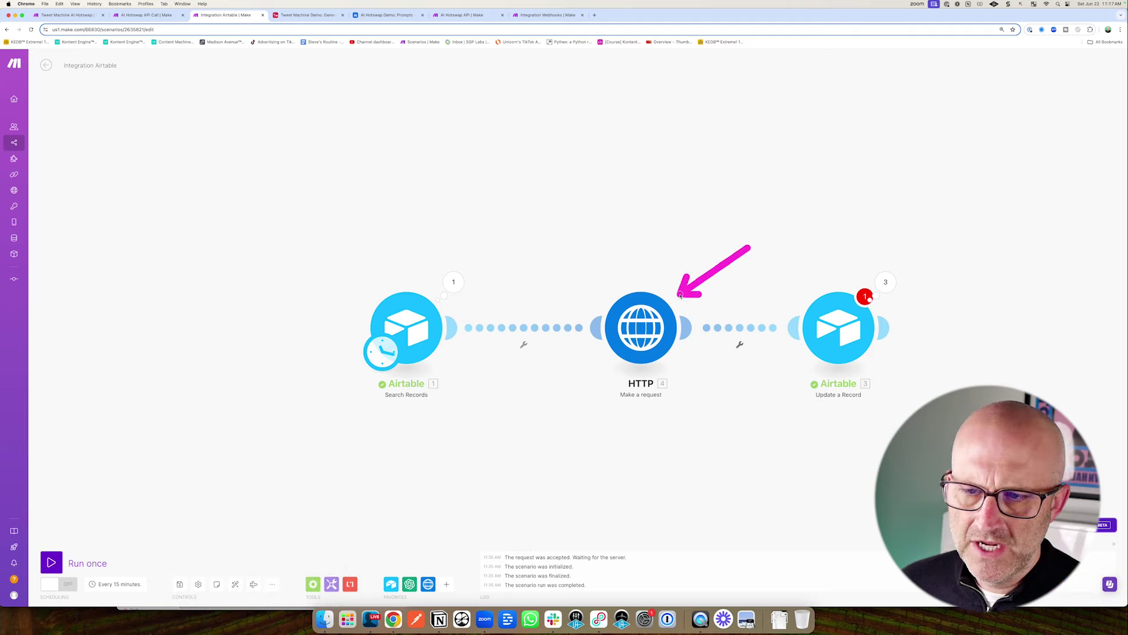
pyautogui.moveTo(745, 247); pyautogui.dragTo(805, 284)
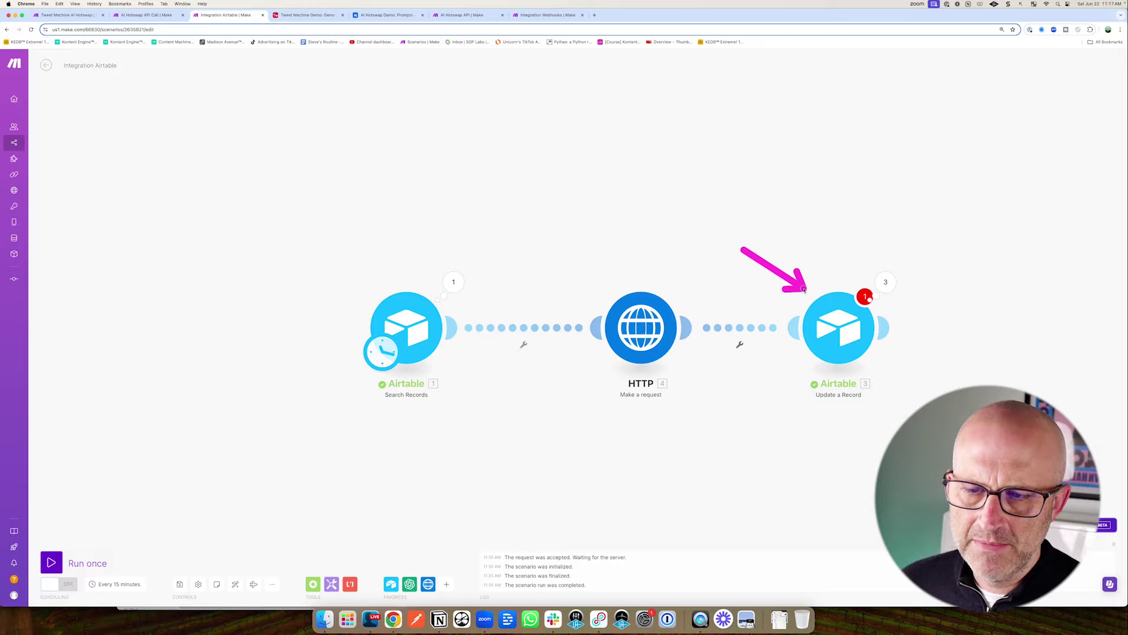
# - Replace the Tweets value in the Update a Record module with temp and save the module
pyautogui.moveTo(692, 226); pyautogui.dragTo(670, 278)
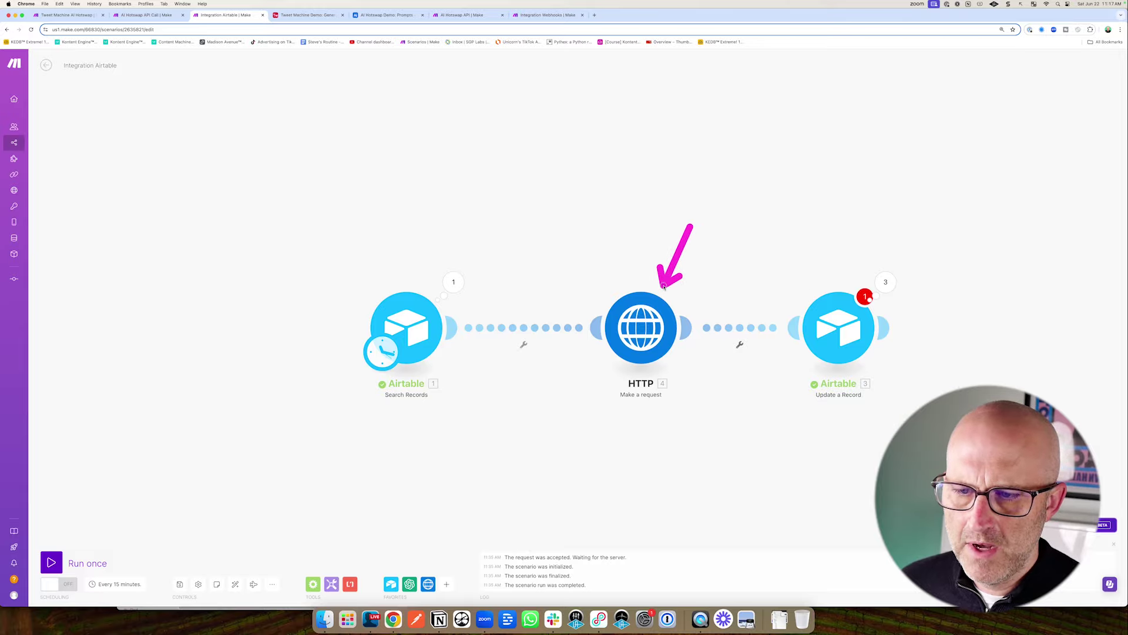
pyautogui.click(834, 326)
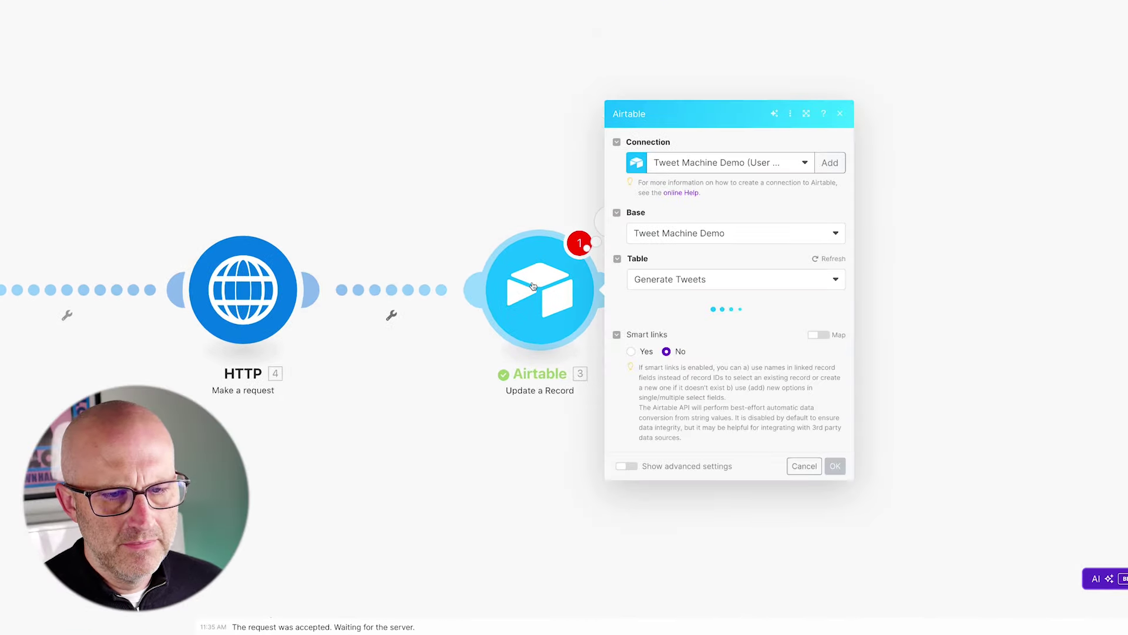
pyautogui.click(712, 372)
pyautogui.press('BackSpace')
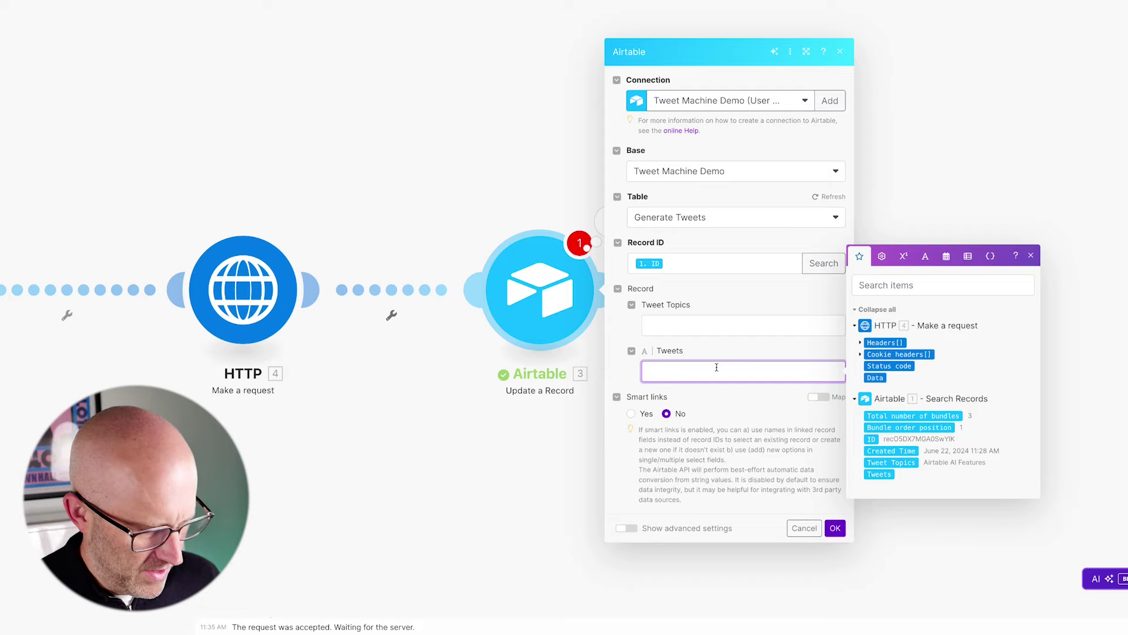
pyautogui.write('temp')
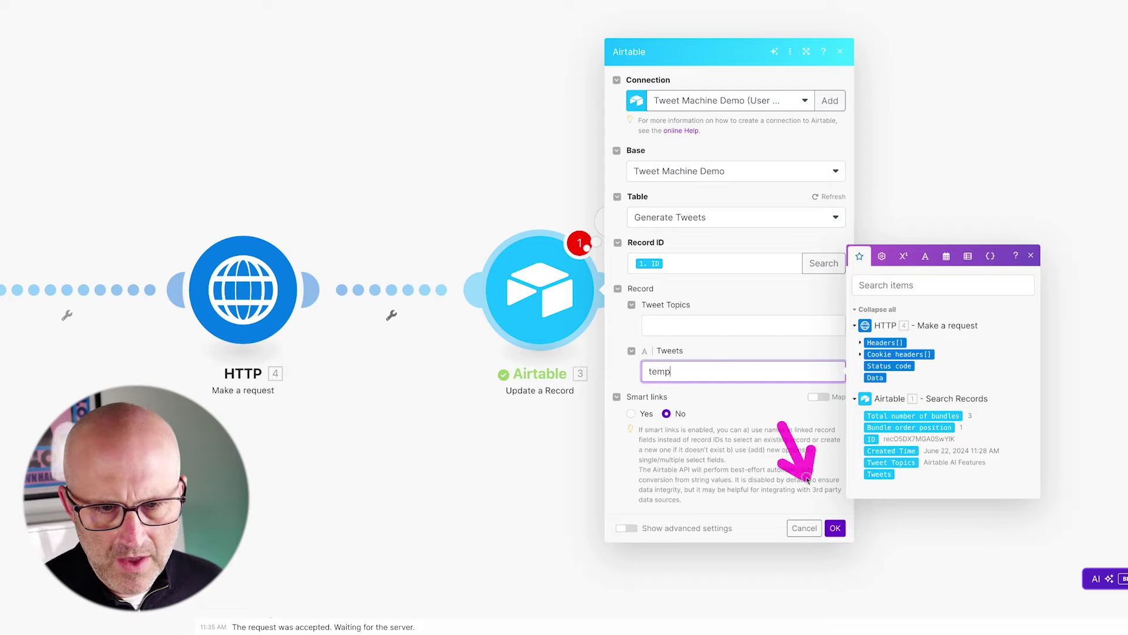
pyautogui.click(835, 528)
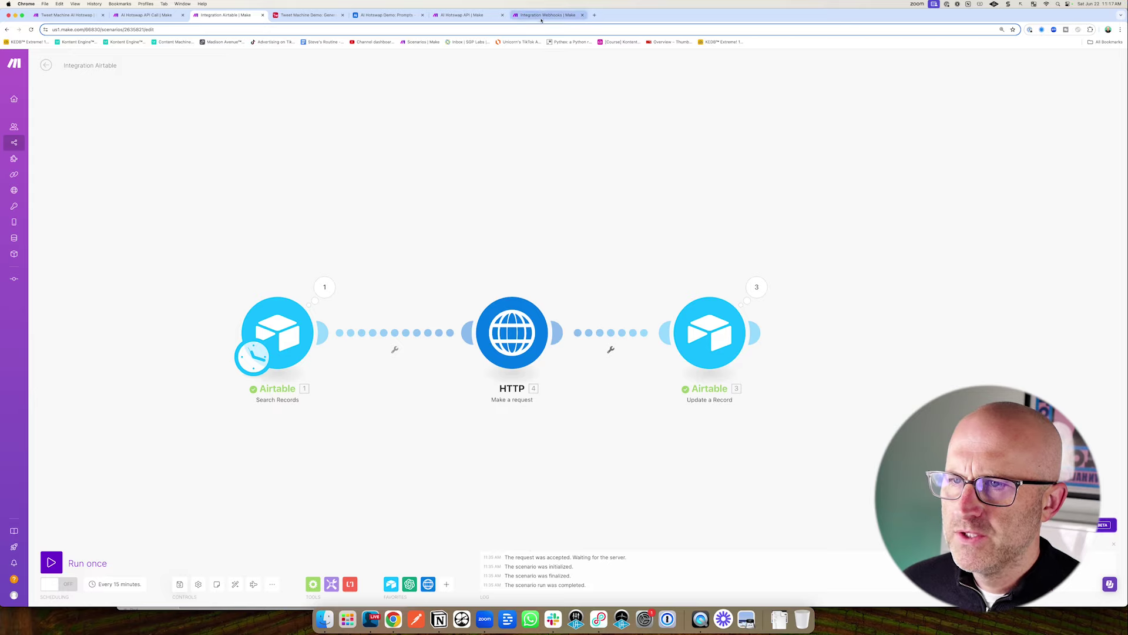
# - Run the Integration Webhooks scenario once so its custom webhook listens for data
pyautogui.click(541, 17)
pyautogui.click(736, 372)
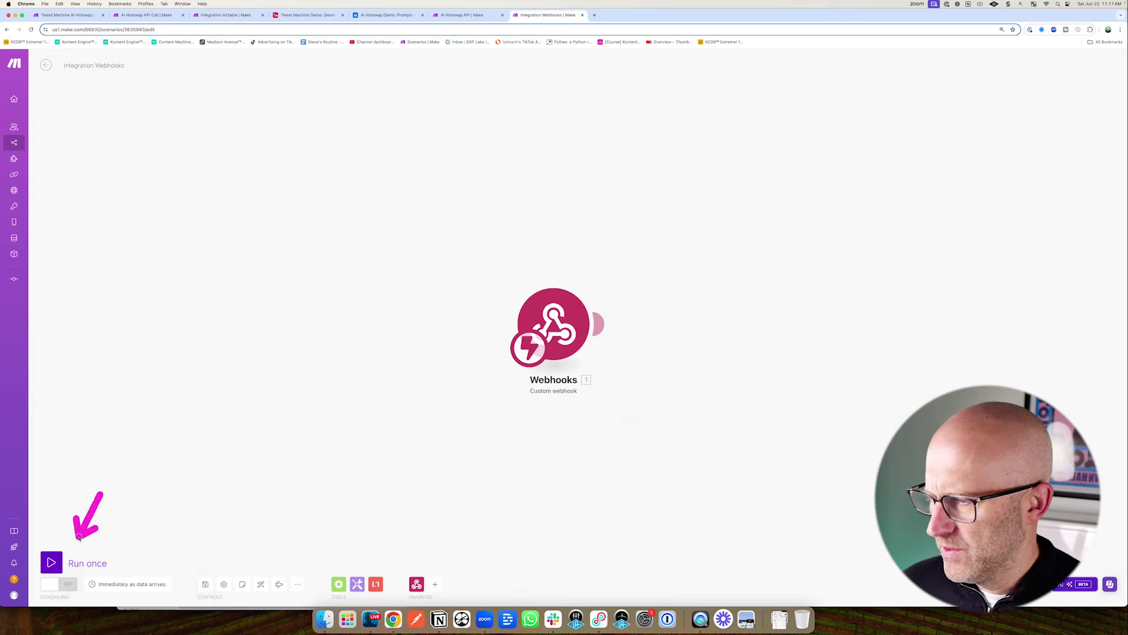
pyautogui.click(53, 563)
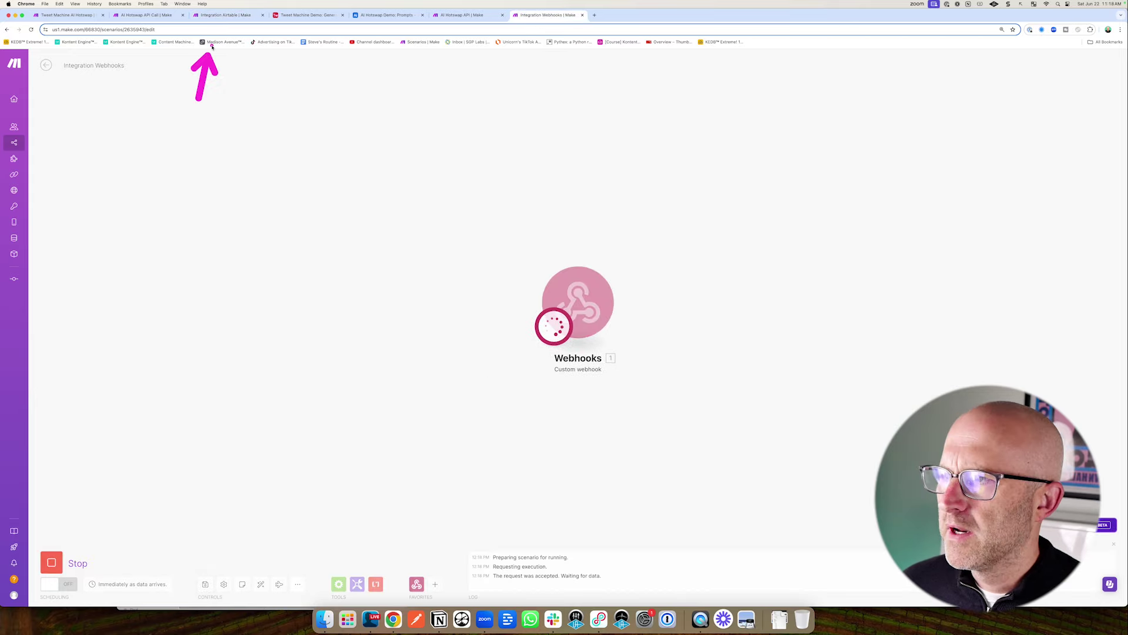
# - In the Integration Airtable scenario, run only the HTTP module with Zapier vs. Make.com as the Tweet Topics value
pyautogui.click(226, 14)
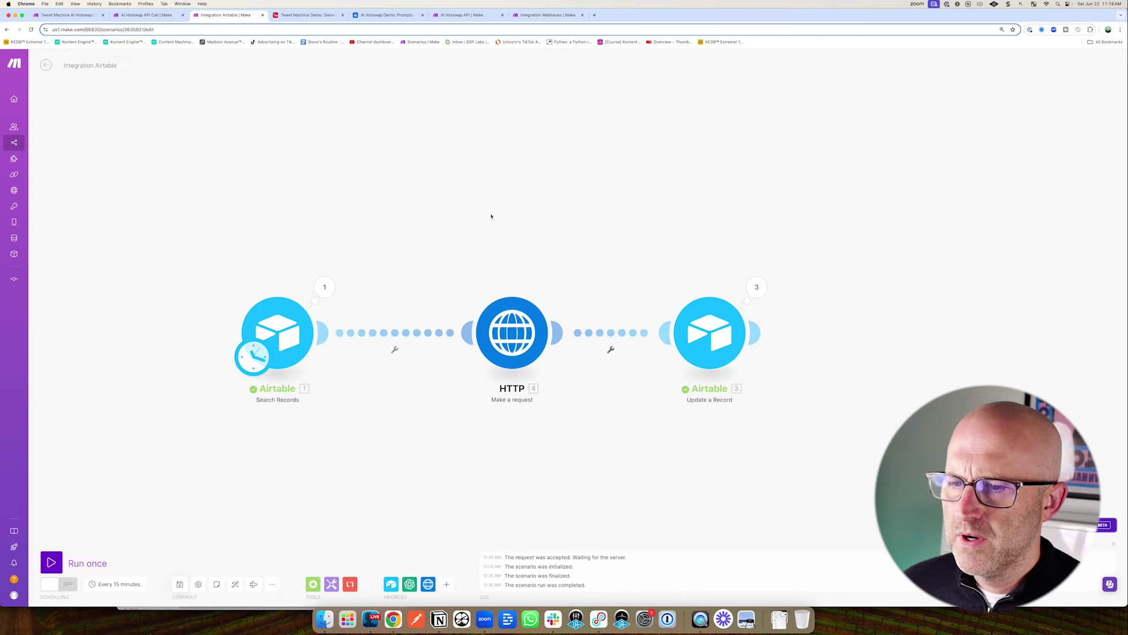
pyautogui.rightClick(512, 331)
pyautogui.click(550, 348)
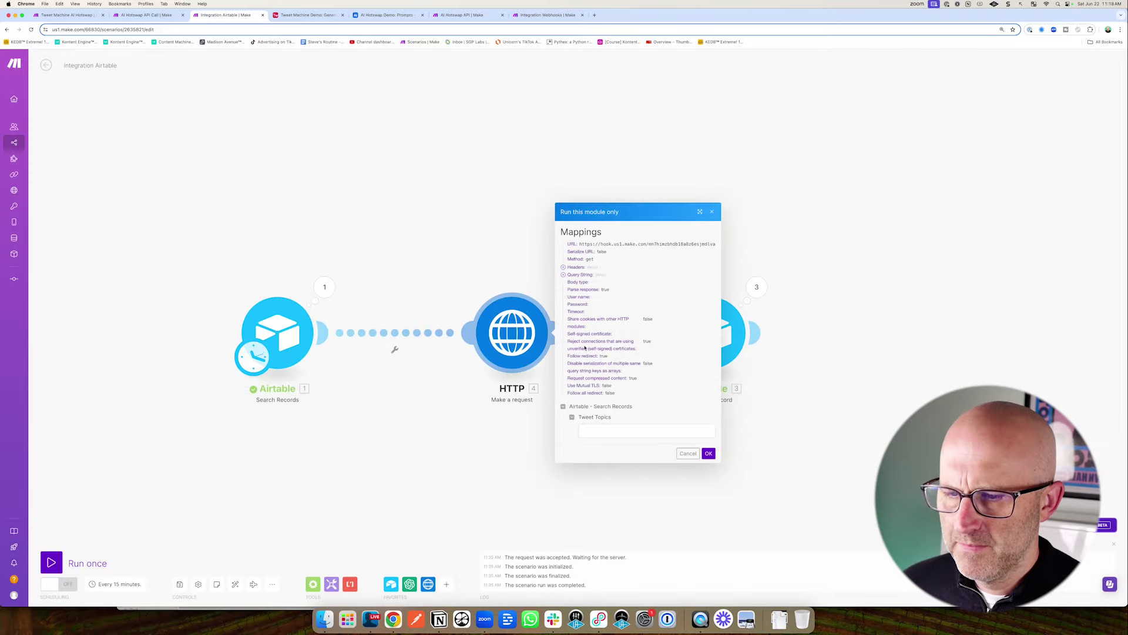
pyautogui.click(598, 428)
pyautogui.write('Z')
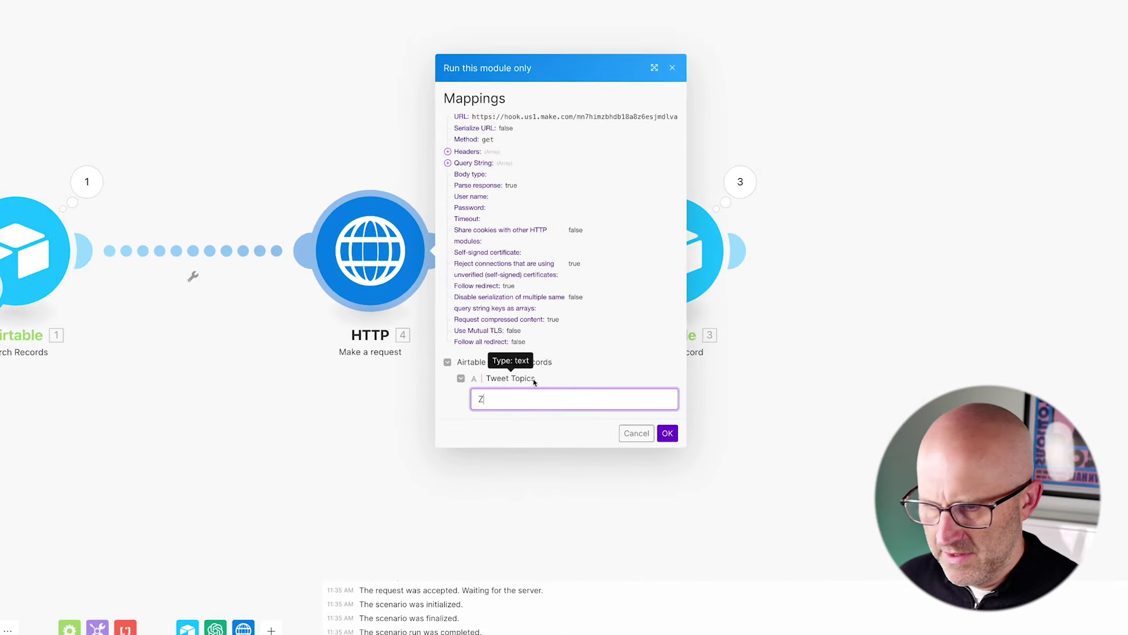
pyautogui.write('apier vs.')
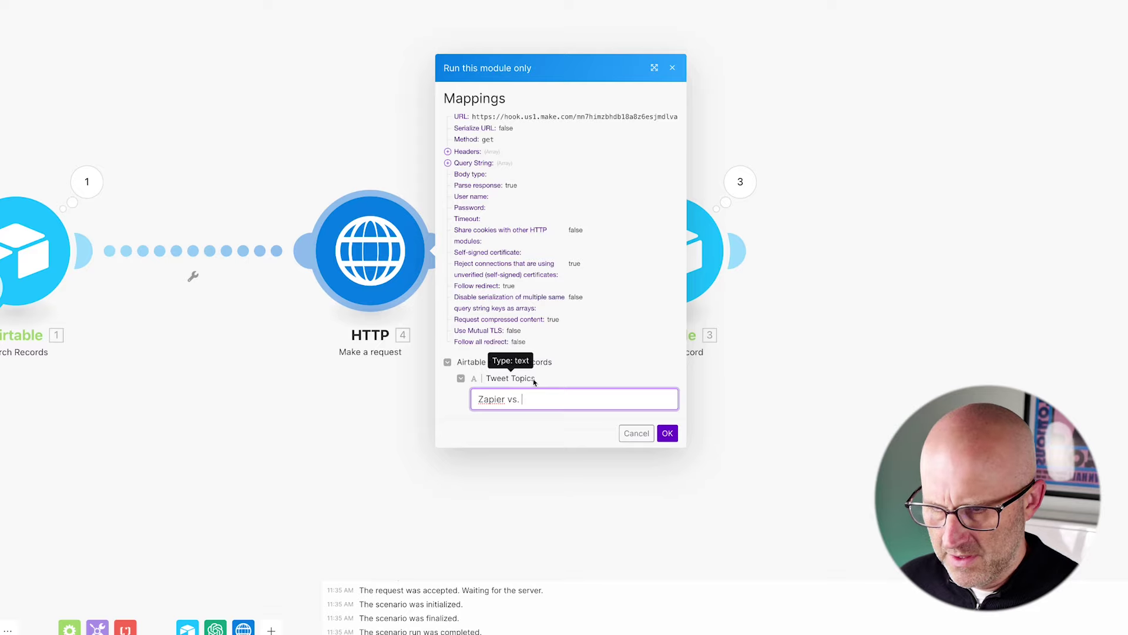
pyautogui.write(' Make.com')
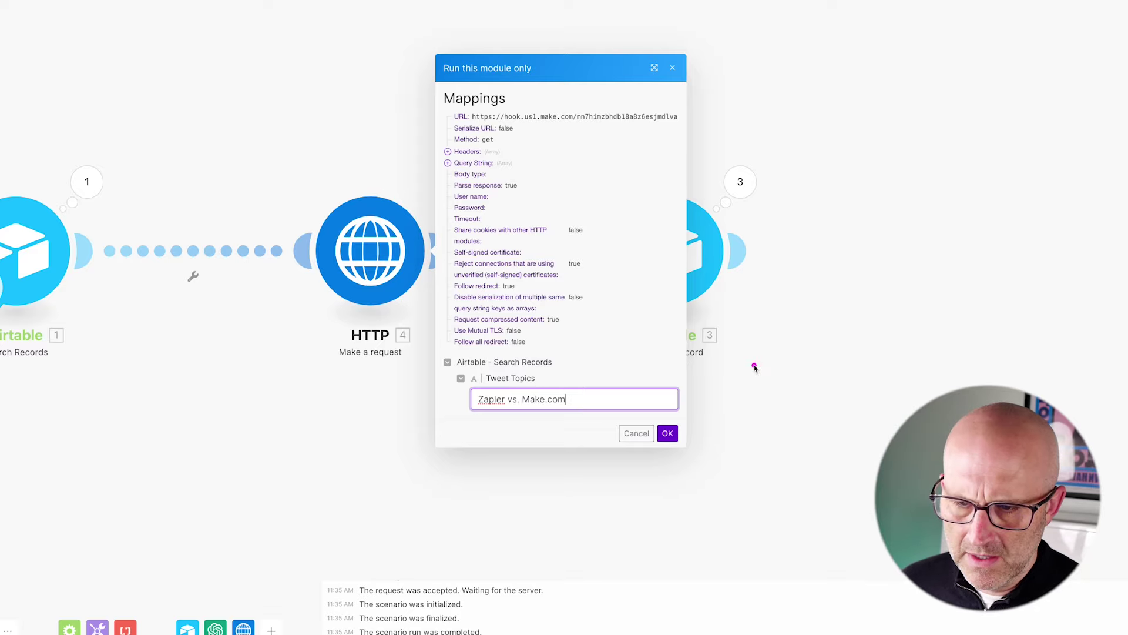
pyautogui.click(668, 433)
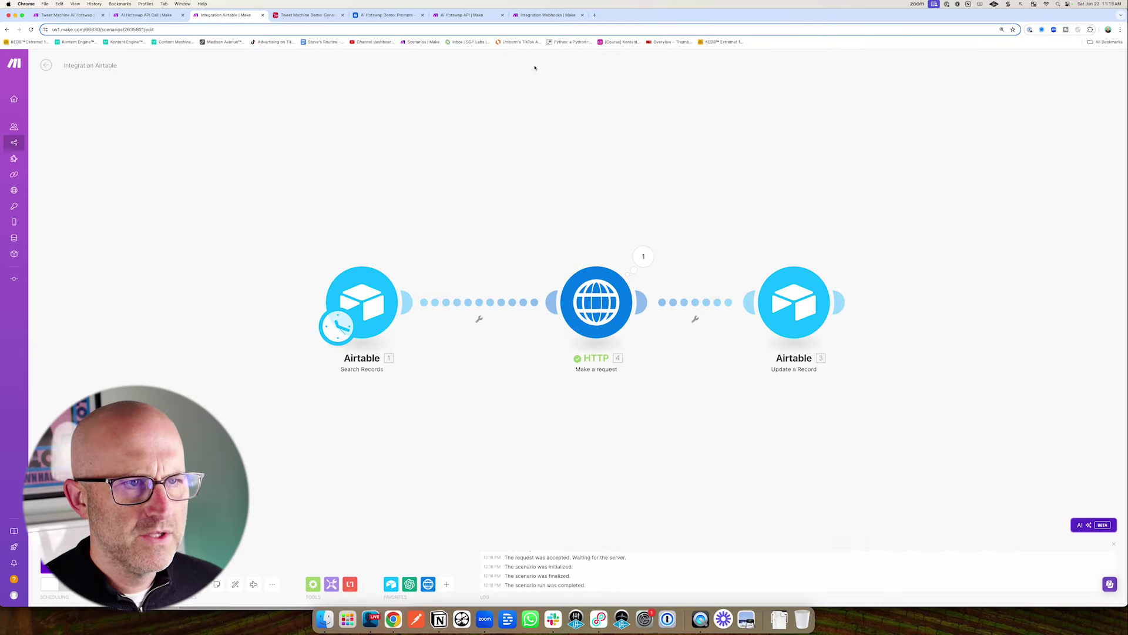
# - Examine the prompt in the custom webhook's output bundle in the Integration Webhooks scenario
pyautogui.click(540, 19)
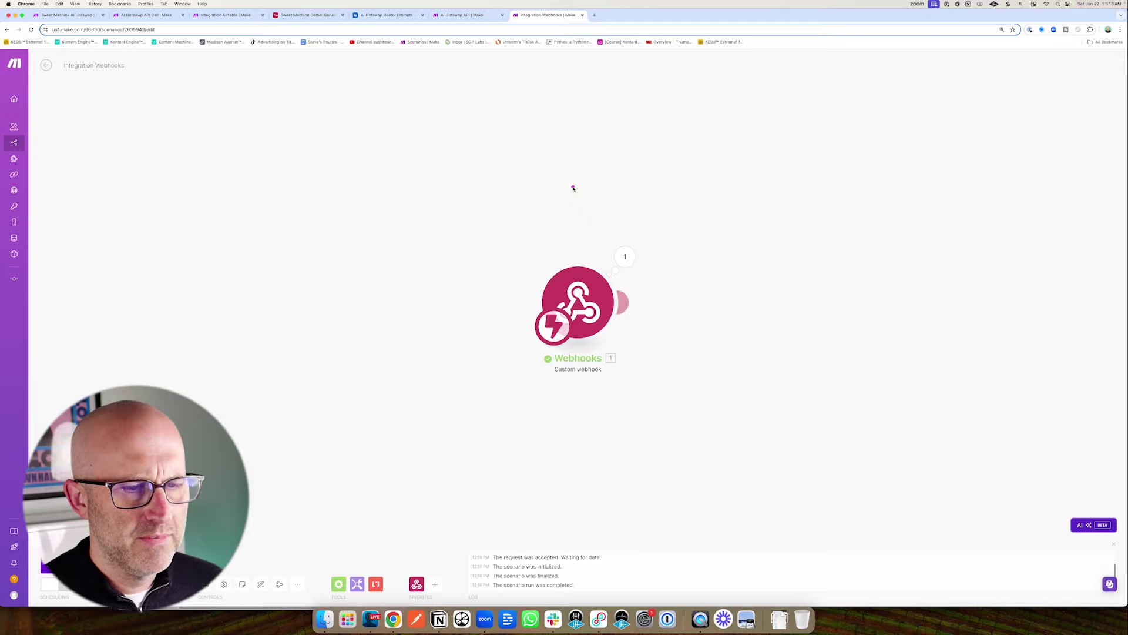
pyautogui.click(626, 258)
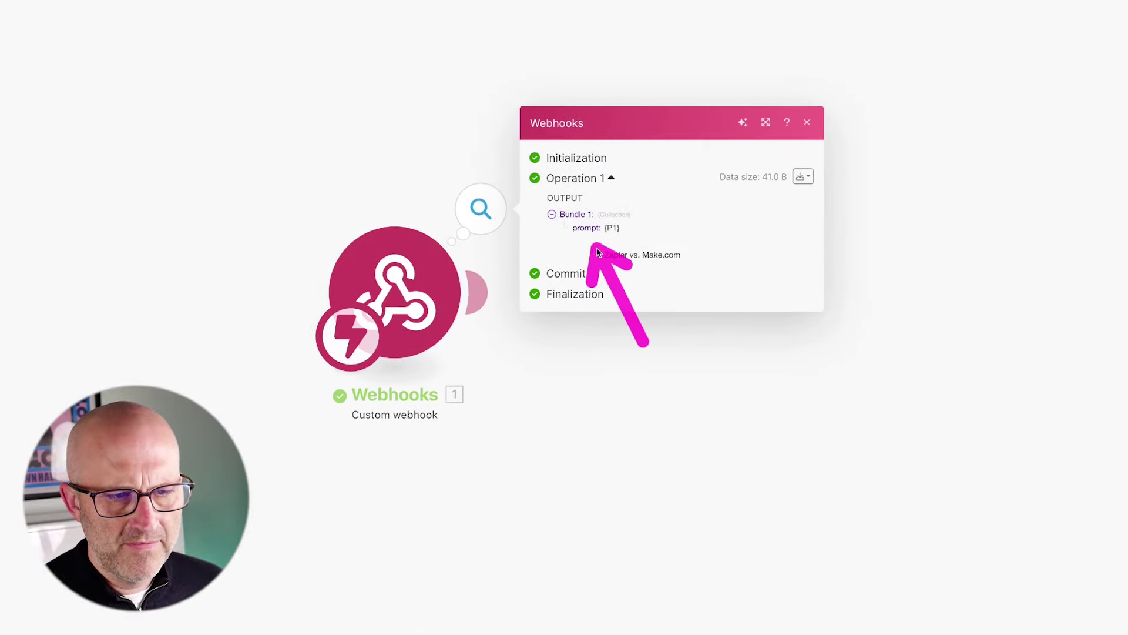
pyautogui.click(478, 372)
# - Add a Text parser Match pattern module after the custom webhook
pyautogui.click(135, 272)
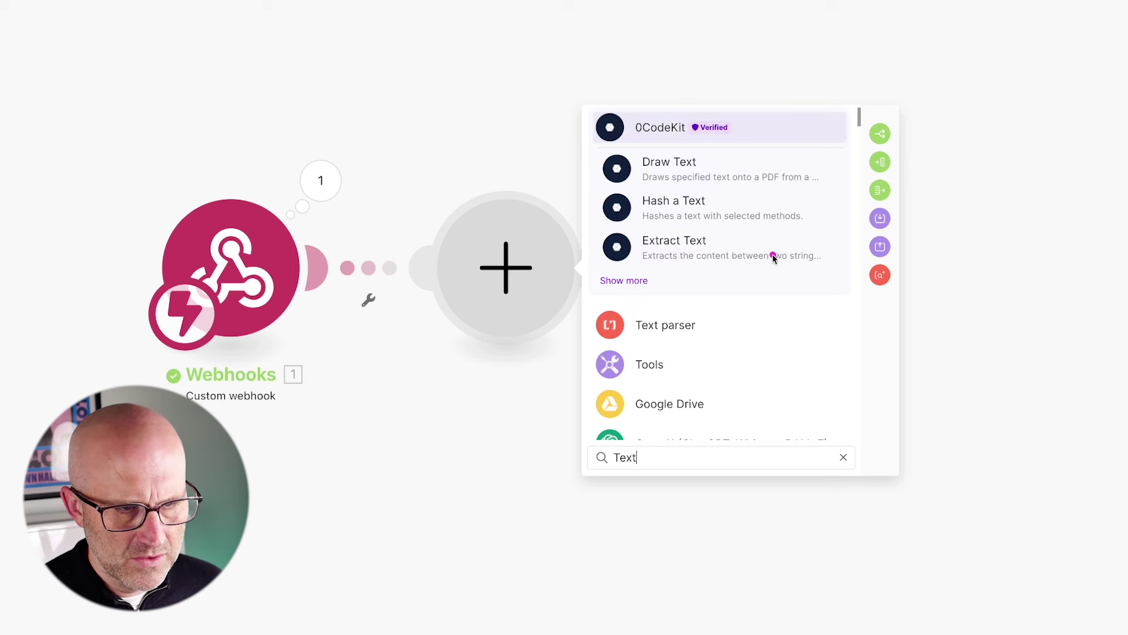
pyautogui.click(689, 325)
pyautogui.scroll(-2, 753, 329)
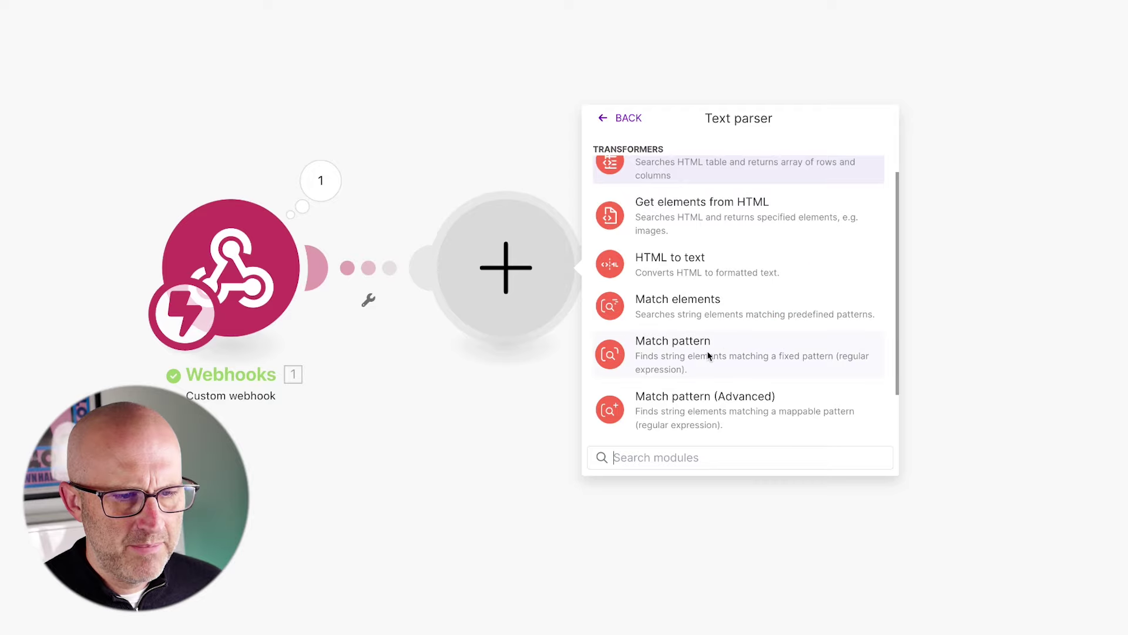
pyautogui.click(670, 355)
# - Set the Match pattern module's pattern to \{(P\d+)\}, map the webhook's prompt as its text, and save it
pyautogui.click(635, 40)
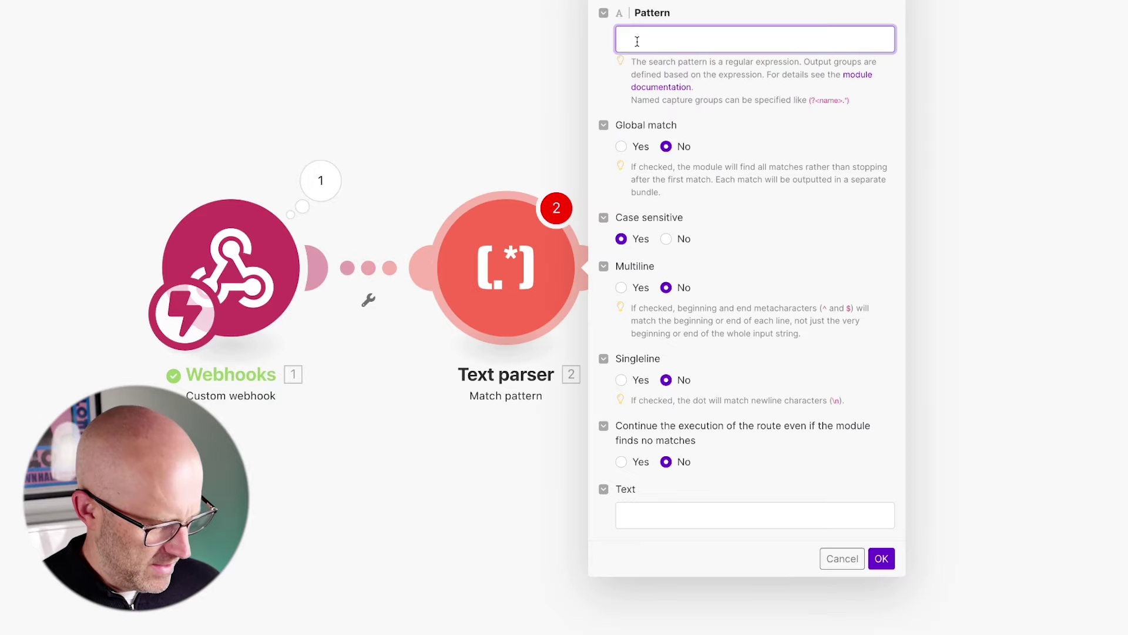
pyautogui.moveTo(668, 165); pyautogui.dragTo(669, 59)
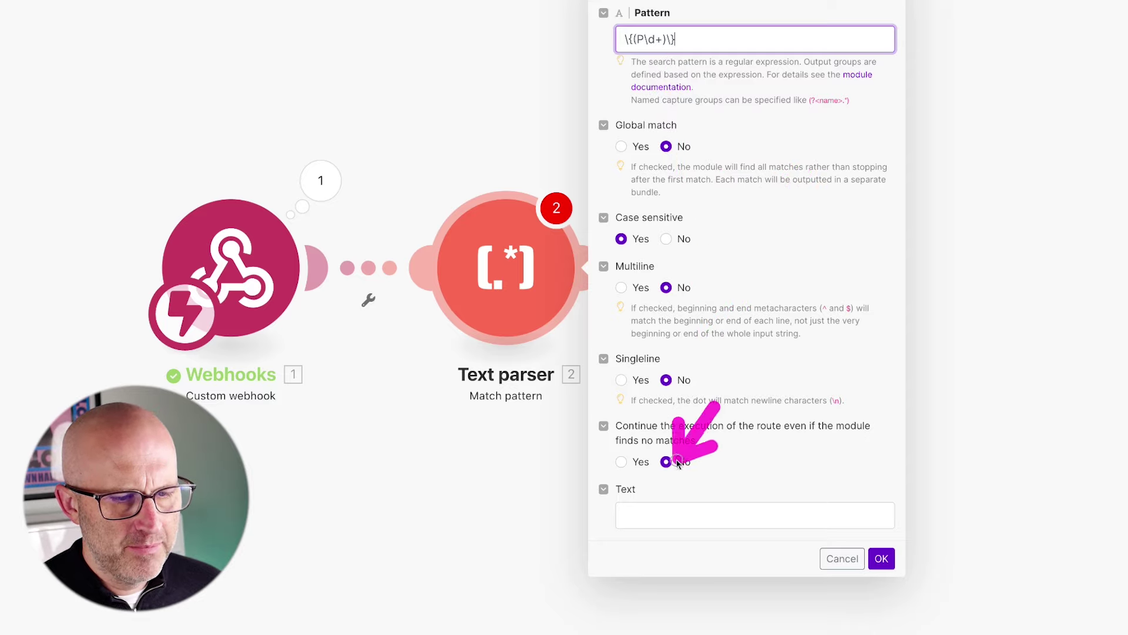
pyautogui.click(698, 520)
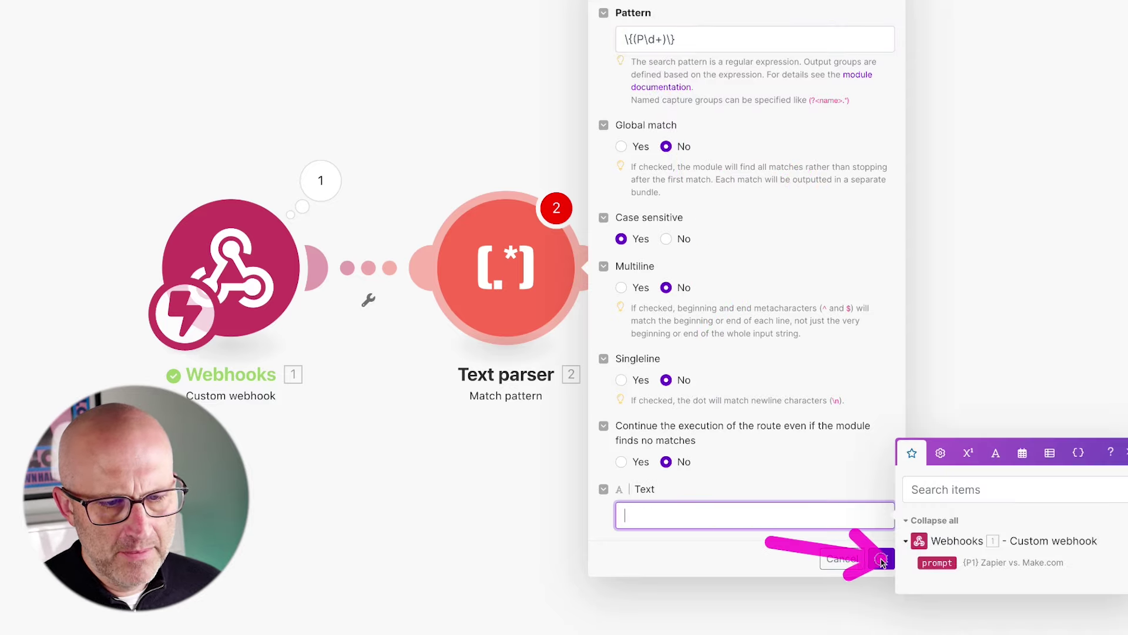
pyautogui.click(937, 562)
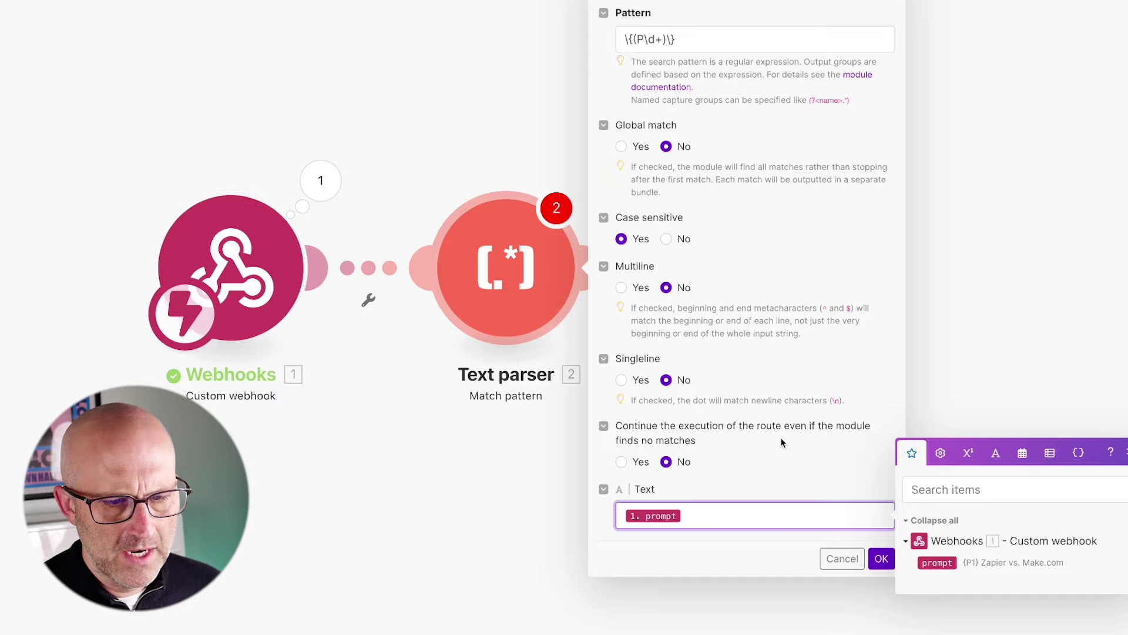
pyautogui.click(881, 560)
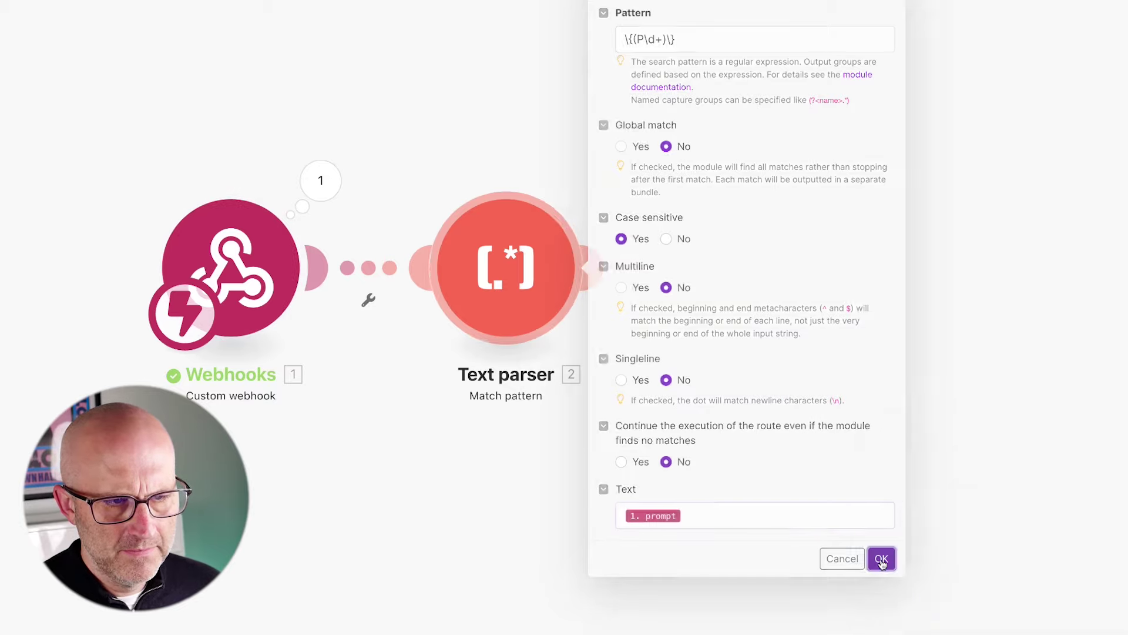
# - Add an Airtable Search Records module after the Text parser
pyautogui.click(595, 268)
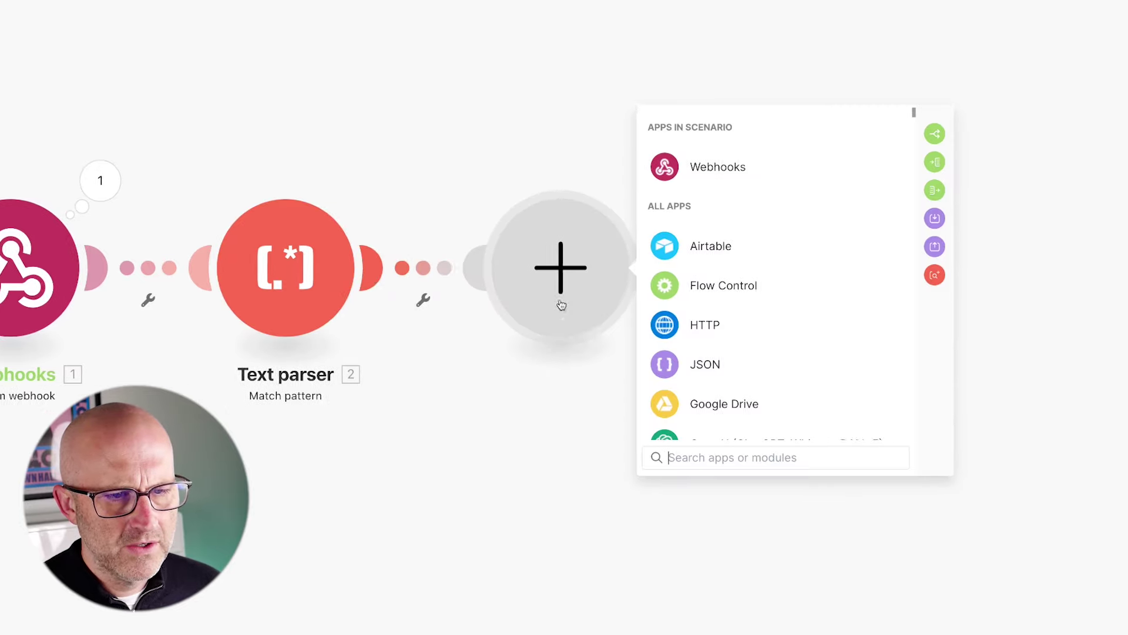
pyautogui.click(684, 248)
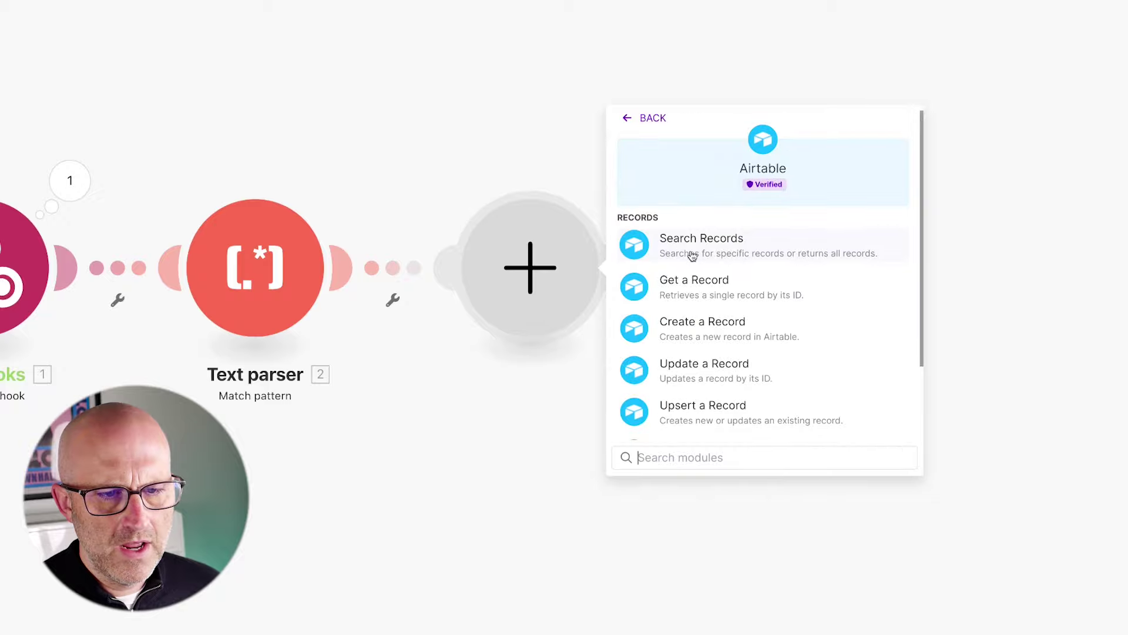
pyautogui.click(693, 247)
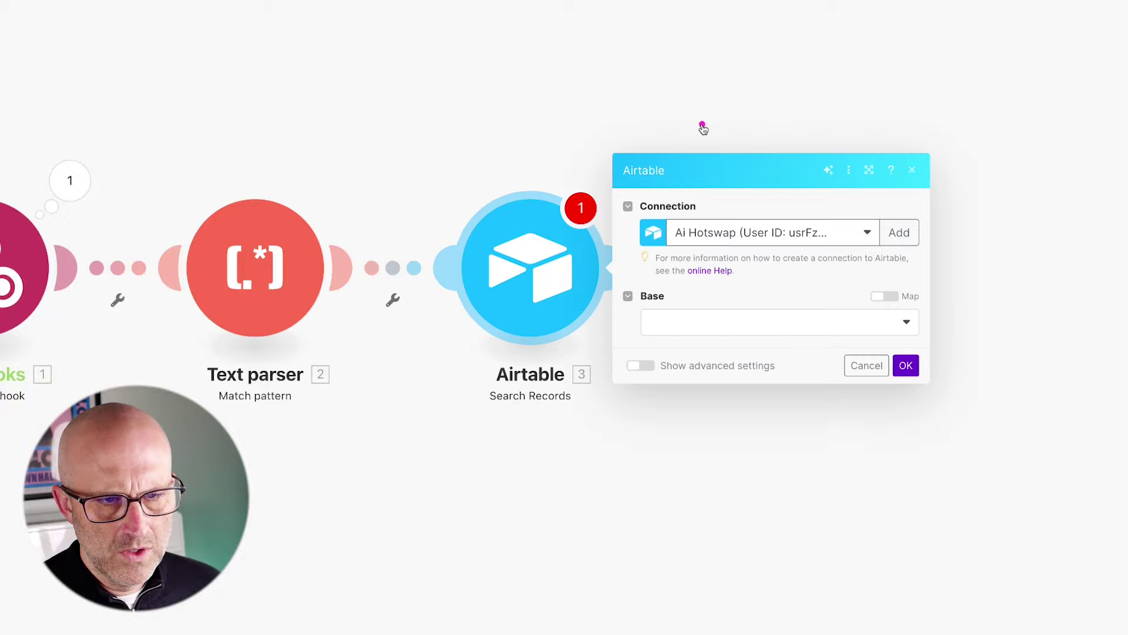
# - Set up a new Airtable OAuth connection named AI Hotswap Demo for the Search Records module
pyautogui.click(719, 227)
pyautogui.press('Escape')
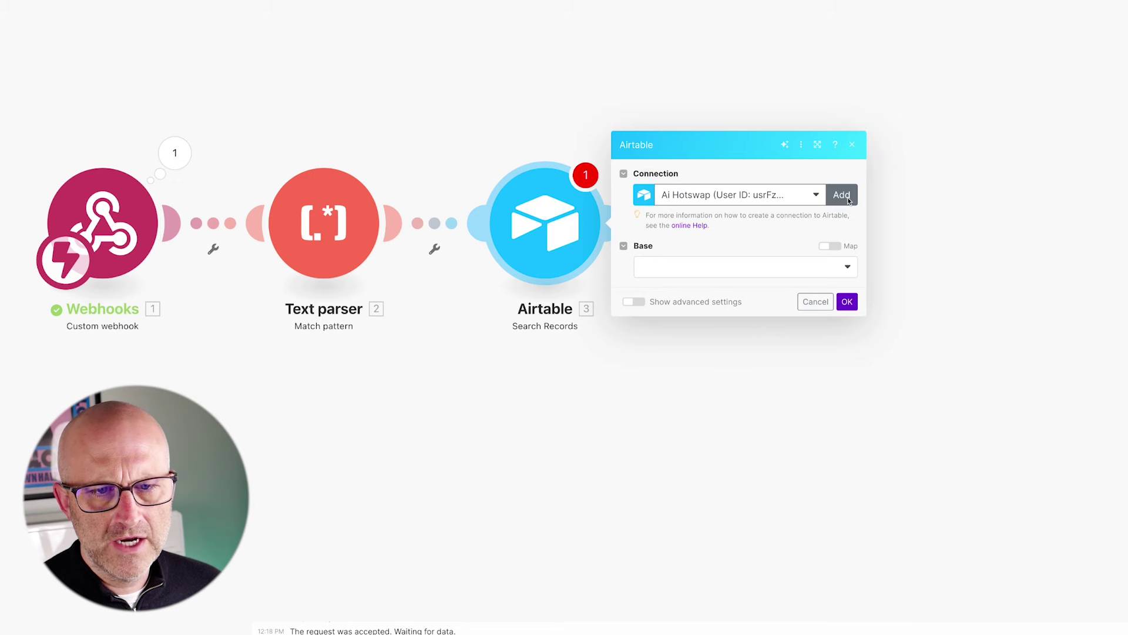
pyautogui.click(841, 195)
pyautogui.click(932, 200)
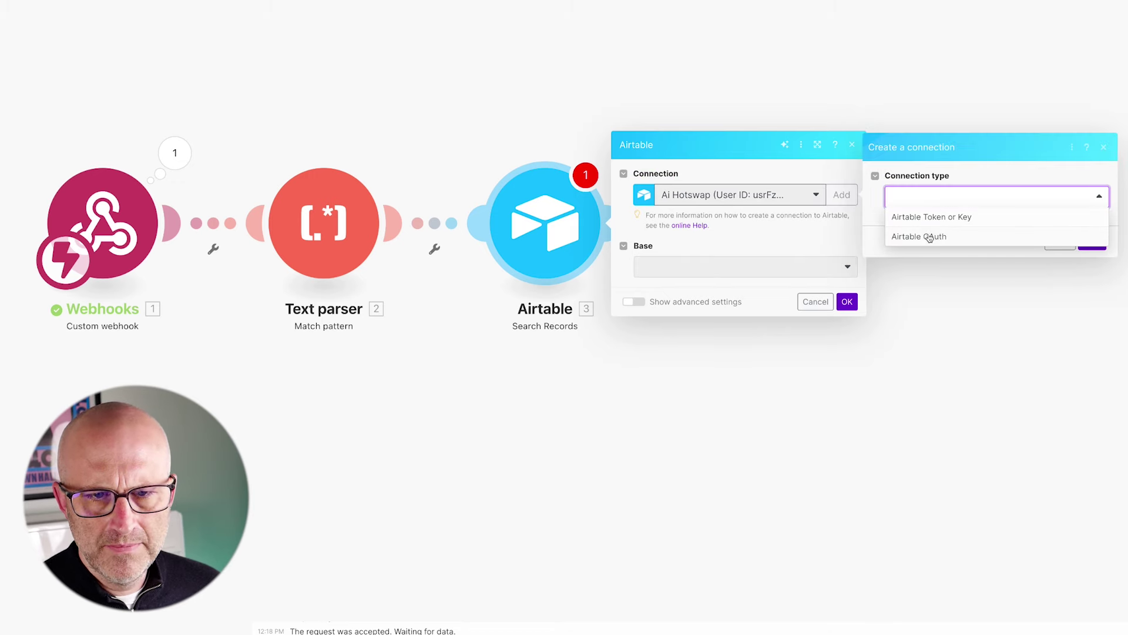
pyautogui.click(929, 237)
pyautogui.moveTo(1058, 222); pyautogui.dragTo(896, 197)
pyautogui.write('AI Hotswap Demo')
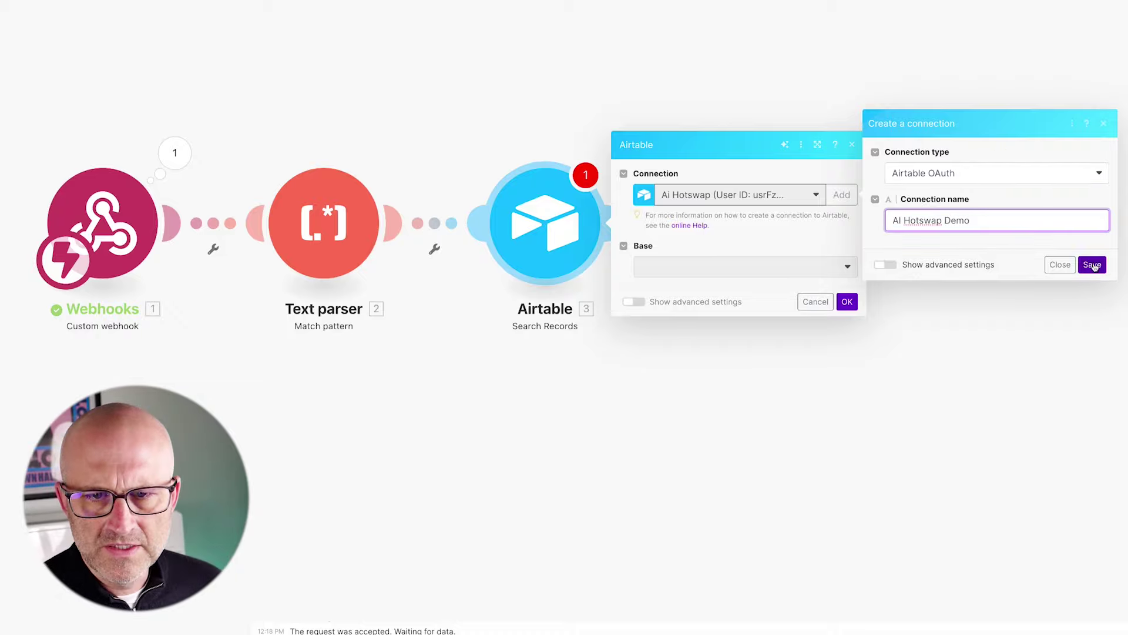
# - Save the connection and grant Make access to the AI Hotswap Demo base in Airtable
pyautogui.click(1092, 264)
pyautogui.click(444, 347)
pyautogui.write('AI ')
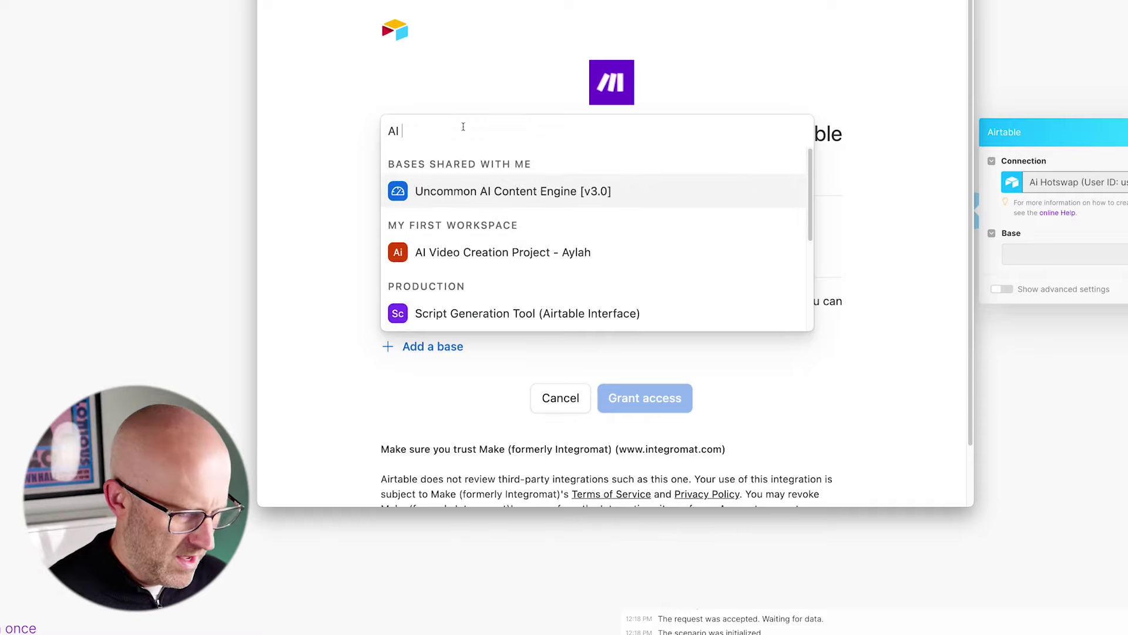
pyautogui.write('Hotswap')
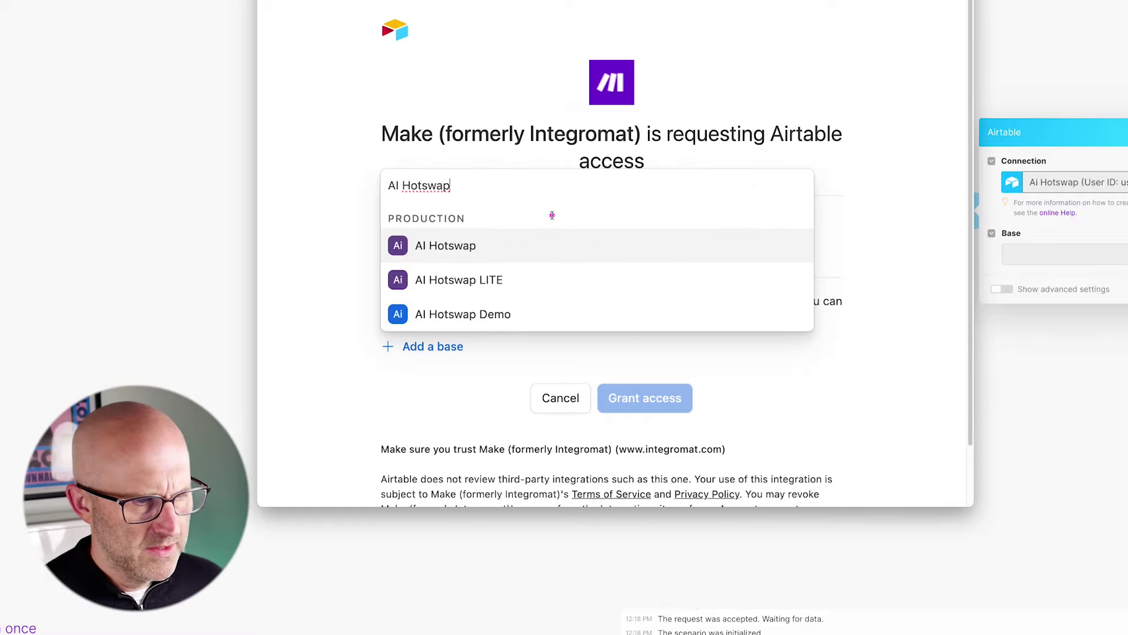
pyautogui.click(463, 314)
pyautogui.click(644, 398)
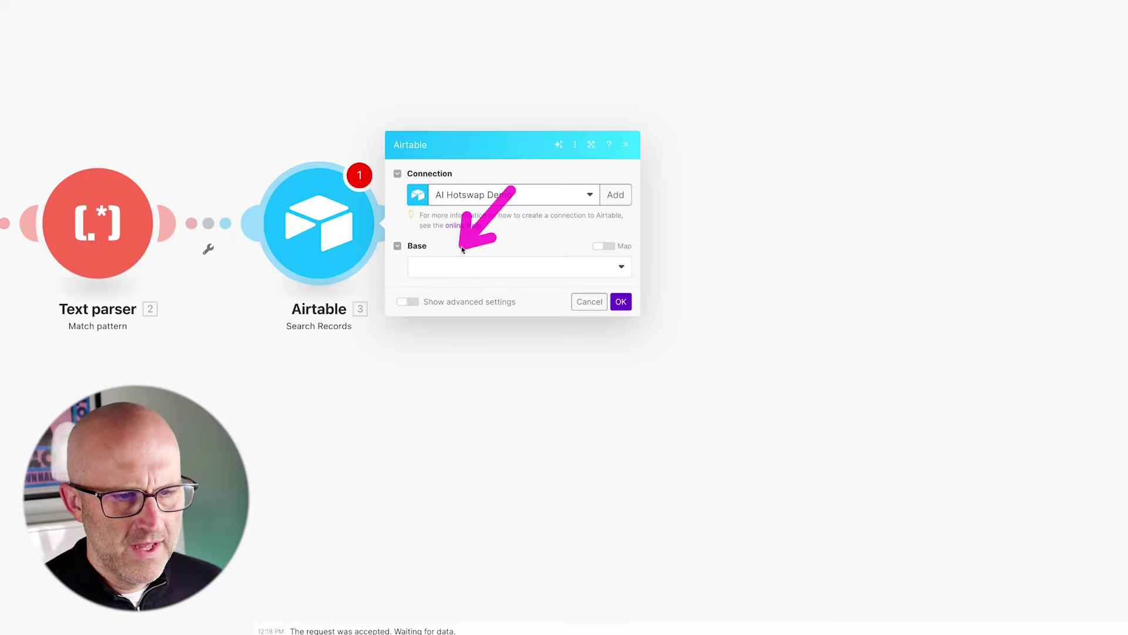
# - Point Search Records at the Prompts table of the AI Hotswap Demo base, with a formula matching {Prompt ID} to the Text parser's $1
pyautogui.click(448, 268)
pyautogui.click(449, 286)
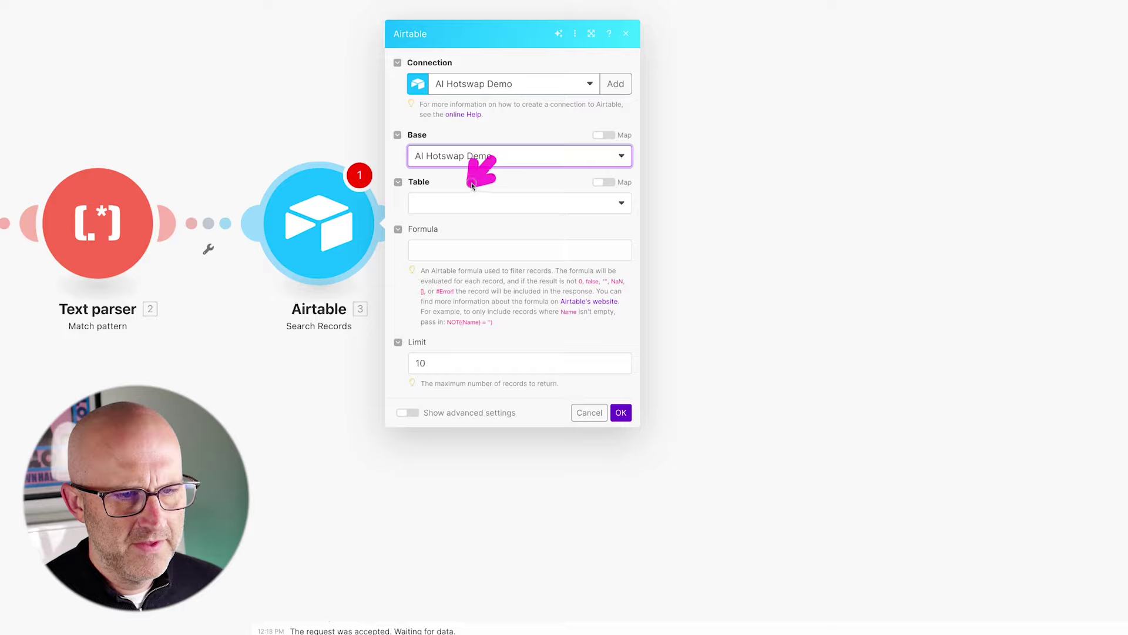
pyautogui.click(442, 207)
pyautogui.click(438, 229)
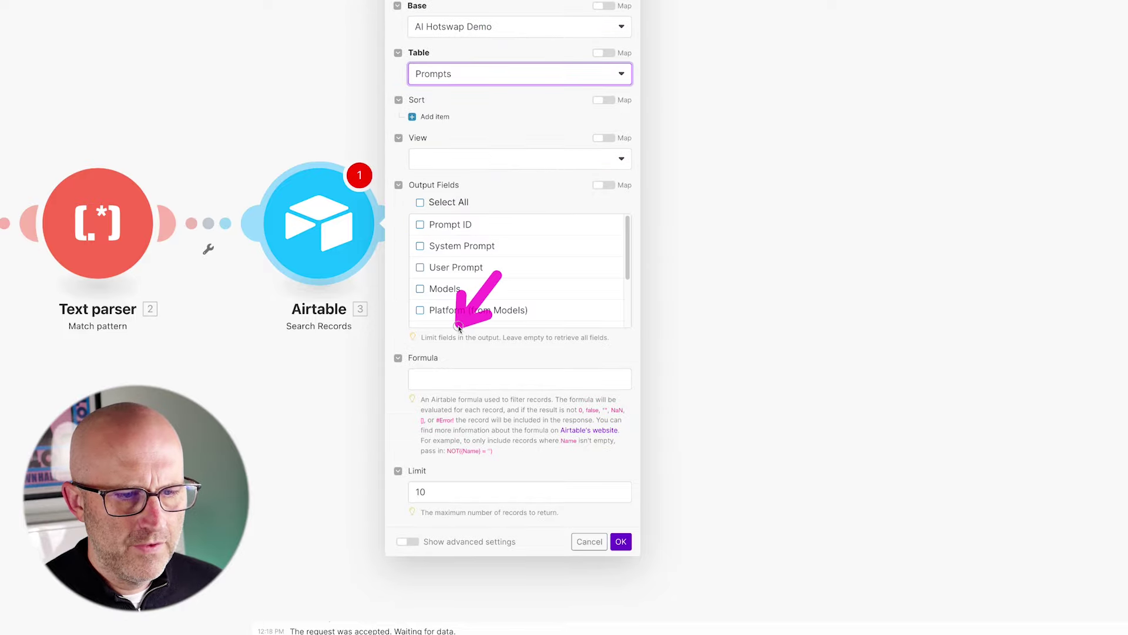
pyautogui.click(429, 381)
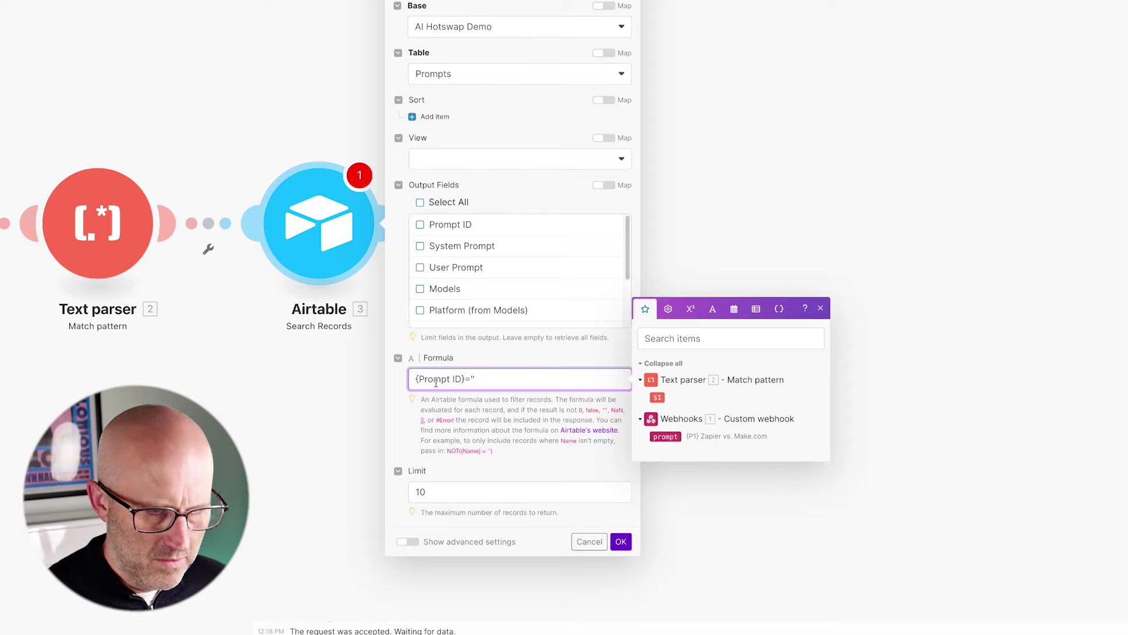
pyautogui.click(656, 397)
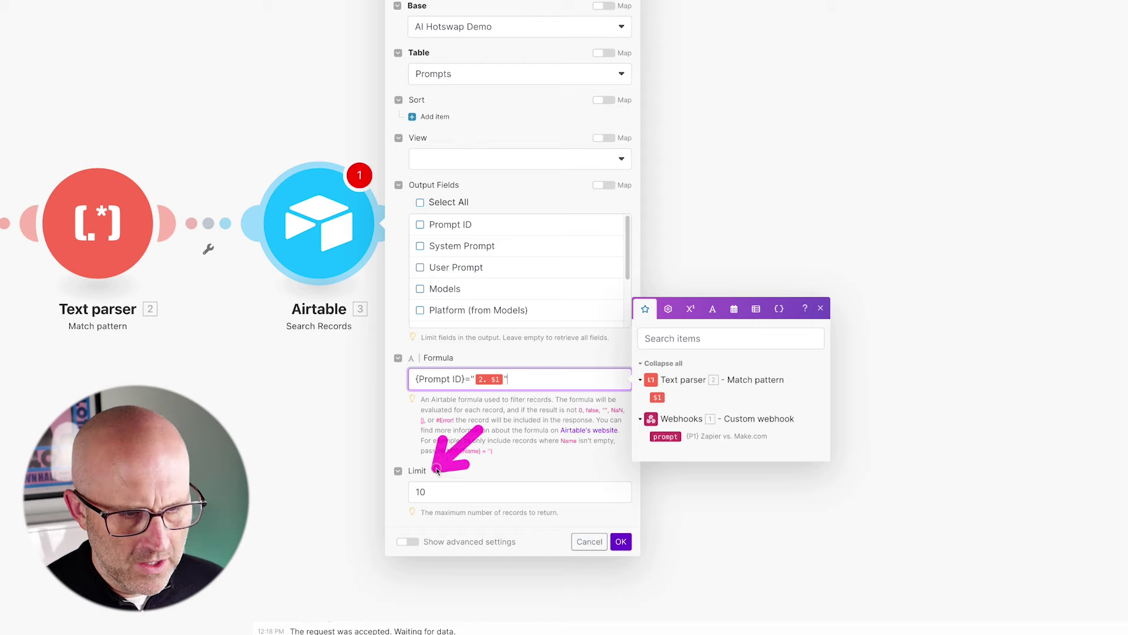
# - Limit the Airtable Search Records module to 1 returned record and save its settings
pyautogui.click(434, 492)
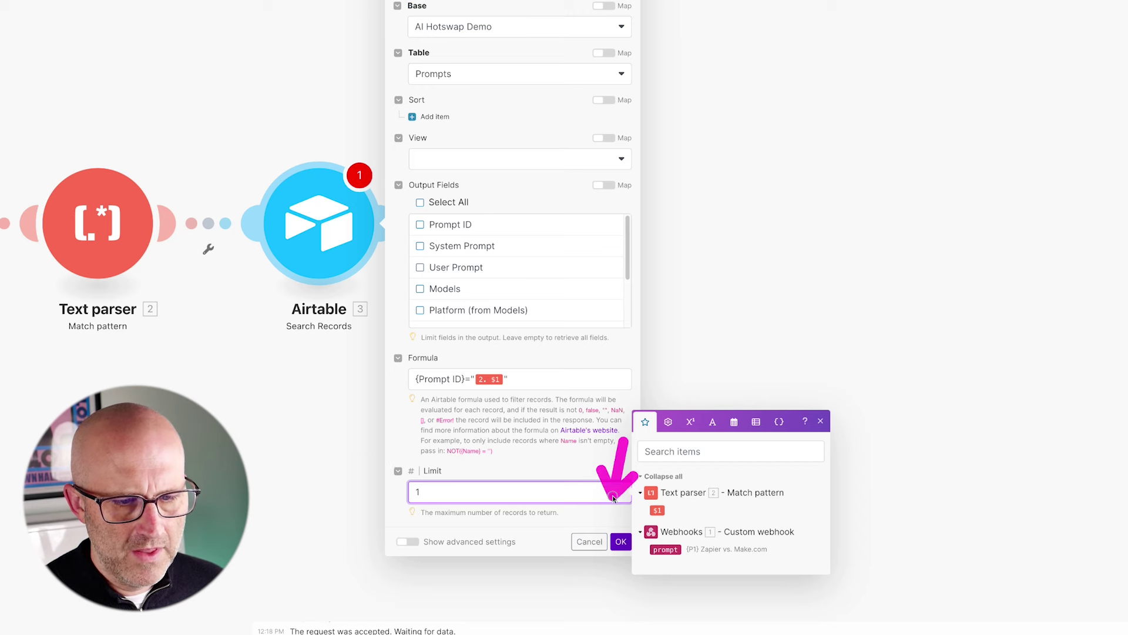
pyautogui.click(621, 542)
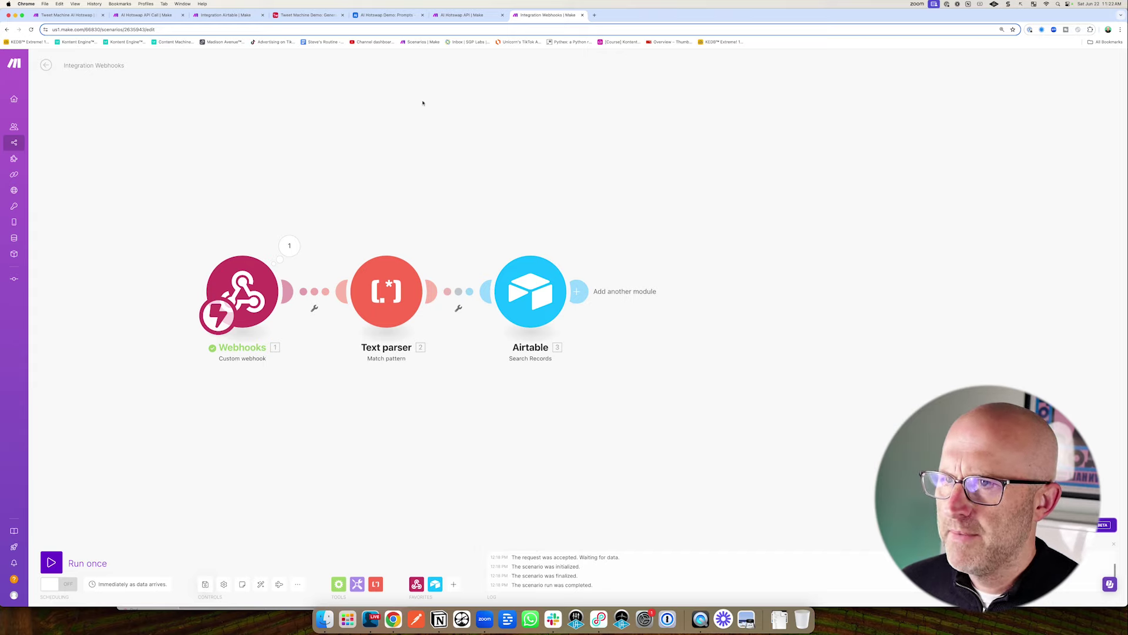
# - Run only the HTTP module of the Integration Airtable scenario with Tweet Topics "Zapier Vs Make.com", while the Integration Webhooks scenario runs once to receive it
pyautogui.press('super+3')
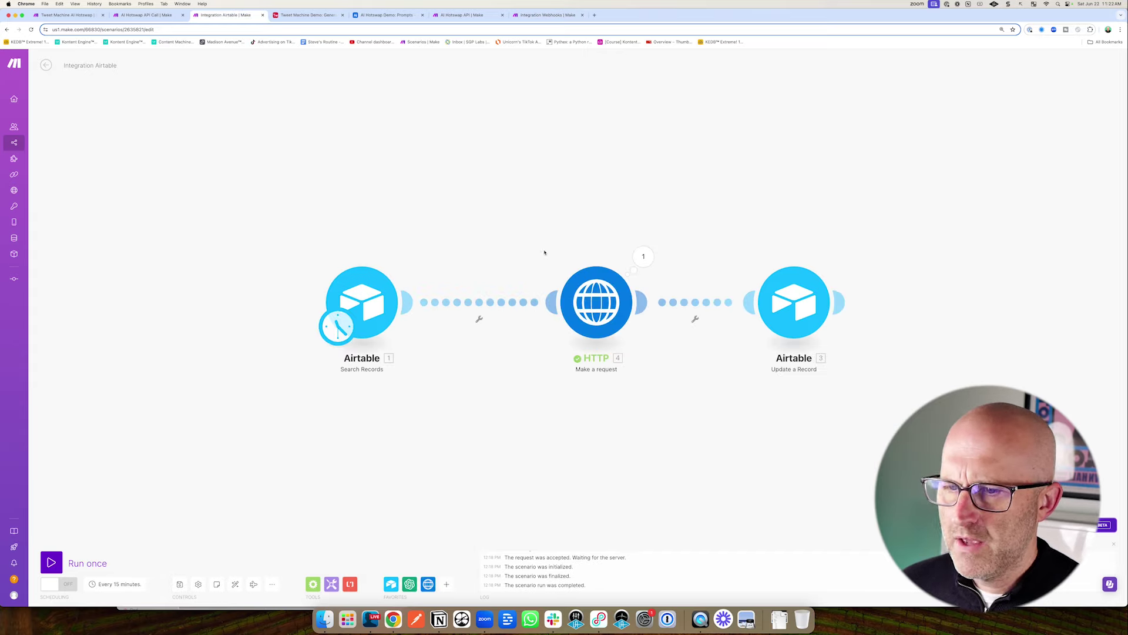
pyautogui.click(237, 583)
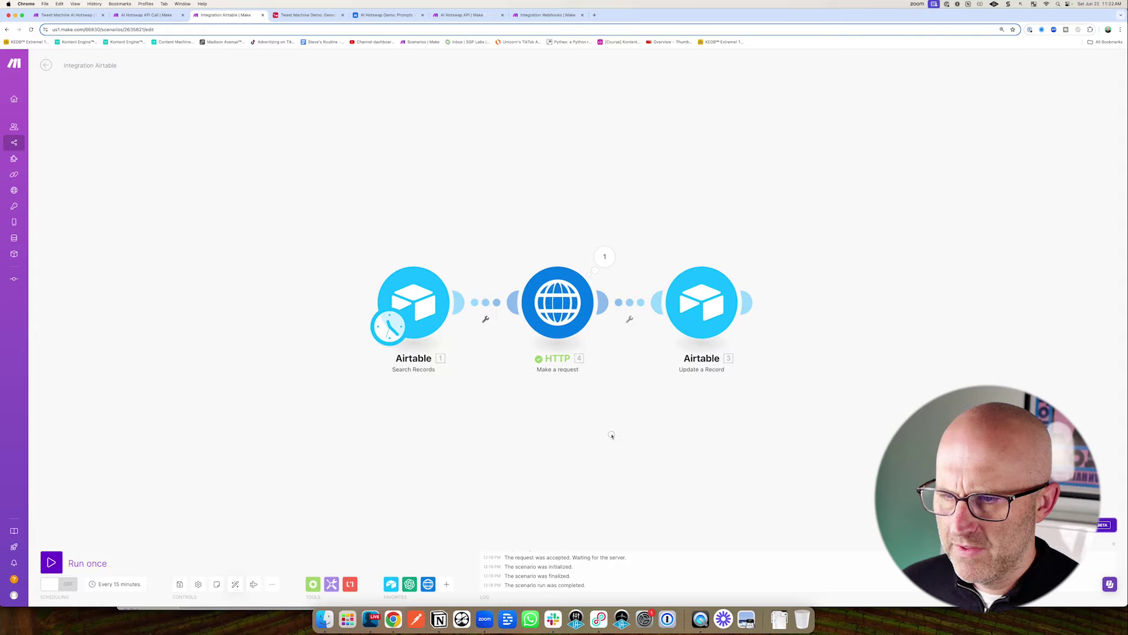
pyautogui.rightClick(545, 293)
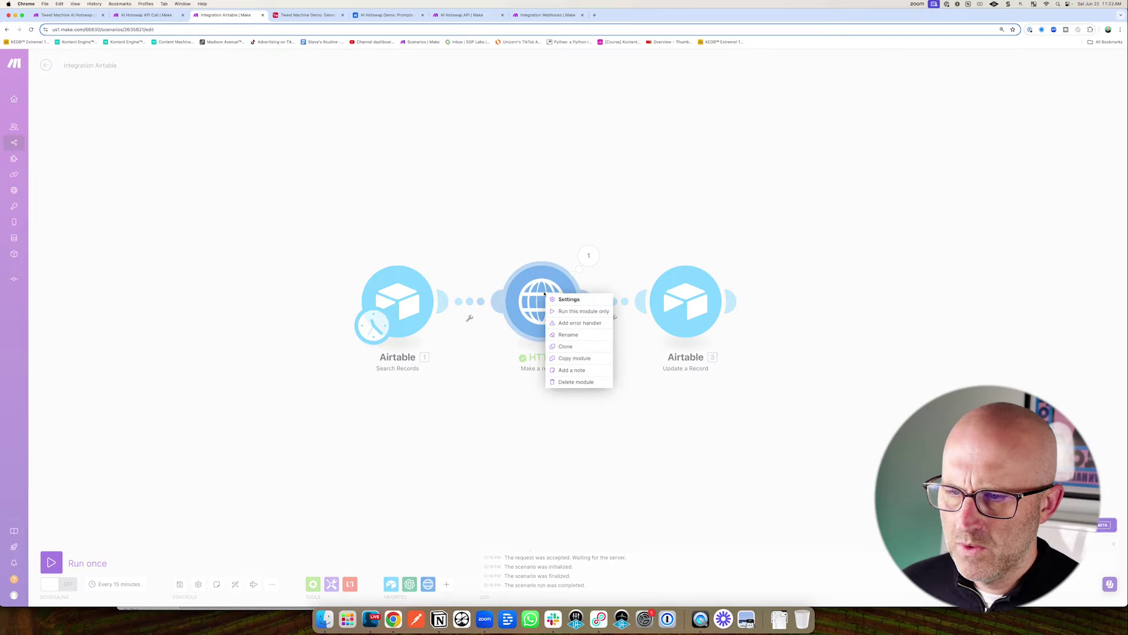
pyautogui.click(567, 311)
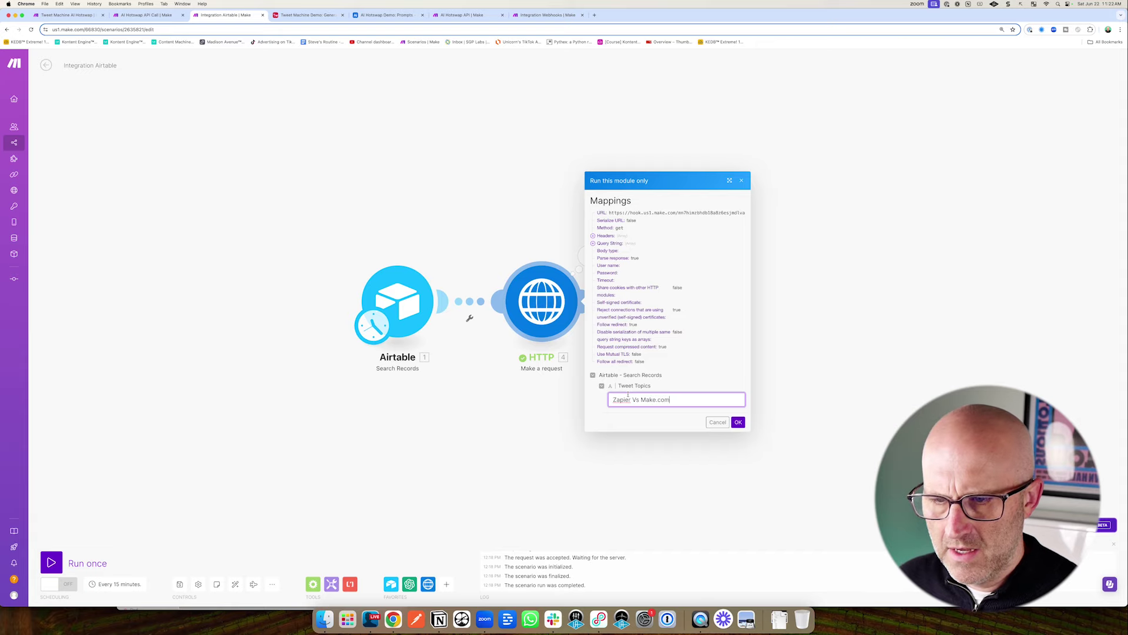
pyautogui.click(538, 19)
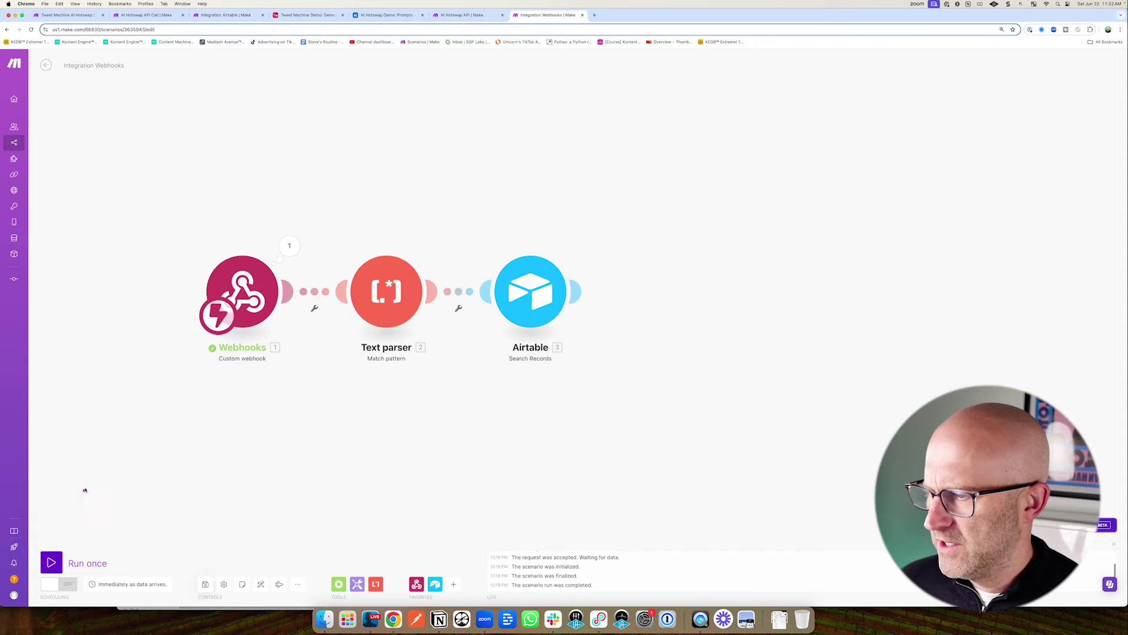
pyautogui.click(53, 561)
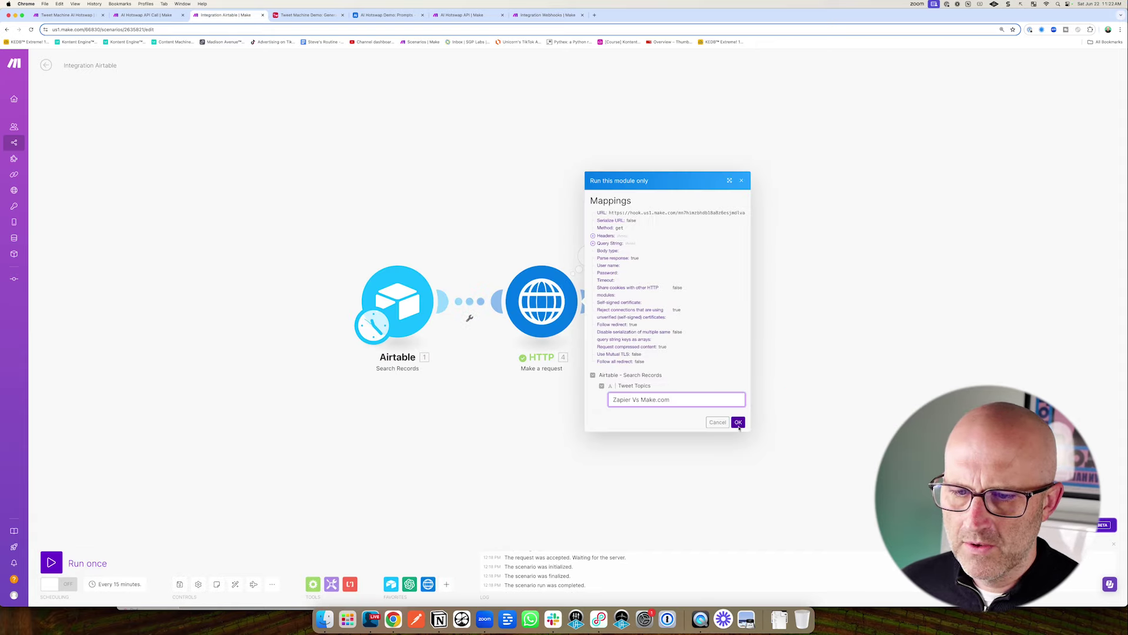
pyautogui.click(738, 422)
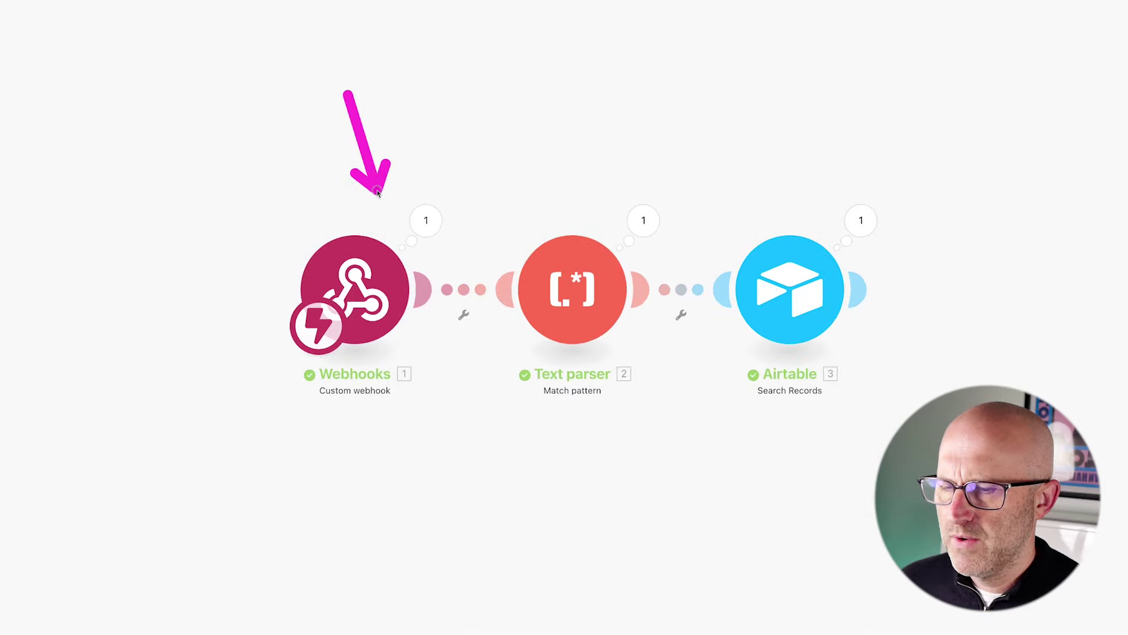
# - Inspect the run output of the Webhooks, Text parser and Airtable modules in the webhook scenario
pyautogui.click(426, 221)
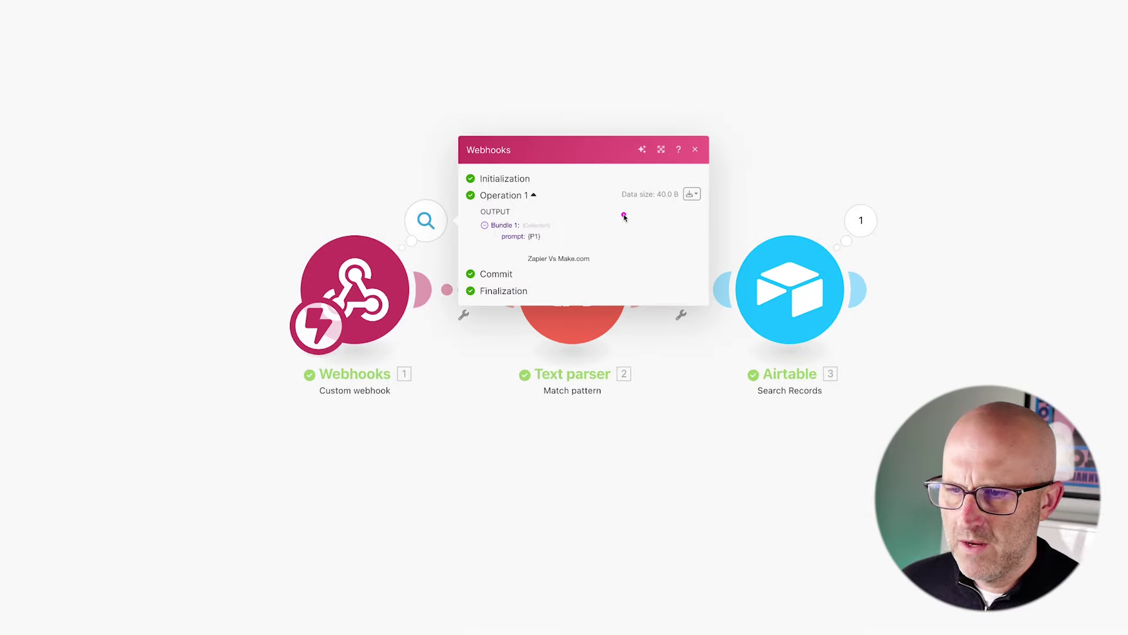
pyautogui.click(592, 55)
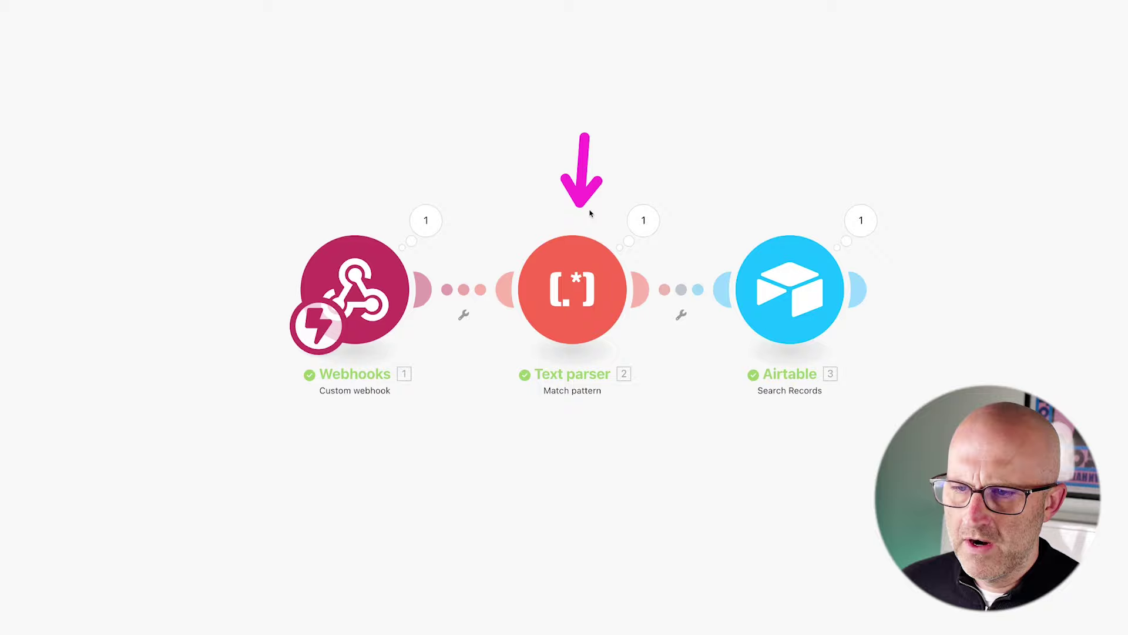
pyautogui.click(643, 221)
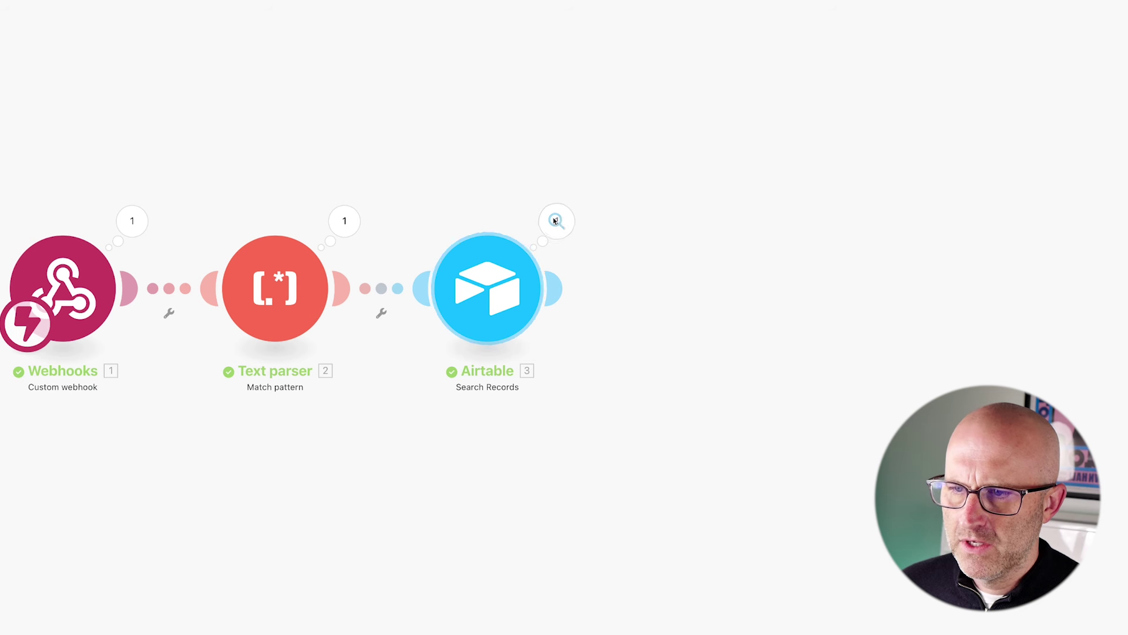
pyautogui.click(557, 221)
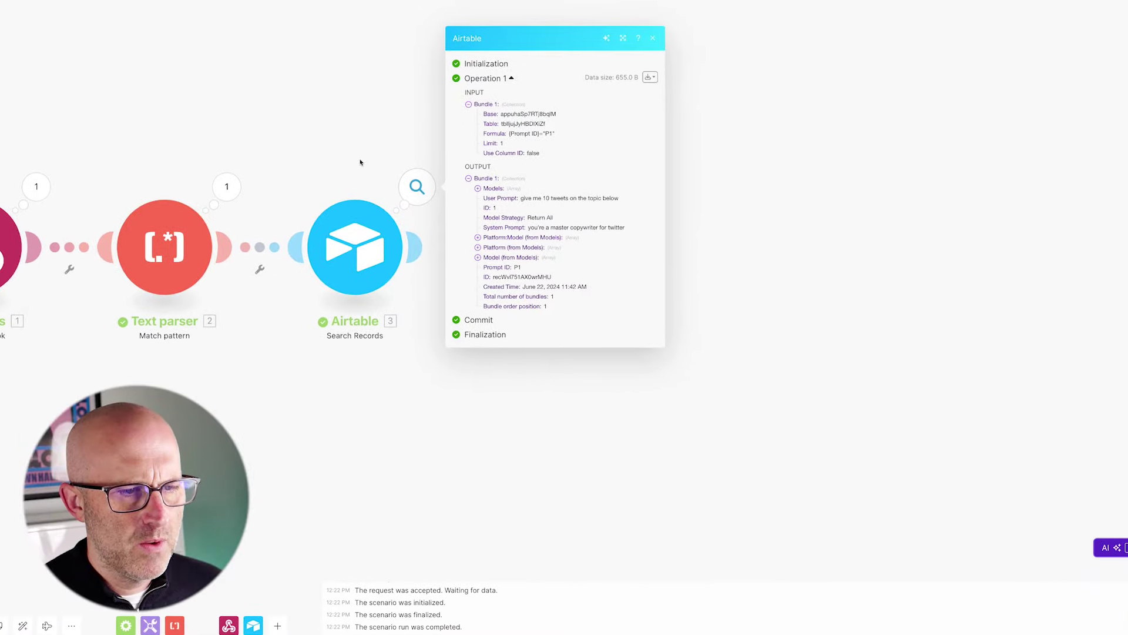
pyautogui.moveTo(360, 162); pyautogui.dragTo(317, 155)
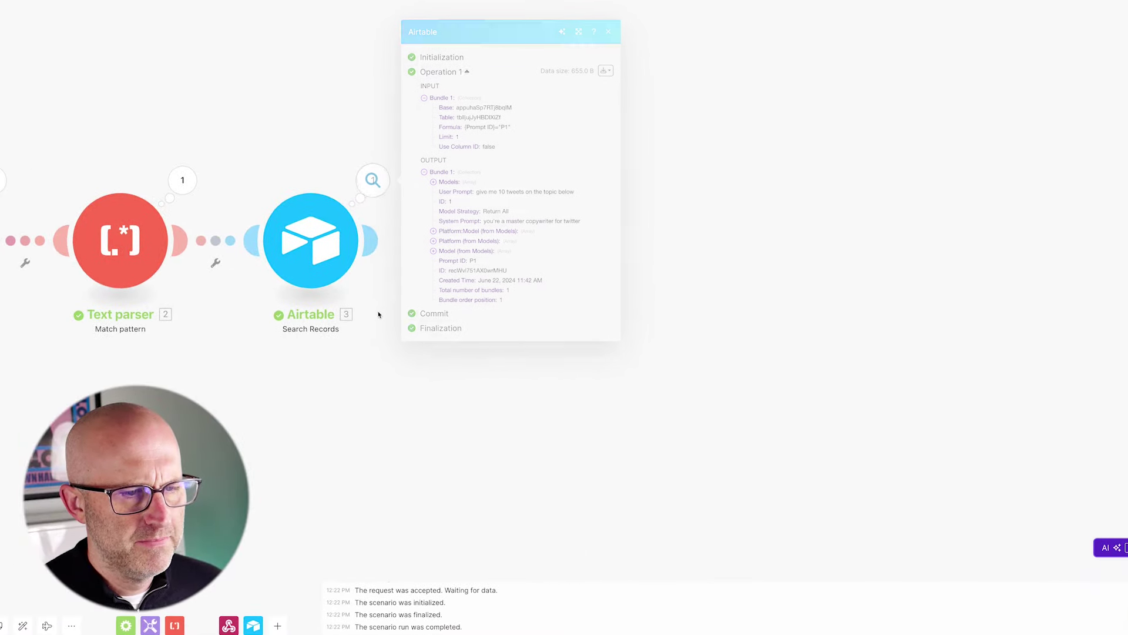
# - Add a Router after the Airtable Search Records module
pyautogui.click(374, 241)
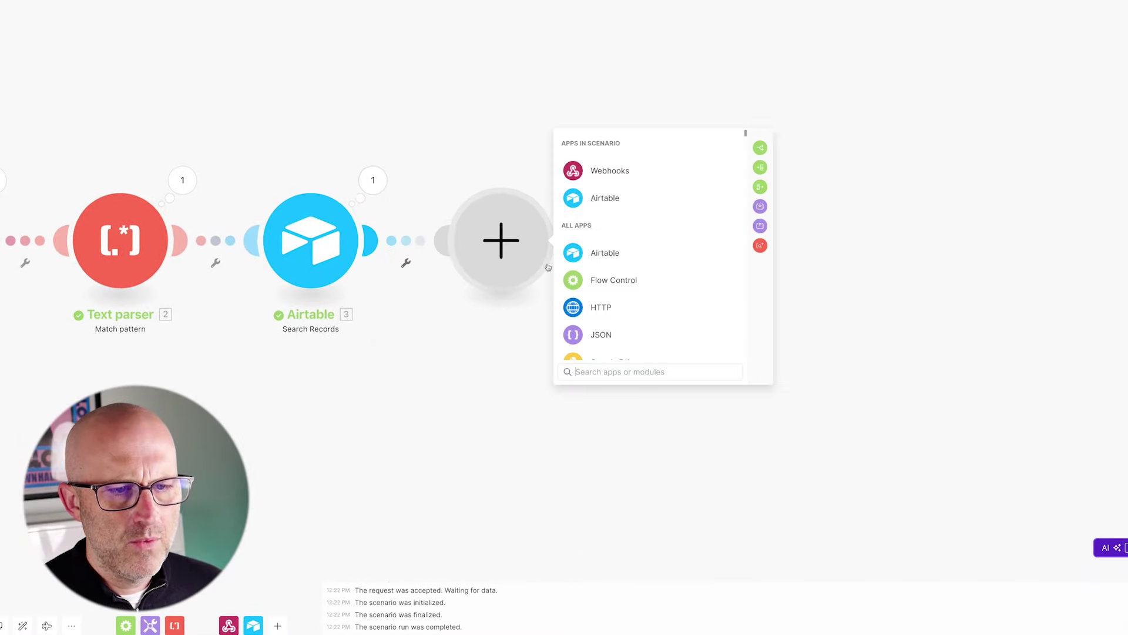
pyautogui.click(760, 148)
pyautogui.moveTo(510, 49)
pyautogui.mouseDown()
pyautogui.moveTo(574, 99)
pyautogui.moveTo(736, 39)
pyautogui.moveTo(796, 37)
pyautogui.moveTo(843, 53)
pyautogui.mouseUp()
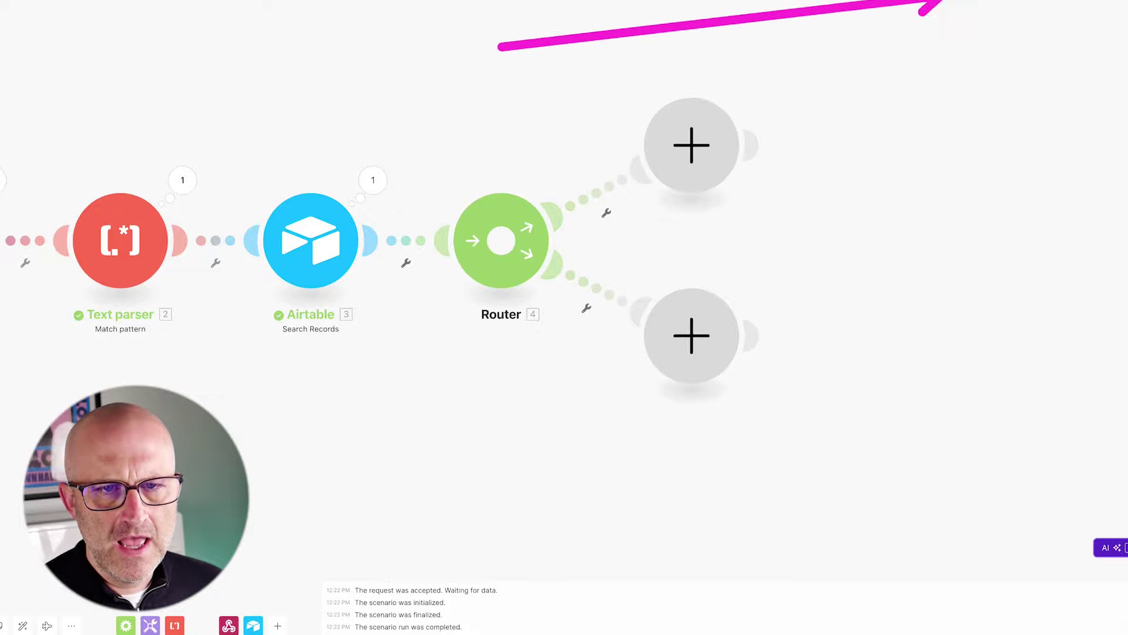
pyautogui.moveTo(508, 518)
pyautogui.mouseDown()
pyautogui.moveTo(538, 486)
pyautogui.moveTo(590, 359)
pyautogui.moveTo(756, 474)
pyautogui.moveTo(841, 482)
pyautogui.mouseUp()
pyautogui.moveTo(654, 408); pyautogui.dragTo(383, 441)
pyautogui.moveTo(209, 59)
pyautogui.mouseDown()
pyautogui.moveTo(223, 91)
pyautogui.moveTo(386, 120)
pyautogui.mouseUp()
pyautogui.moveTo(407, 18); pyautogui.dragTo(408, 91)
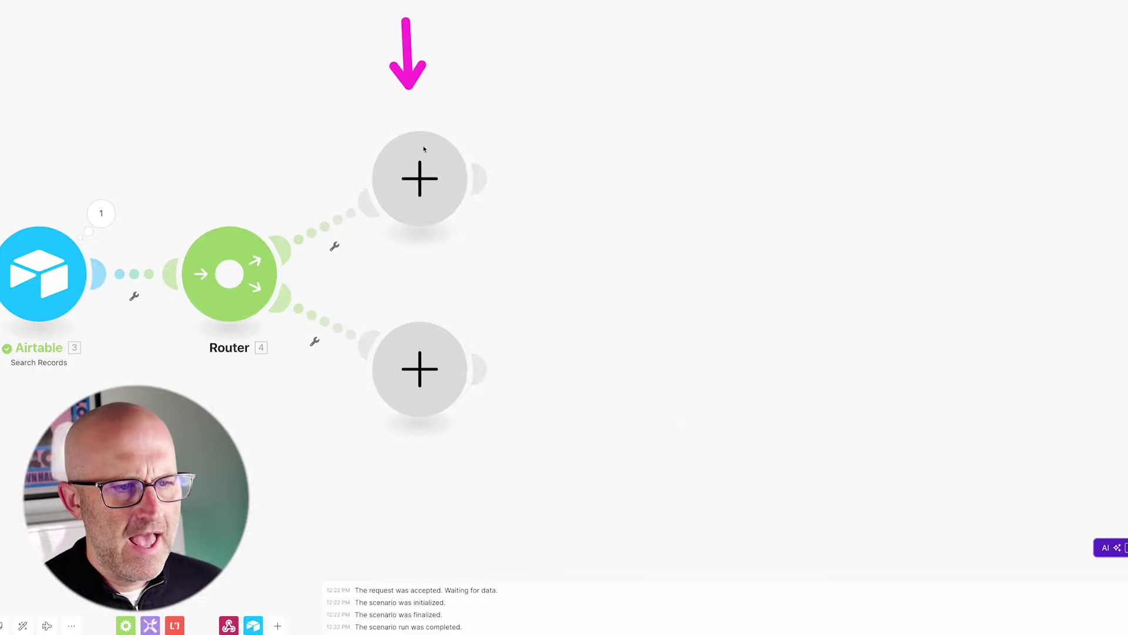
# - Add an Iterator to the Router's first route, with its array mapped to Airtable's Platform:Model (from Models)[]
pyautogui.click(422, 188)
pyautogui.click(679, 105)
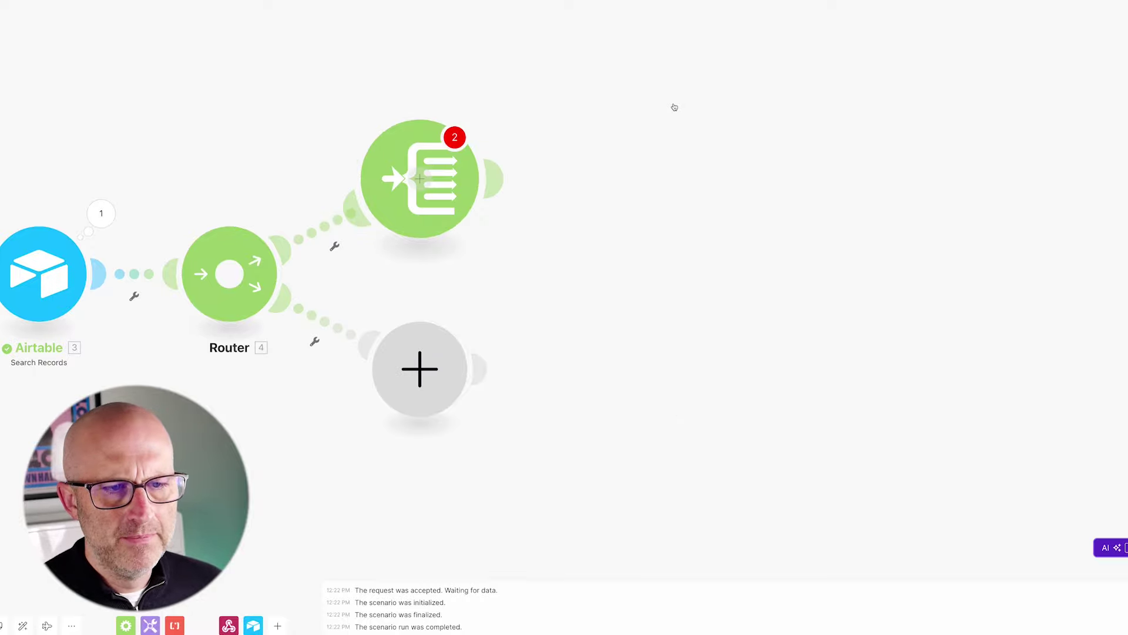
pyautogui.moveTo(597, 239)
pyautogui.mouseDown()
pyautogui.moveTo(692, 256)
pyautogui.moveTo(565, 241)
pyautogui.moveTo(564, 186)
pyautogui.mouseUp()
pyautogui.moveTo(646, 296); pyautogui.dragTo(664, 250)
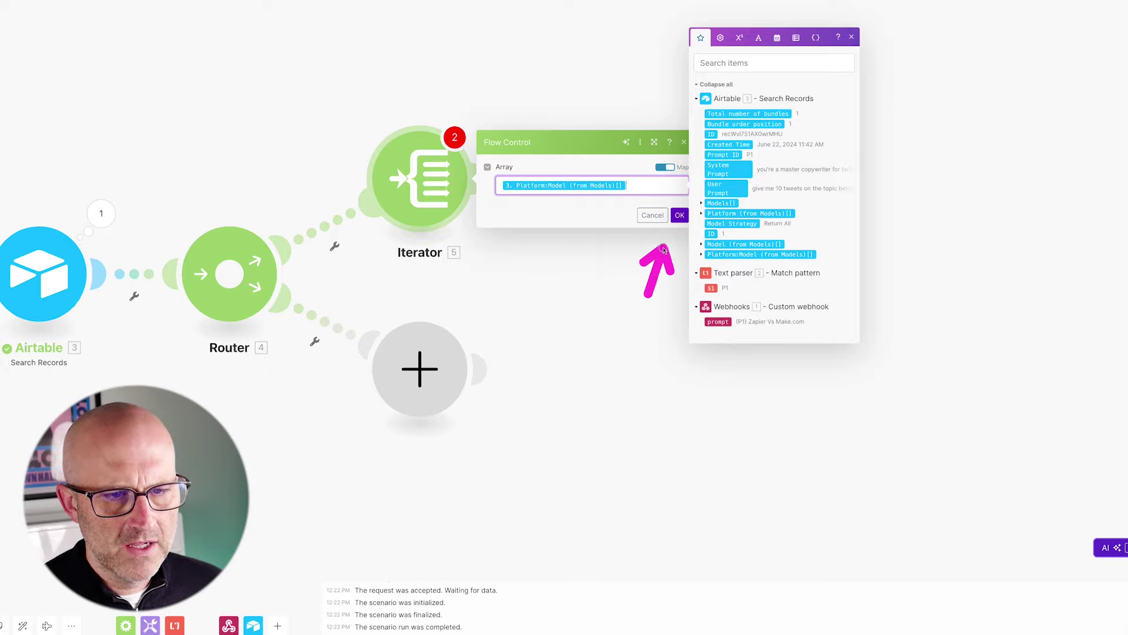
pyautogui.click(679, 215)
# - Add a Tools Get variable module after the Iterator, with the variable name result
pyautogui.moveTo(531, 32); pyautogui.dragTo(499, 122)
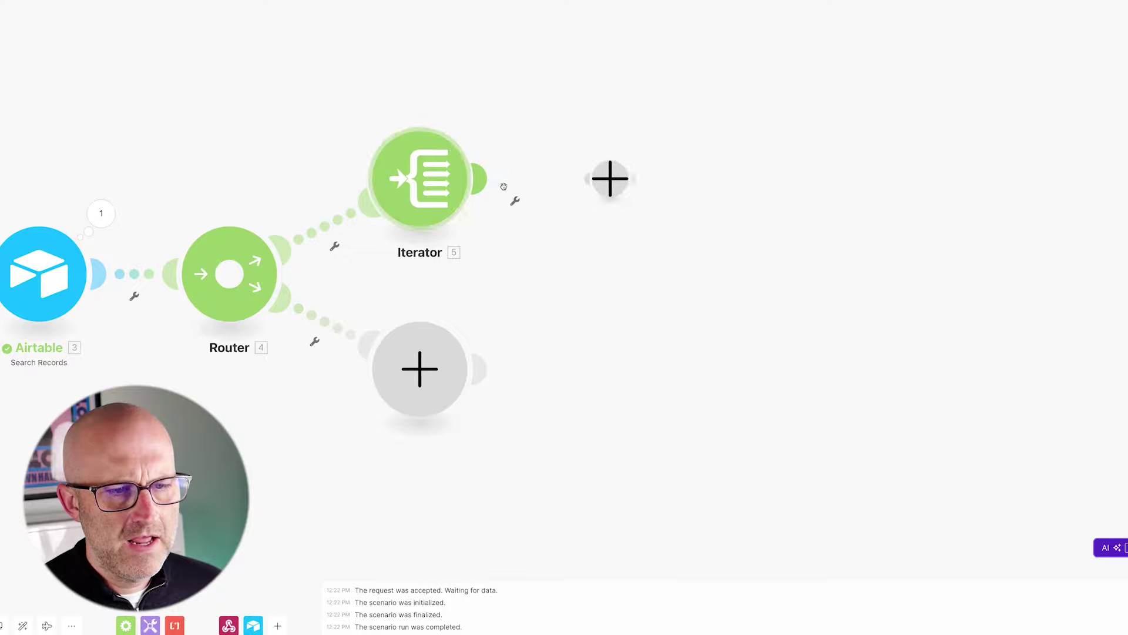
pyautogui.click(504, 187)
pyautogui.write('variable')
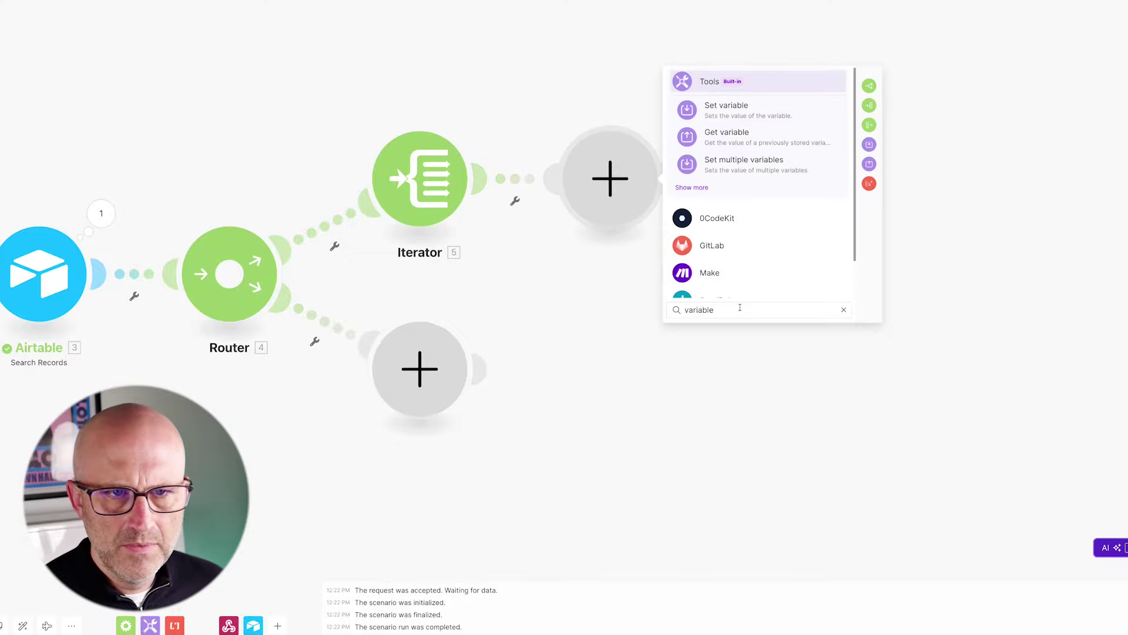
pyautogui.moveTo(796, 101); pyautogui.dragTo(730, 149)
pyautogui.click(719, 139)
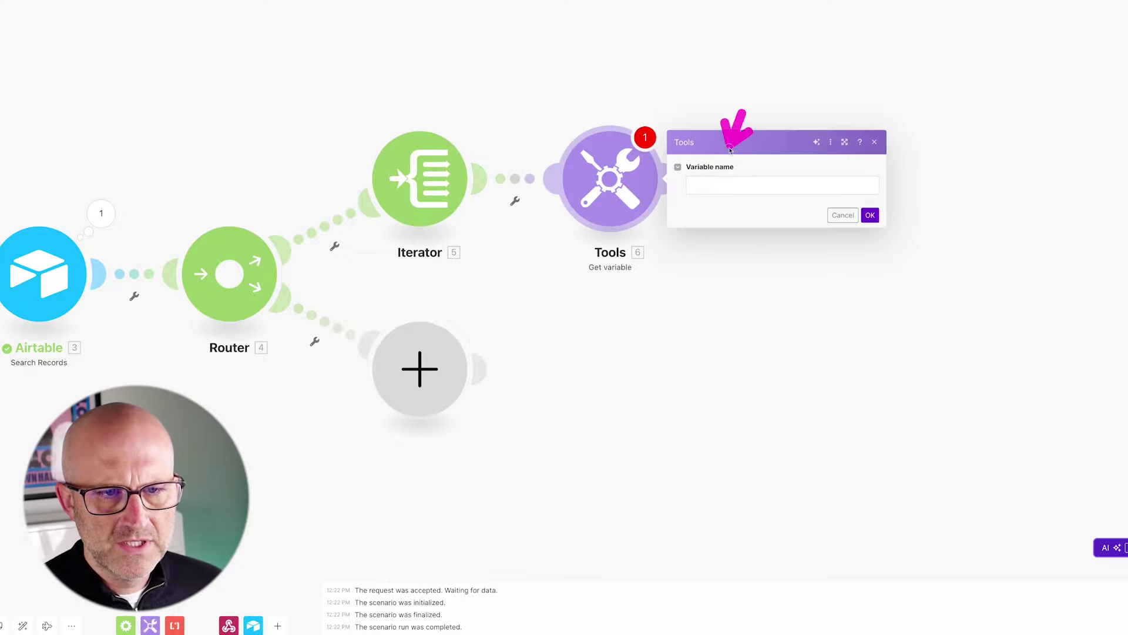
pyautogui.click(703, 187)
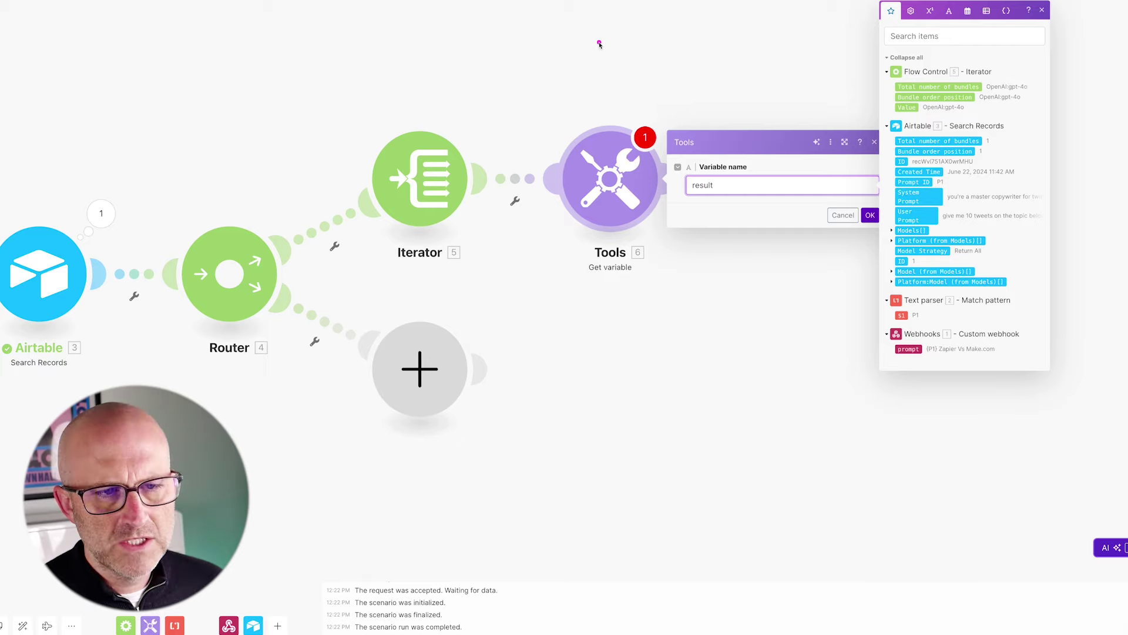
pyautogui.moveTo(600, 44); pyautogui.dragTo(607, 108)
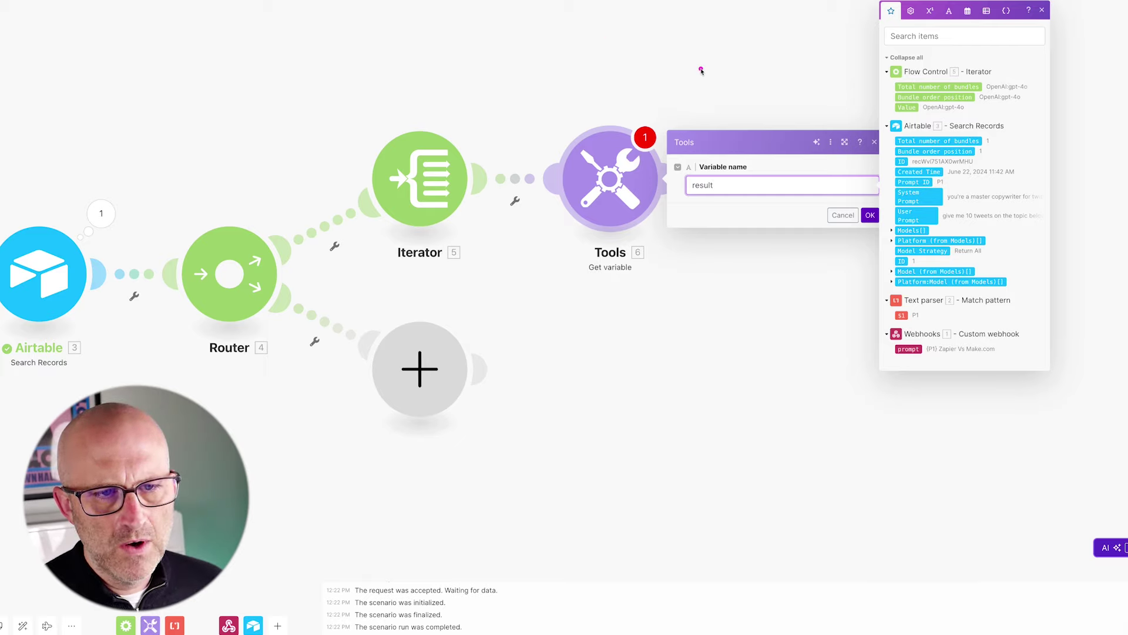
pyautogui.moveTo(669, 33); pyautogui.dragTo(632, 100)
pyautogui.moveTo(839, 297); pyautogui.dragTo(870, 237)
# - Add a Flow Control Router after the Get variable module
pyautogui.moveTo(485, 104); pyautogui.dragTo(402, 177)
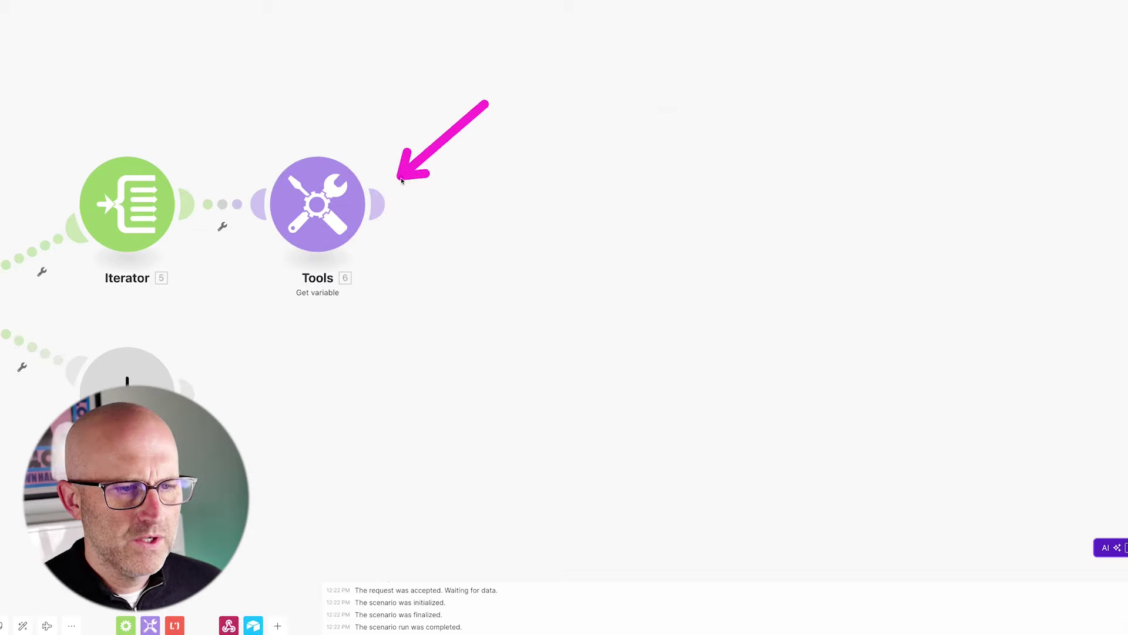
pyautogui.click(376, 204)
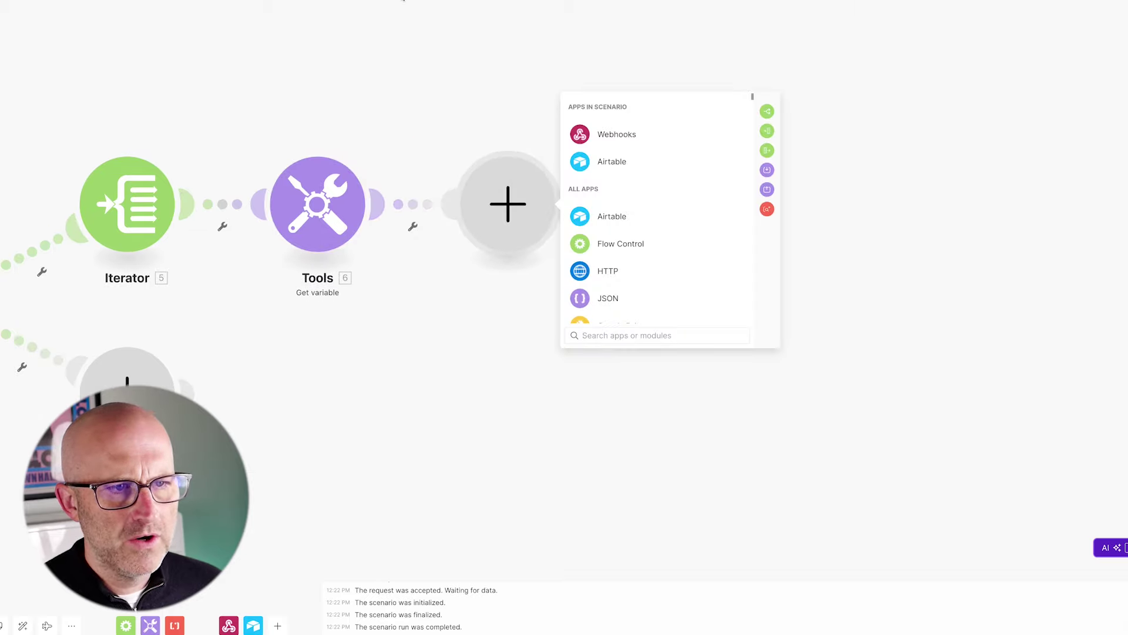
pyautogui.moveTo(403, 2); pyautogui.dragTo(630, 25)
pyautogui.moveTo(679, 65); pyautogui.dragTo(738, 101)
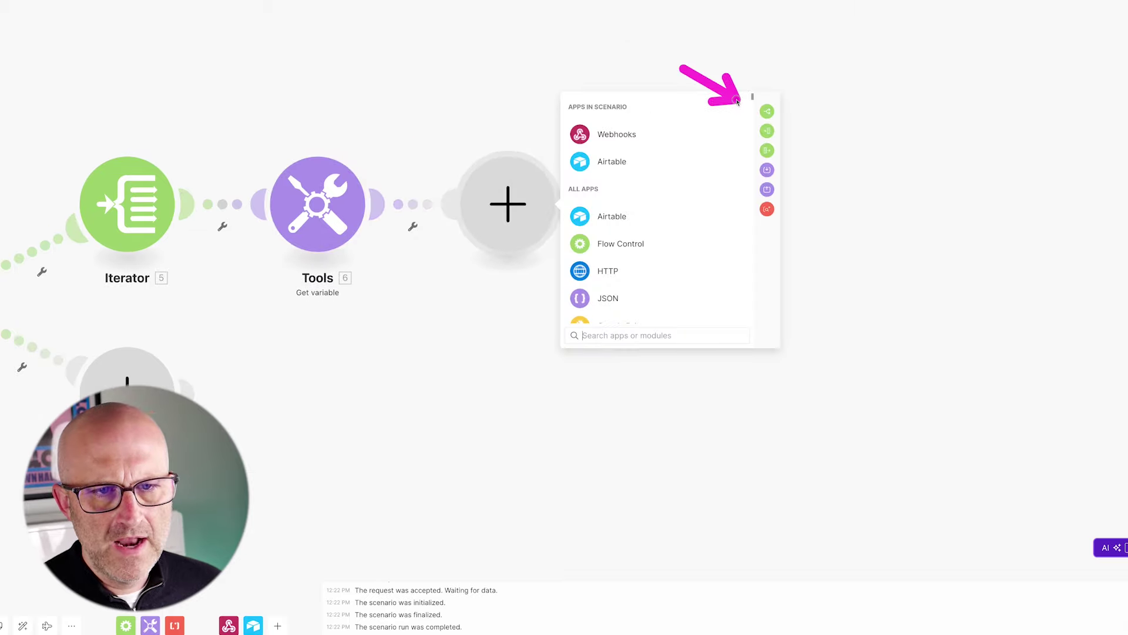
pyautogui.moveTo(698, 179)
pyautogui.mouseDown()
pyautogui.moveTo(647, 225)
pyautogui.moveTo(630, 297)
pyautogui.mouseUp()
pyautogui.click(622, 248)
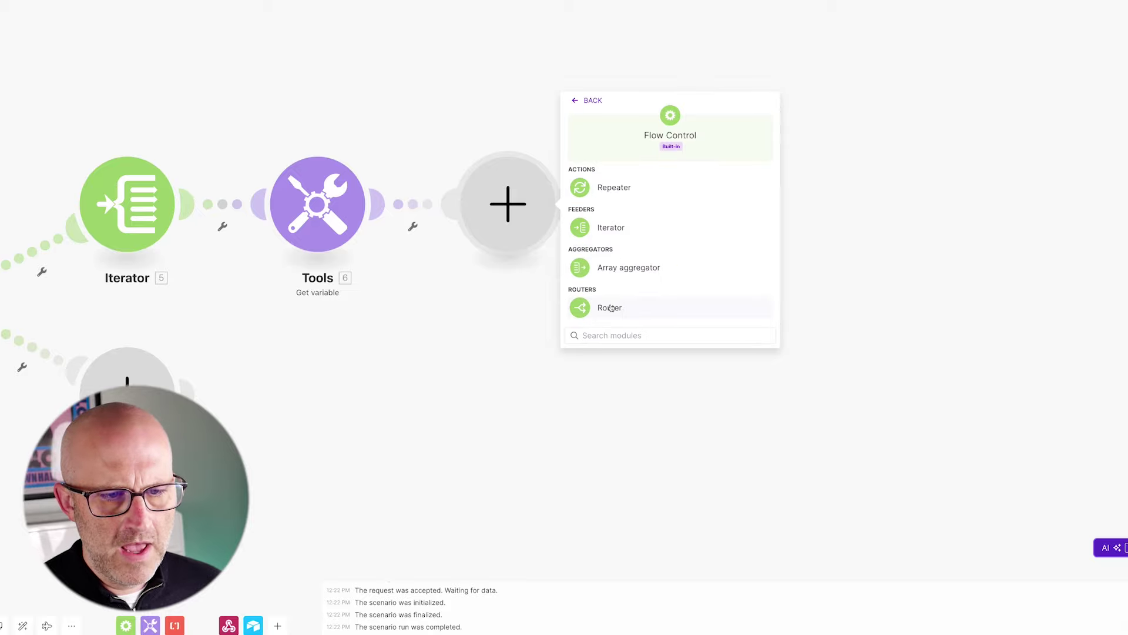
pyautogui.click(609, 307)
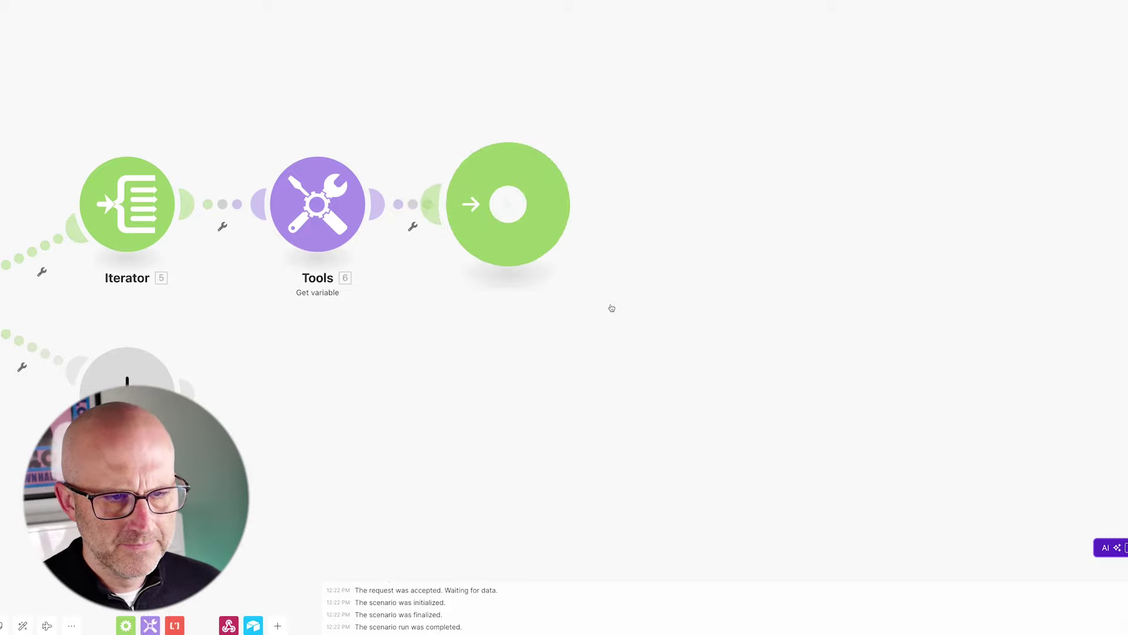
# - Examine the finished scenario's Perplexity AI, Anthropic Claude and OpenAI routes and the models assigned to prompt P1 in the Airtable Prompts table
pyautogui.moveTo(370, 170); pyautogui.dragTo(492, 132)
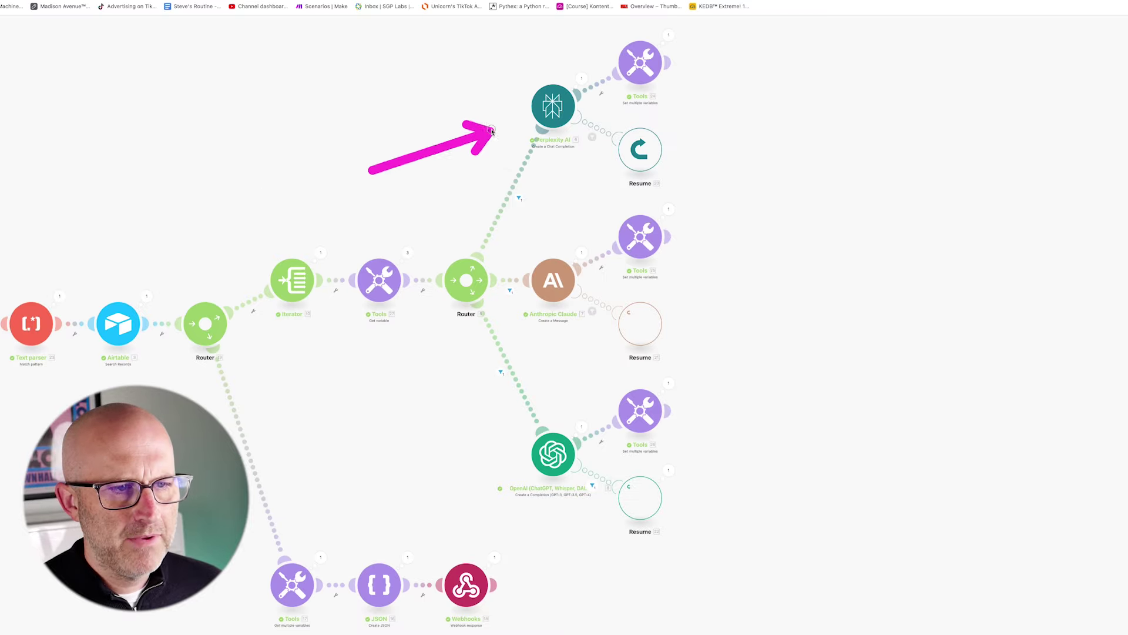
pyautogui.moveTo(370, 170)
pyautogui.mouseDown()
pyautogui.moveTo(504, 265)
pyautogui.moveTo(467, 379)
pyautogui.moveTo(485, 384)
pyautogui.mouseUp()
pyautogui.moveTo(403, 141)
pyautogui.mouseDown()
pyautogui.moveTo(503, 113)
pyautogui.moveTo(529, 226)
pyautogui.moveTo(509, 353)
pyautogui.moveTo(496, 177)
pyautogui.mouseUp()
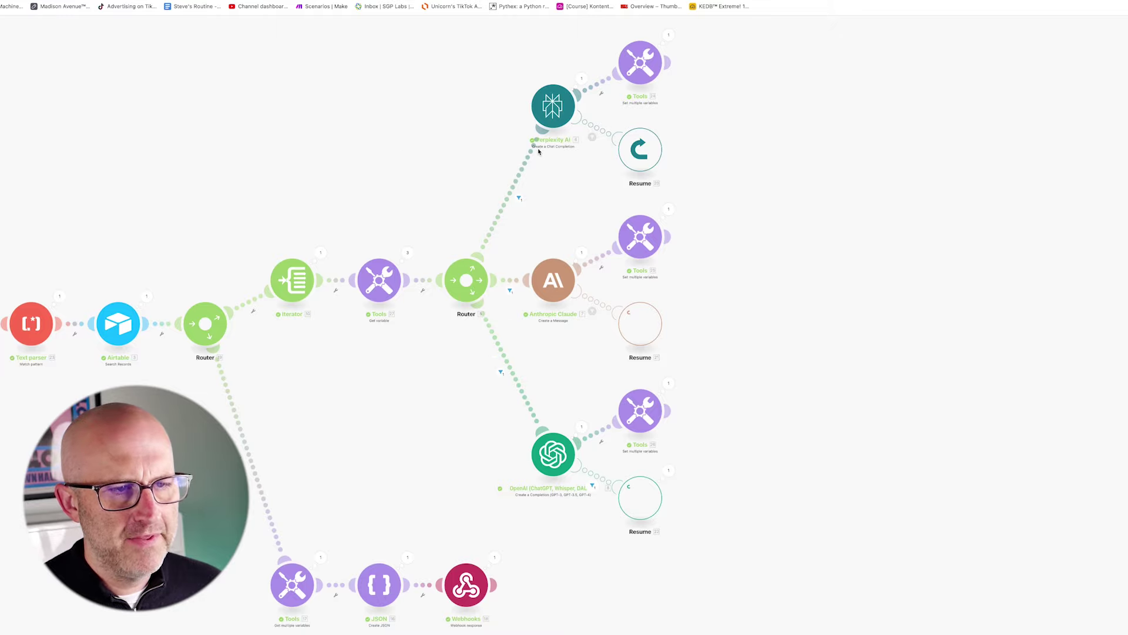
pyautogui.moveTo(403, 141)
pyautogui.mouseDown()
pyautogui.moveTo(473, 138)
pyautogui.moveTo(528, 105)
pyautogui.moveTo(491, 141)
pyautogui.moveTo(509, 117)
pyautogui.mouseUp()
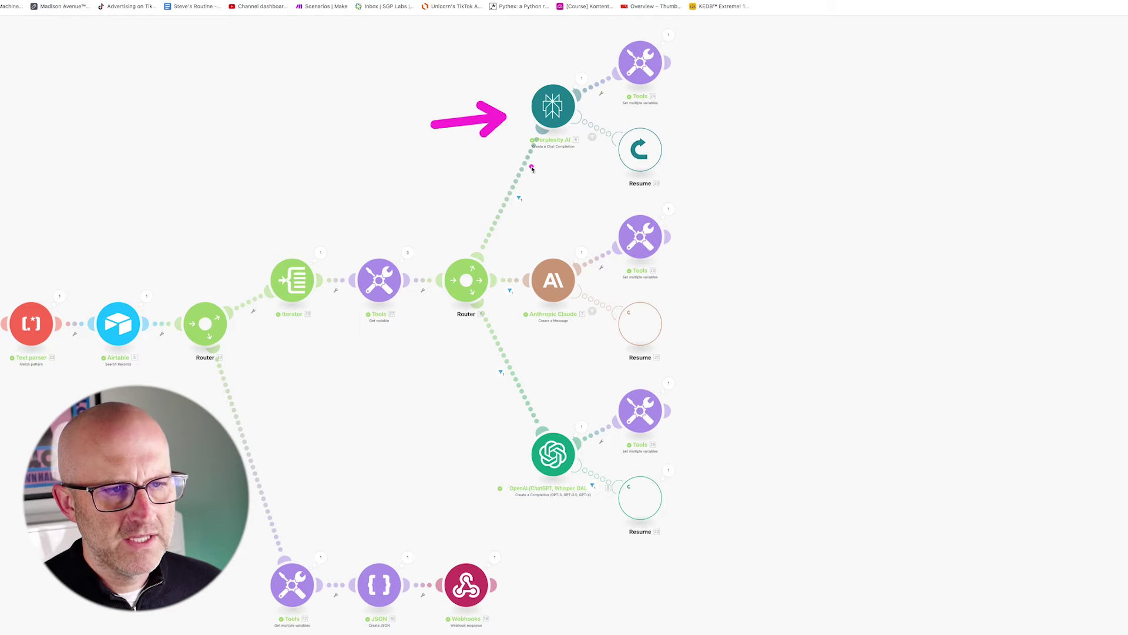
pyautogui.moveTo(561, 169); pyautogui.dragTo(561, 237)
pyautogui.moveTo(447, 427); pyautogui.dragTo(504, 446)
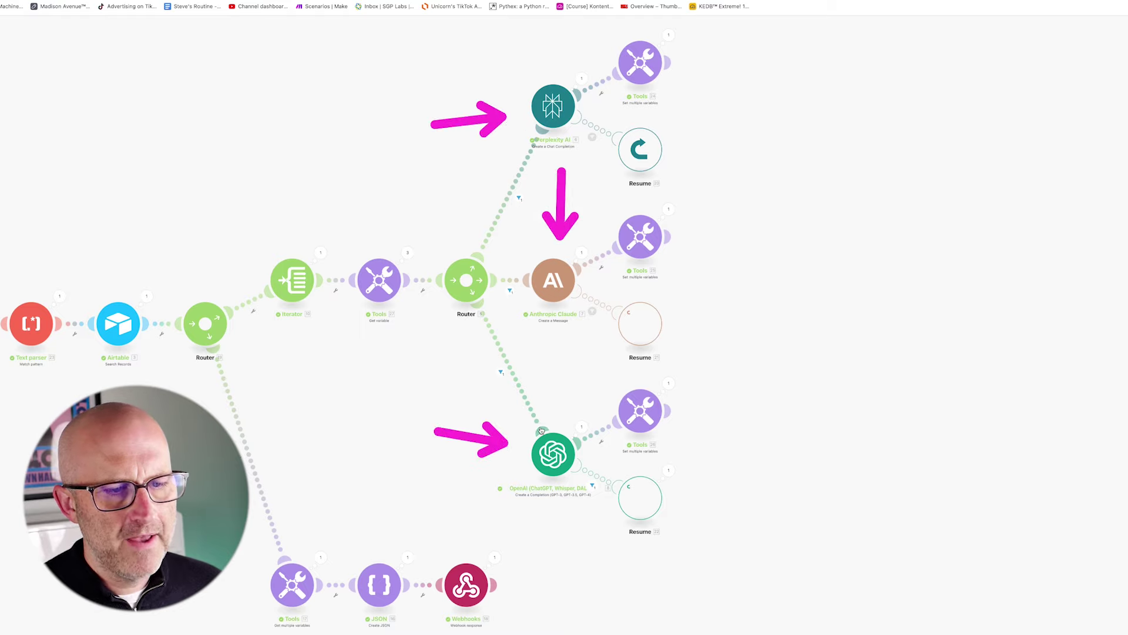
pyautogui.moveTo(403, 131); pyautogui.dragTo(508, 115)
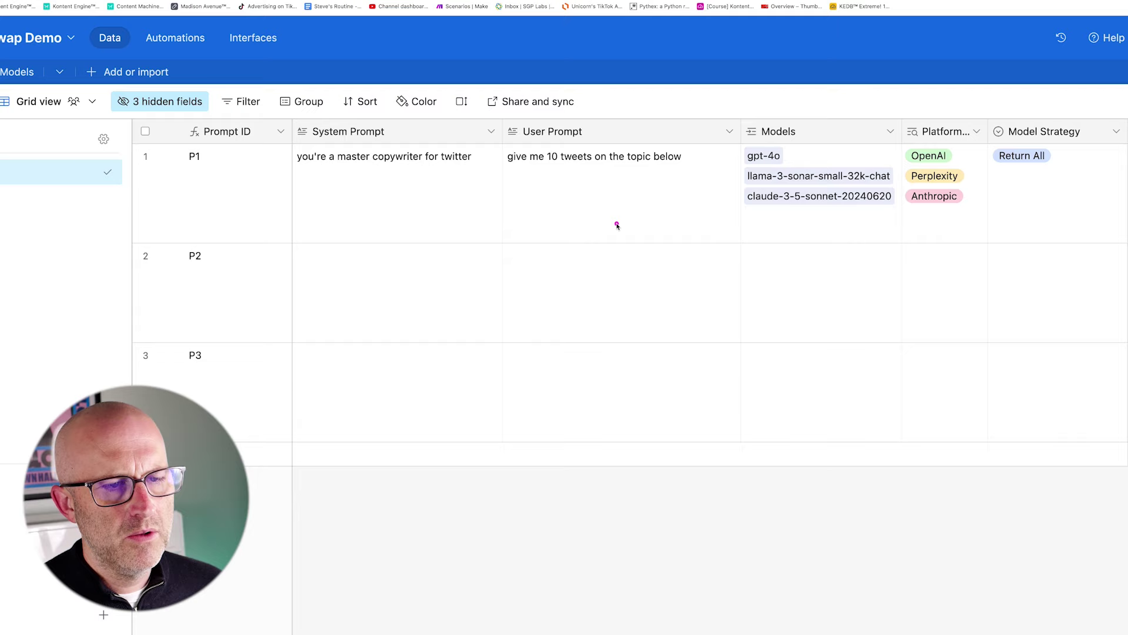
pyautogui.moveTo(617, 226); pyautogui.dragTo(729, 156)
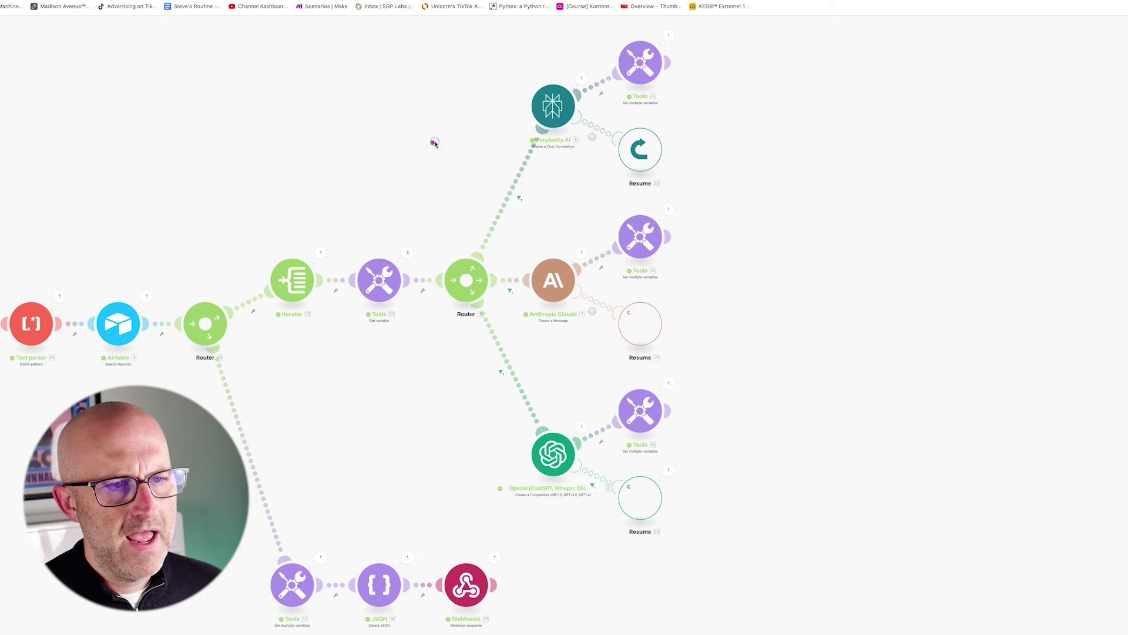
# - Add a Perplexity AI Create a Chat Completion module to the first route of the second Router
pyautogui.moveTo(433, 142); pyautogui.dragTo(510, 117)
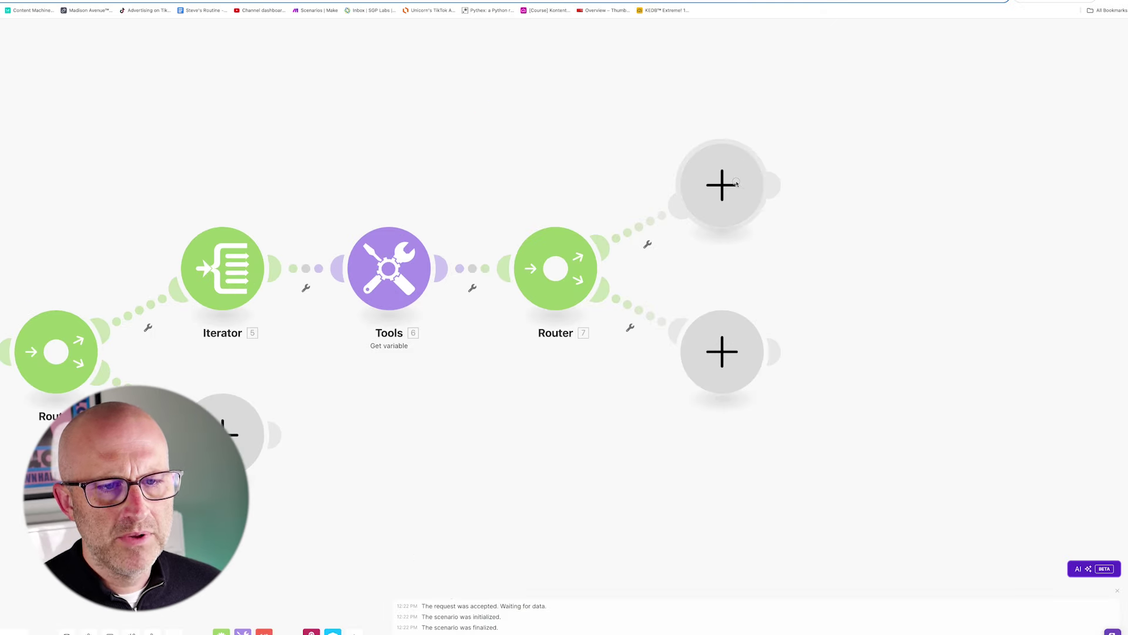
pyautogui.click(736, 184)
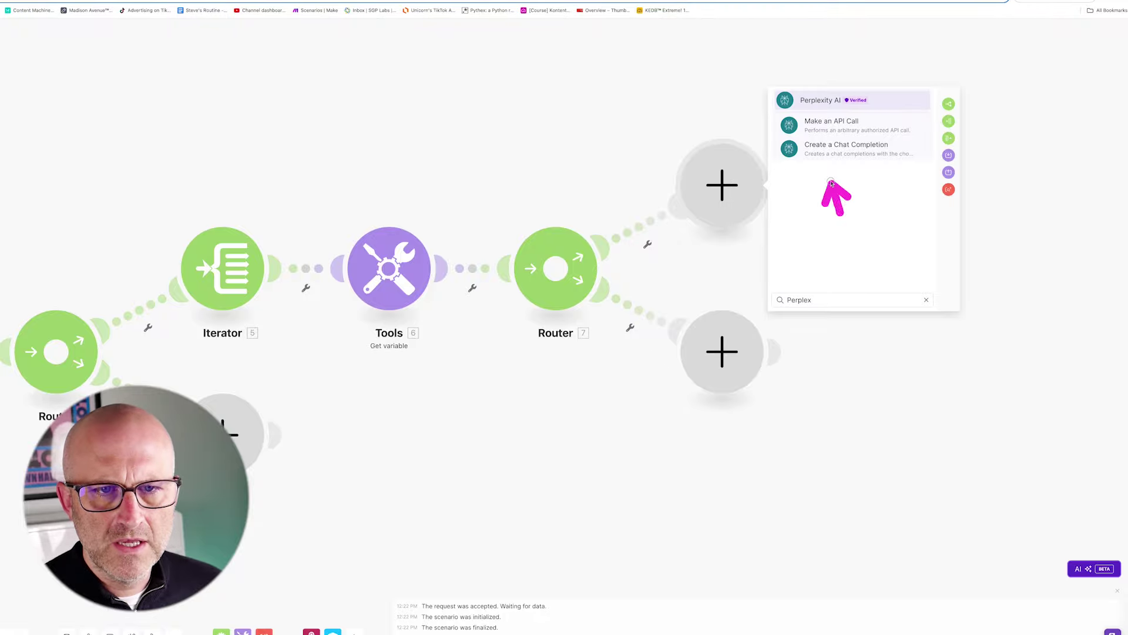
pyautogui.click(829, 147)
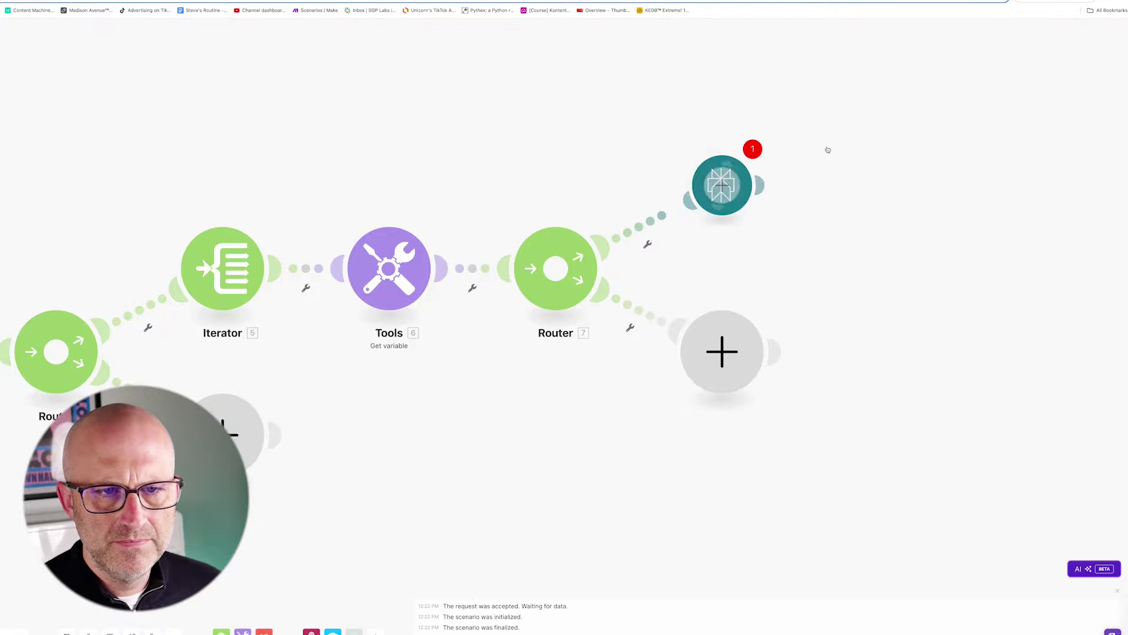
pyautogui.moveTo(700, 56); pyautogui.dragTo(767, 79)
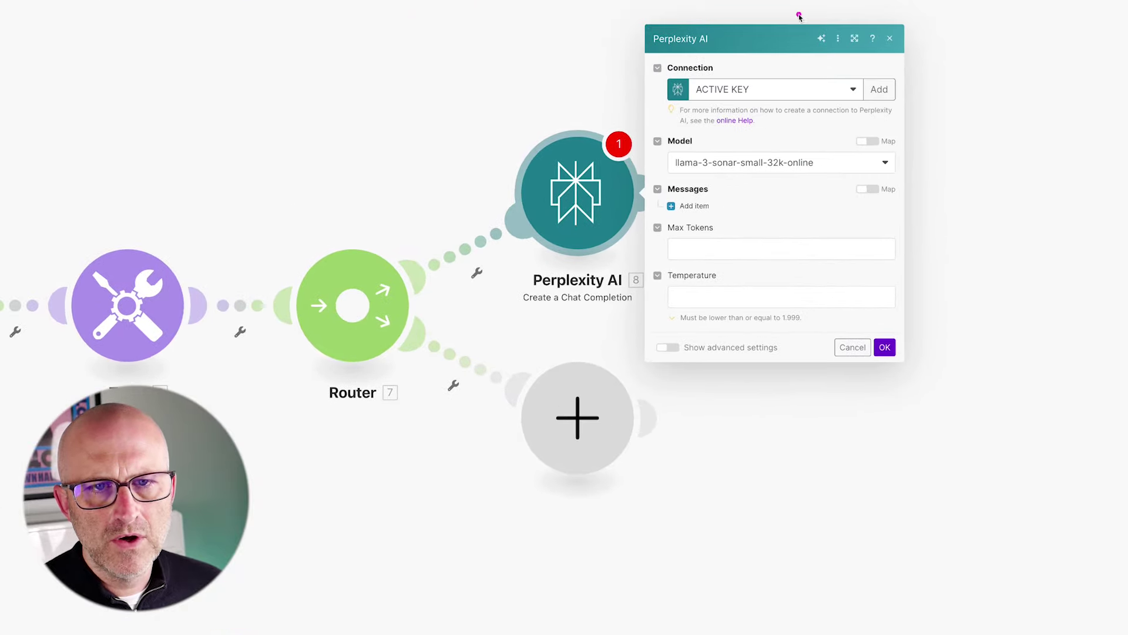
# - Choose ACTIVE KEY as the Perplexity AI module's connection
pyautogui.moveTo(781, 17); pyautogui.dragTo(748, 69)
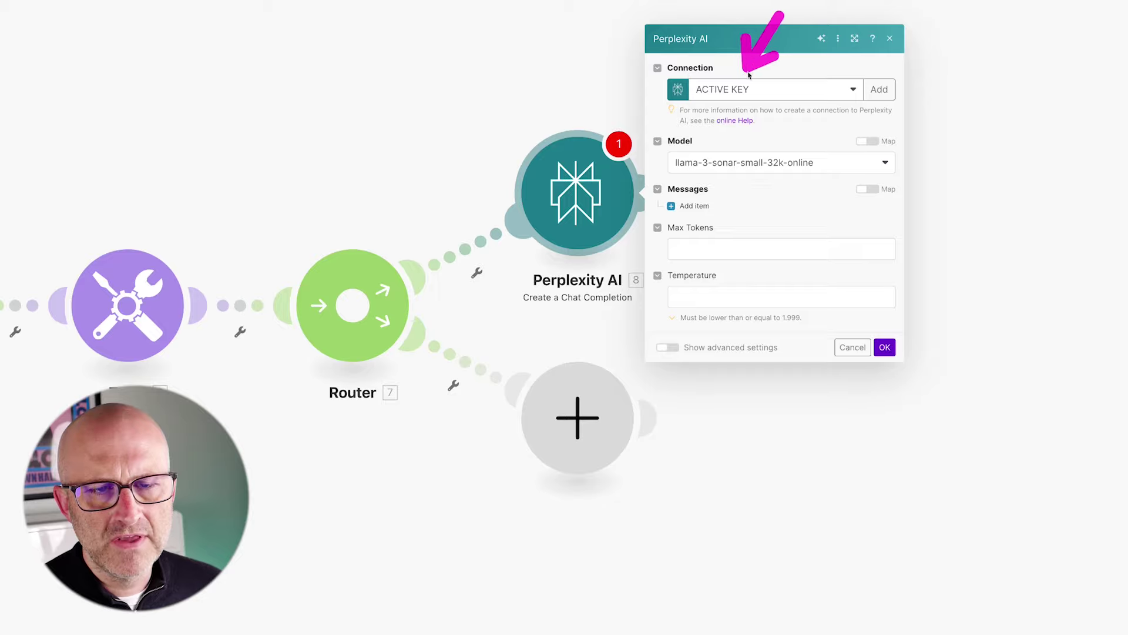
pyautogui.click(750, 90)
pyautogui.moveTo(612, 99)
pyautogui.mouseDown()
pyautogui.moveTo(675, 103)
pyautogui.moveTo(688, 131)
pyautogui.mouseUp()
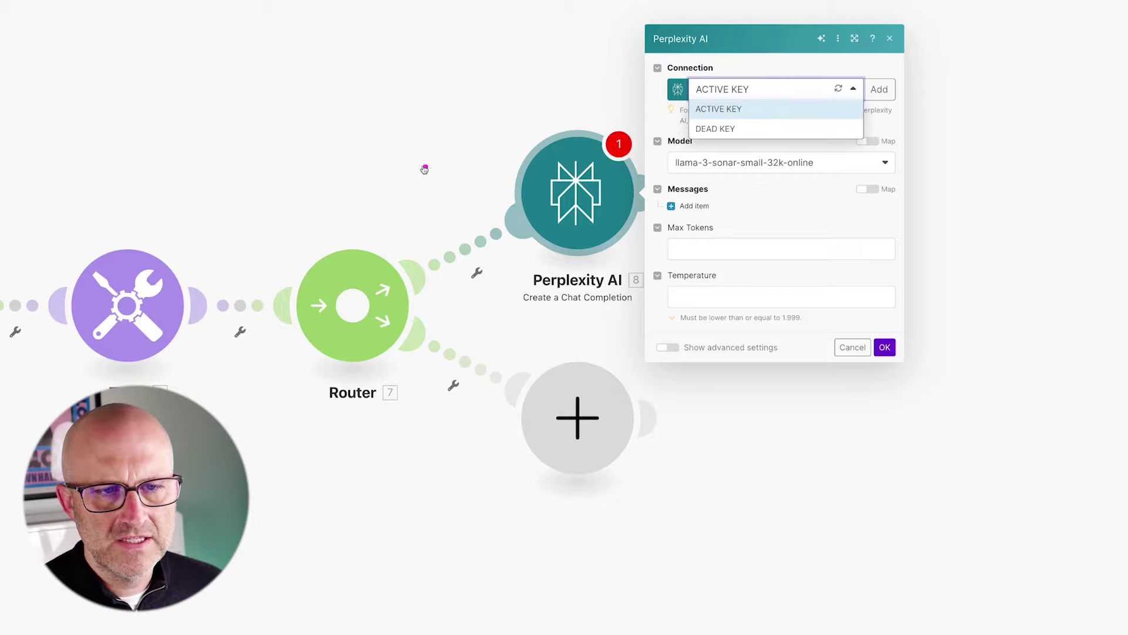
pyautogui.moveTo(414, 161); pyautogui.dragTo(500, 173)
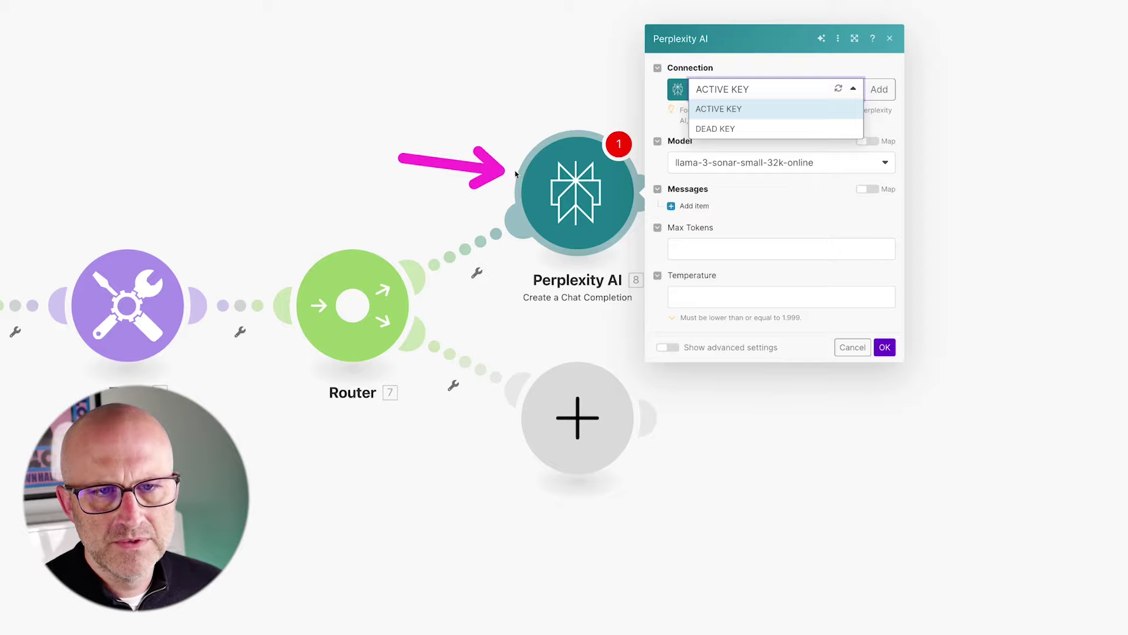
pyautogui.click(735, 109)
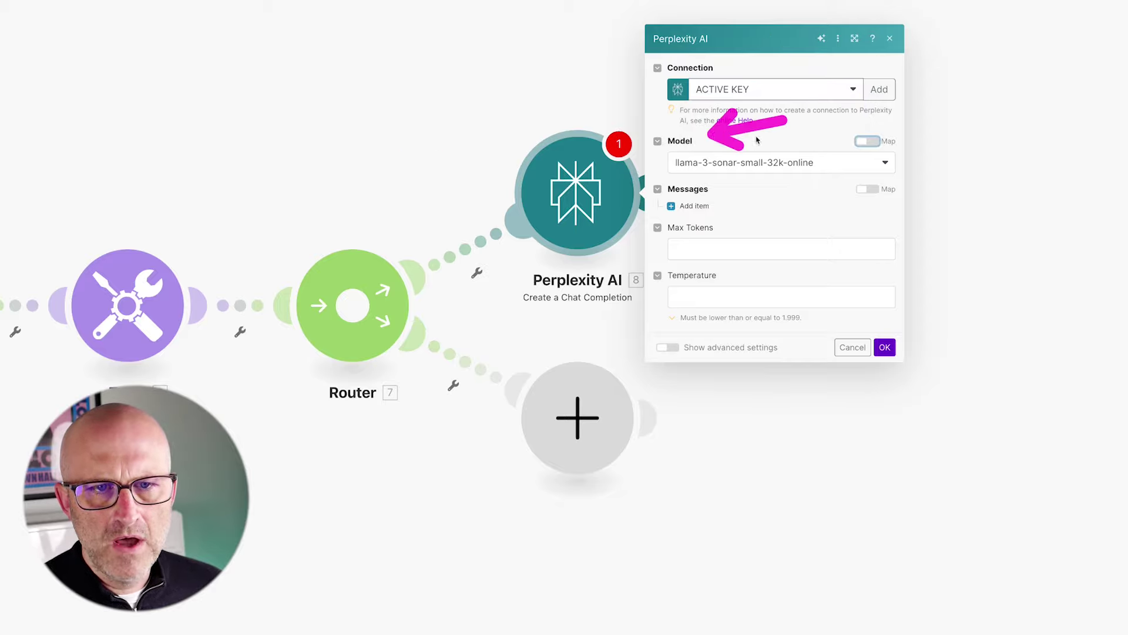
# - Switch the Perplexity AI module's Model to a mapped value and replace it with the formula last(split(10.value; :))
pyautogui.click(782, 162)
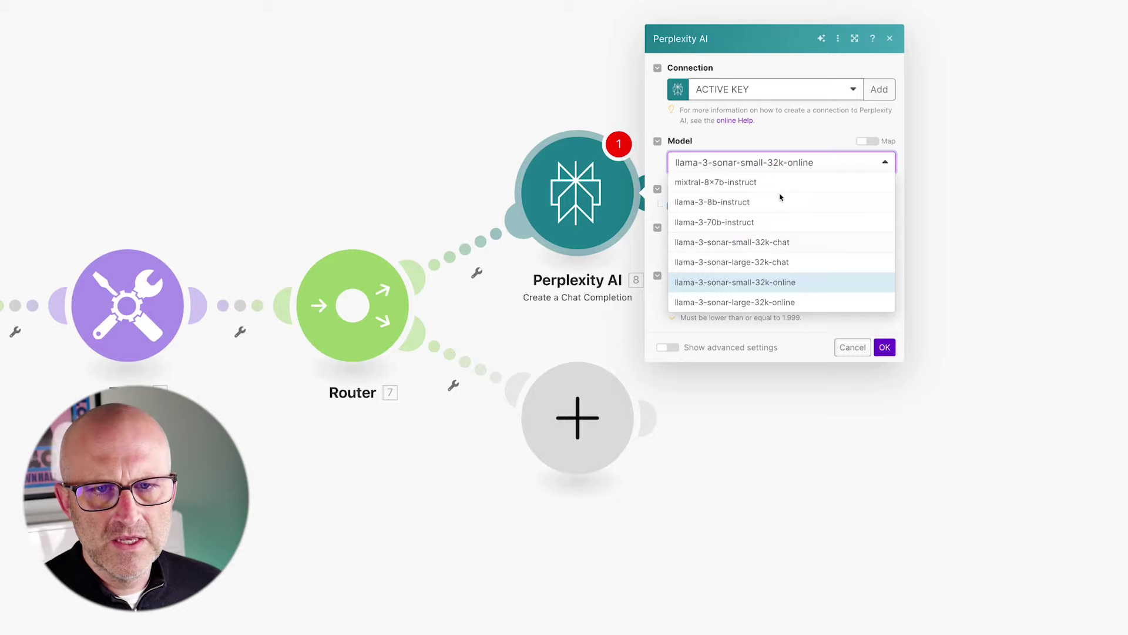
pyautogui.moveTo(774, 120); pyautogui.dragTo(859, 137)
pyautogui.click(867, 141)
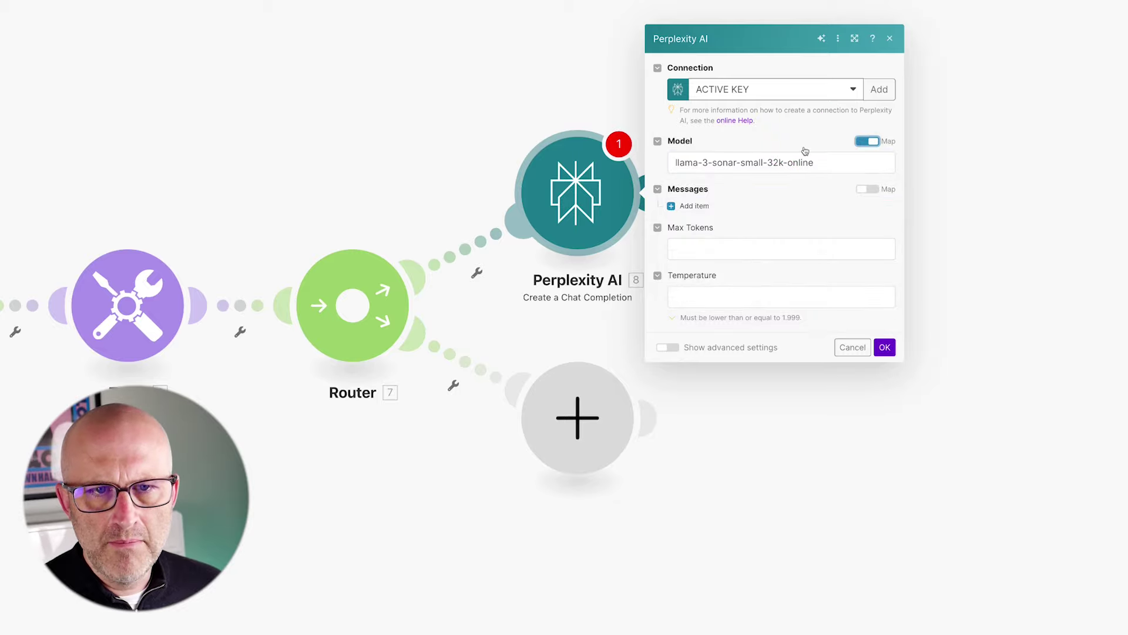
pyautogui.tripleClick(835, 160)
pyautogui.press('BackSpace')
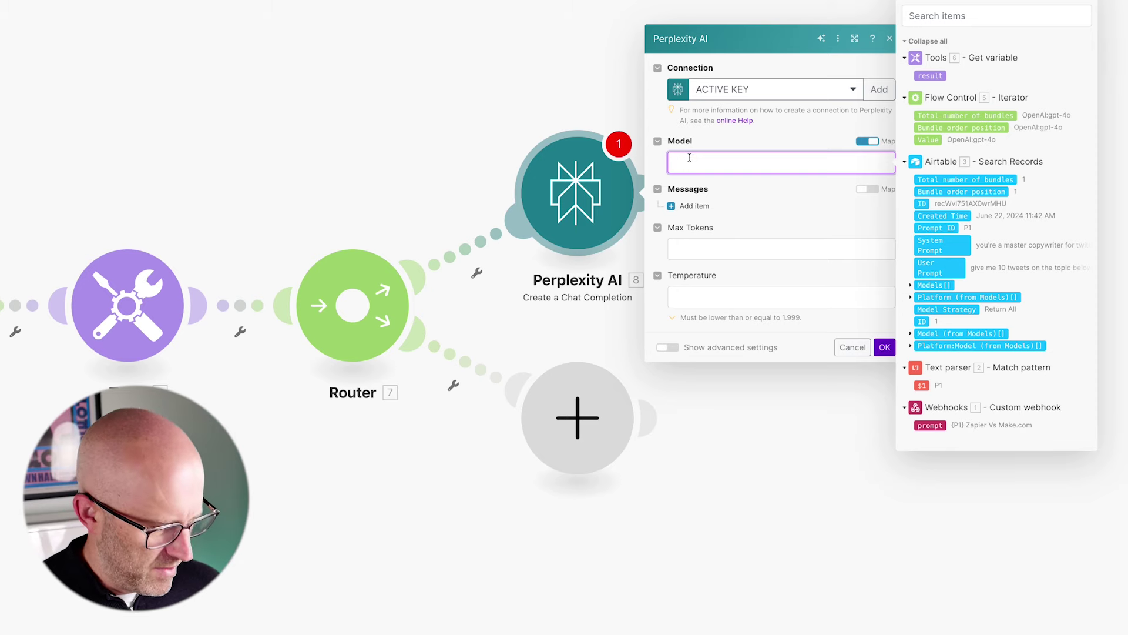
pyautogui.write('last(split(10.value; :))')
# - Check the Models table in the Airtable base, and replace 10.value in the Model formula with the Iterator's Value
pyautogui.moveTo(376, 147); pyautogui.dragTo(50, 151)
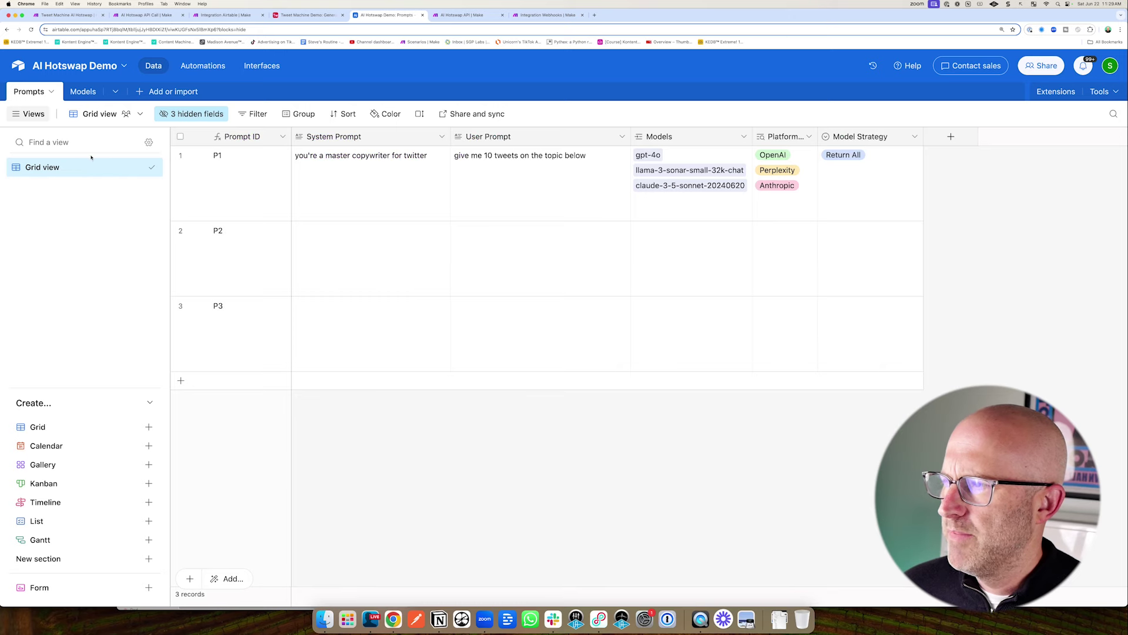
pyautogui.click(83, 91)
pyautogui.click(190, 114)
pyautogui.click(170, 194)
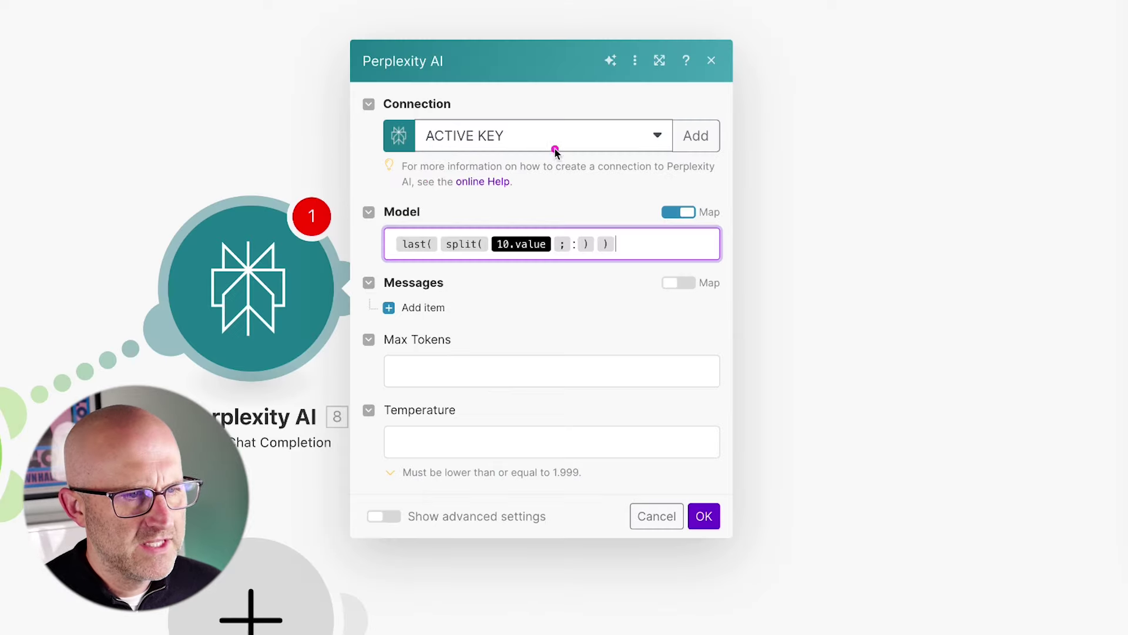
pyautogui.click(552, 243)
pyautogui.press('BackSpace')
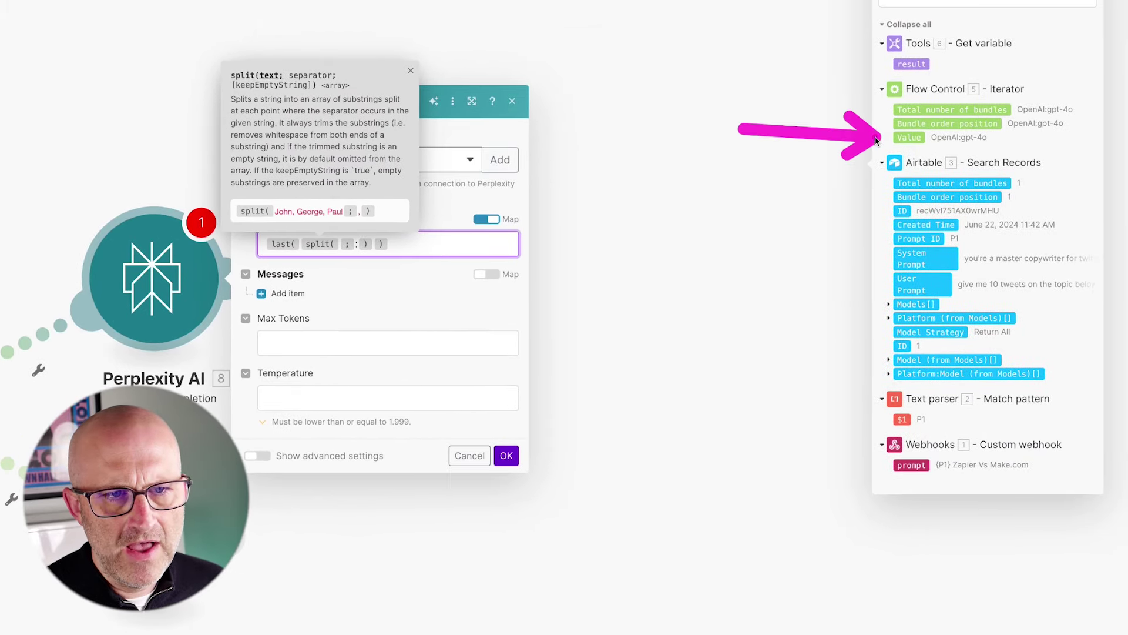
pyautogui.click(909, 137)
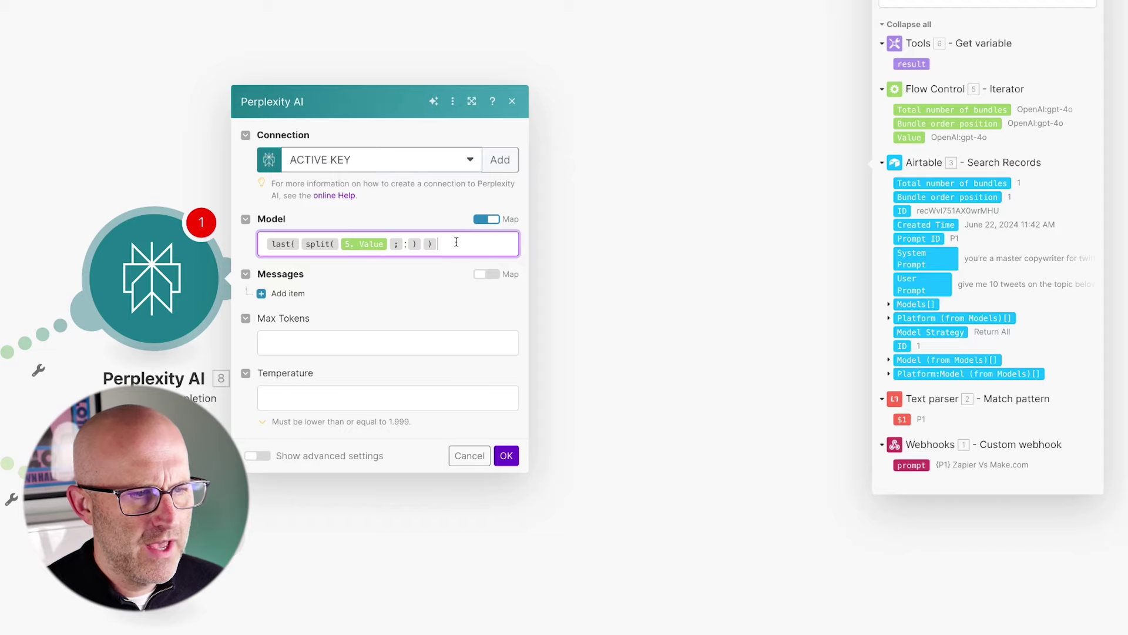
# - Rebuild the formula last(split(5. Value; :)) on a second line of the Model value and delete that duplicate
pyautogui.press('Return')
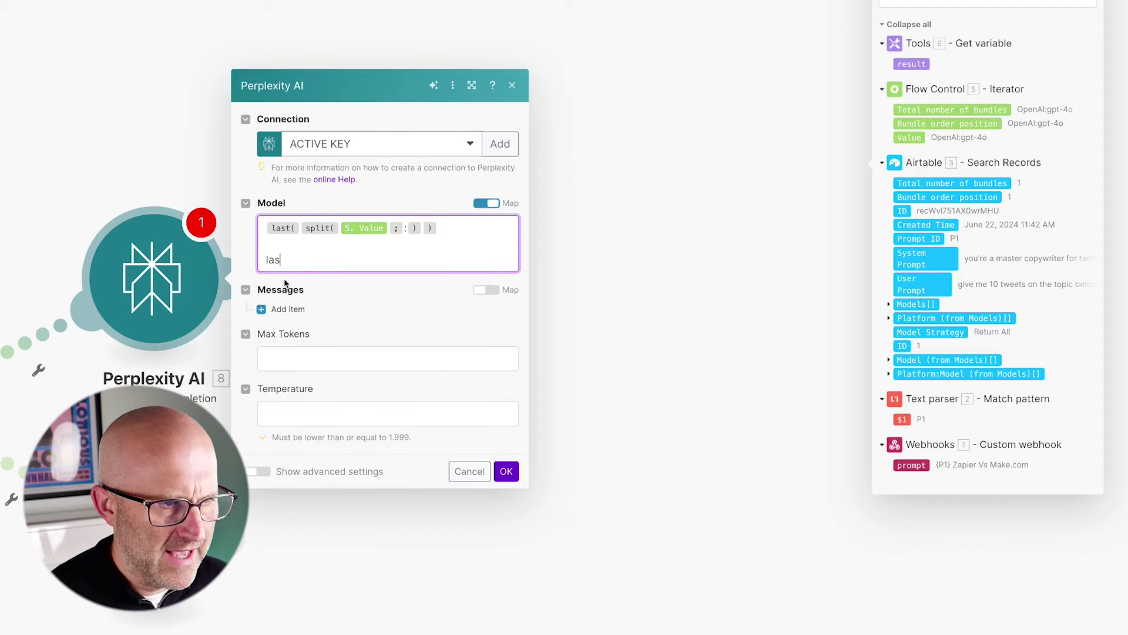
pyautogui.write('last(')
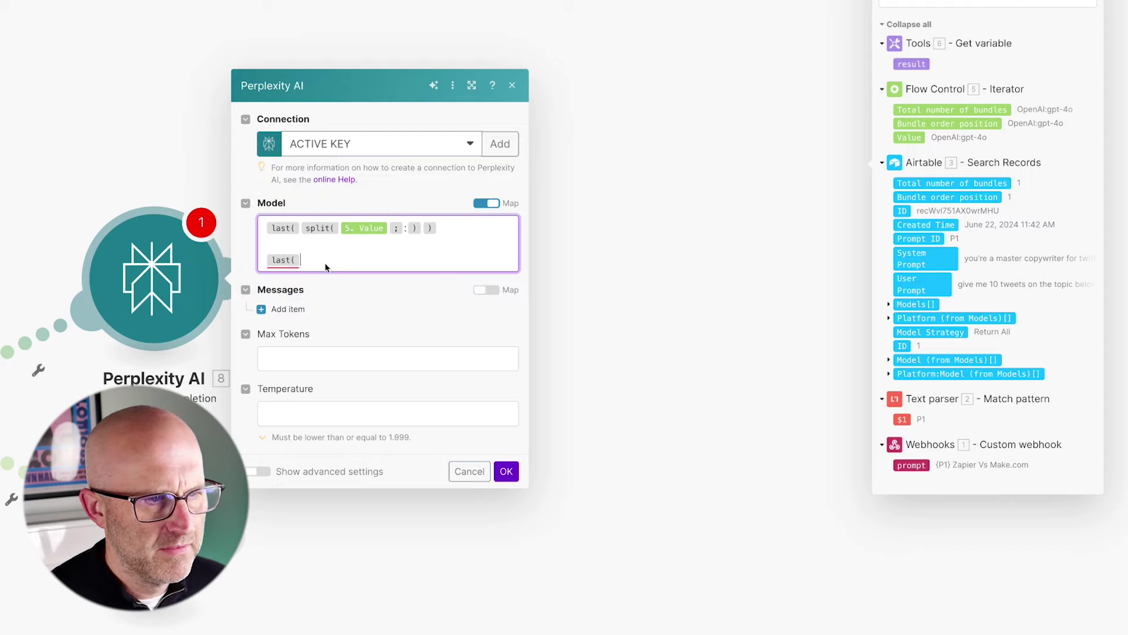
pyautogui.write('split')
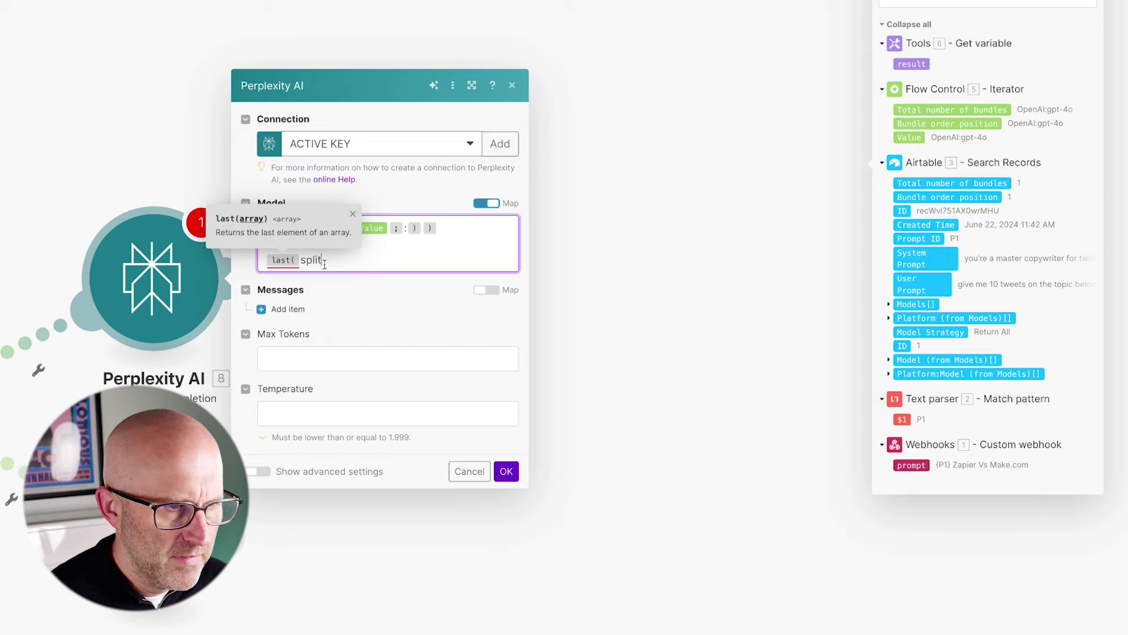
pyautogui.write('(')
pyautogui.click(446, 185)
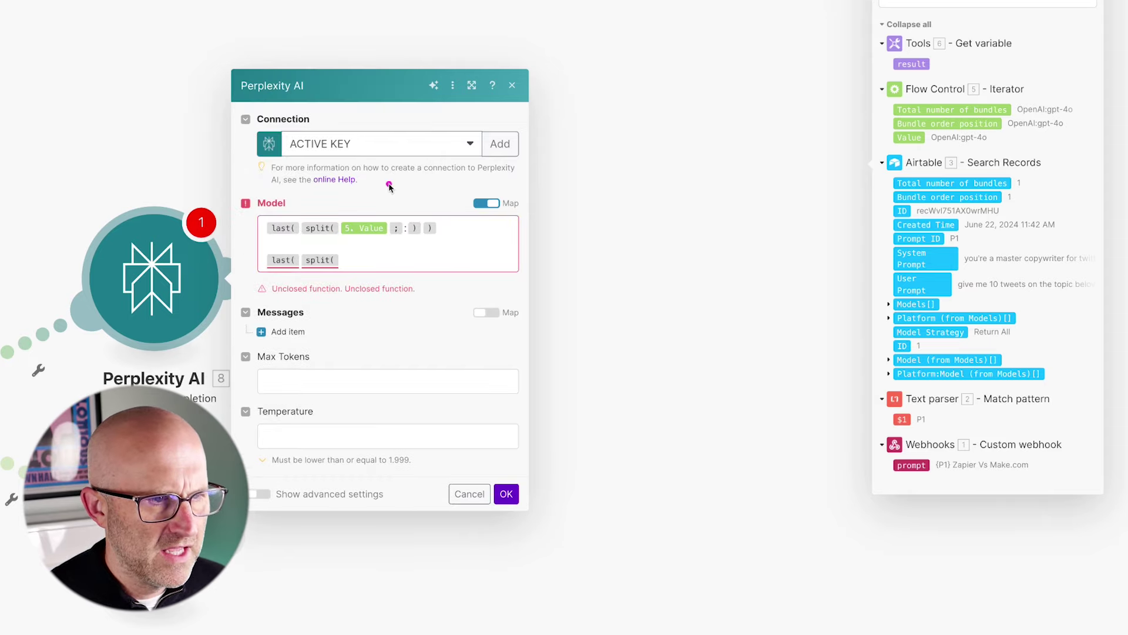
pyautogui.click(382, 239)
pyautogui.click(344, 263)
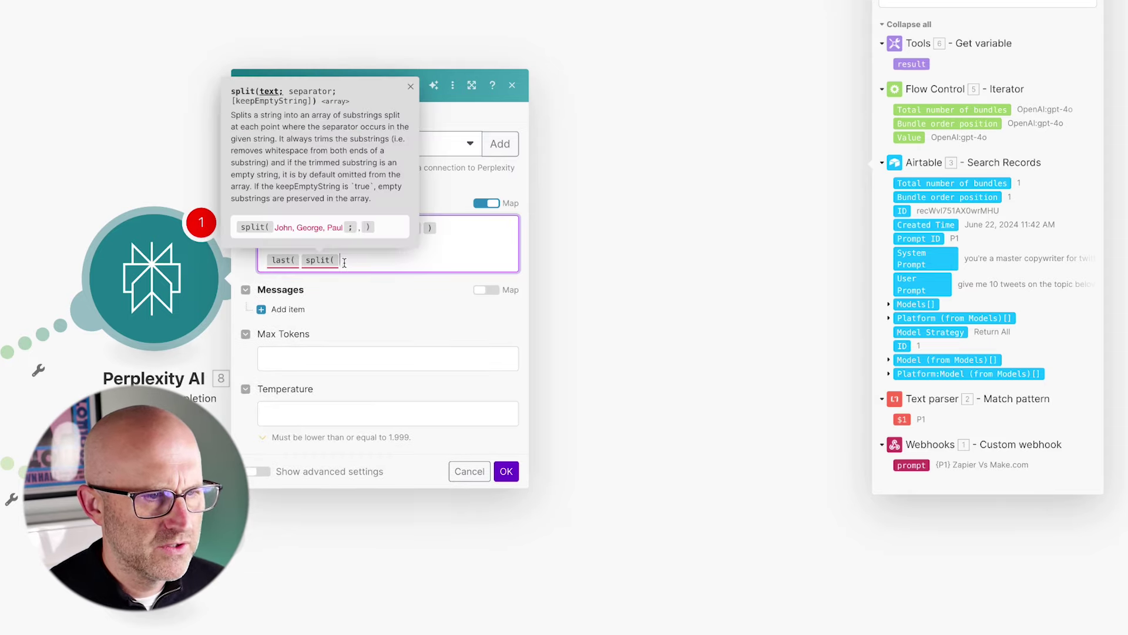
pyautogui.click(908, 137)
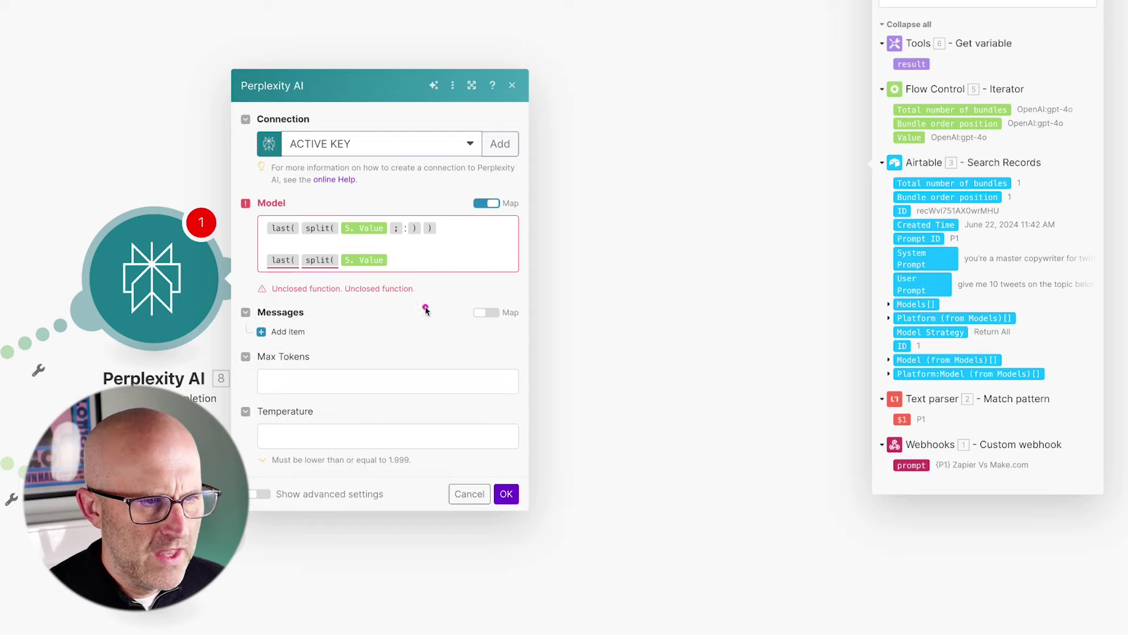
pyautogui.click(400, 260)
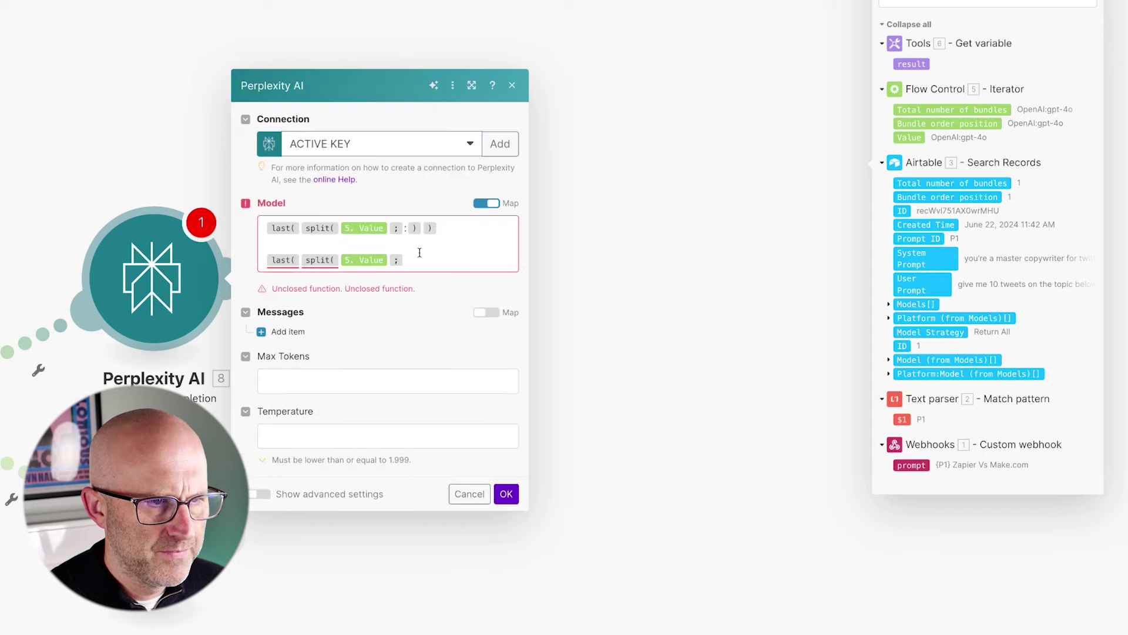
pyautogui.click(416, 261)
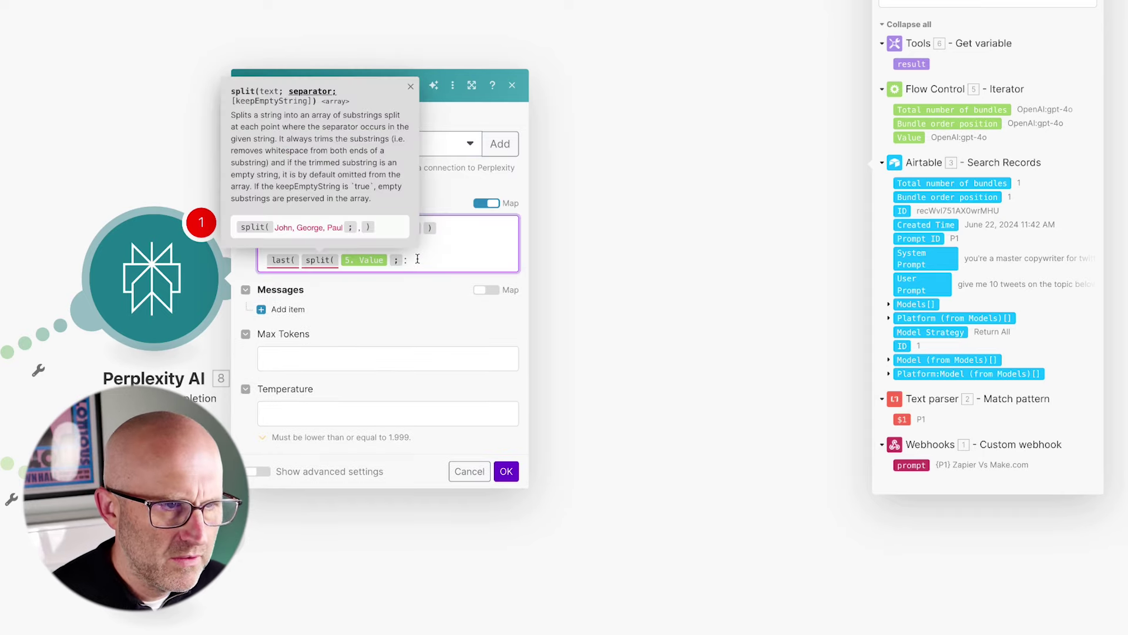
pyautogui.click(427, 261)
pyautogui.write('))')
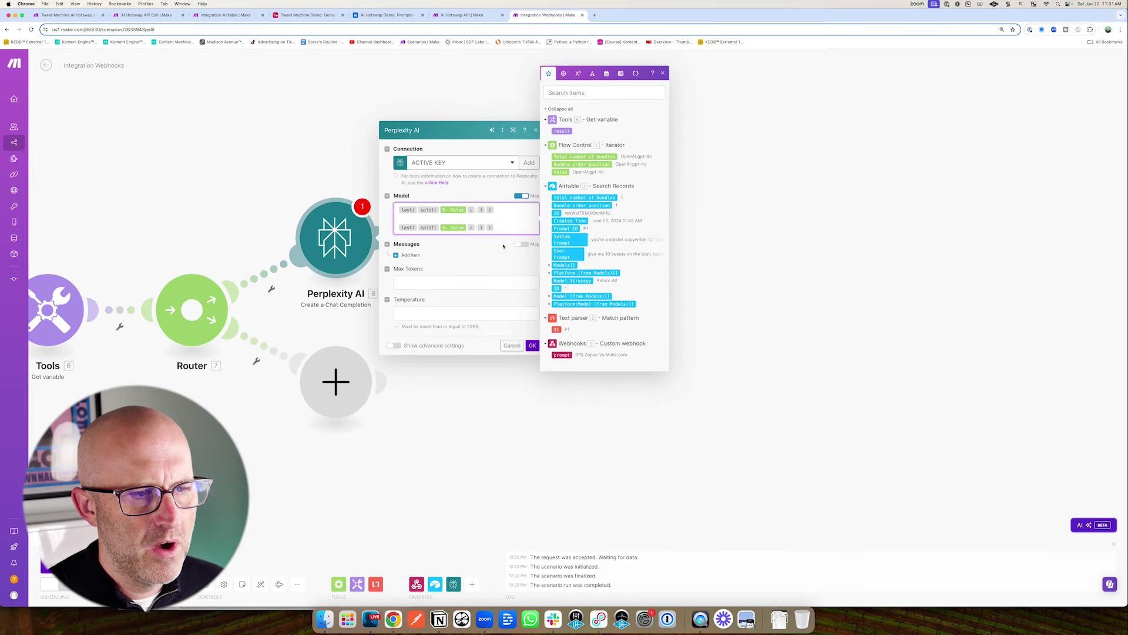
pyautogui.press('BackSpace')
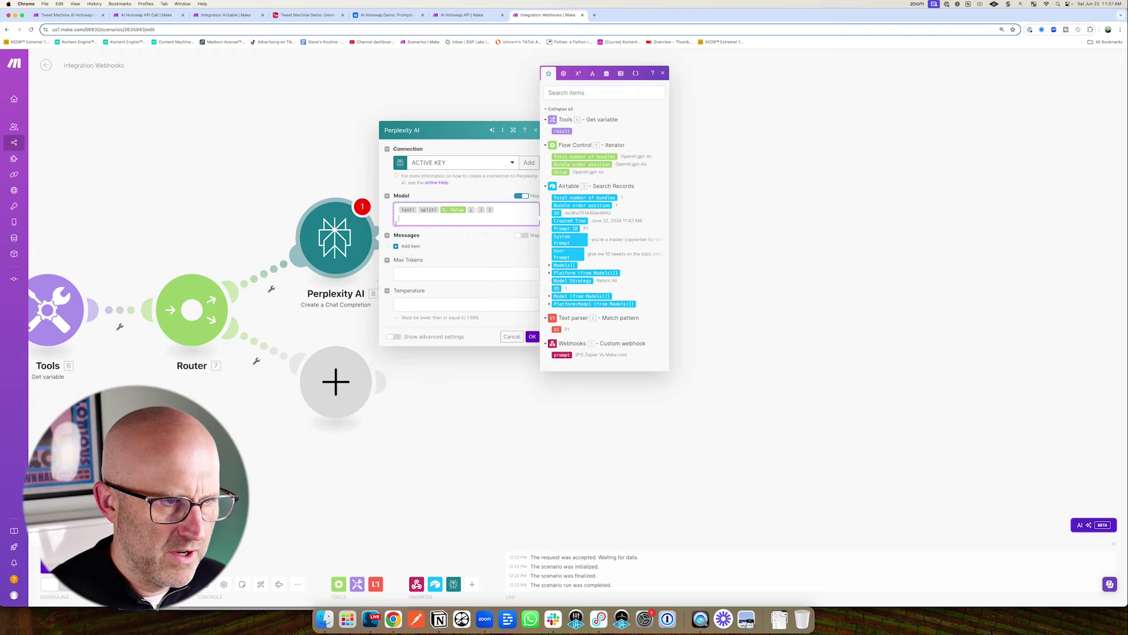
pyautogui.press('BackSpace')
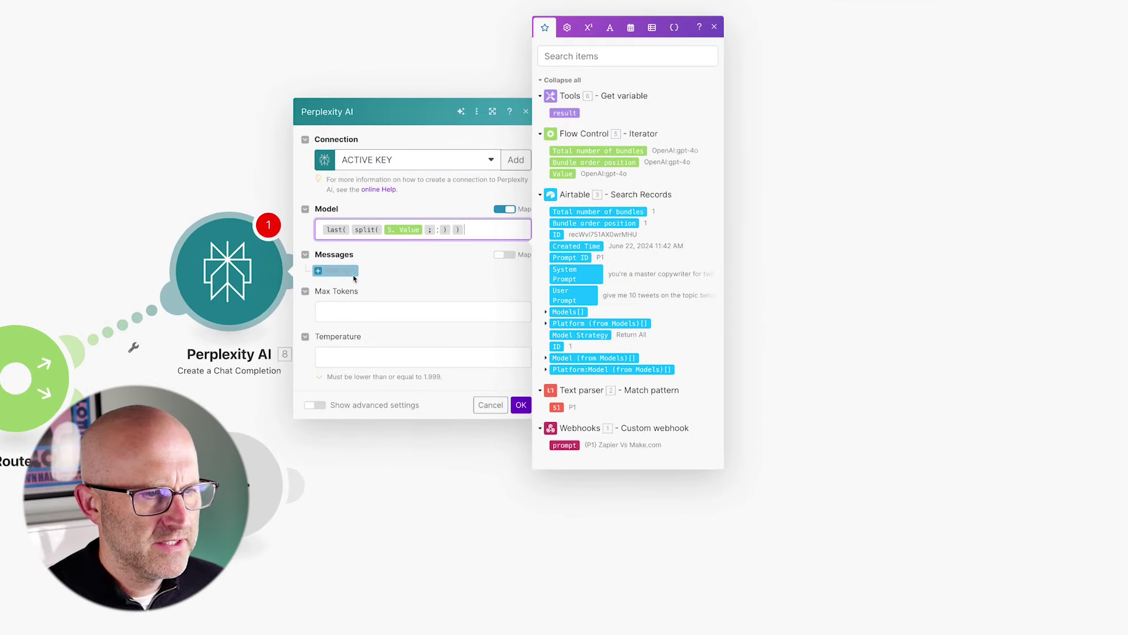
# - Add a first message to the Perplexity AI module with Airtable's System Prompt as content and the role System
pyautogui.click(354, 279)
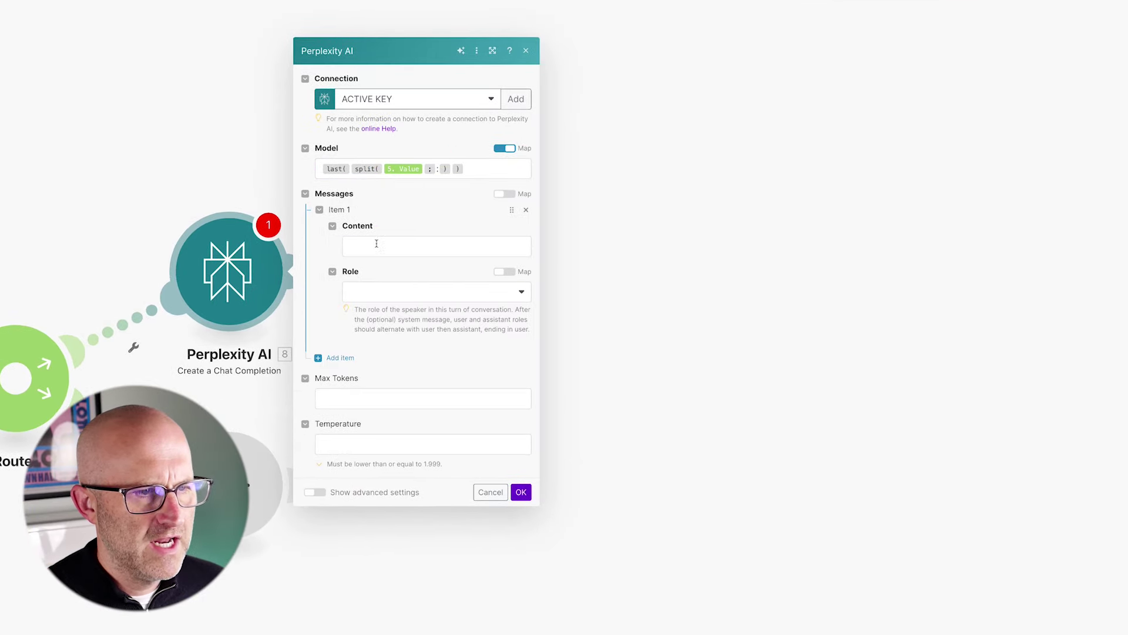
pyautogui.click(369, 247)
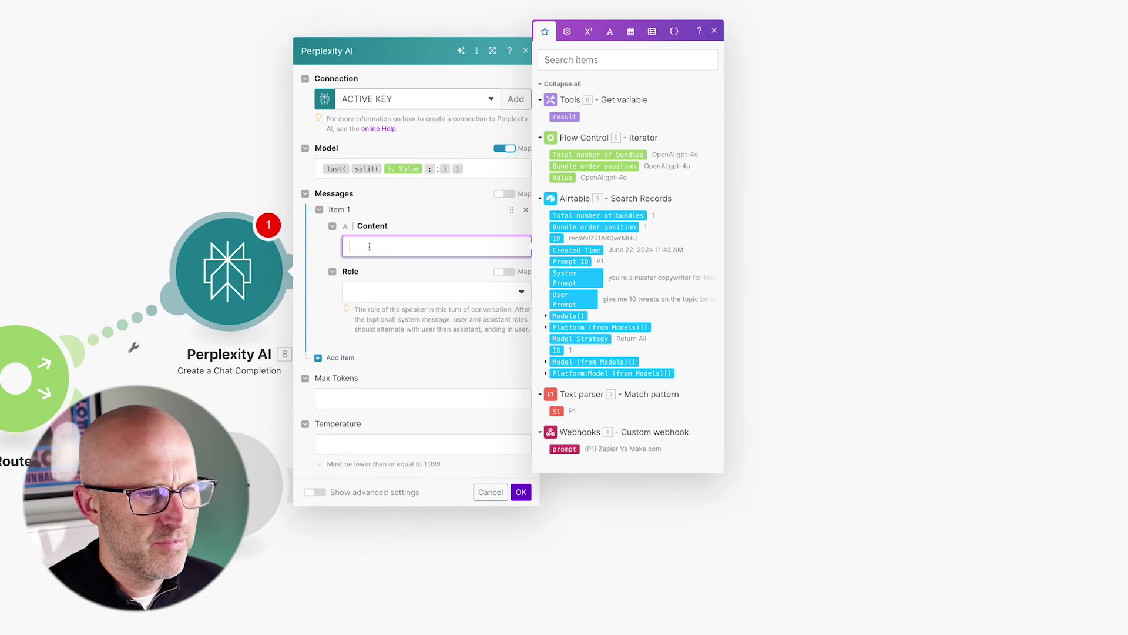
pyautogui.click(565, 281)
pyautogui.click(383, 292)
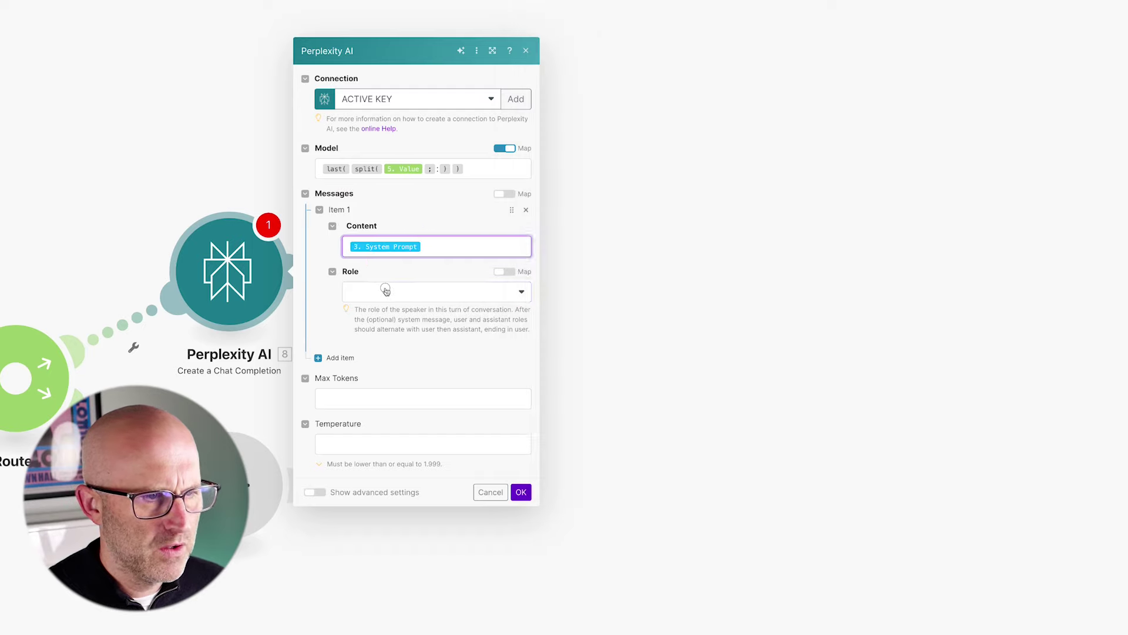
pyautogui.click(376, 349)
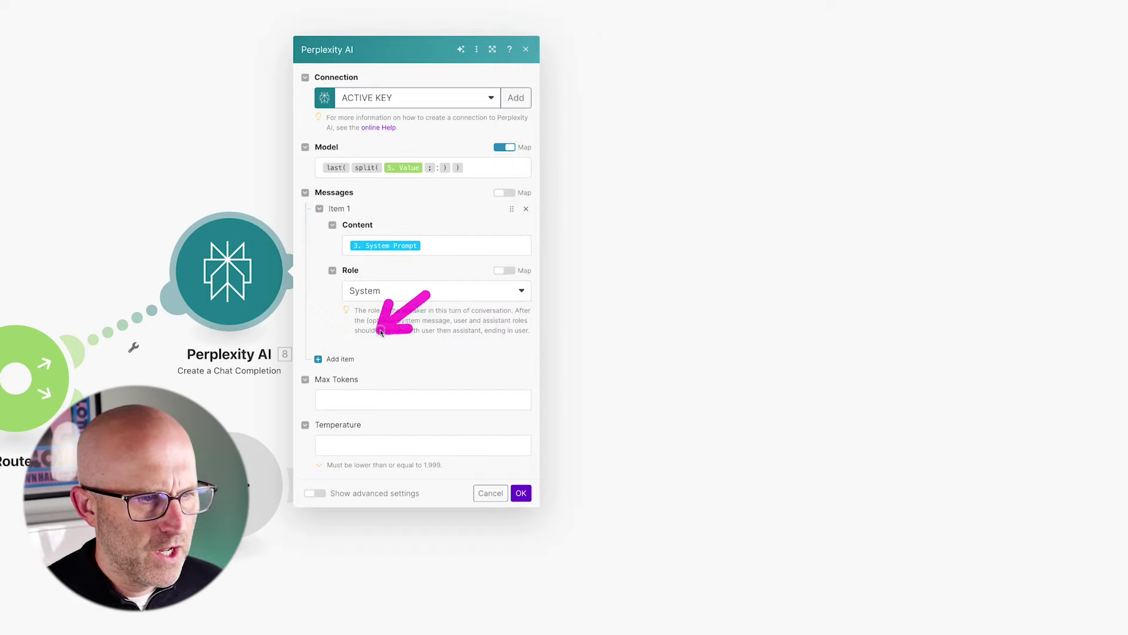
# - Add a second message with the content replace(1. prompt; {23.`$1`}; 3. User Prompt)
pyautogui.click(346, 363)
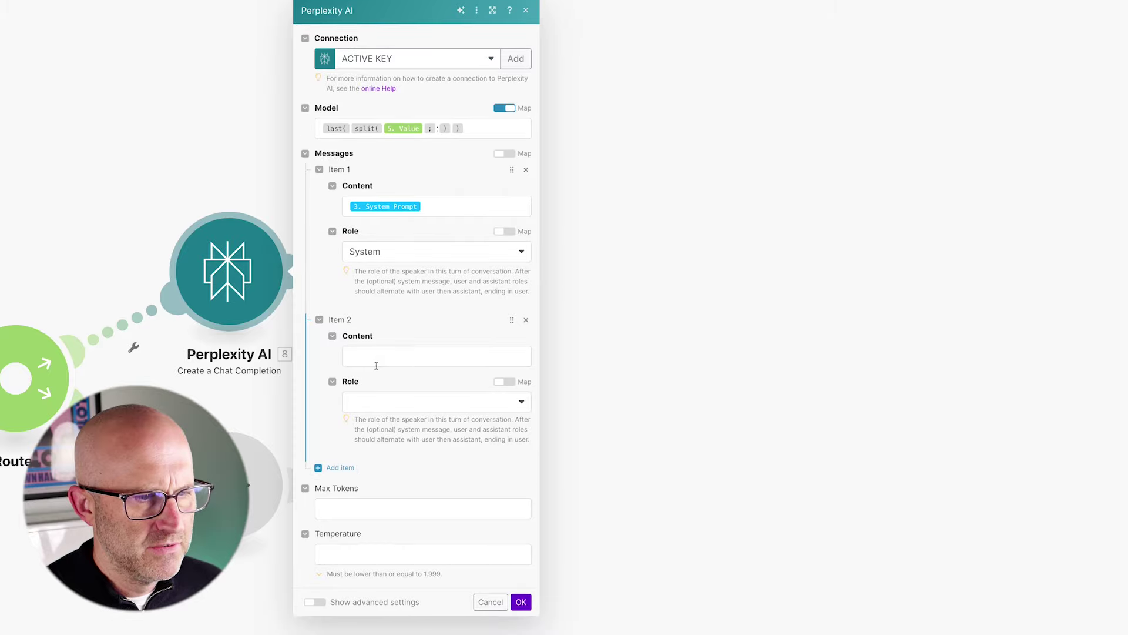
pyautogui.click(364, 356)
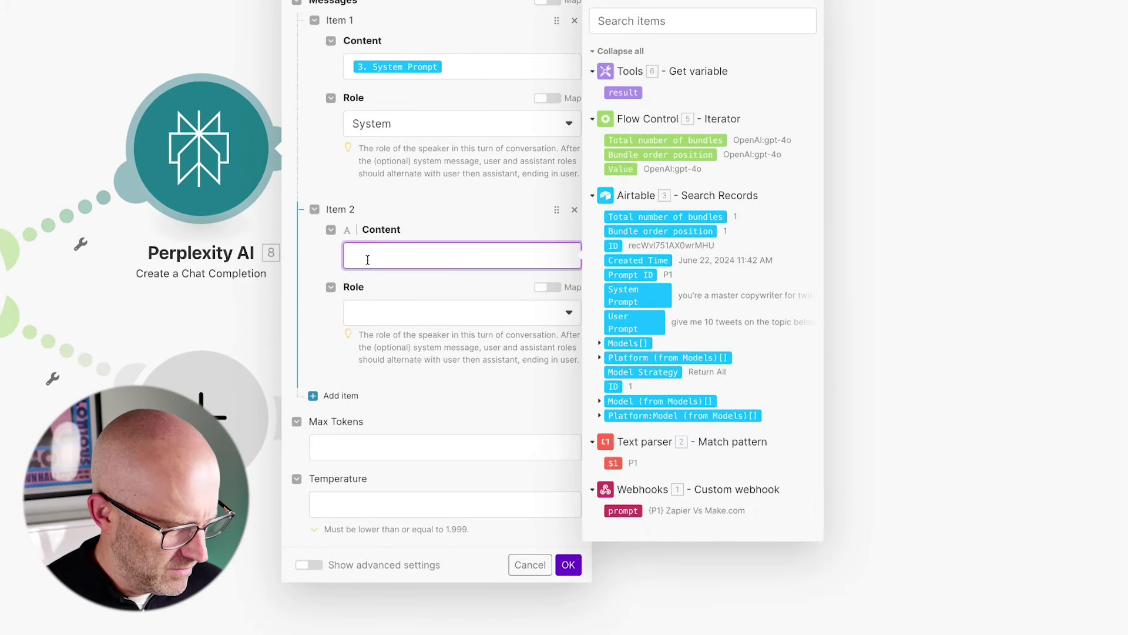
pyautogui.write('replace( 1. prompt ; {23.`$1`} ; 3. User Prompt )')
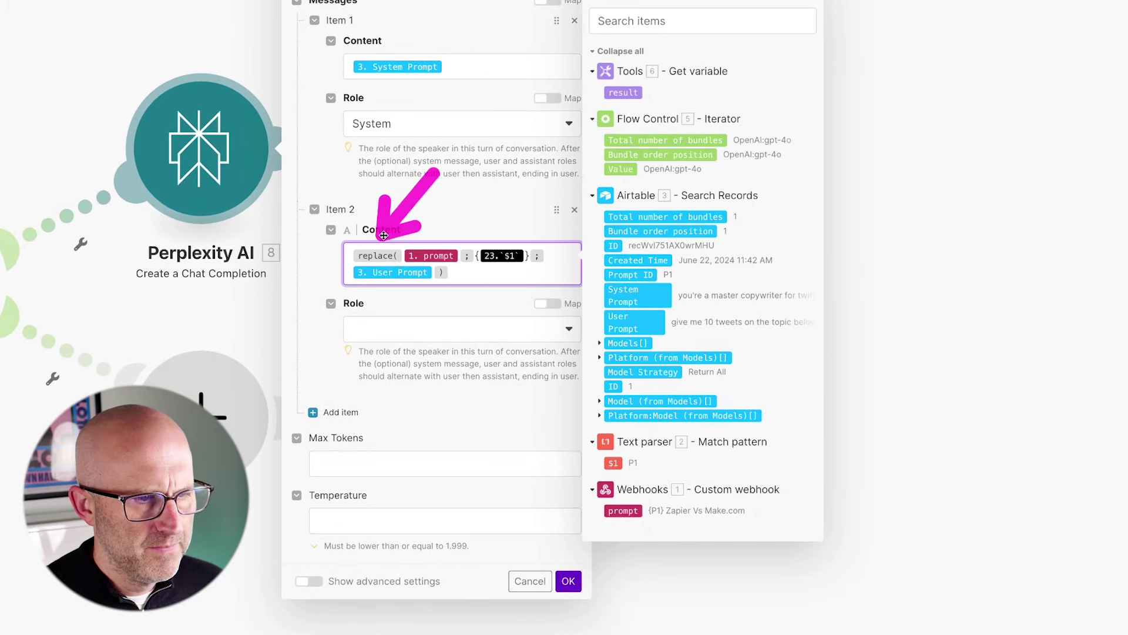
# - Inspect the prompt text in the output bundle of the Custom webhook module's last run
pyautogui.click(386, 215)
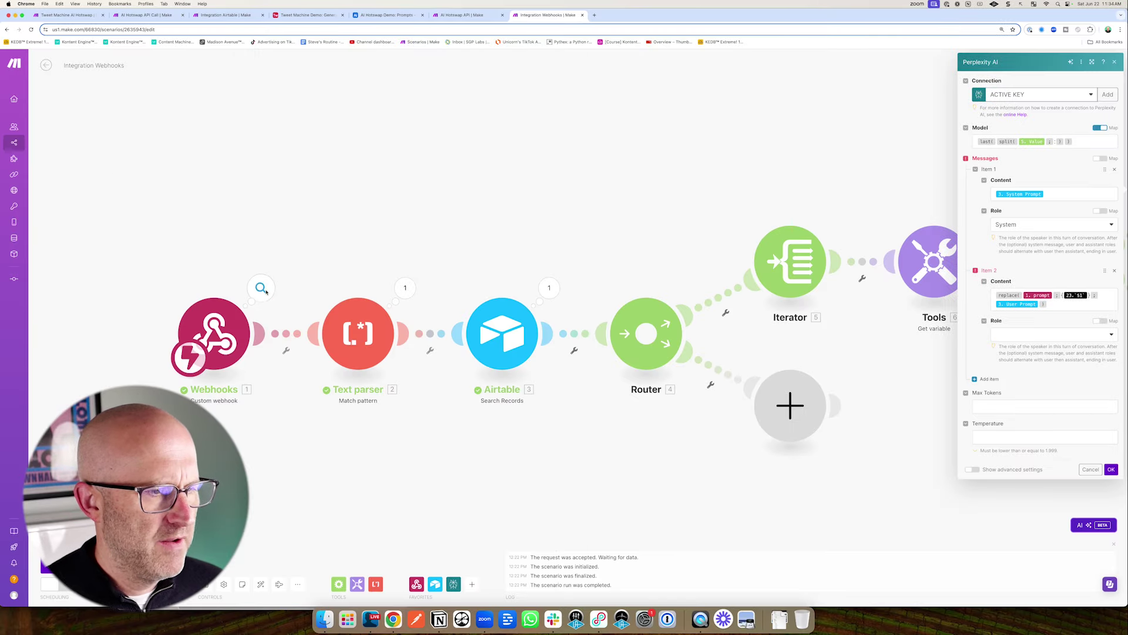
pyautogui.click(261, 288)
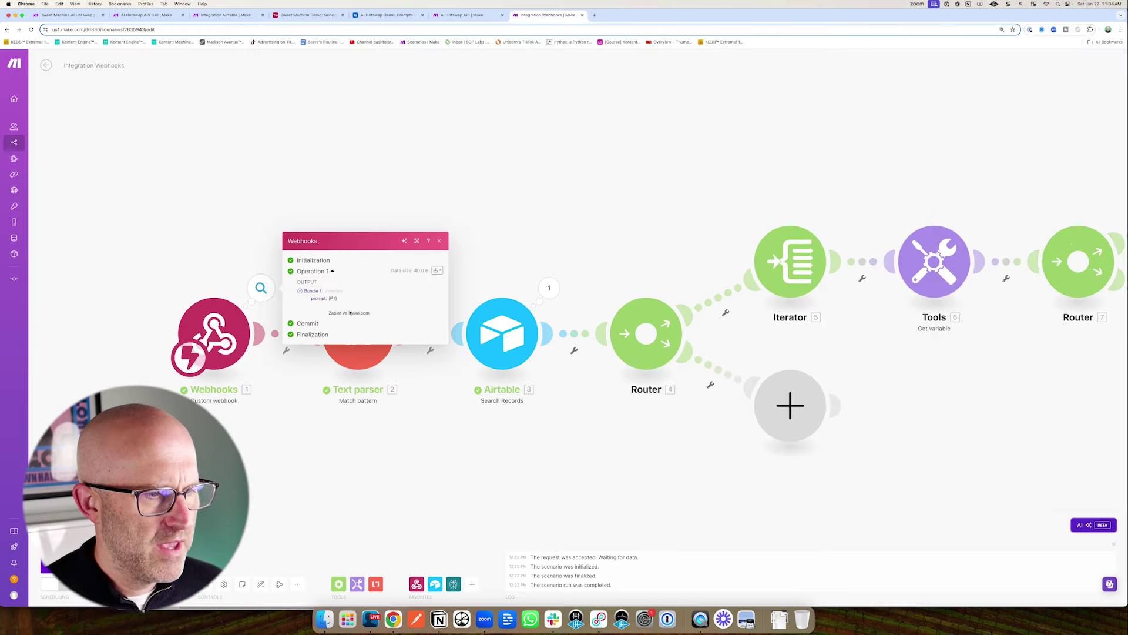
# - Close the webhook run details and inspect the output of the Airtable Search Records module's last run
pyautogui.click(590, 228)
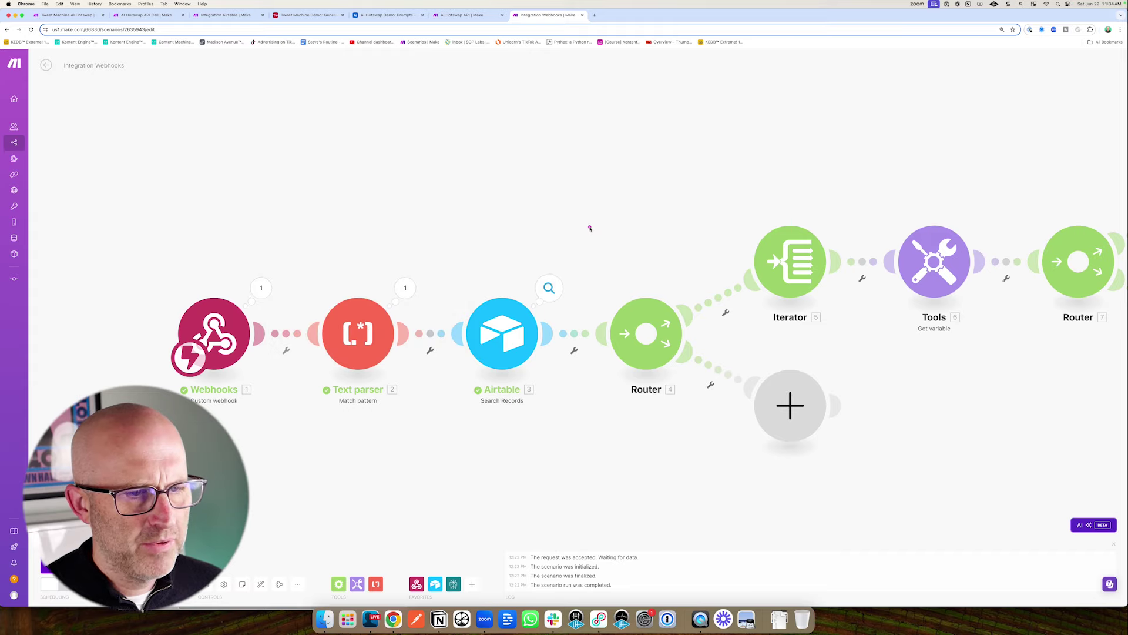
pyautogui.click(549, 287)
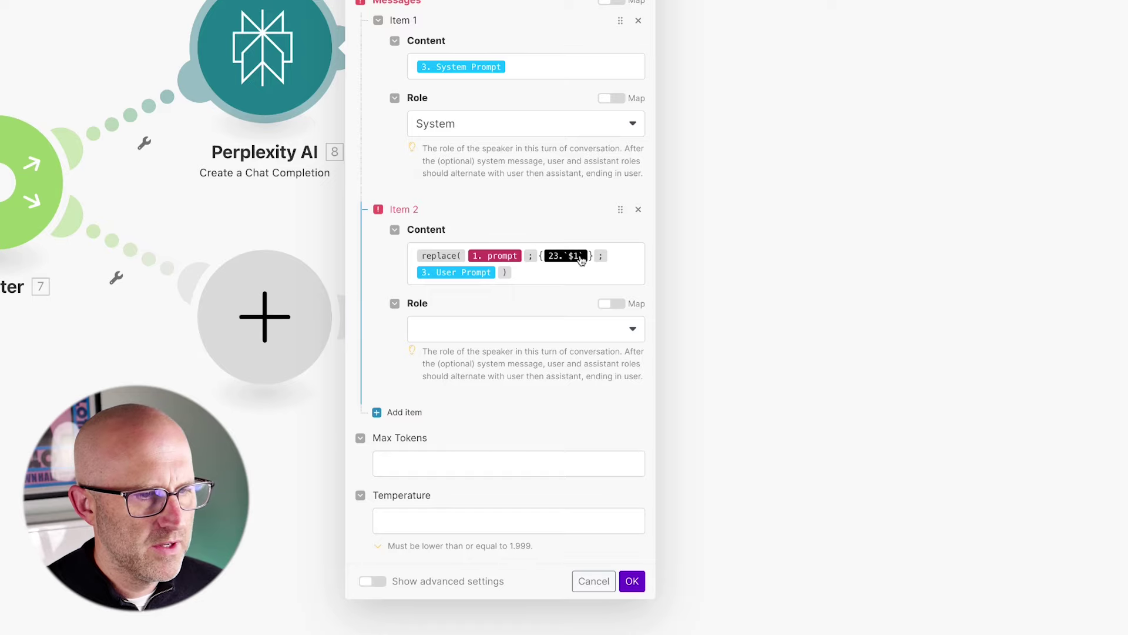
# - Rebuild the second message's content as replace(1.prompt; {2.`$1`}; 3.`User Prompt`) below the pasted formula and delete the original with the broken 23.`$1` reference
pyautogui.click(541, 272)
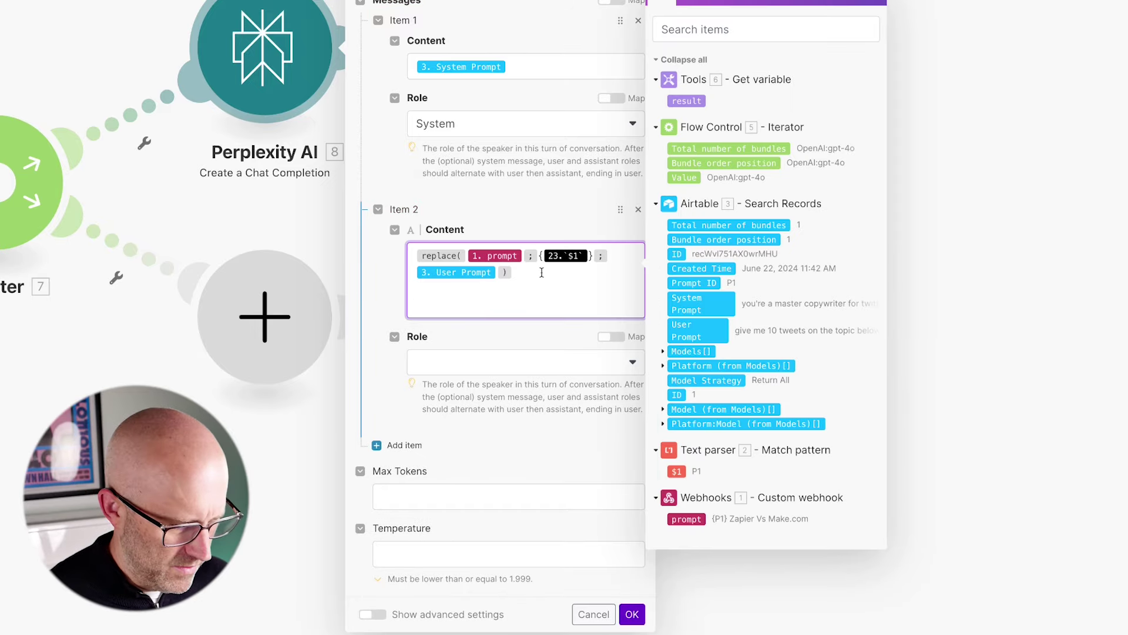
pyautogui.write('replace')
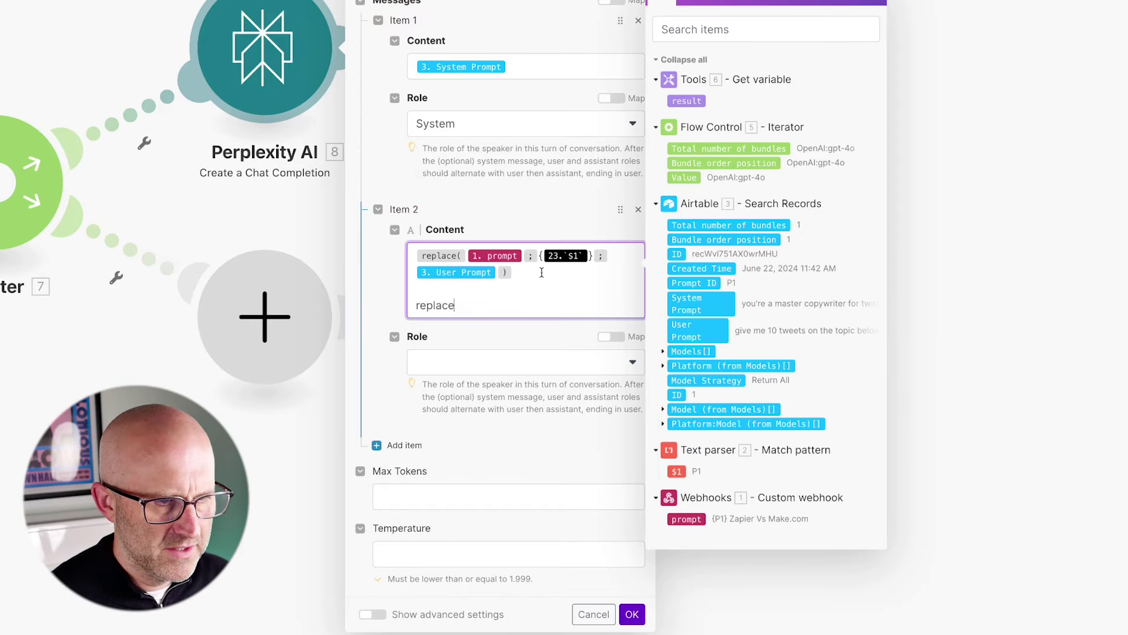
pyautogui.write('(')
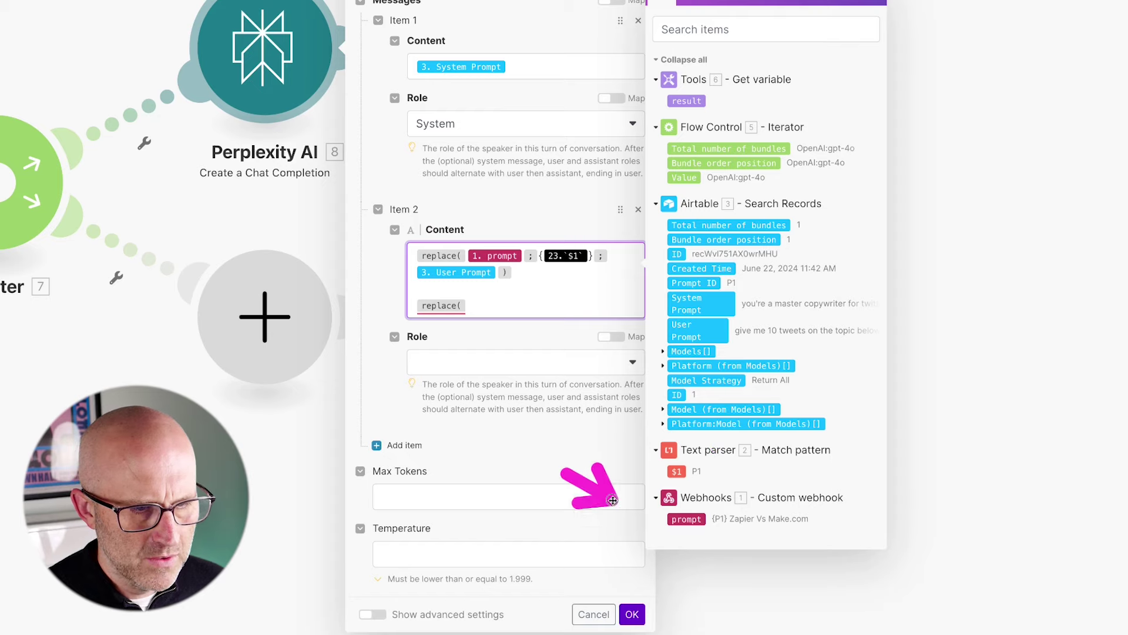
pyautogui.click(686, 519)
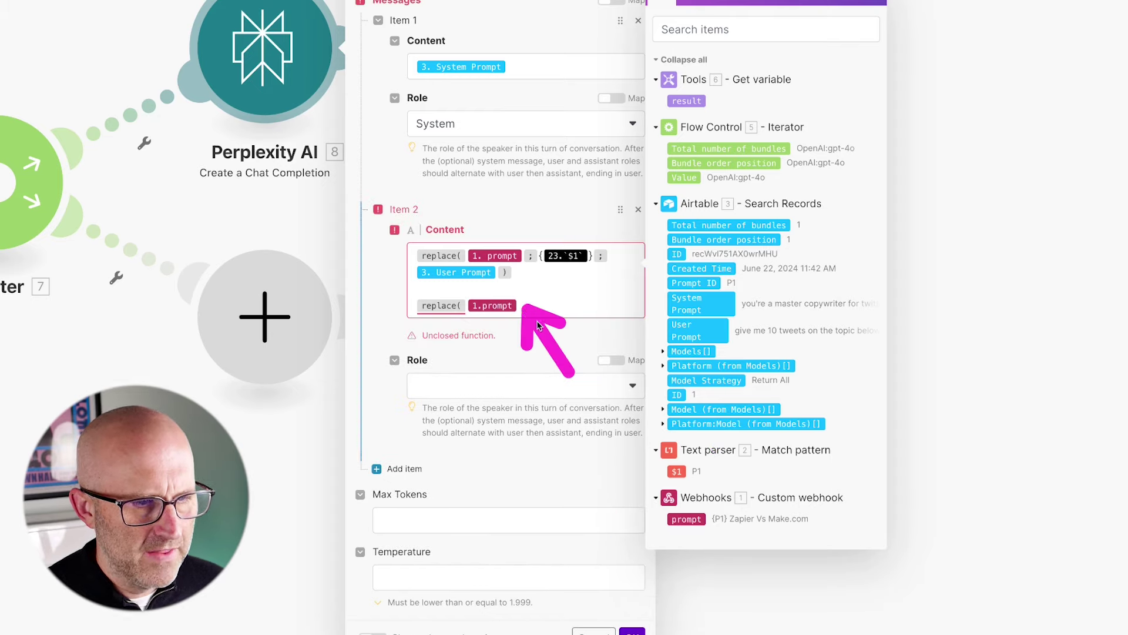
pyautogui.write(';')
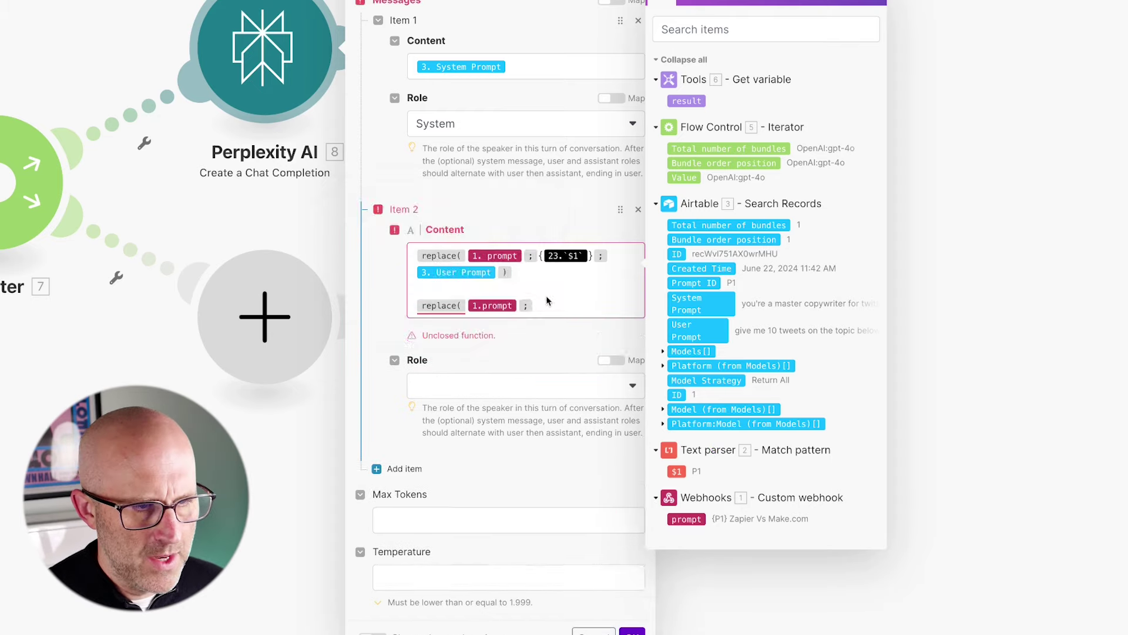
pyautogui.click(546, 300)
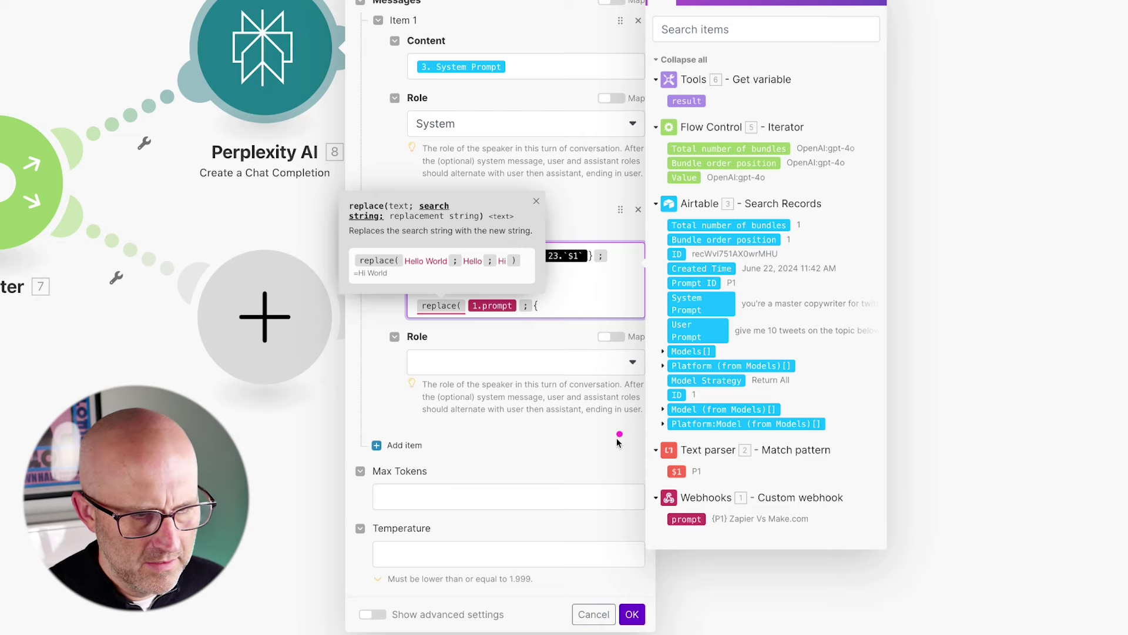
pyautogui.click(680, 472)
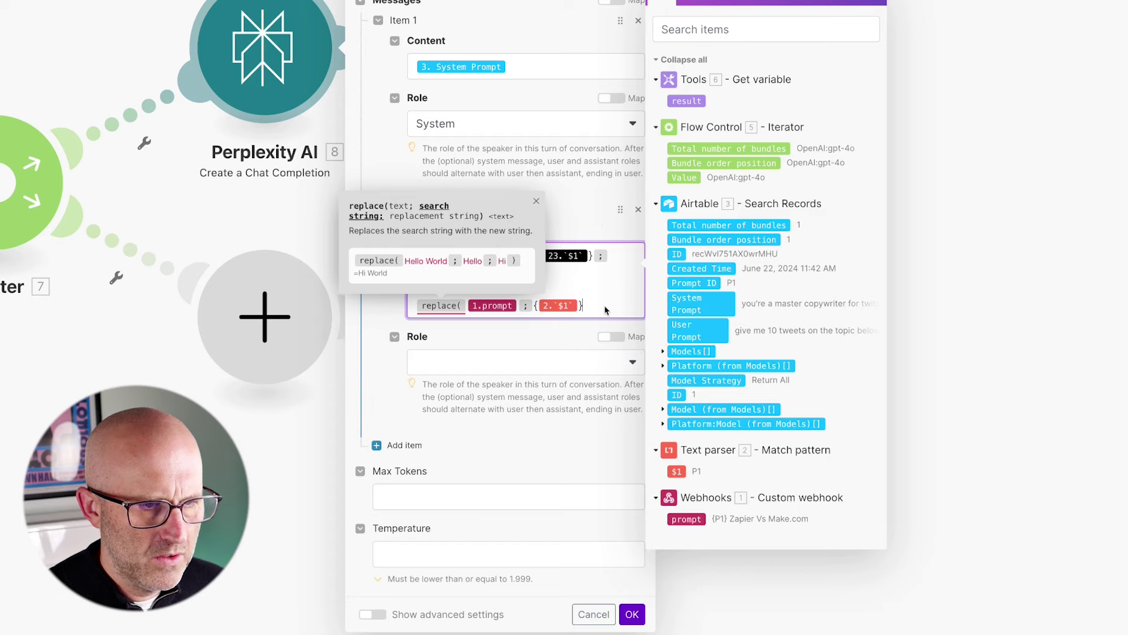
pyautogui.write(';')
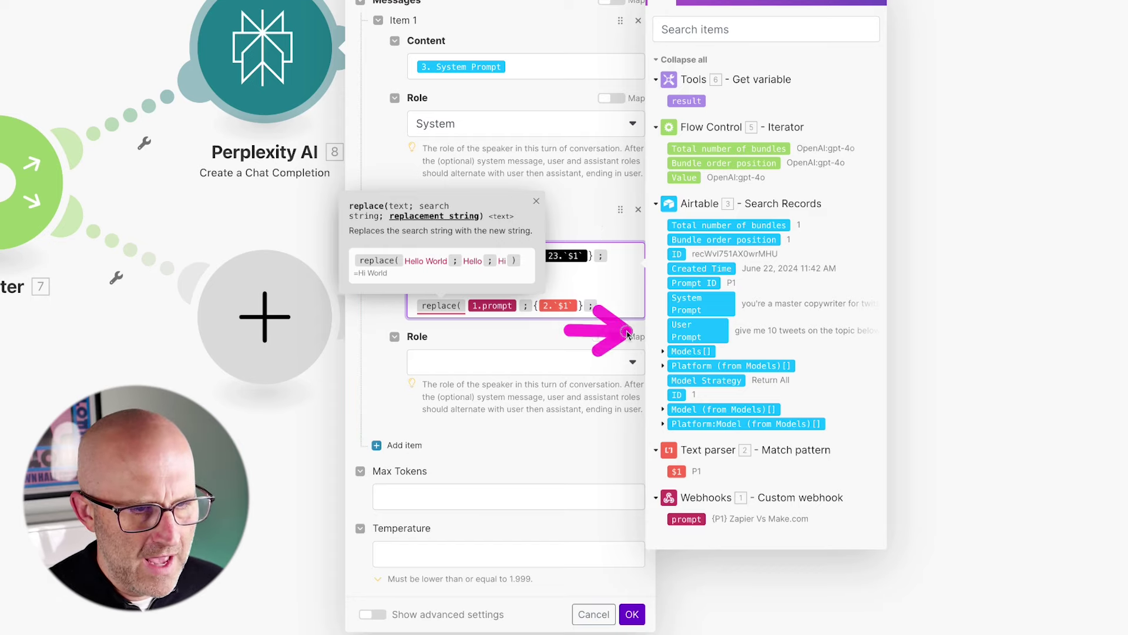
pyautogui.click(694, 334)
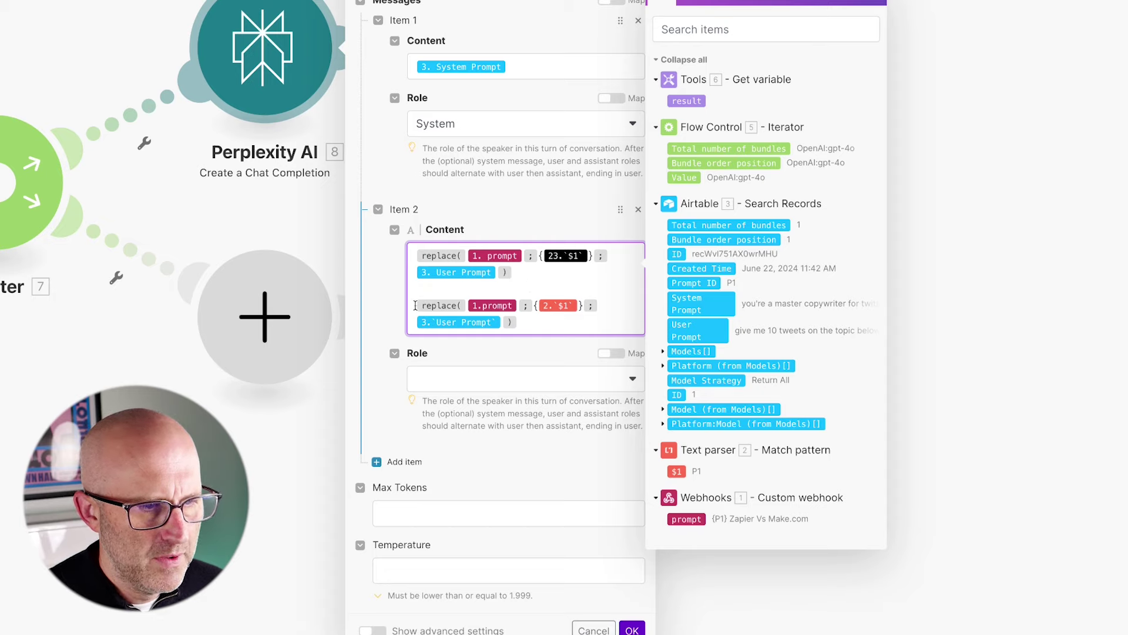
pyautogui.moveTo(415, 305); pyautogui.dragTo(419, 255)
pyautogui.press('BackSpace')
# - Set the second message's role to User and save the Perplexity AI module settings
pyautogui.click(427, 341)
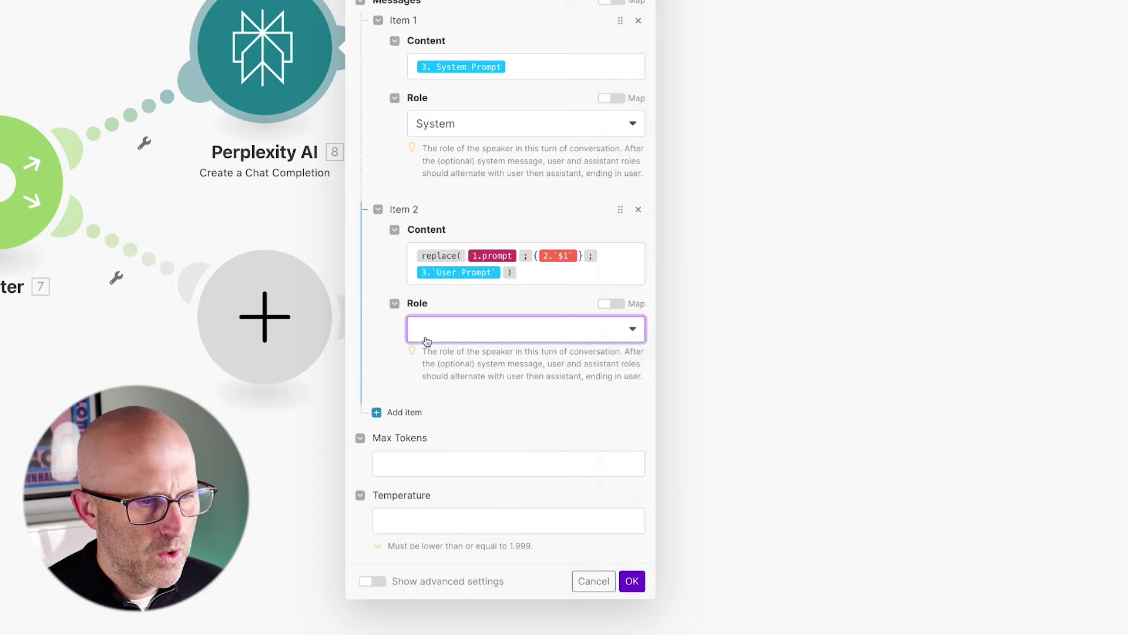
pyautogui.click(441, 356)
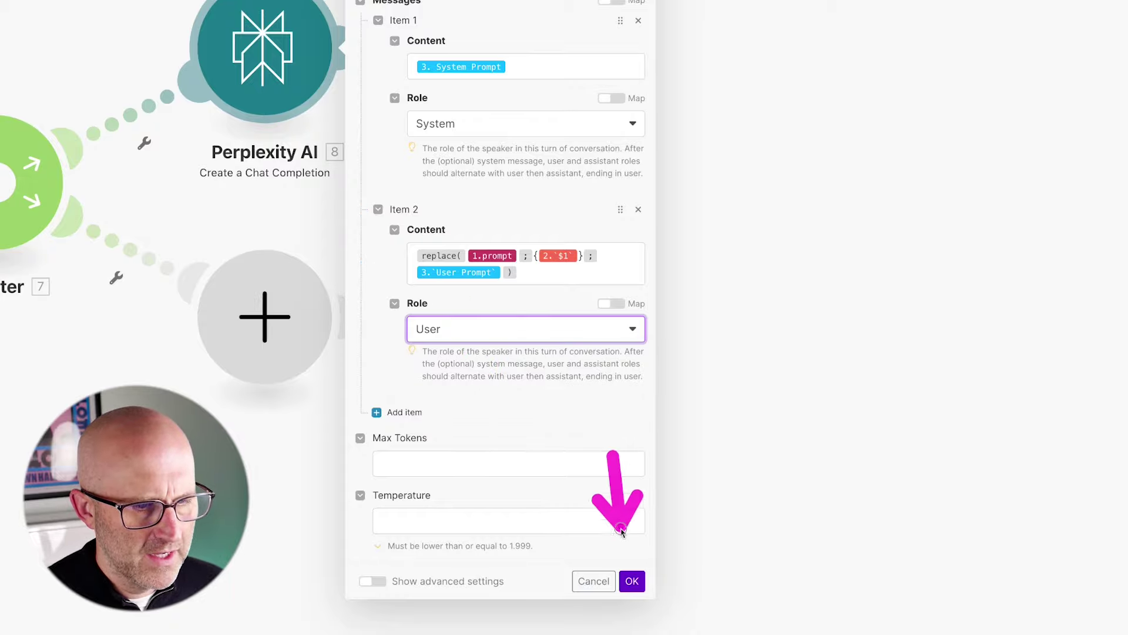
pyautogui.click(632, 581)
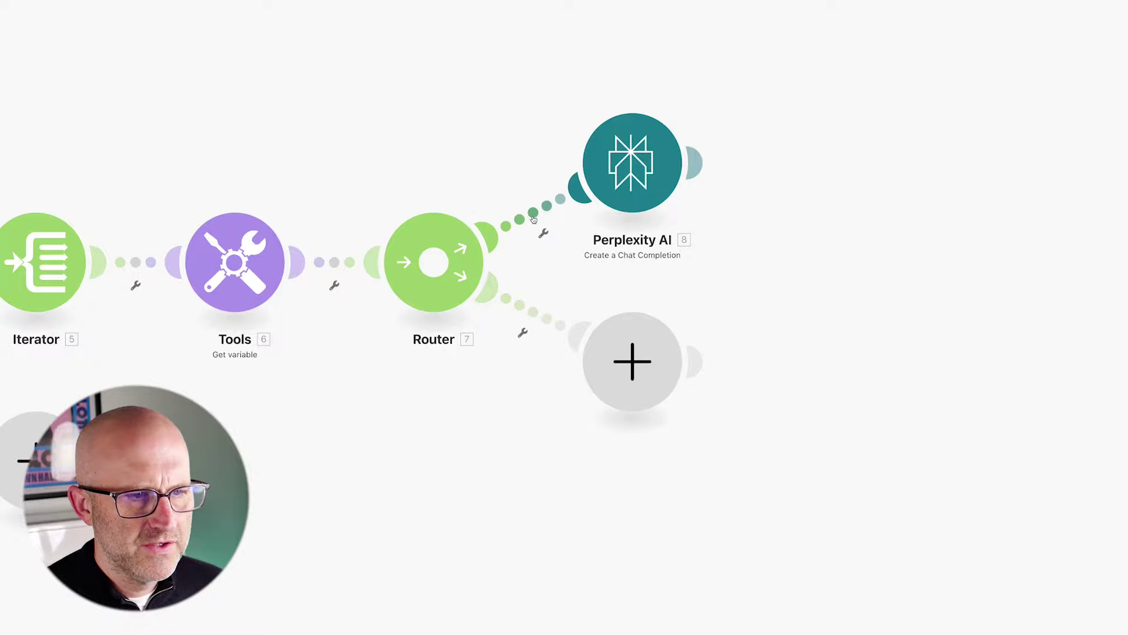
# - Set up a filter on the route to Perplexity AI requiring the Iterator's Value to contain the text Perplexity
pyautogui.click(546, 219)
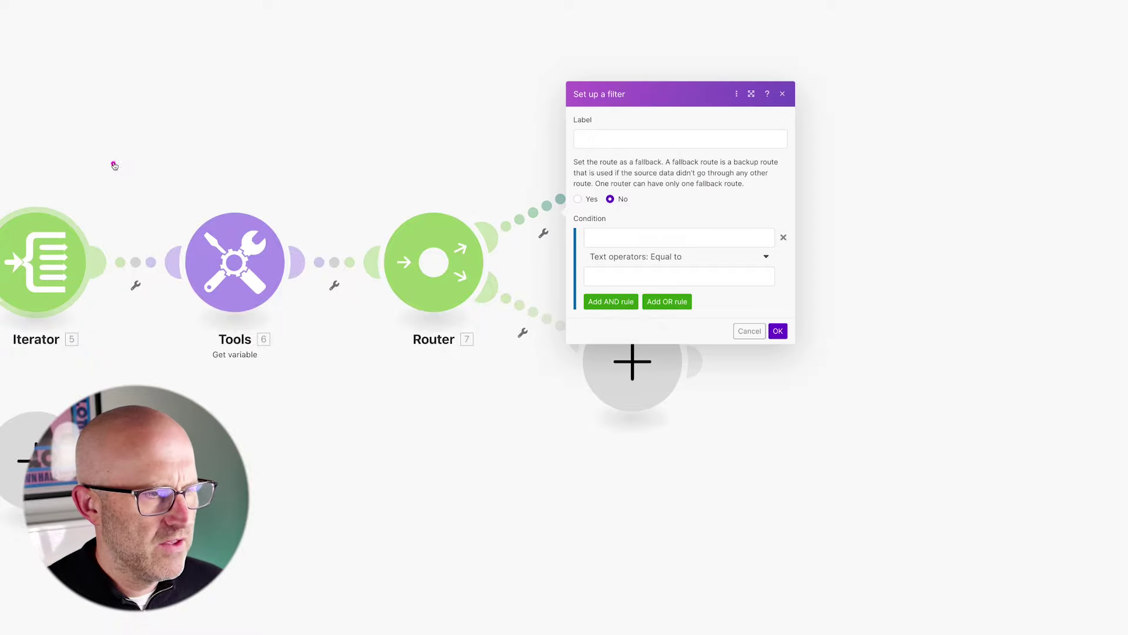
pyautogui.click(679, 237)
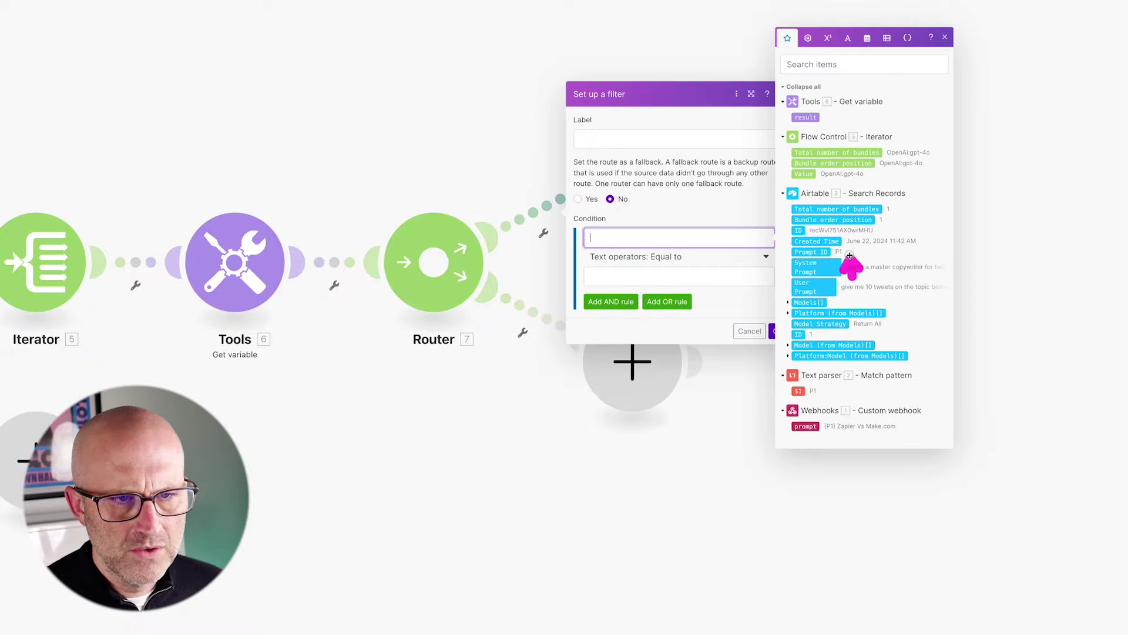
pyautogui.click(805, 174)
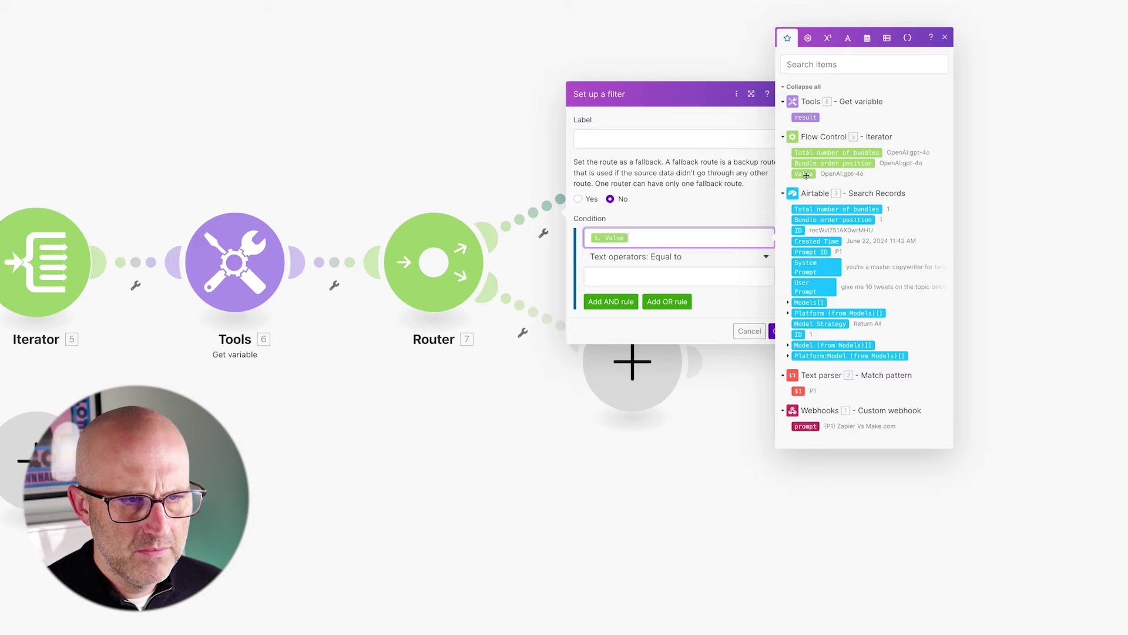
pyautogui.click(684, 258)
pyautogui.click(627, 424)
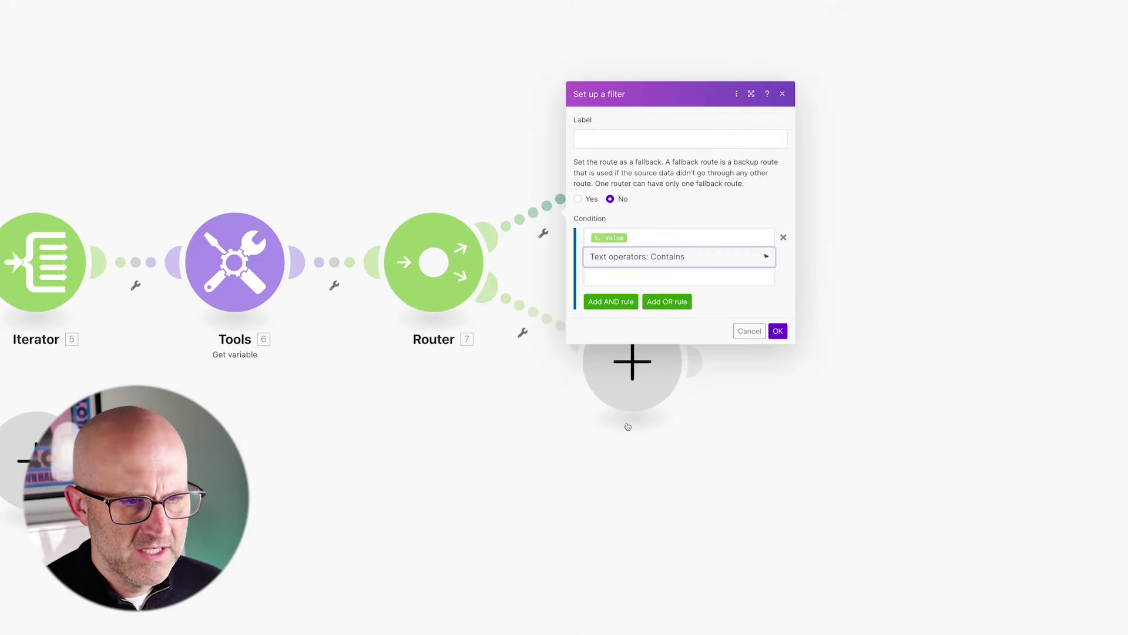
pyautogui.click(623, 277)
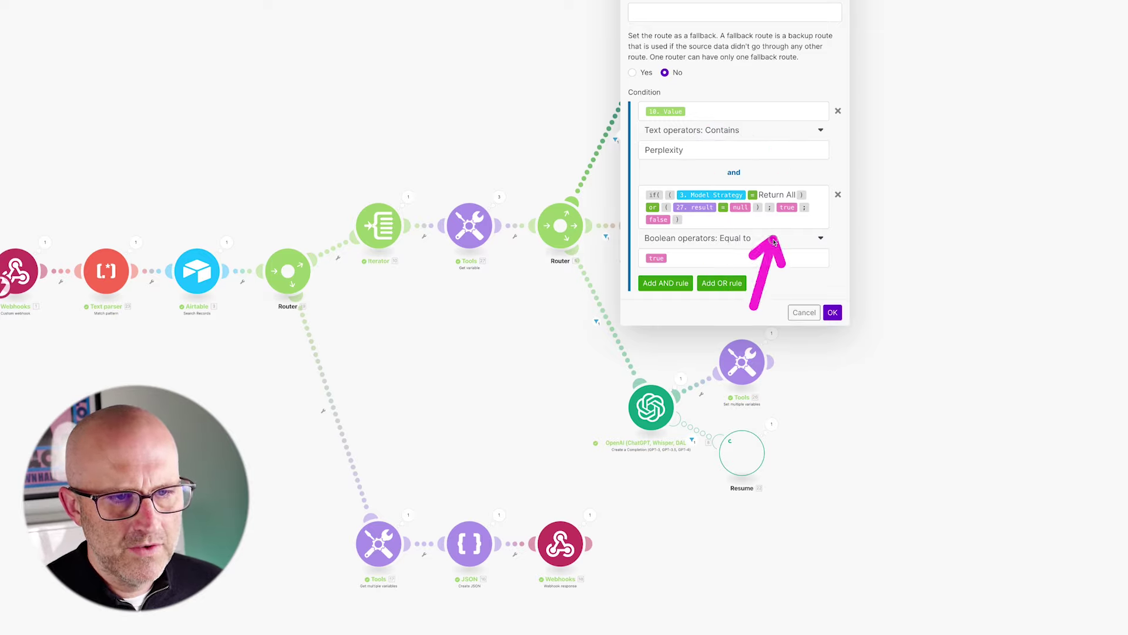
# - Copy the reference scenario's formula if((3. Model Strategy = Return All) or (27.result = null); true; false) into a new AND rule of the filter
pyautogui.click(683, 220)
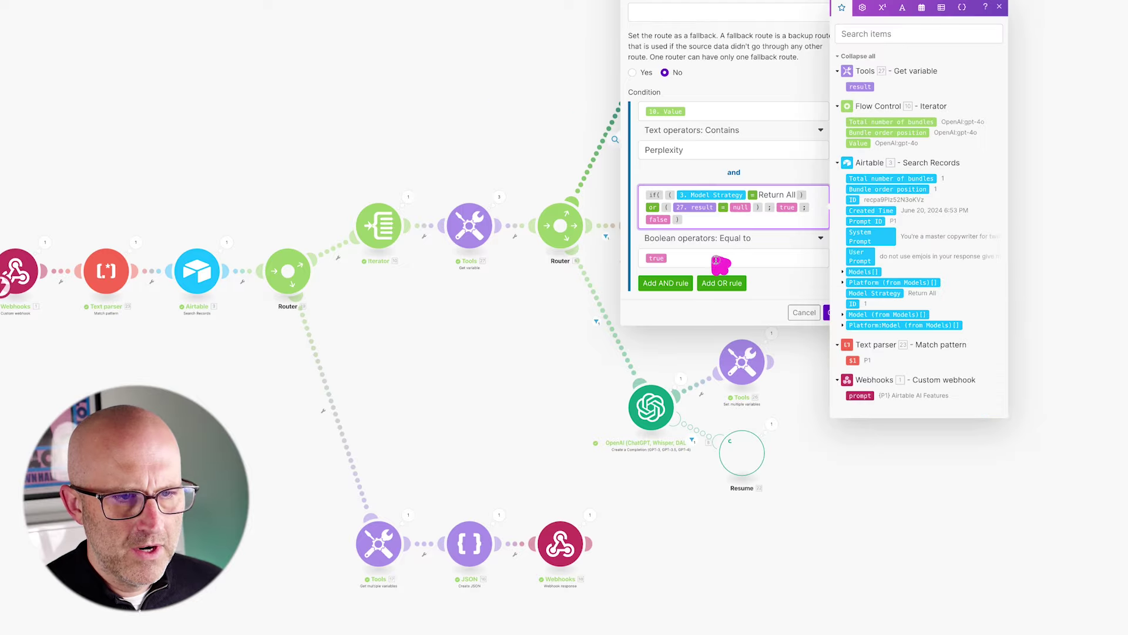
pyautogui.moveTo(683, 219); pyautogui.dragTo(651, 207)
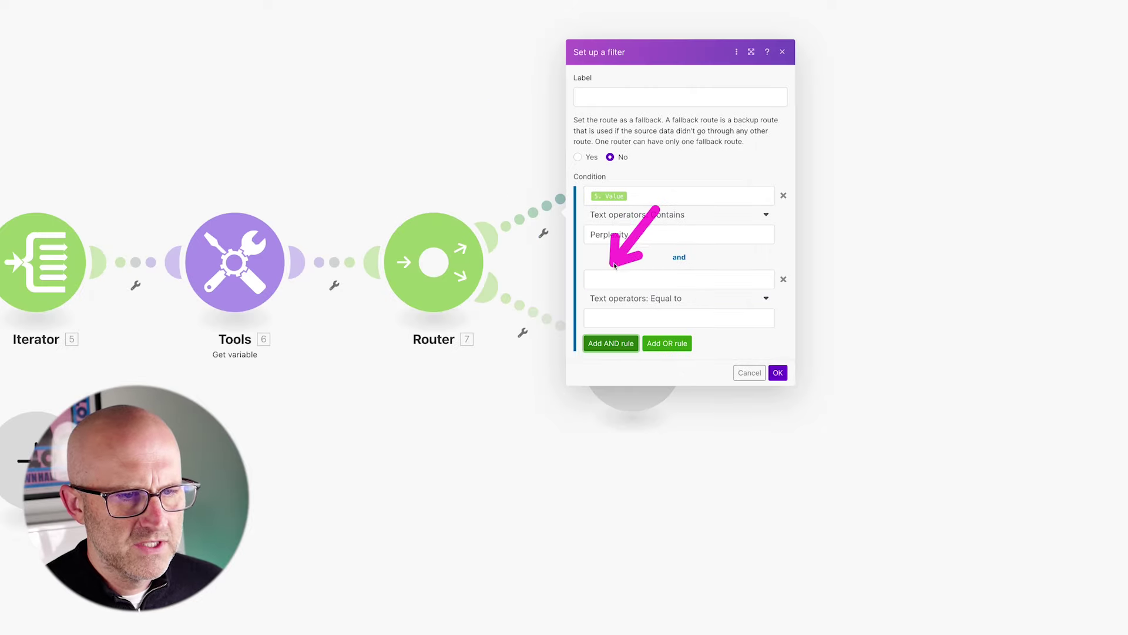
pyautogui.click(608, 284)
pyautogui.write('if( ( 3. Model Strategy = Return All ) or ( 27.result = null ) ; true ; false )')
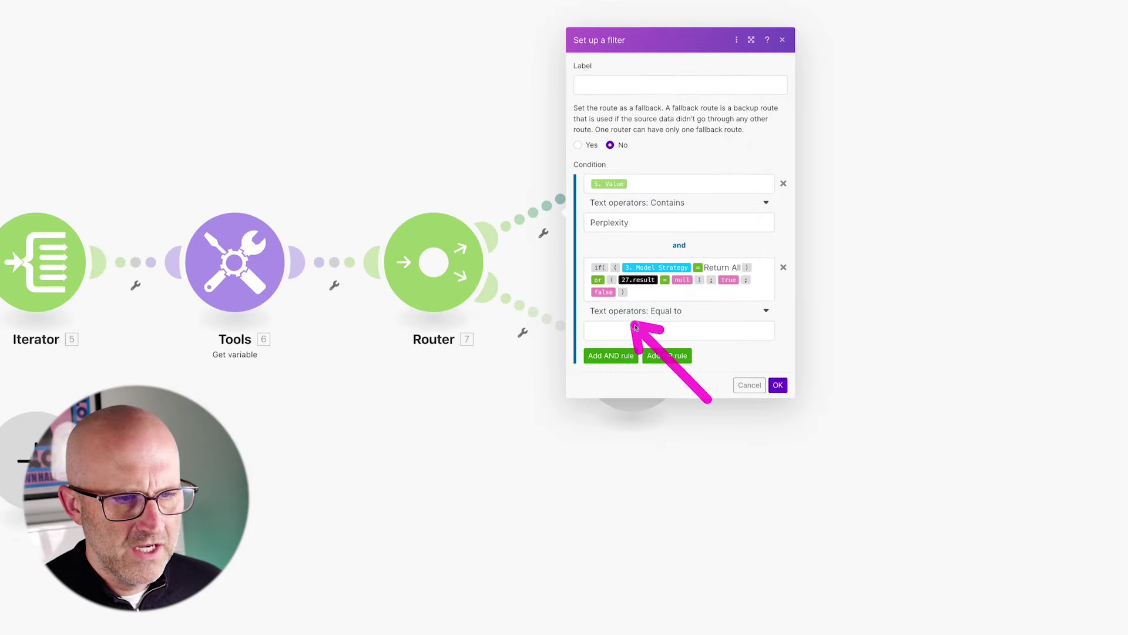
# - Set the second filter rule to the Boolean operator Equal to with the keyword true as its comparison value
pyautogui.click(676, 312)
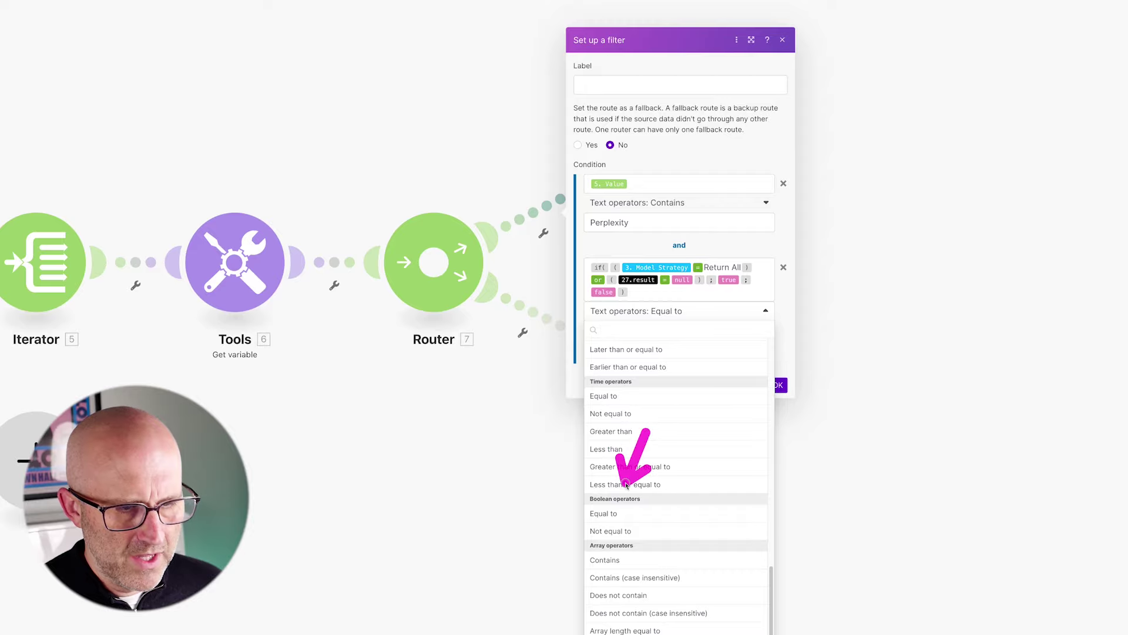
pyautogui.click(617, 515)
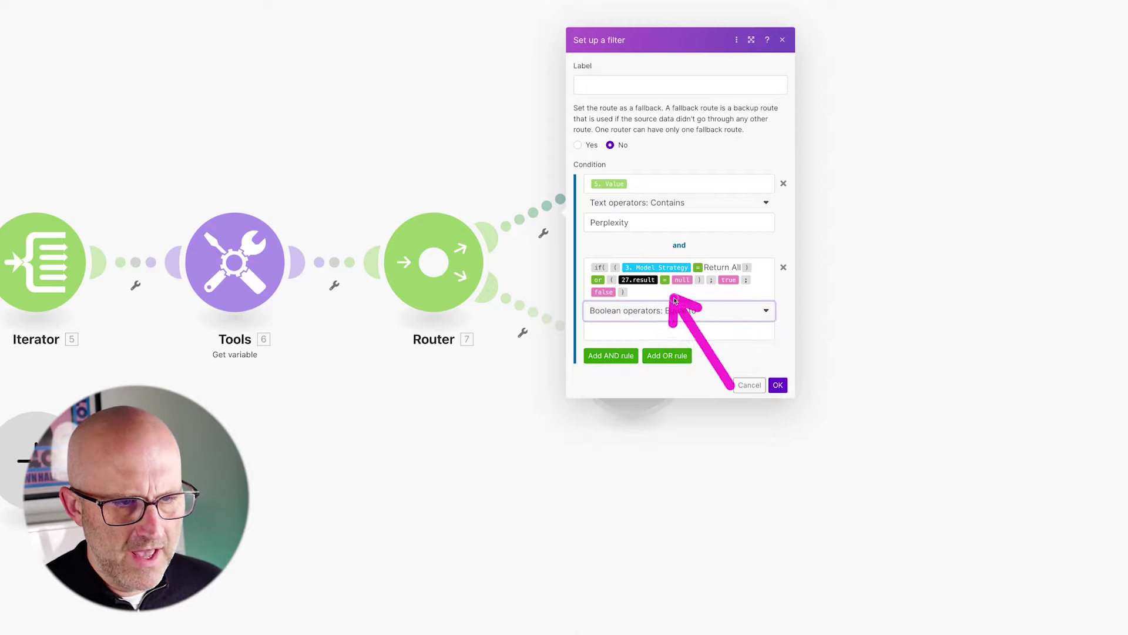
pyautogui.click(608, 356)
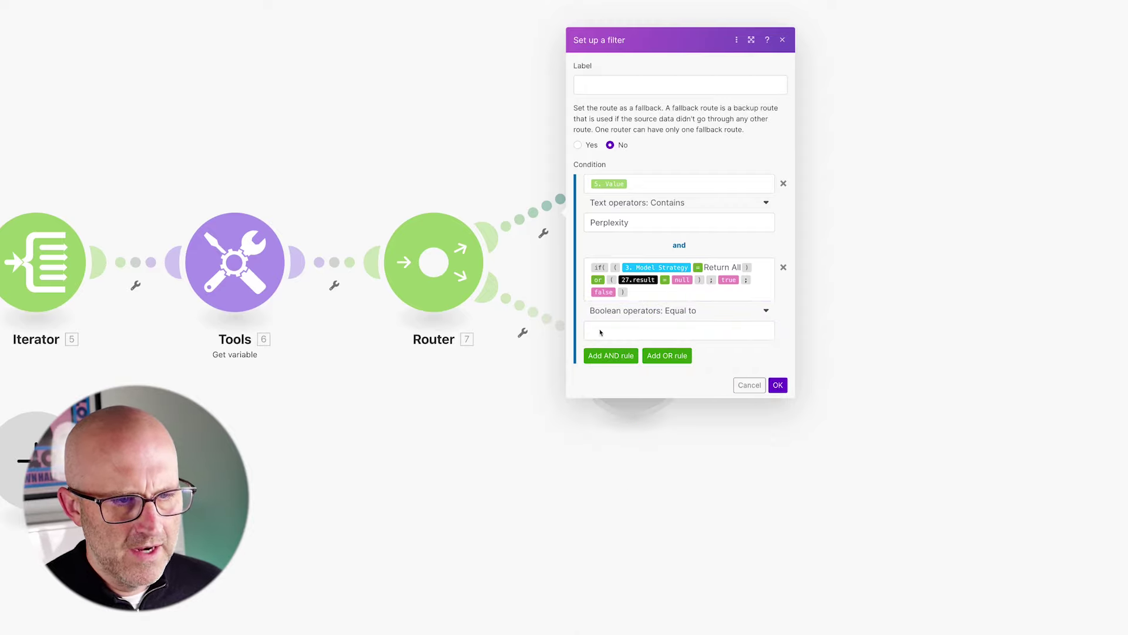
pyautogui.click(604, 332)
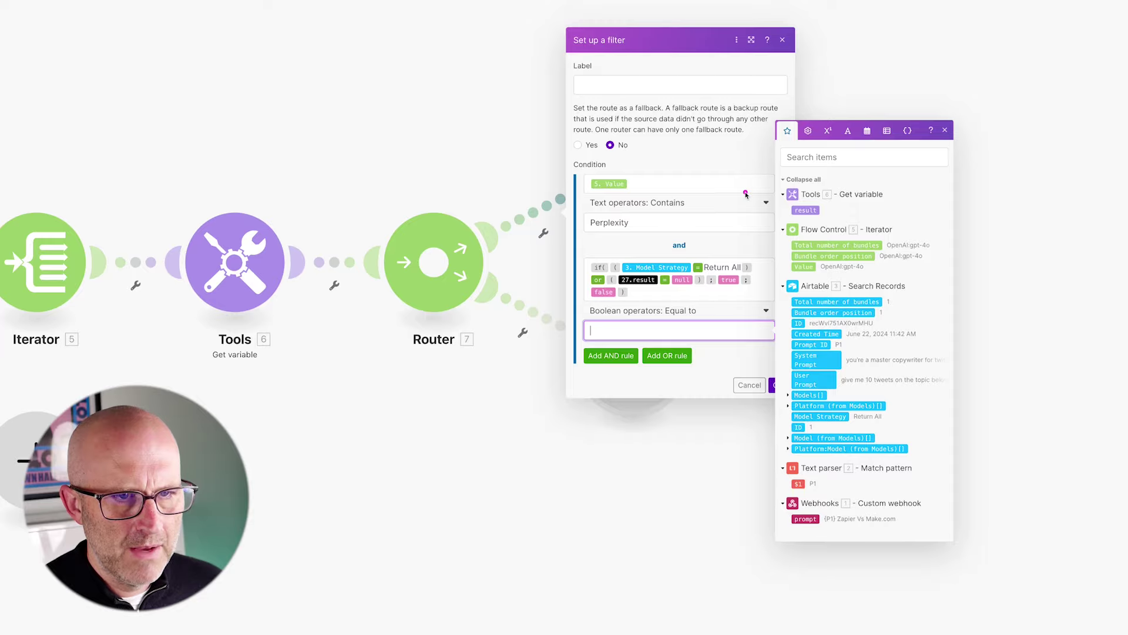
pyautogui.click(808, 130)
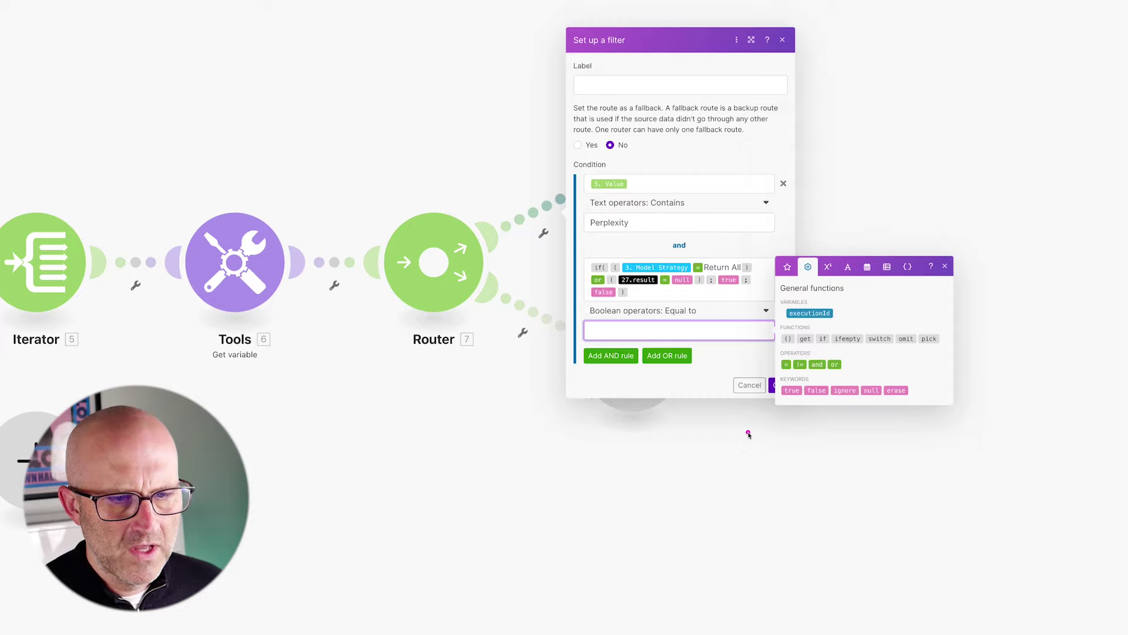
pyautogui.click(792, 390)
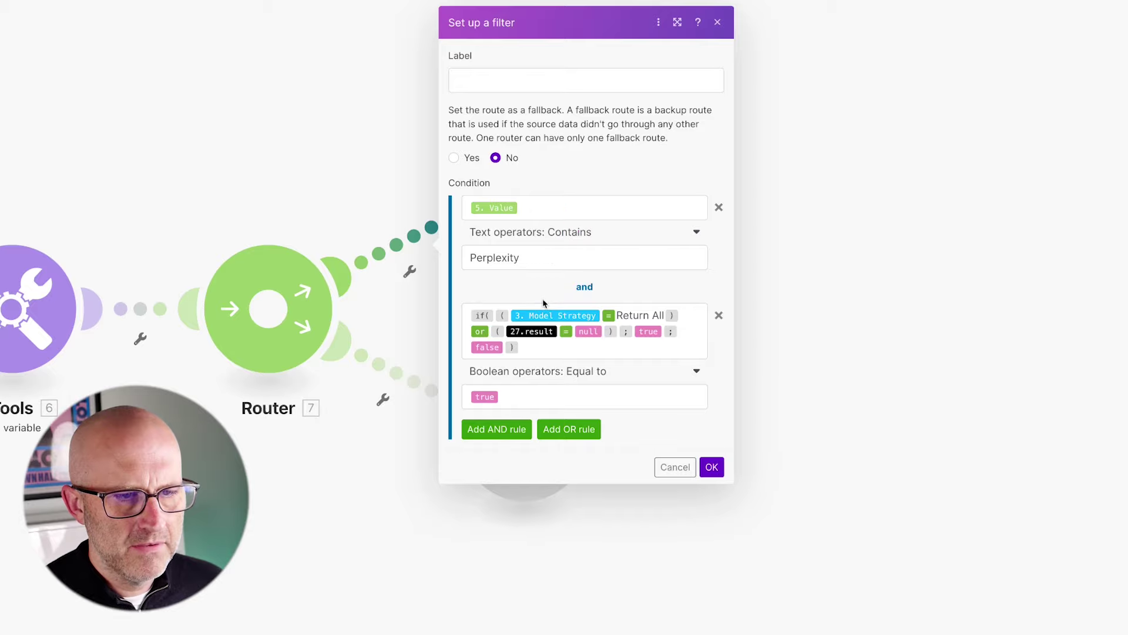
# - Begin a second formula below the copied one in the filter rule with if((3. Model Strategy = Return All), and widen the filter dialog
pyautogui.click(565, 342)
pyautogui.write('if')
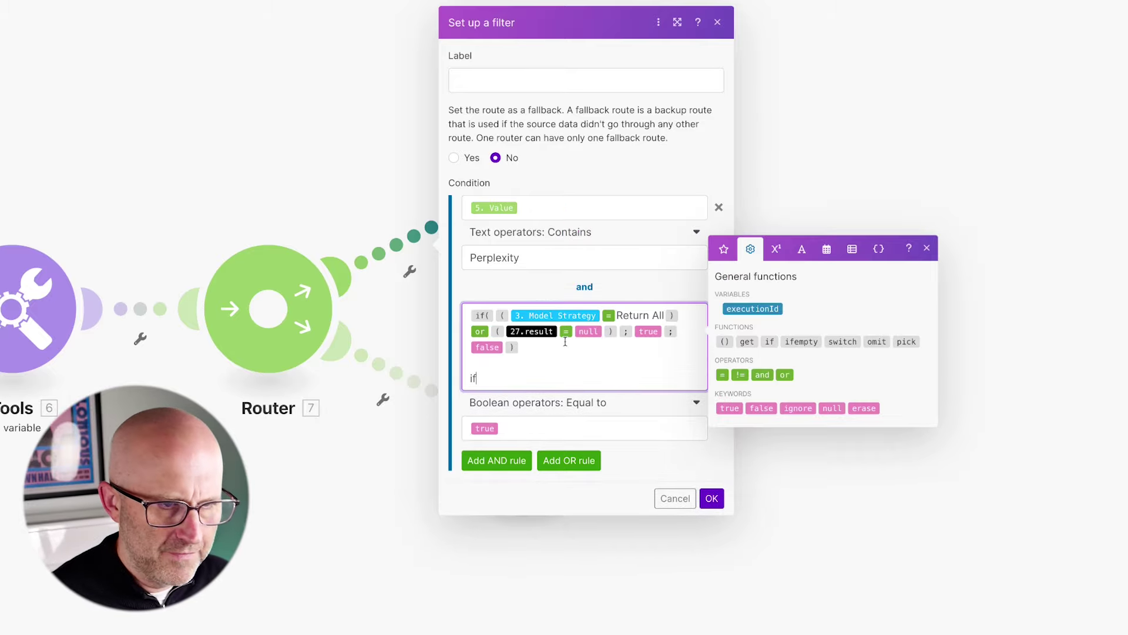
pyautogui.write('(')
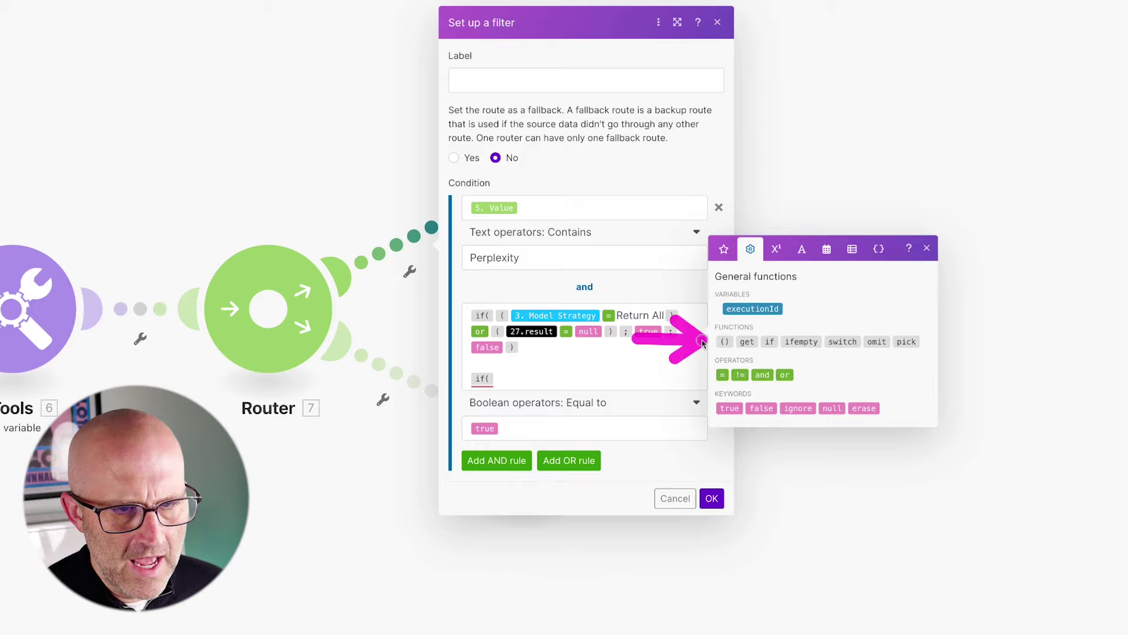
pyautogui.click(724, 341)
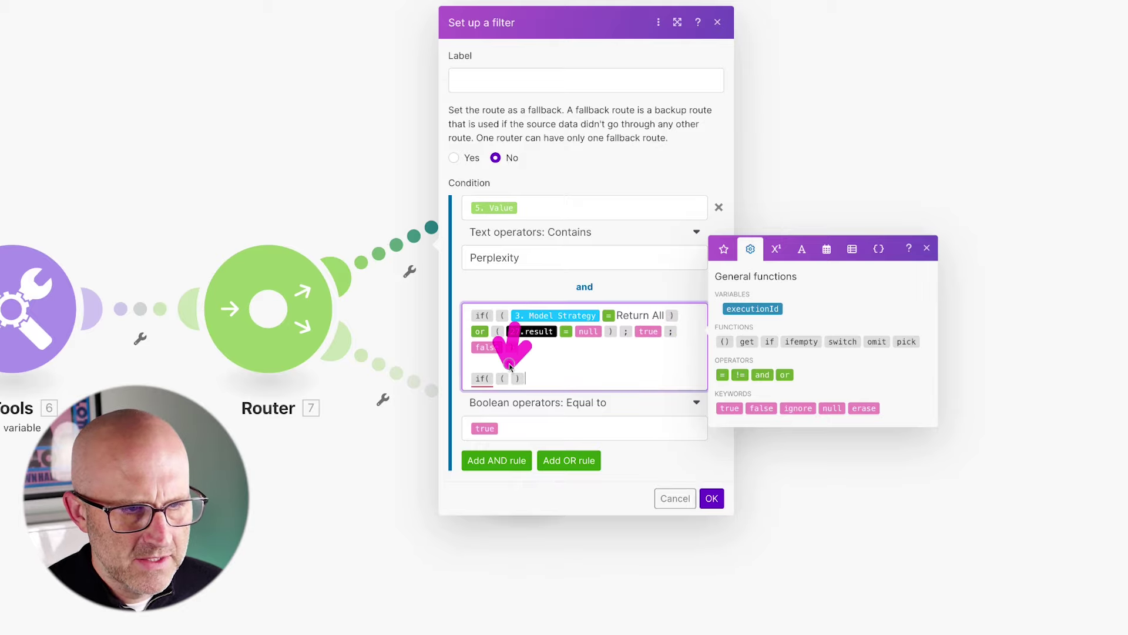
pyautogui.scroll(-1, 512, 352)
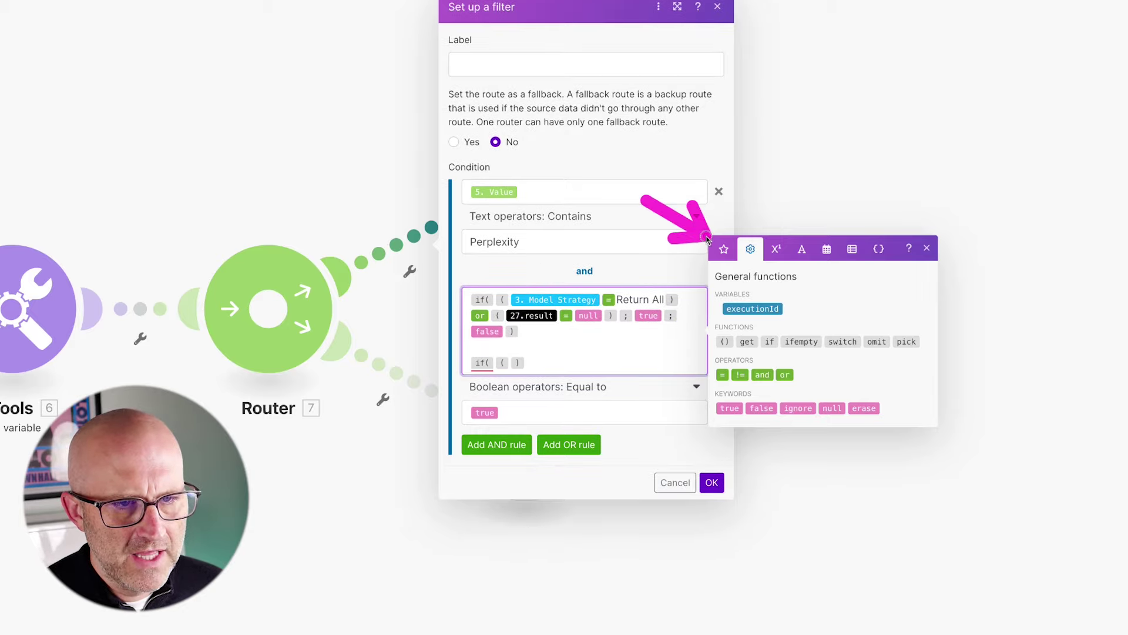
pyautogui.click(724, 248)
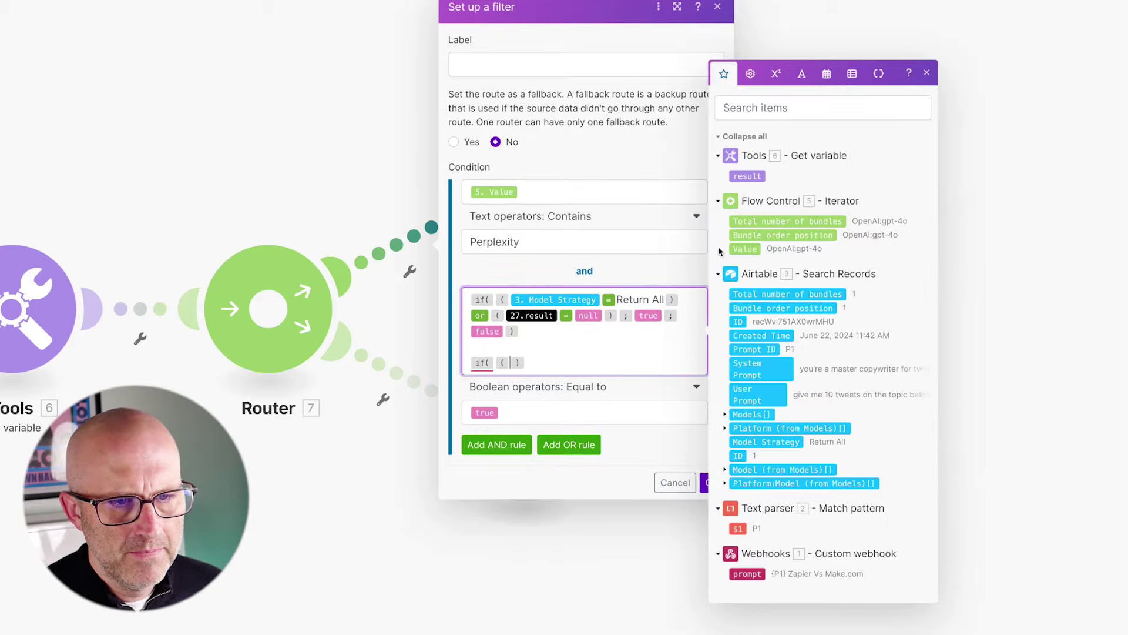
pyautogui.click(769, 442)
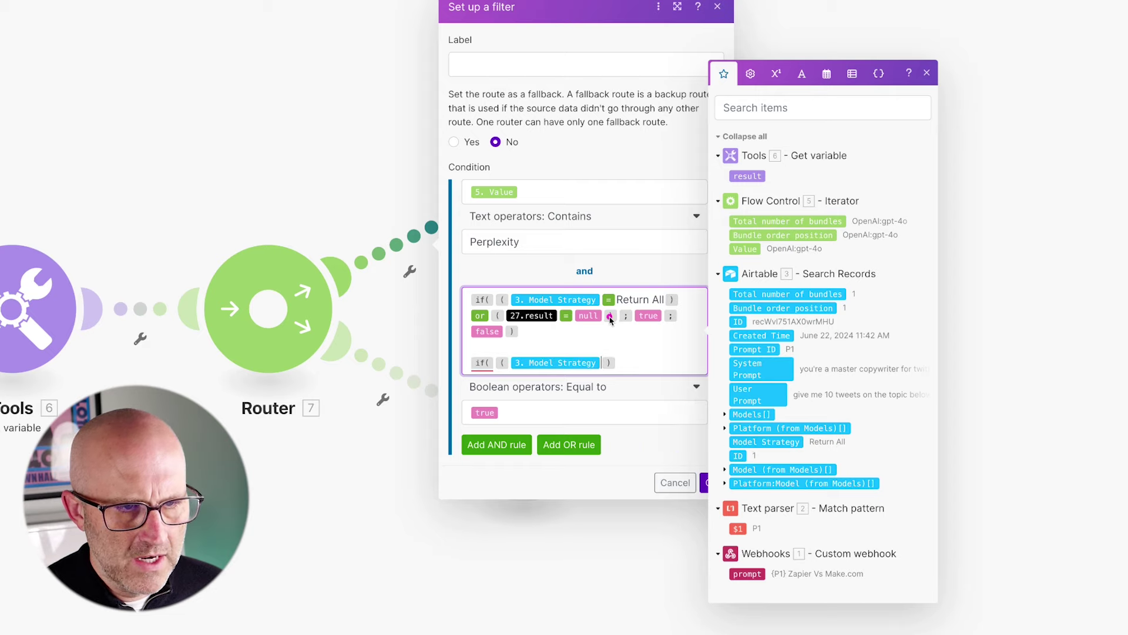
pyautogui.click(750, 73)
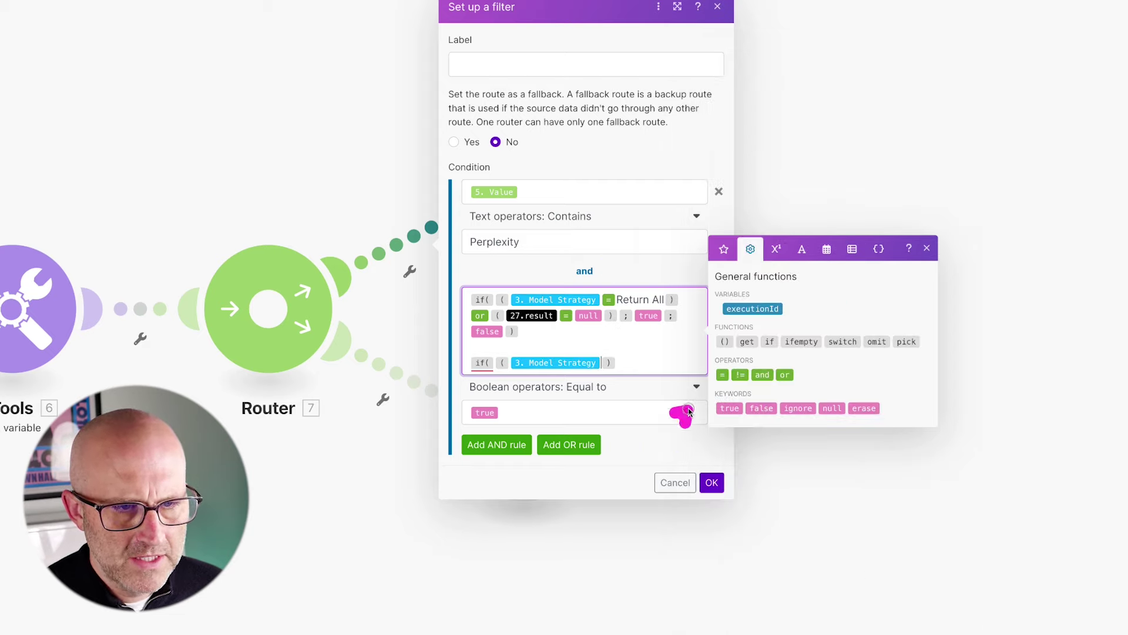
pyautogui.click(722, 374)
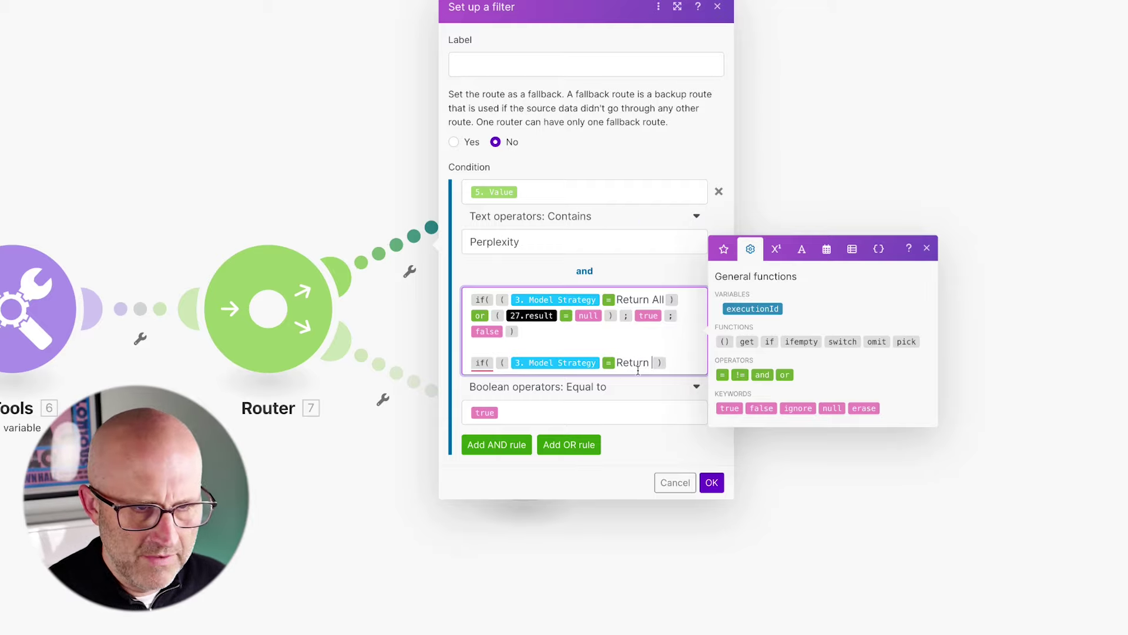
pyautogui.moveTo(734, 498); pyautogui.dragTo(929, 506)
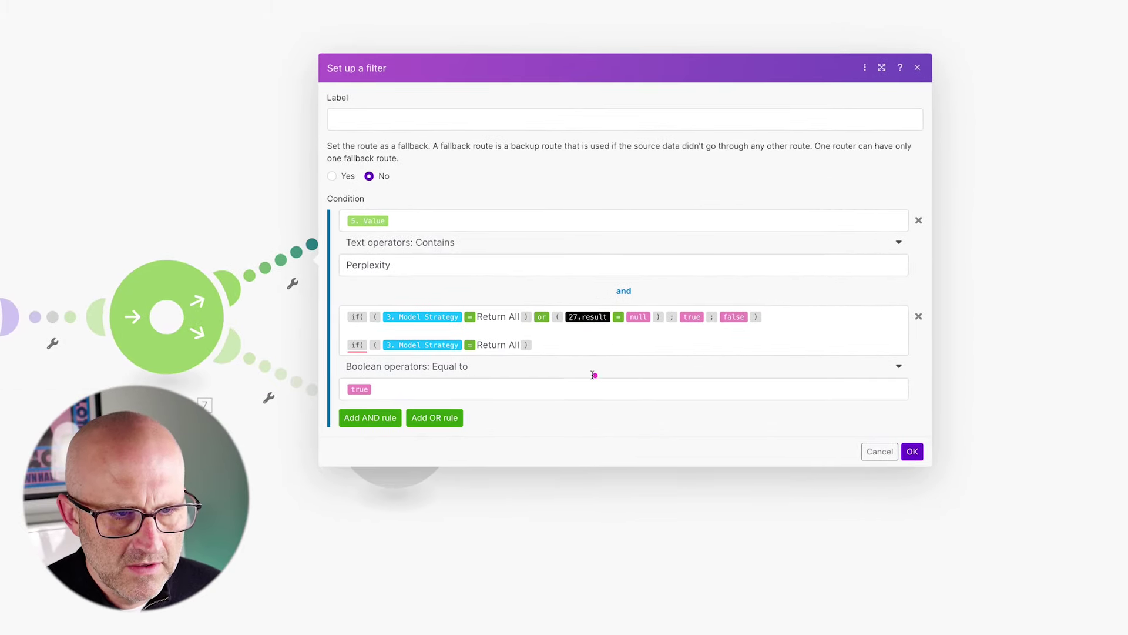
# - Extend the second formula's condition with the or operator and (6. result = null), using the result from the Get variable module
pyautogui.click(565, 349)
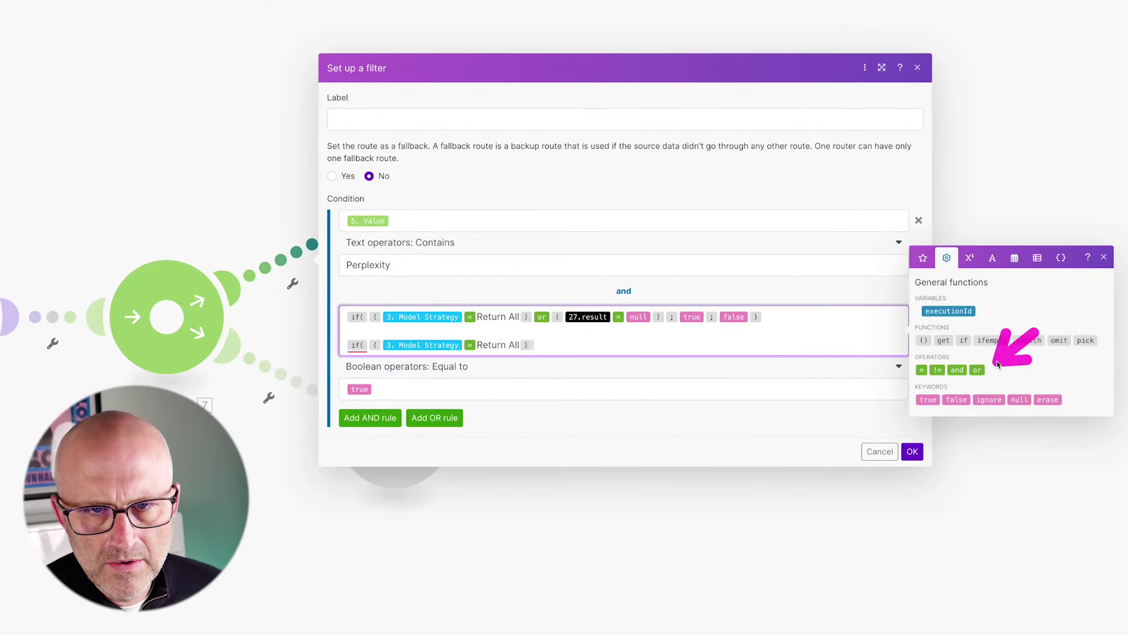
pyautogui.click(977, 369)
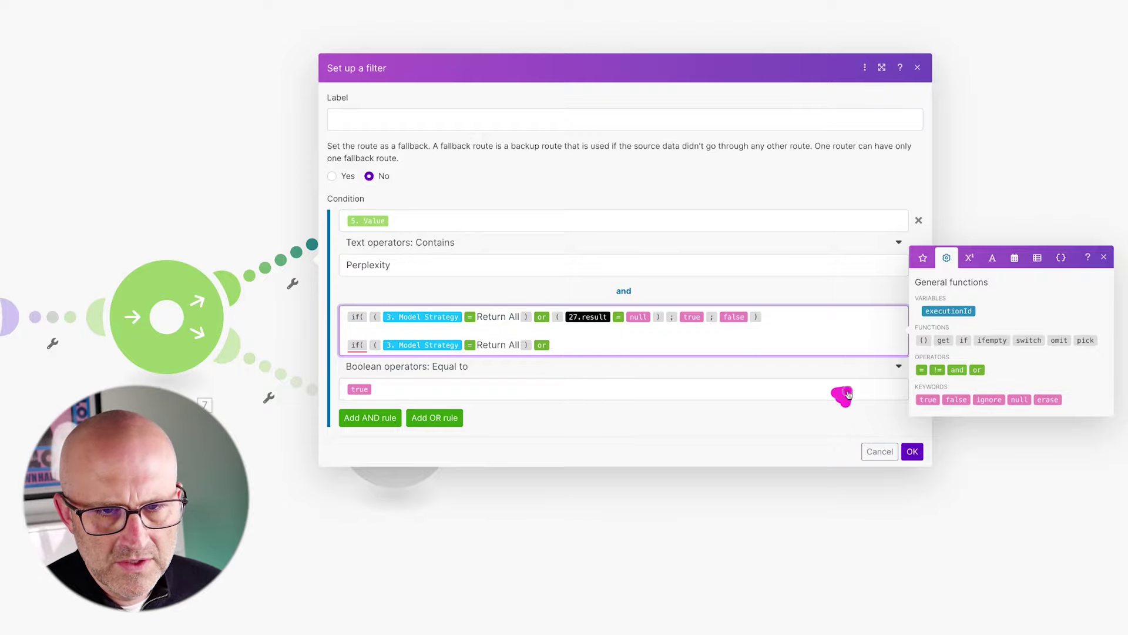
pyautogui.click(923, 340)
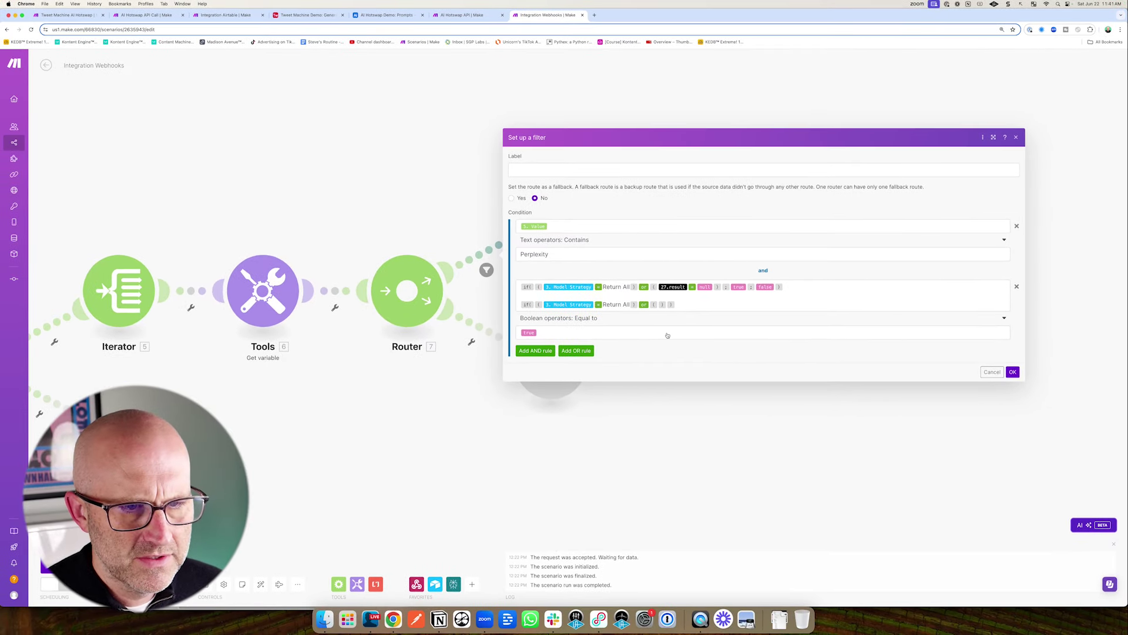
pyautogui.click(659, 304)
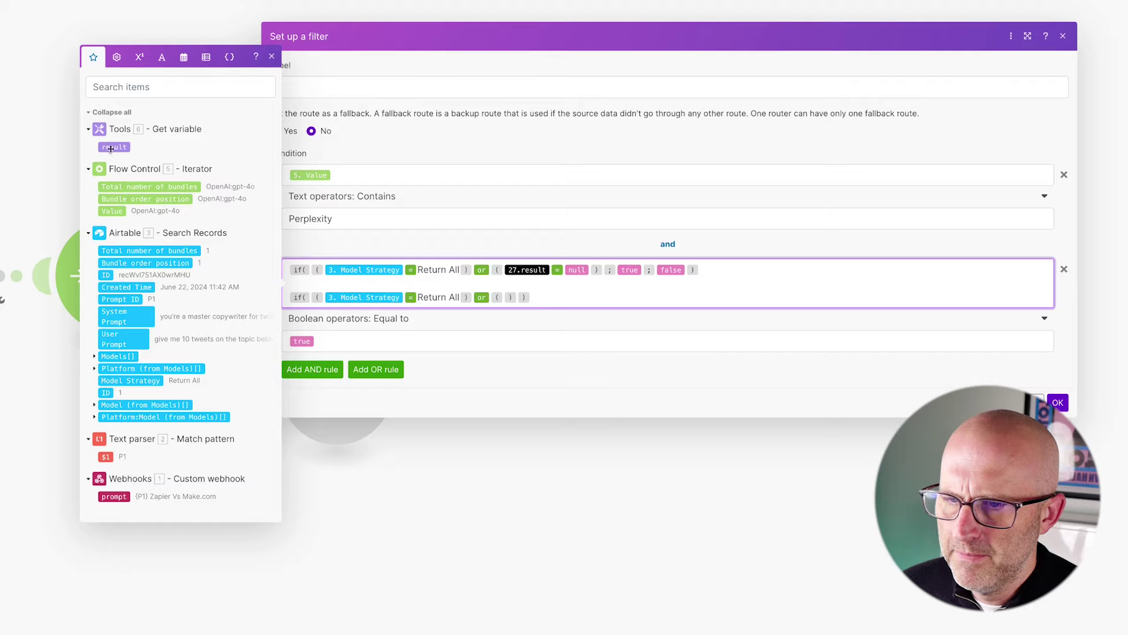
pyautogui.moveTo(110, 148); pyautogui.dragTo(529, 296)
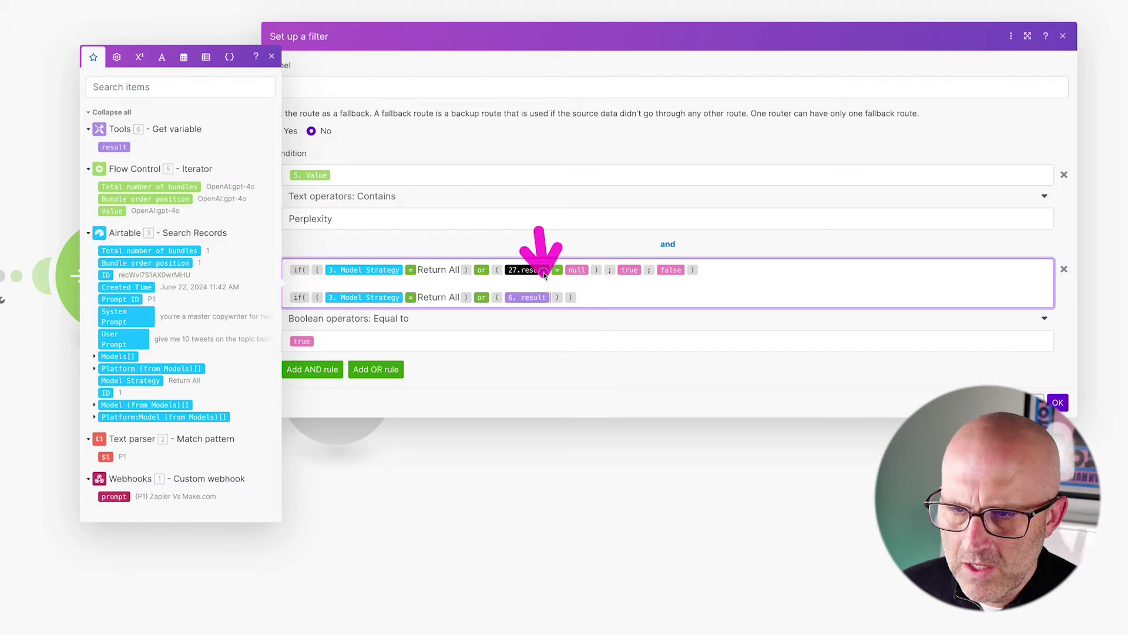
pyautogui.click(117, 59)
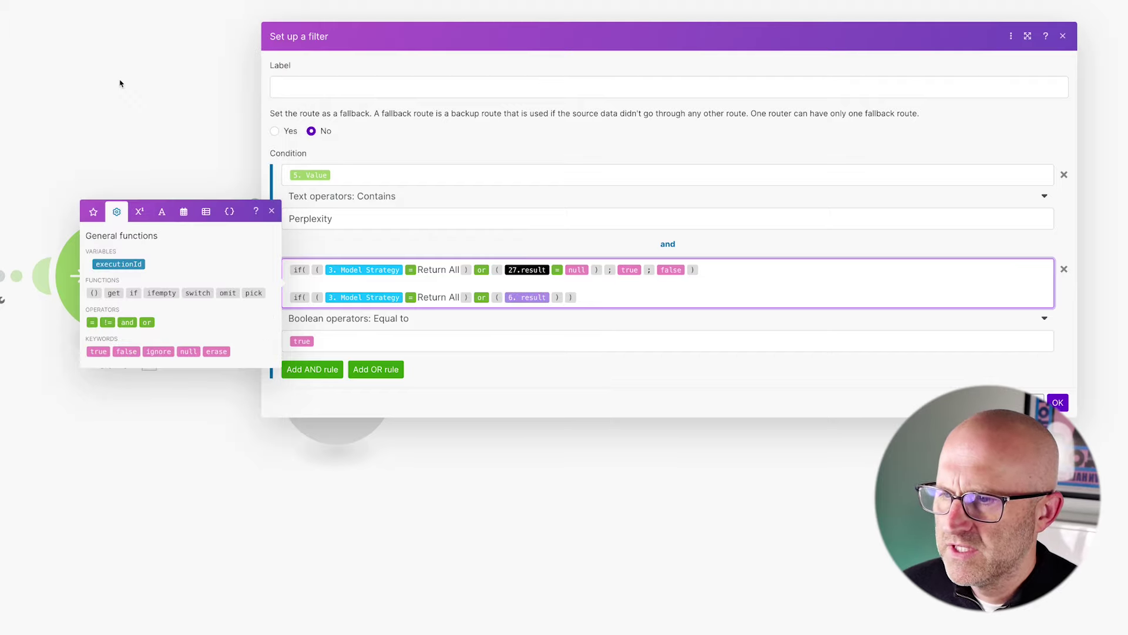
pyautogui.click(91, 322)
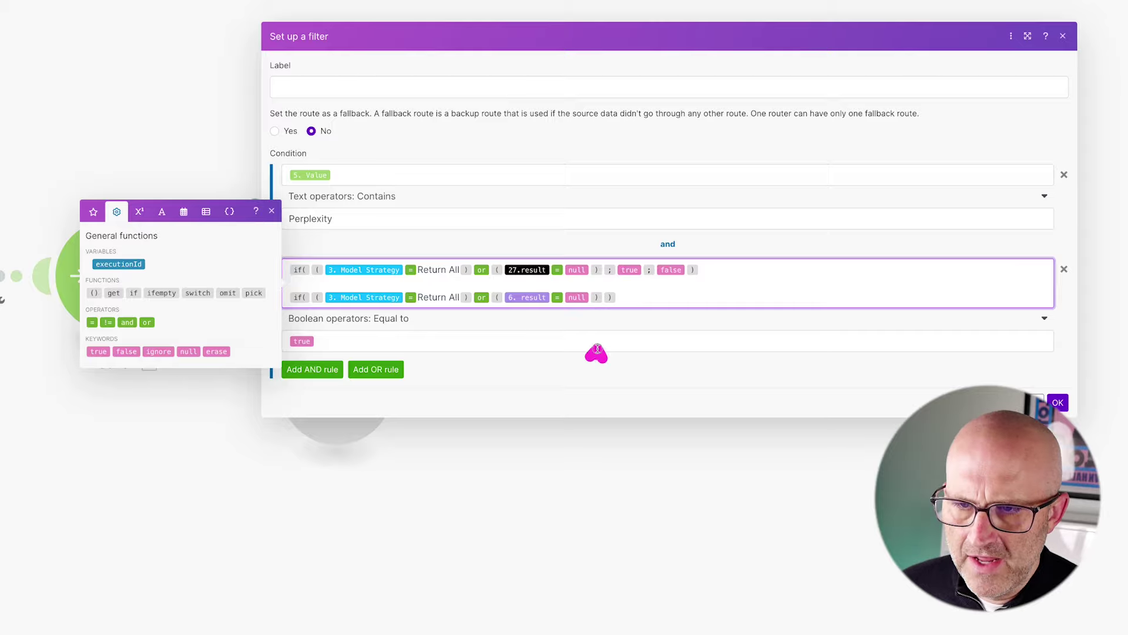
# - Complete the second formula's if function with the keyword true as its first return value and false as its second, separated by semicolons
pyautogui.click(608, 299)
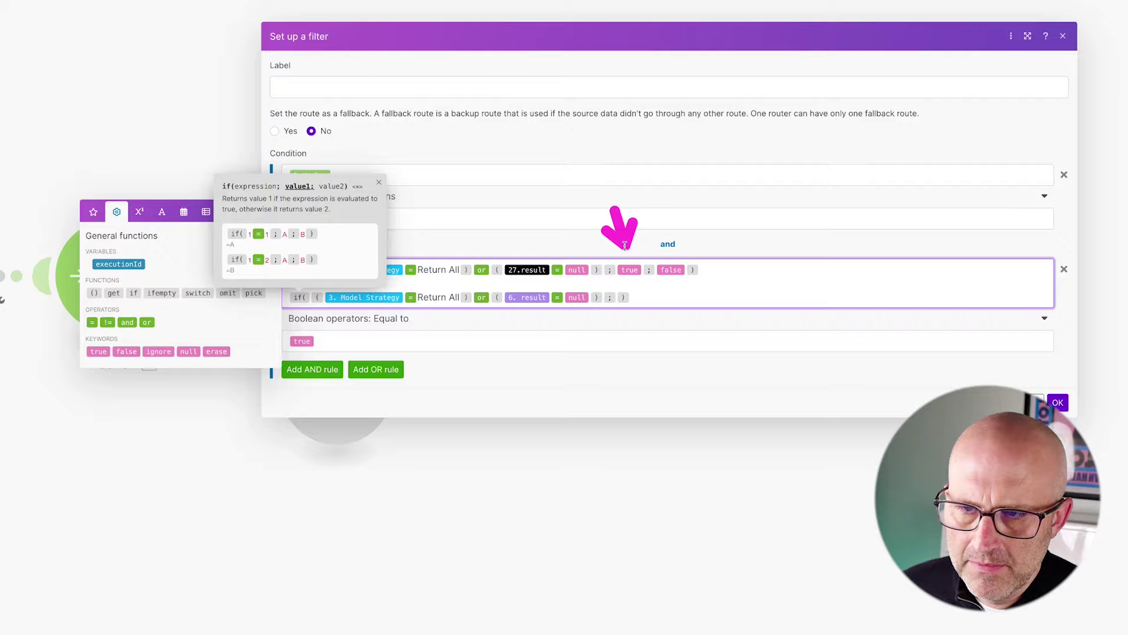
pyautogui.click(97, 352)
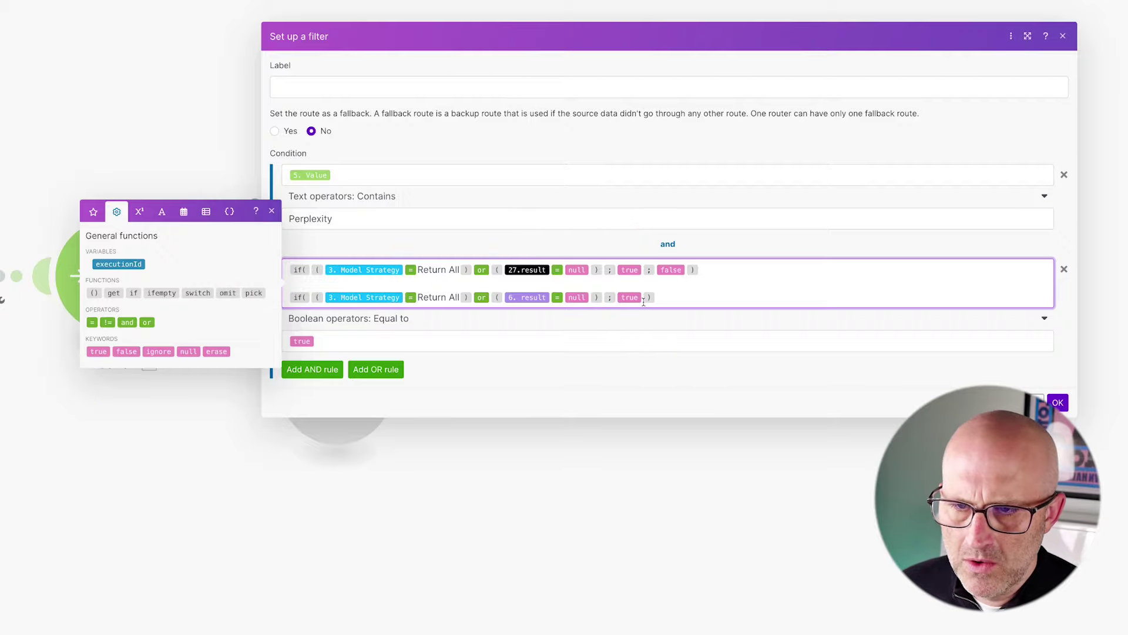
pyautogui.write(';')
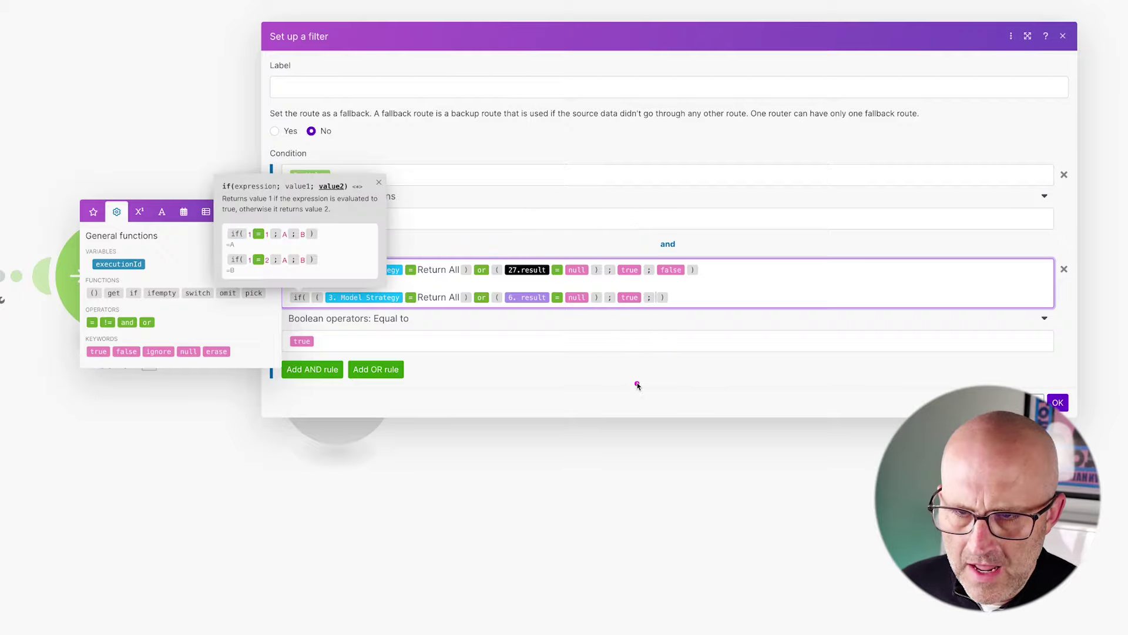
pyautogui.click(127, 351)
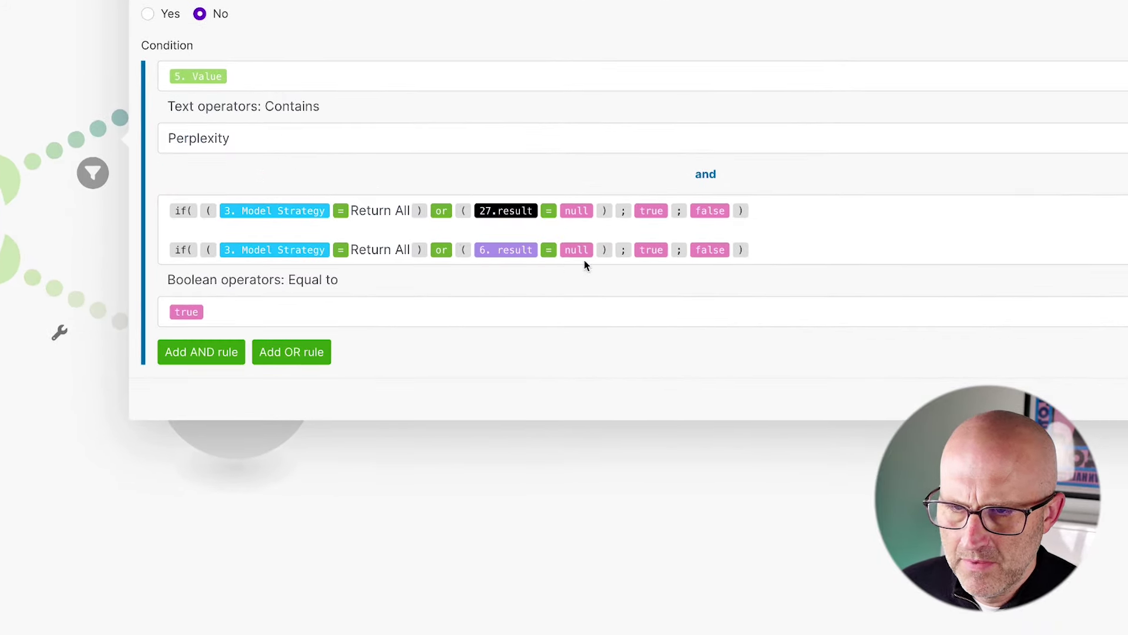
# - Delete the copied reference formula containing 27.result from the filter rule, keeping the rebuilt one, and save the filter
pyautogui.moveTo(237, 131)
pyautogui.mouseDown()
pyautogui.moveTo(234, 181)
pyautogui.moveTo(522, 192)
pyautogui.mouseUp()
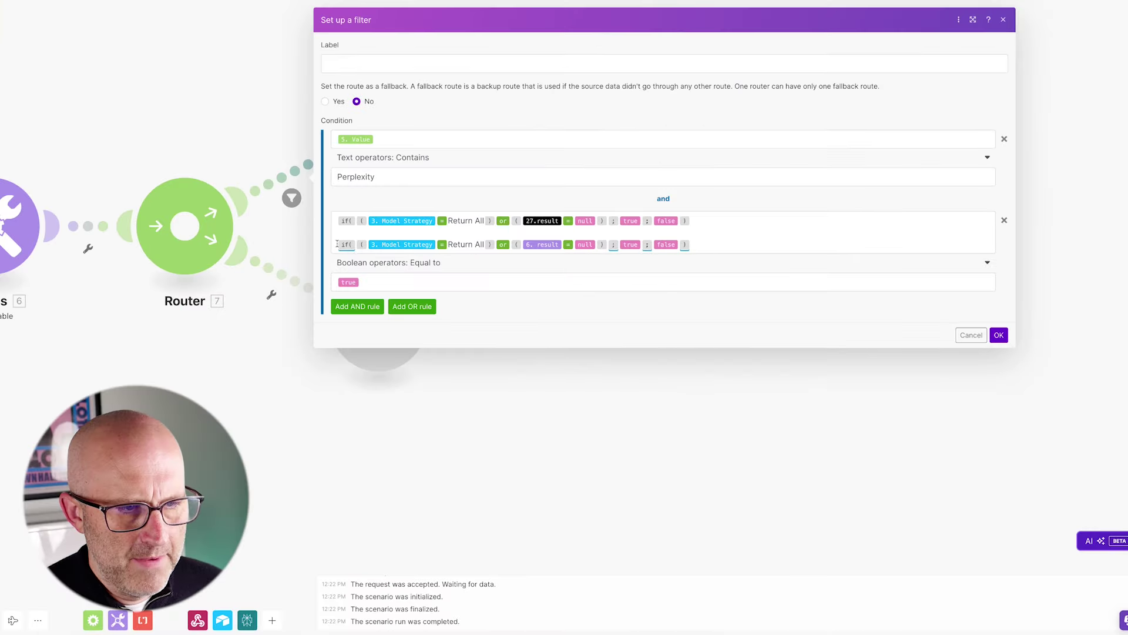
pyautogui.click(168, 248)
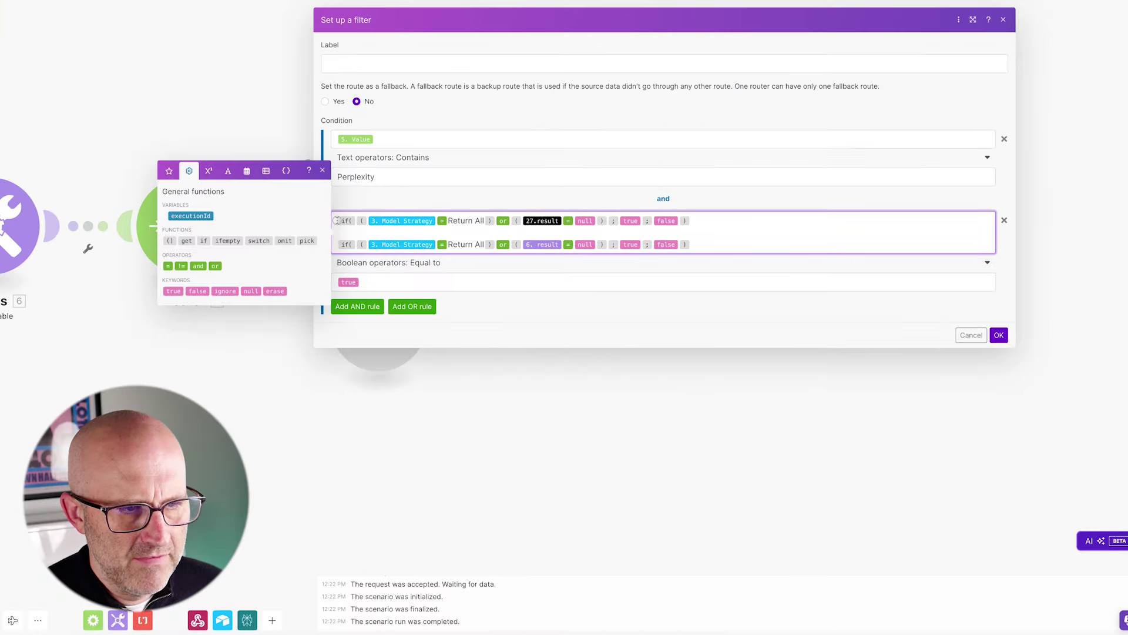
pyautogui.tripleClick(344, 221)
pyautogui.press('Delete')
pyautogui.moveTo(382, 150)
pyautogui.mouseDown()
pyautogui.moveTo(411, 186)
pyautogui.moveTo(522, 209)
pyautogui.moveTo(609, 210)
pyautogui.mouseUp()
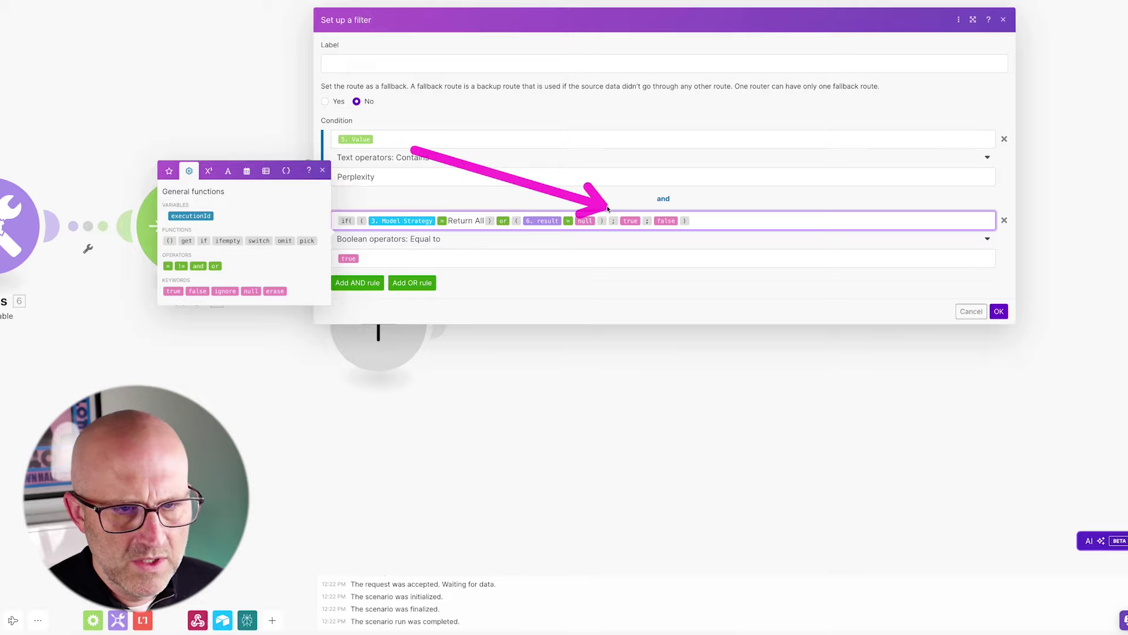
pyautogui.moveTo(888, 259); pyautogui.dragTo(993, 306)
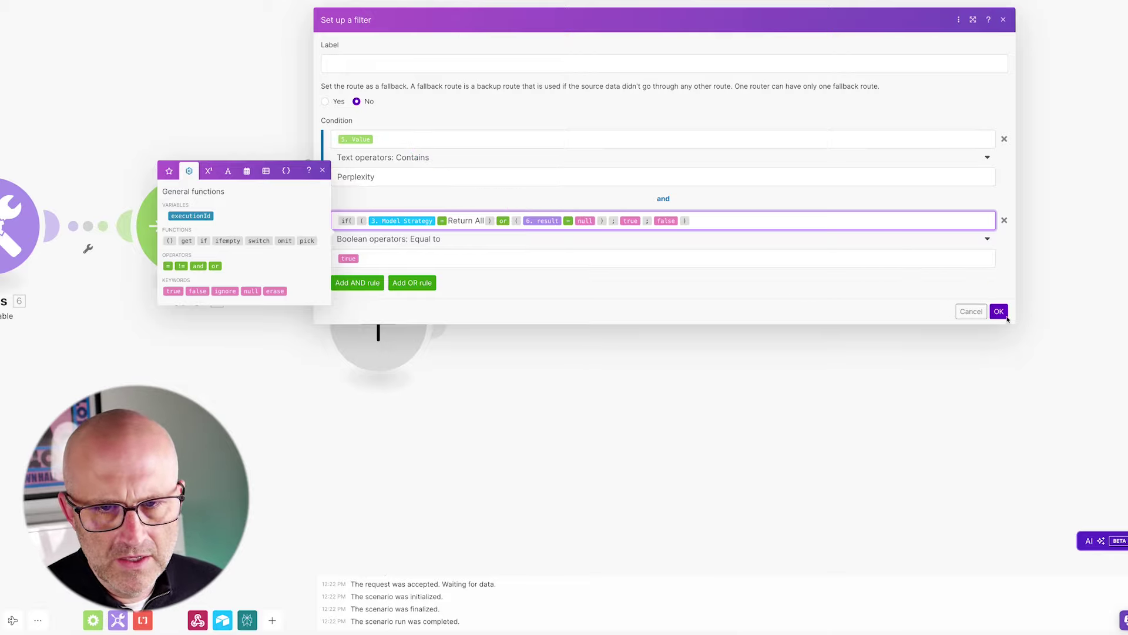
pyautogui.click(999, 312)
# - Review the models linked to prompt P1 in the Airtable Prompts table and return to the Make scenario
pyautogui.moveTo(230, 105)
pyautogui.mouseDown()
pyautogui.moveTo(274, 138)
pyautogui.moveTo(321, 119)
pyautogui.mouseUp()
pyautogui.moveTo(211, 96)
pyautogui.mouseDown()
pyautogui.moveTo(247, 140)
pyautogui.moveTo(277, 139)
pyautogui.mouseUp()
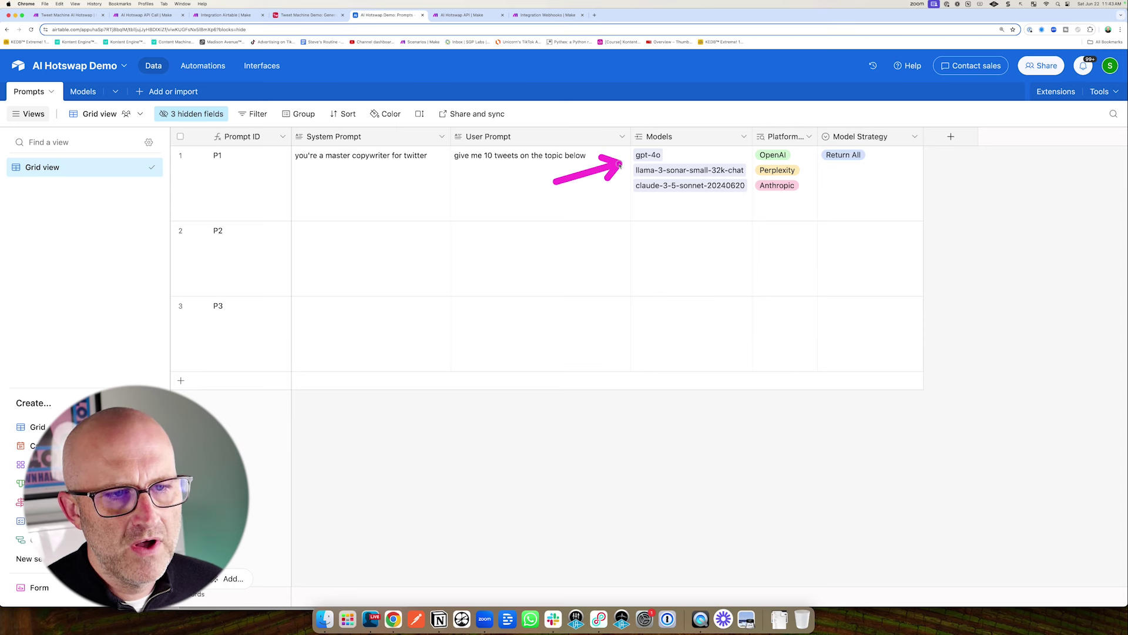
pyautogui.press('super+7')
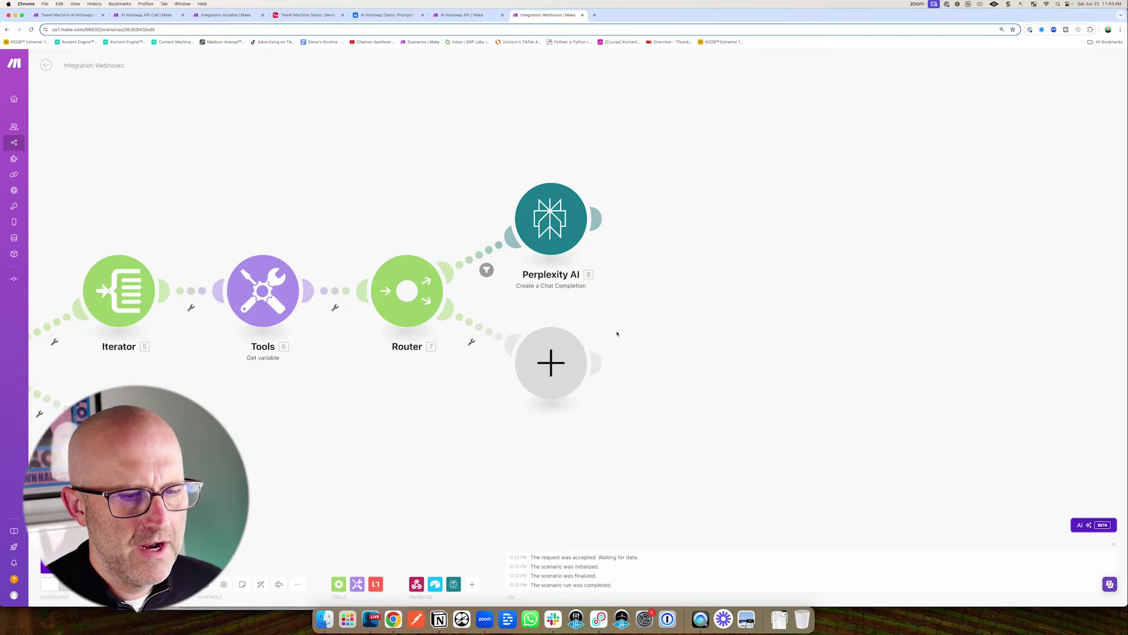
# - Add a Tools Set multiple variables module after the Perplexity AI module
pyautogui.moveTo(669, 483); pyautogui.dragTo(608, 406)
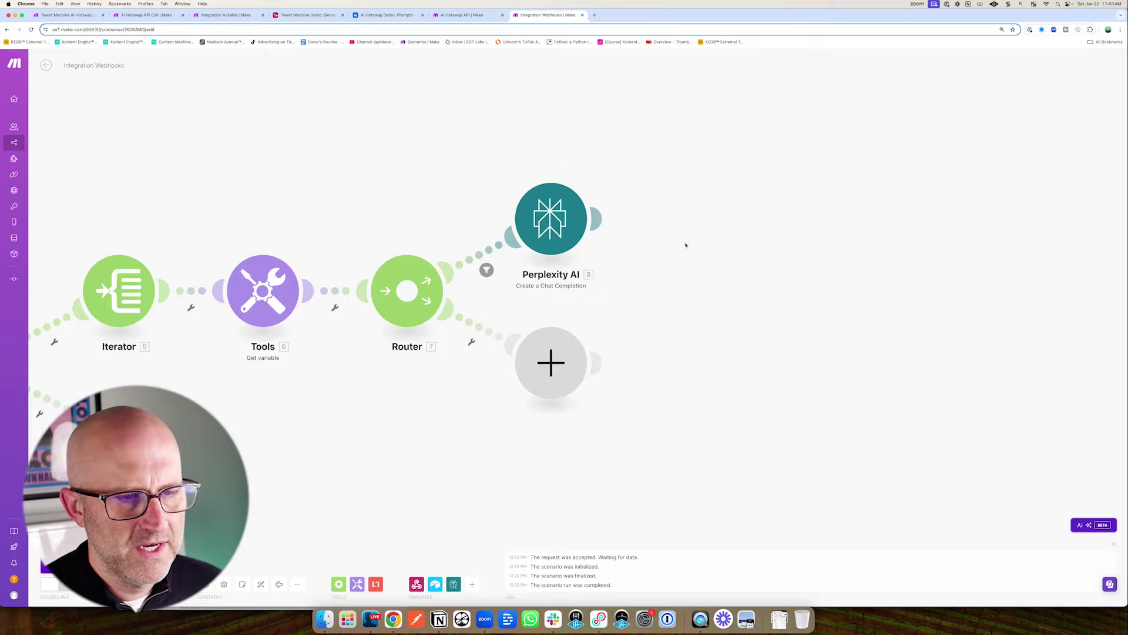
pyautogui.moveTo(661, 167); pyautogui.dragTo(619, 203)
pyautogui.click(596, 220)
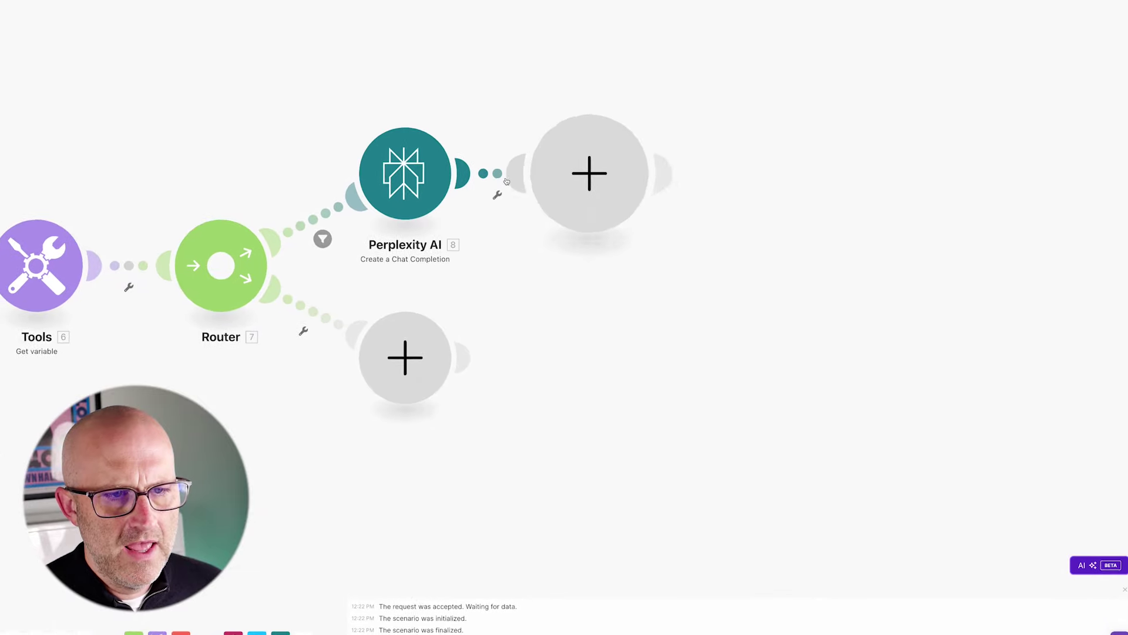
pyautogui.write('variable')
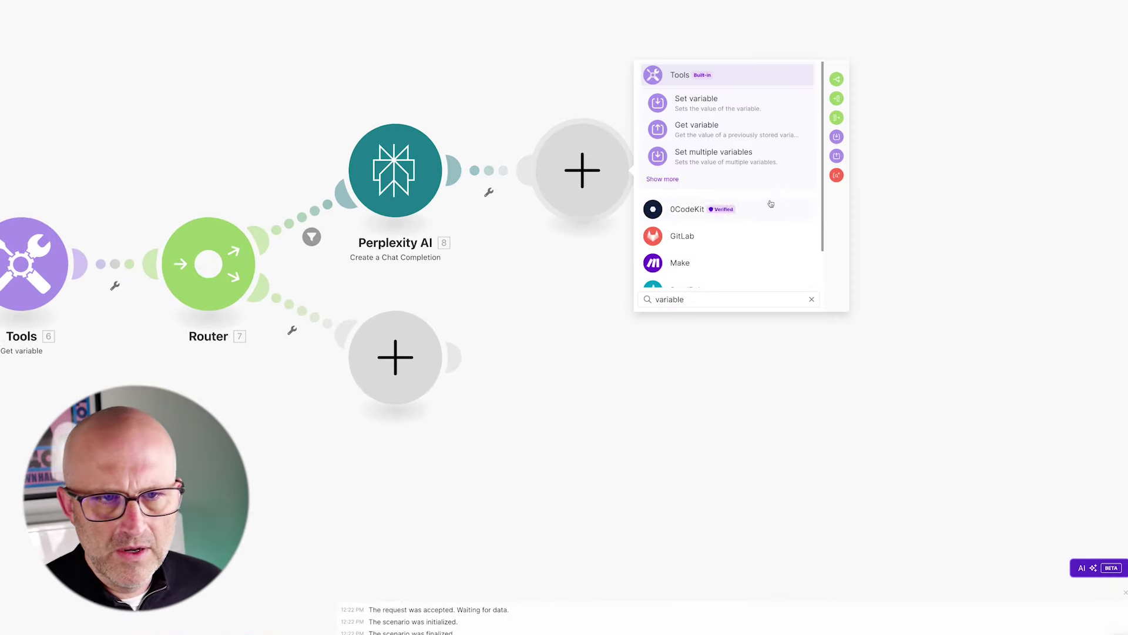
pyautogui.moveTo(743, 81)
pyautogui.mouseDown()
pyautogui.moveTo(699, 138)
pyautogui.moveTo(723, 141)
pyautogui.mouseUp()
pyautogui.click(729, 157)
# - Add two variable items to the Set multiple variables module and map the Iterator's Bundle order position into the first variable's name
pyautogui.moveTo(713, 94); pyautogui.dragTo(682, 124)
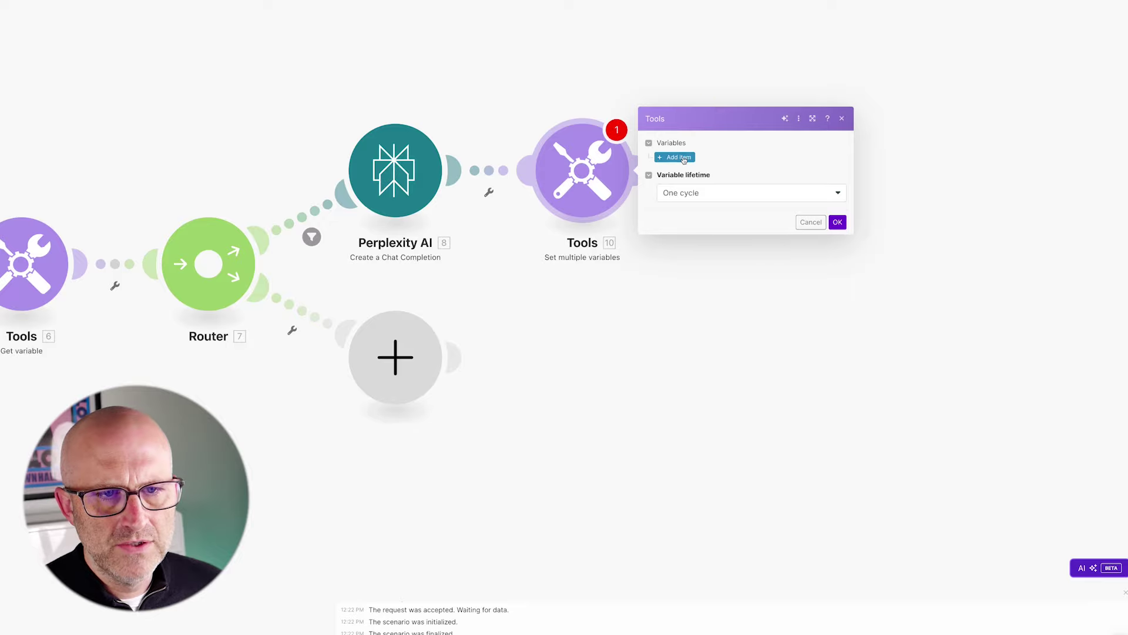
pyautogui.click(679, 207)
pyautogui.moveTo(758, 25); pyautogui.dragTo(719, 61)
pyautogui.click(697, 86)
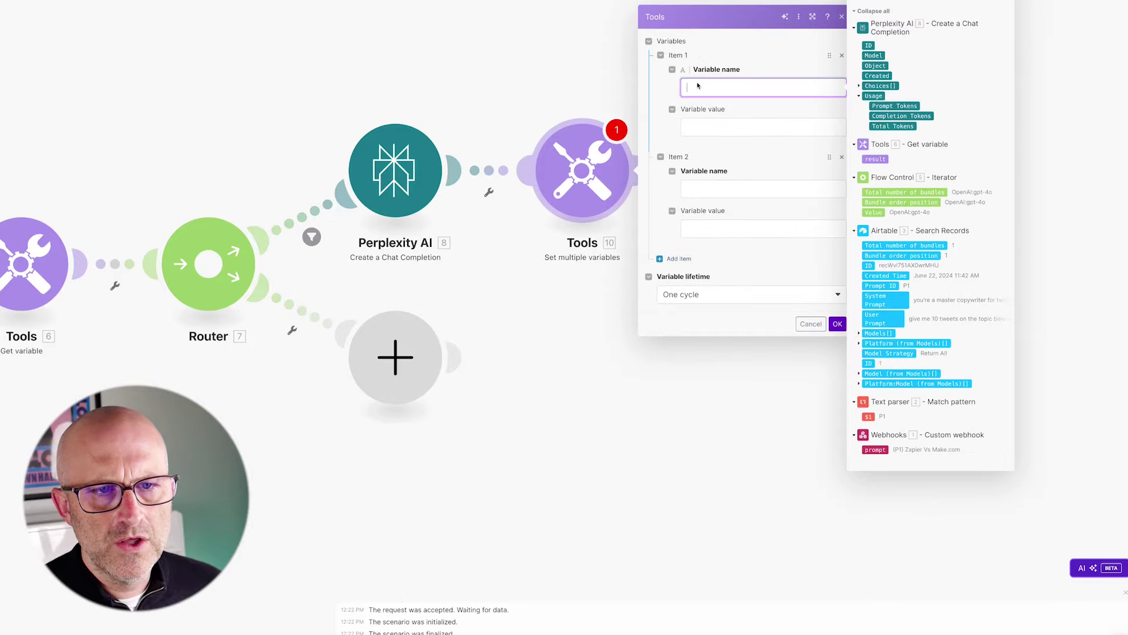
pyautogui.moveTo(777, 219); pyautogui.dragTo(851, 185)
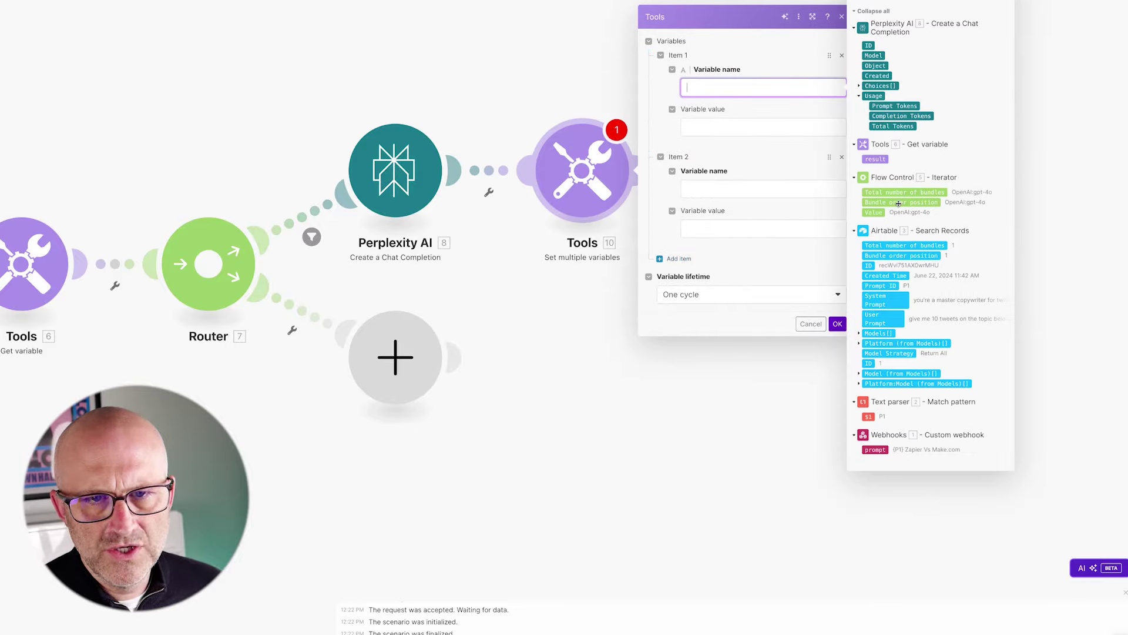
pyautogui.moveTo(796, 155); pyautogui.dragTo(852, 187)
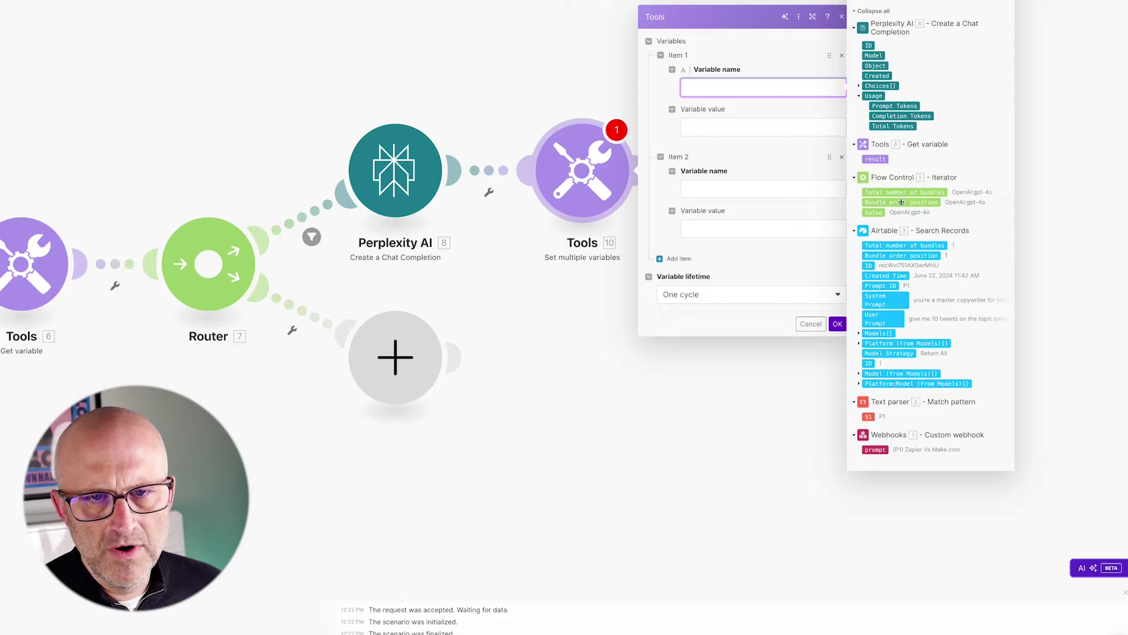
pyautogui.moveTo(780, 214); pyautogui.dragTo(853, 204)
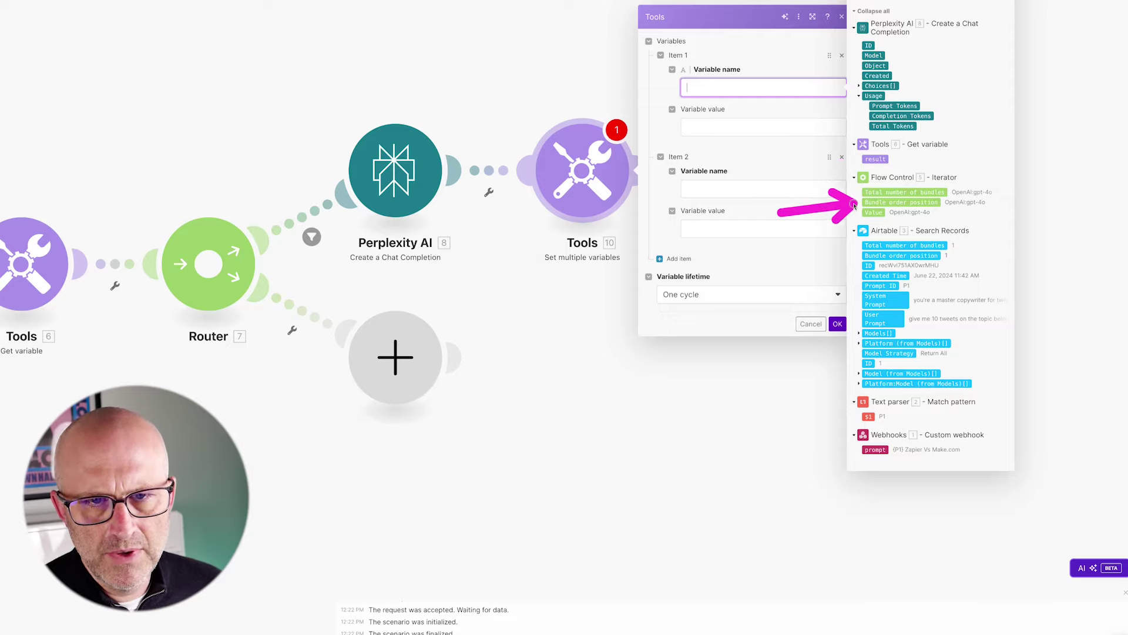
pyautogui.click(885, 203)
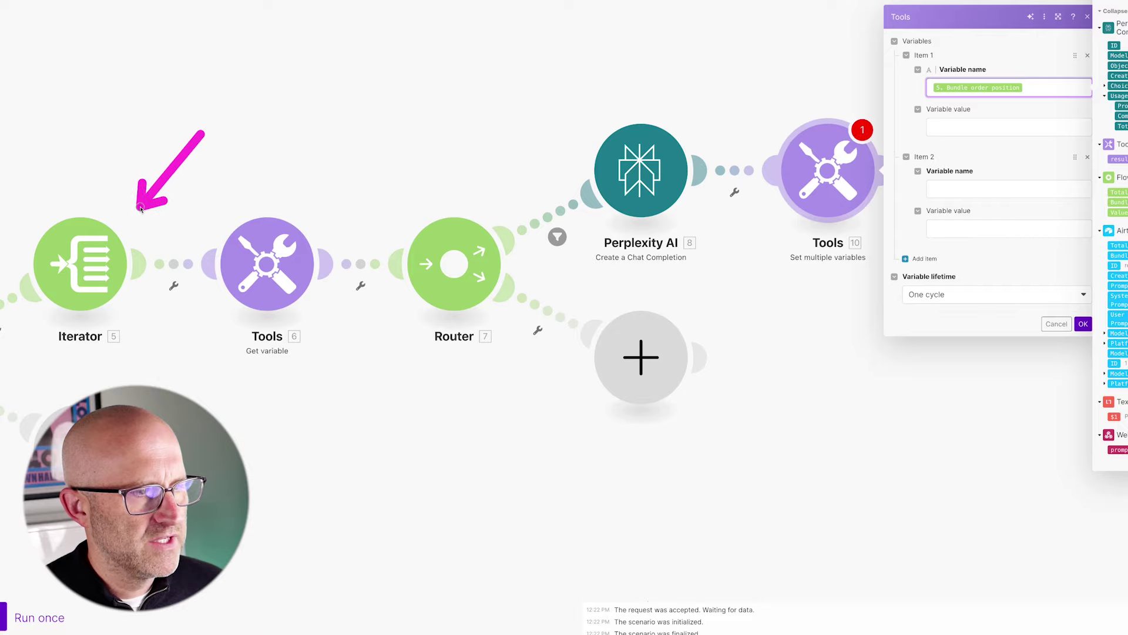
# - Map the Perplexity AI module's Choices Message Content into the first variable's value
pyautogui.press('Tab')
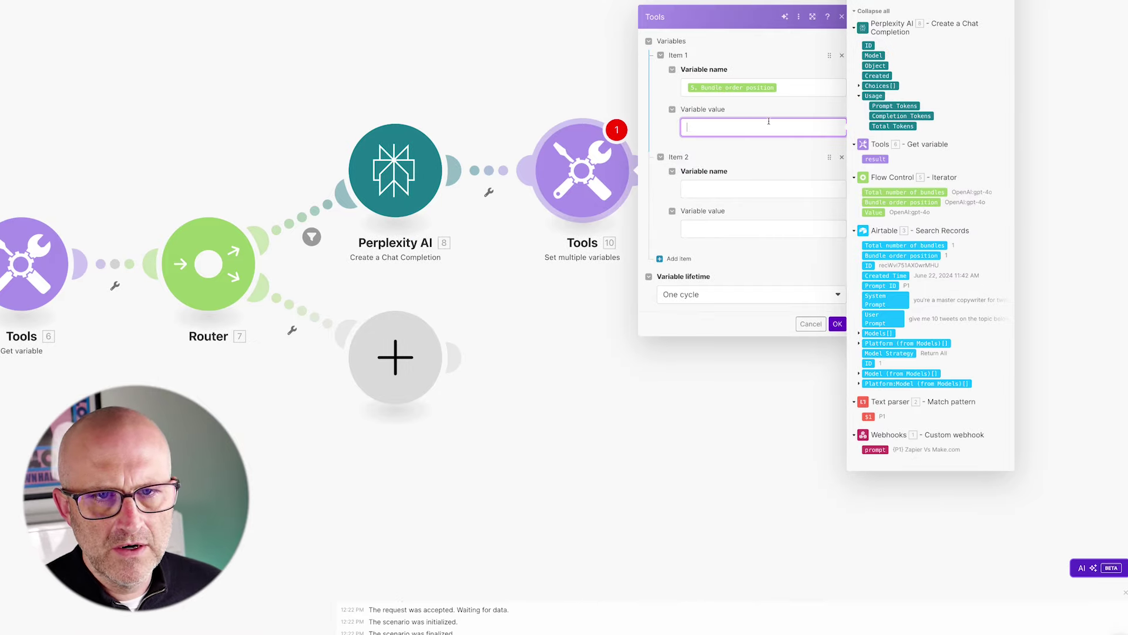
pyautogui.click(859, 86)
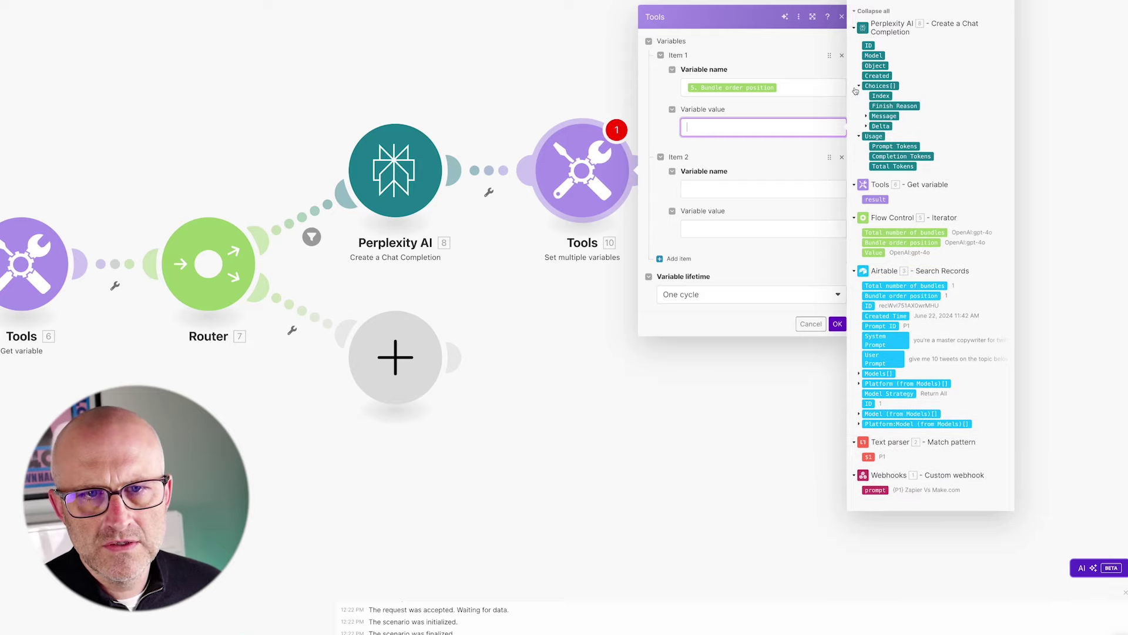
pyautogui.click(866, 115)
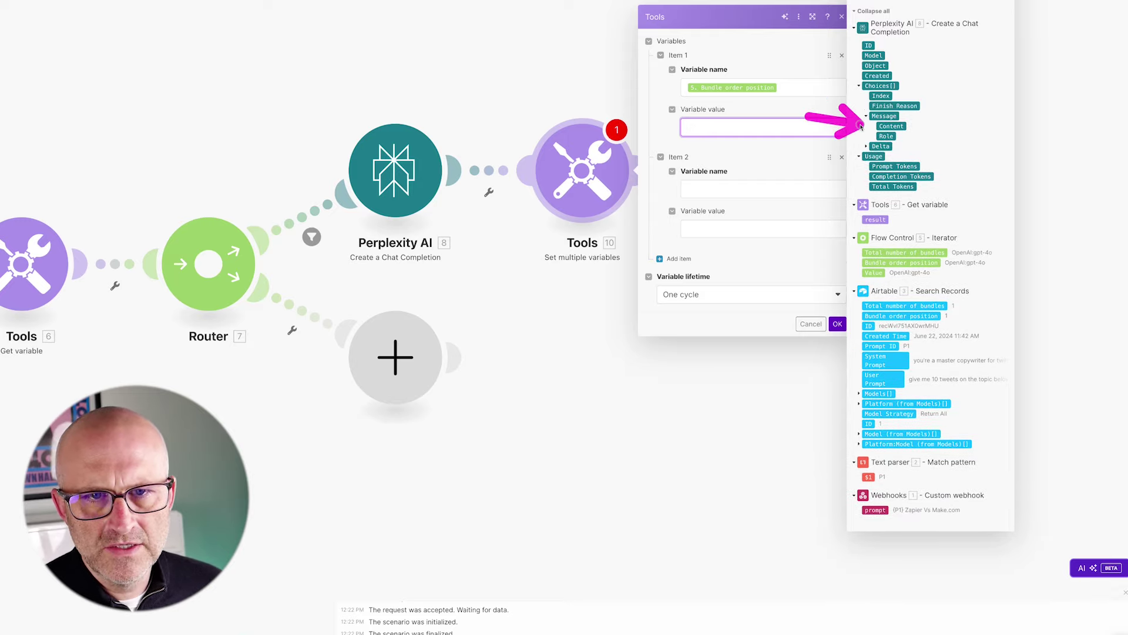
pyautogui.click(889, 127)
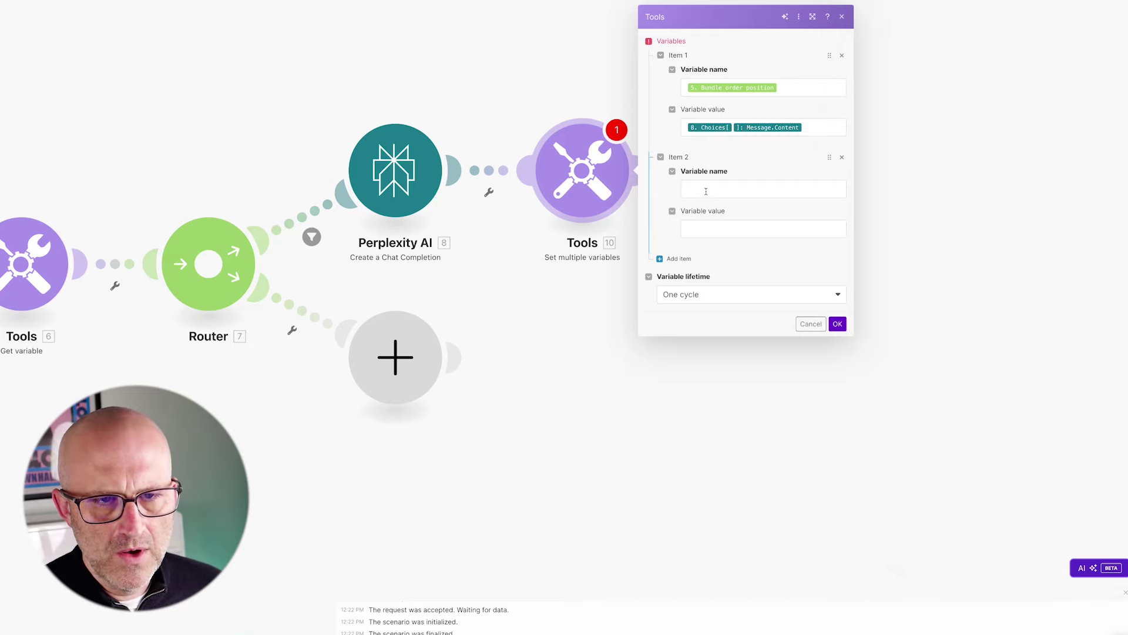
# - Name the second variable result, map Perplexity AI's Choices Message Content as its value, and save the Set multiple variables module
pyautogui.click(699, 190)
pyautogui.write('result')
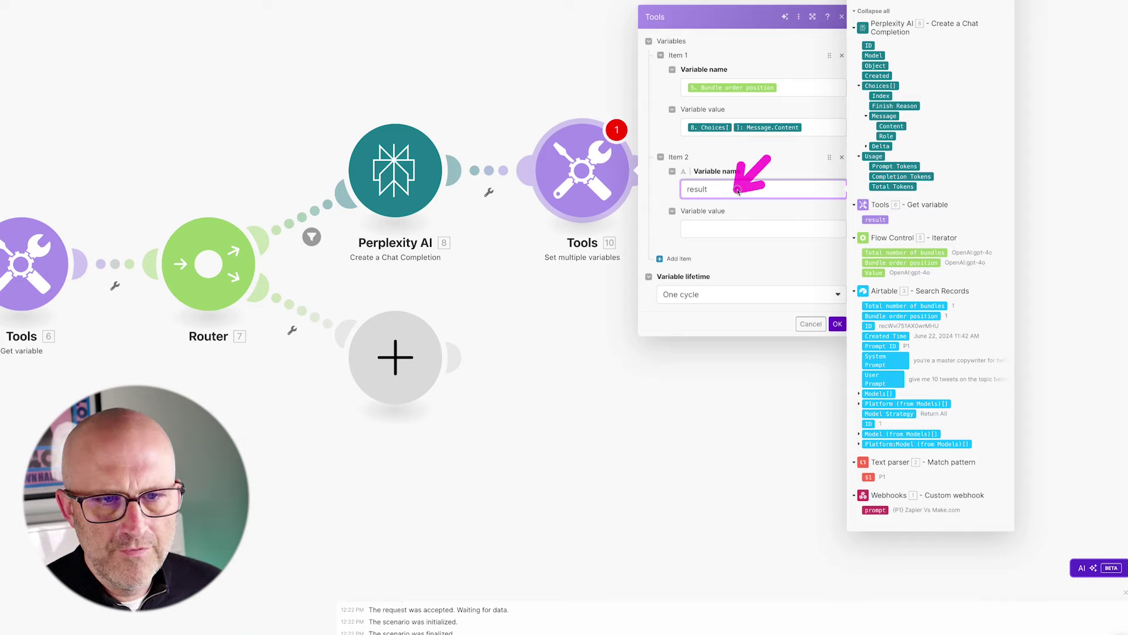
pyautogui.click(711, 228)
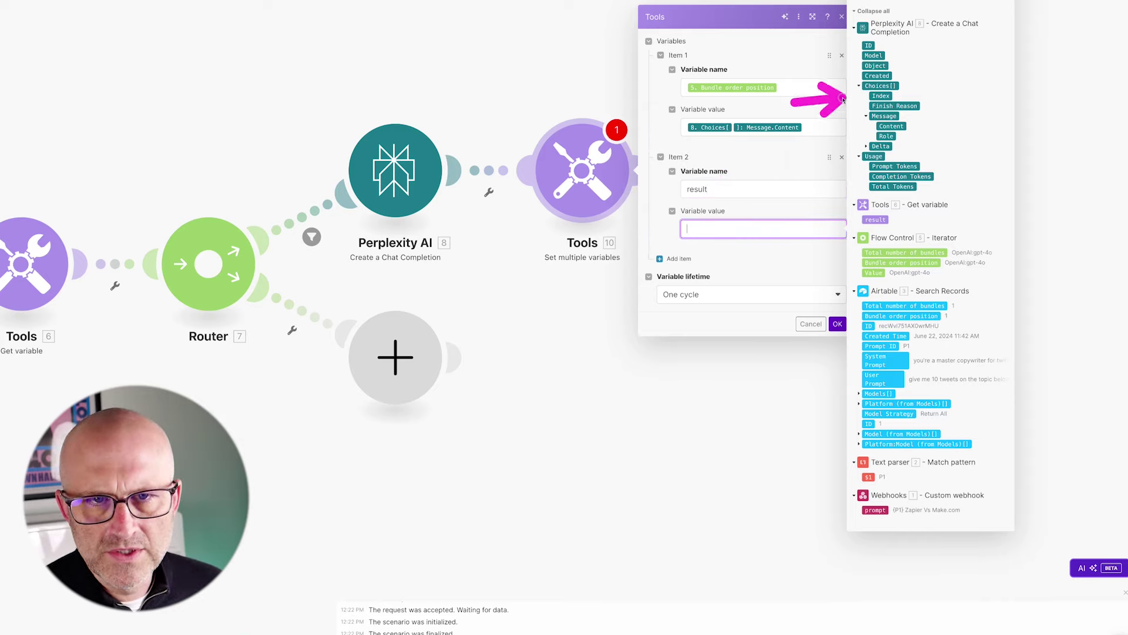
pyautogui.click(891, 126)
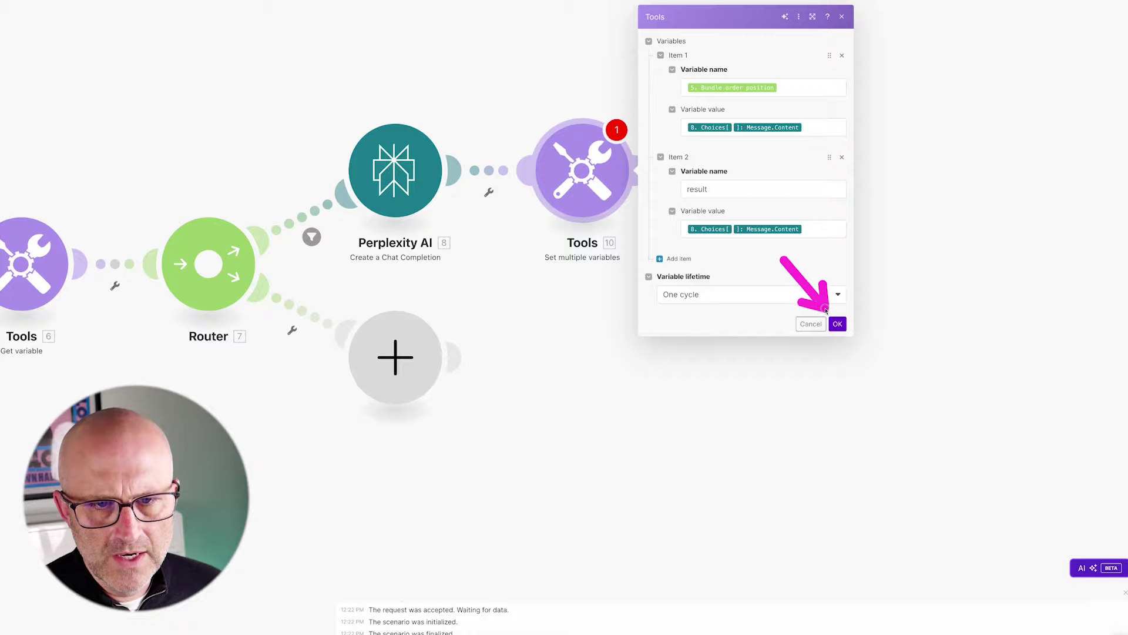
pyautogui.click(837, 323)
# - Add a Resume error handler to the Perplexity AI module
pyautogui.rightClick(402, 175)
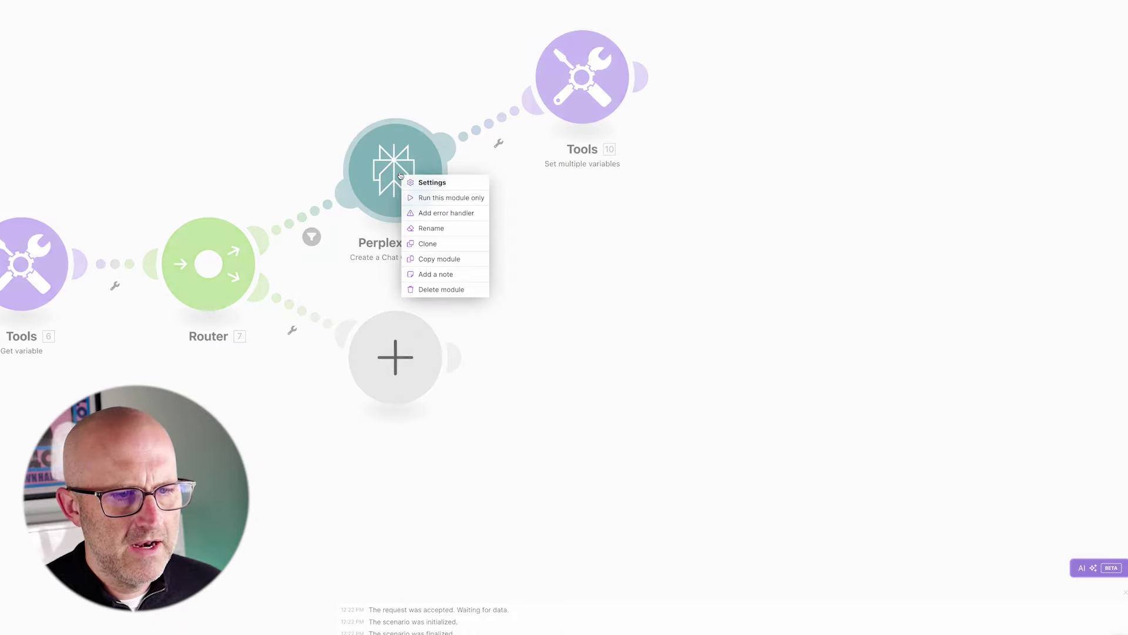
pyautogui.click(434, 213)
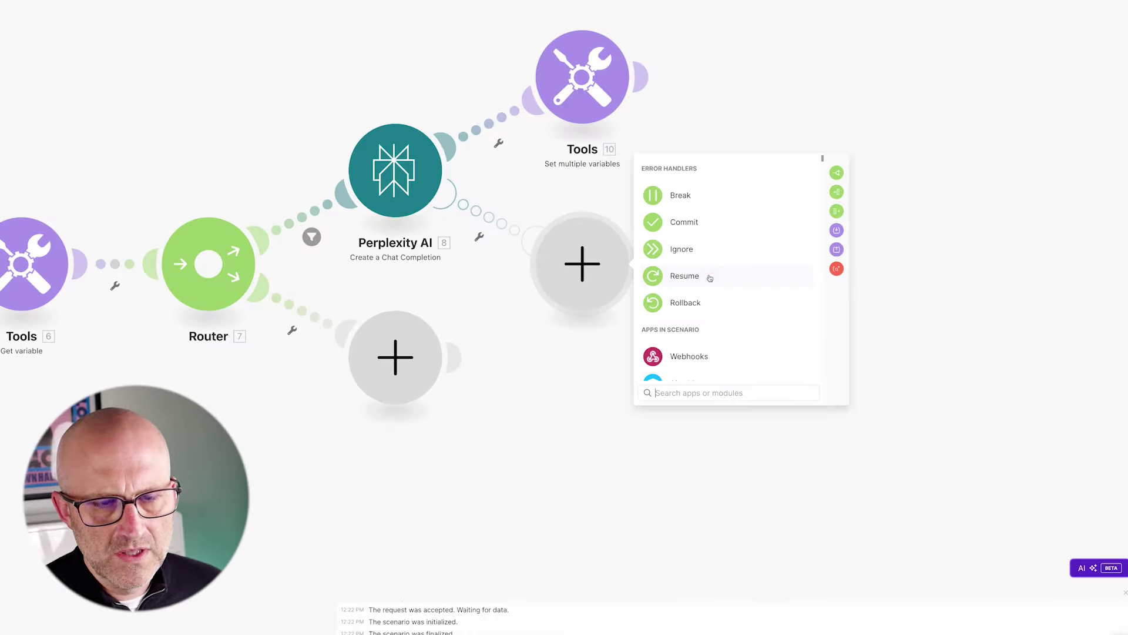
pyautogui.click(690, 278)
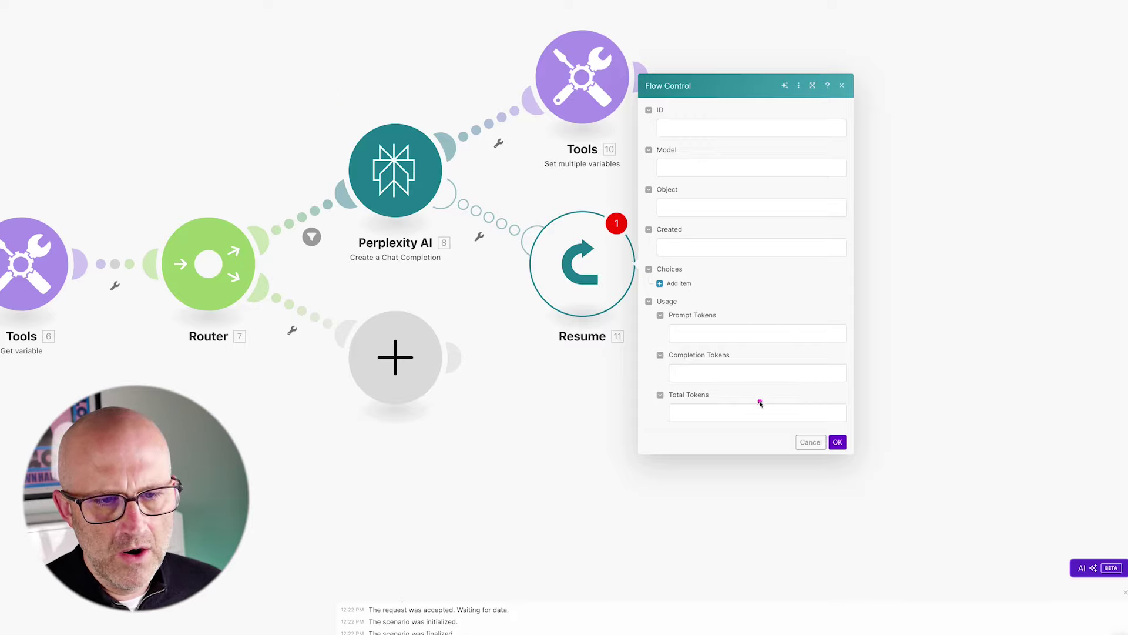
# - Add a Choices item to the Resume handler, set its Message Content to the null keyword, and save the handler
pyautogui.click(678, 284)
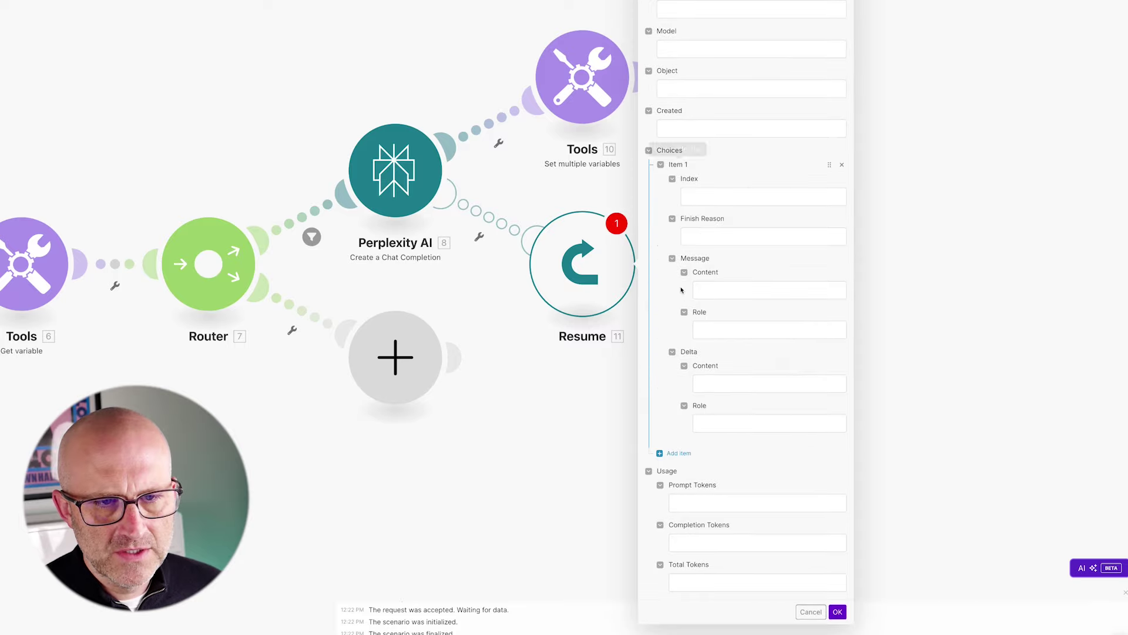
pyautogui.click(715, 288)
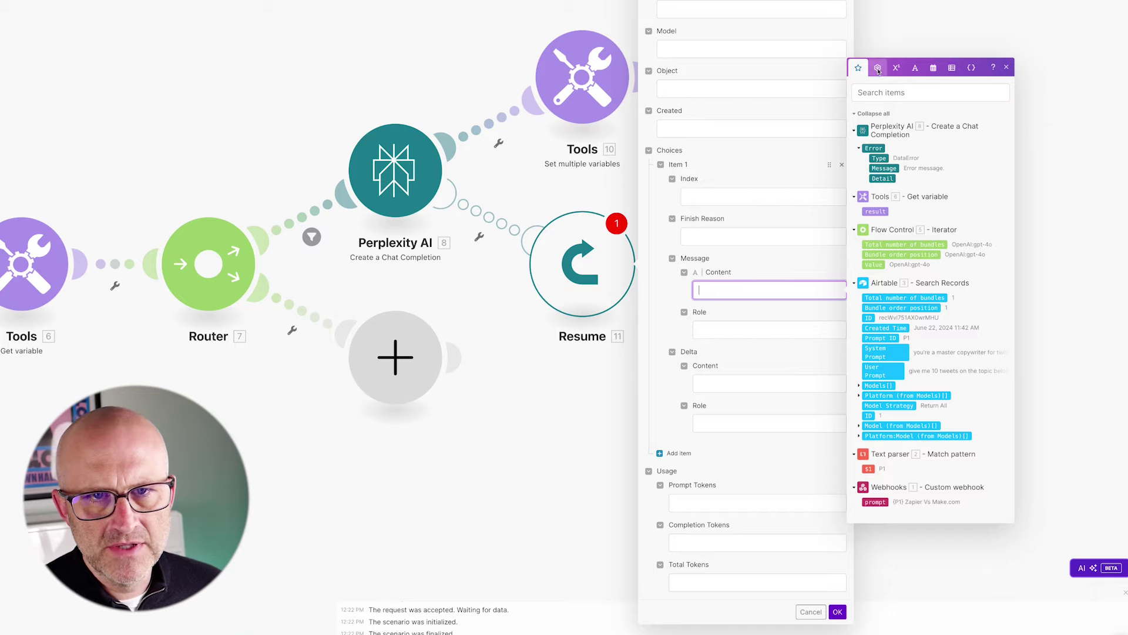
pyautogui.click(878, 67)
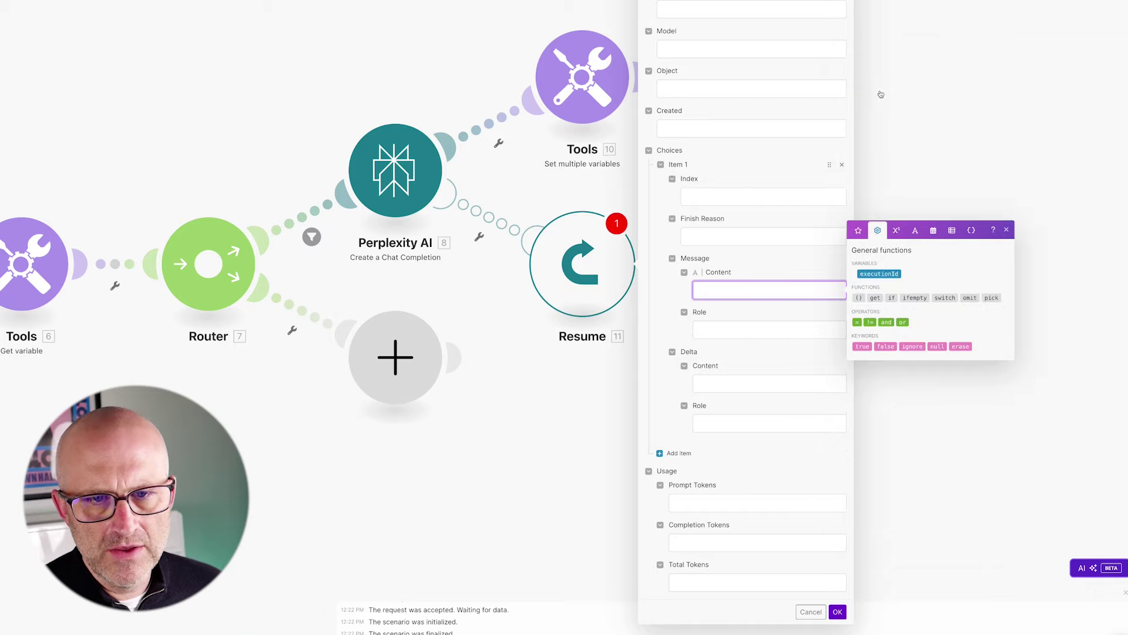
pyautogui.click(938, 346)
pyautogui.click(837, 611)
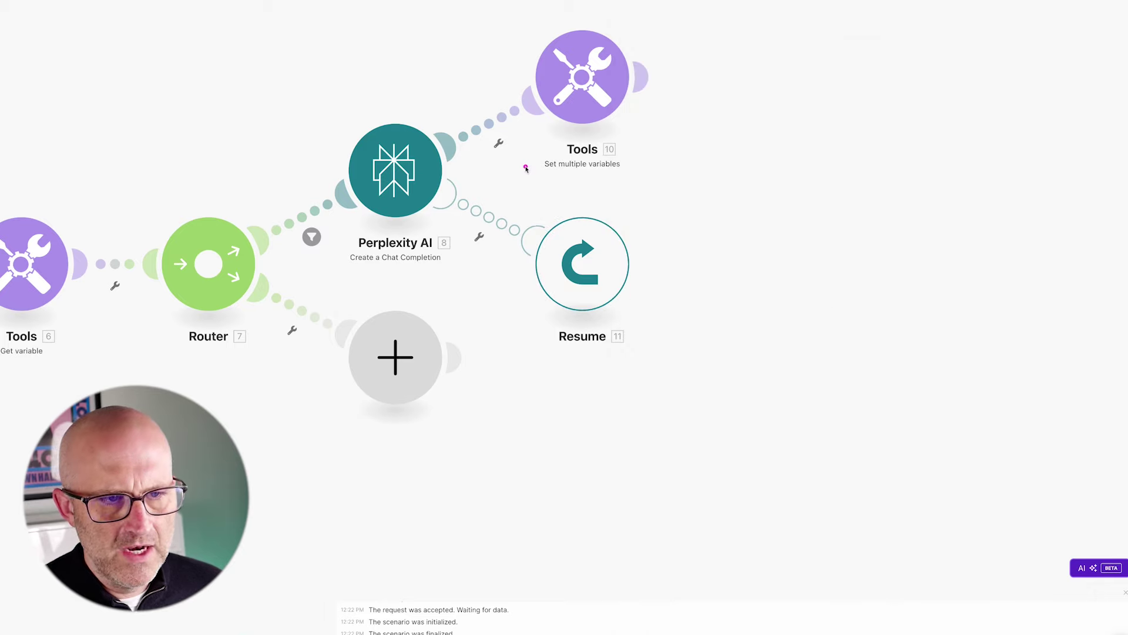
# - Filter the route to the Resume handler on Perplexity AI's Error Message, Does not contain (case insensitive) 200, and save the filter
pyautogui.click(488, 218)
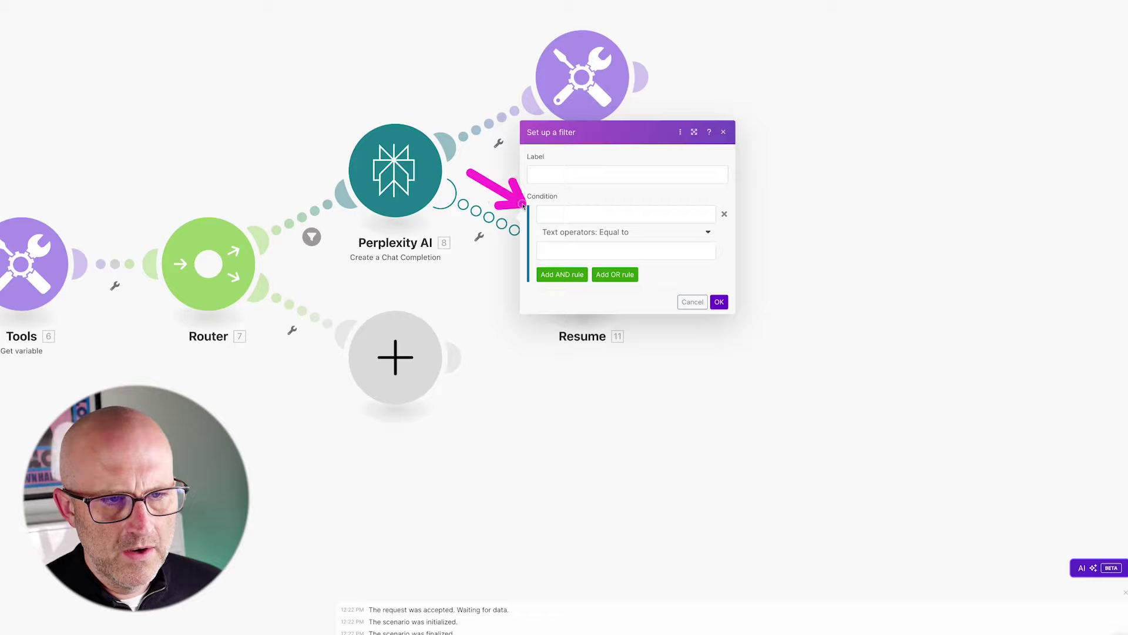
pyautogui.click(571, 215)
pyautogui.click(753, 92)
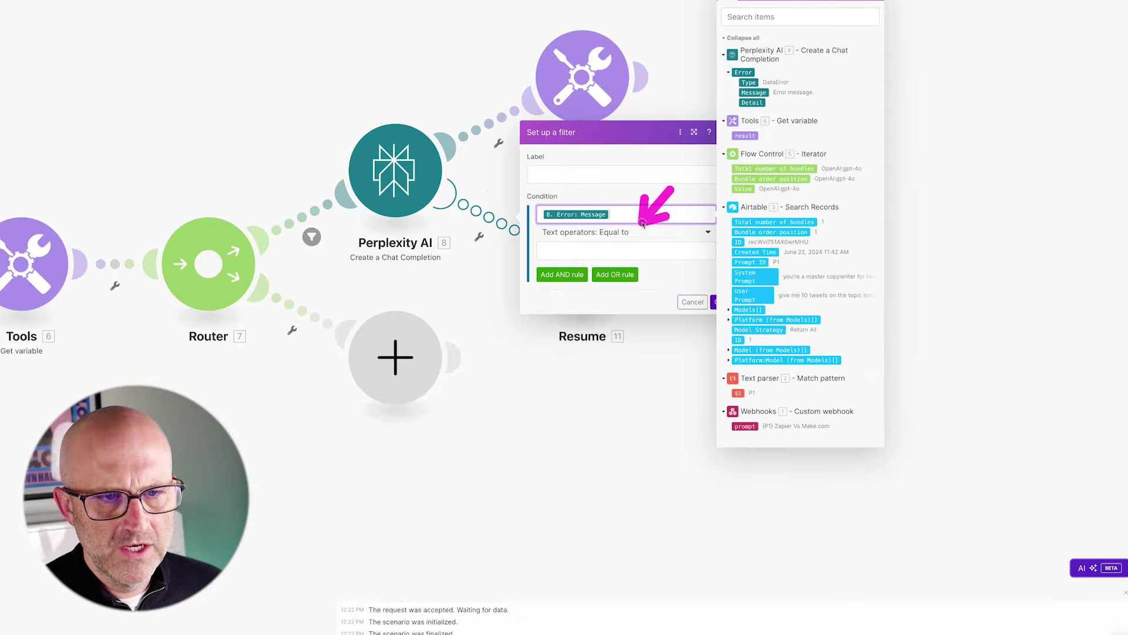
pyautogui.click(626, 233)
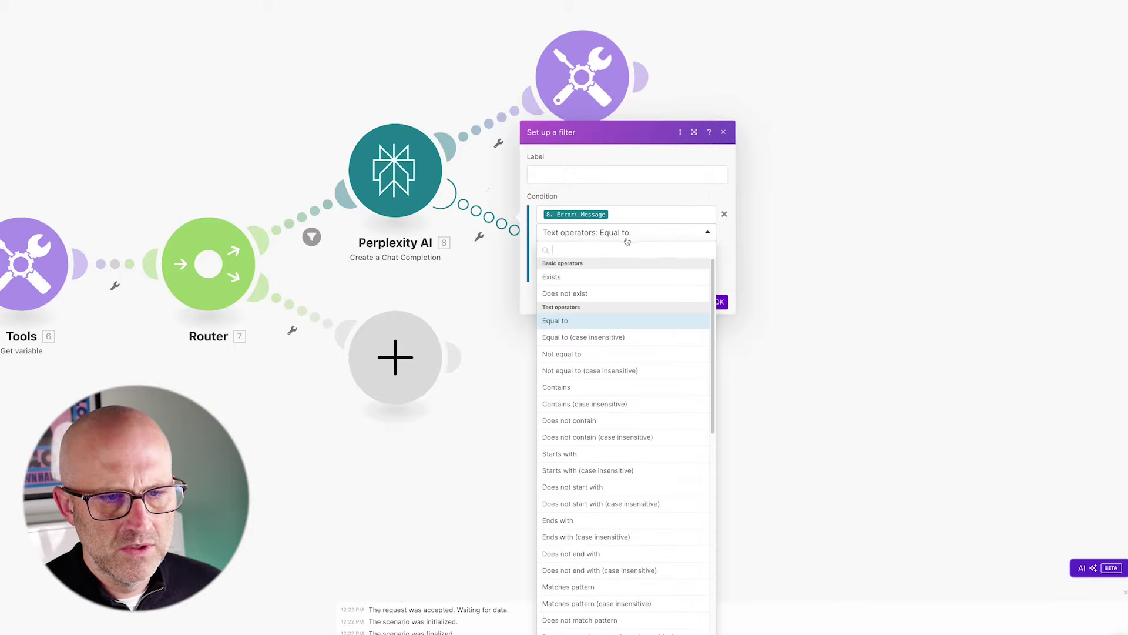
pyautogui.click(575, 434)
pyautogui.click(561, 246)
pyautogui.write('200')
pyautogui.click(485, 183)
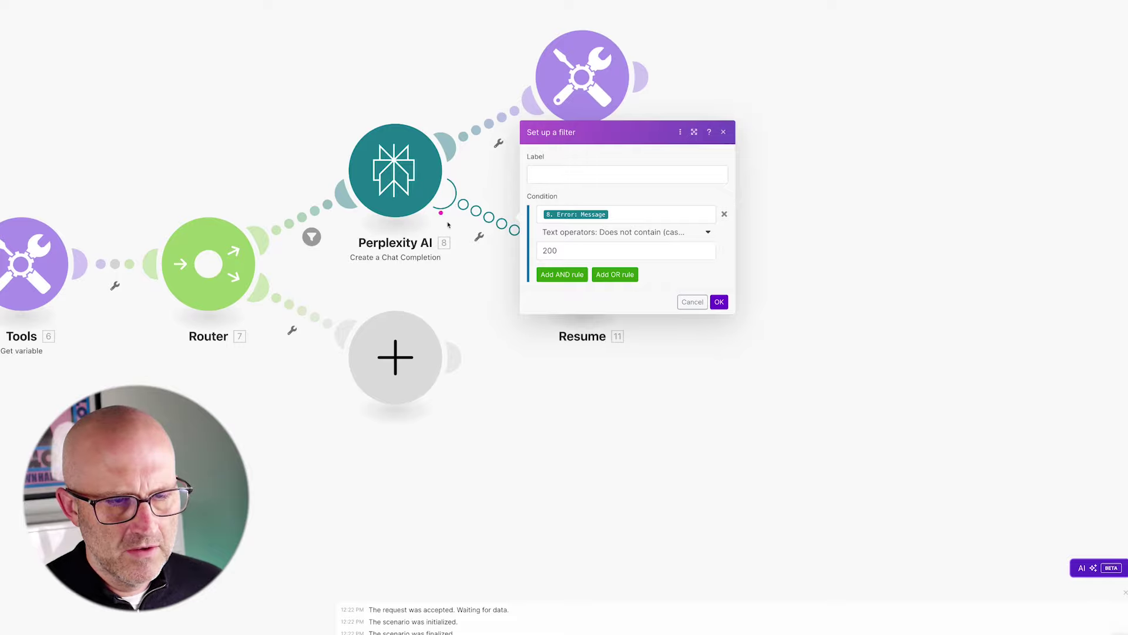
pyautogui.moveTo(526, 408); pyautogui.dragTo(477, 265)
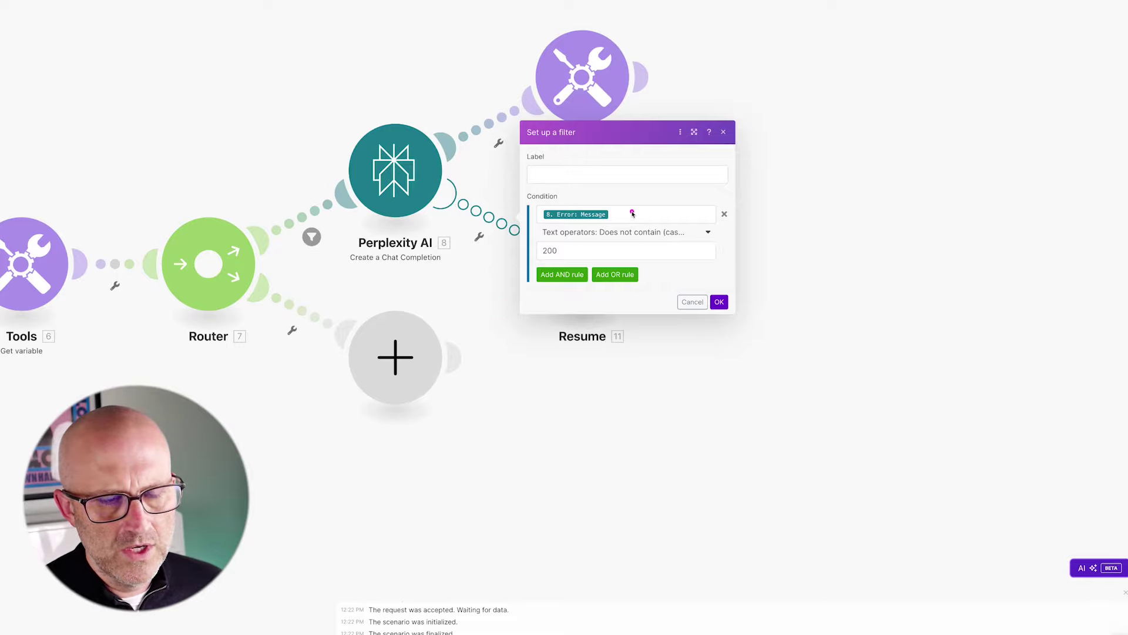
pyautogui.moveTo(613, 183); pyautogui.dragTo(565, 236)
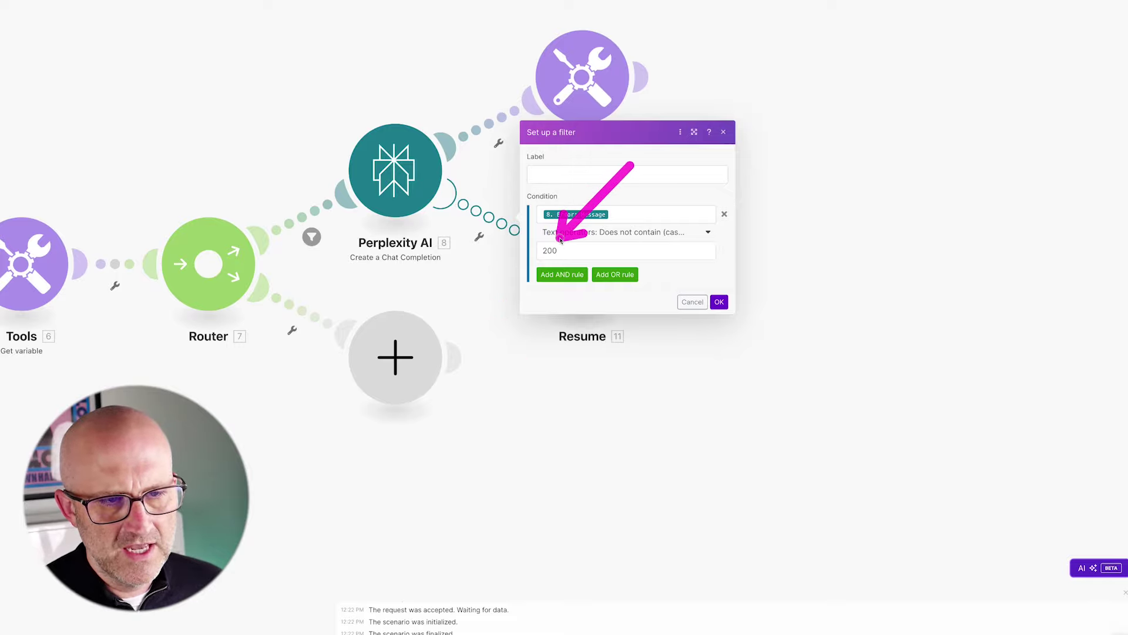
pyautogui.moveTo(754, 212); pyautogui.dragTo(720, 275)
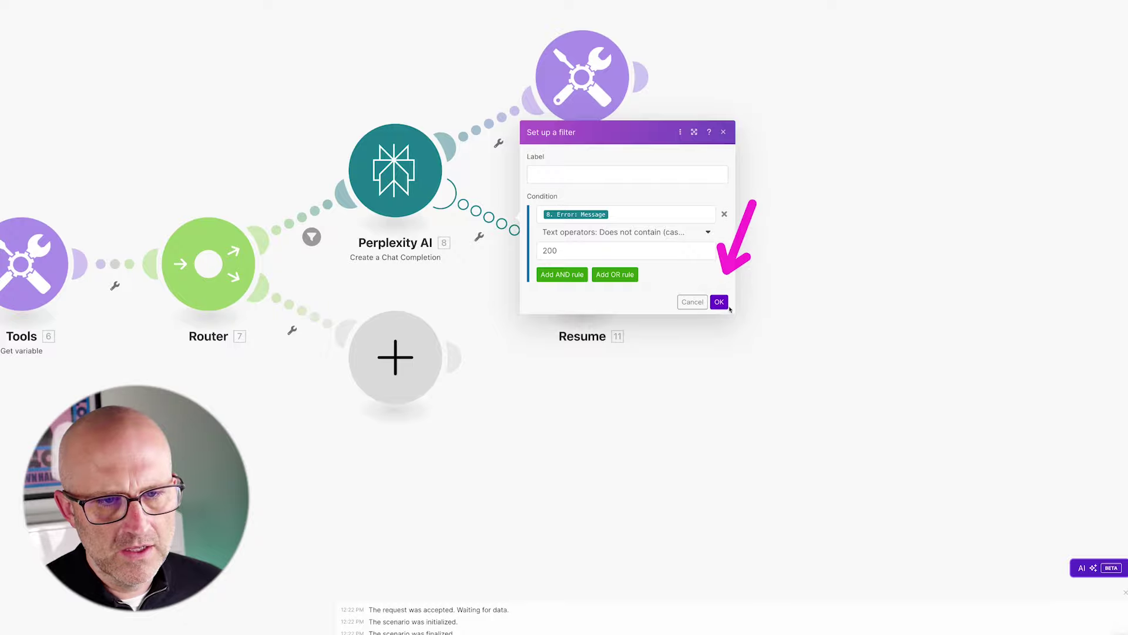
pyautogui.click(719, 301)
pyautogui.moveTo(740, 91)
pyautogui.mouseDown()
pyautogui.moveTo(630, 71)
pyautogui.moveTo(443, 210)
pyautogui.moveTo(639, 241)
pyautogui.moveTo(436, 151)
pyautogui.mouseUp()
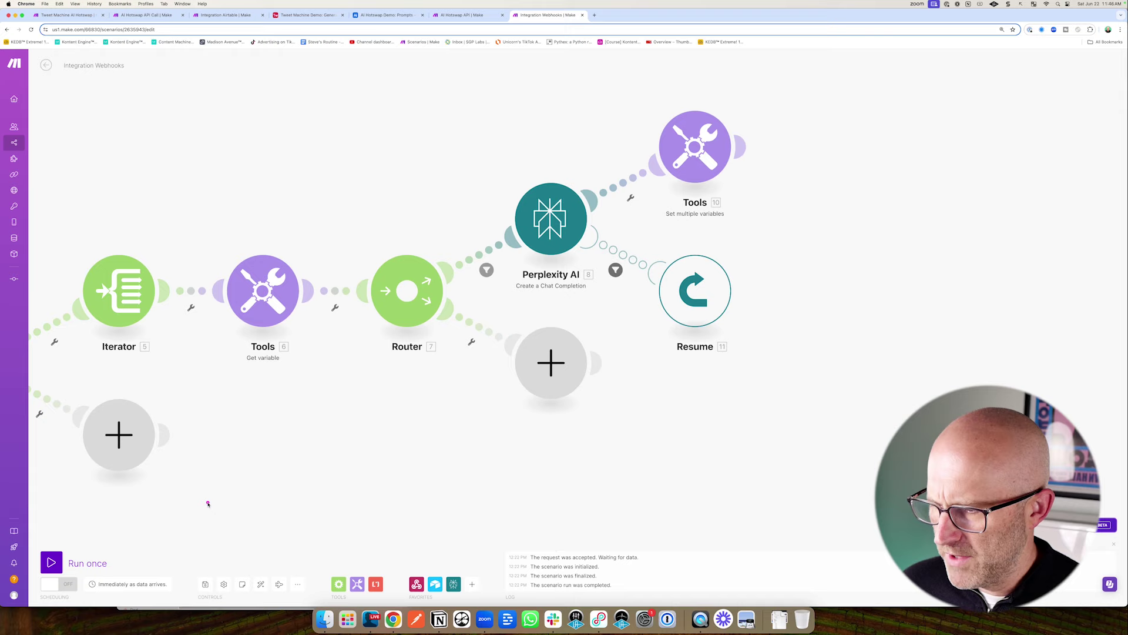
pyautogui.moveTo(208, 503); pyautogui.dragTo(206, 558)
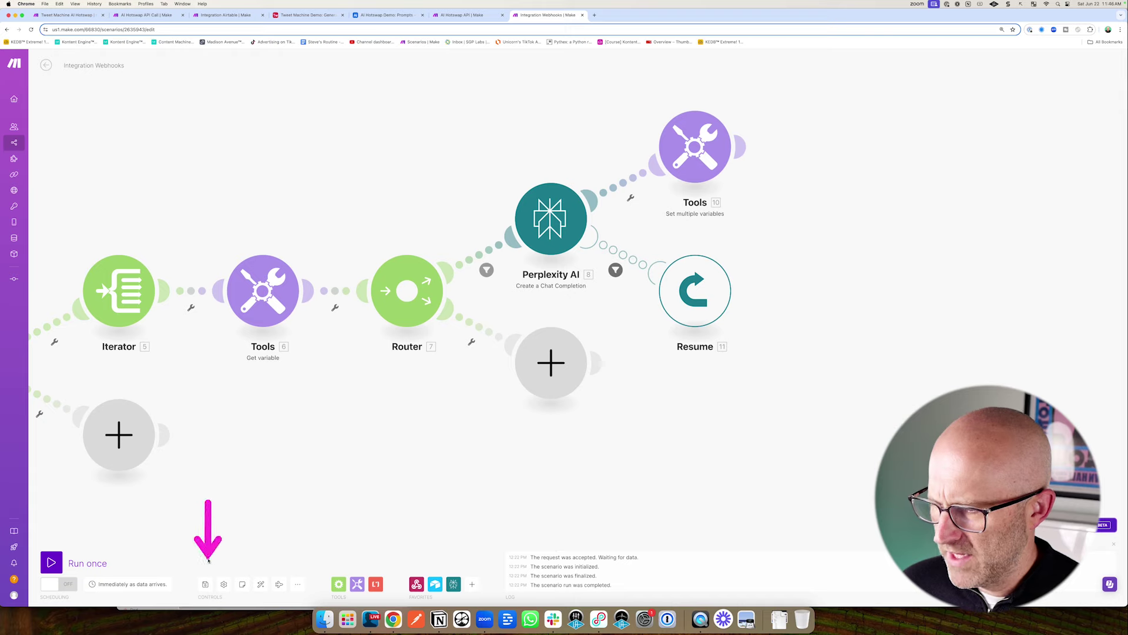
pyautogui.moveTo(681, 468); pyautogui.dragTo(596, 407)
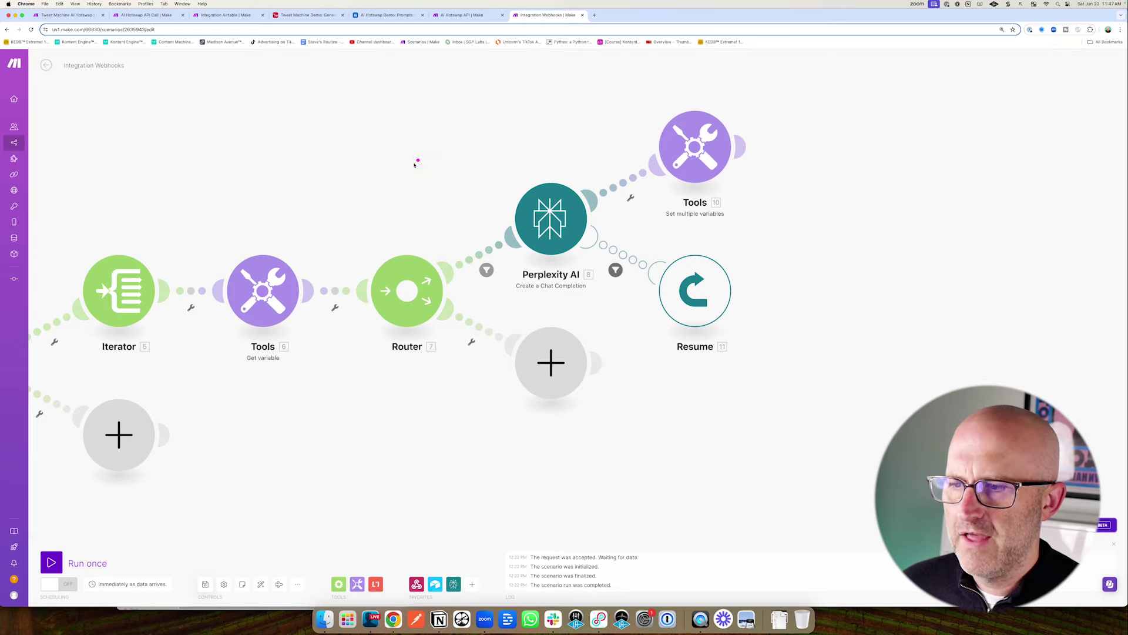
pyautogui.moveTo(390, 152)
pyautogui.mouseDown()
pyautogui.moveTo(390, 196)
pyautogui.moveTo(466, 189)
pyautogui.moveTo(470, 232)
pyautogui.mouseUp()
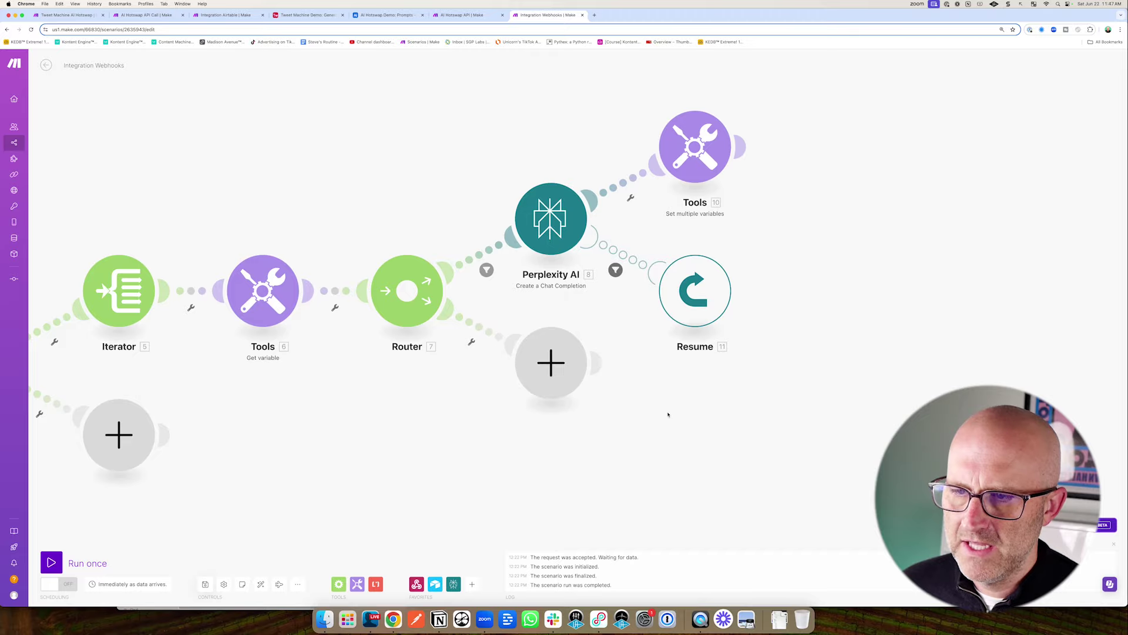
# - Add an Anthropic Claude Create a Message module to the Router's empty second route
pyautogui.click(559, 360)
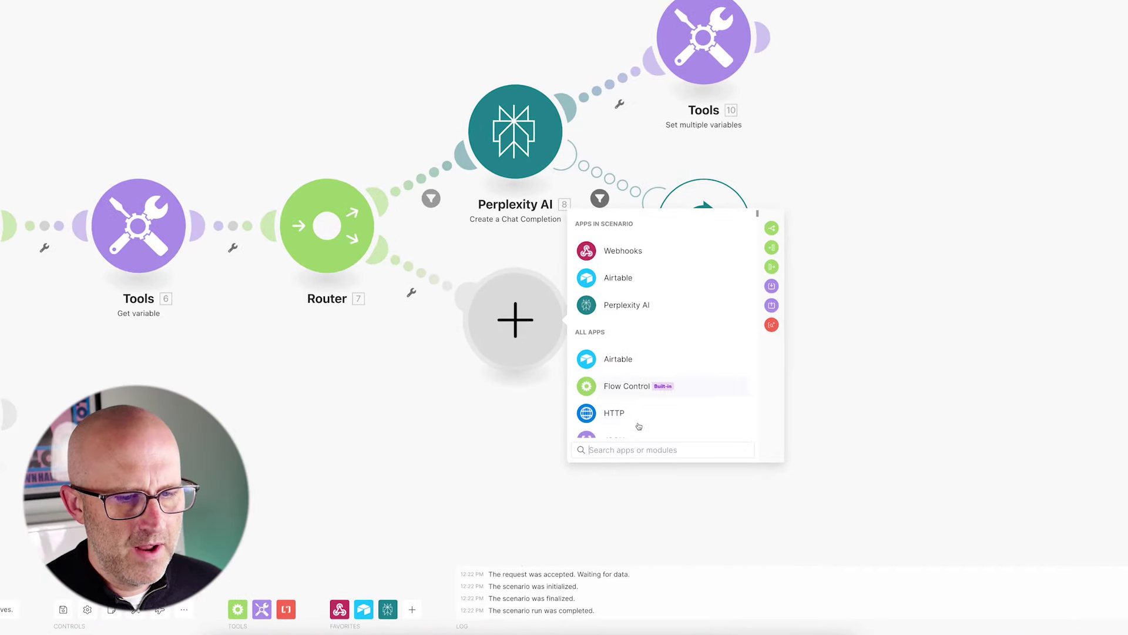
pyautogui.click(621, 450)
pyautogui.write('Clau')
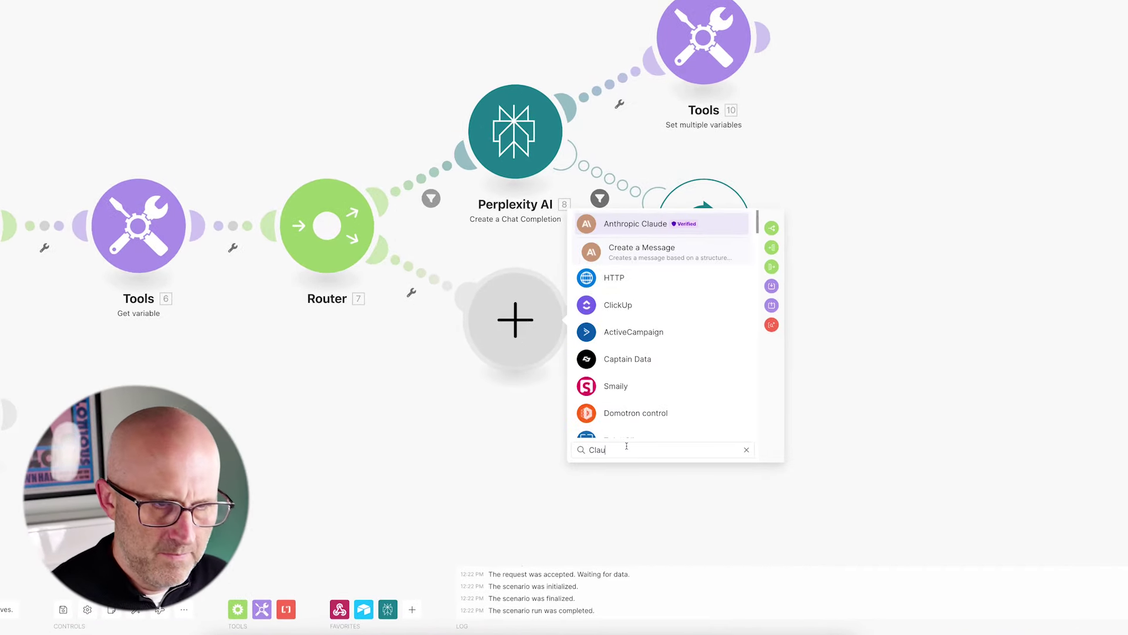
pyautogui.click(647, 252)
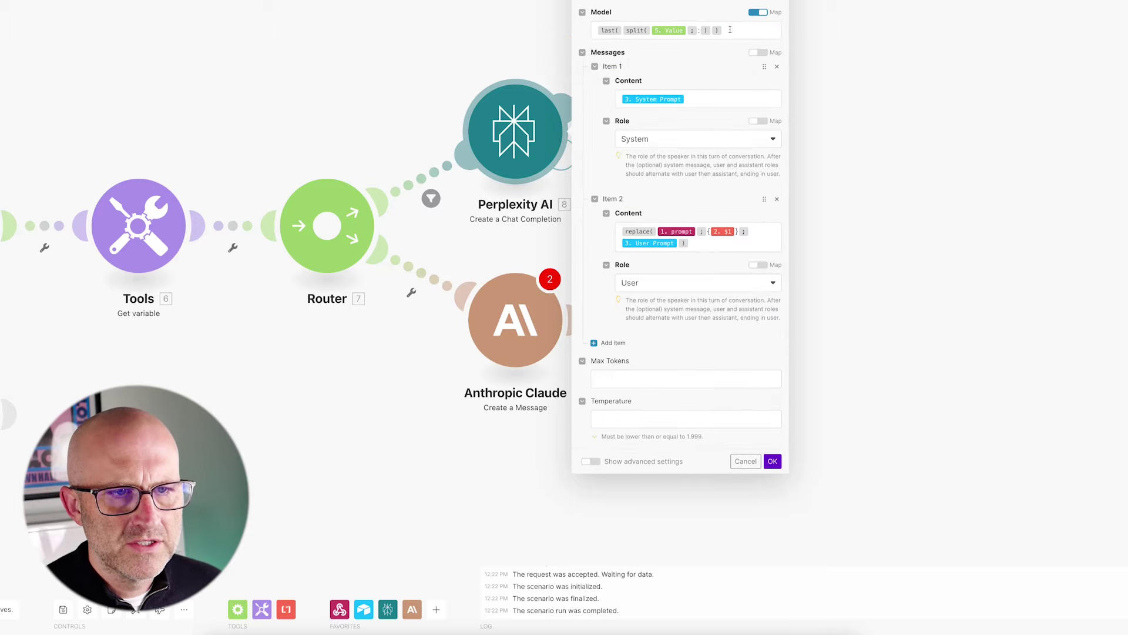
# - Copy Perplexity AI's model formula last(split(5. Value; :)) into the Claude module's mapped Model field and set Max Tokens to 4096
pyautogui.moveTo(729, 30); pyautogui.dragTo(658, 28)
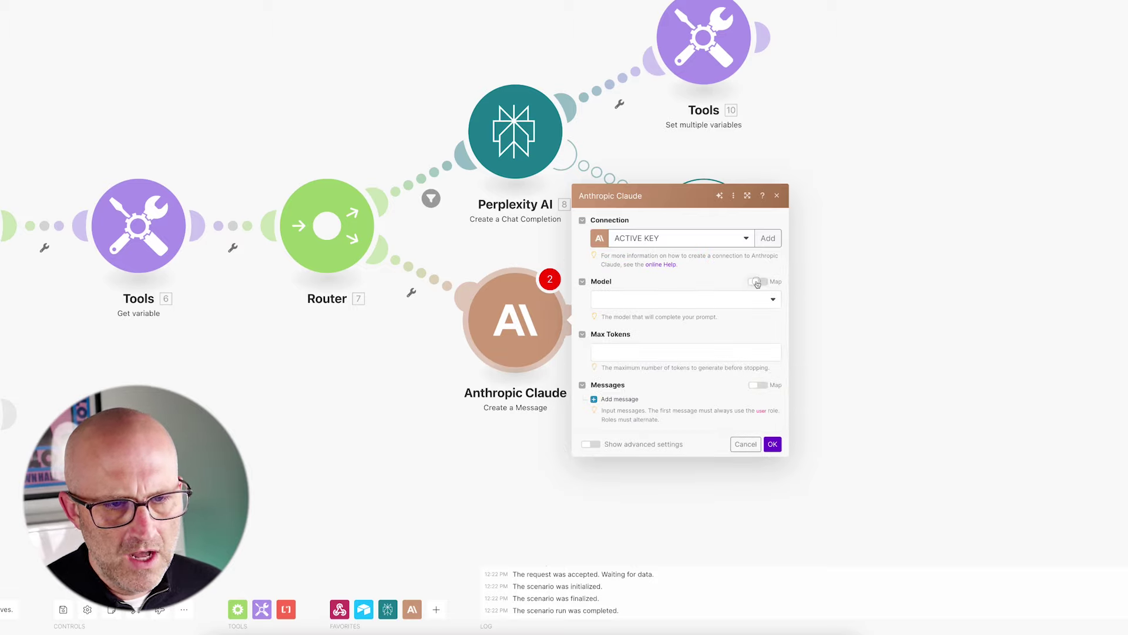
pyautogui.click(604, 301)
pyautogui.write('last( split( 5. Value ; : ) )')
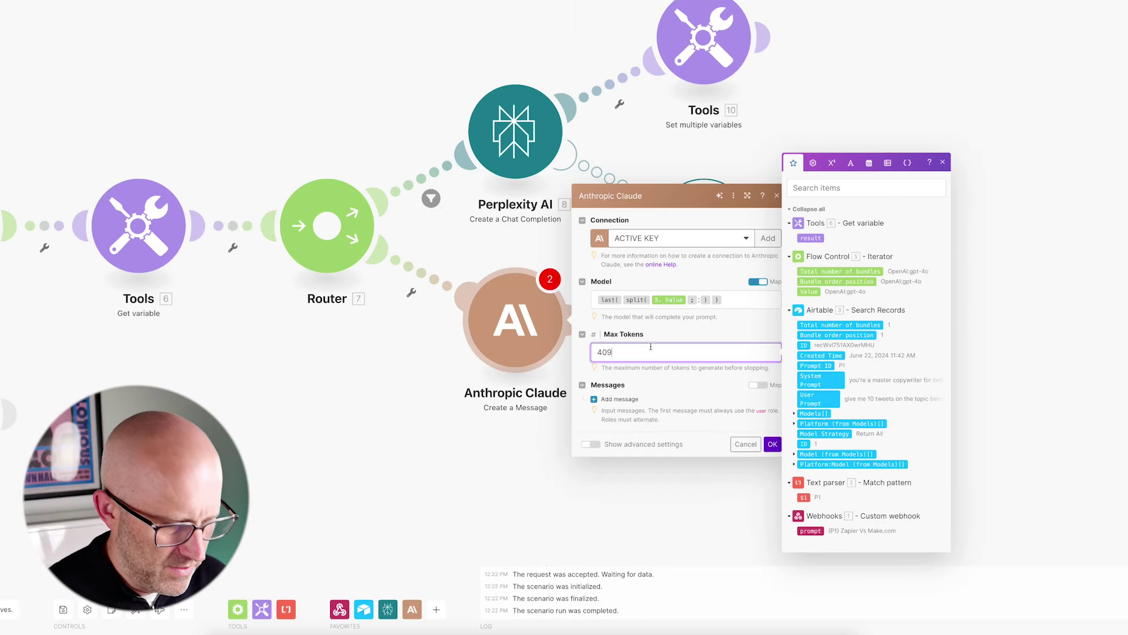
# - Add a User message with Text content to the Claude module, enter the placeholder text temp, and save the module
pyautogui.click(620, 399)
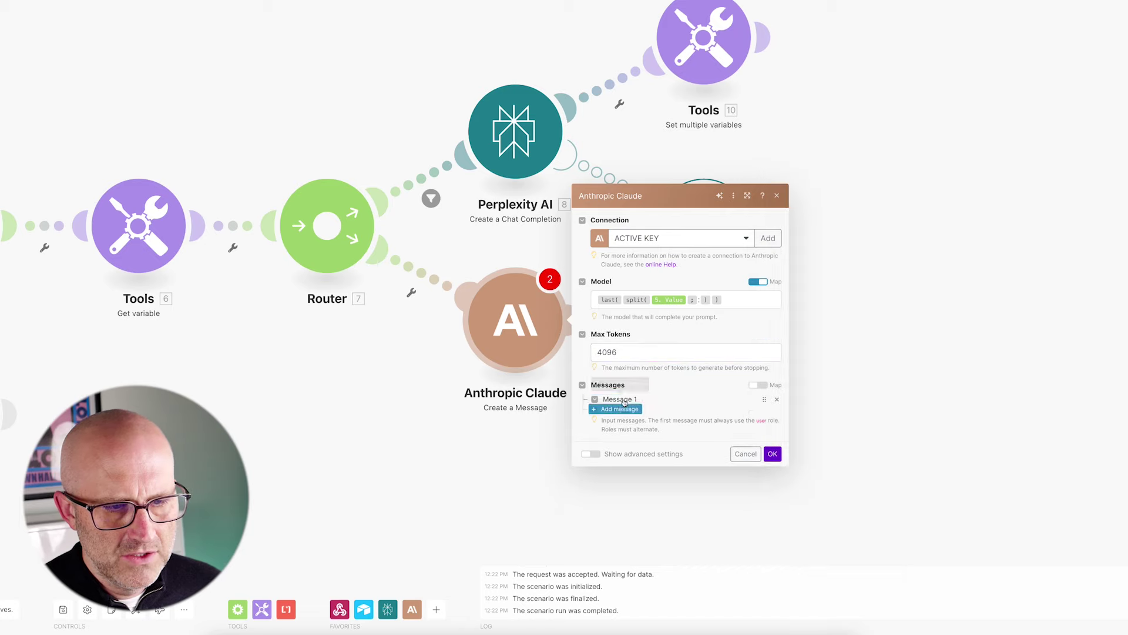
pyautogui.click(653, 400)
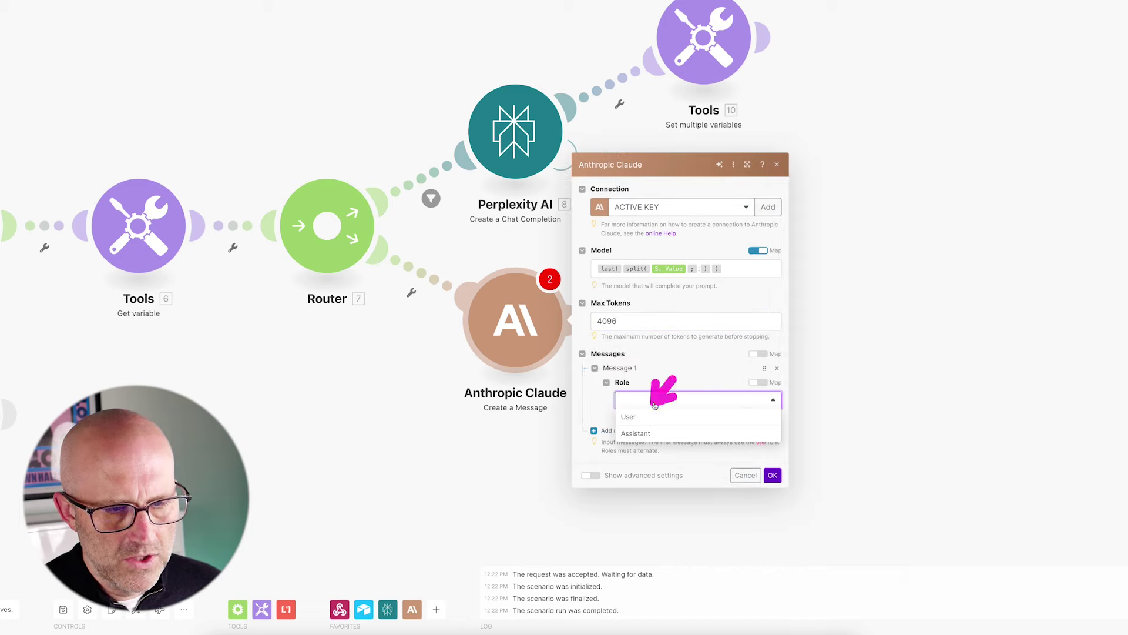
pyautogui.click(649, 417)
pyautogui.click(643, 421)
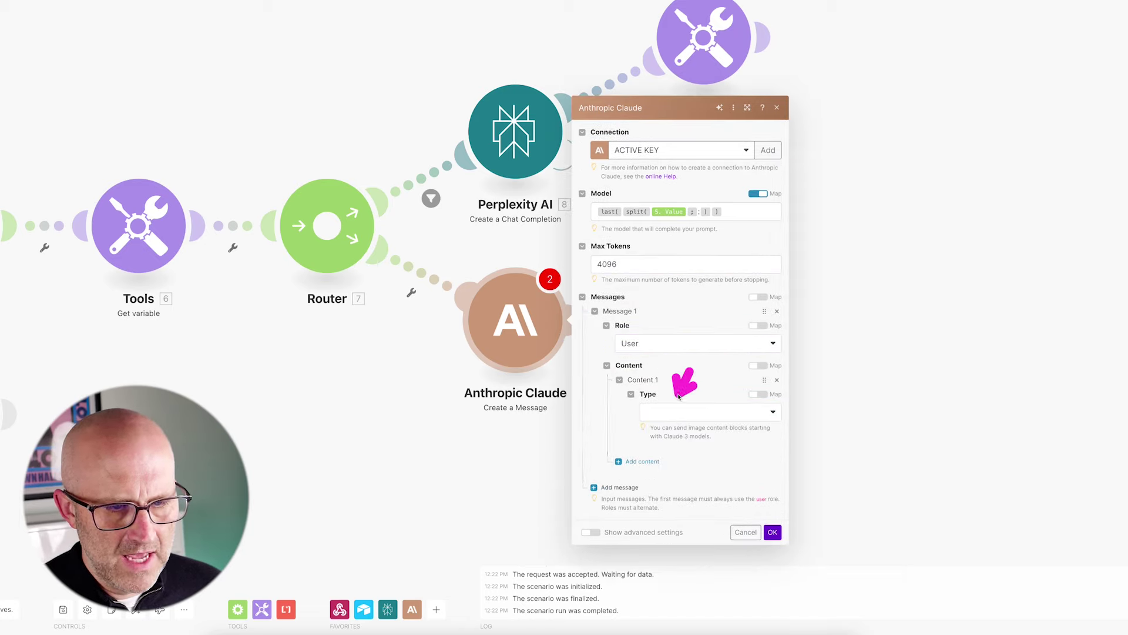
pyautogui.click(676, 412)
pyautogui.click(669, 430)
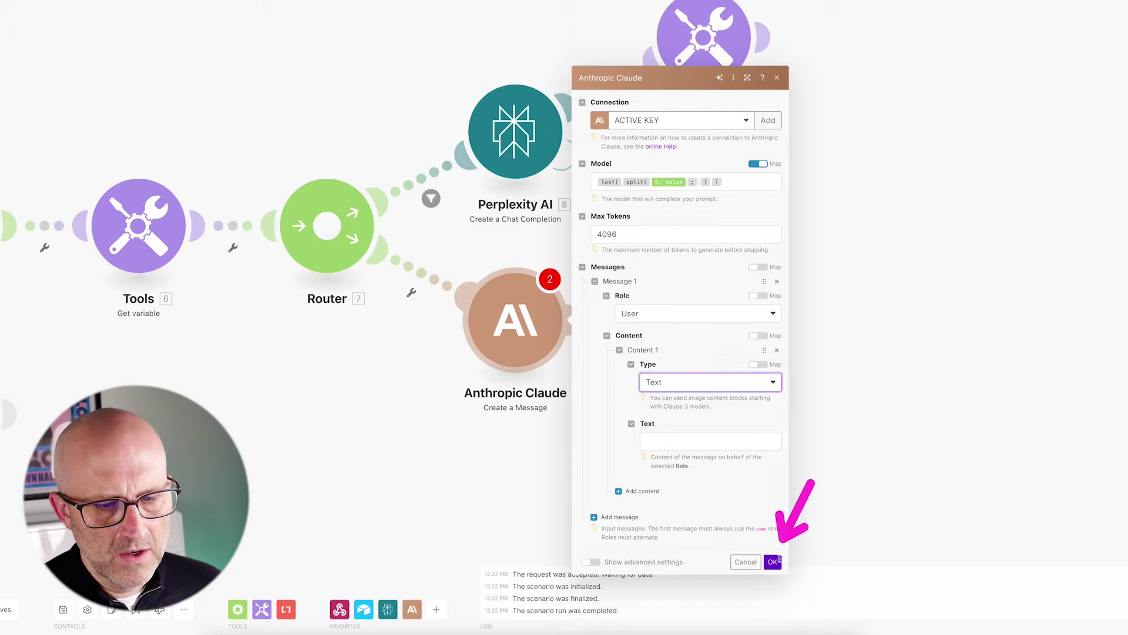
pyautogui.click(658, 442)
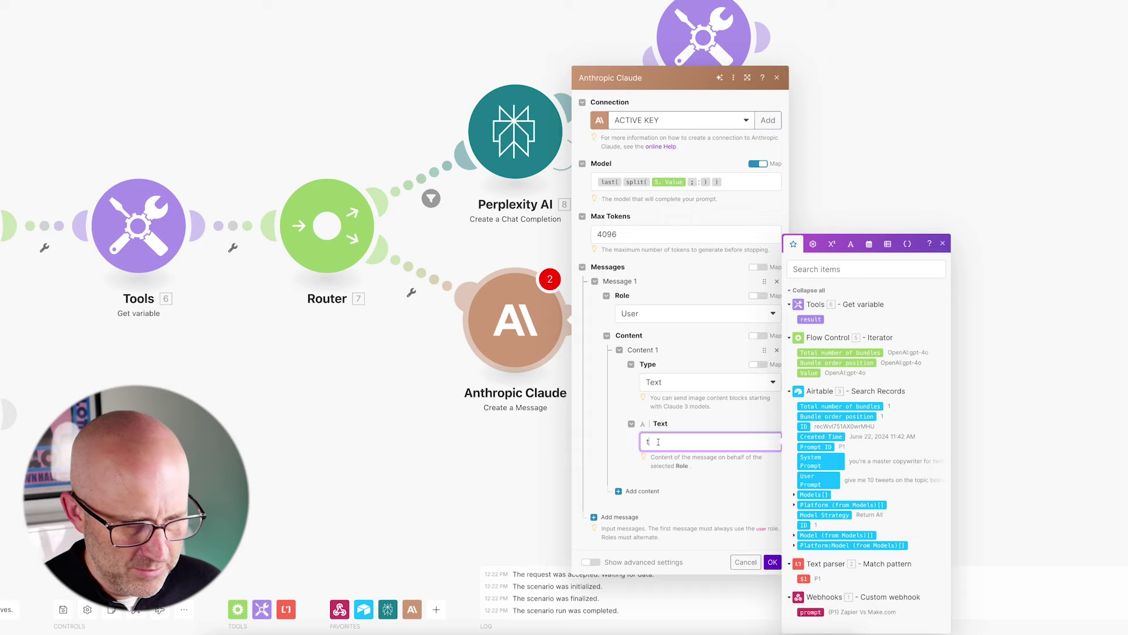
pyautogui.write('test')
pyautogui.click(771, 561)
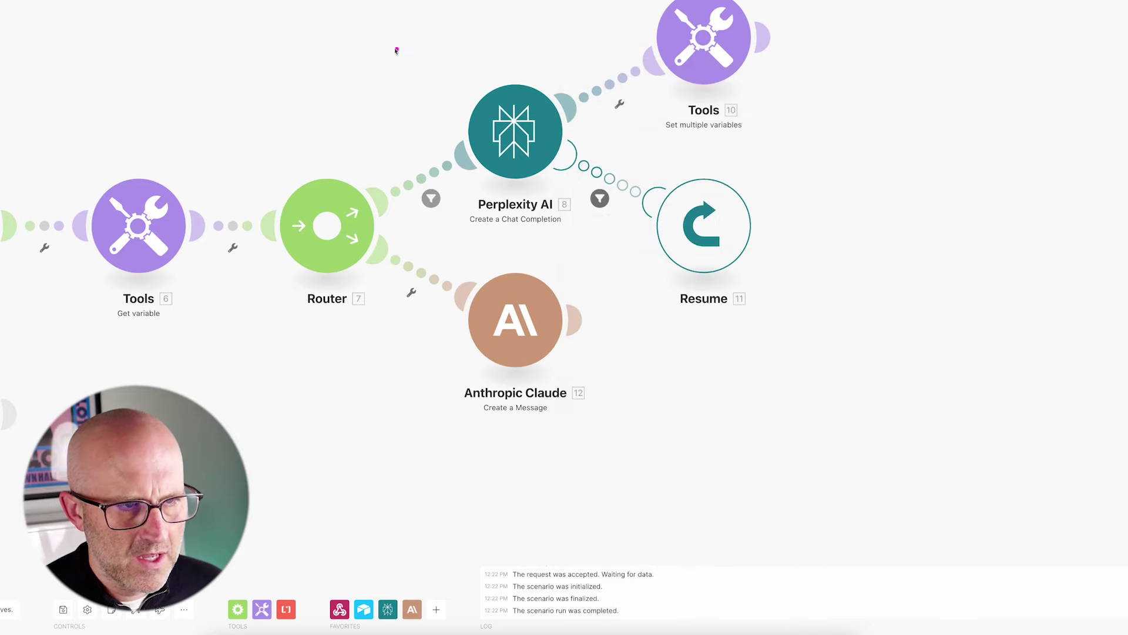
# - Replace the Claude message's placeholder text with Perplexity AI's user content formula replace(1. prompt; {2. $1}; 3. User Prompt)
pyautogui.click(536, 130)
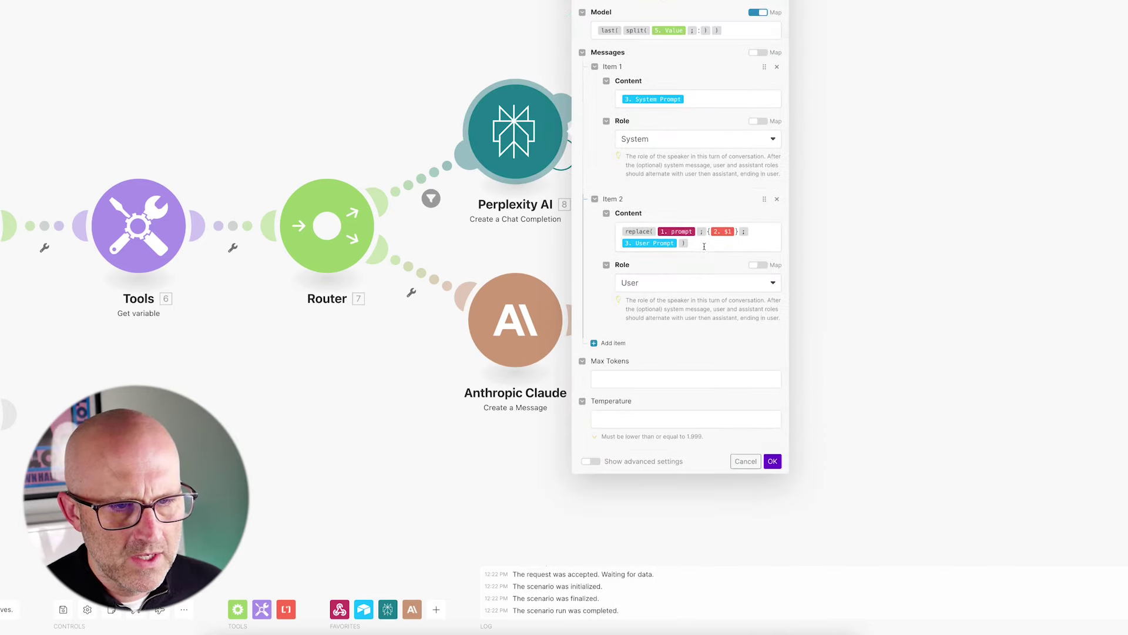
pyautogui.moveTo(704, 247); pyautogui.dragTo(647, 233)
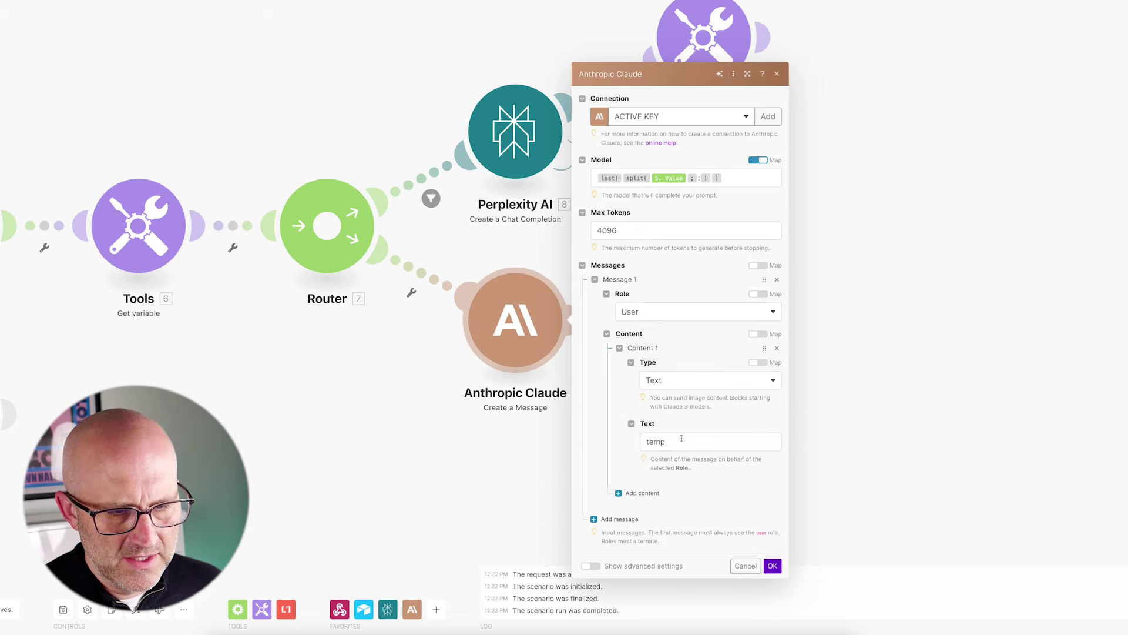
pyautogui.moveTo(682, 437); pyautogui.dragTo(633, 439)
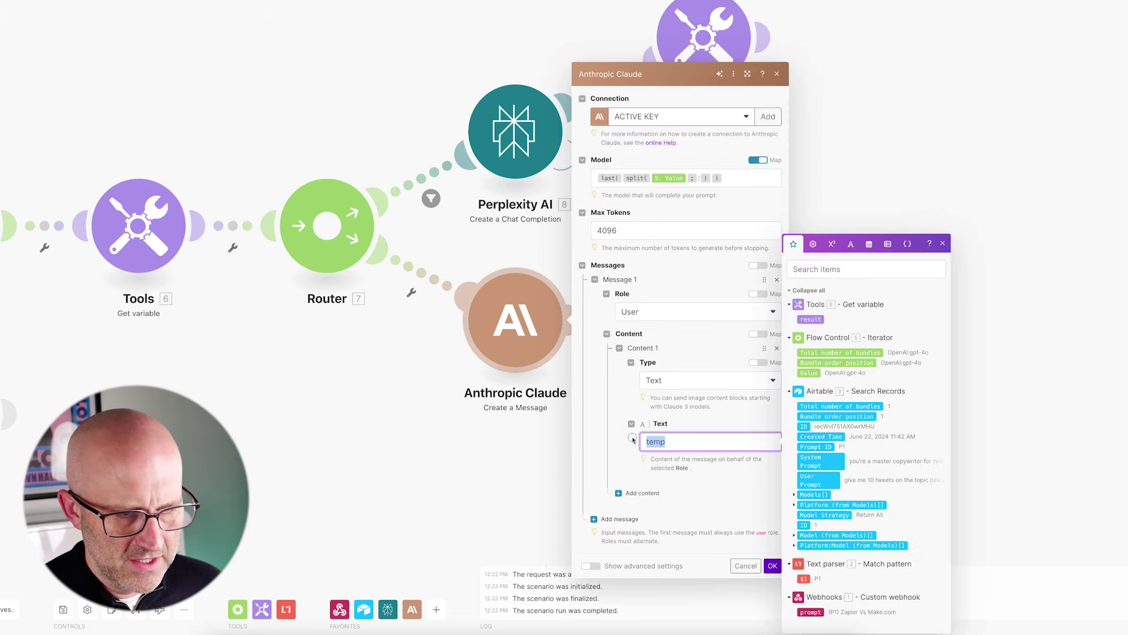
pyautogui.write('replace( 1. prompt ; {2. $1} ; 3. User Prompt )')
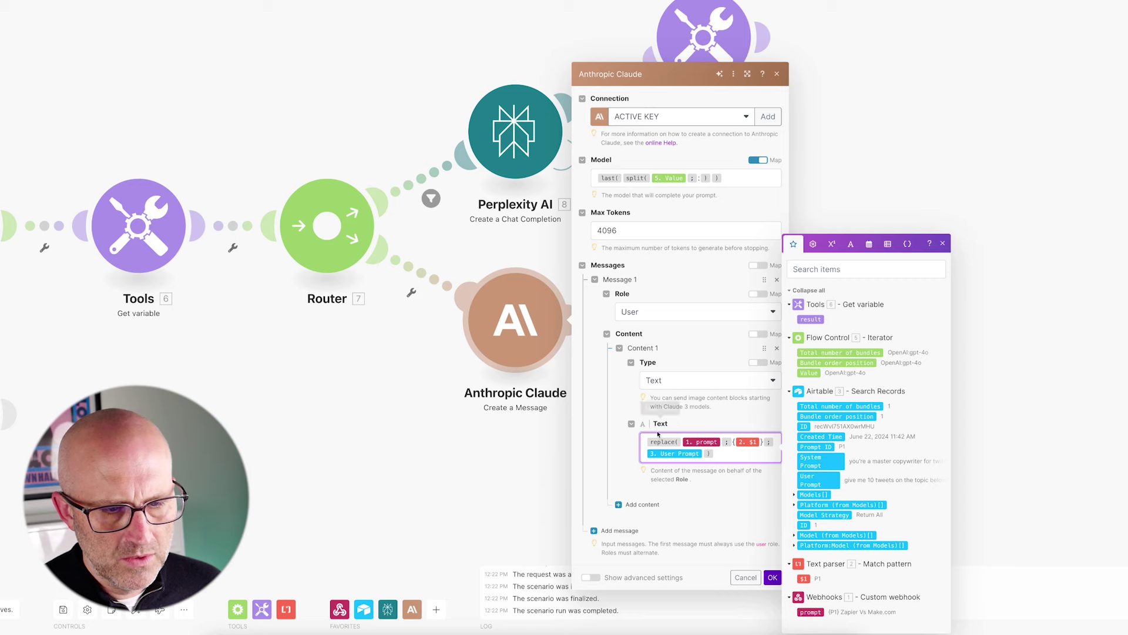
# - Show the Claude module's advanced settings, map Airtable's System Prompt into its System Prompt field, and save the module
pyautogui.click(603, 578)
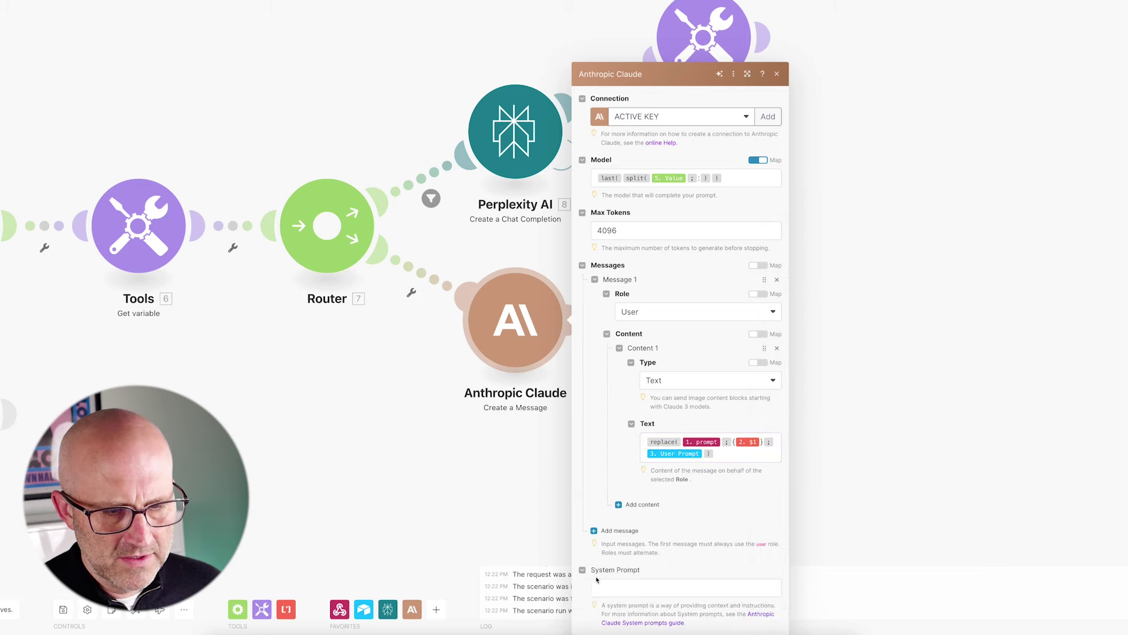
pyautogui.scroll(-4, 646, 353)
pyautogui.click(621, 360)
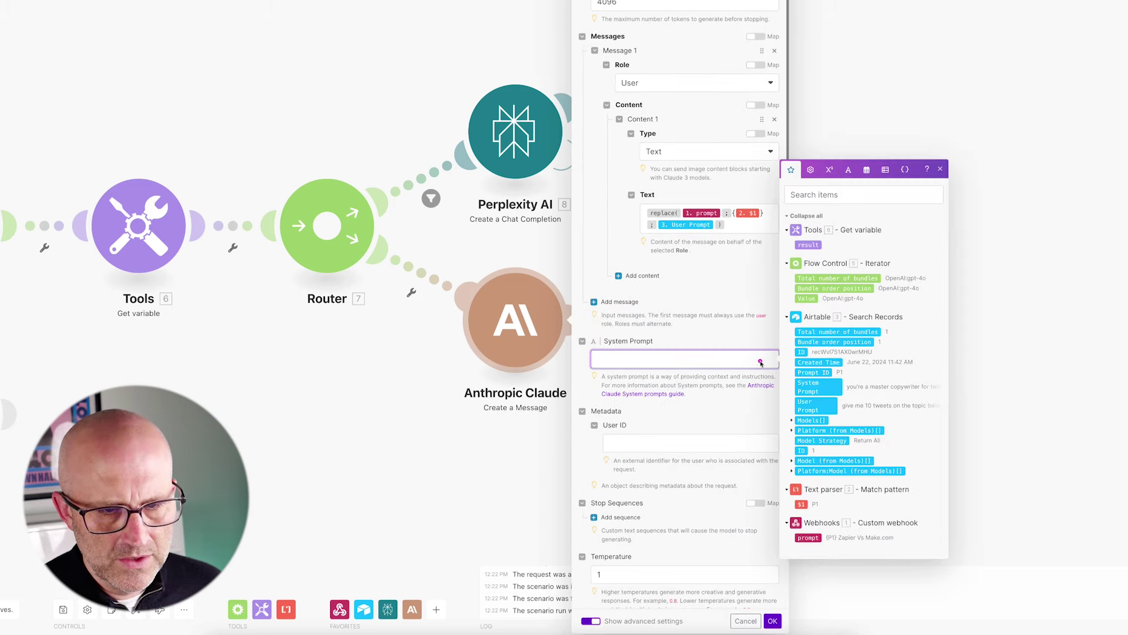
pyautogui.click(812, 390)
pyautogui.scroll(-3, 760, 567)
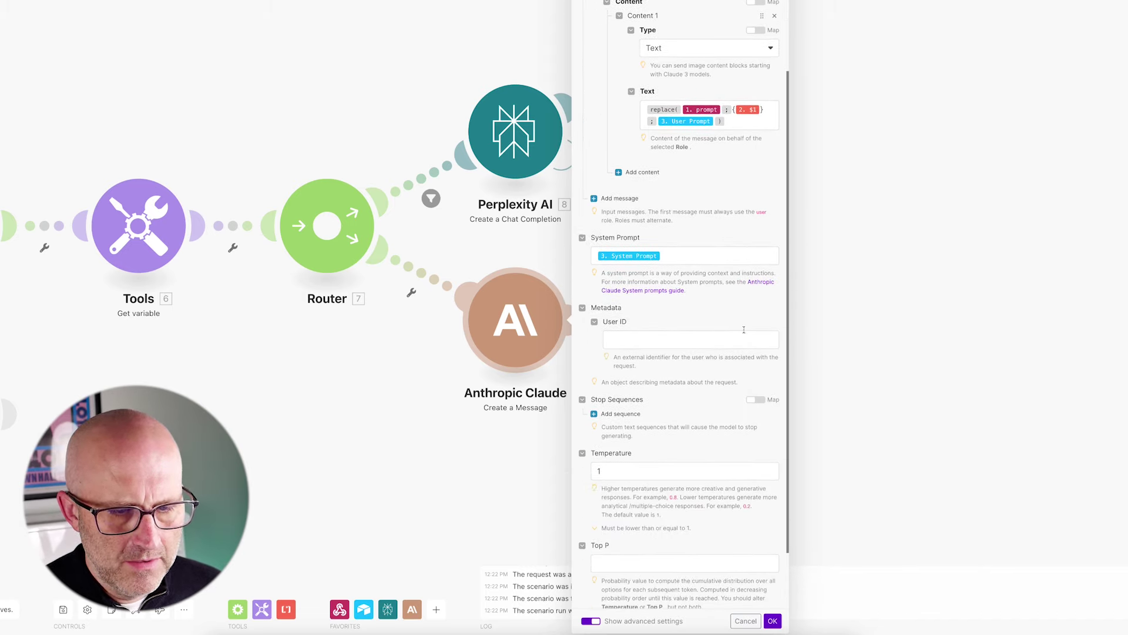
pyautogui.click(773, 620)
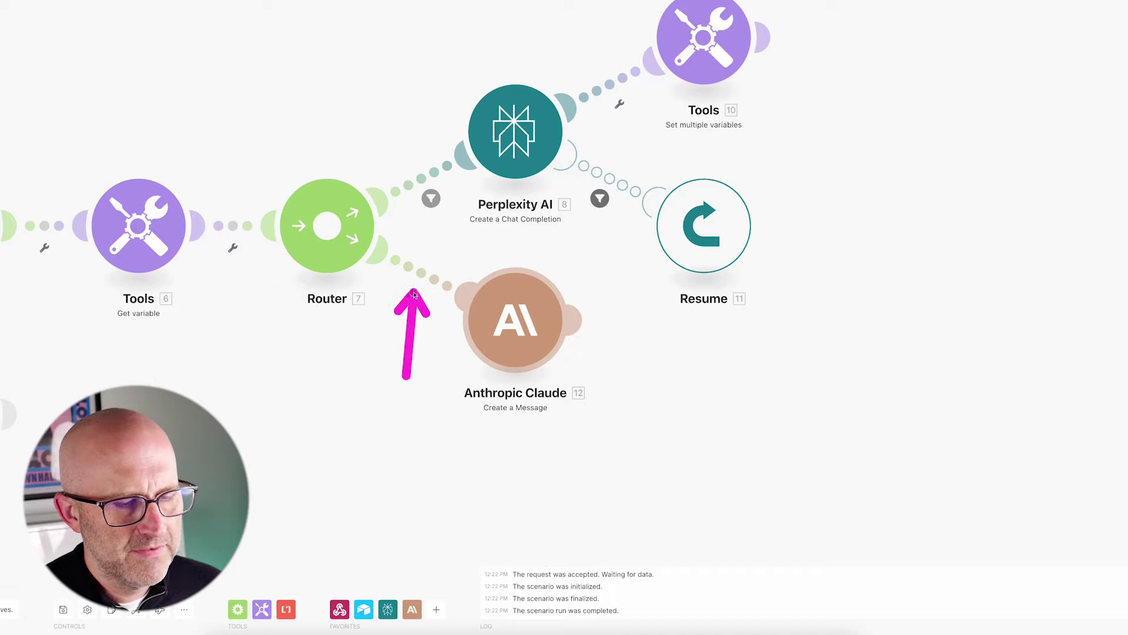
# - Filter the route from the Router to Anthropic Claude on the Iterator's Value, Contains Anthropic
pyautogui.click(413, 290)
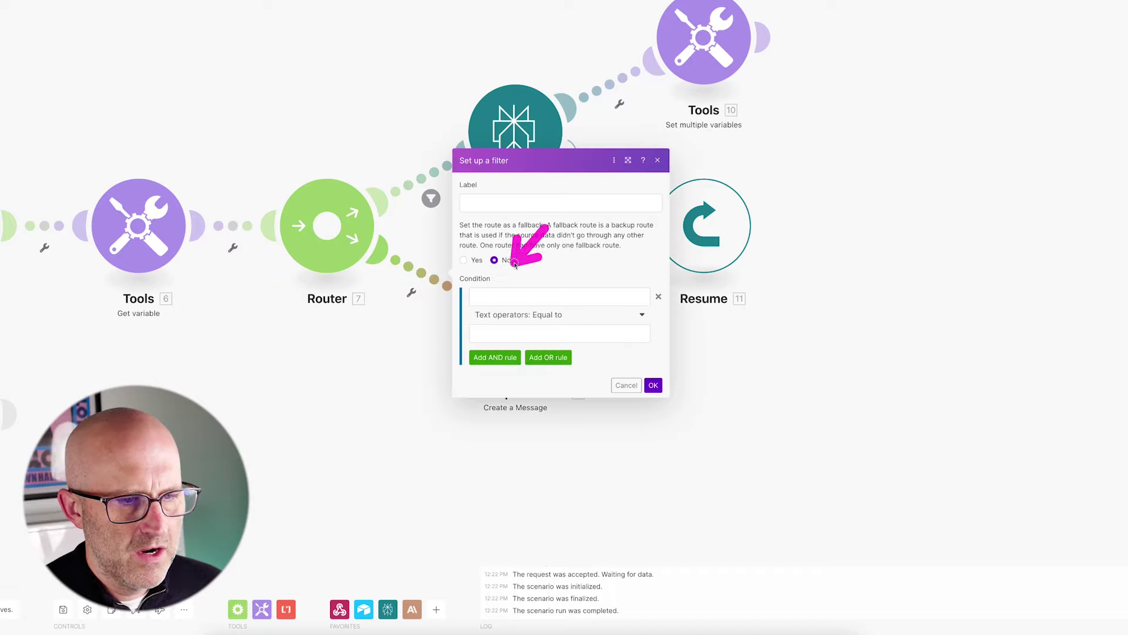
pyautogui.click(495, 294)
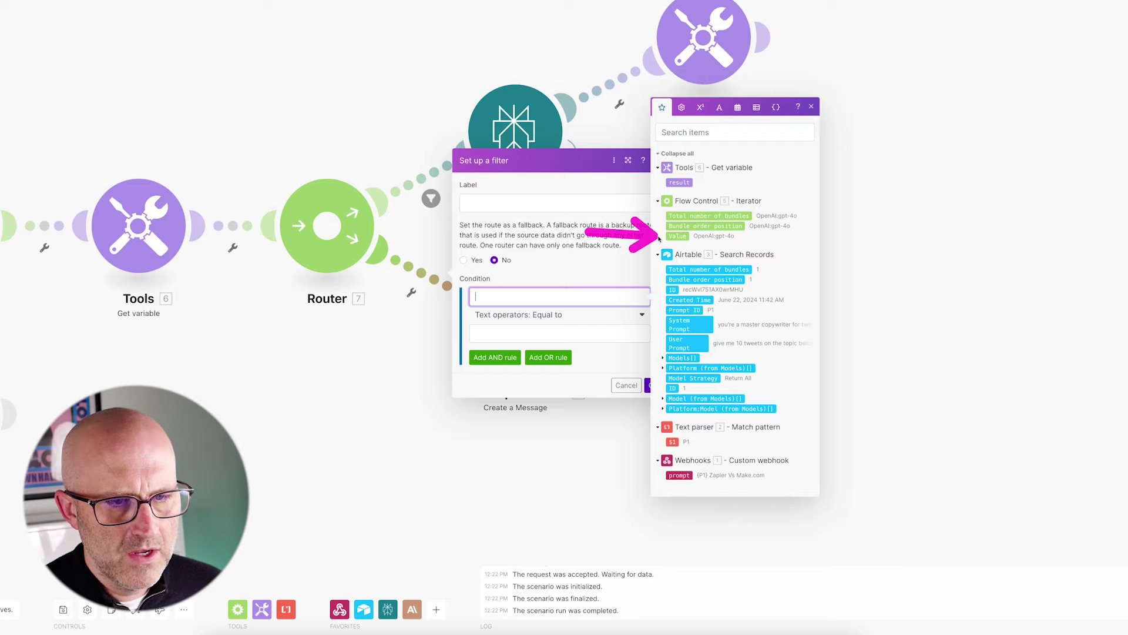
pyautogui.click(677, 236)
pyautogui.click(546, 323)
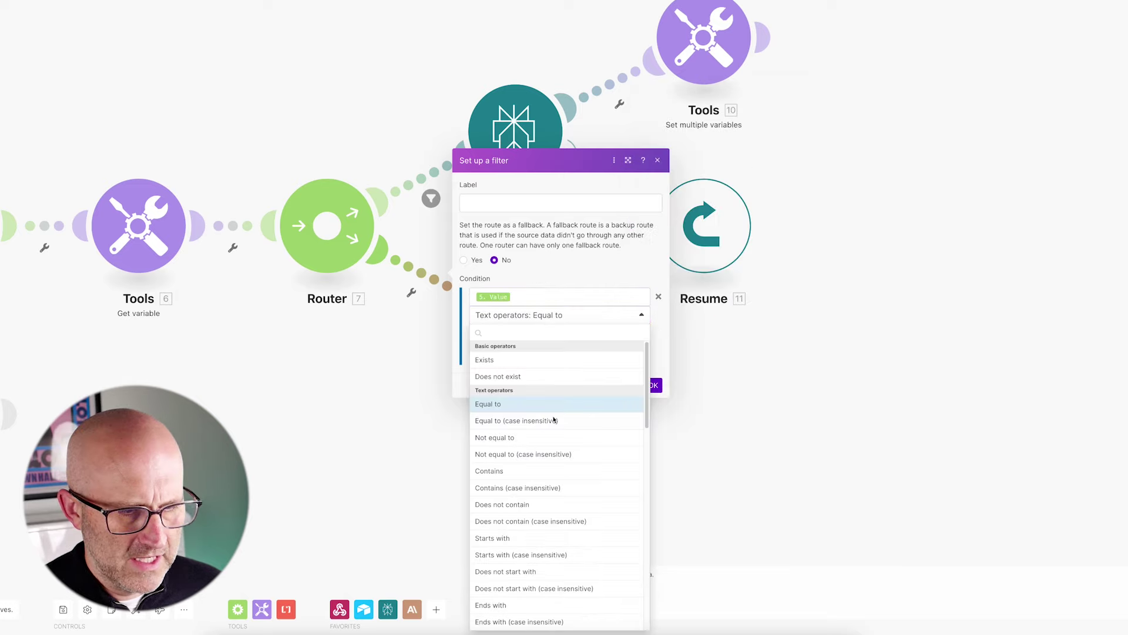
pyautogui.scroll(-1, 533, 451)
pyautogui.click(501, 458)
pyautogui.write('Anthropic')
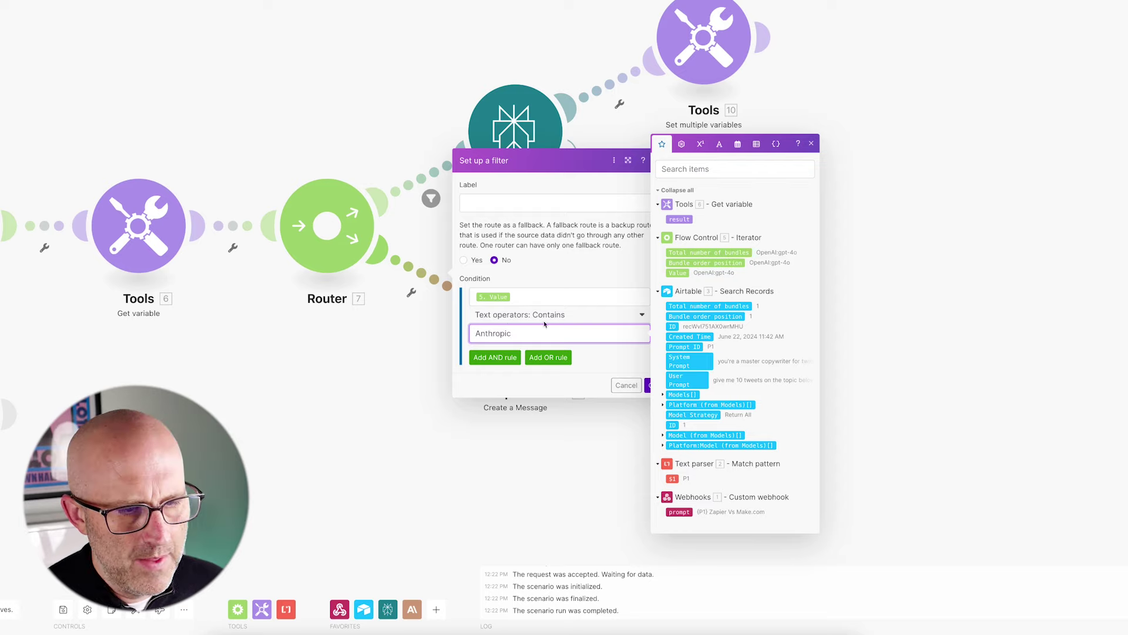
# - Add an AND rule to the Claude filter with the Boolean Equal to operator and the true keyword, and save the filter
pyautogui.click(495, 357)
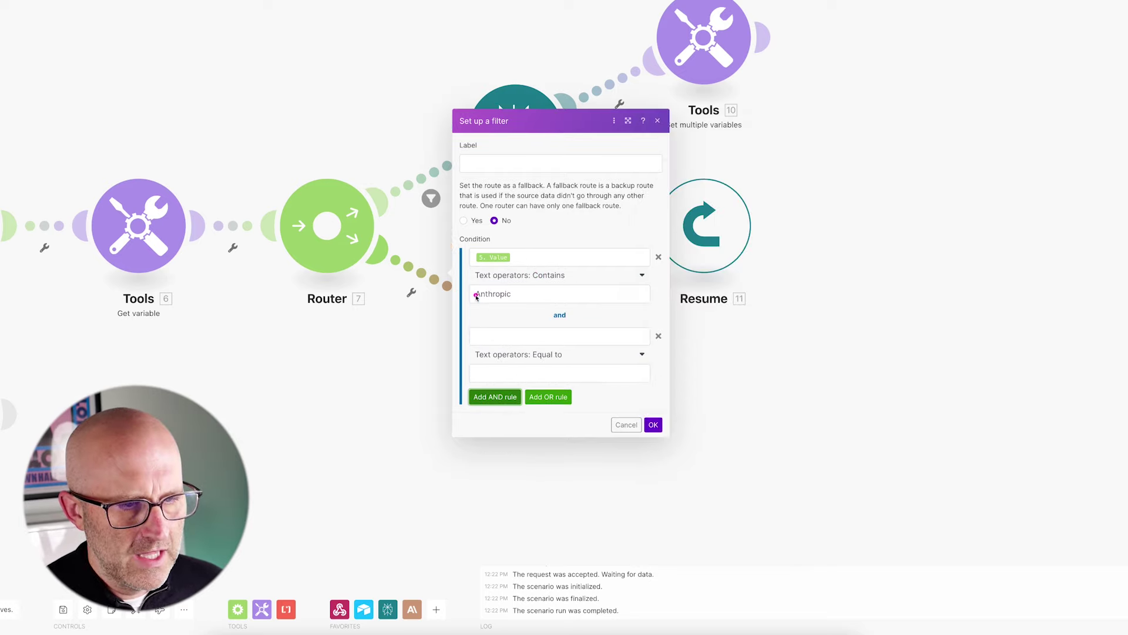
pyautogui.moveTo(355, 43)
pyautogui.mouseDown()
pyautogui.moveTo(443, 87)
pyautogui.moveTo(410, 162)
pyautogui.mouseUp()
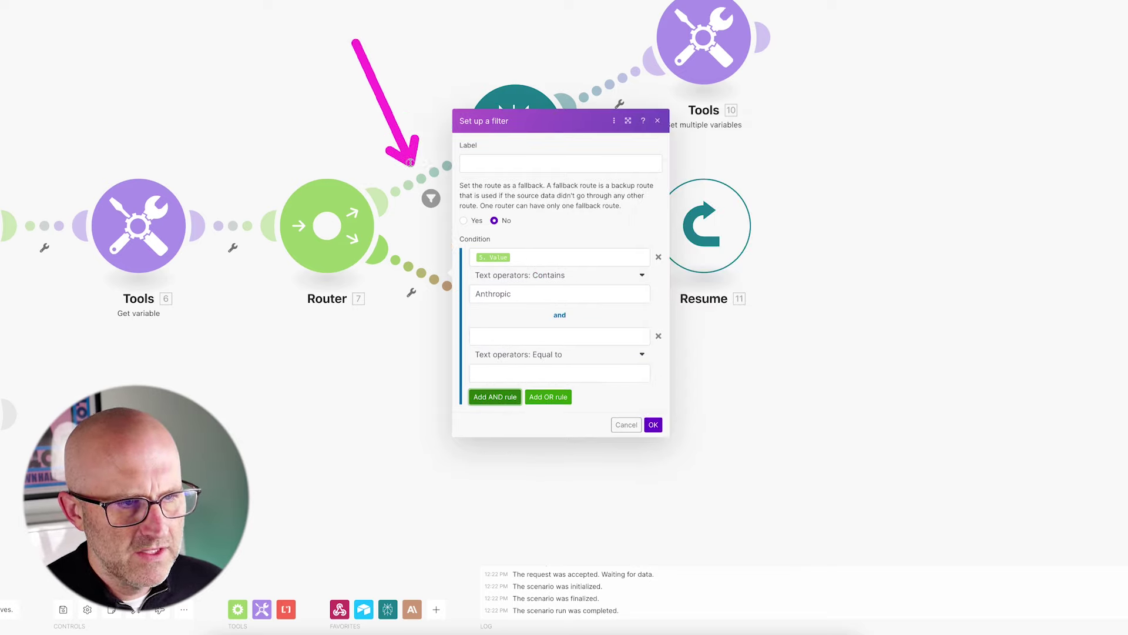
pyautogui.moveTo(609, 317); pyautogui.dragTo(573, 352)
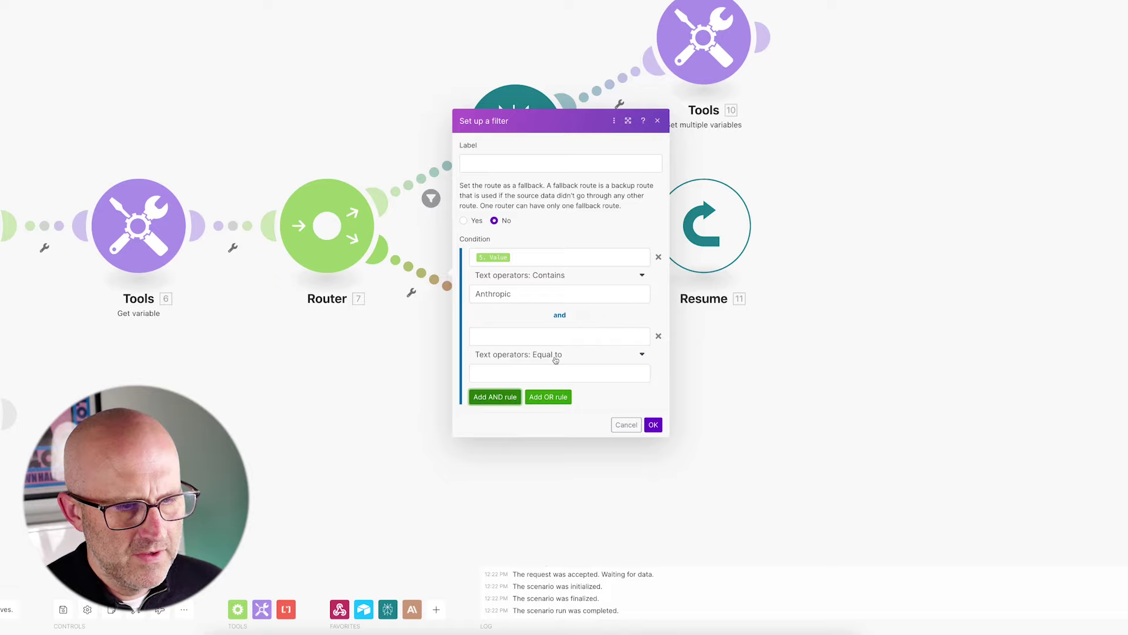
pyautogui.click(561, 356)
pyautogui.scroll(-10, 573, 445)
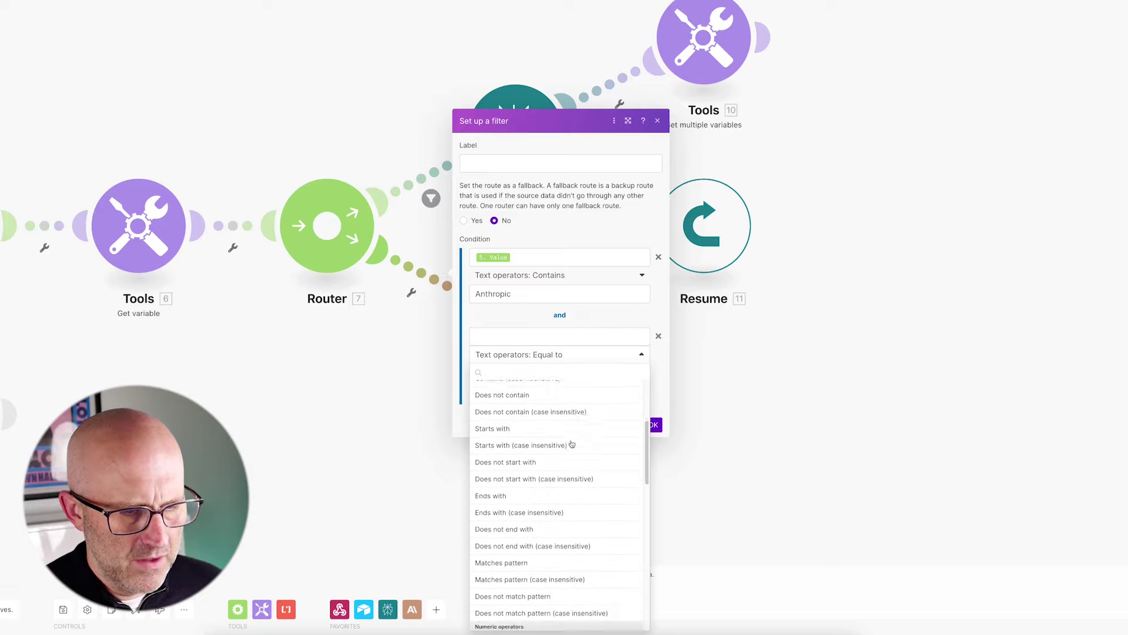
pyautogui.moveTo(574, 423)
pyautogui.mouseDown()
pyautogui.moveTo(497, 474)
pyautogui.moveTo(479, 382)
pyautogui.mouseUp()
pyautogui.click(499, 499)
pyautogui.click(478, 374)
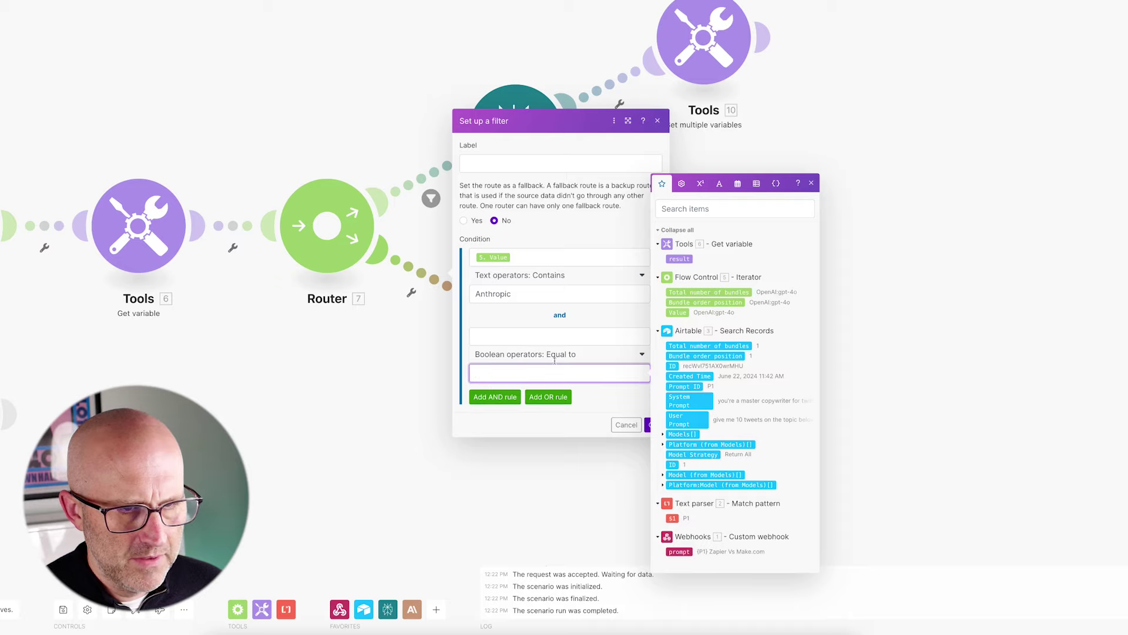
pyautogui.click(682, 184)
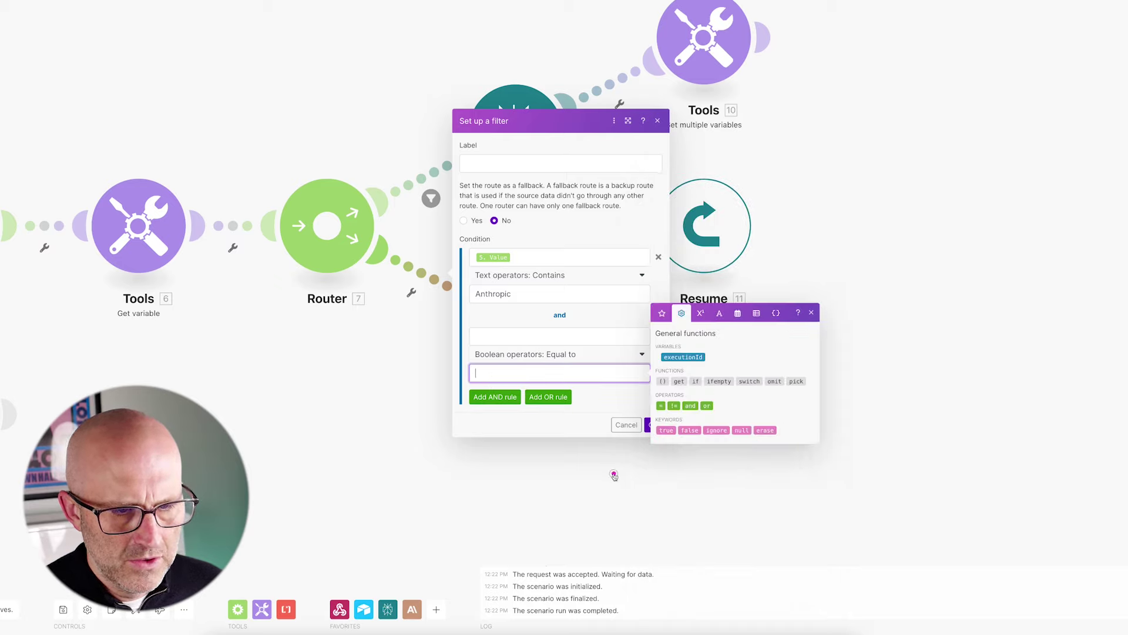
pyautogui.moveTo(612, 474); pyautogui.dragTo(654, 439)
pyautogui.click(664, 430)
pyautogui.click(654, 426)
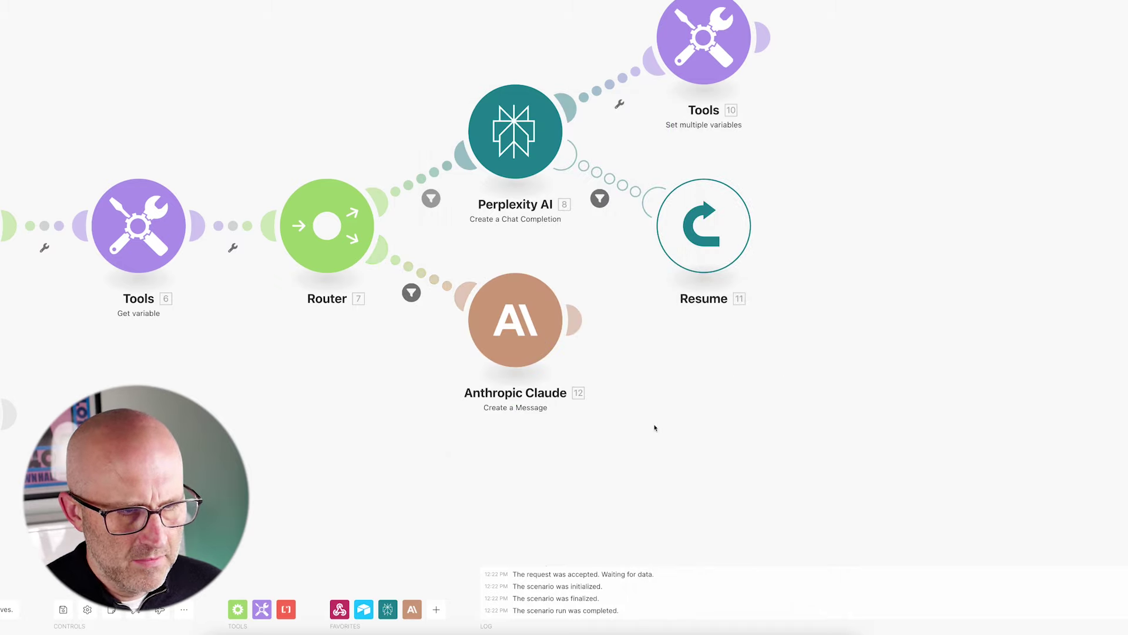
# - Copy the Perplexity filter's if formula on Model Strategy and result into the Claude filter's empty AND condition, and save it
pyautogui.moveTo(374, 100); pyautogui.dragTo(410, 145)
pyautogui.click(431, 198)
pyautogui.click(534, 242)
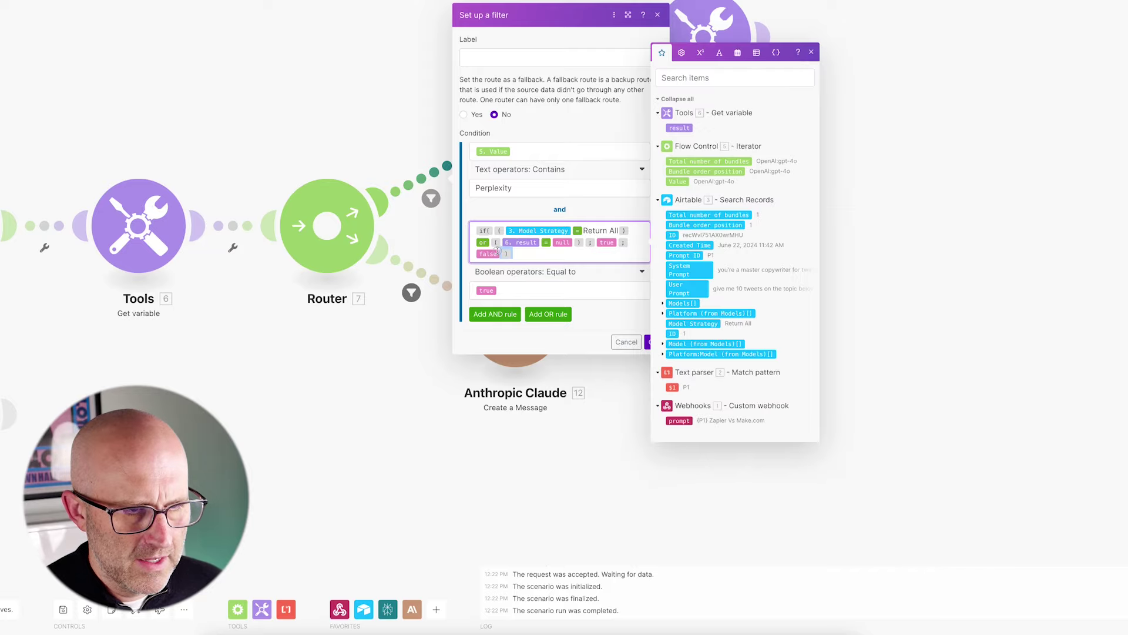
pyautogui.moveTo(512, 254); pyautogui.dragTo(476, 232)
pyautogui.hotkey('ctrl', 'c')
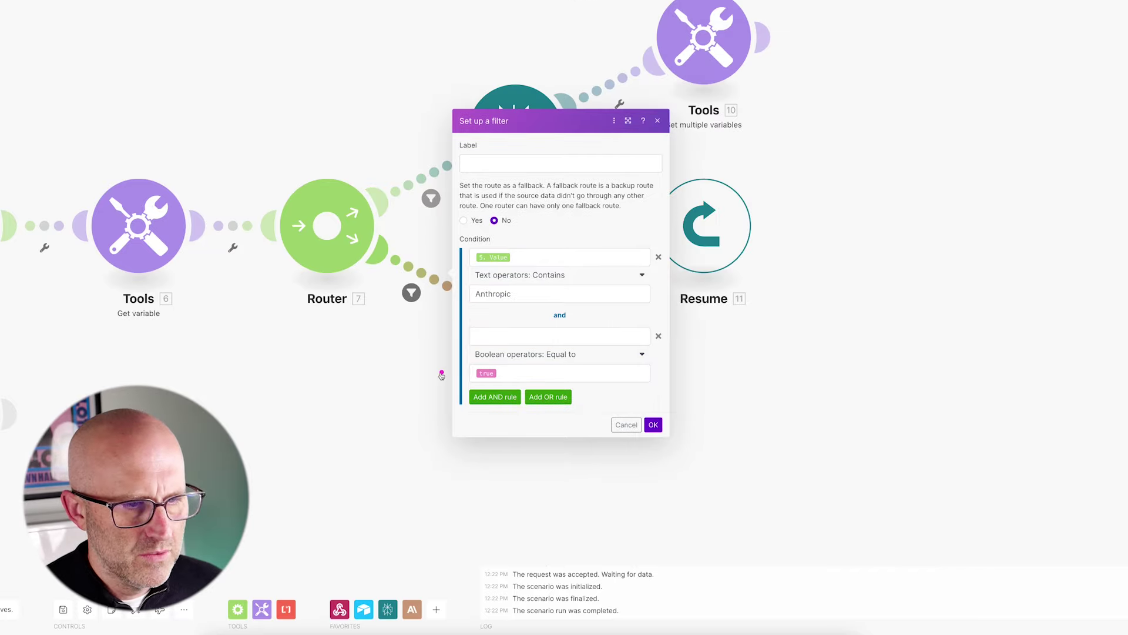
pyautogui.moveTo(413, 383); pyautogui.dragTo(450, 349)
pyautogui.click(478, 336)
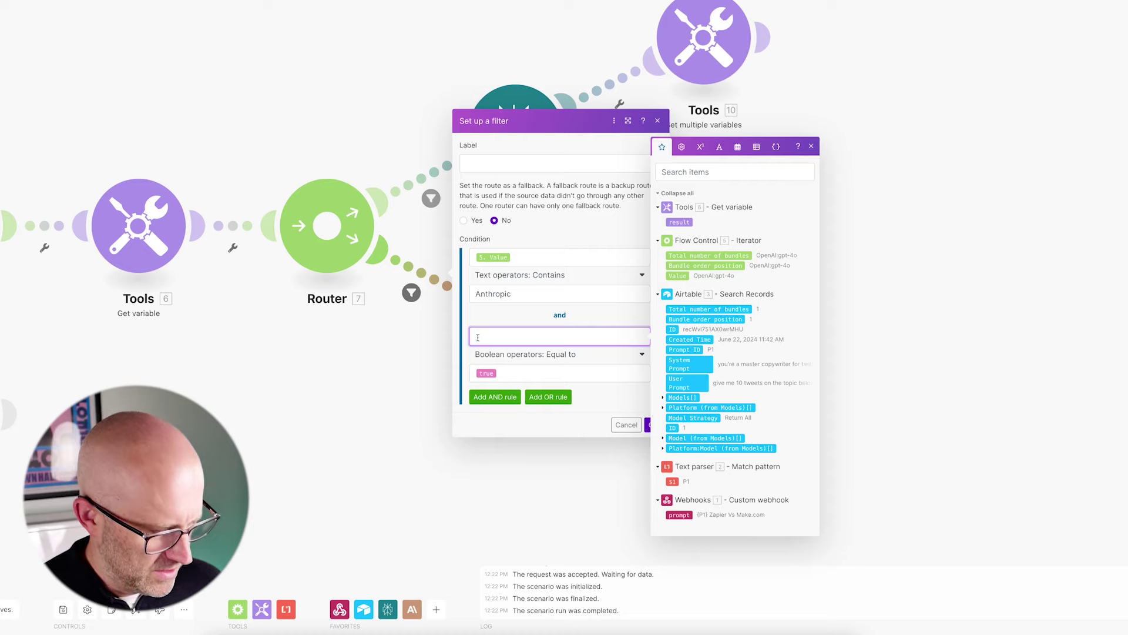
pyautogui.hotkey('ctrl', 'v')
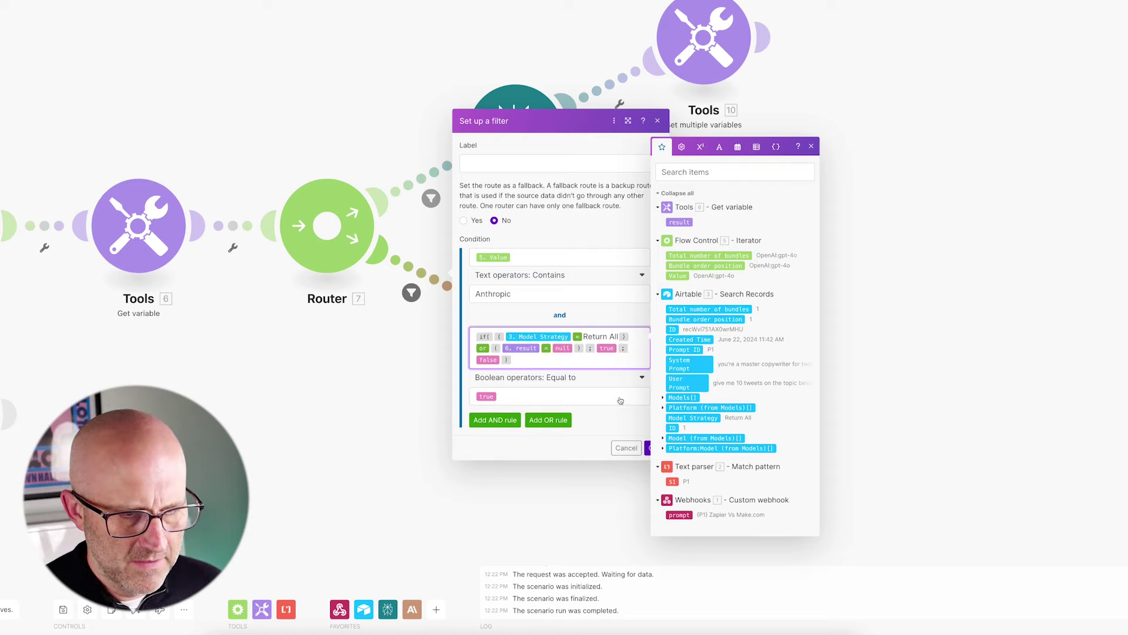
pyautogui.moveTo(607, 413); pyautogui.dragTo(520, 351)
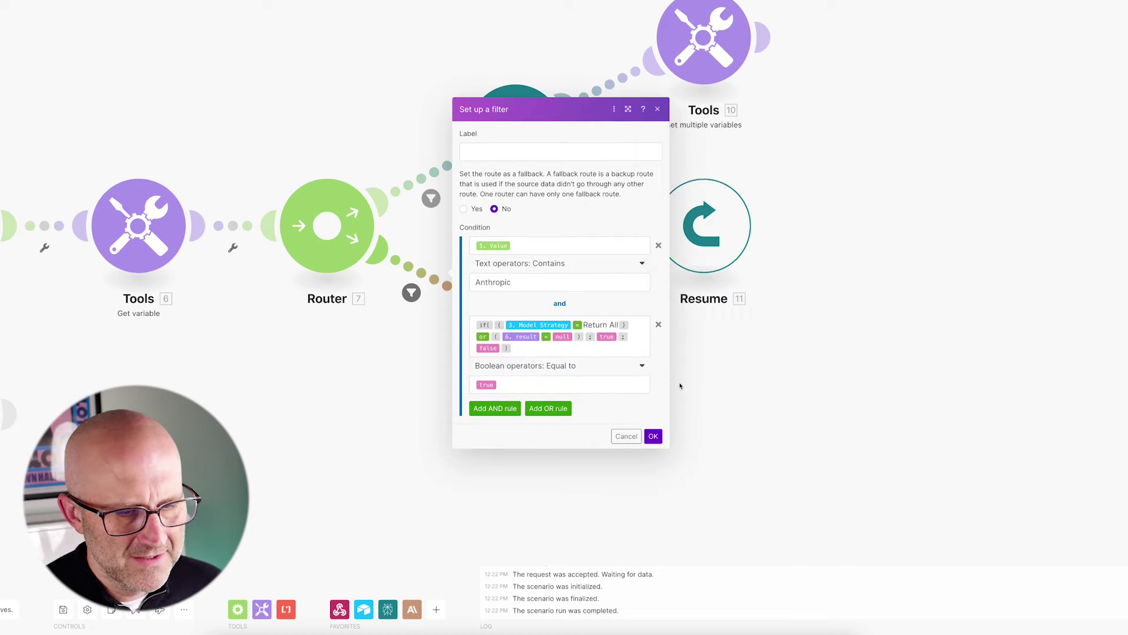
pyautogui.moveTo(677, 358); pyautogui.dragTo(656, 424)
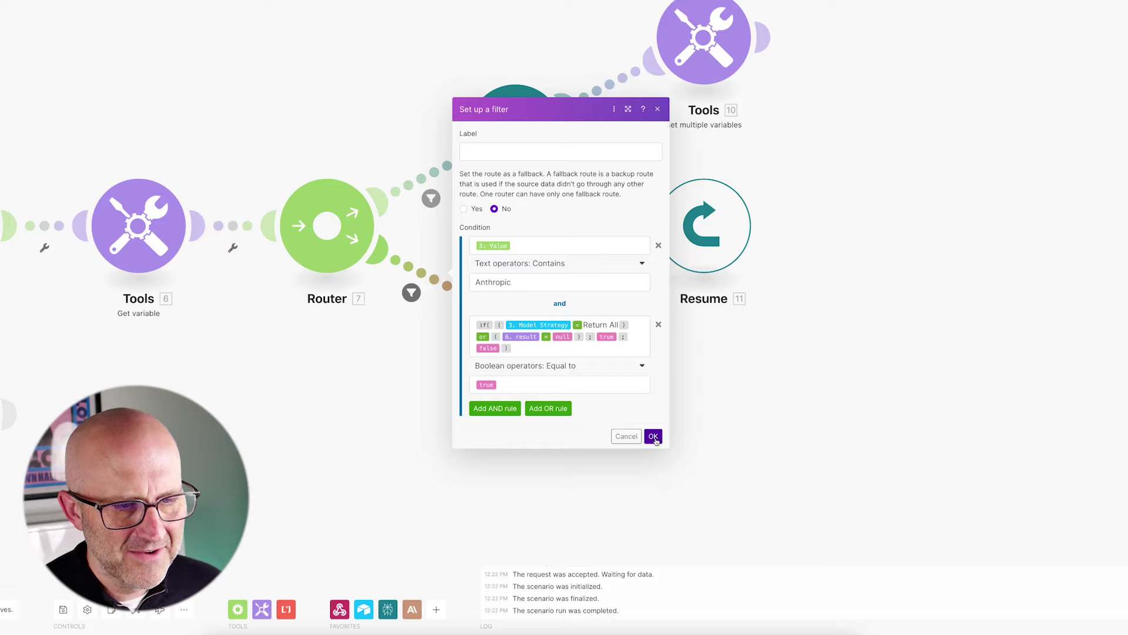
pyautogui.click(653, 436)
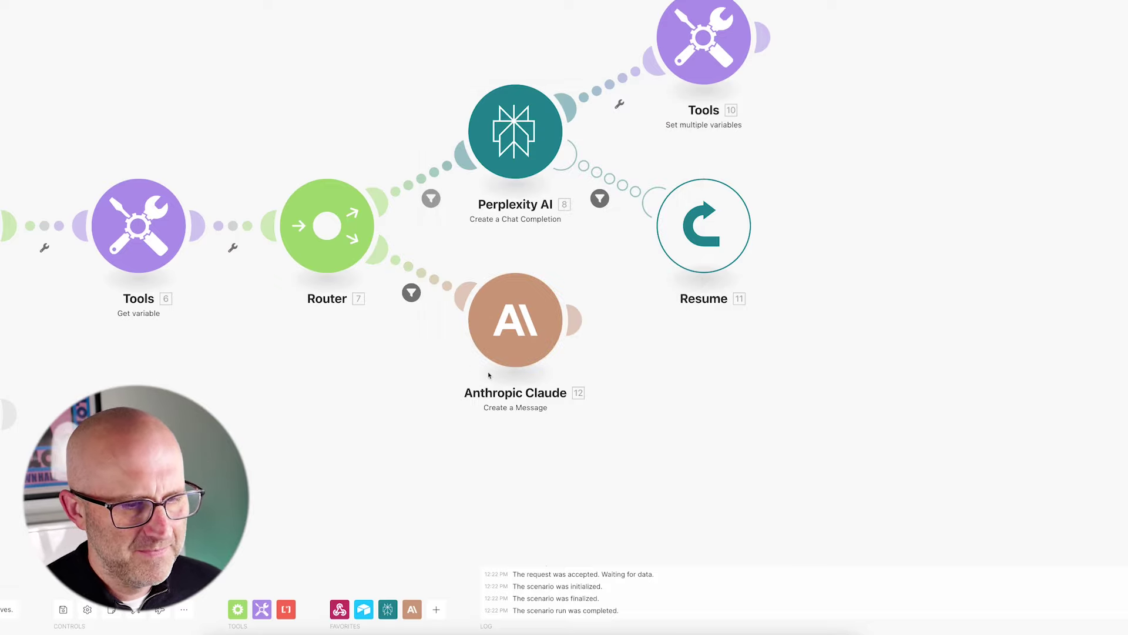
# - Add a Tools Set multiple variables module after Anthropic Claude and give it two variable items
pyautogui.moveTo(546, 1); pyautogui.dragTo(624, 20)
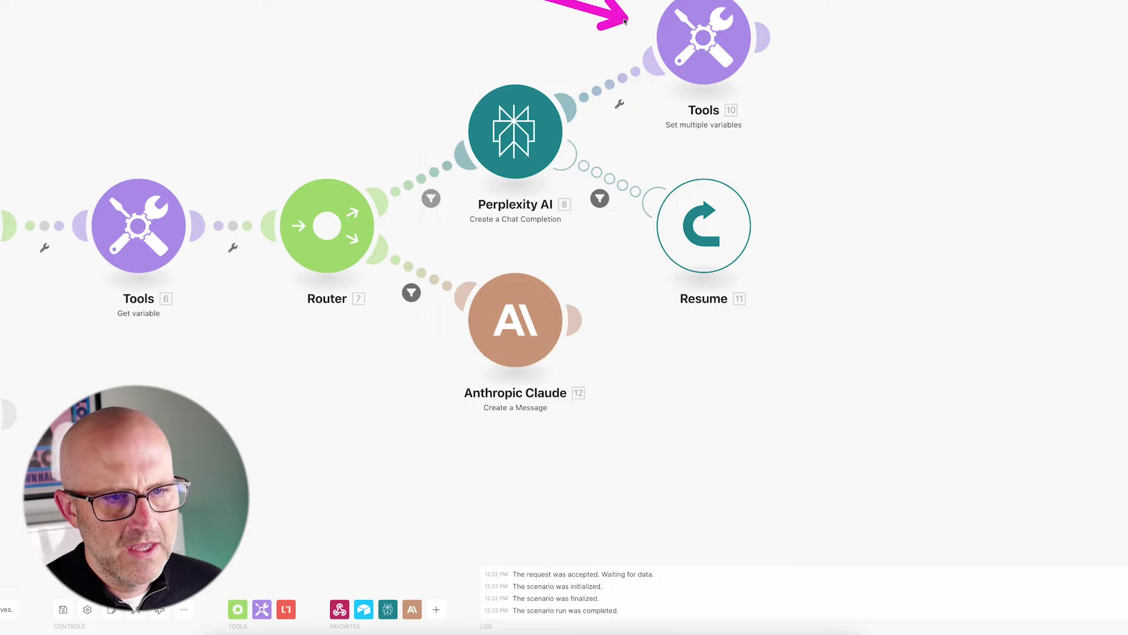
pyautogui.moveTo(625, 265); pyautogui.dragTo(591, 313)
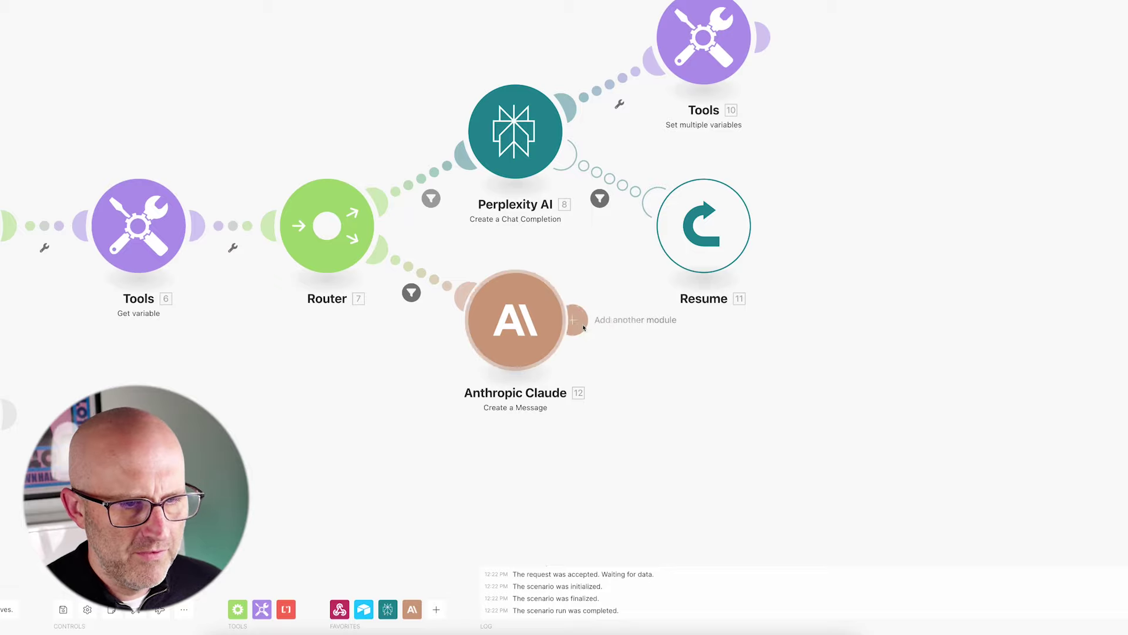
pyautogui.click(581, 323)
pyautogui.moveTo(886, 252); pyautogui.dragTo(858, 281)
pyautogui.click(823, 304)
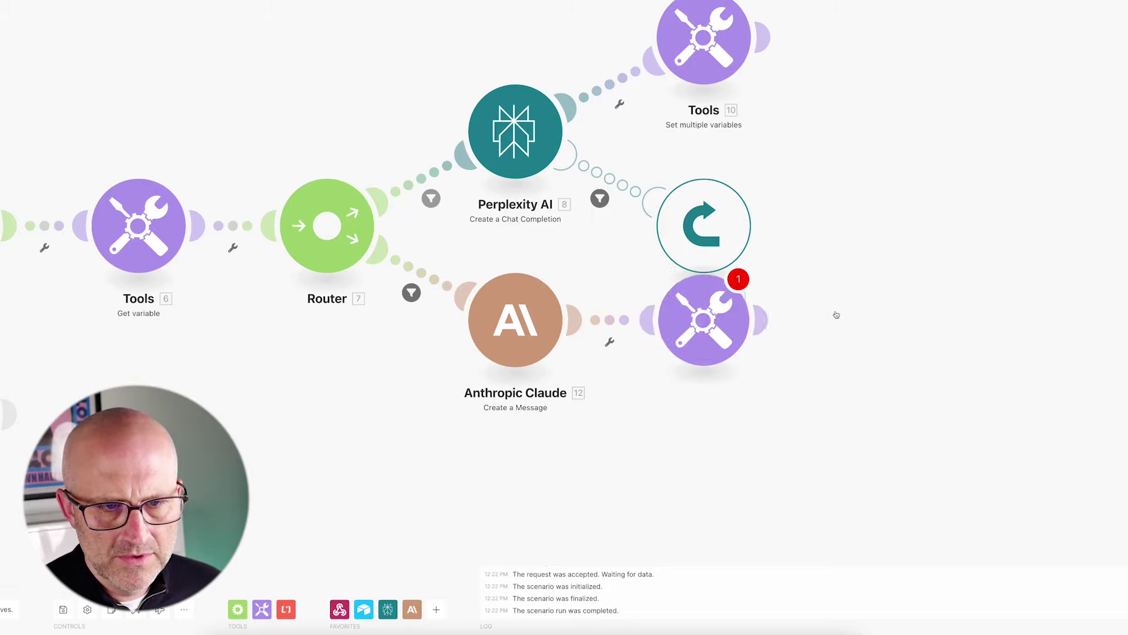
pyautogui.click(799, 357)
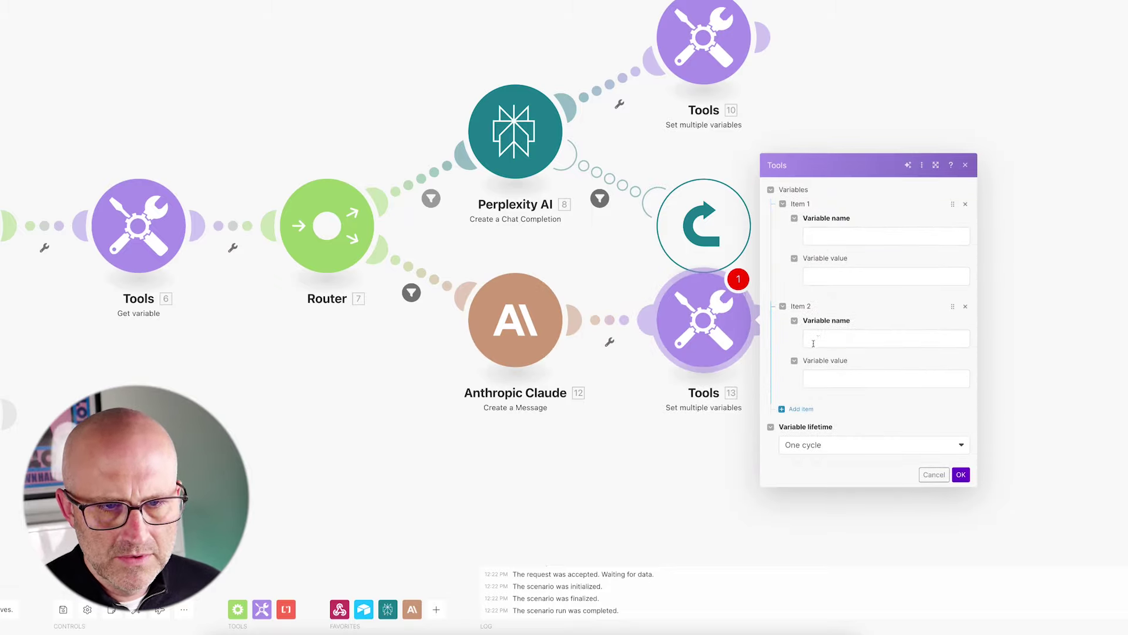
# - Map the Iterator's Bundle order position as the first variable's name and open its value for editing
pyautogui.click(882, 235)
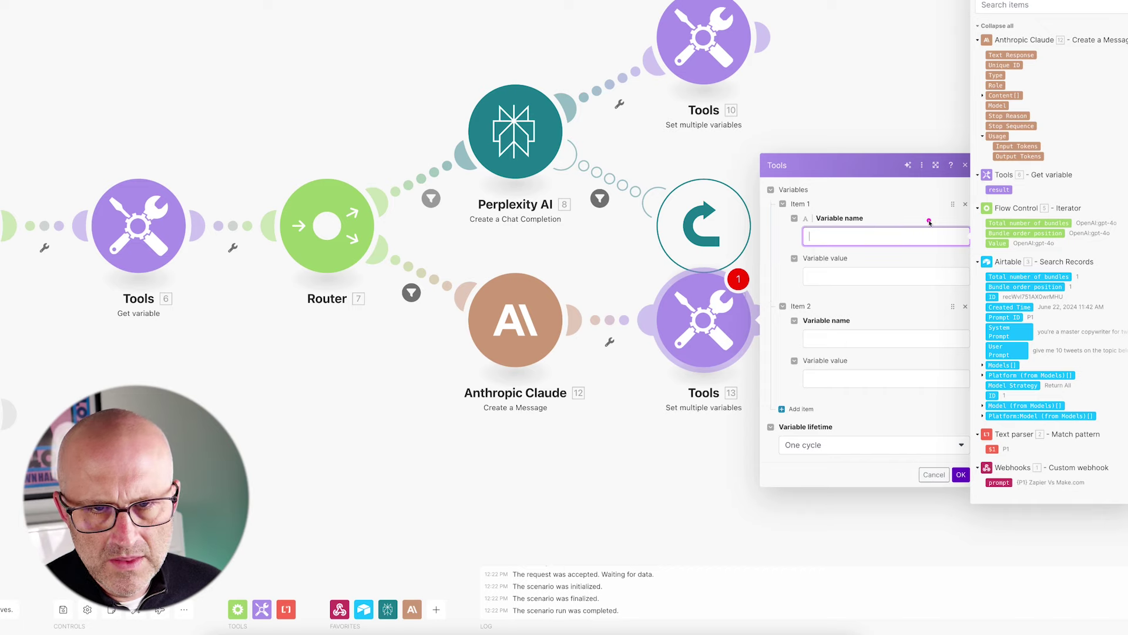
pyautogui.click(1026, 234)
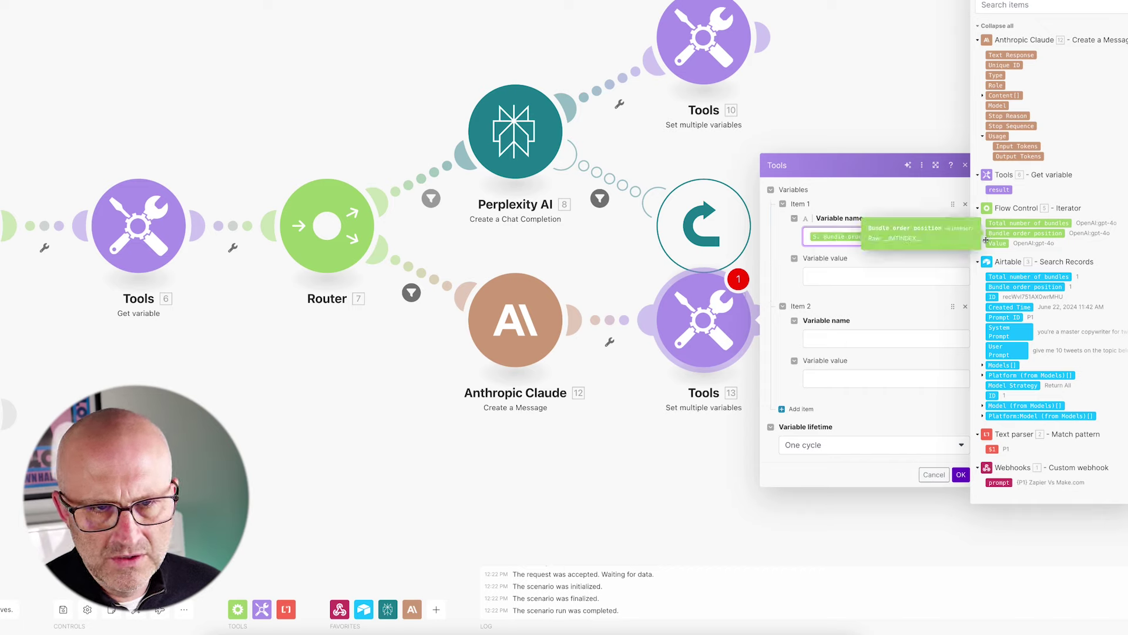
pyautogui.click(820, 275)
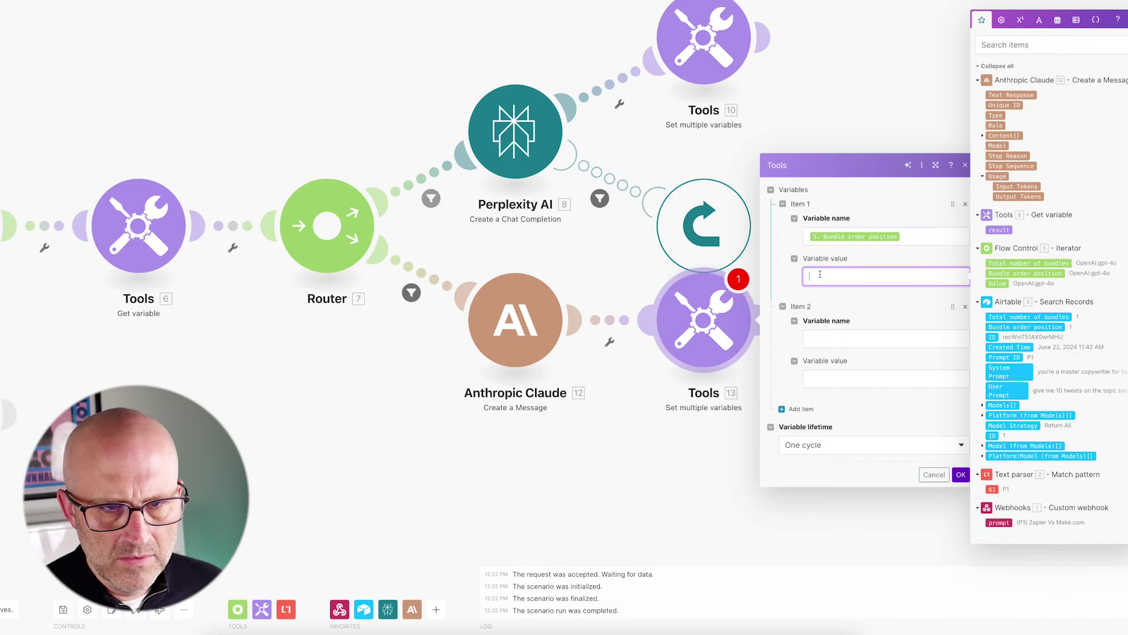
# - Assign Claude's Text Response to the bundle order position variable and a second variable named "result", and save the Tools module
pyautogui.click(993, 95)
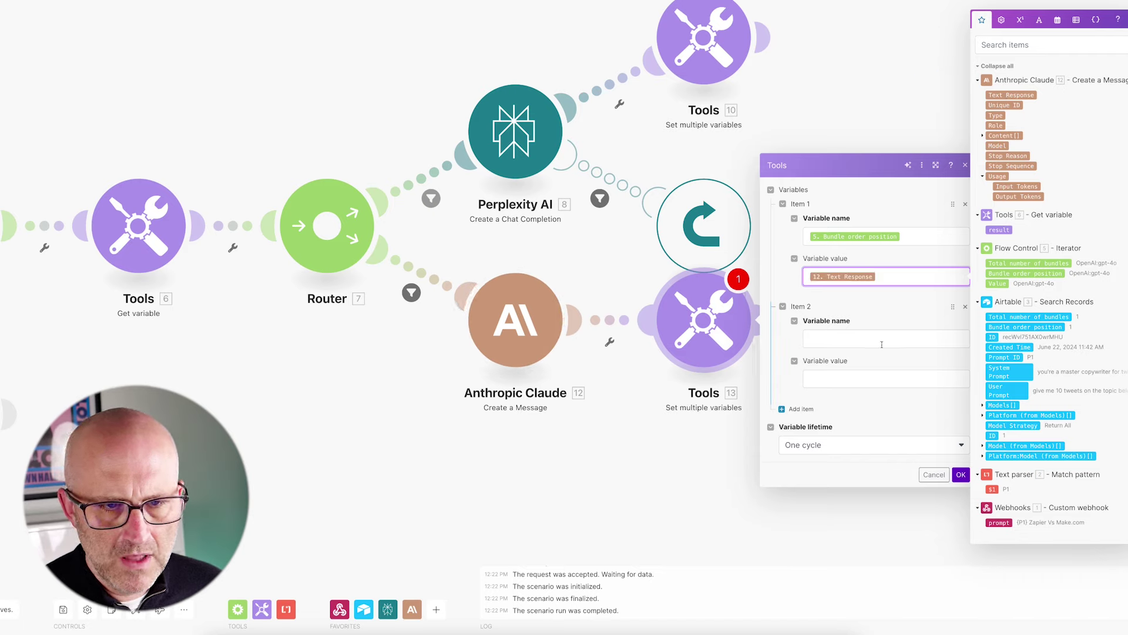
pyautogui.click(841, 342)
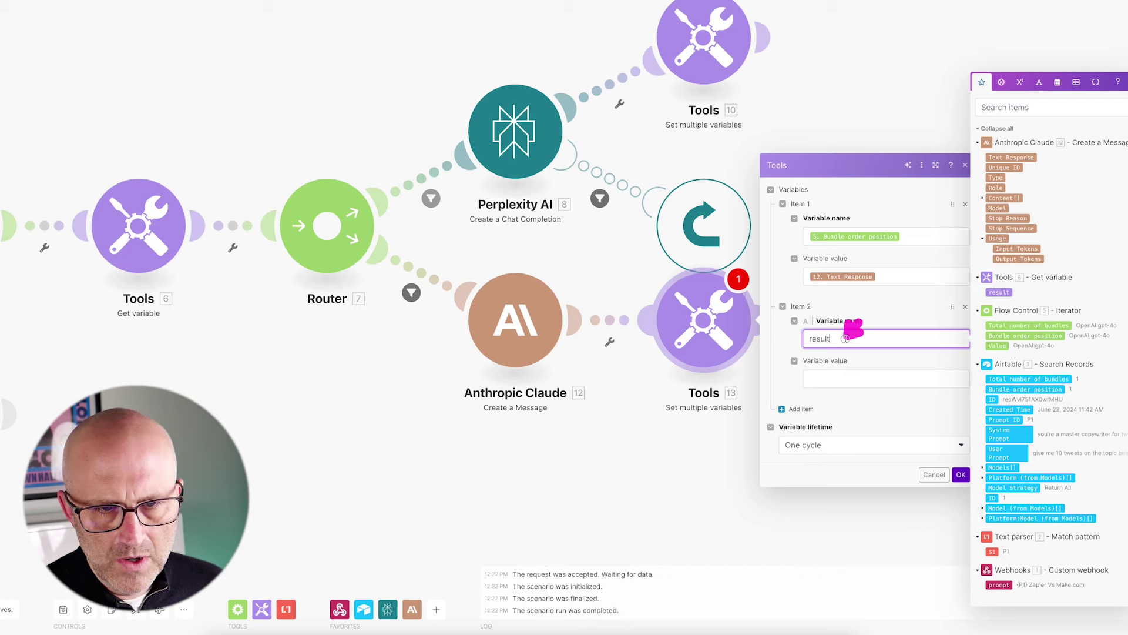
pyautogui.click(816, 381)
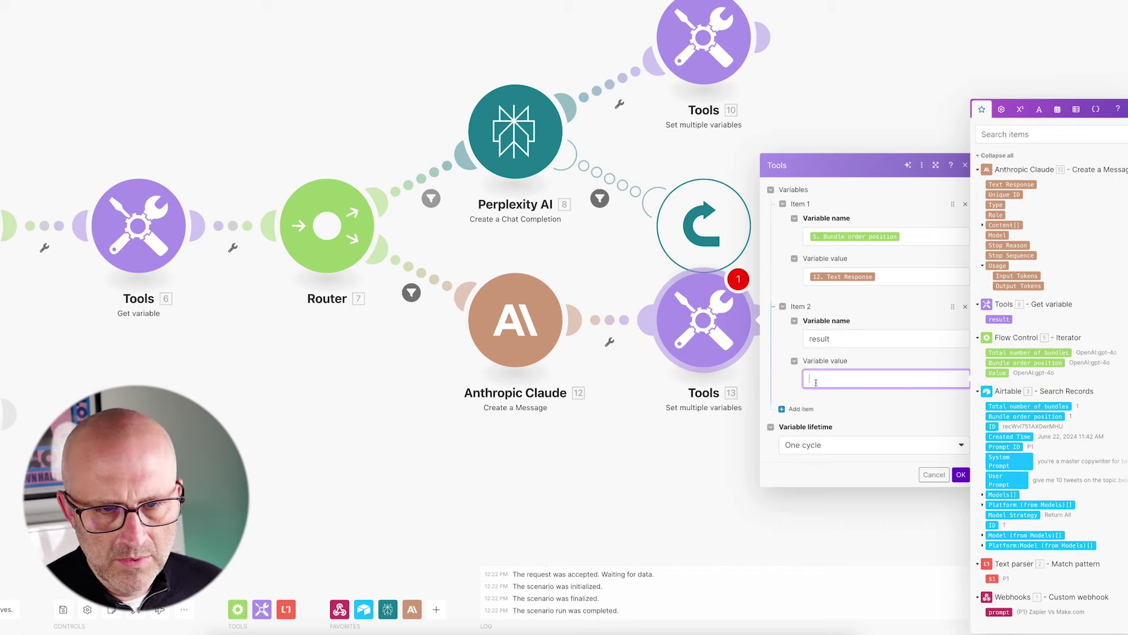
pyautogui.click(1010, 185)
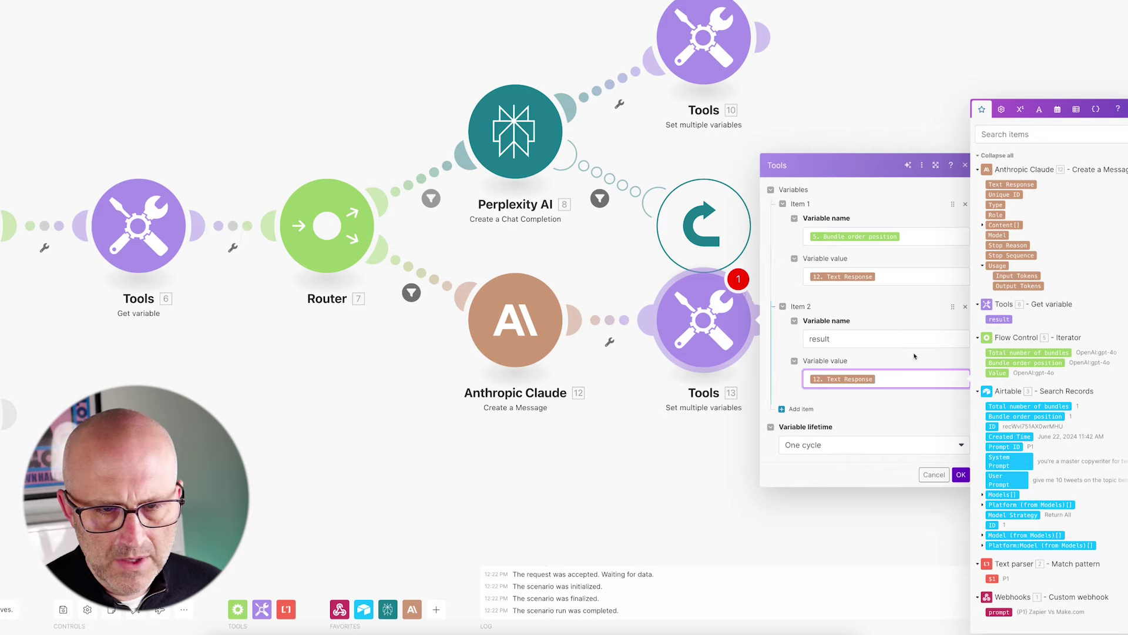
pyautogui.click(961, 475)
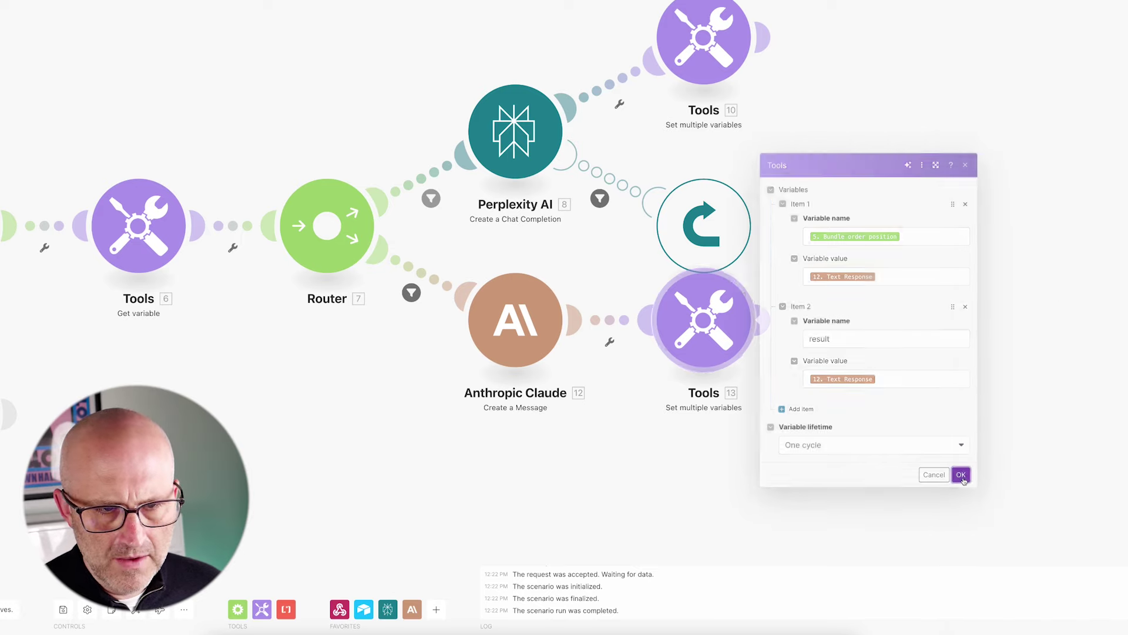
# - Add a Resume error handler to the Anthropic Claude module
pyautogui.rightClick(529, 332)
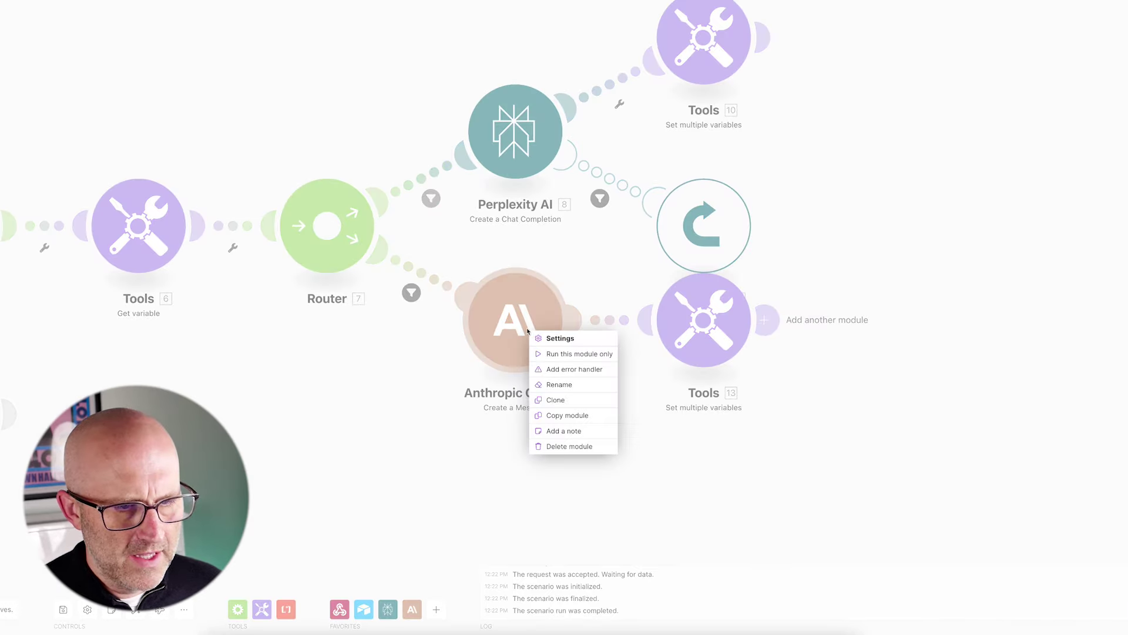
pyautogui.click(554, 371)
pyautogui.moveTo(879, 372); pyautogui.dragTo(843, 409)
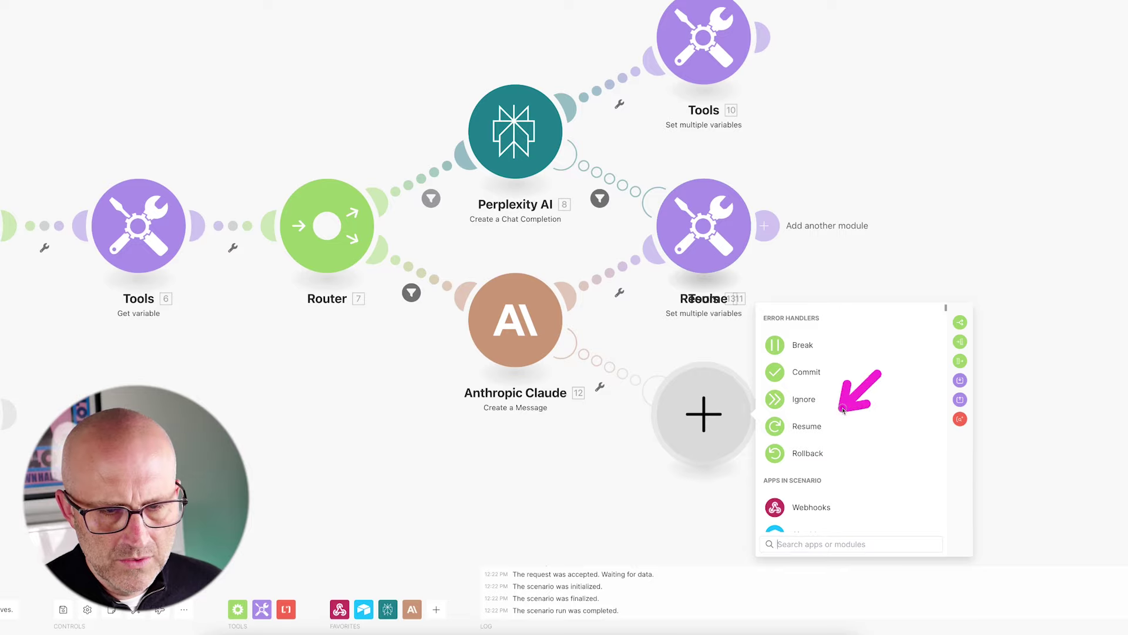
pyautogui.click(814, 426)
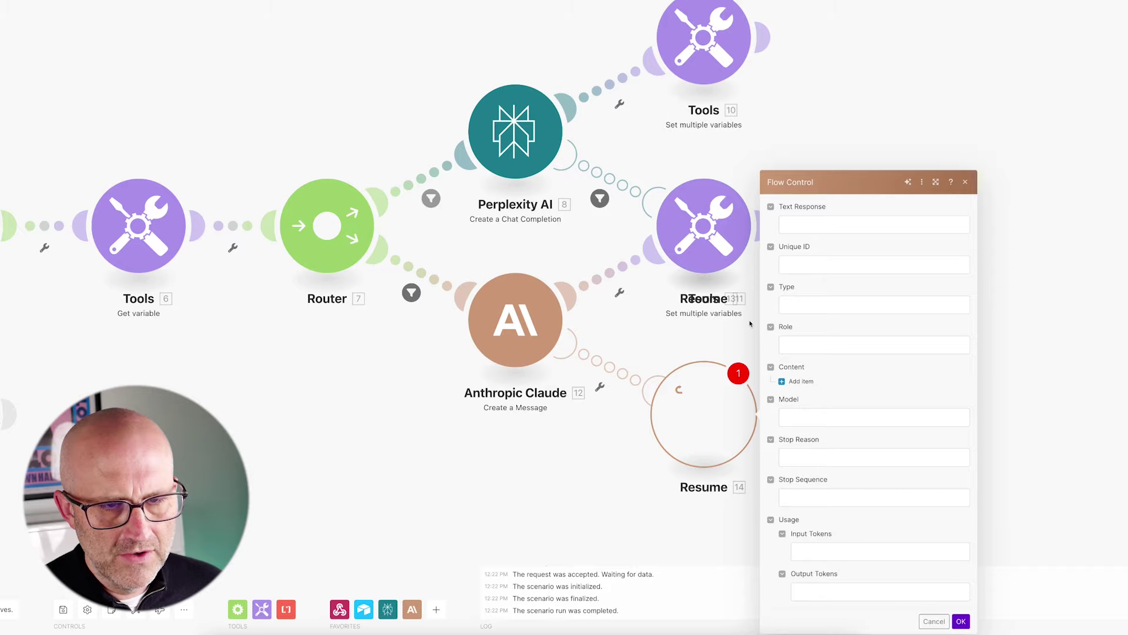
# - Set the Text Response of Claude's Resume handler to the null keyword and save it
pyautogui.moveTo(841, 106); pyautogui.dragTo(789, 194)
pyautogui.click(806, 224)
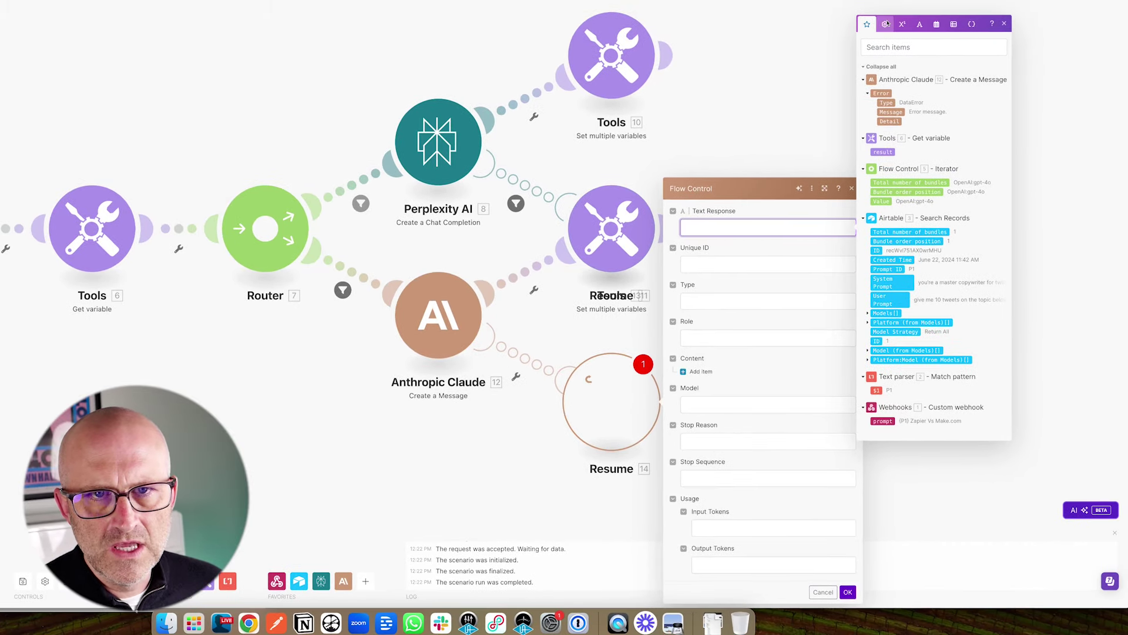
pyautogui.click(886, 24)
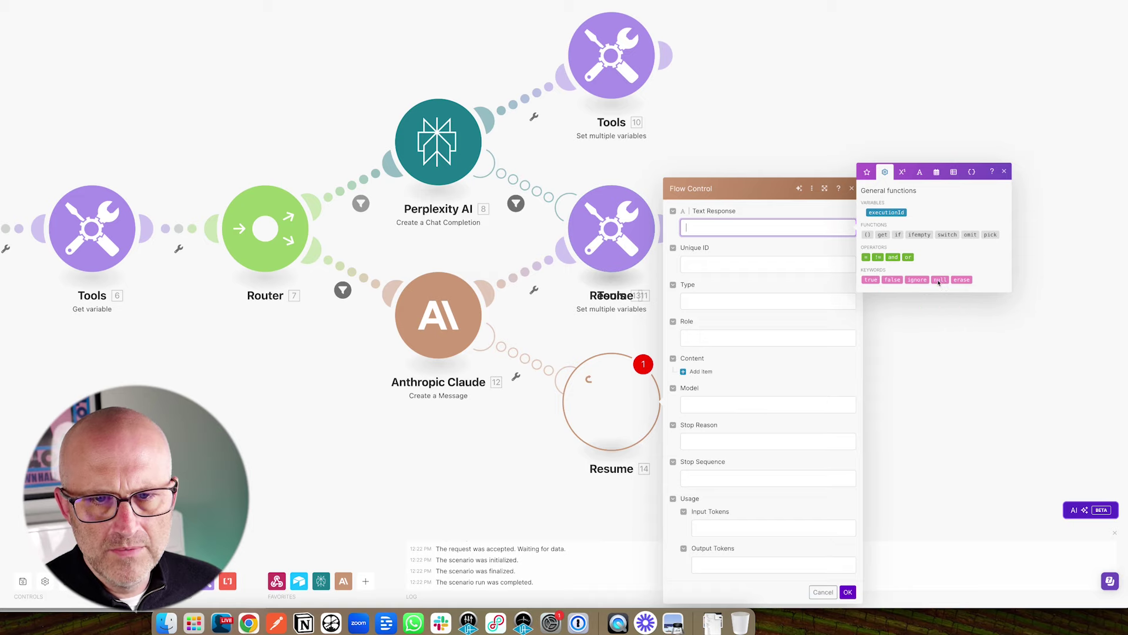
pyautogui.moveTo(823, 497); pyautogui.dragTo(844, 555)
pyautogui.click(848, 592)
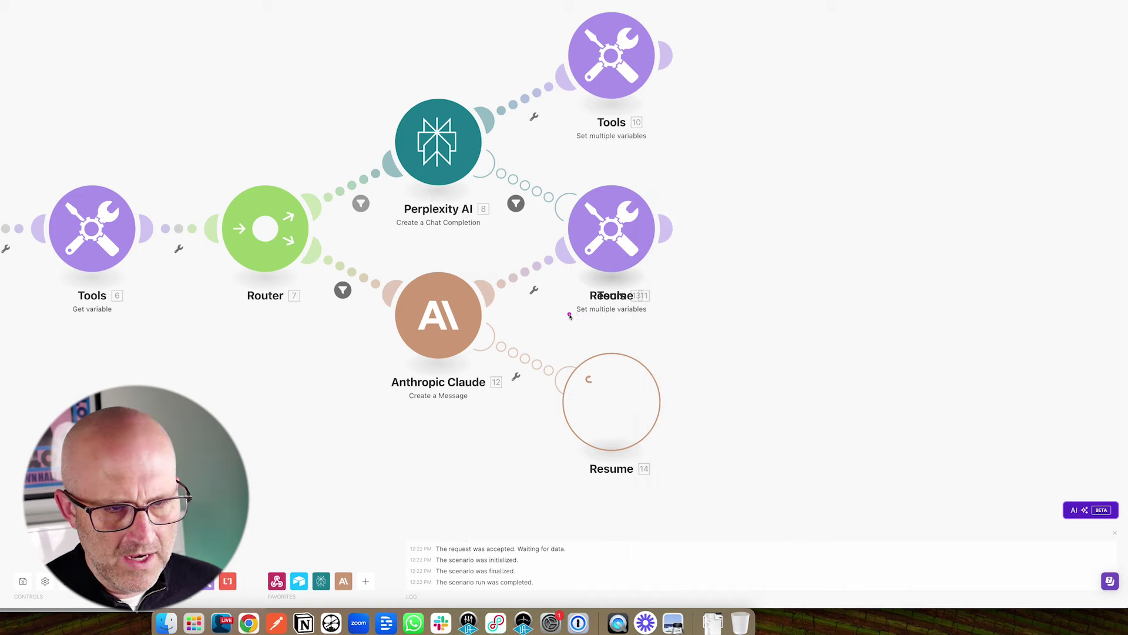
# - Set a filter between Claude and its Resume handler requiring that the Error: Message does not contain 200
pyautogui.click(534, 348)
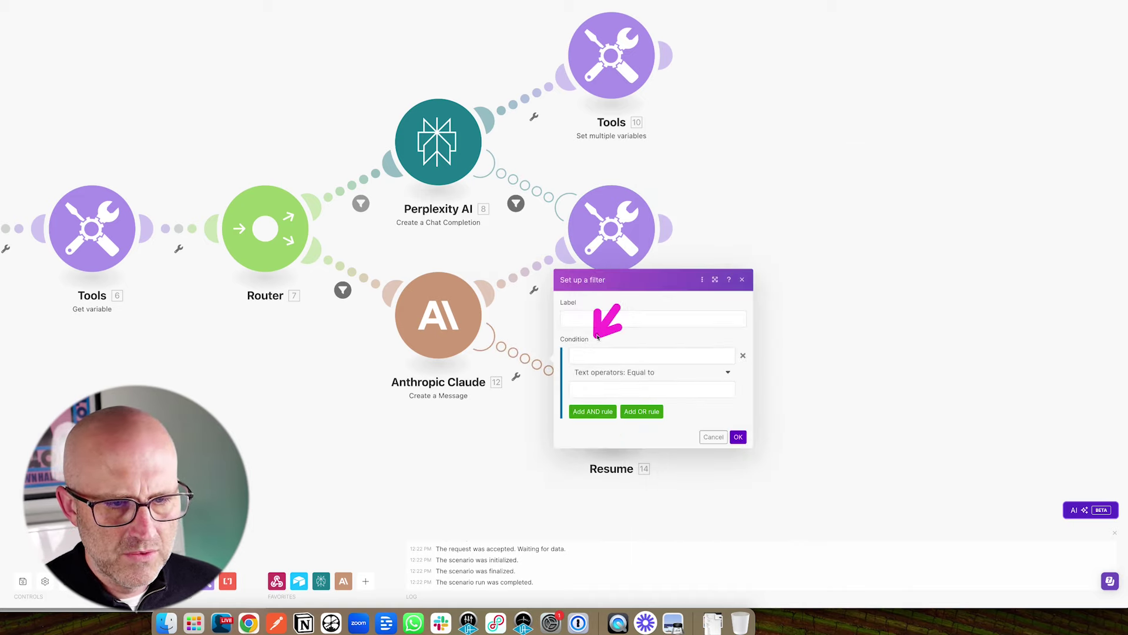
pyautogui.click(586, 356)
pyautogui.moveTo(770, 240); pyautogui.dragTo(688, 358)
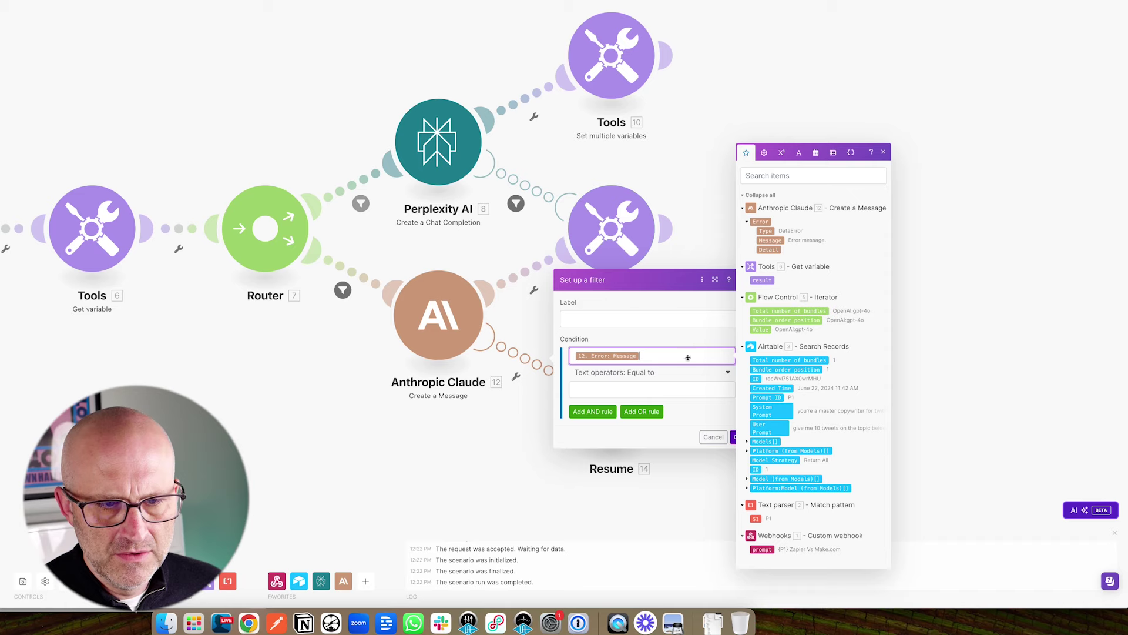
pyautogui.click(654, 372)
pyautogui.click(593, 537)
pyautogui.click(592, 389)
pyautogui.write('200')
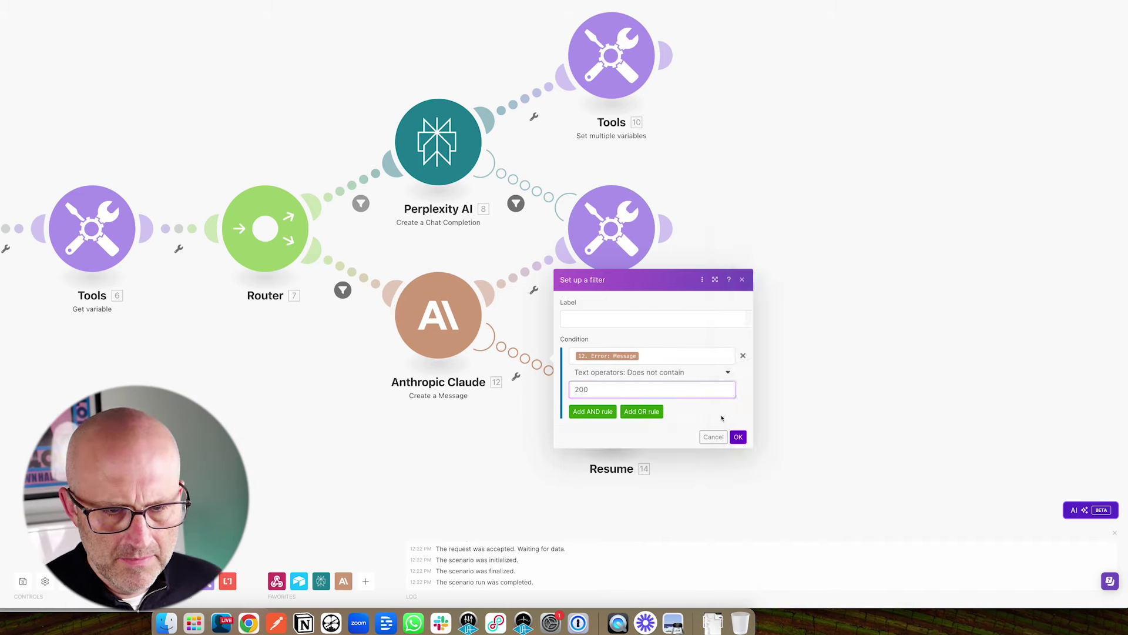
pyautogui.click(734, 437)
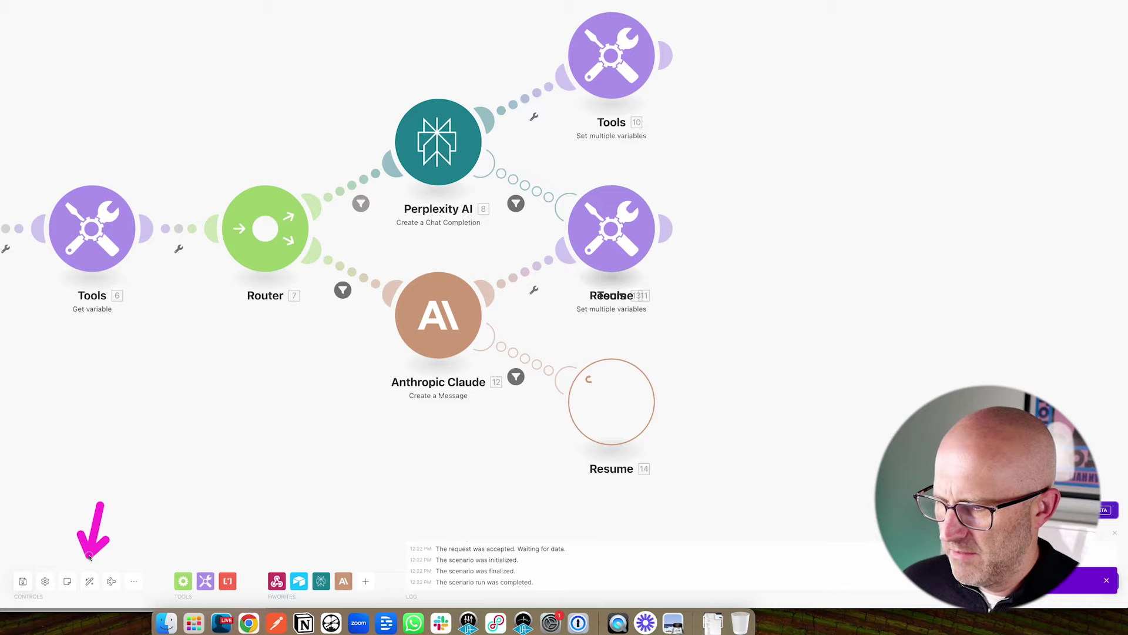
# - Auto-align the scenario's modules and add a third route to the router after the Get variable module
pyautogui.click(89, 581)
pyautogui.moveTo(671, 372); pyautogui.dragTo(406, 294)
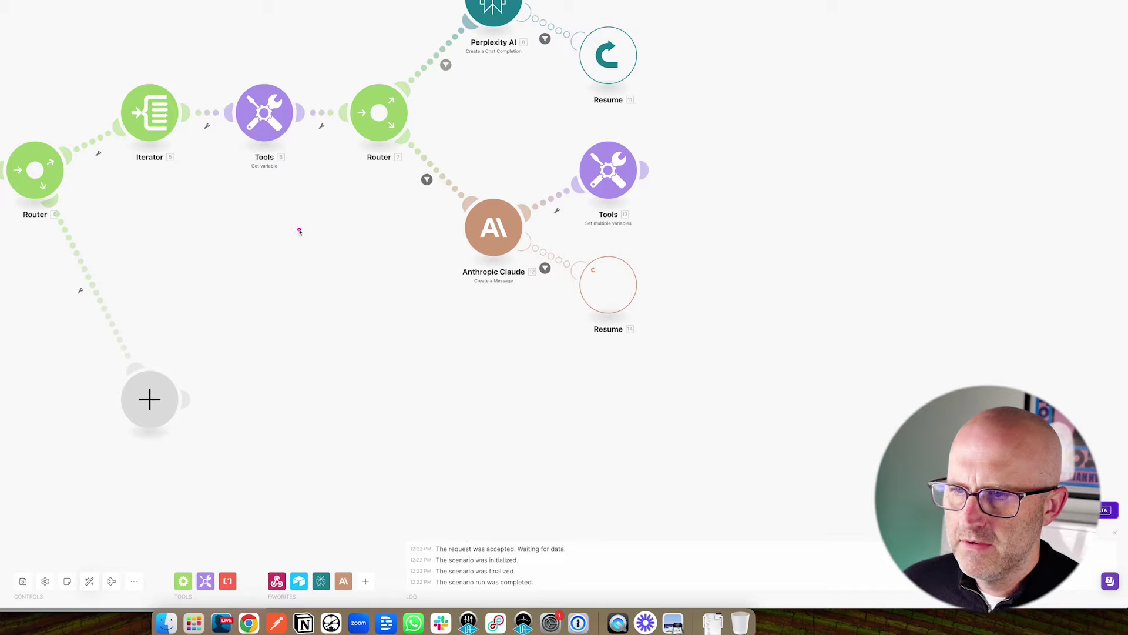
pyautogui.click(381, 113)
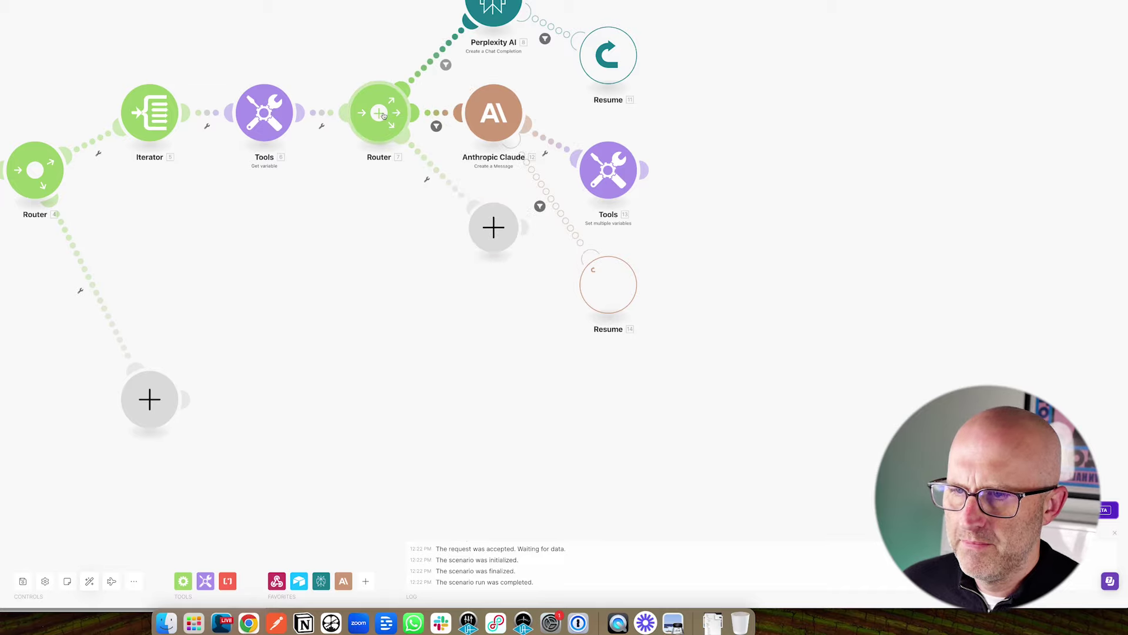
# - Place an OpenAI (ChatGPT, Whisper, DALL-E) Create a Completion module on the router's new route and leave its settings unfilled
pyautogui.click(494, 227)
pyautogui.write('chat')
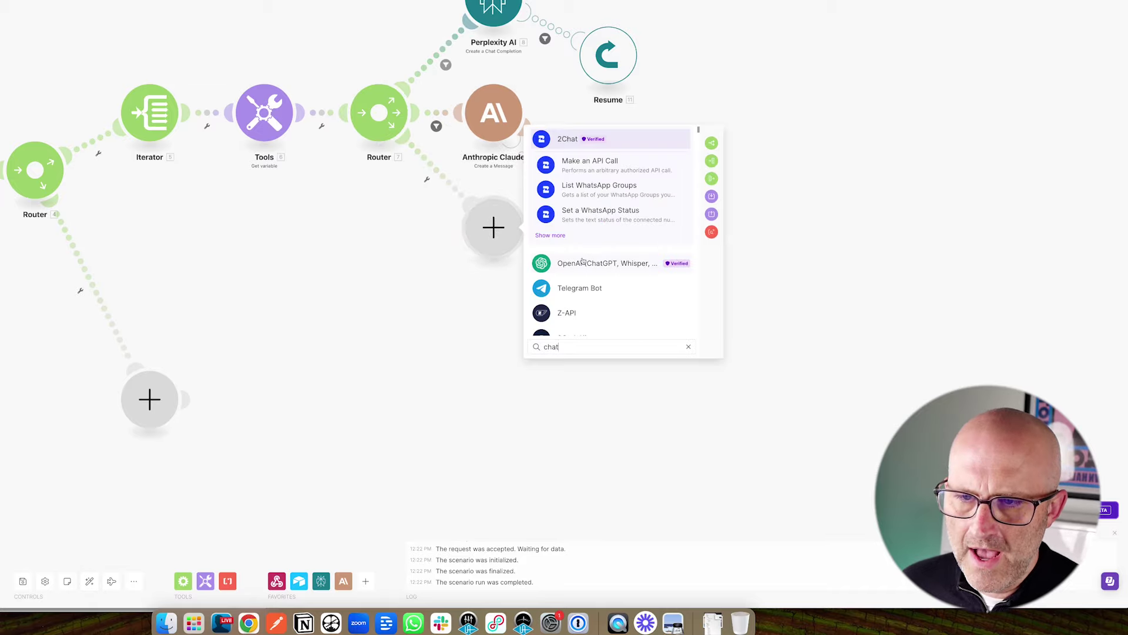
pyautogui.click(594, 262)
pyautogui.click(595, 270)
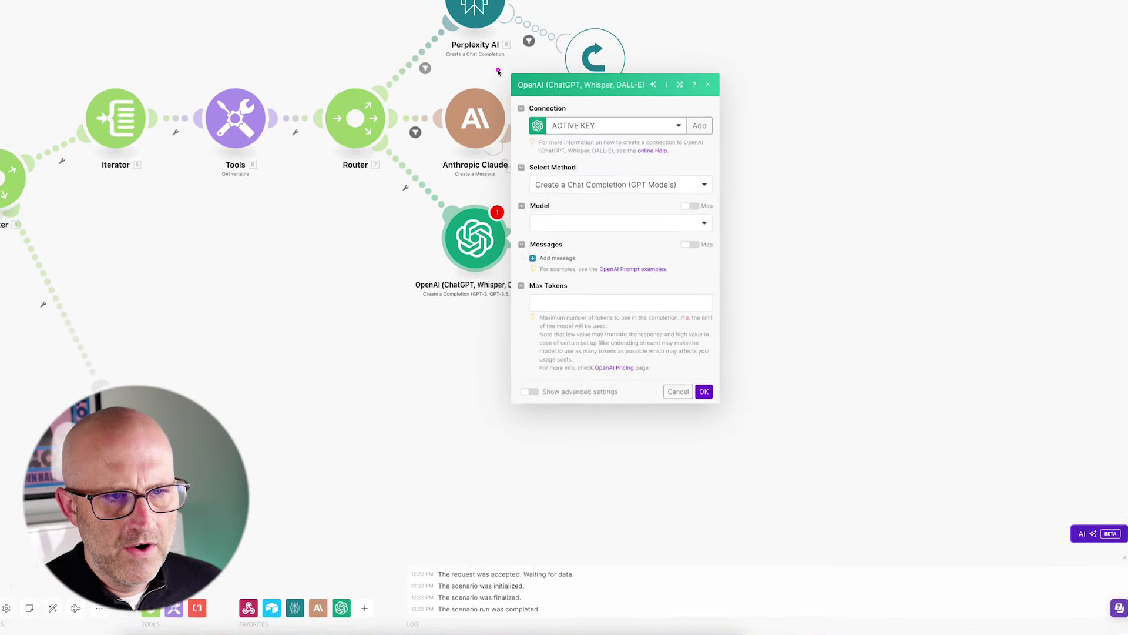
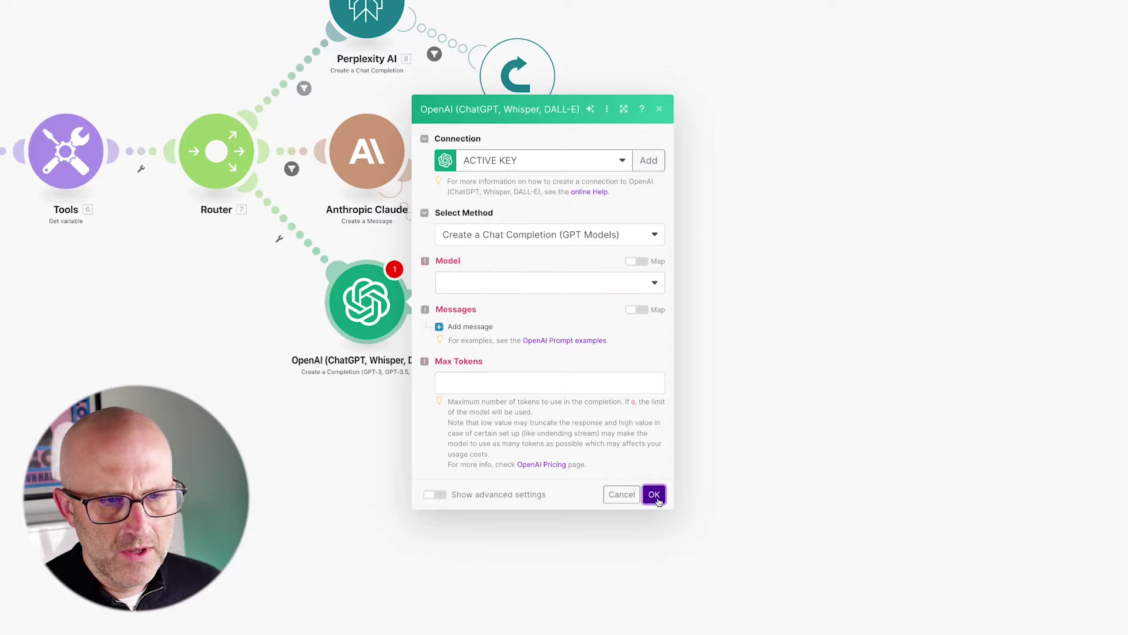
pyautogui.click(655, 495)
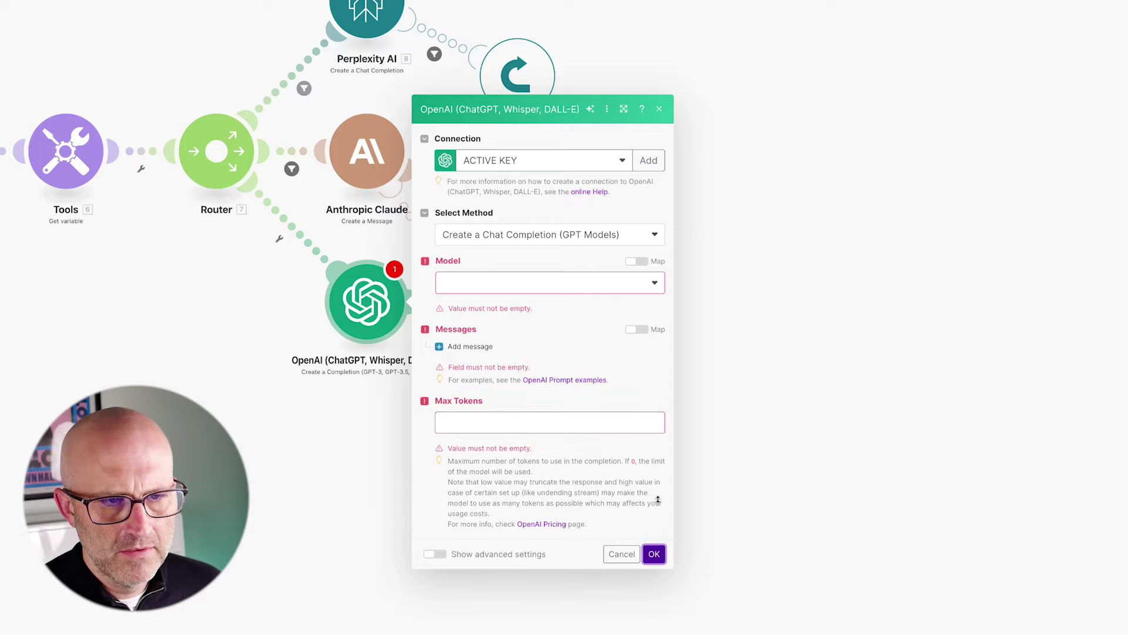
pyautogui.click(622, 554)
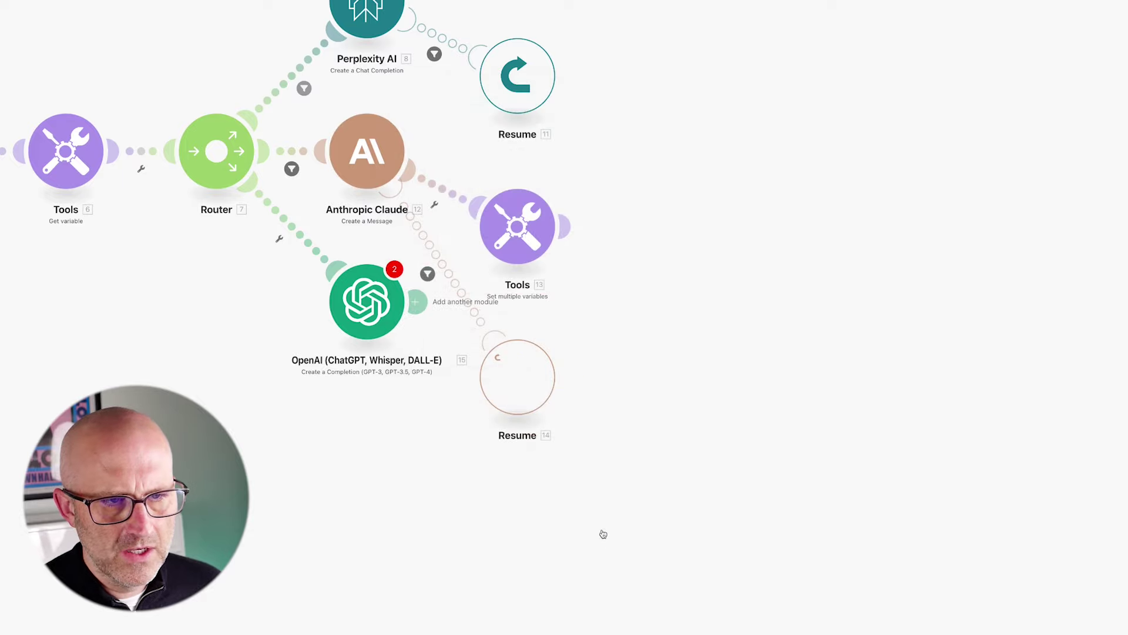
# - Copy Claude's Model formula last(split(5. Value;:)) into the OpenAI module's Model field with mapping enabled
pyautogui.click(370, 151)
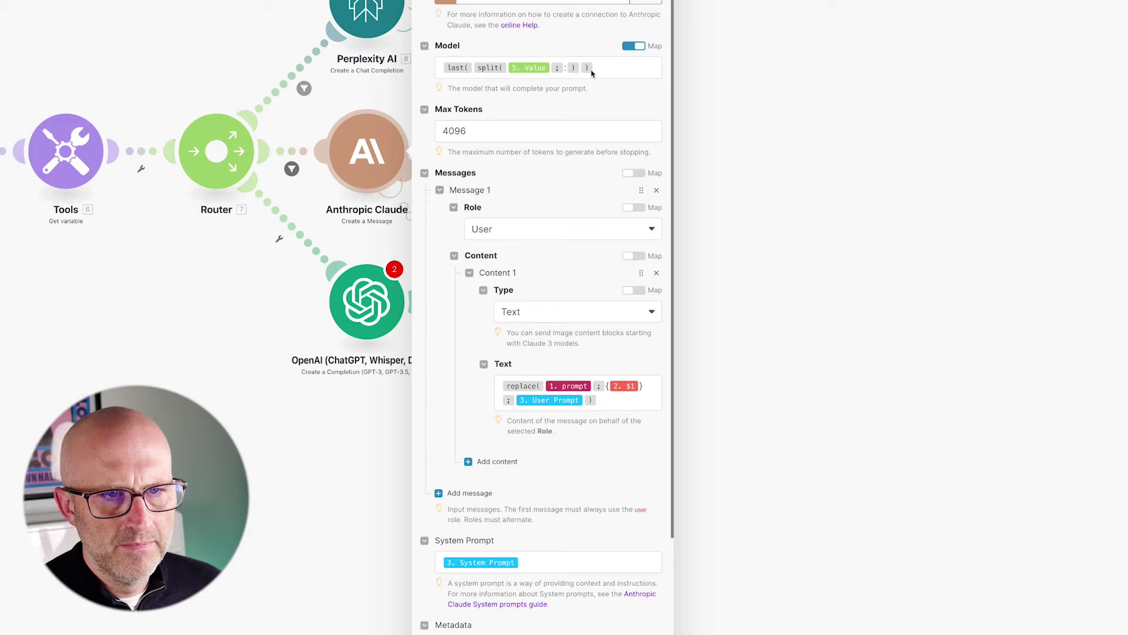
pyautogui.click(592, 70)
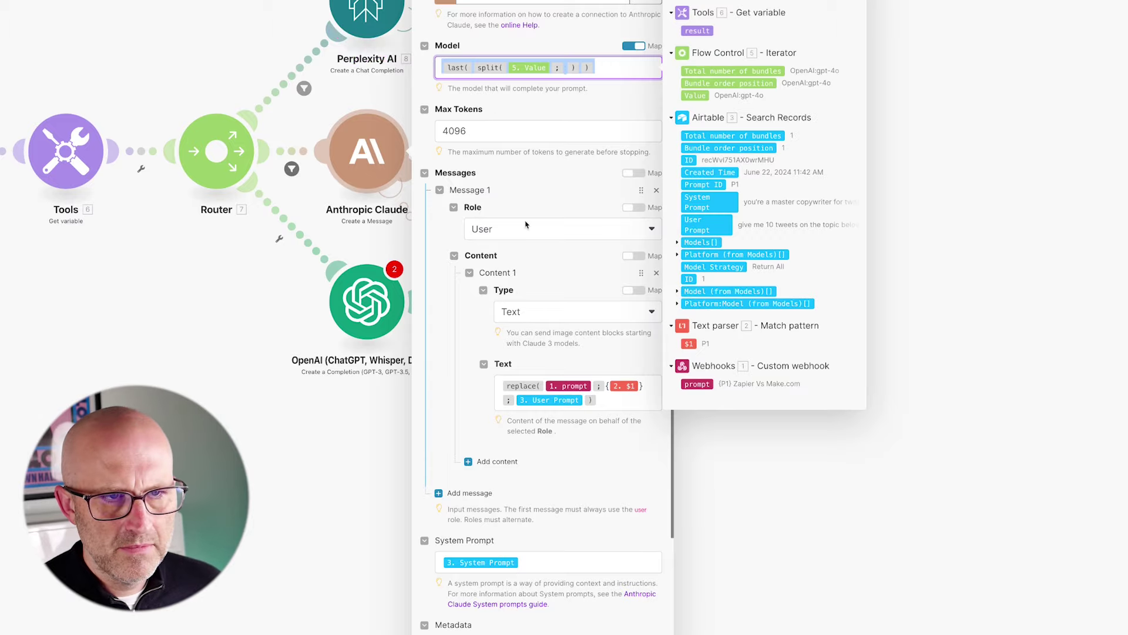
pyautogui.click(367, 302)
pyautogui.click(368, 302)
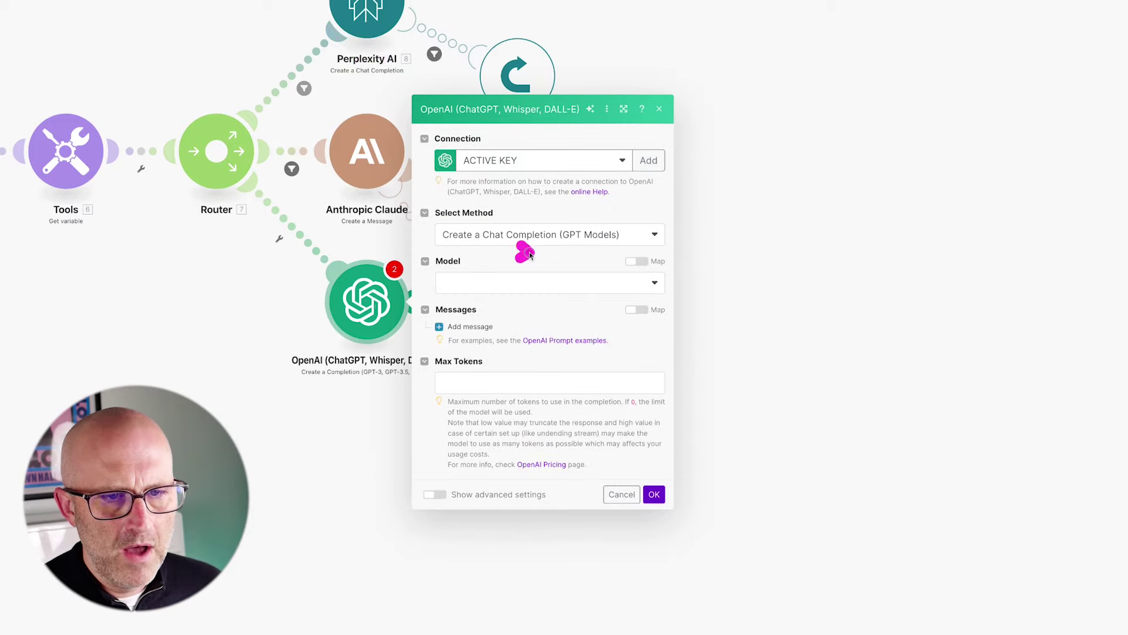
pyautogui.click(636, 261)
pyautogui.click(495, 290)
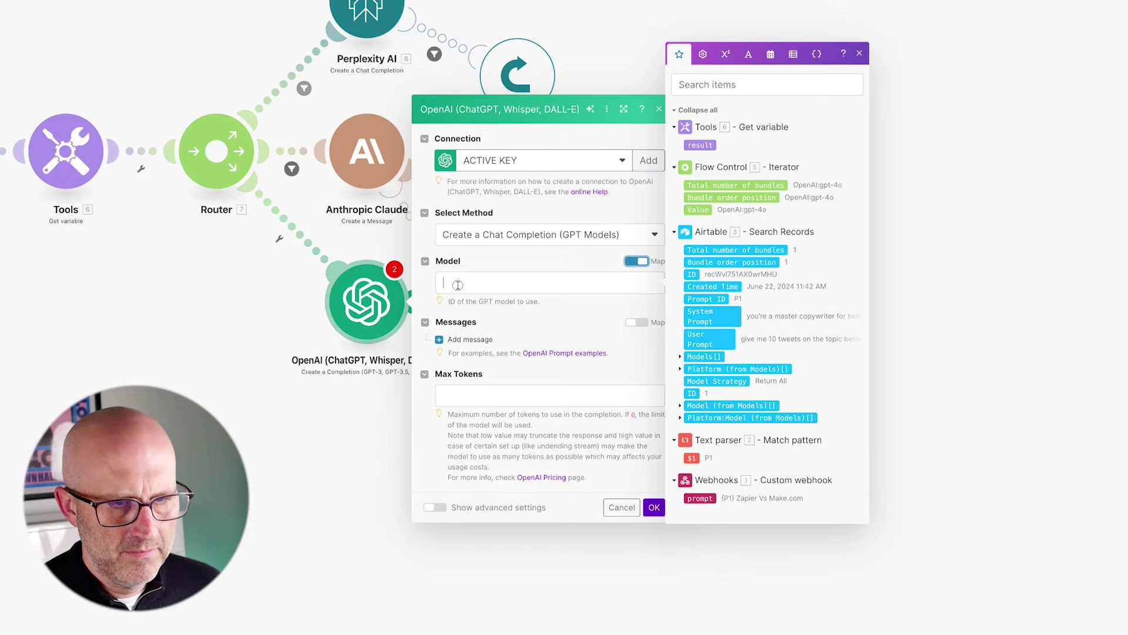
pyautogui.write('last( split( 5. Value ; : ) )')
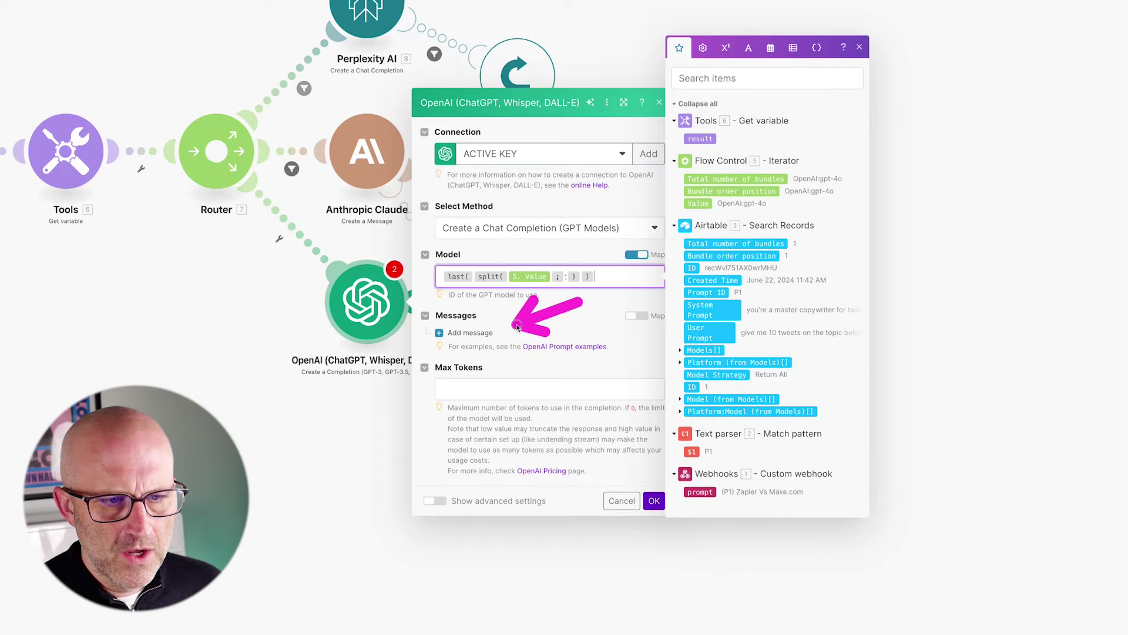
# - Add a first message to the OpenAI module with the System role and the Airtable System Prompt as its content
pyautogui.click(477, 332)
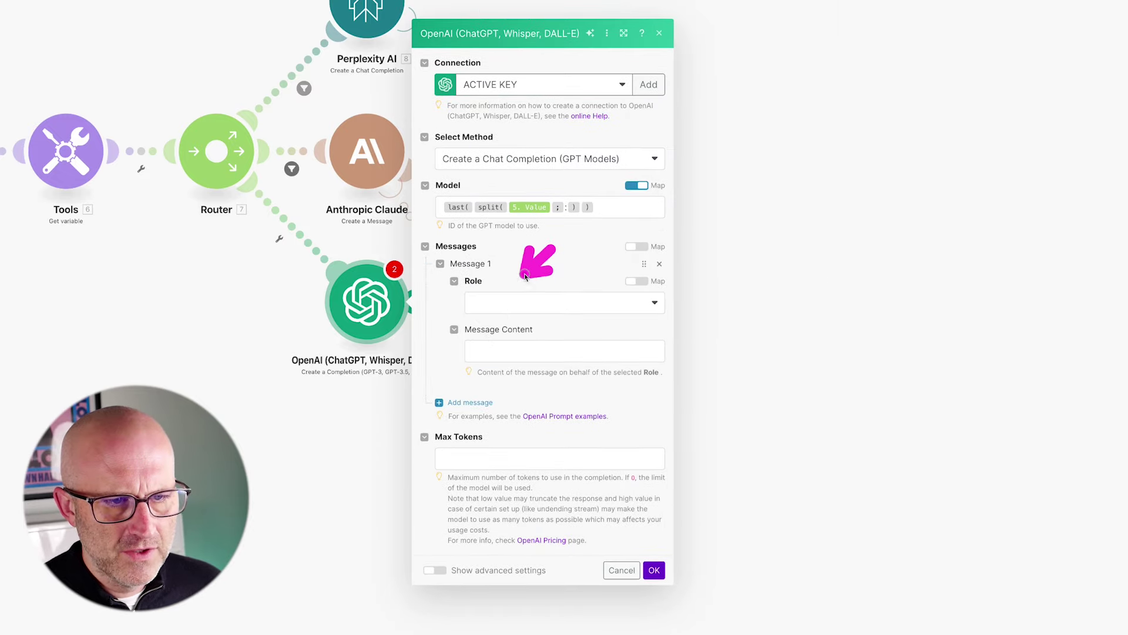
pyautogui.click(503, 305)
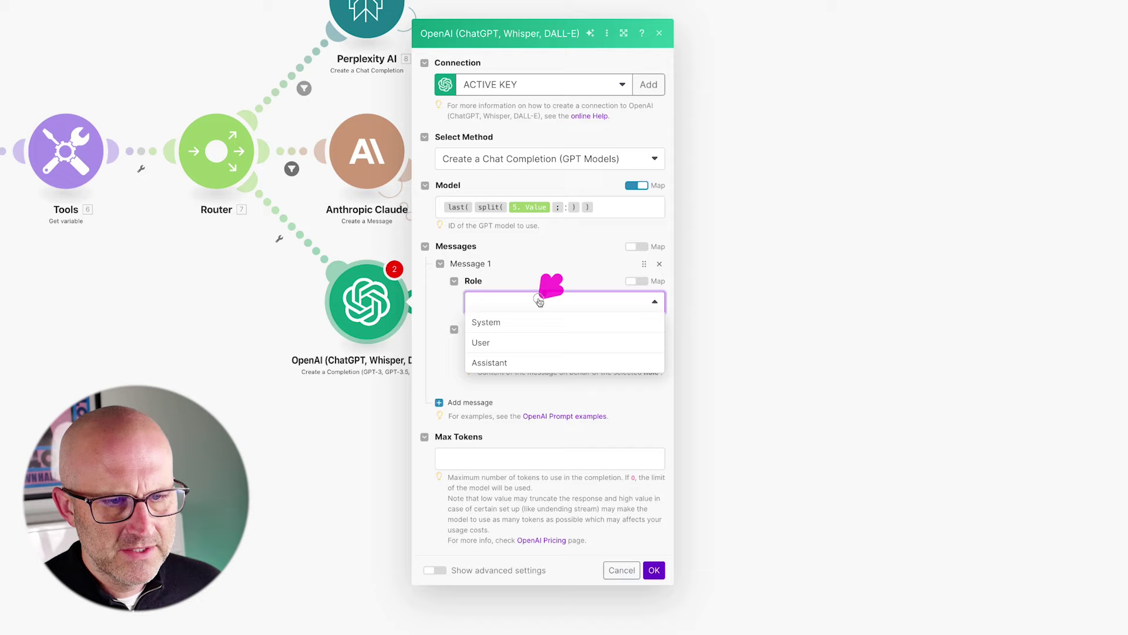
pyautogui.click(504, 322)
pyautogui.click(509, 352)
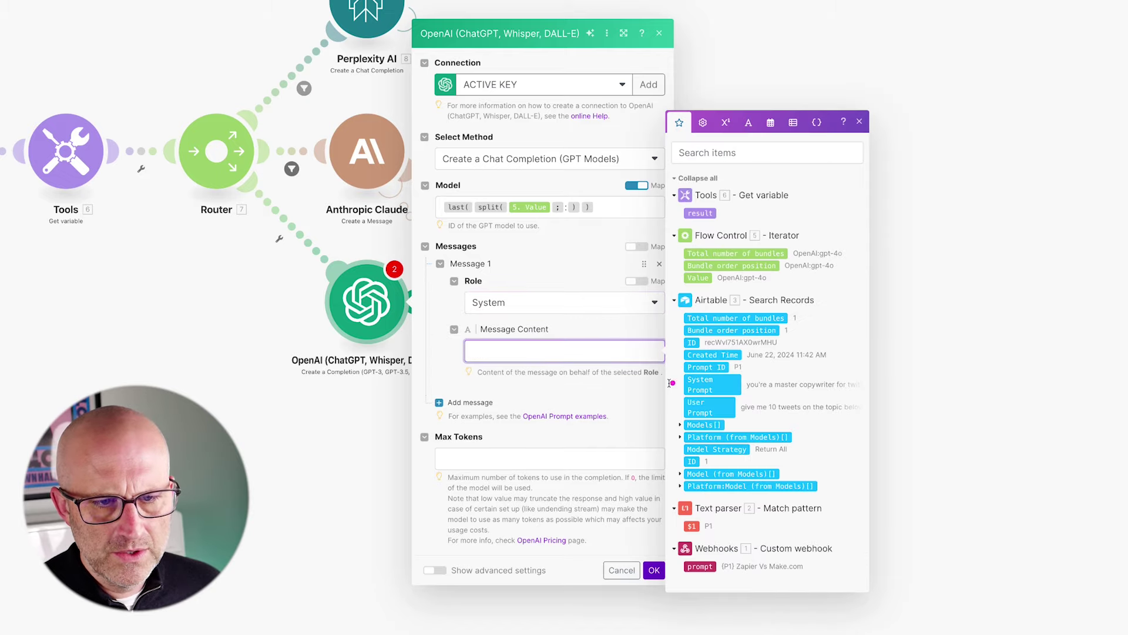
pyautogui.click(714, 385)
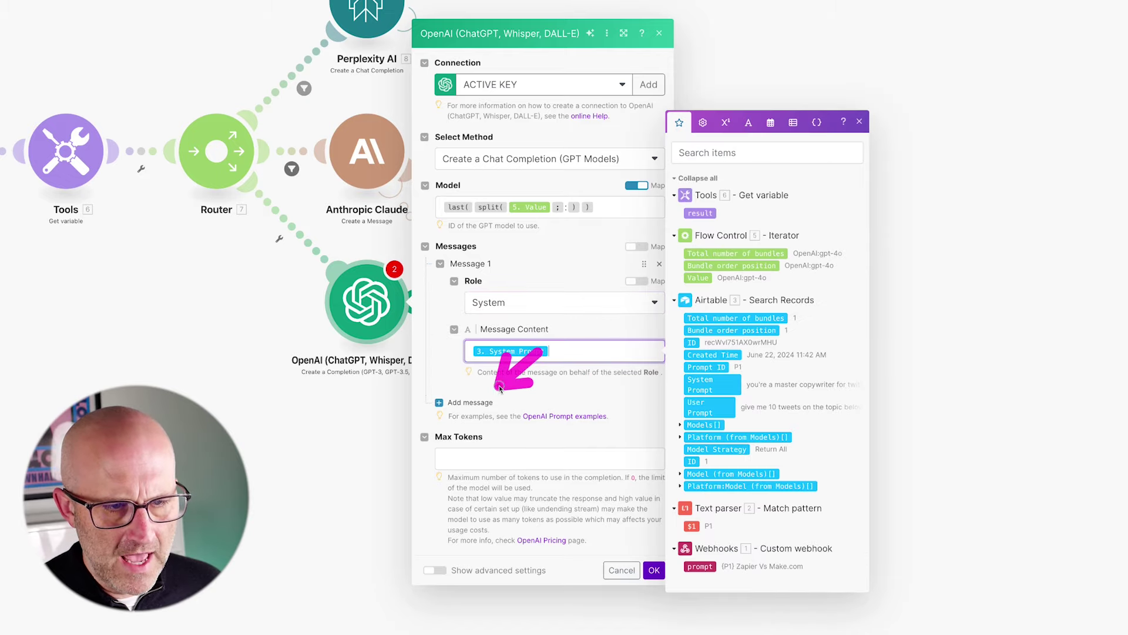
# - Add a second message with the User role and placeholder content "temp", fill in Max Tokens and save the OpenAI module
pyautogui.click(485, 402)
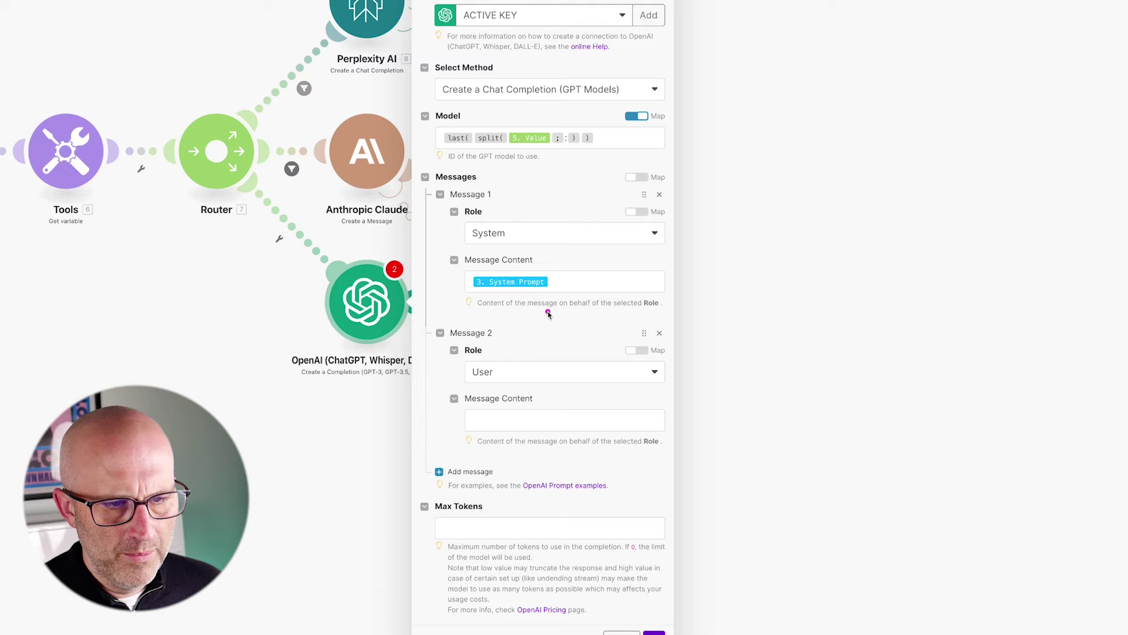
pyautogui.click(500, 420)
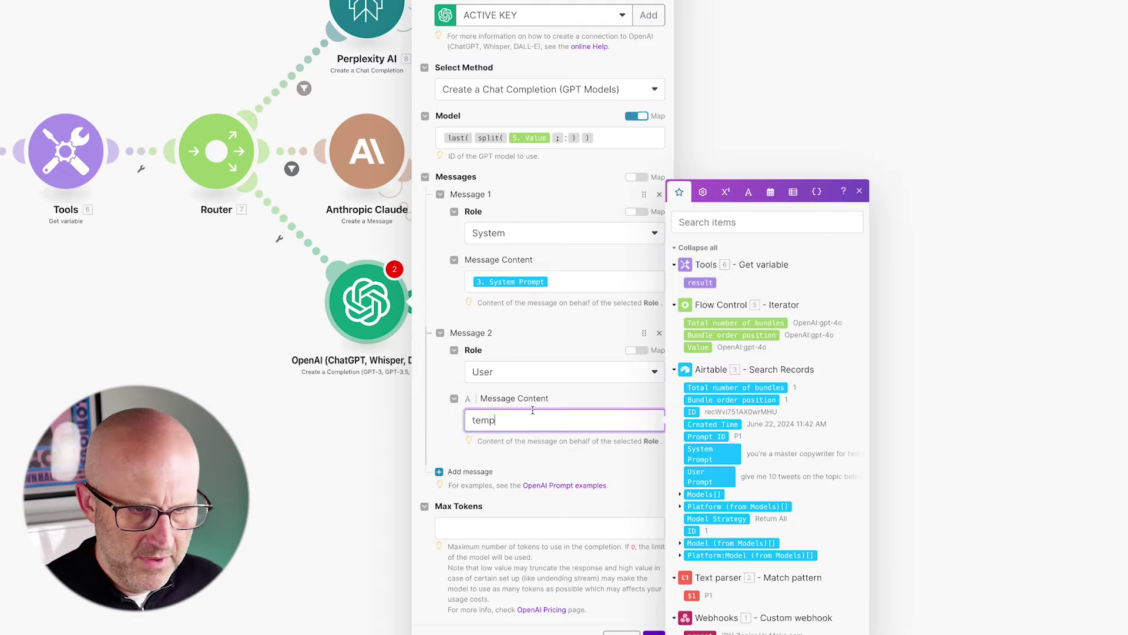
pyautogui.click(466, 529)
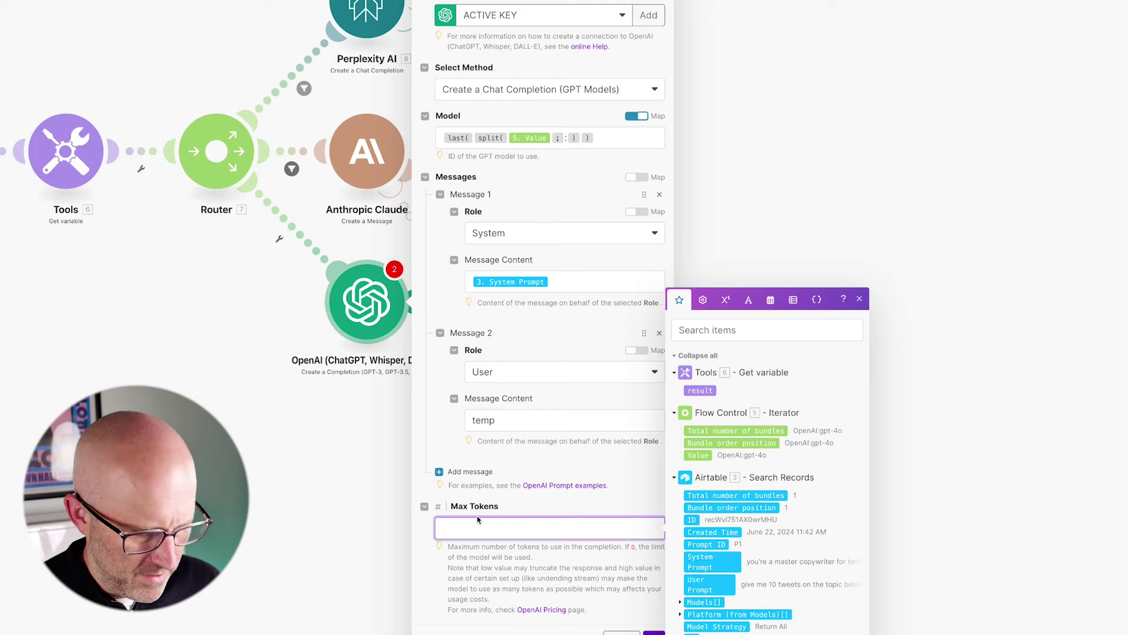
pyautogui.click(652, 632)
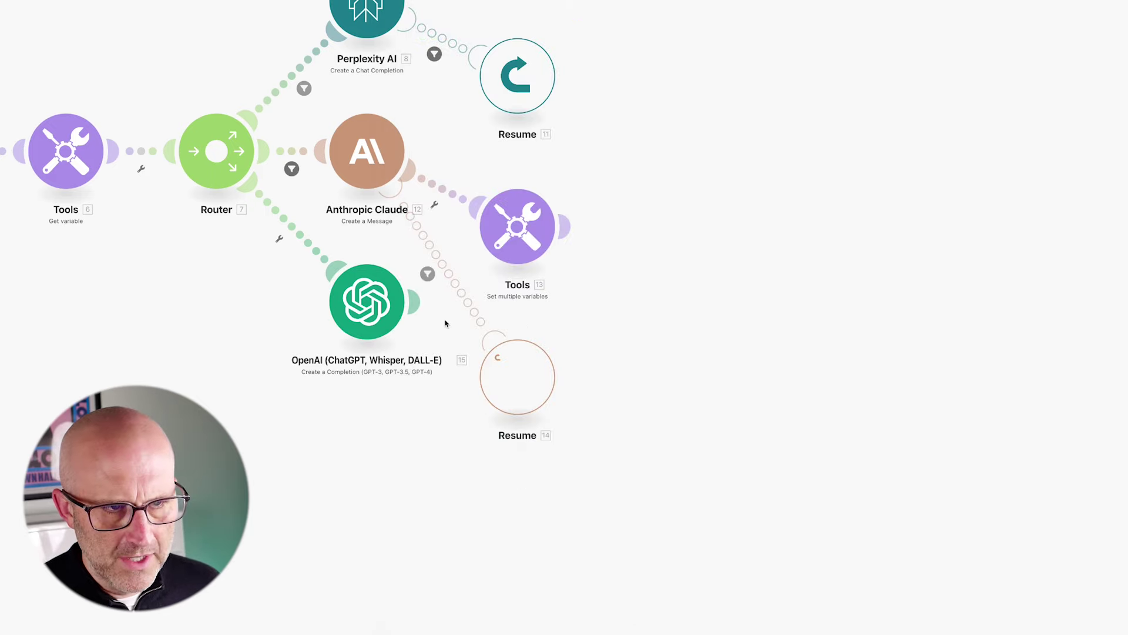
# - Replace the "temp" content of the OpenAI module's User message with the formula last(split(5. Value;:)) and save the module
pyautogui.click(353, 160)
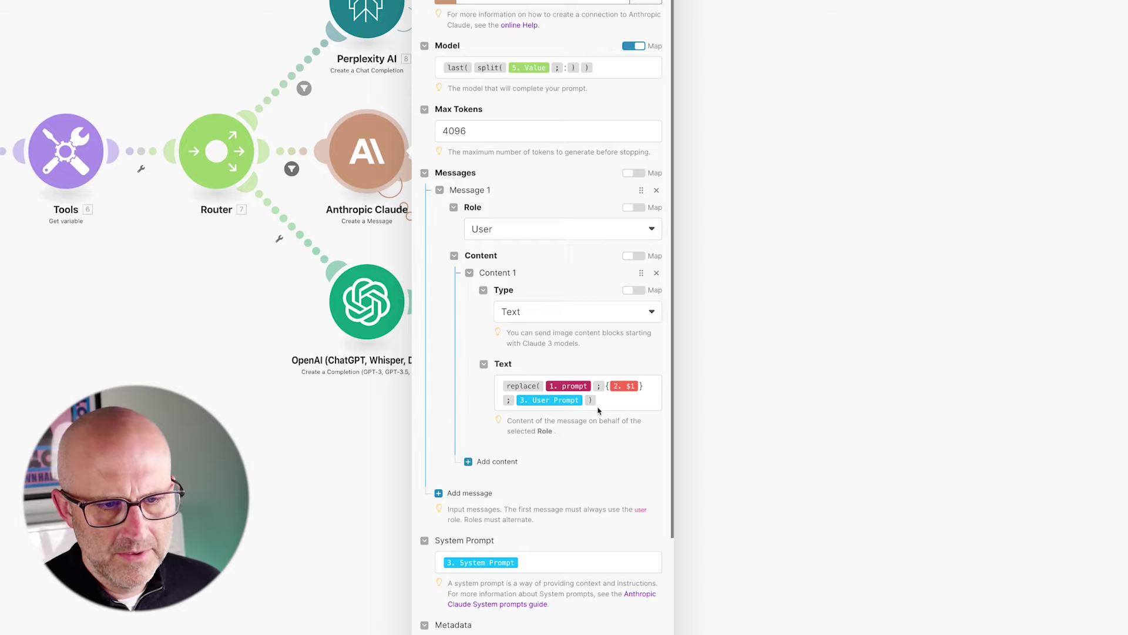
pyautogui.click(366, 302)
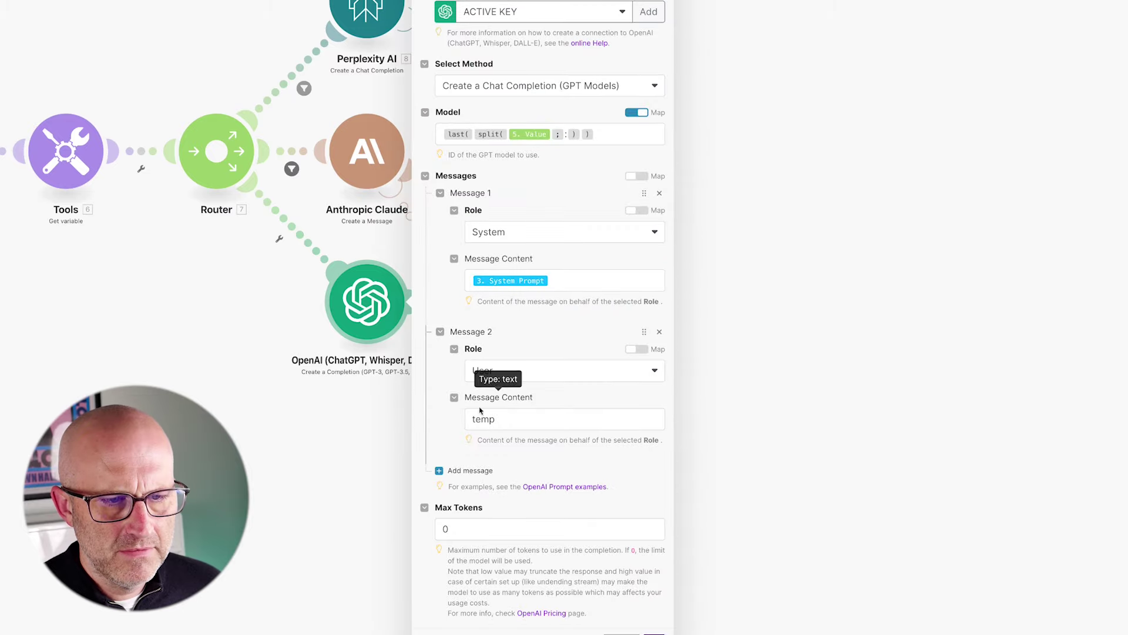
pyautogui.click(480, 418)
pyautogui.write('last( split( 5. Value ; : ) )')
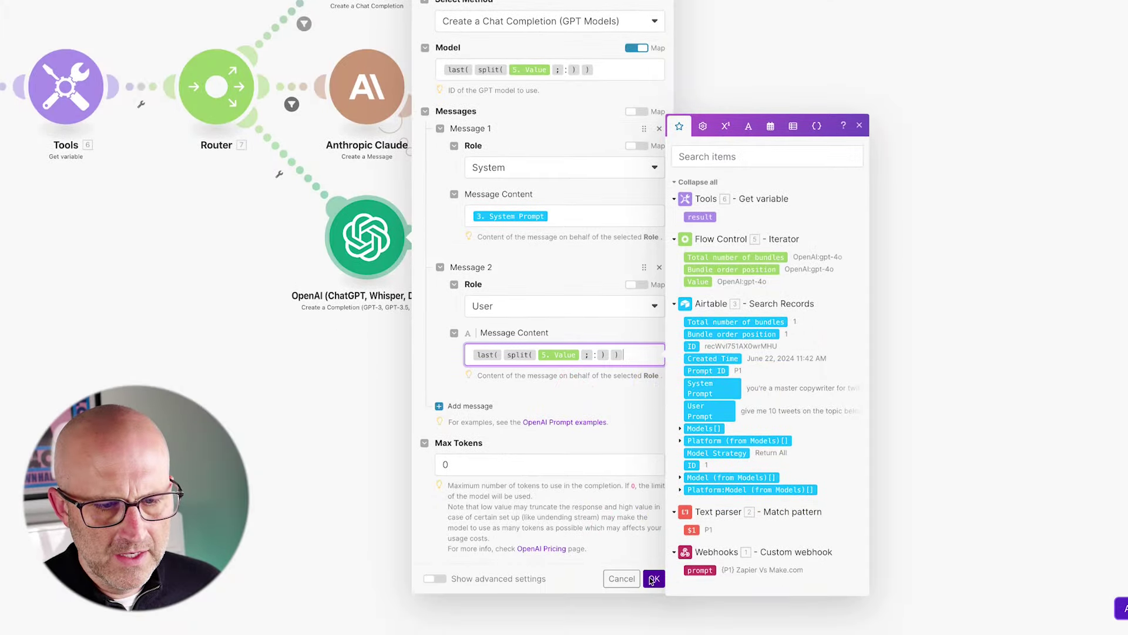
pyautogui.click(654, 579)
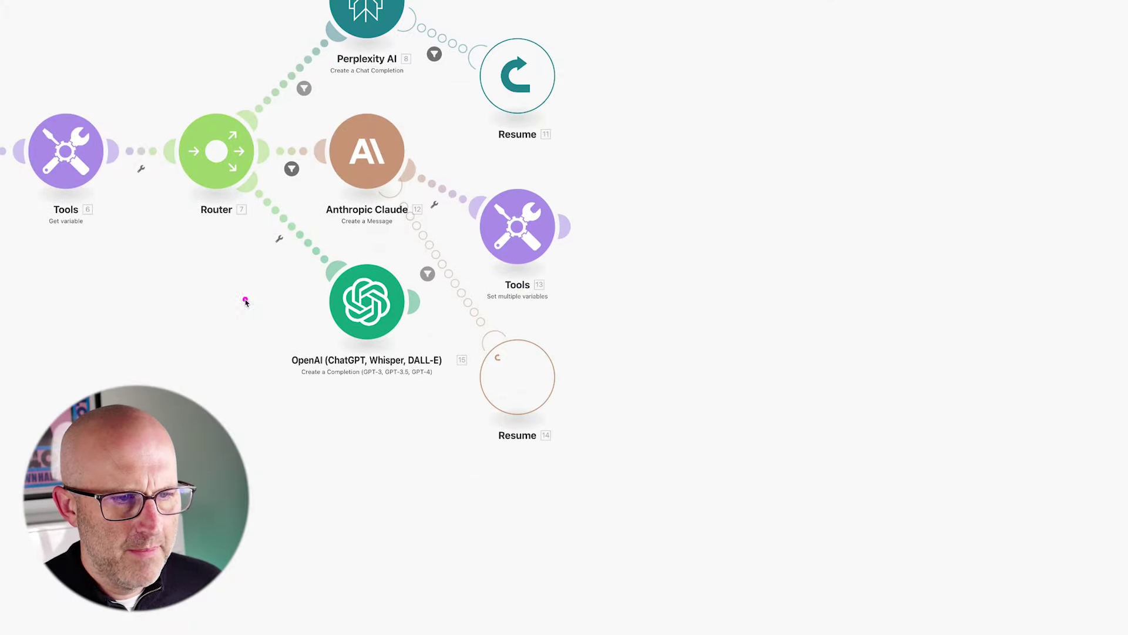
# - Set up a filter on the route to the OpenAI module with the condition that the Iterator's Value contains OpenAI
pyautogui.click(295, 169)
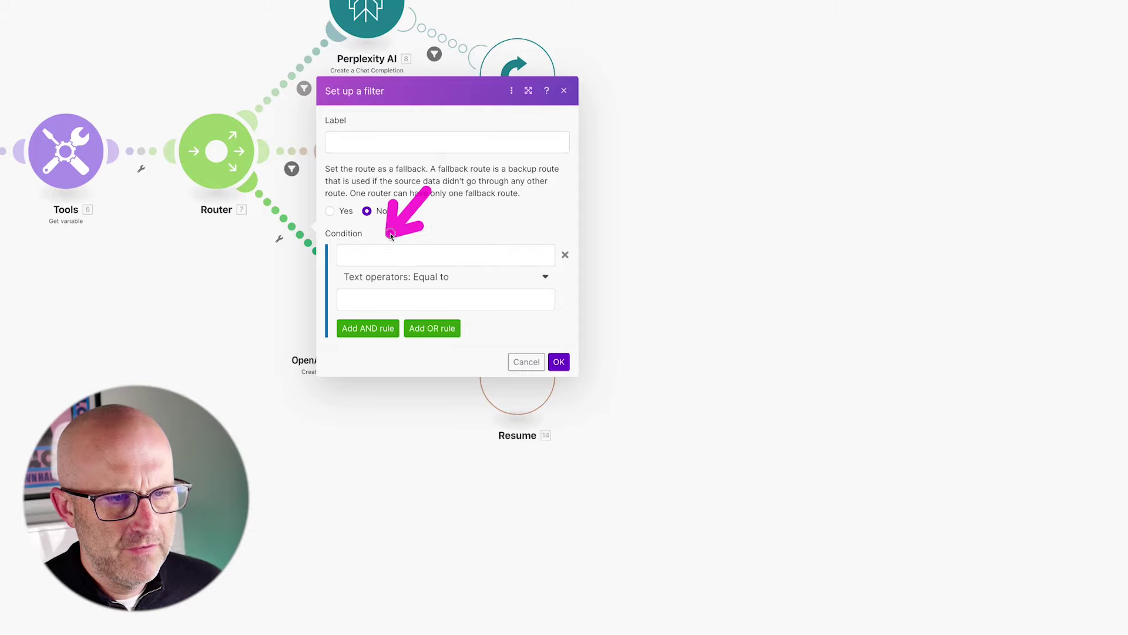
pyautogui.click(372, 255)
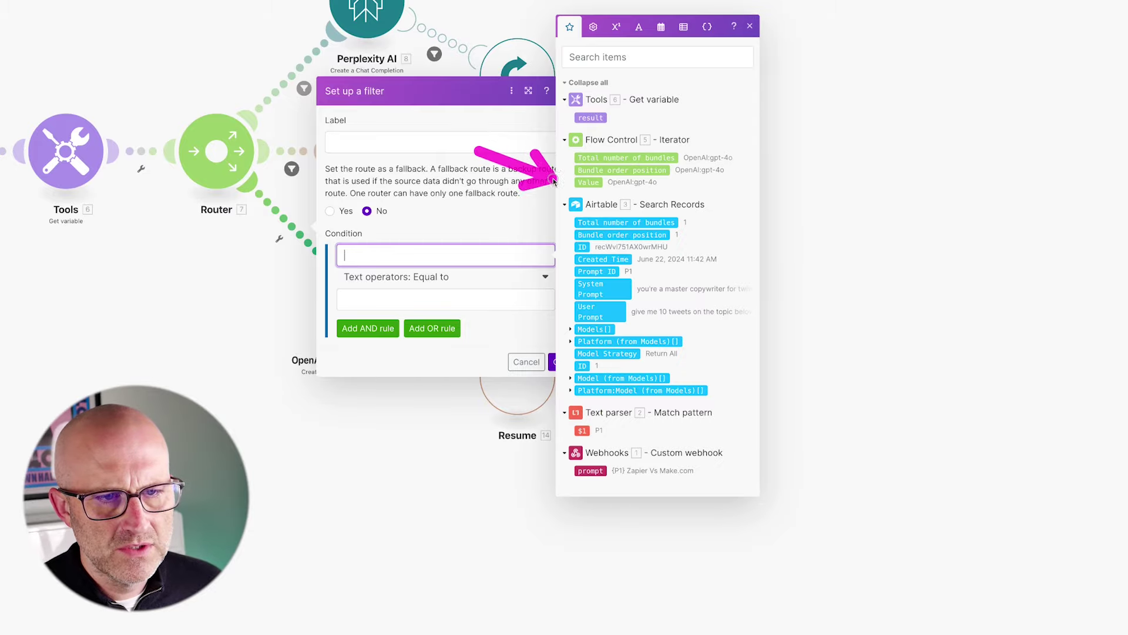
pyautogui.click(585, 183)
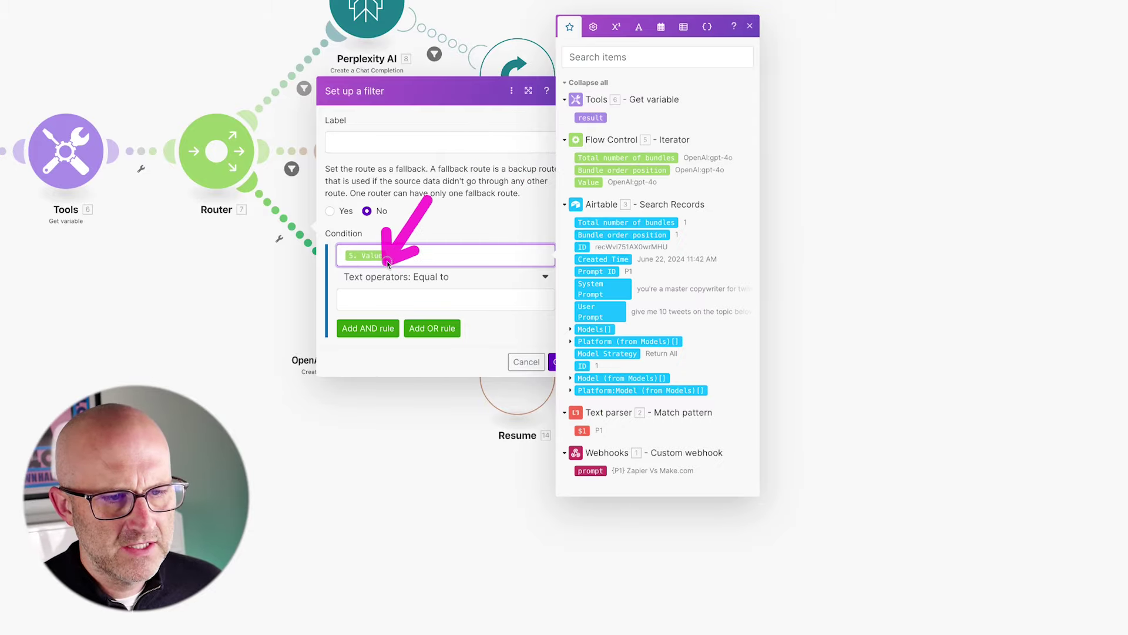
pyautogui.click(438, 278)
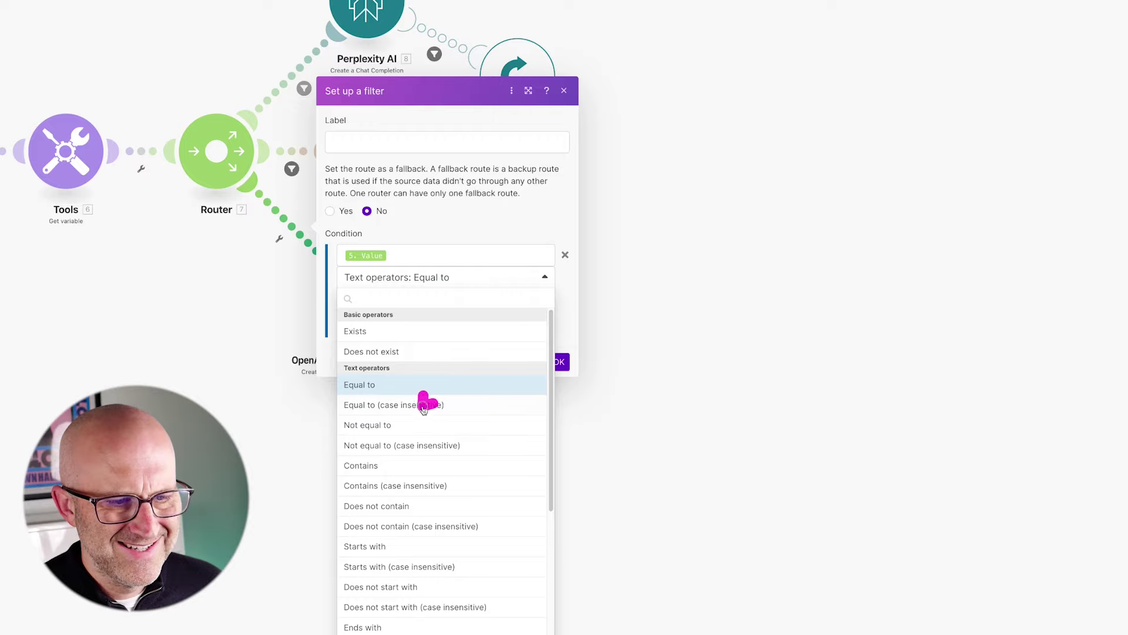
pyautogui.click(378, 465)
pyautogui.click(373, 300)
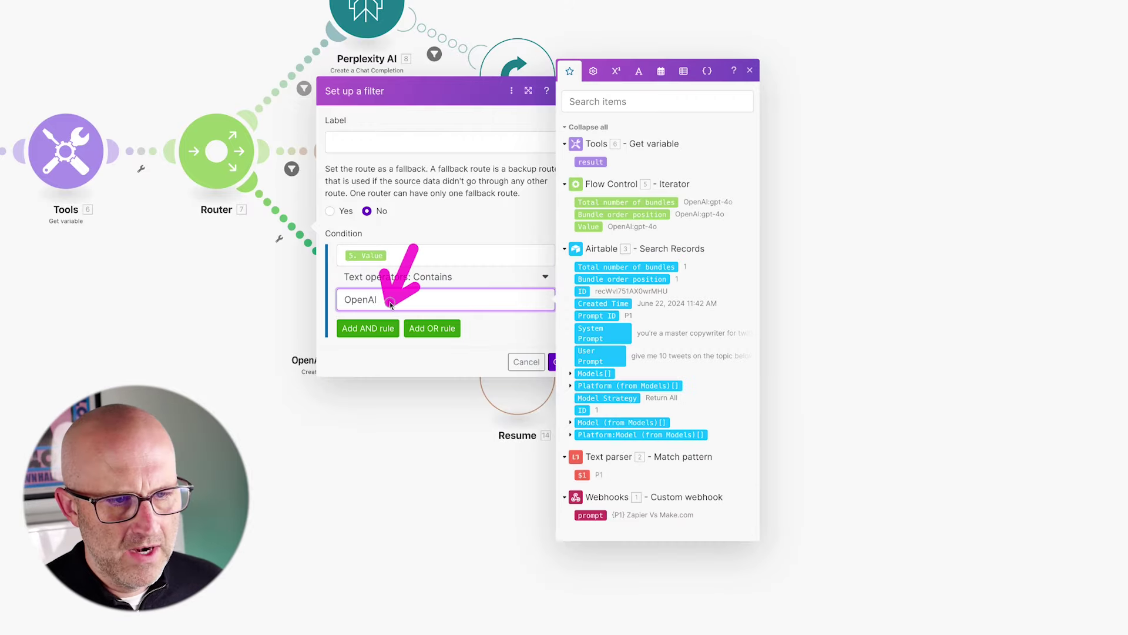
# - Add an AND rule to the OpenAI filter using Boolean Equal to with the true keyword, and save the filter
pyautogui.click(376, 330)
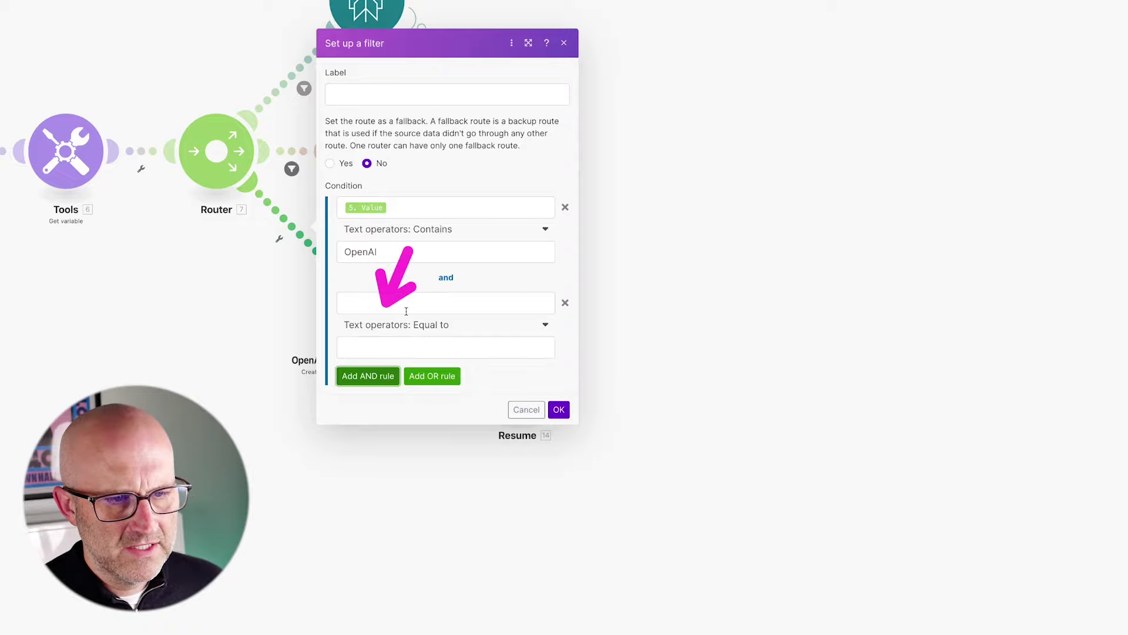
pyautogui.click(429, 324)
pyautogui.scroll(-4, 462, 461)
pyautogui.scroll(-7, 462, 460)
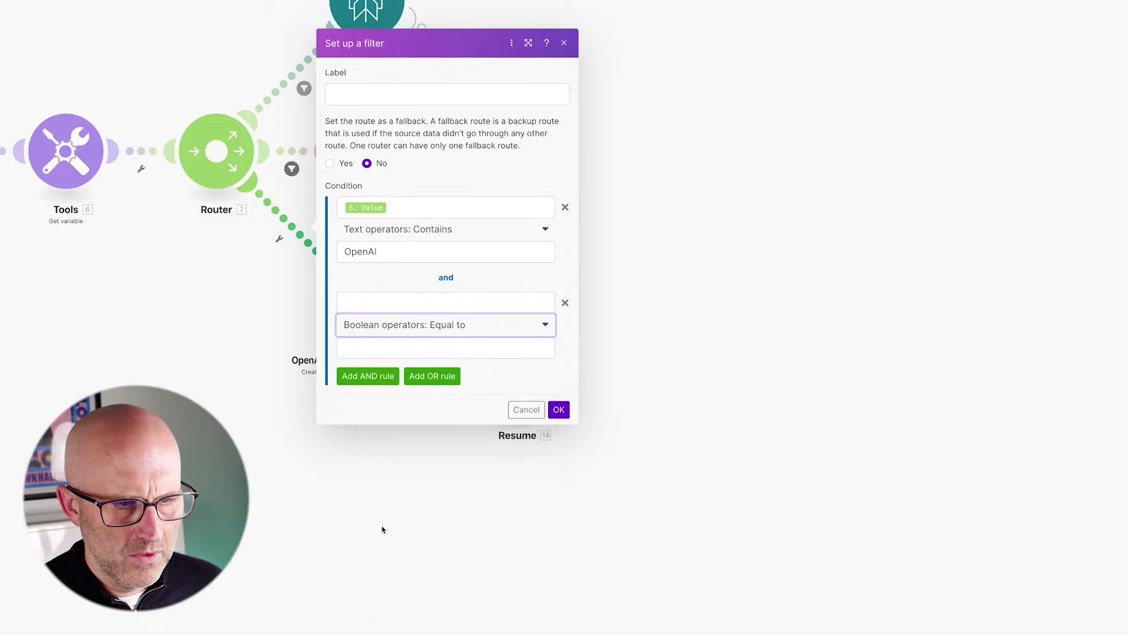
pyautogui.click(354, 351)
pyautogui.click(594, 118)
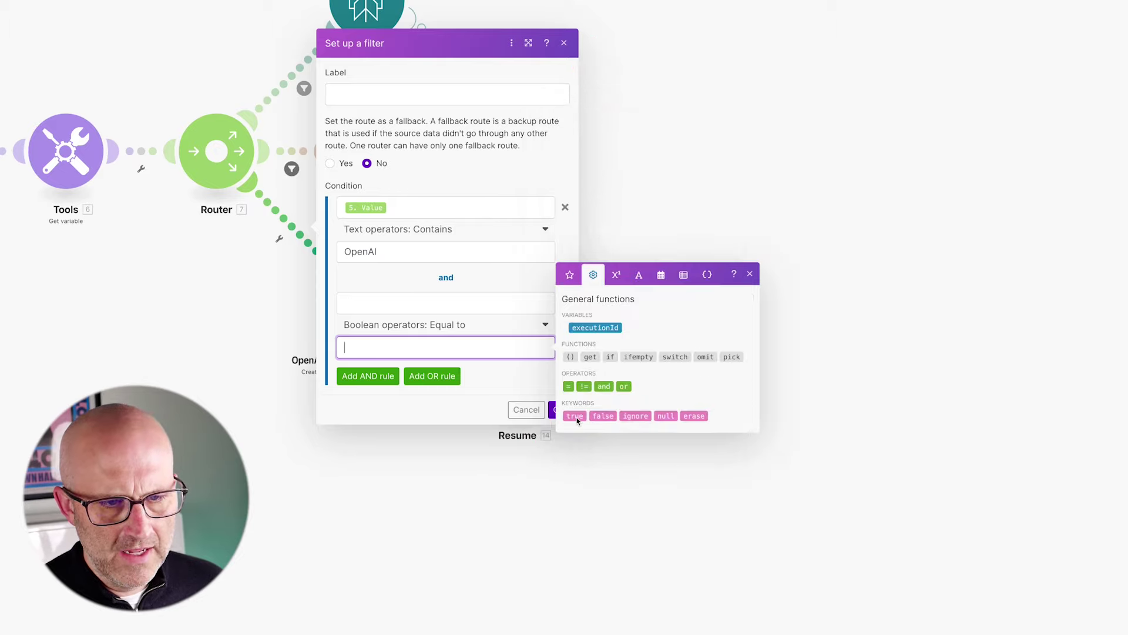
pyautogui.click(558, 409)
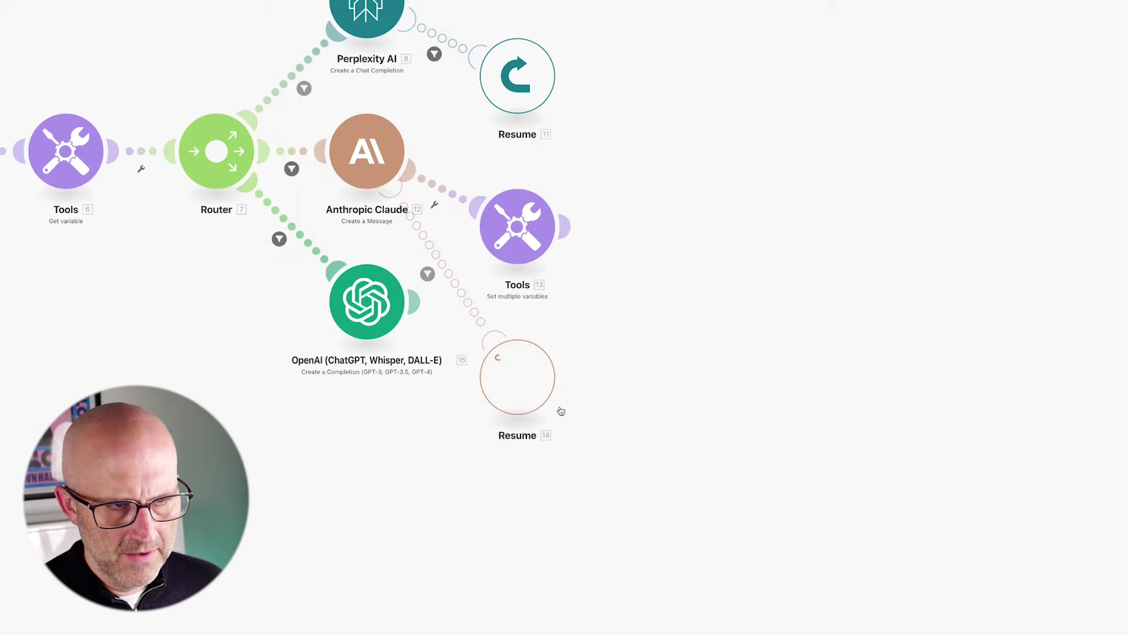
# - Copy the if() formula on Model Strategy = Return All or result = null from Claude's filter into the OpenAI filter's Boolean rule and save
pyautogui.click(298, 151)
pyautogui.moveTo(387, 242); pyautogui.dragTo(332, 215)
pyautogui.hotkey('ctrl', 'c')
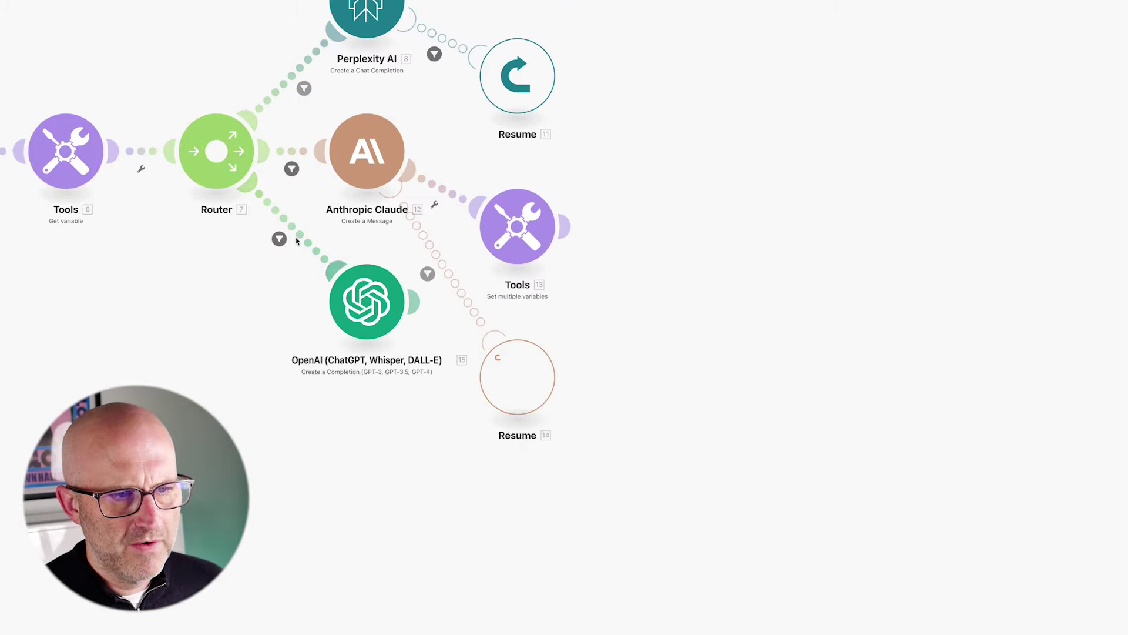
pyautogui.click(333, 269)
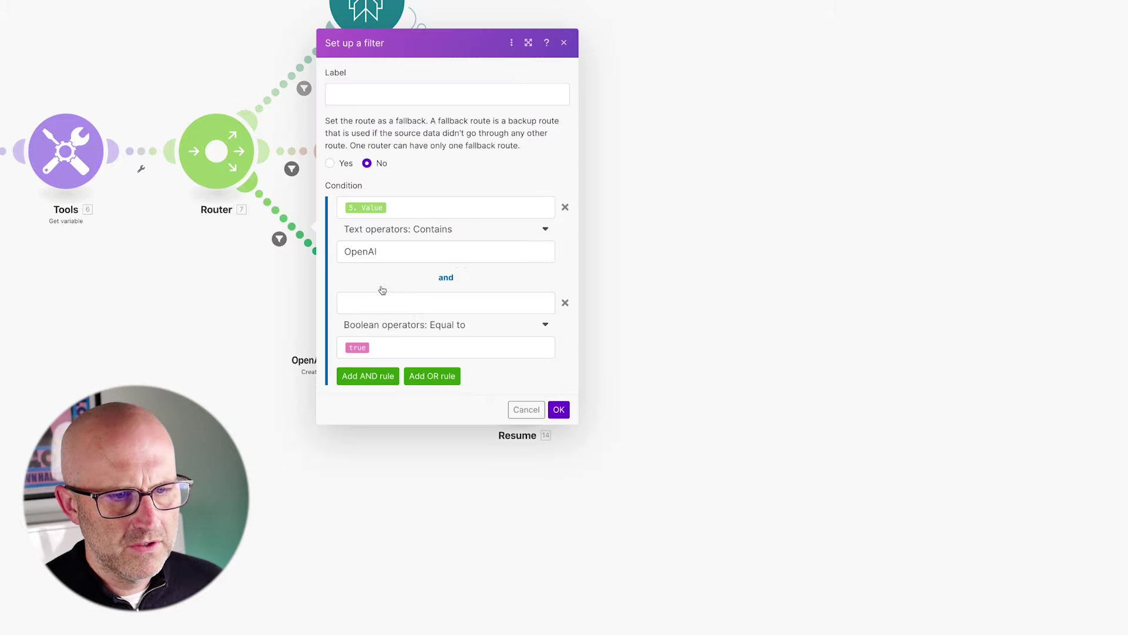
pyautogui.click(355, 304)
pyautogui.hotkey('ctrl', 'v')
pyautogui.click(494, 406)
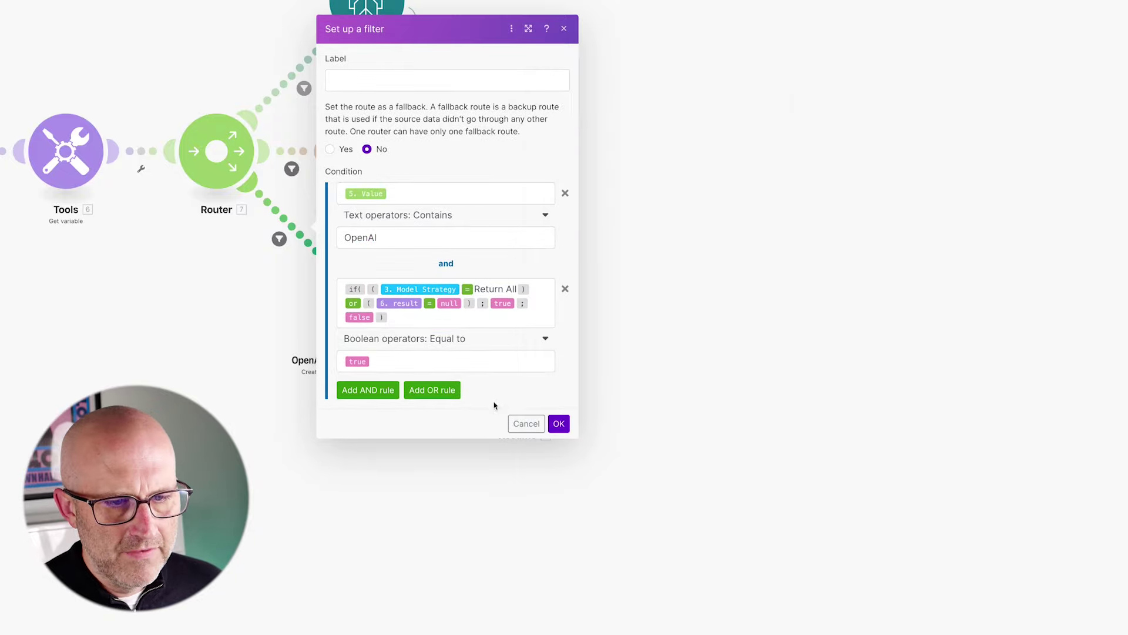
pyautogui.click(559, 424)
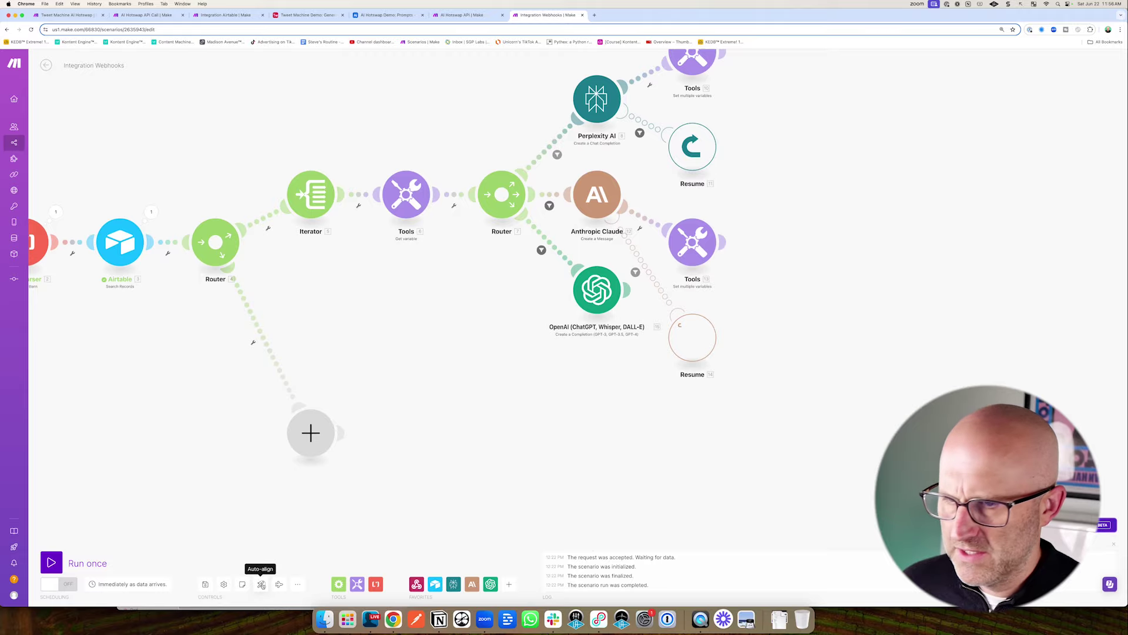
# - Auto-align the scenario and add a Tools Set multiple variables module after the OpenAI module
pyautogui.moveTo(692, 444); pyautogui.dragTo(470, 373)
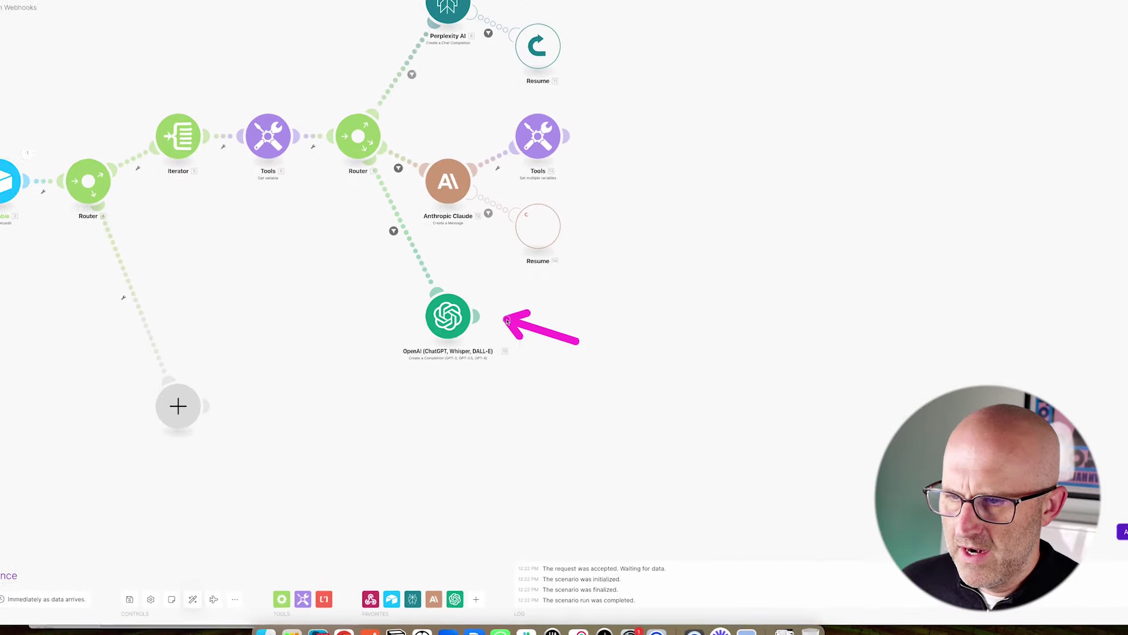
pyautogui.click(406, 272)
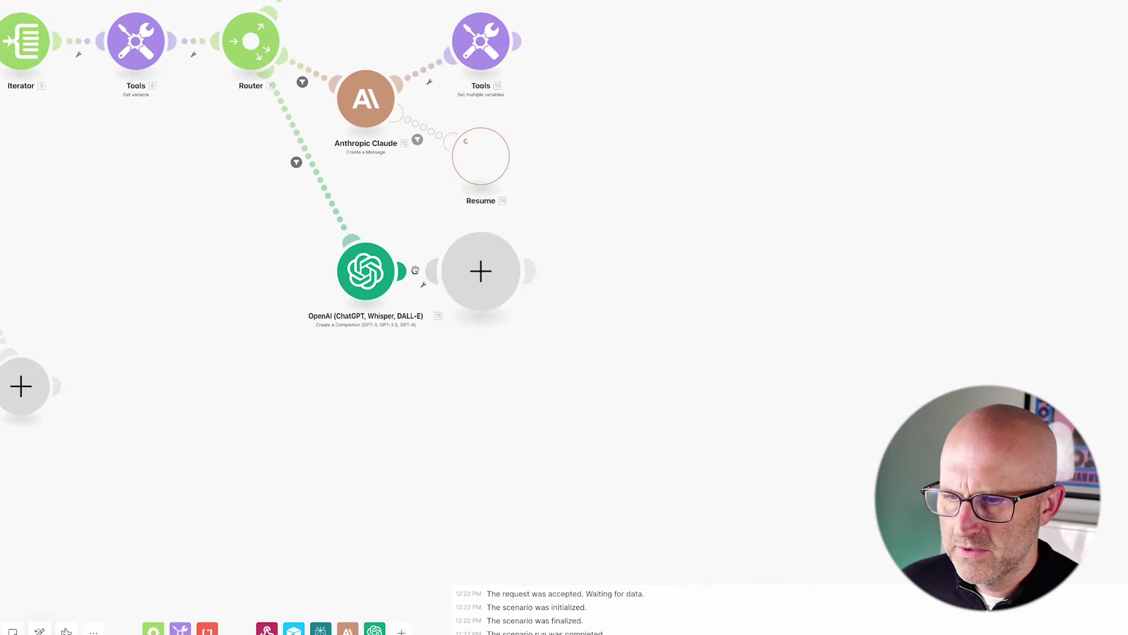
pyautogui.write('variable')
pyautogui.click(612, 256)
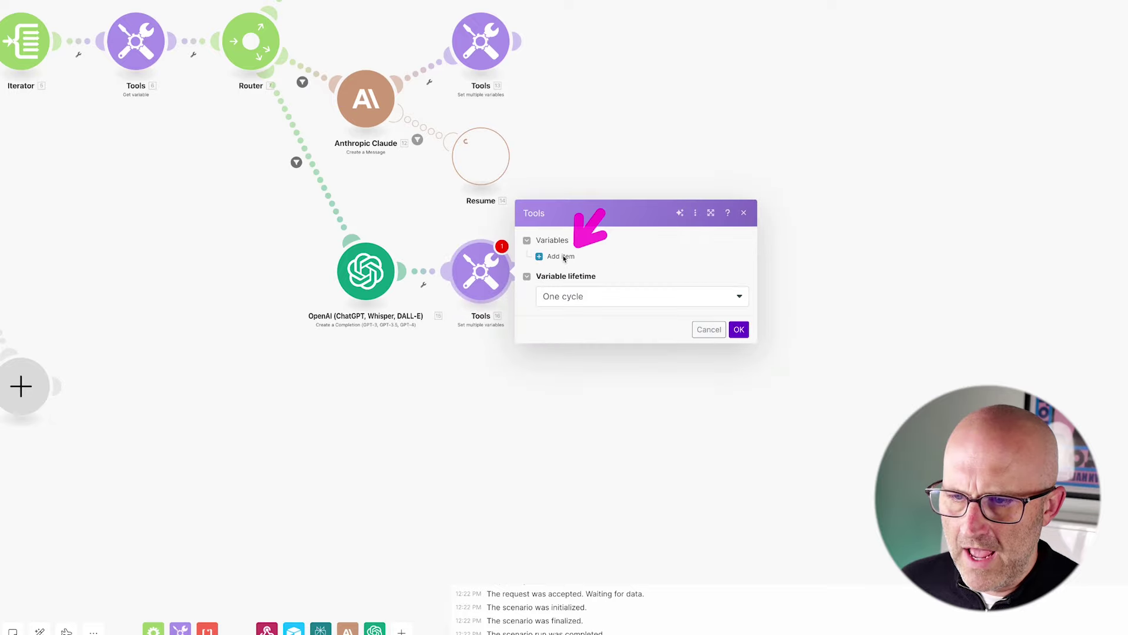
# - Add two variable items, naming the first with the Iterator's Bundle order position and mapping its value to the OpenAI Result
pyautogui.click(560, 370)
pyautogui.click(686, 178)
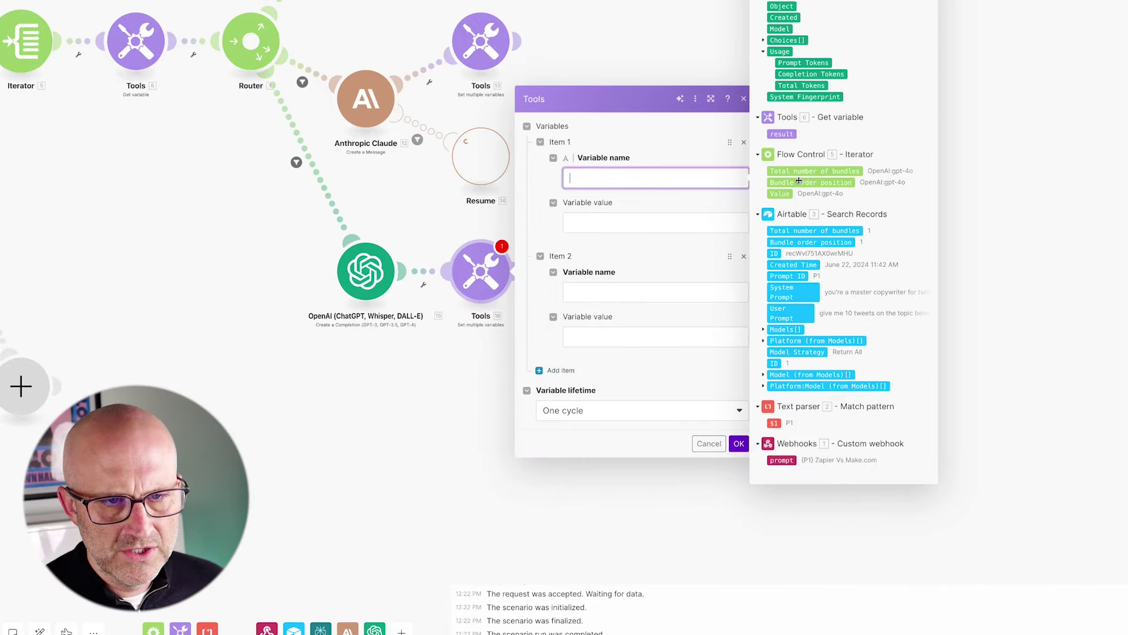
pyautogui.moveTo(811, 182); pyautogui.dragTo(634, 178)
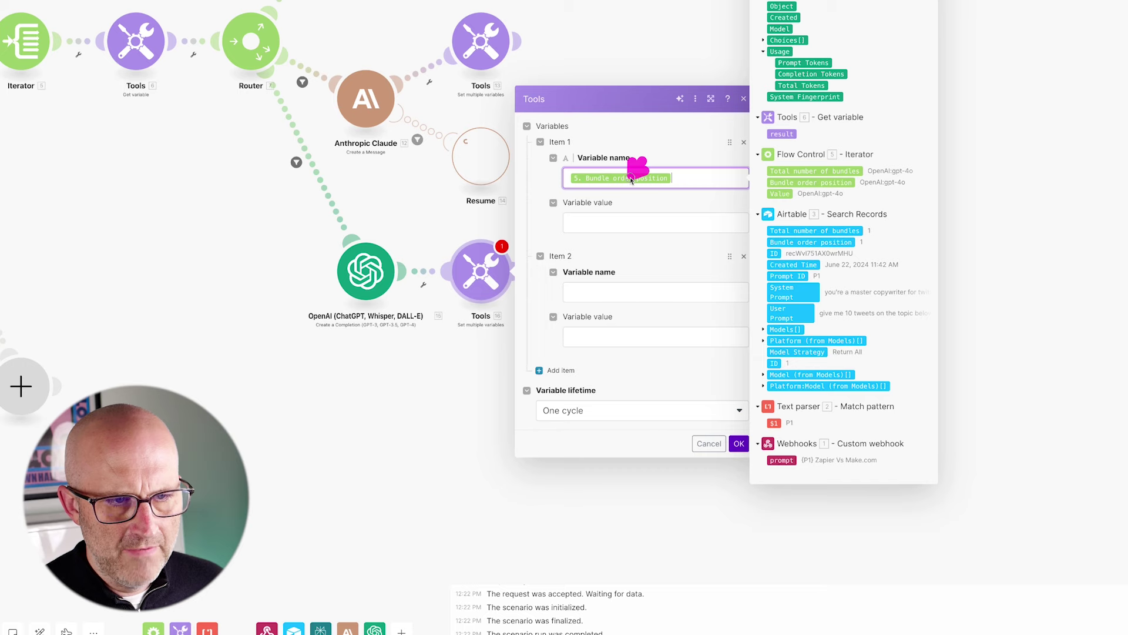
pyautogui.click(583, 224)
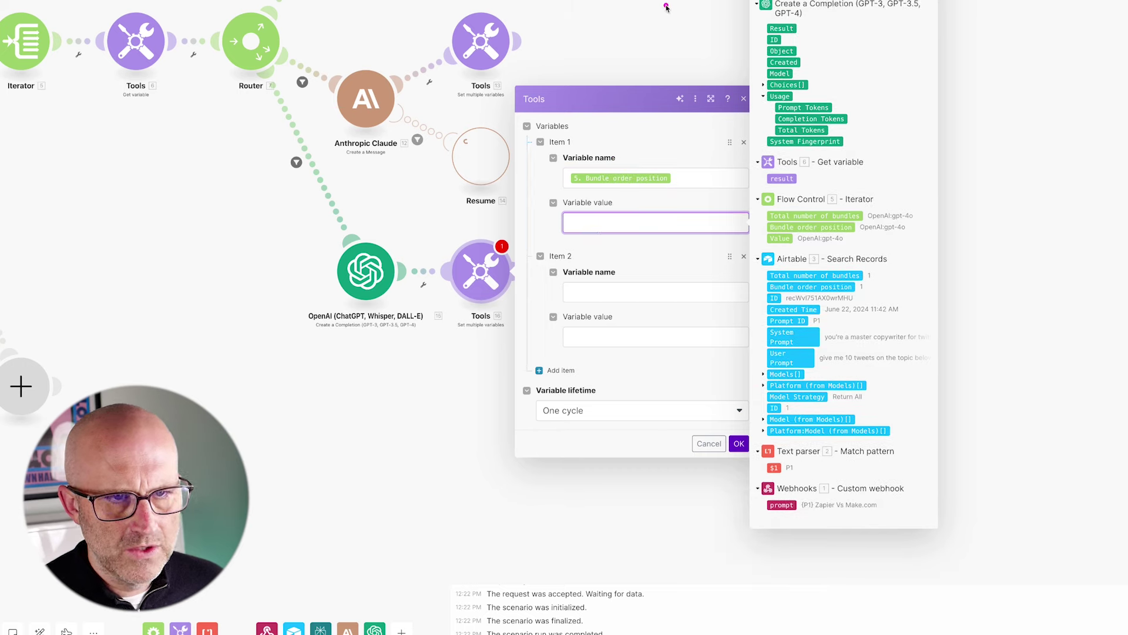
pyautogui.moveTo(775, 28); pyautogui.dragTo(638, 239)
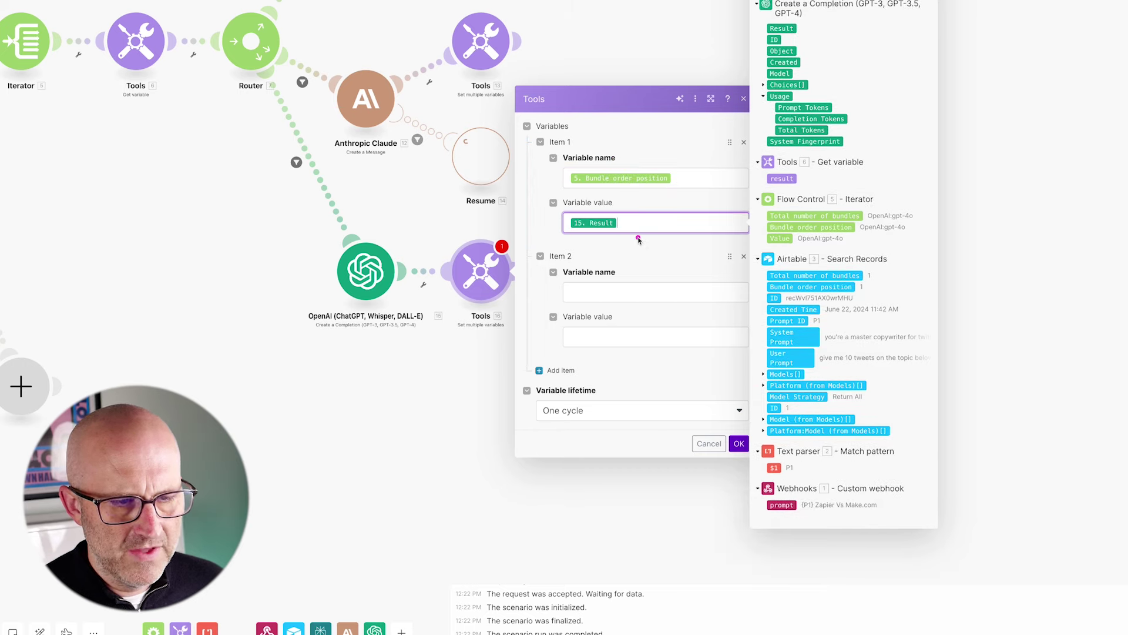
# - Name the second variable "result", map its value to the OpenAI Result and save the Set multiple variables module
pyautogui.click(582, 294)
pyautogui.write('resu')
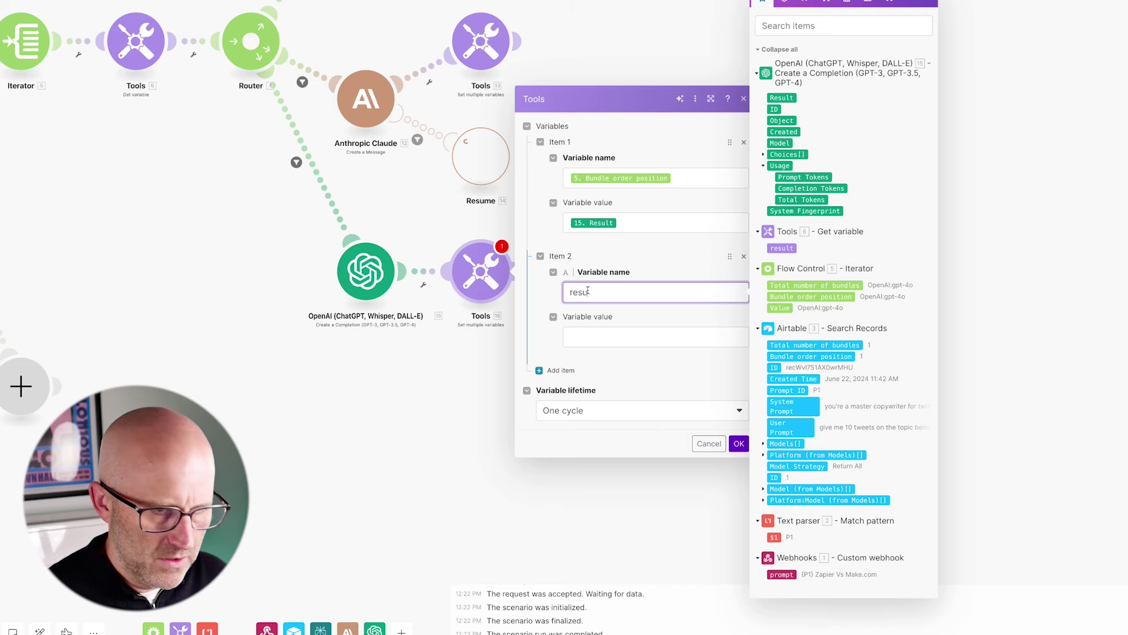
pyautogui.write('lt')
pyautogui.click(587, 337)
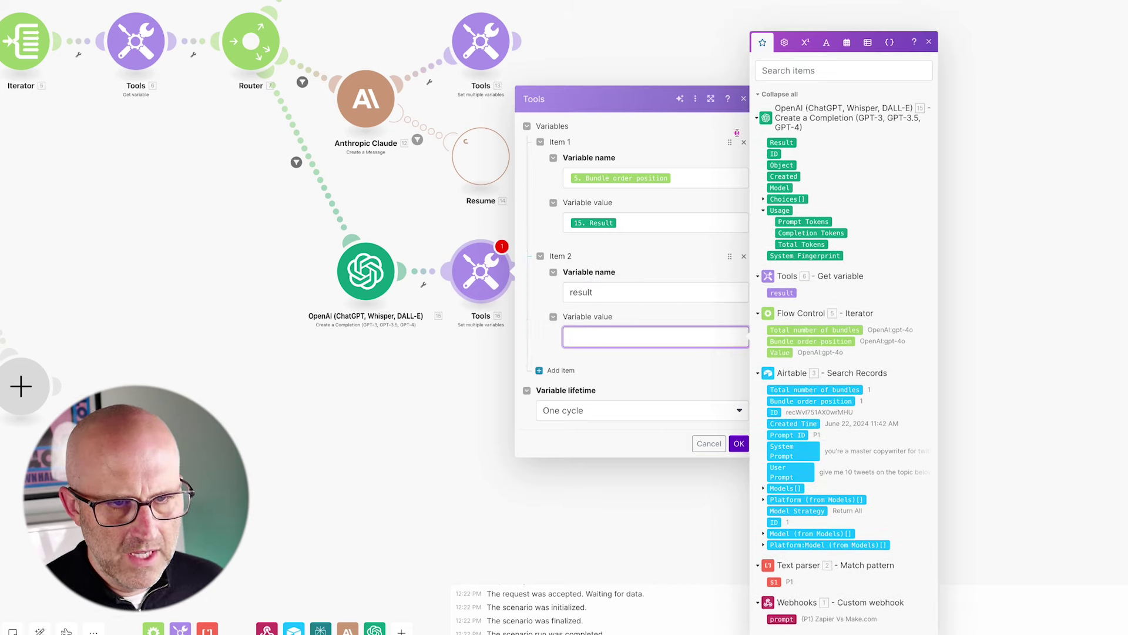
pyautogui.click(780, 143)
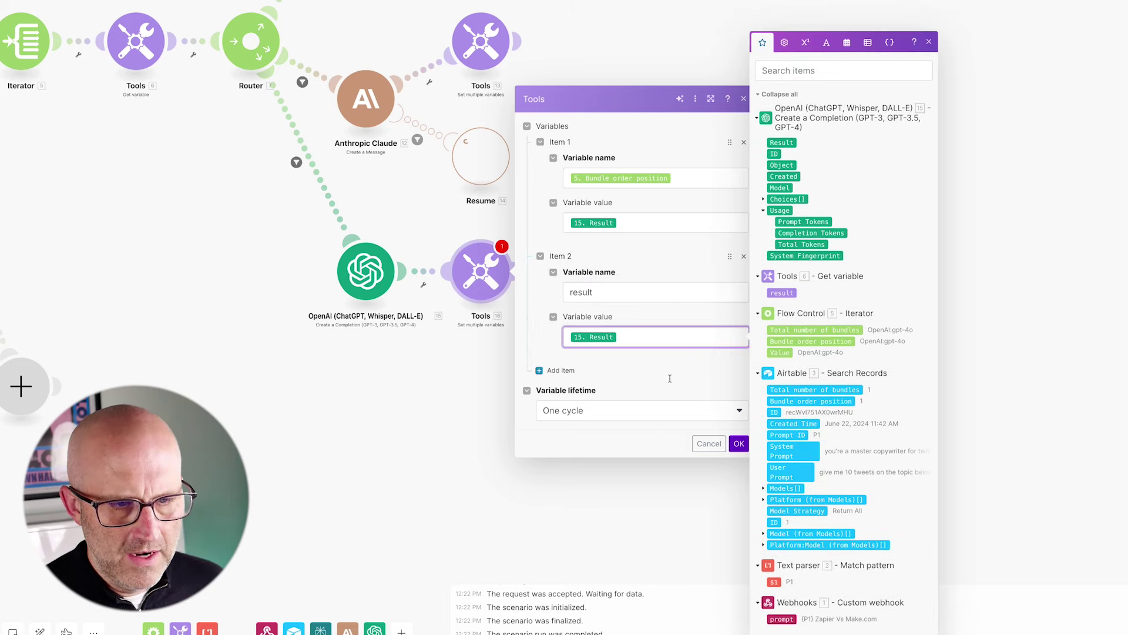
pyautogui.click(739, 443)
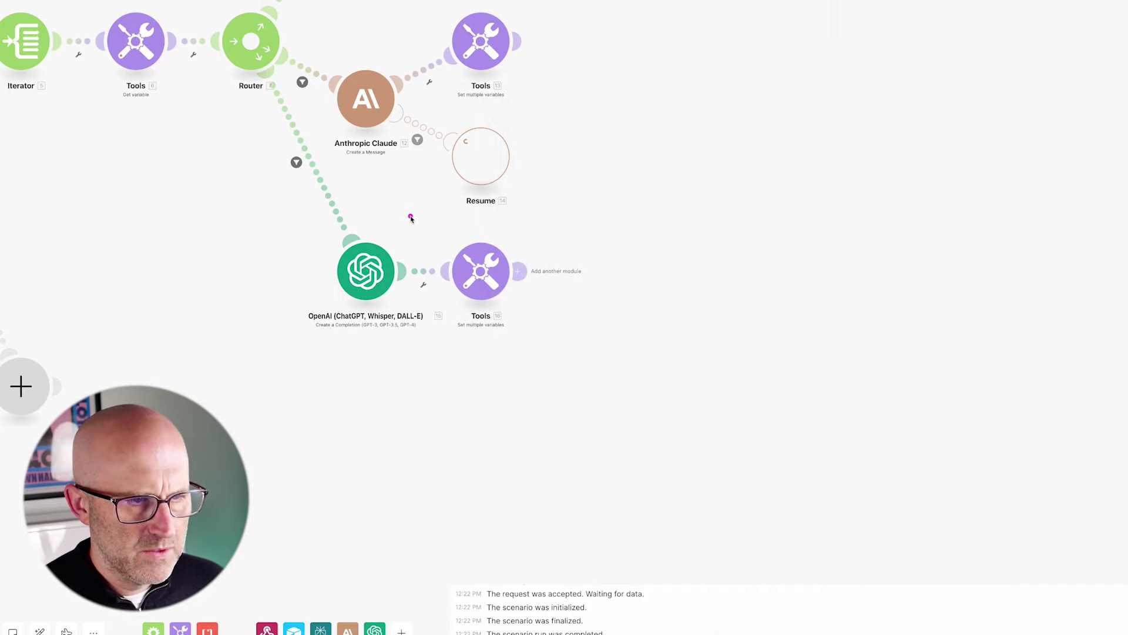
# - Add a Resume error handler to the OpenAI module
pyautogui.rightClick(361, 284)
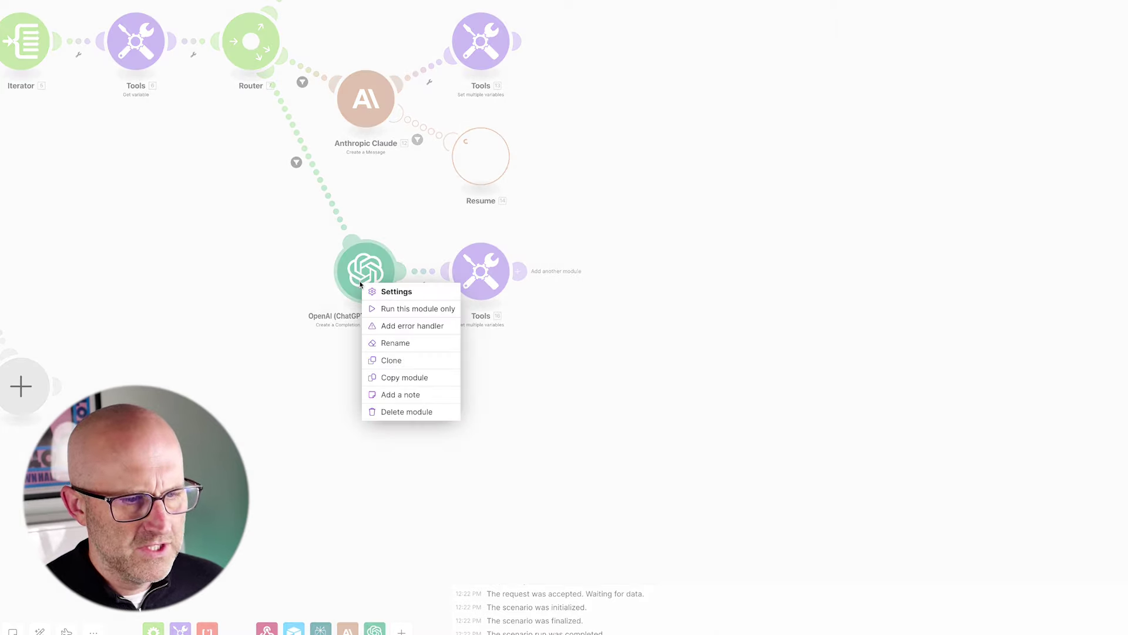
pyautogui.click(405, 326)
pyautogui.click(567, 341)
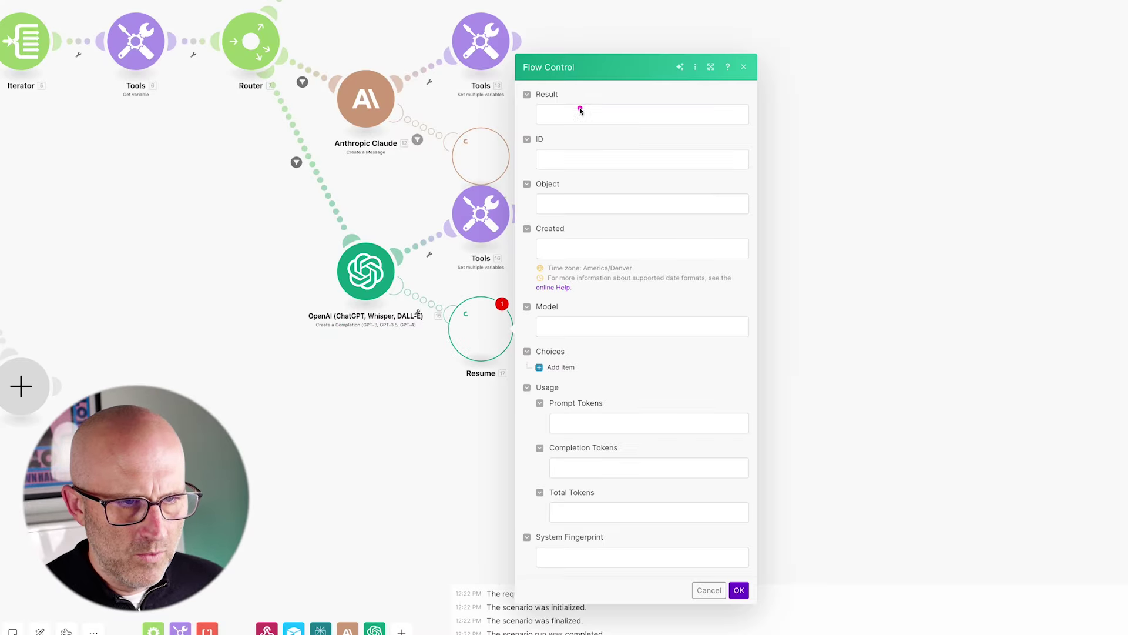
# - Set the Result field of OpenAI's Resume handler to the null keyword
pyautogui.click(550, 114)
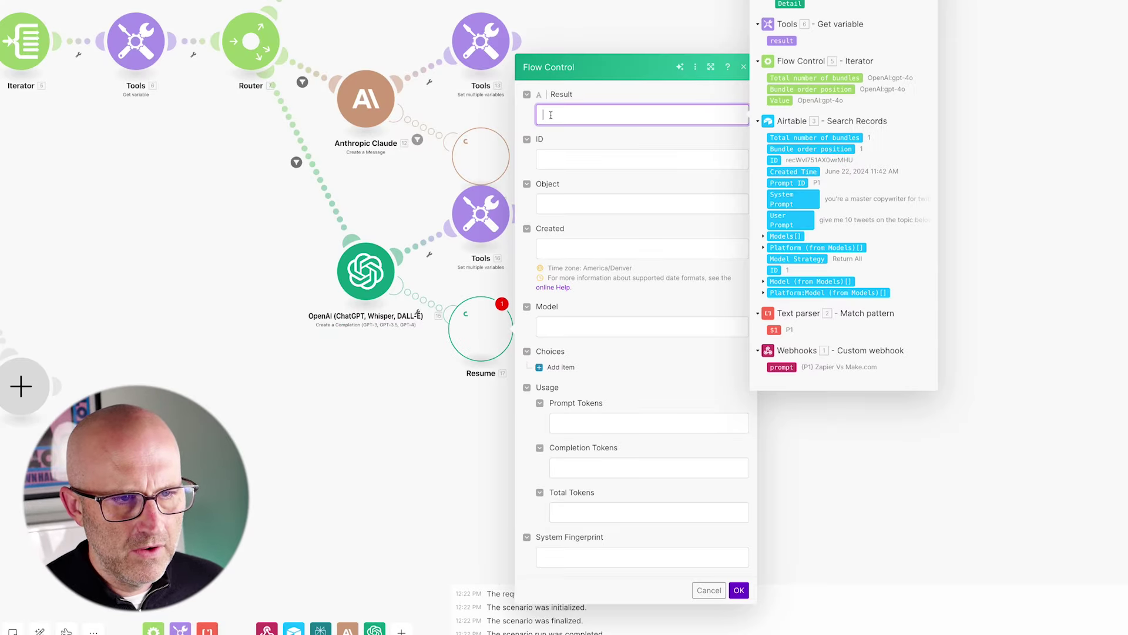
pyautogui.click(785, 47)
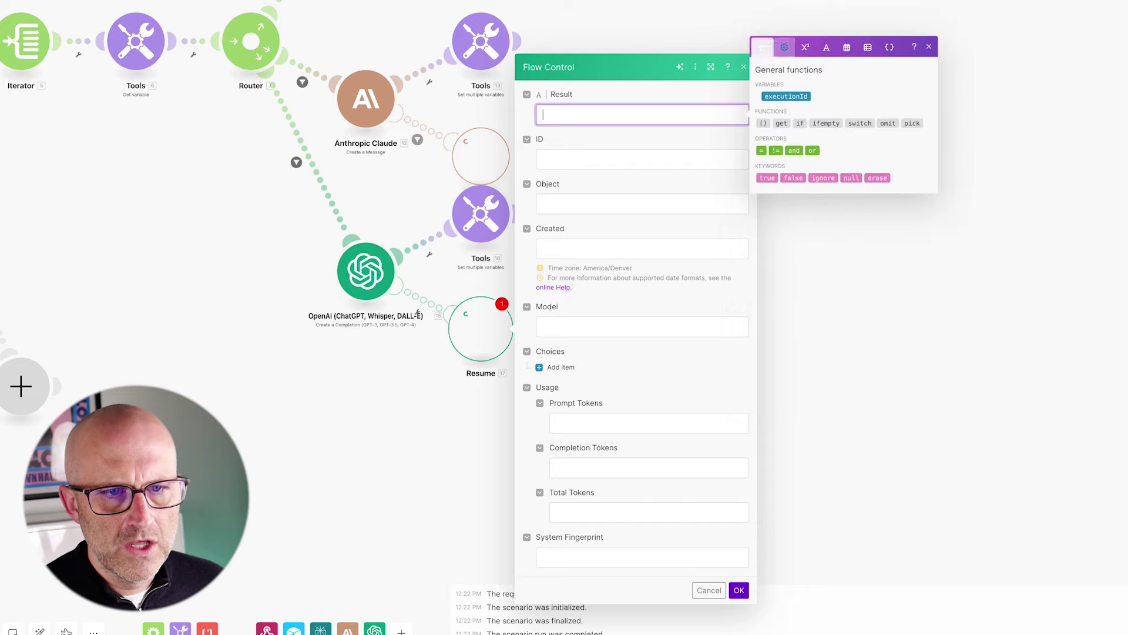
pyautogui.click(851, 178)
pyautogui.moveTo(252, 290); pyautogui.dragTo(312, 286)
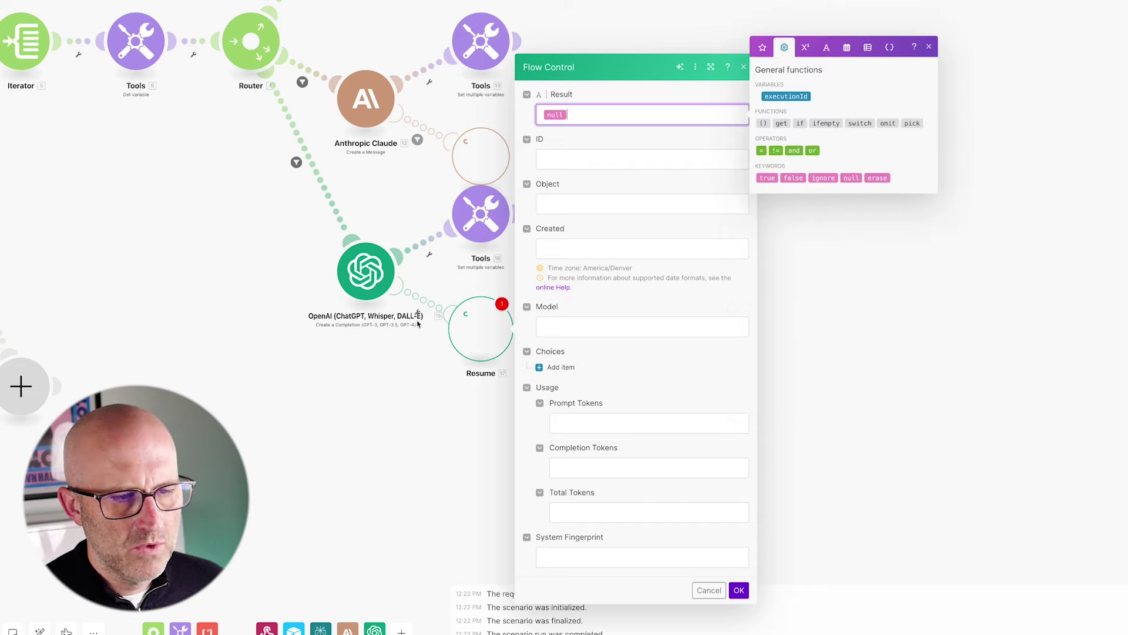
pyautogui.moveTo(619, 40); pyautogui.dragTo(586, 102)
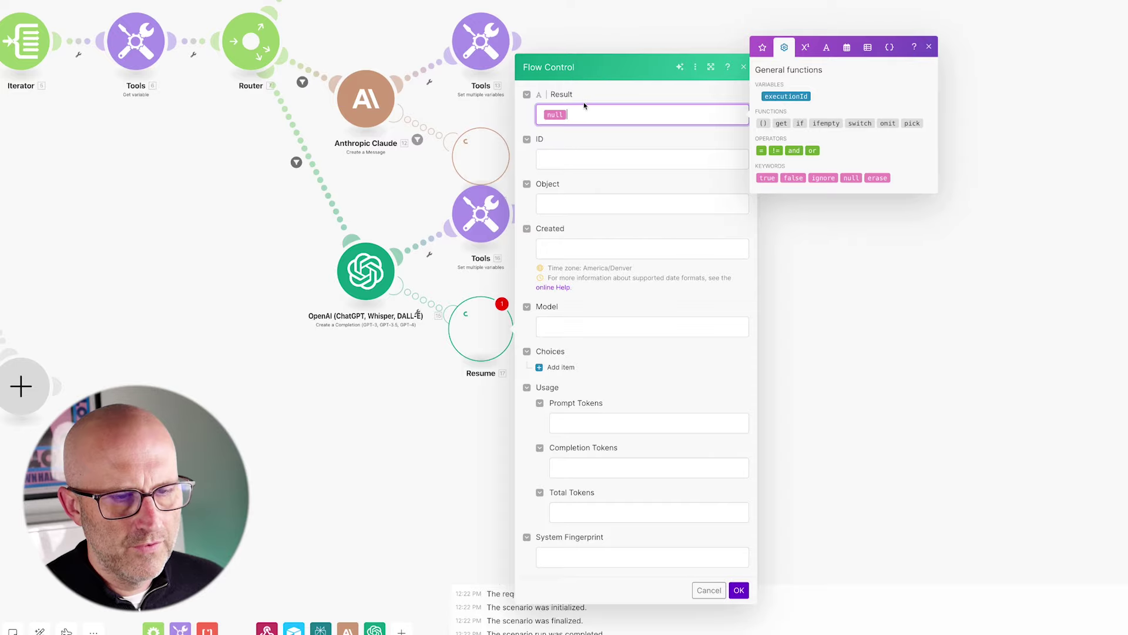
pyautogui.moveTo(227, 218); pyautogui.dragTo(304, 182)
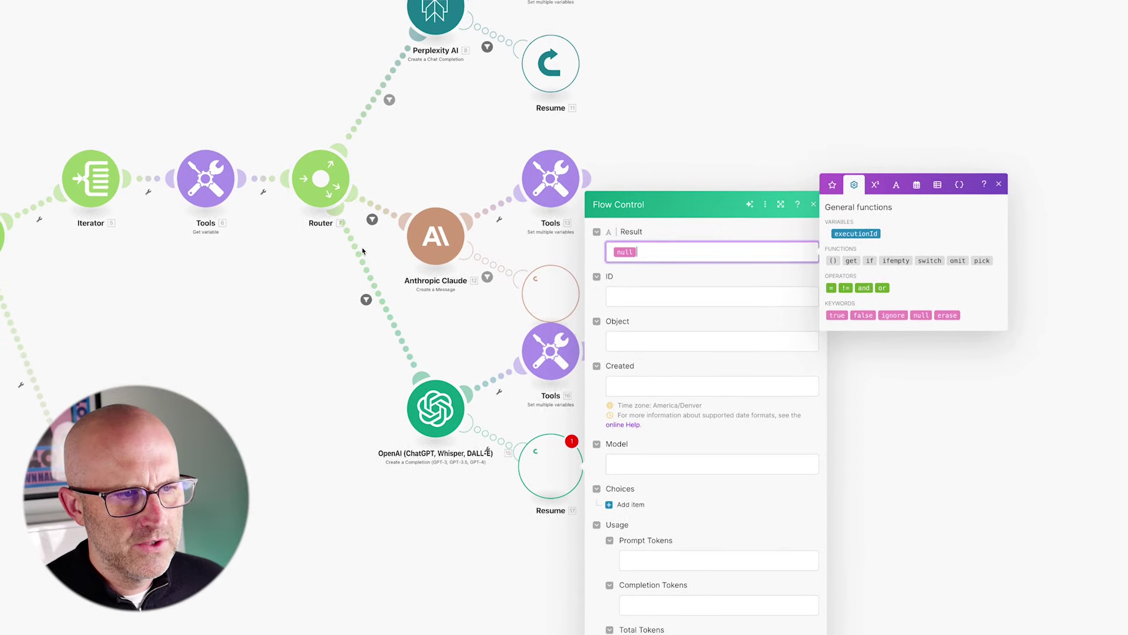
# - Save the settings of OpenAI's Resume error handler
pyautogui.moveTo(352, 0); pyautogui.dragTo(326, 37)
pyautogui.moveTo(456, 334); pyautogui.dragTo(505, 346)
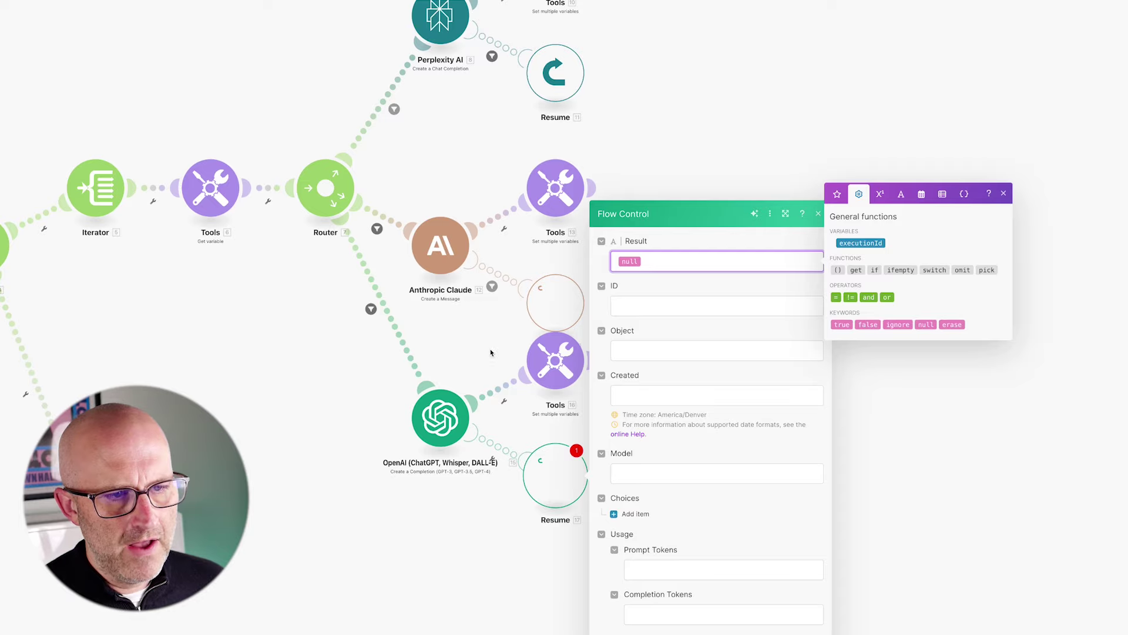
pyautogui.moveTo(299, 321)
pyautogui.mouseDown()
pyautogui.moveTo(340, 285)
pyautogui.moveTo(380, 206)
pyautogui.moveTo(382, 139)
pyautogui.moveTo(364, 251)
pyautogui.mouseUp()
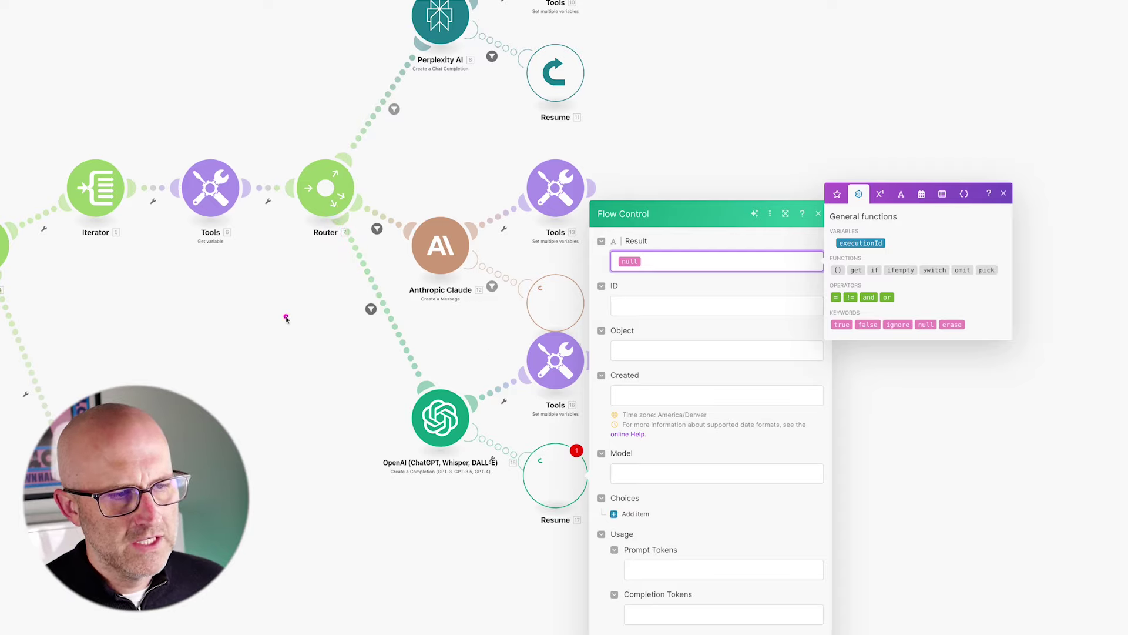
pyautogui.moveTo(285, 316)
pyautogui.mouseDown()
pyautogui.moveTo(372, 252)
pyautogui.moveTo(376, 131)
pyautogui.mouseUp()
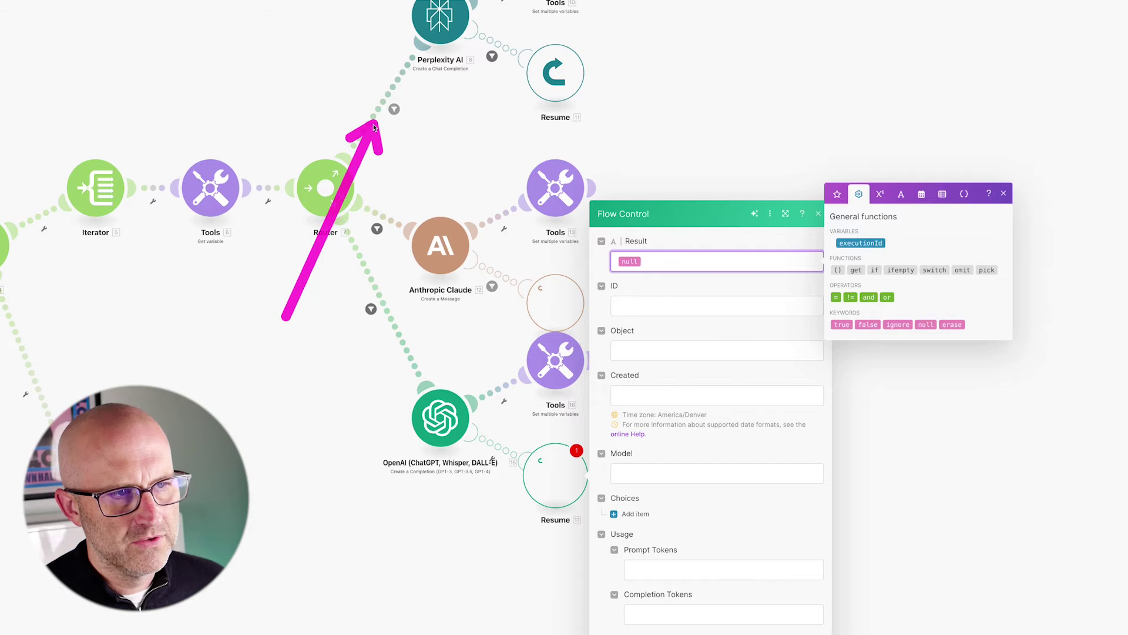
pyautogui.moveTo(806, 558); pyautogui.dragTo(805, 612)
pyautogui.click(811, 574)
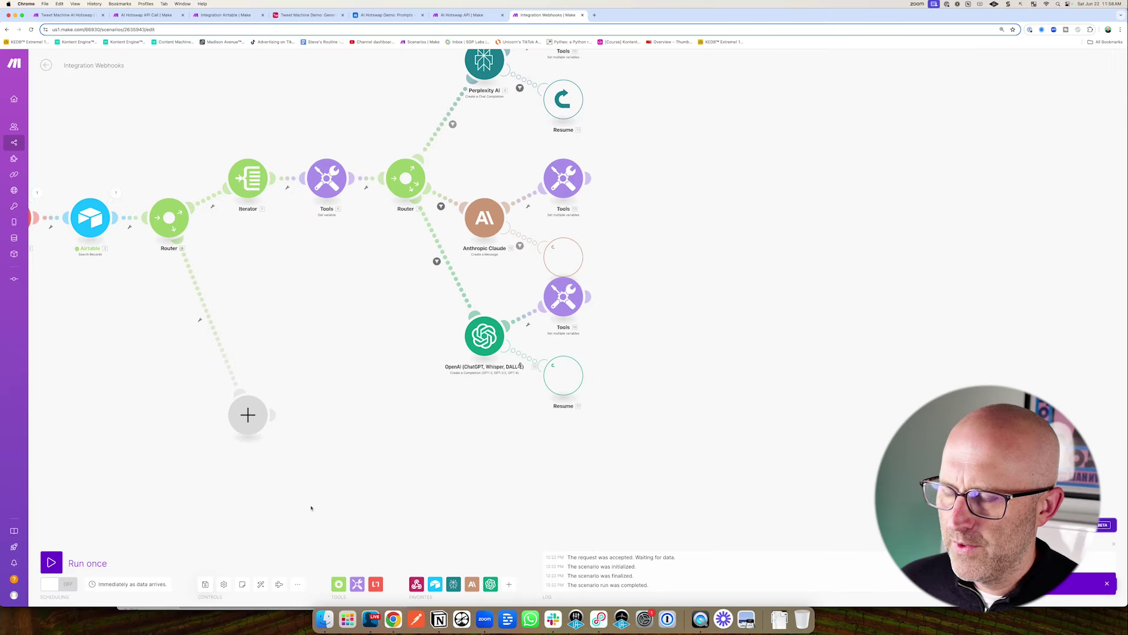
# - Check the HTTP request in the AI Hotswap API Call scenario and auto-align the modules of the Integration Webhooks scenario
pyautogui.moveTo(293, 515)
pyautogui.mouseDown()
pyautogui.moveTo(259, 458)
pyautogui.moveTo(405, 450)
pyautogui.mouseUp()
pyautogui.press('super+2')
pyautogui.moveTo(489, 181); pyautogui.dragTo(531, 240)
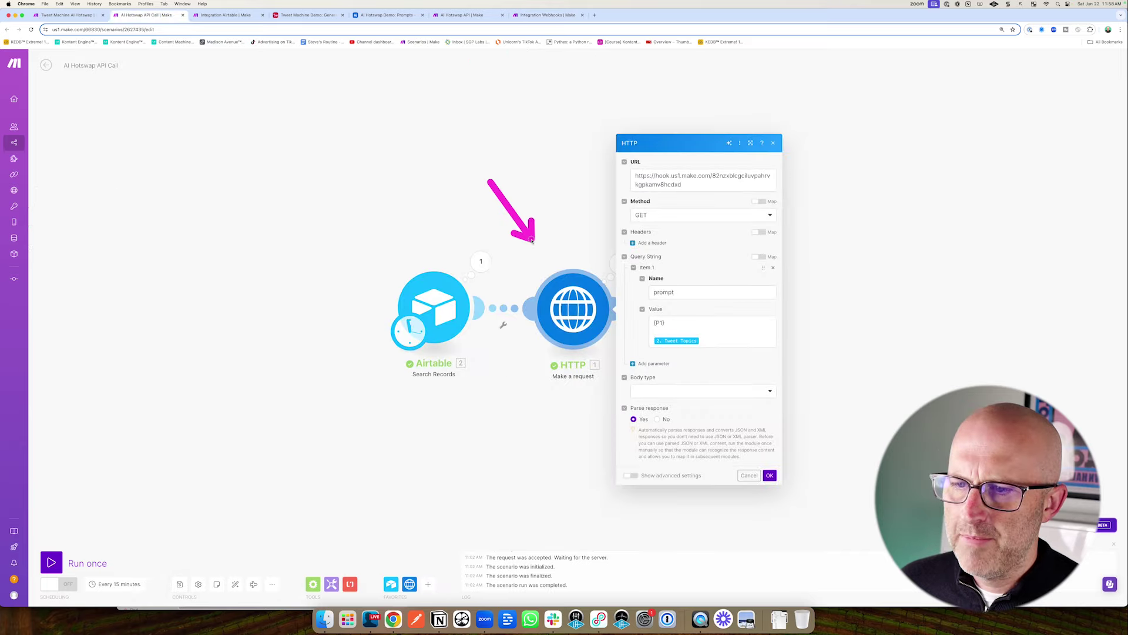
pyautogui.press('super+7')
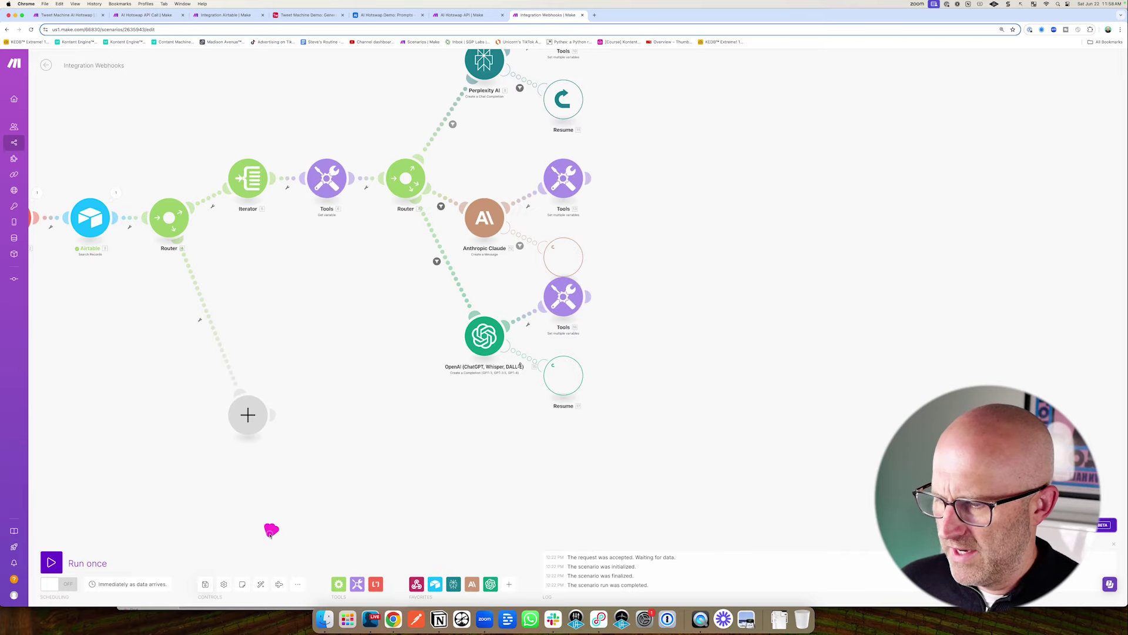
pyautogui.click(261, 584)
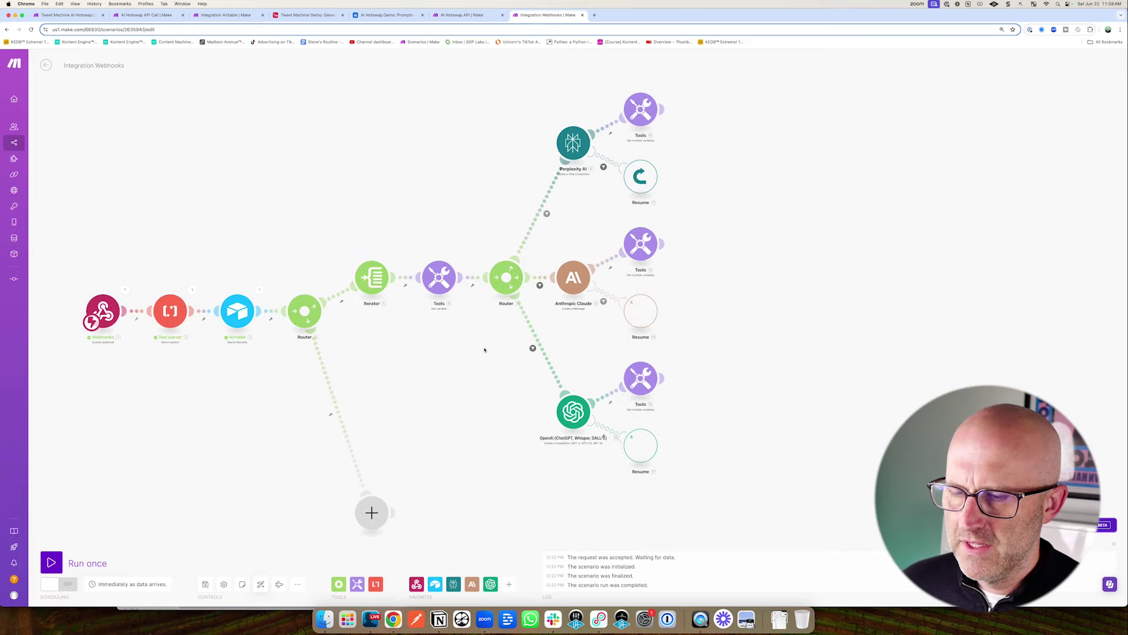
# - Check prompt P1's Model Strategy in the Airtable Prompts table and run the Integration Webhooks scenario once
pyautogui.moveTo(405, 76); pyautogui.dragTo(398, 36)
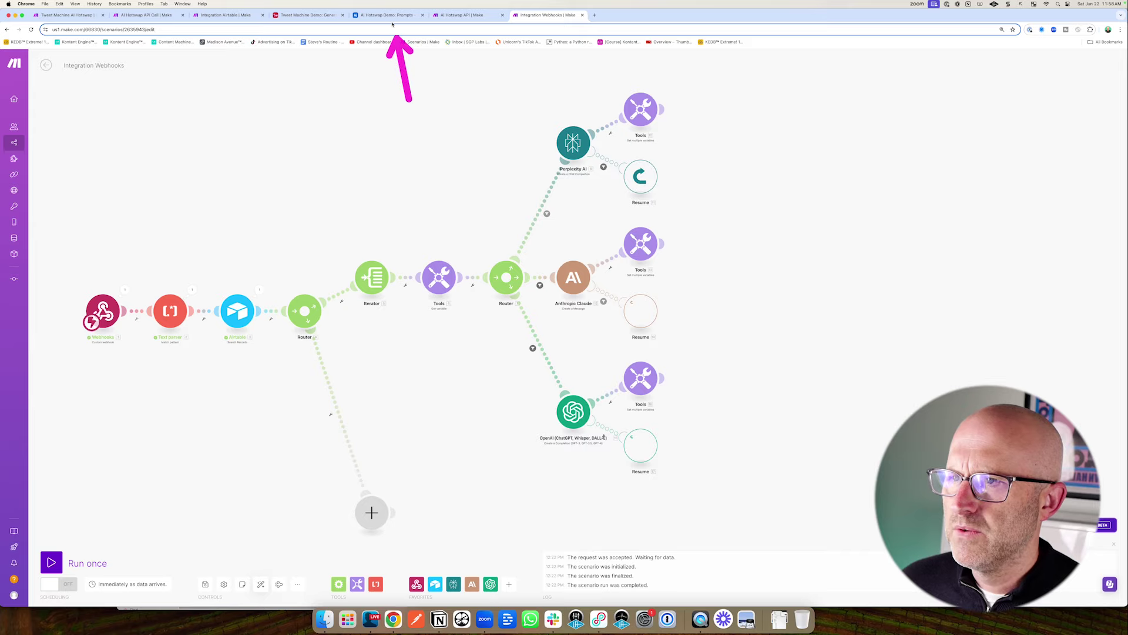
pyautogui.press('super+5')
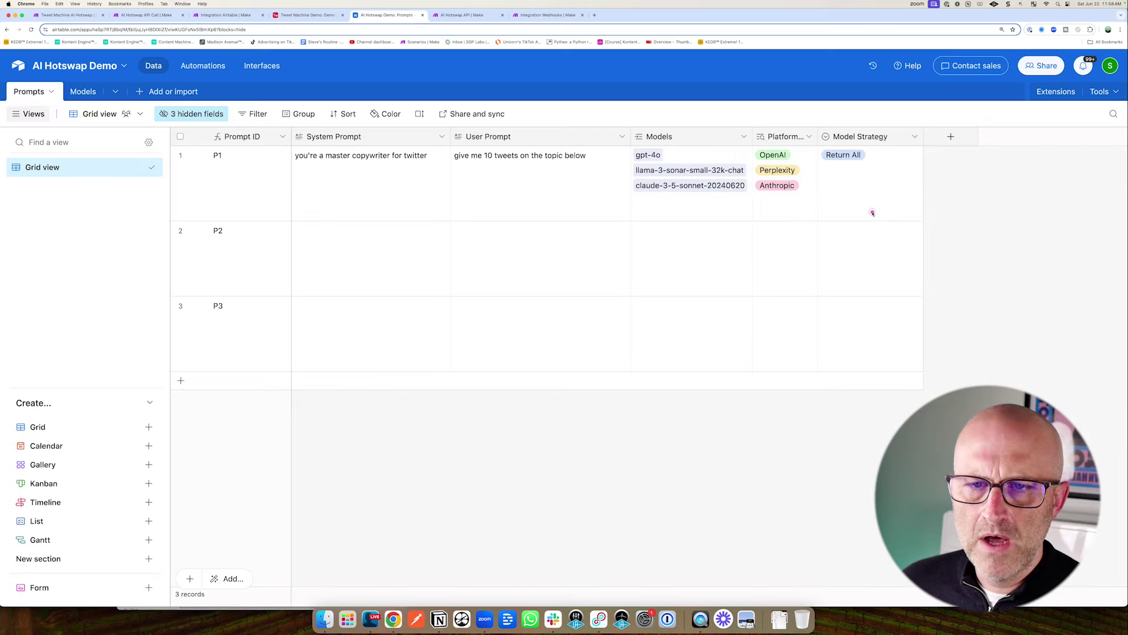
pyautogui.click(537, 16)
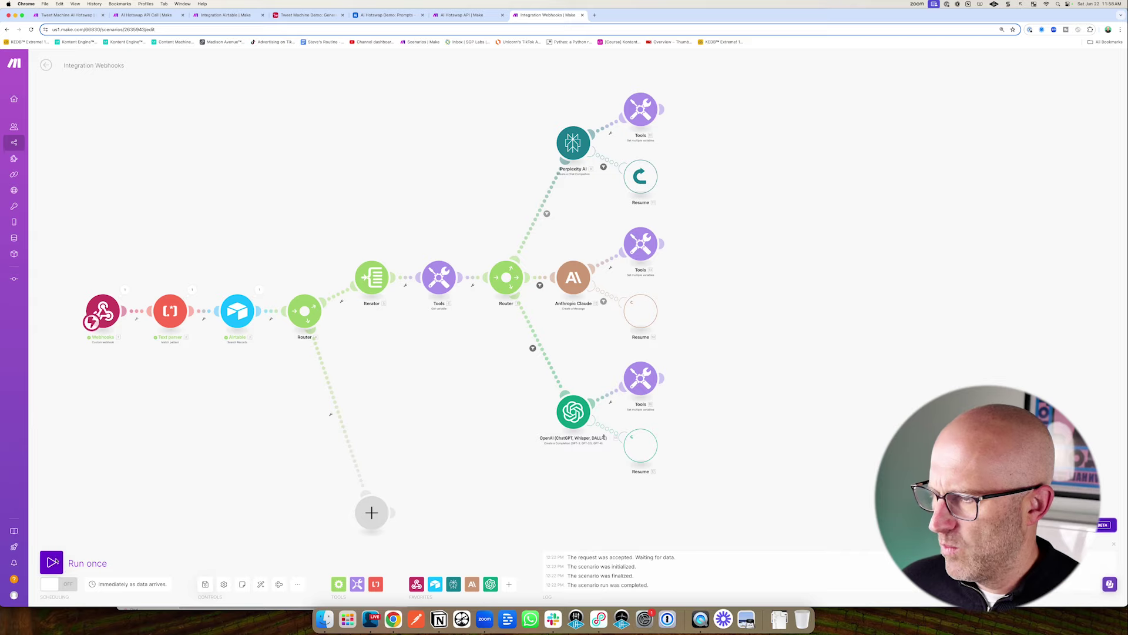
pyautogui.click(53, 563)
pyautogui.moveTo(223, 112); pyautogui.dragTo(222, 54)
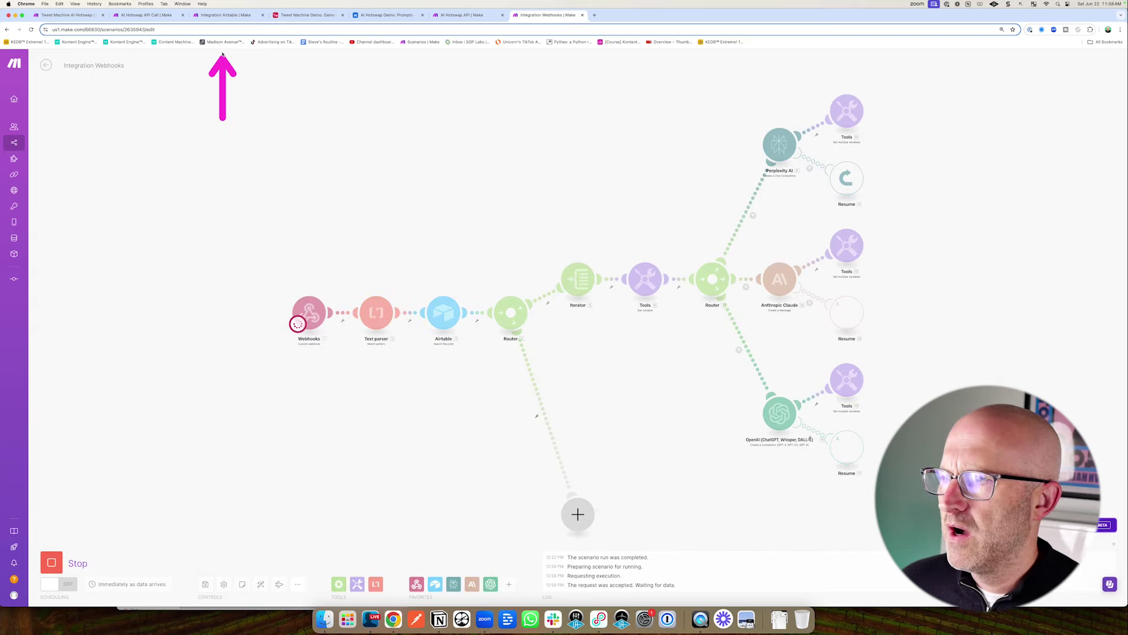
# - In the Integration Airtable scenario, run only the HTTP module with Tweet Topics set to "Zapier vs Make.com"
pyautogui.press('super+3')
pyautogui.moveTo(521, 201); pyautogui.dragTo(548, 249)
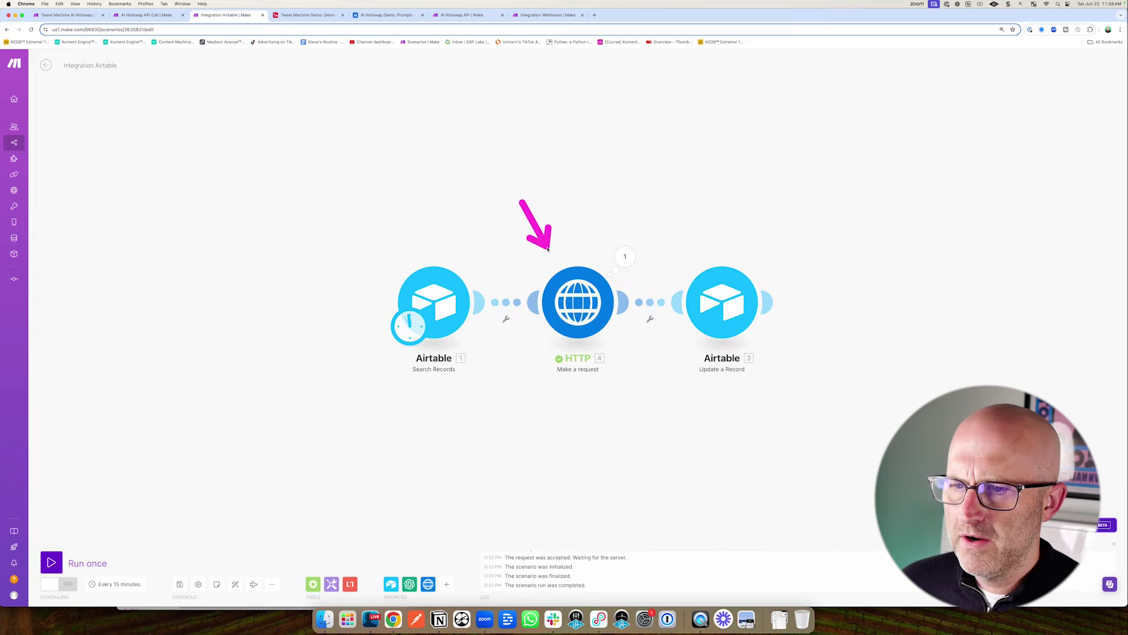
pyautogui.rightClick(592, 303)
pyautogui.click(627, 319)
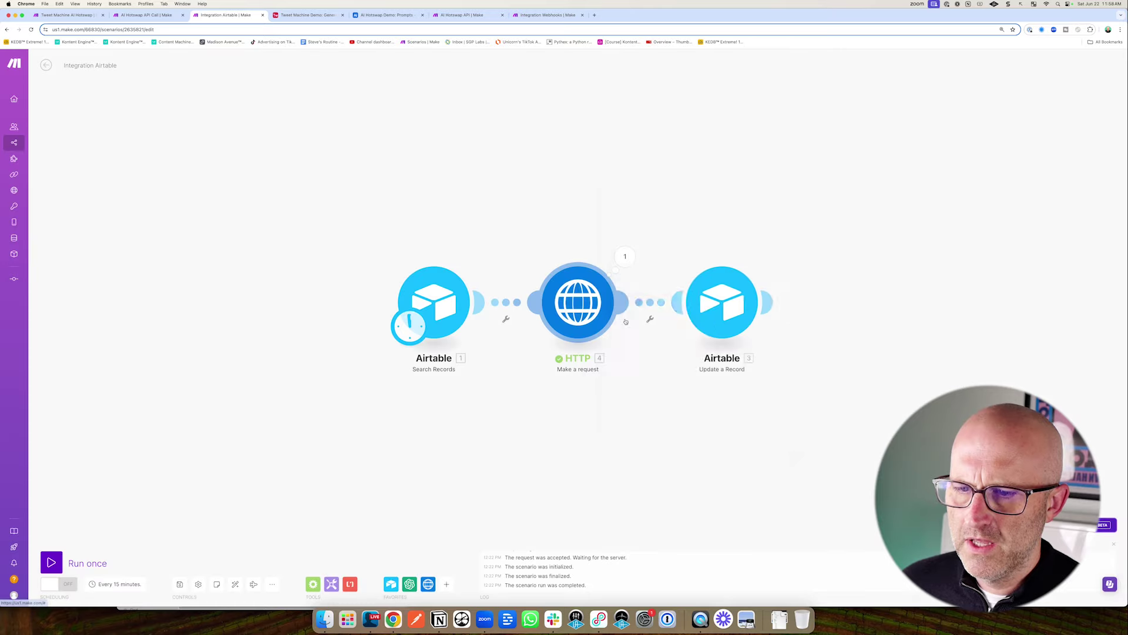
pyautogui.click(668, 399)
pyautogui.write('Zapi')
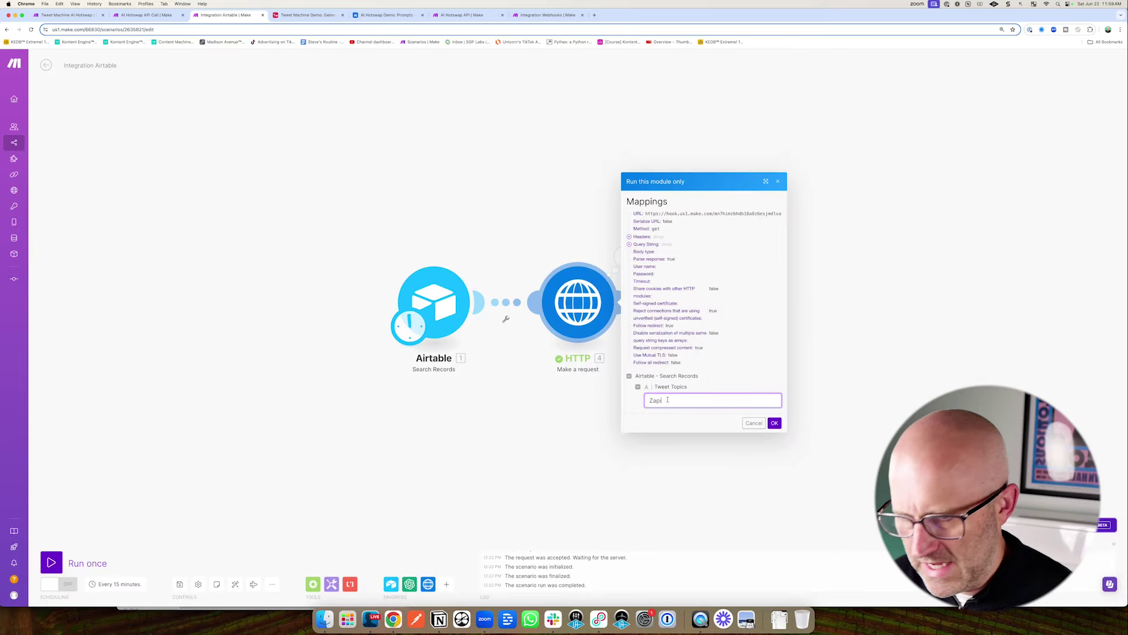
pyautogui.write('er vs Make.com')
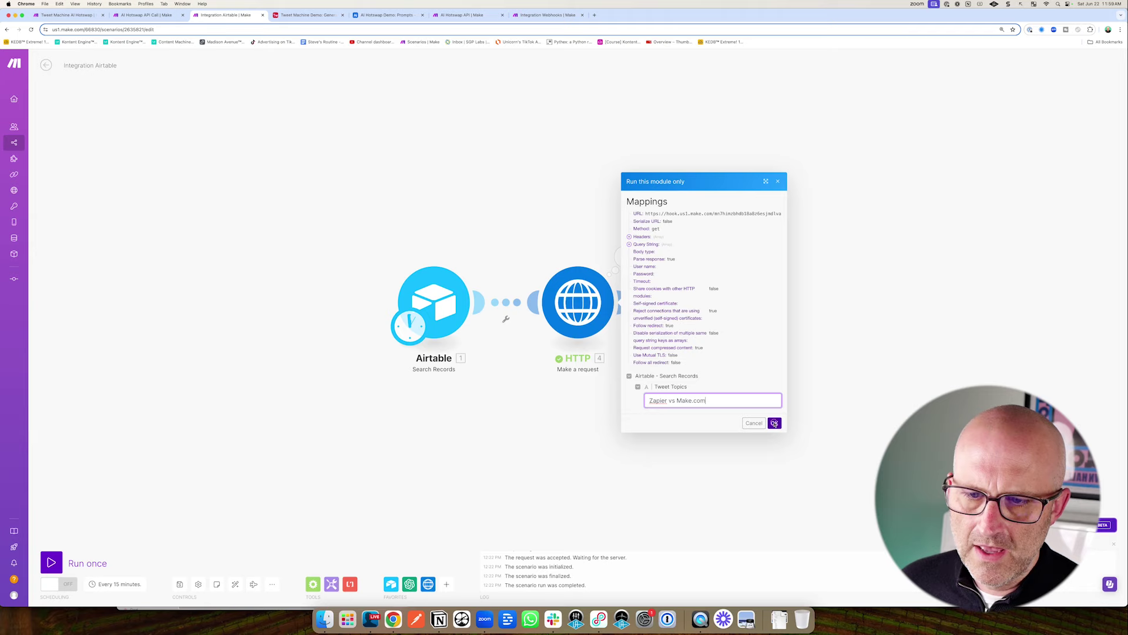
pyautogui.click(775, 422)
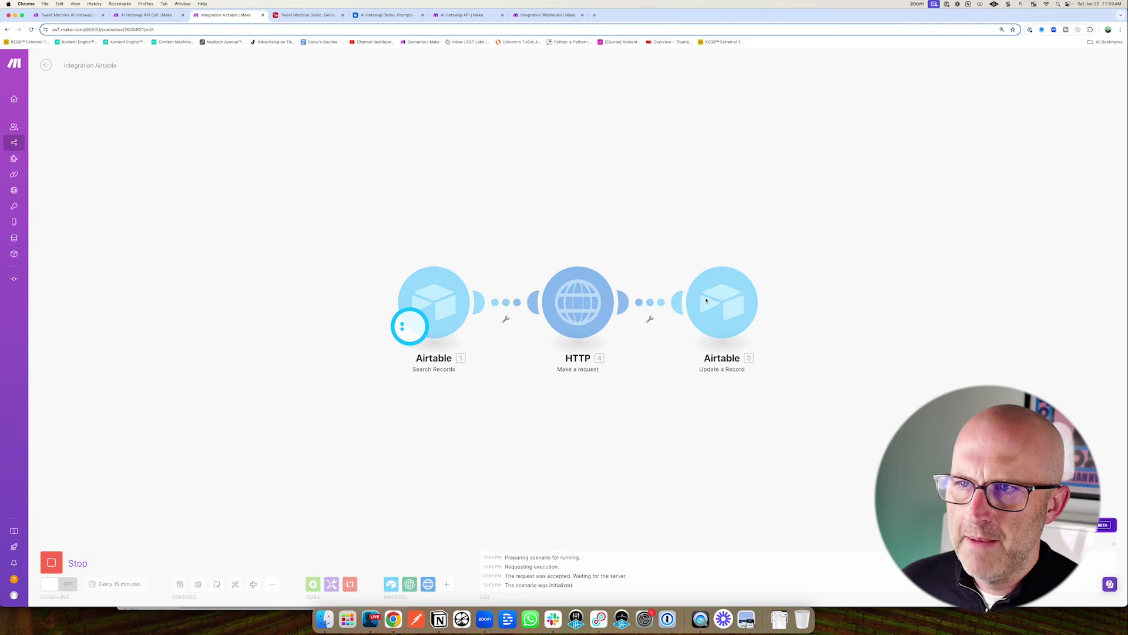
# - Return to the Integration Webhooks scenario and check the execution of the Perplexity, Claude and OpenAI branches
pyautogui.click(544, 17)
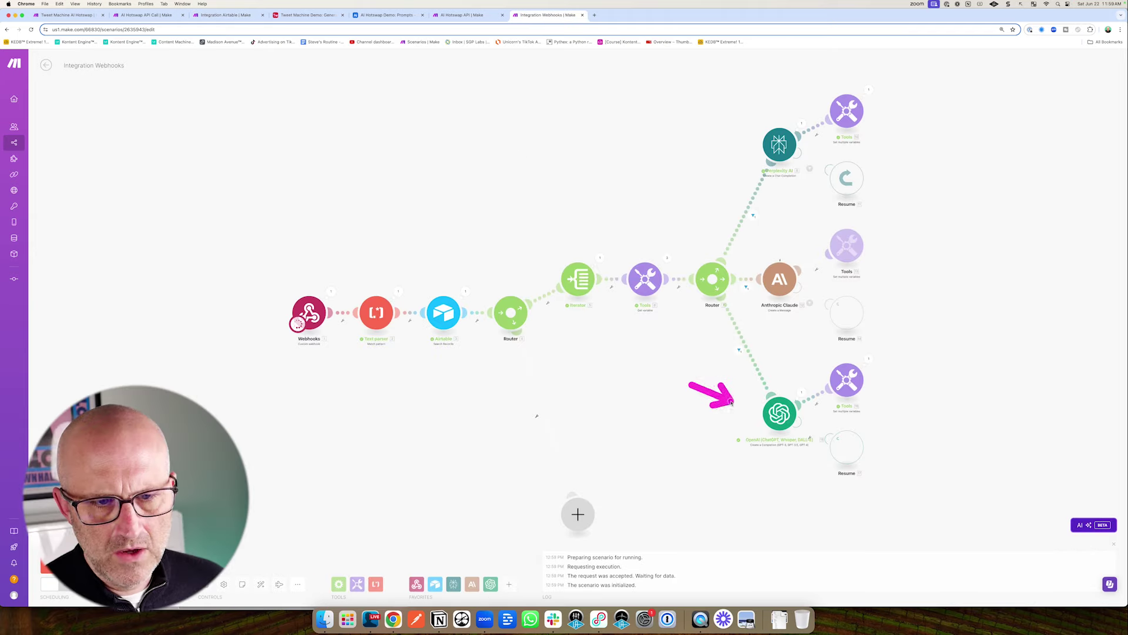
pyautogui.moveTo(646, 208); pyautogui.dragTo(738, 148)
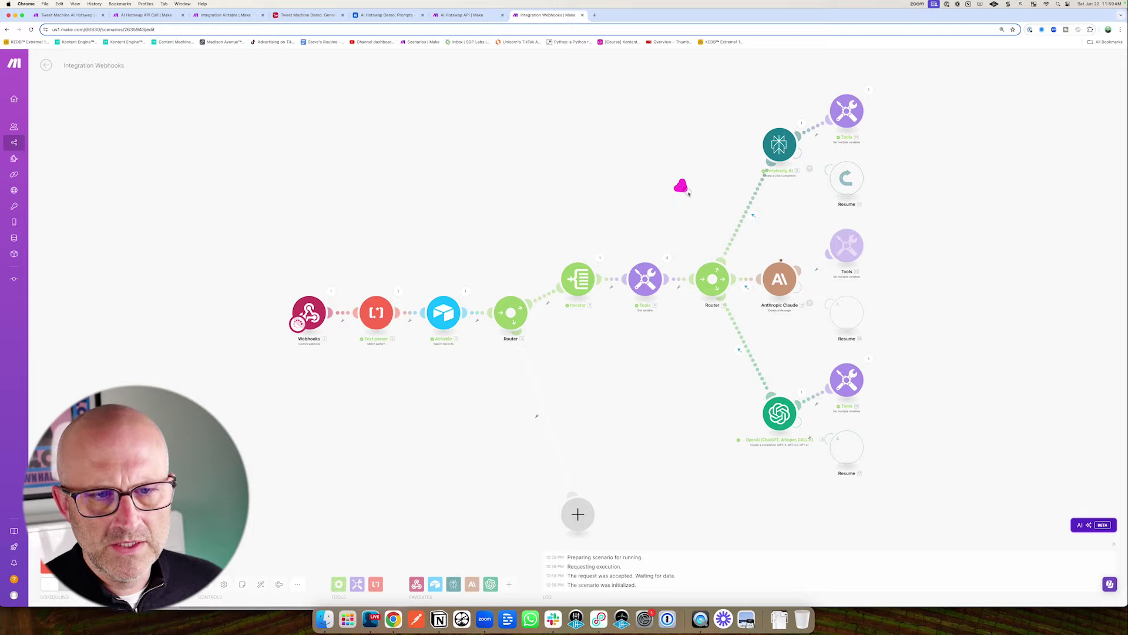
pyautogui.moveTo(688, 192); pyautogui.dragTo(752, 255)
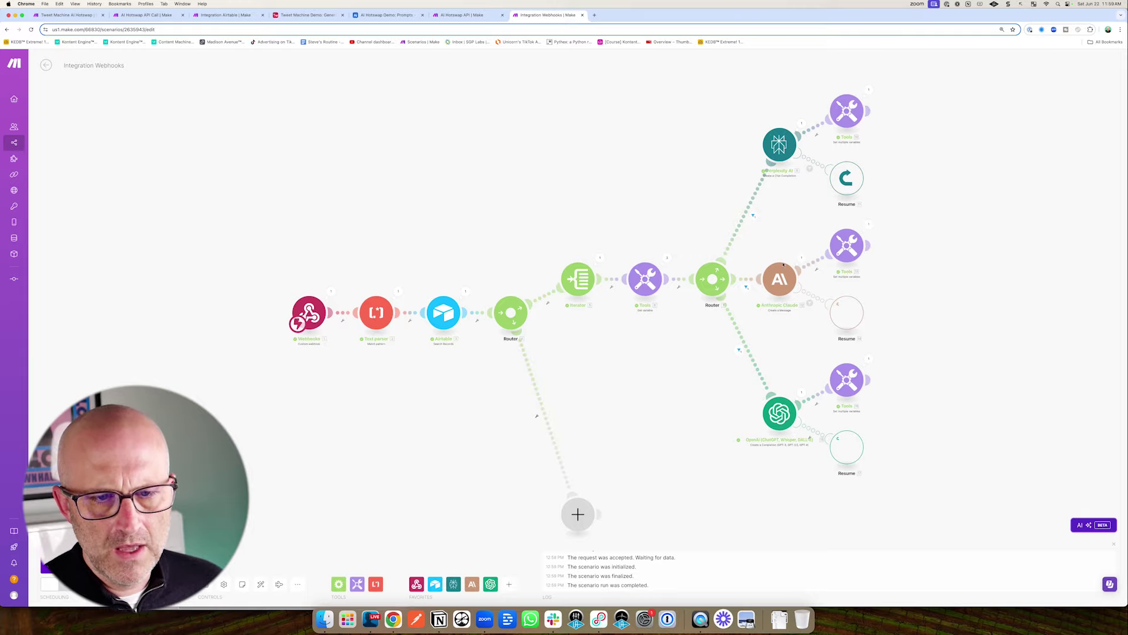
pyautogui.moveTo(797, 334); pyautogui.dragTo(605, 343)
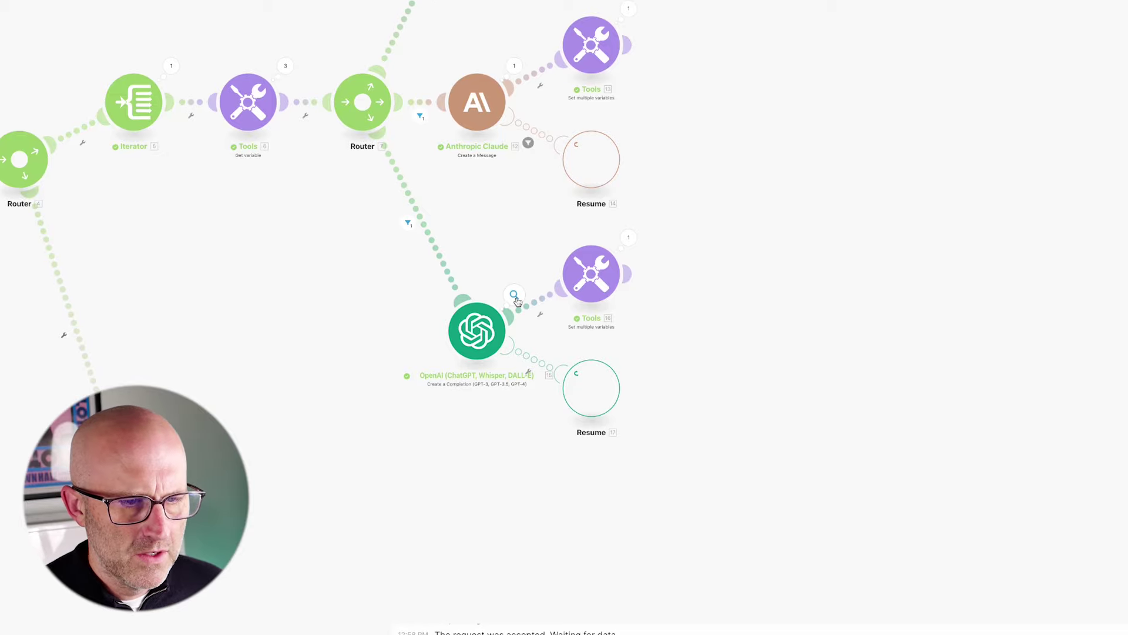
# - Inspect the OpenAI module's operation output, expanding Choices down to the message content
pyautogui.click(515, 296)
pyautogui.moveTo(516, 300); pyautogui.dragTo(627, 327)
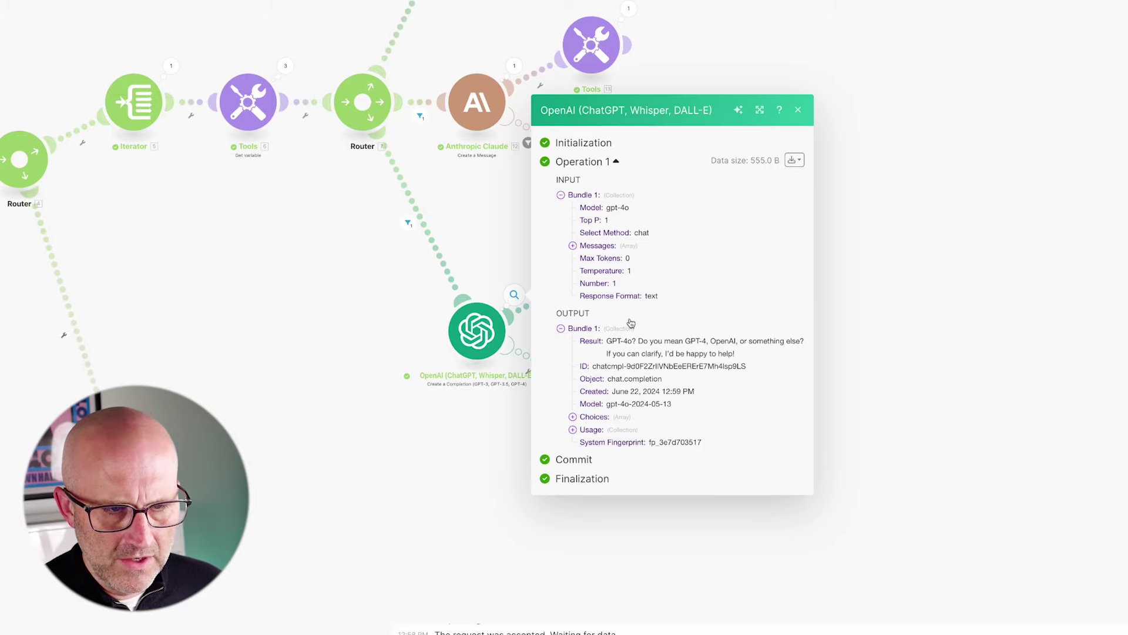
pyautogui.moveTo(633, 281); pyautogui.dragTo(617, 328)
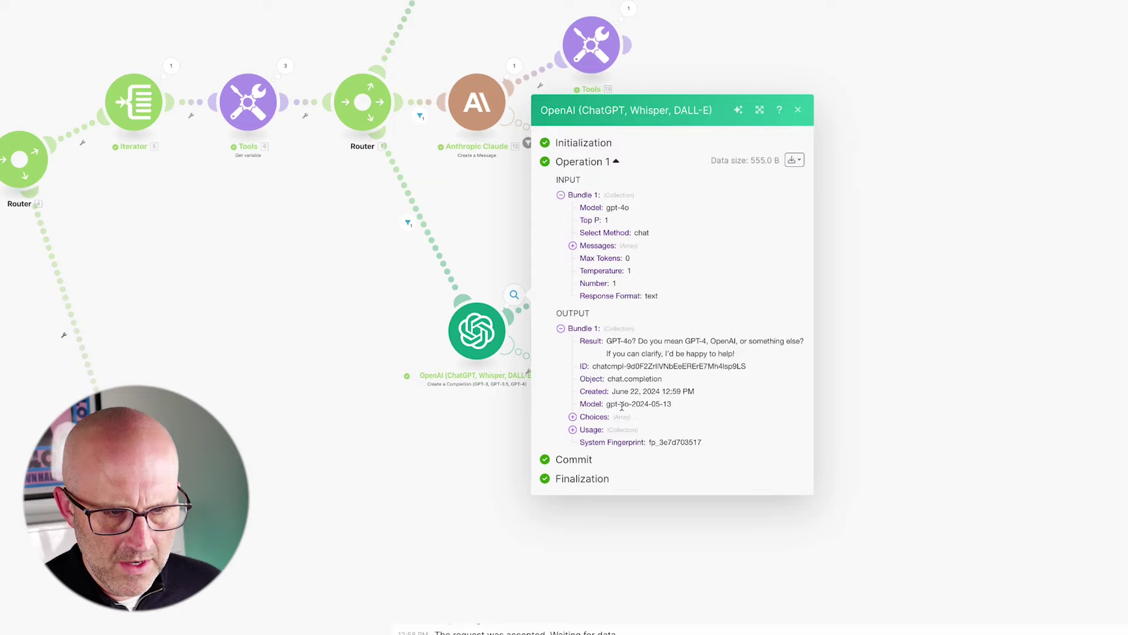
pyautogui.click(573, 416)
pyautogui.click(585, 430)
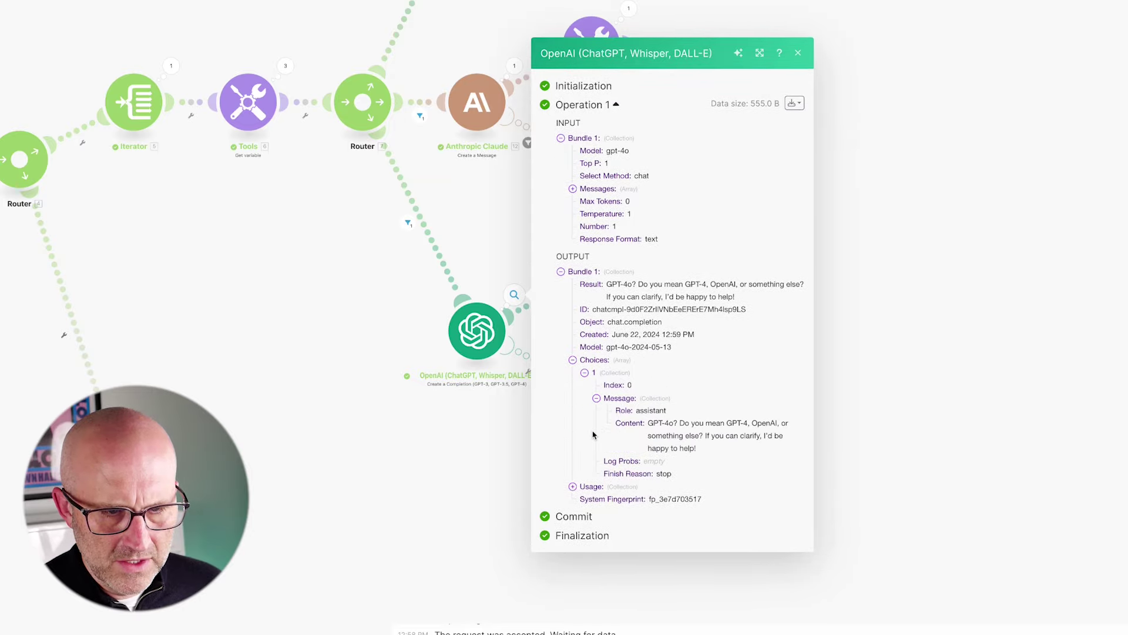
pyautogui.moveTo(342, 309); pyautogui.dragTo(416, 325)
pyautogui.click(482, 329)
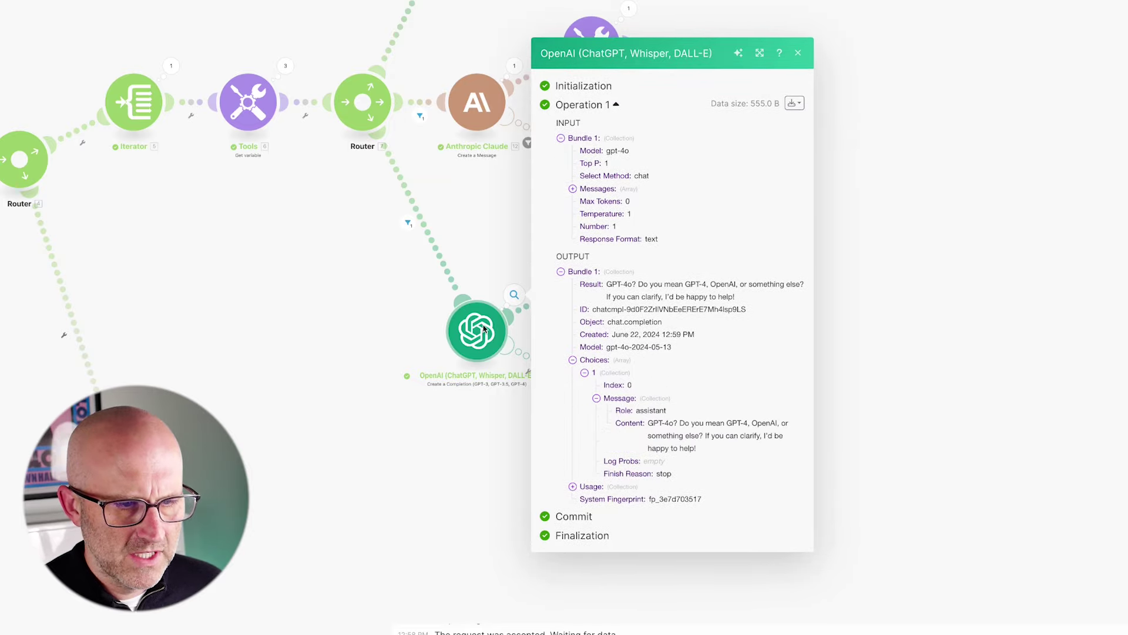
pyautogui.press('Escape')
# - Expand both input messages of the OpenAI operation to examine the system and user message content
pyautogui.moveTo(466, 231); pyautogui.dragTo(498, 272)
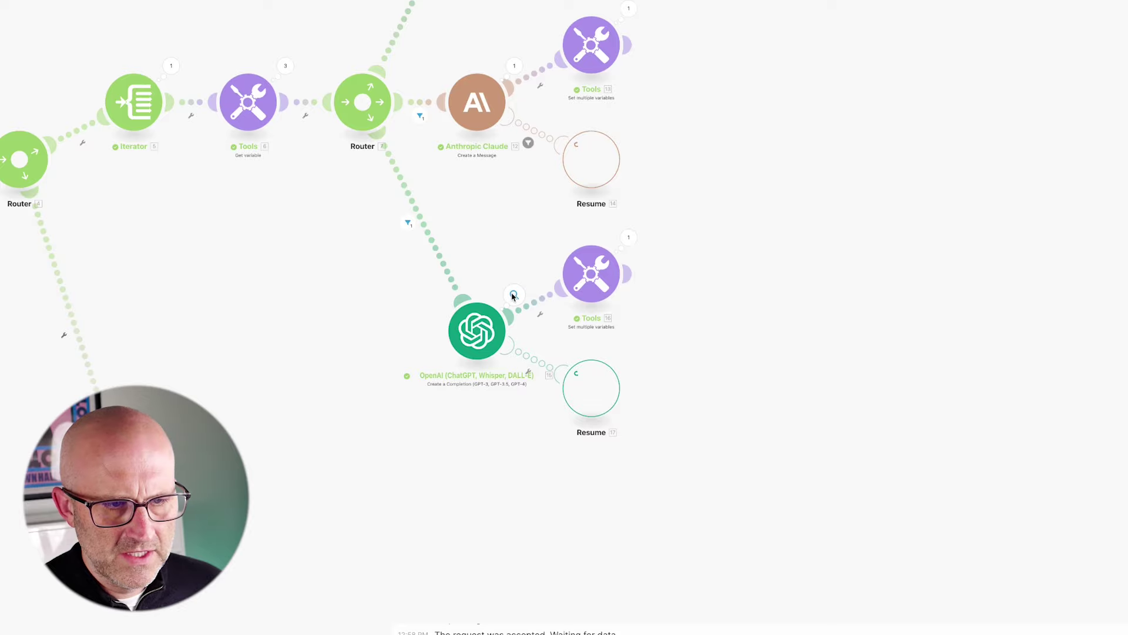
pyautogui.click(514, 295)
pyautogui.moveTo(487, 158); pyautogui.dragTo(608, 215)
pyautogui.click(574, 246)
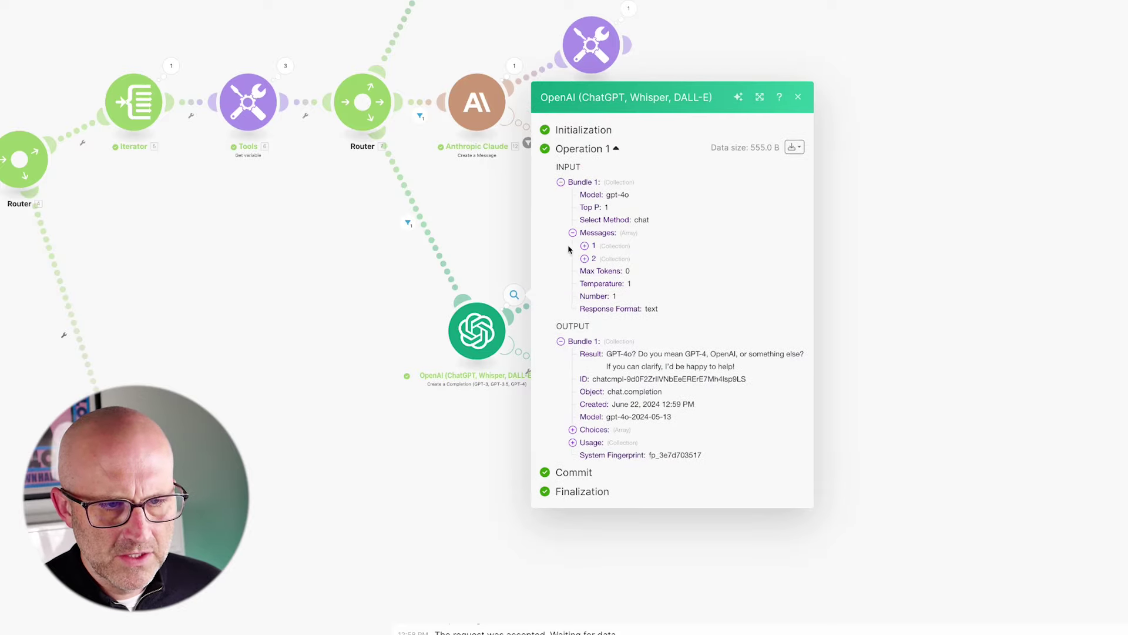
pyautogui.moveTo(522, 235); pyautogui.dragTo(566, 248)
pyautogui.click(584, 246)
pyautogui.moveTo(702, 211)
pyautogui.mouseDown()
pyautogui.moveTo(670, 235)
pyautogui.moveTo(714, 232)
pyautogui.moveTo(734, 250)
pyautogui.mouseUp()
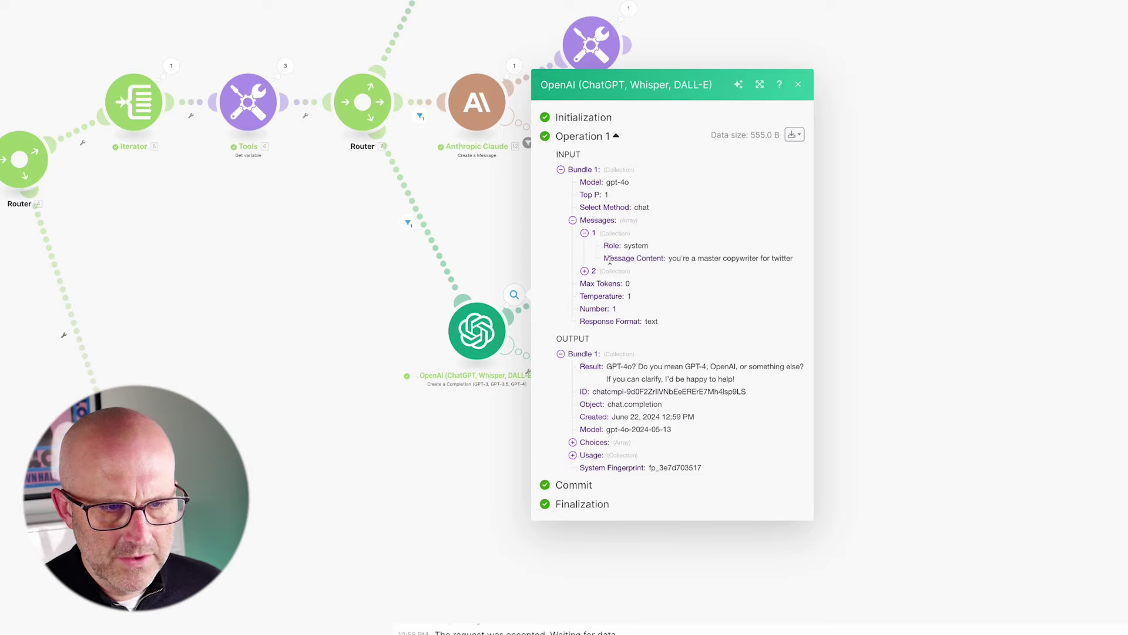
pyautogui.moveTo(525, 251); pyautogui.dragTo(564, 262)
pyautogui.click(584, 271)
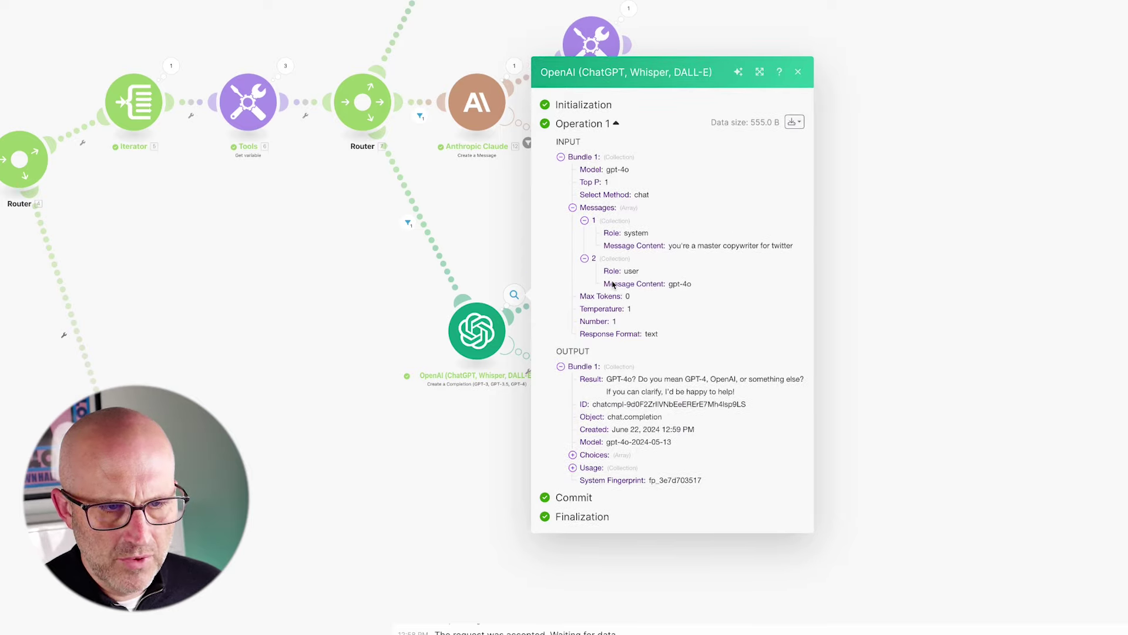
pyautogui.moveTo(682, 213)
pyautogui.mouseDown()
pyautogui.moveTo(649, 261)
pyautogui.moveTo(630, 261)
pyautogui.moveTo(675, 276)
pyautogui.mouseUp()
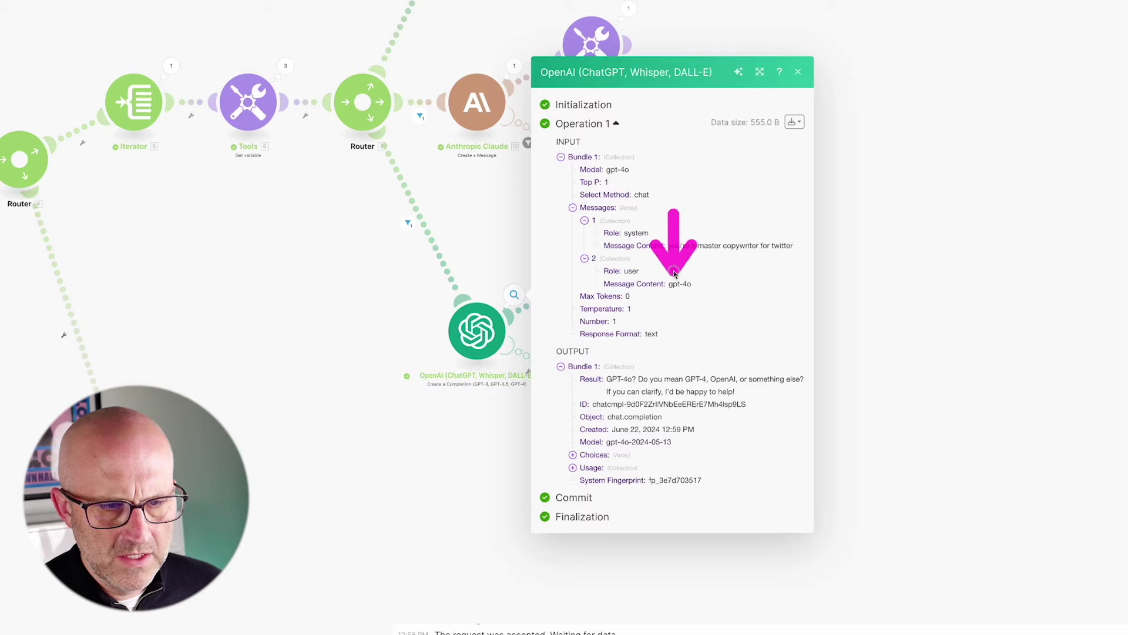
# - Examine the Message 2 content mapping in the OpenAI module's settings
pyautogui.click(495, 334)
pyautogui.moveTo(694, 359)
pyautogui.mouseDown()
pyautogui.moveTo(617, 433)
pyautogui.moveTo(723, 438)
pyautogui.mouseUp()
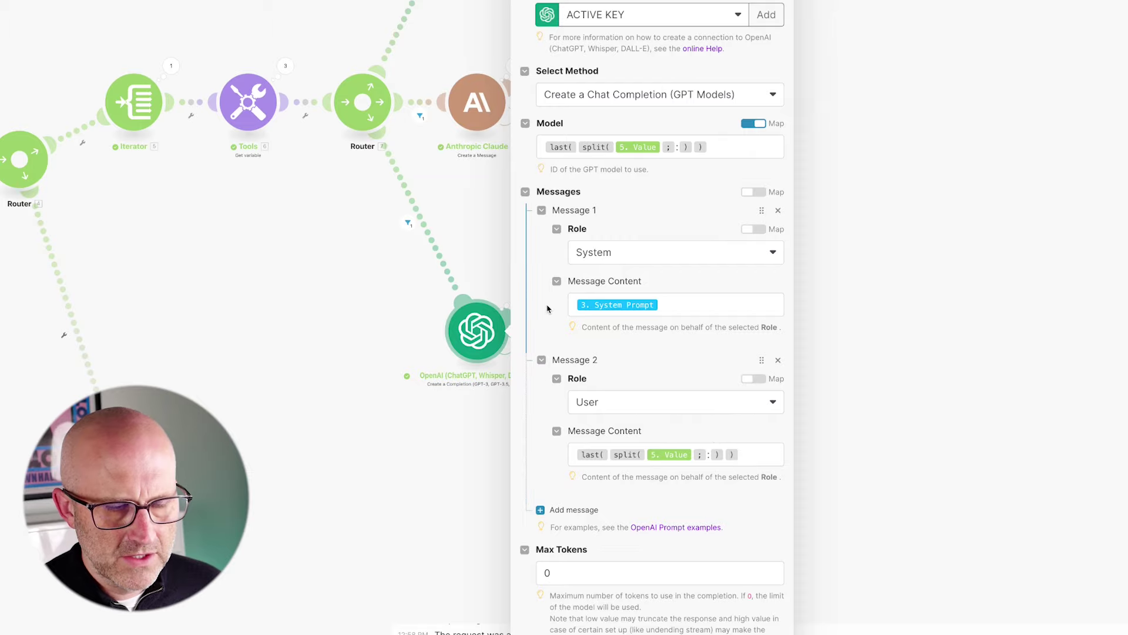
pyautogui.click(486, 241)
pyautogui.moveTo(479, 245); pyautogui.dragTo(479, 194)
# - Copy the replace formula from the Text field of Anthropic Claude's user message
pyautogui.click(477, 102)
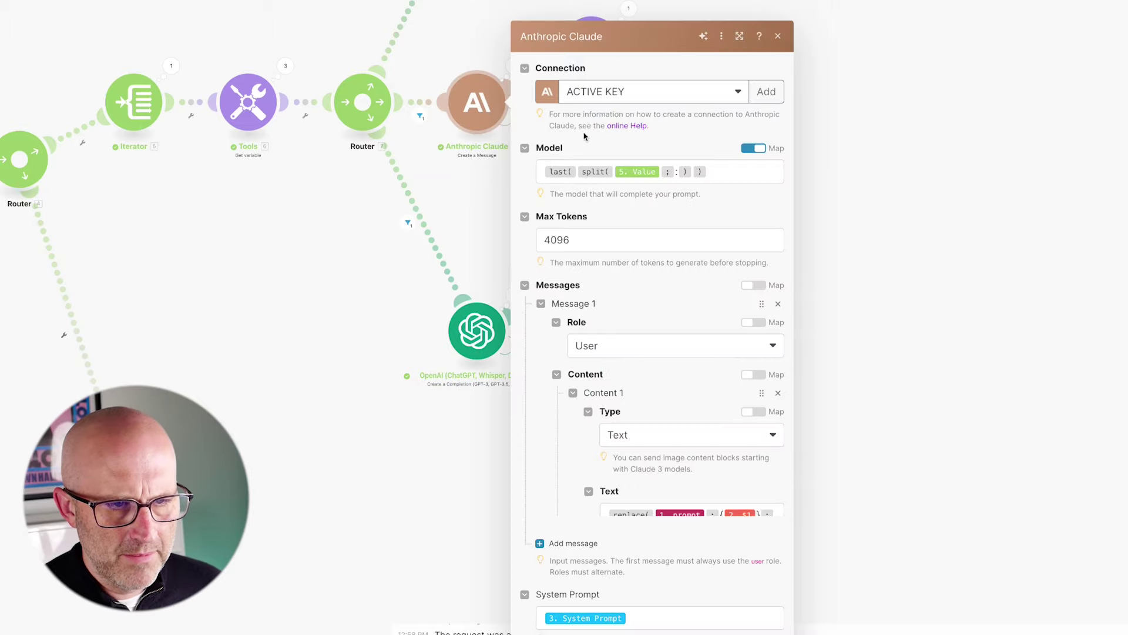
pyautogui.scroll(-5, 686, 382)
pyautogui.click(729, 289)
pyautogui.moveTo(729, 289); pyautogui.dragTo(596, 262)
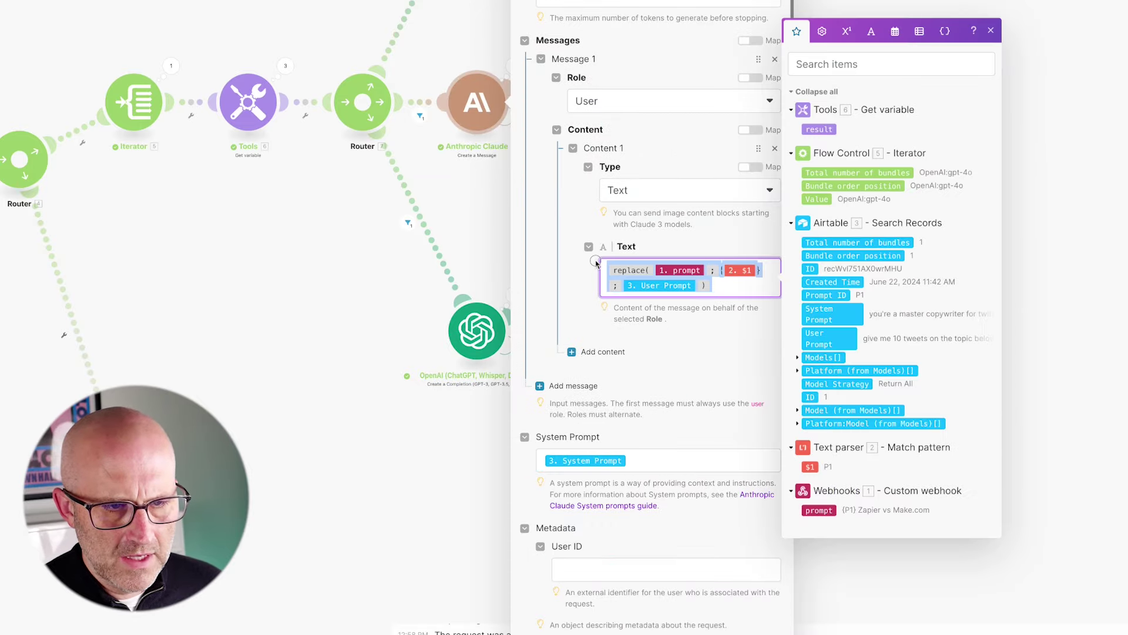
# - Replace the OpenAI module's Message 2 content with the copied formula replace(1. prompt; {2. $1}; 3. User Prompt)
pyautogui.click(477, 331)
pyautogui.click(476, 331)
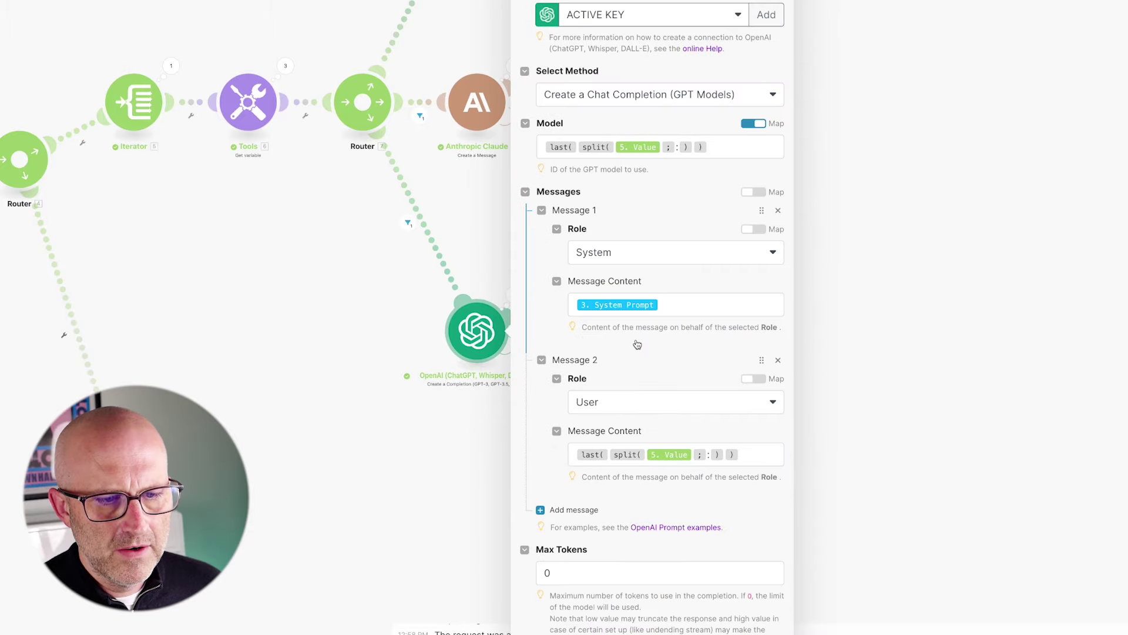
pyautogui.click(759, 453)
pyautogui.moveTo(759, 453); pyautogui.dragTo(535, 436)
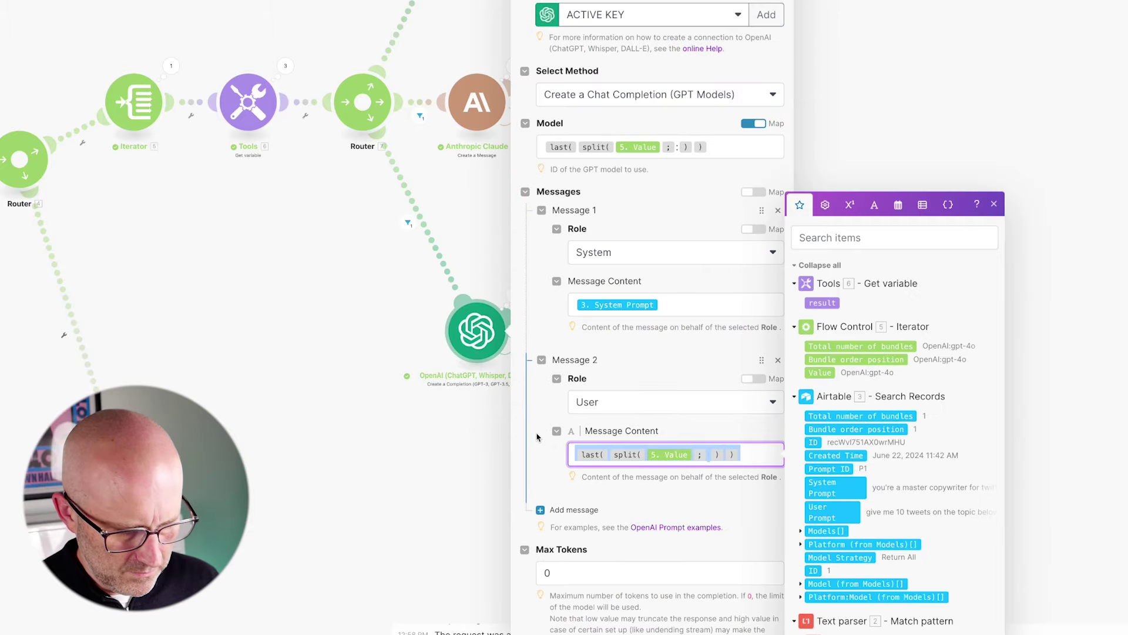
pyautogui.press('BackSpace')
pyautogui.hotkey('ctrl', 'z')
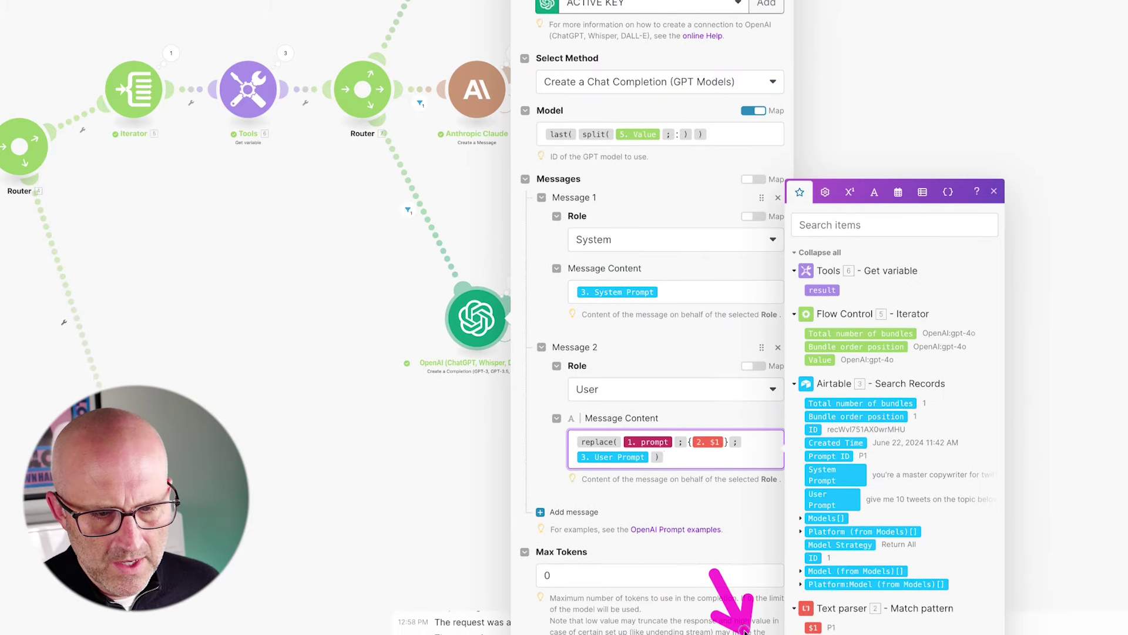
# - Close the OpenAI settings and expand the Anthropic Claude operation's text response and user message content to examine them
pyautogui.click(387, 397)
pyautogui.hscroll(3, 505, 399)
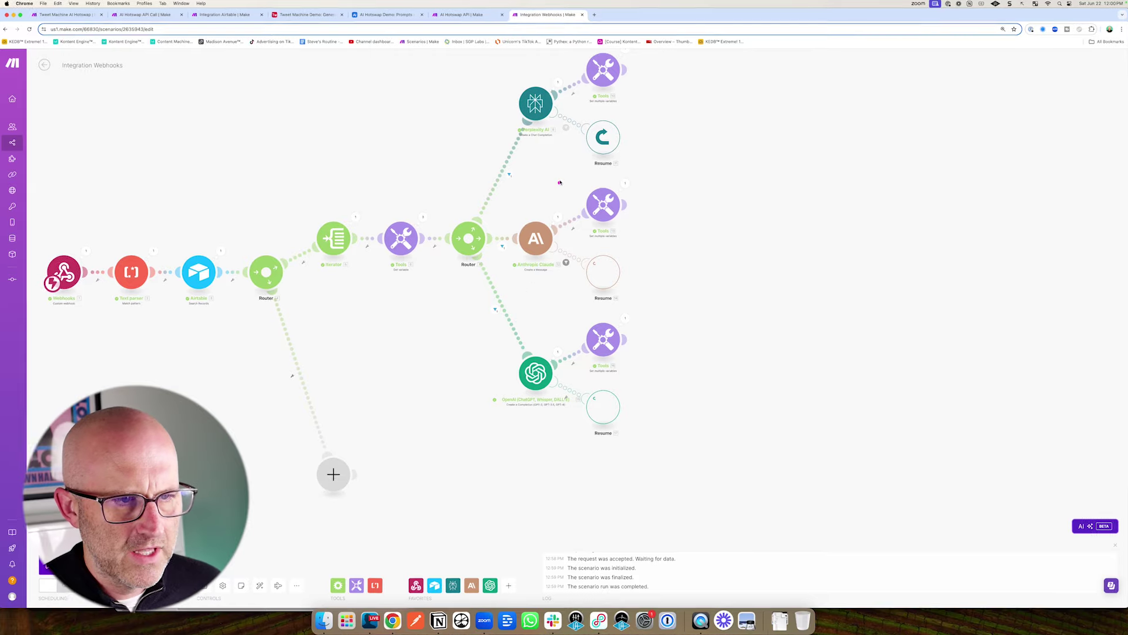
pyautogui.click(527, 257)
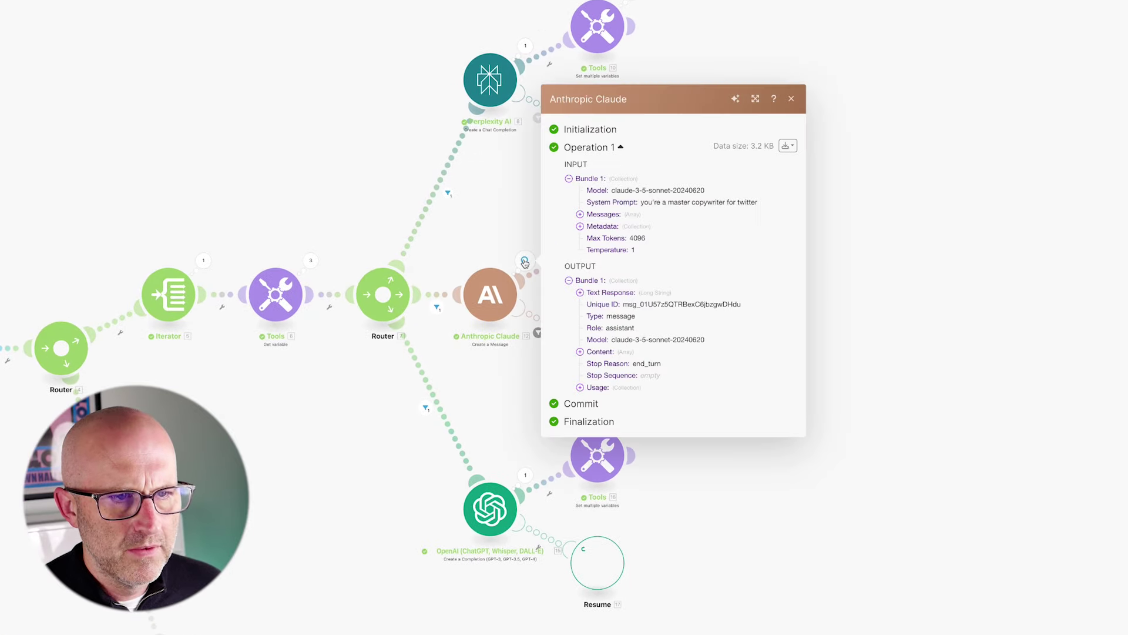
pyautogui.click(580, 292)
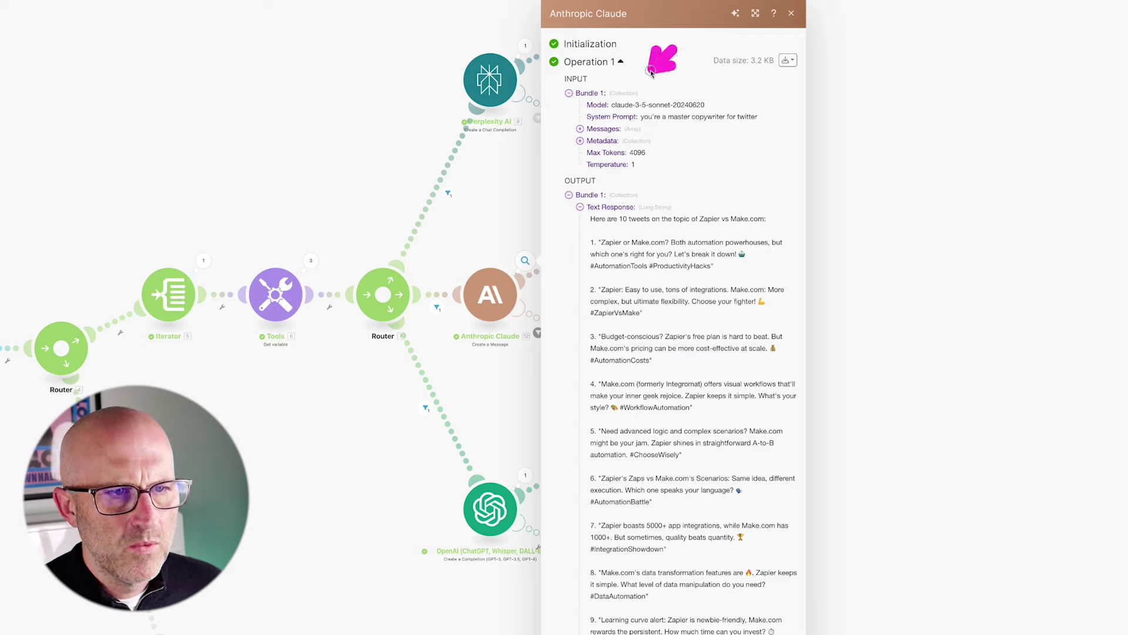
pyautogui.click(580, 130)
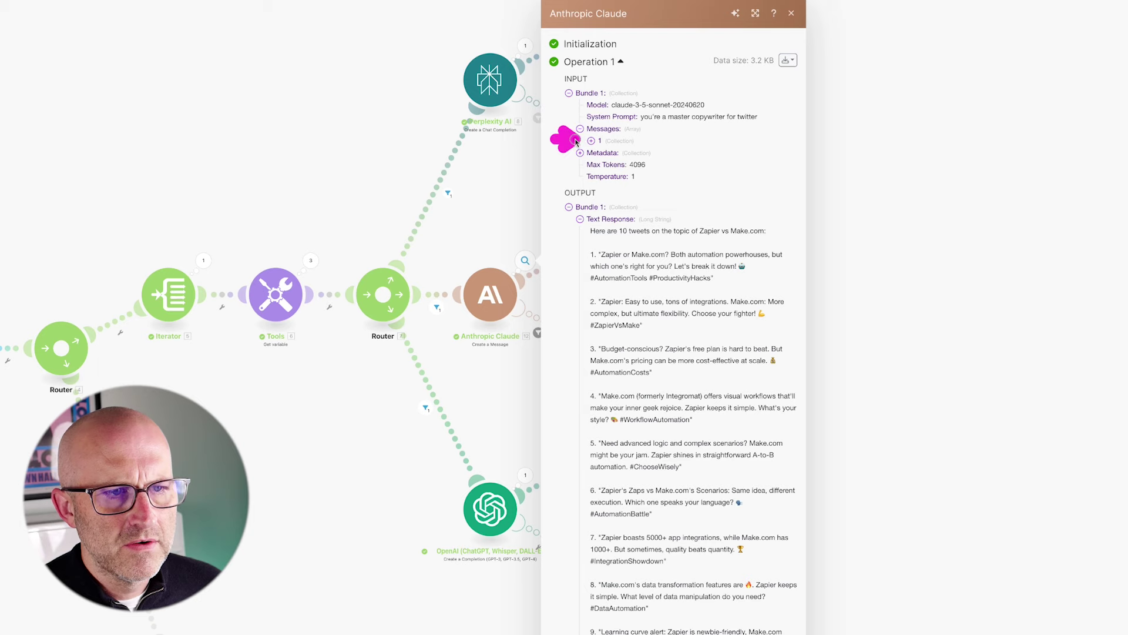
pyautogui.click(591, 141)
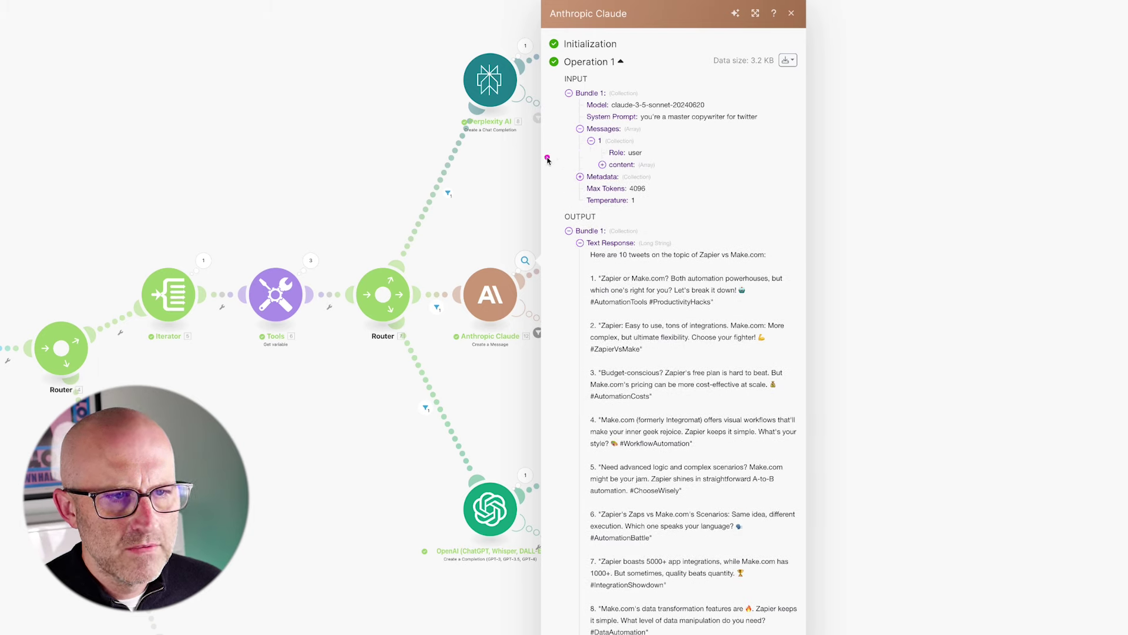
pyautogui.click(603, 164)
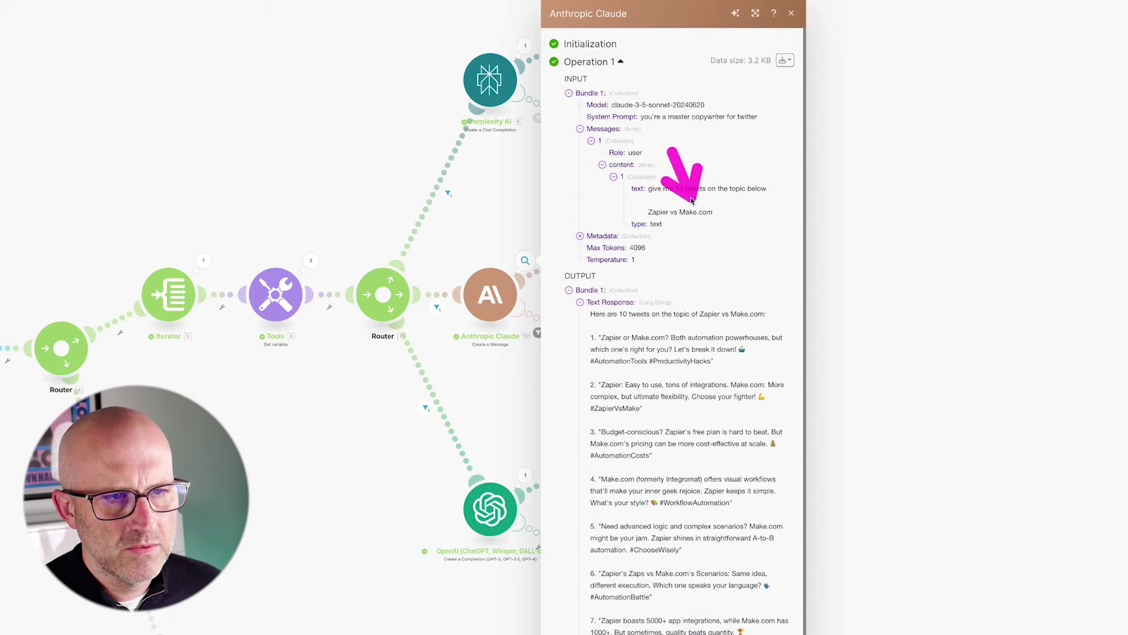
# - Examine the system and user messages sent in the Perplexity AI operation, then recheck the Anthropic Claude operation's details
pyautogui.click(498, 259)
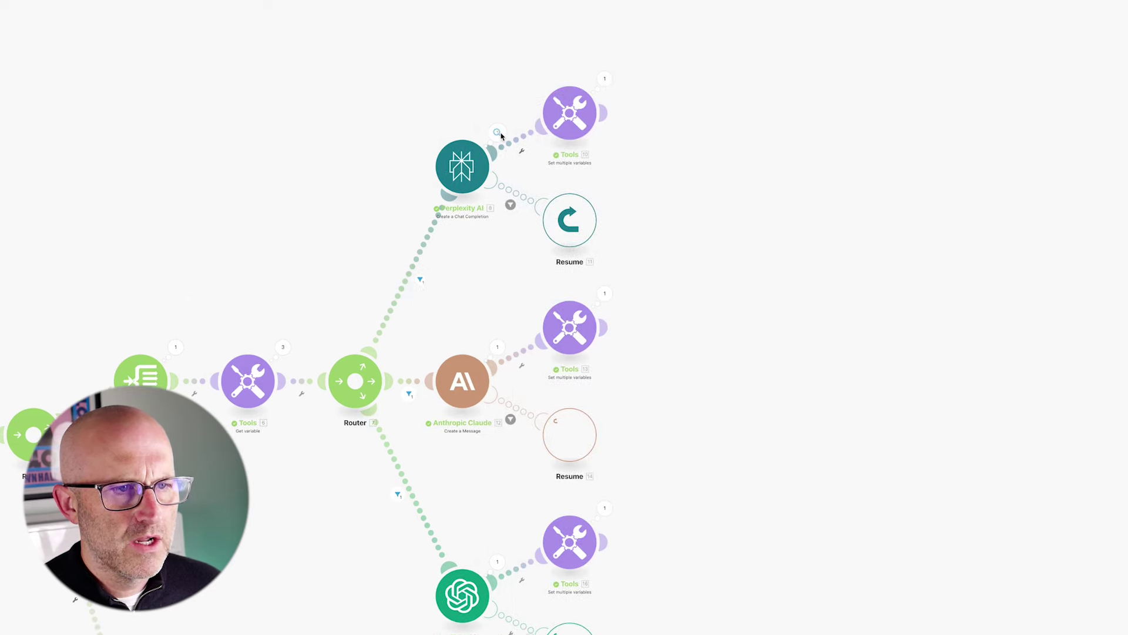
pyautogui.click(525, 45)
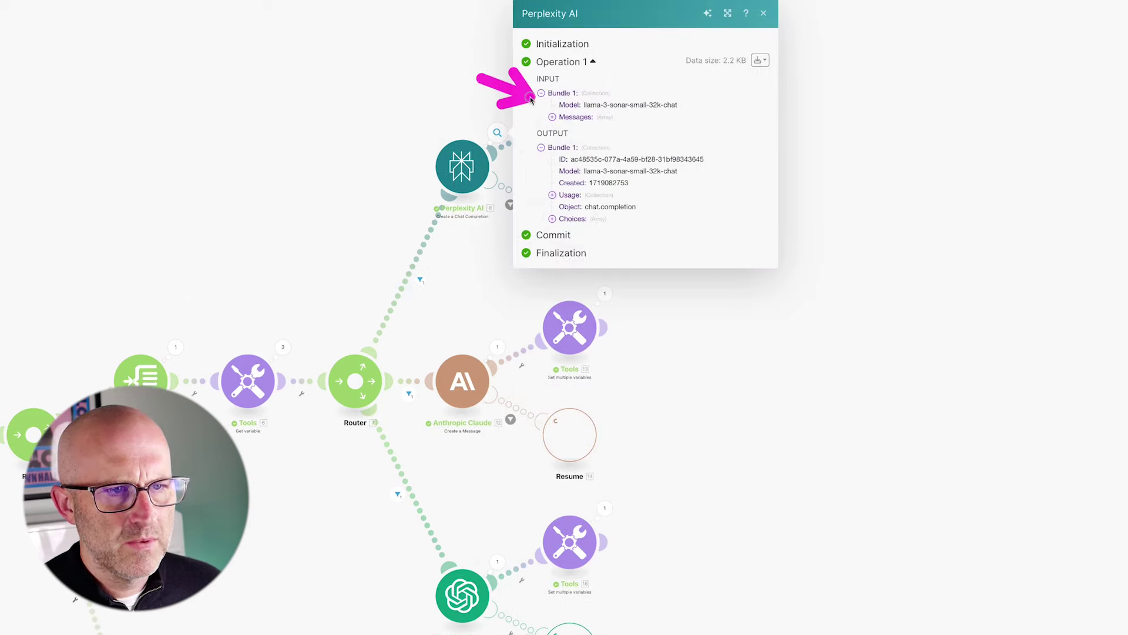
pyautogui.click(551, 116)
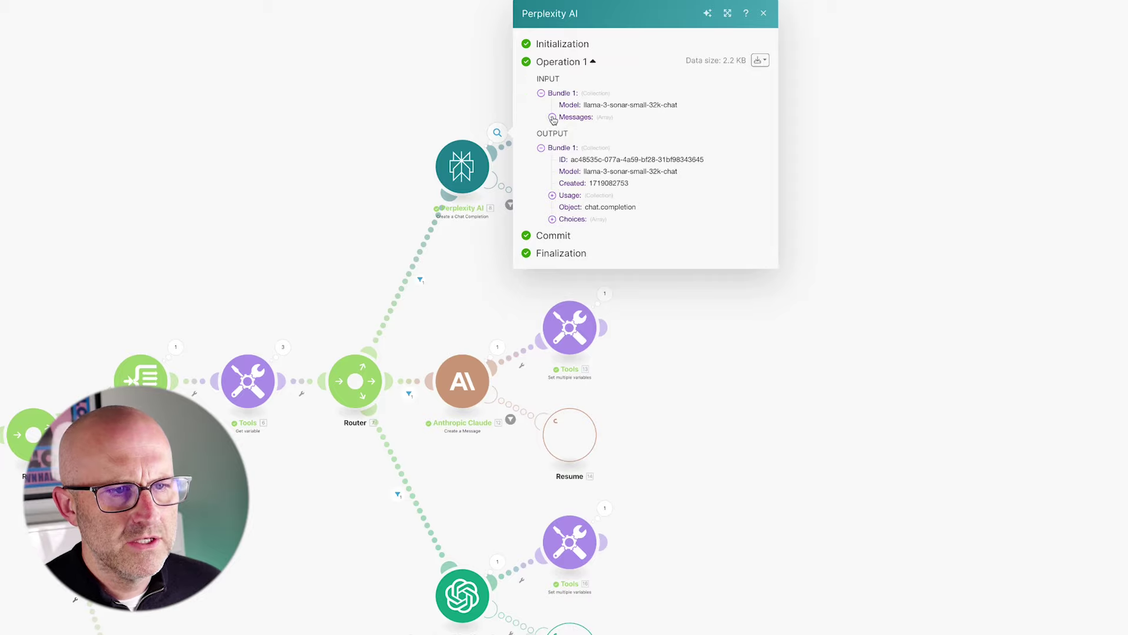
pyautogui.click(563, 130)
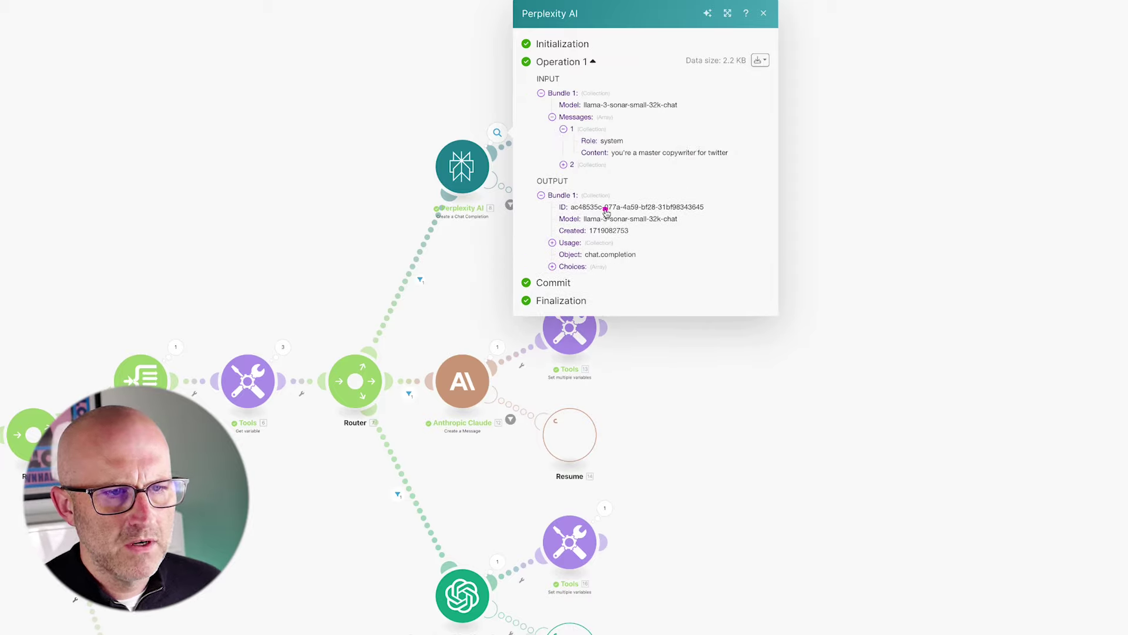
pyautogui.click(563, 164)
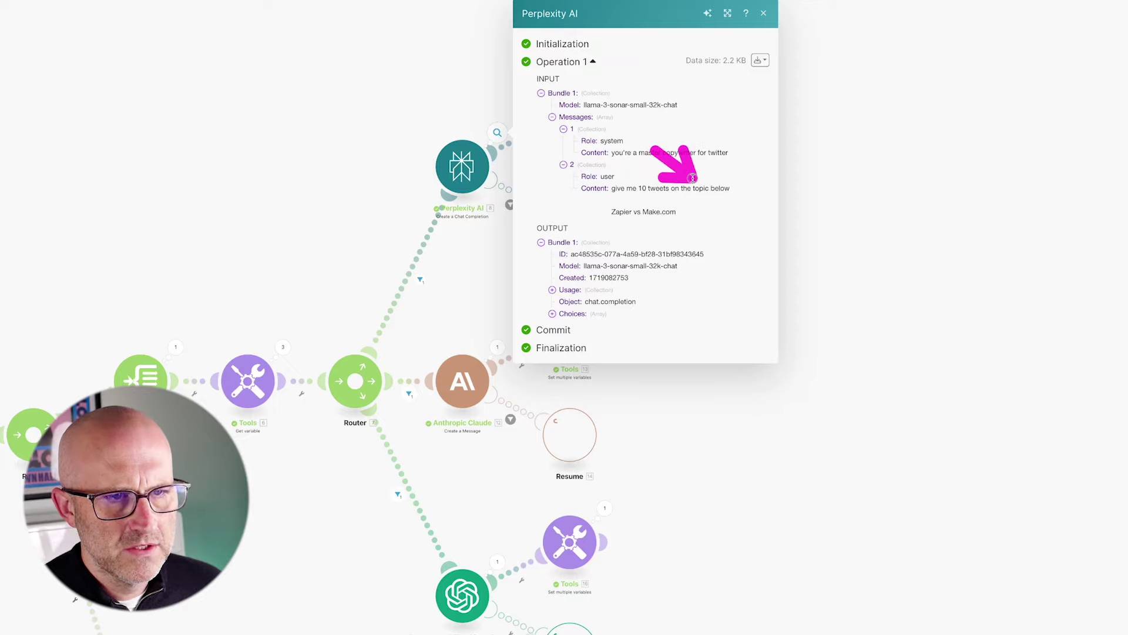
pyautogui.click(844, 272)
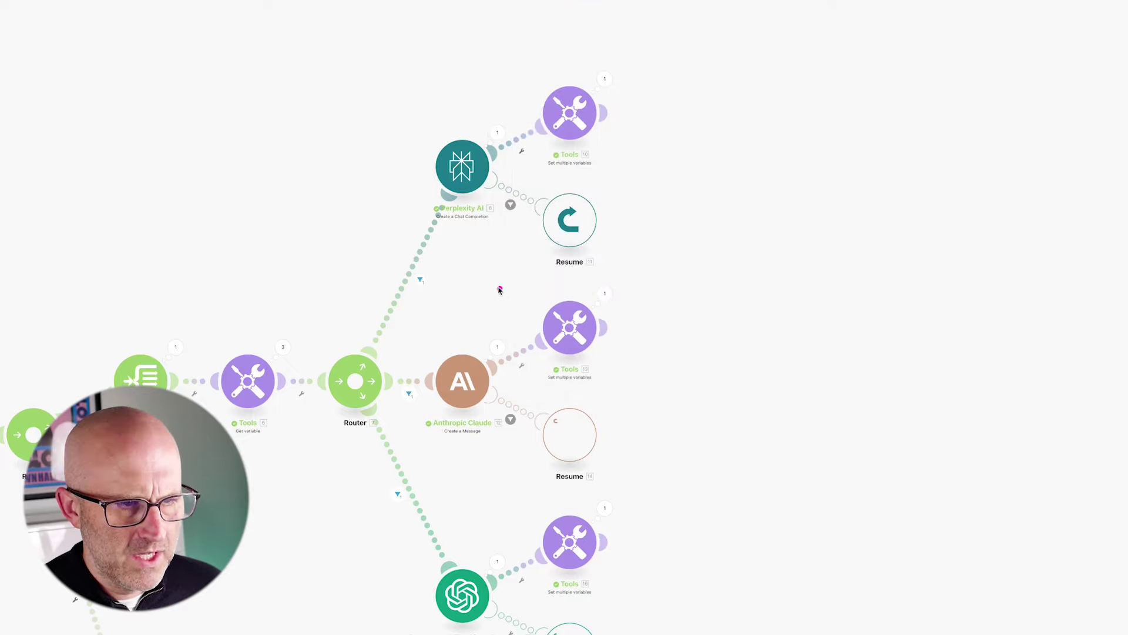
pyautogui.click(498, 347)
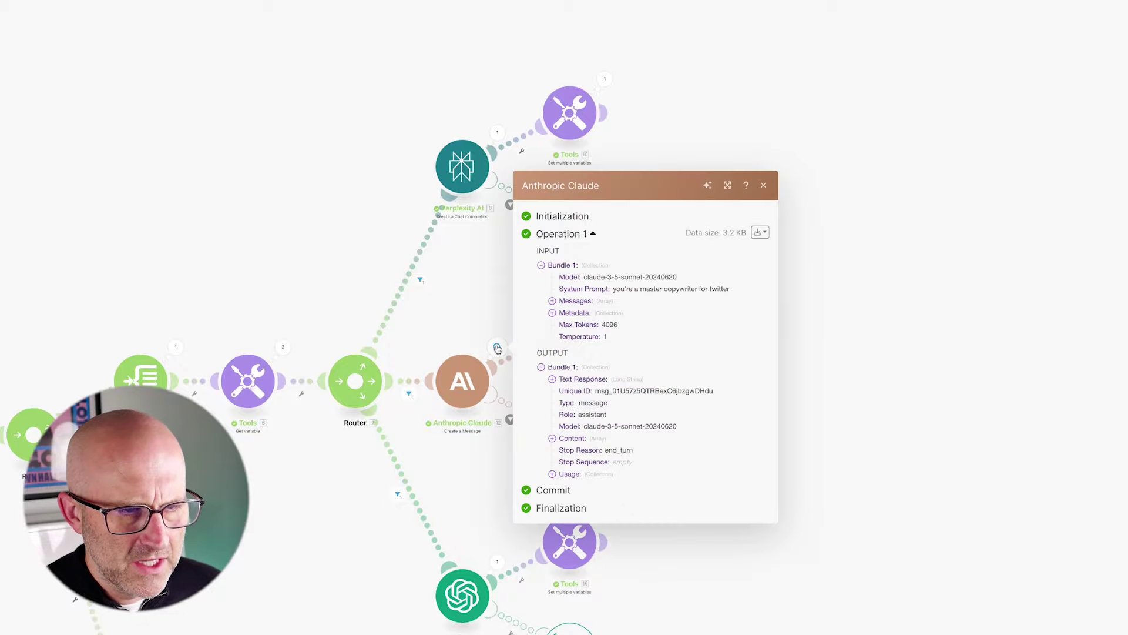
pyautogui.click(861, 329)
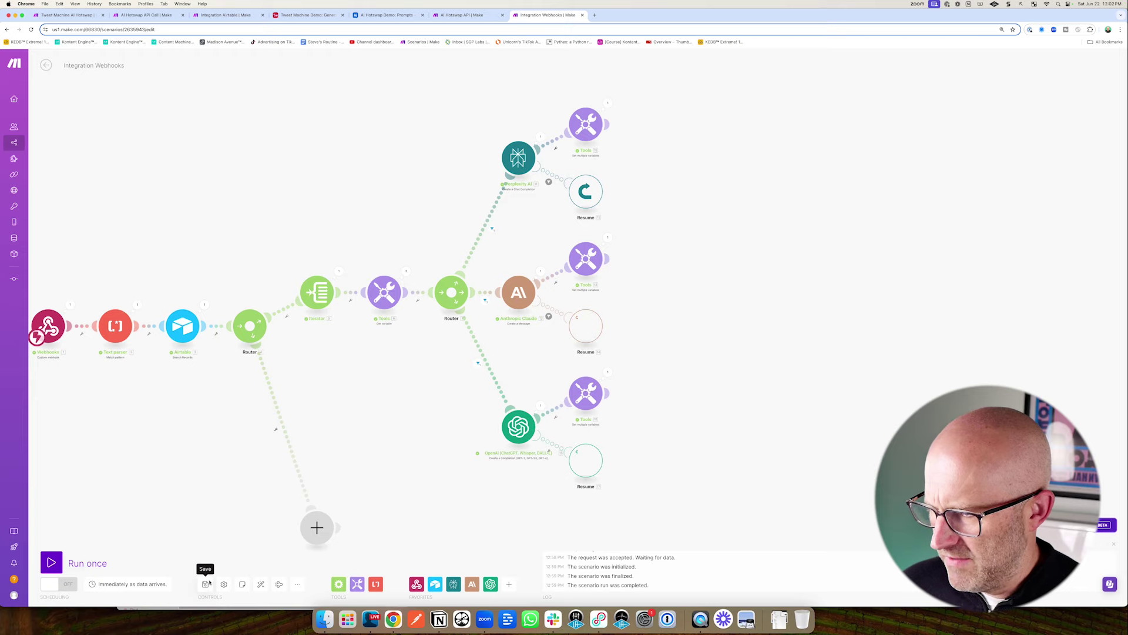
# - Start a single run of the Integration Webhooks scenario and switch to the Integration Airtable scenario
pyautogui.click(51, 562)
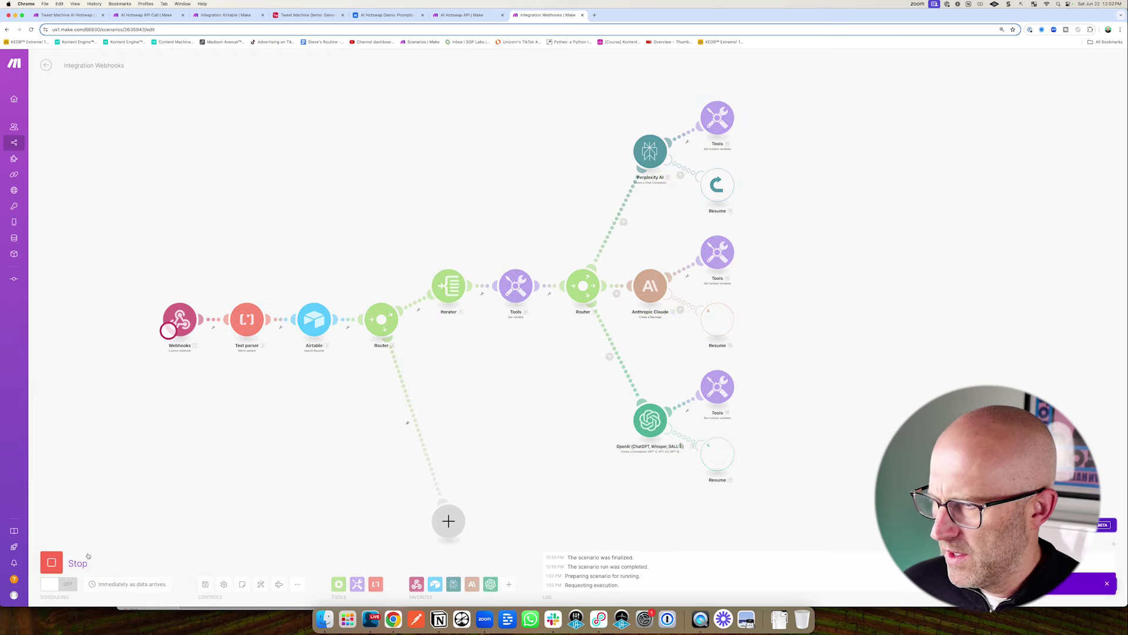
pyautogui.hotkey('ctrl', 'shift', 'Tab')
pyautogui.hotkey('ctrl', 'shift', 'Tab')
pyautogui.hotkey('ctrl', 'shift', 'Tab')
pyautogui.hotkey('ctrl', 'shift', 'Tab')
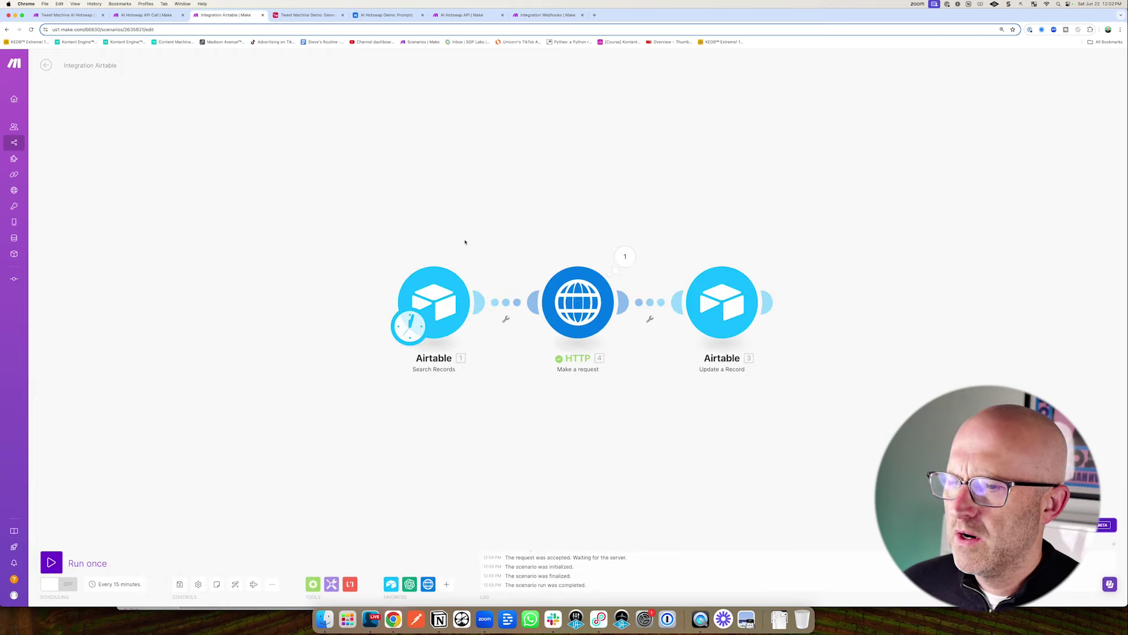
# - Run only the HTTP module with Zapier vs Make.com as the Tweet Topics value
pyautogui.rightClick(580, 299)
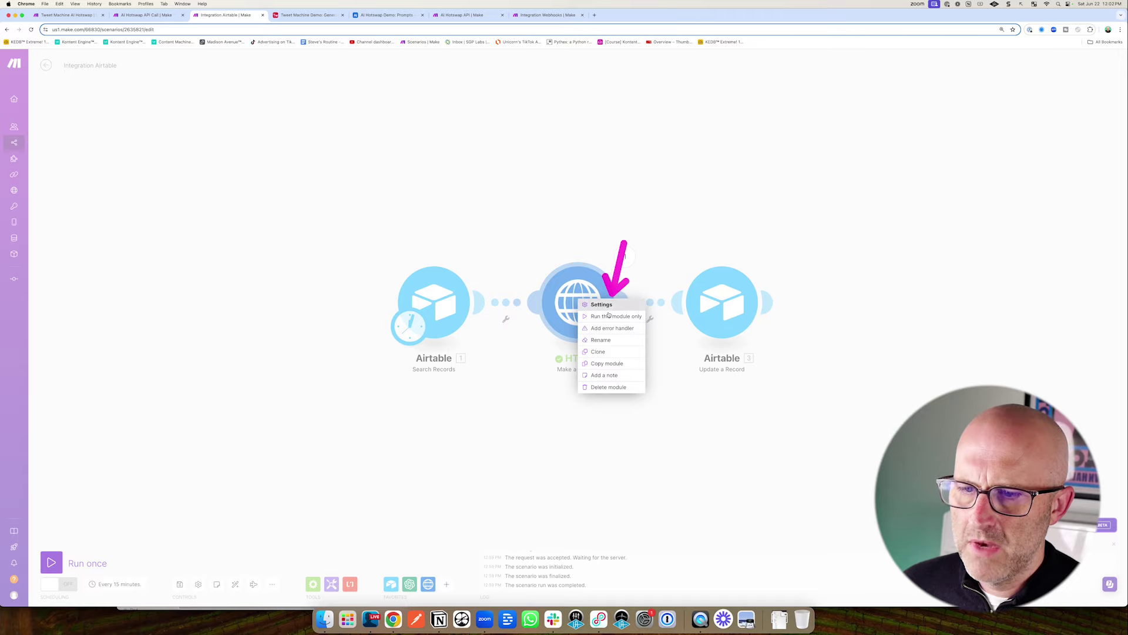
pyautogui.click(604, 317)
pyautogui.click(666, 400)
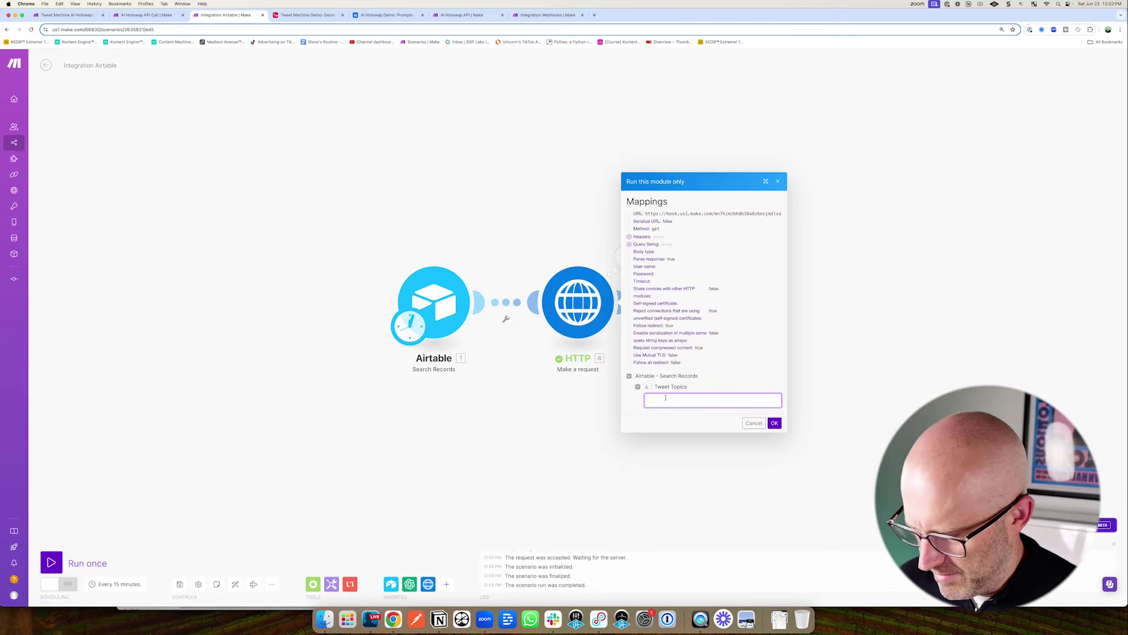
pyautogui.write('Zapier vs Make.com')
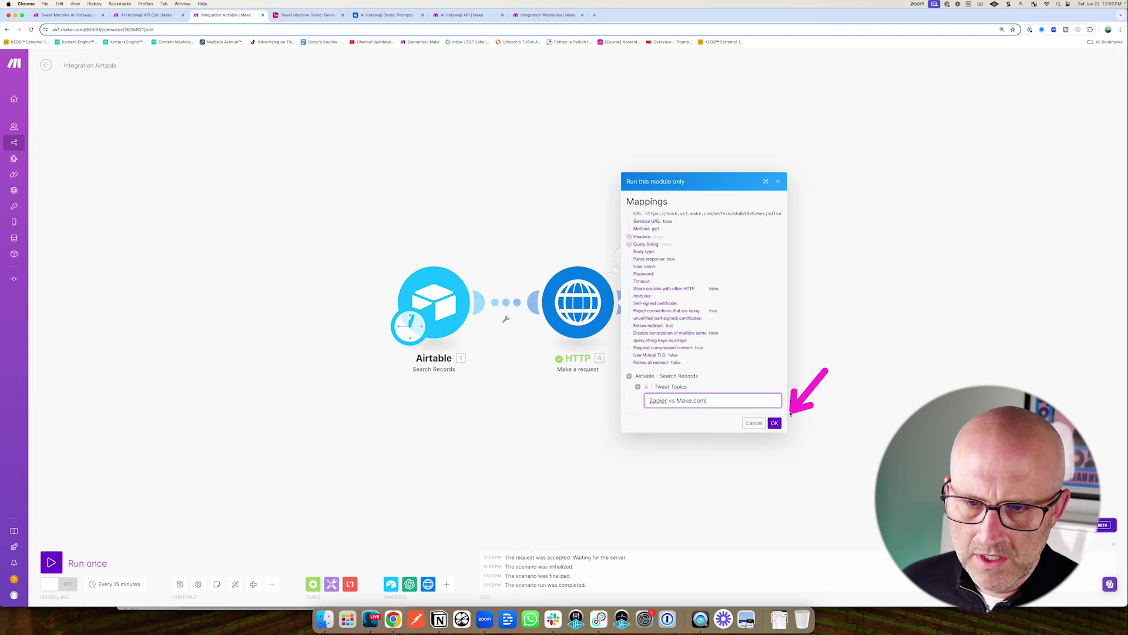
pyautogui.click(775, 423)
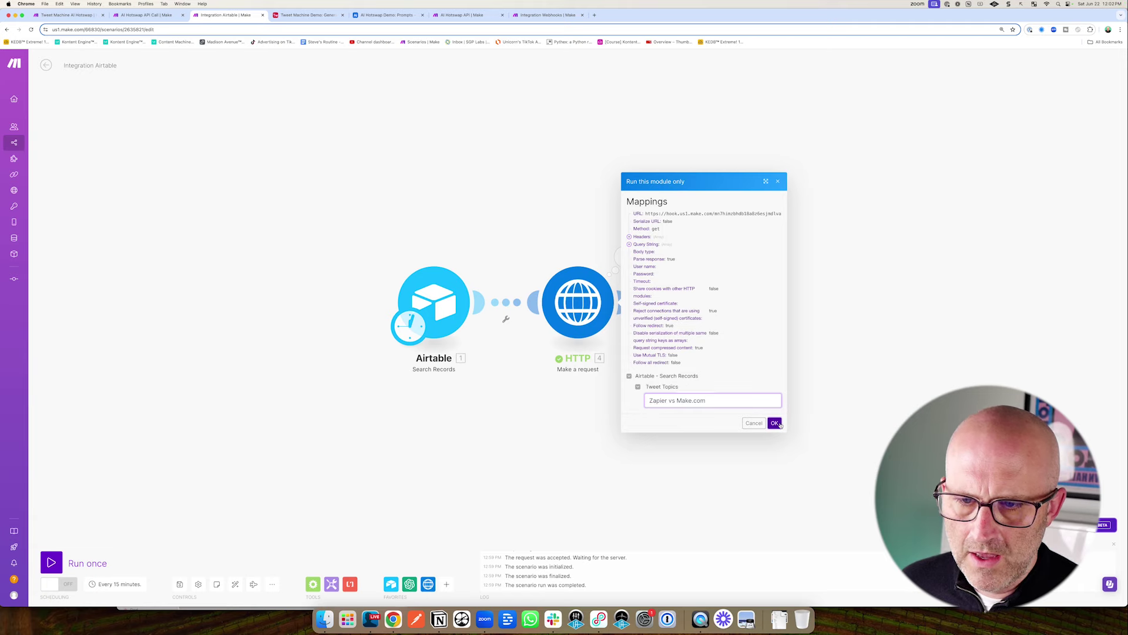
# - Return to the Integration Webhooks scenario and examine the full result text of the OpenAI operation
pyautogui.click(512, 16)
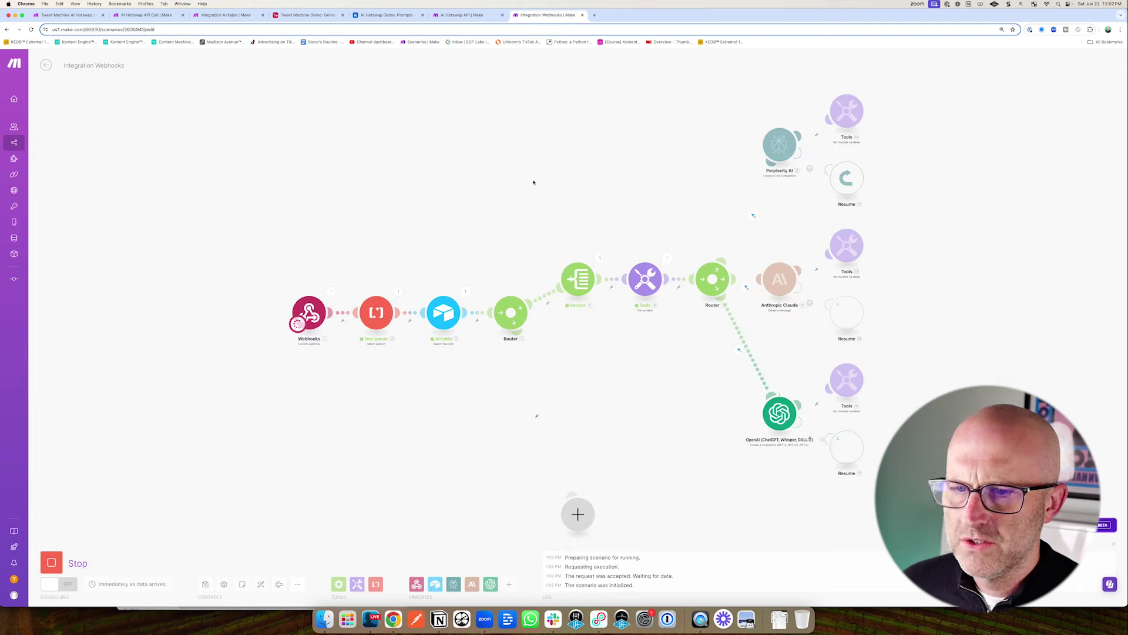
pyautogui.moveTo(672, 422)
pyautogui.mouseDown()
pyautogui.moveTo(723, 371)
pyautogui.moveTo(732, 389)
pyautogui.mouseUp()
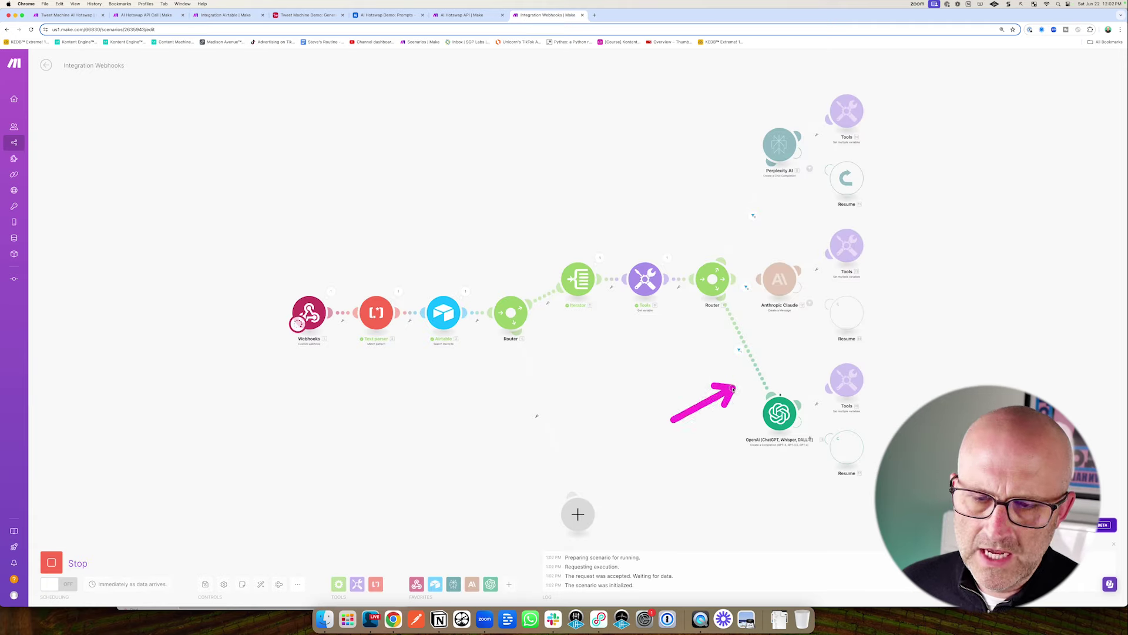
pyautogui.moveTo(685, 439); pyautogui.dragTo(749, 409)
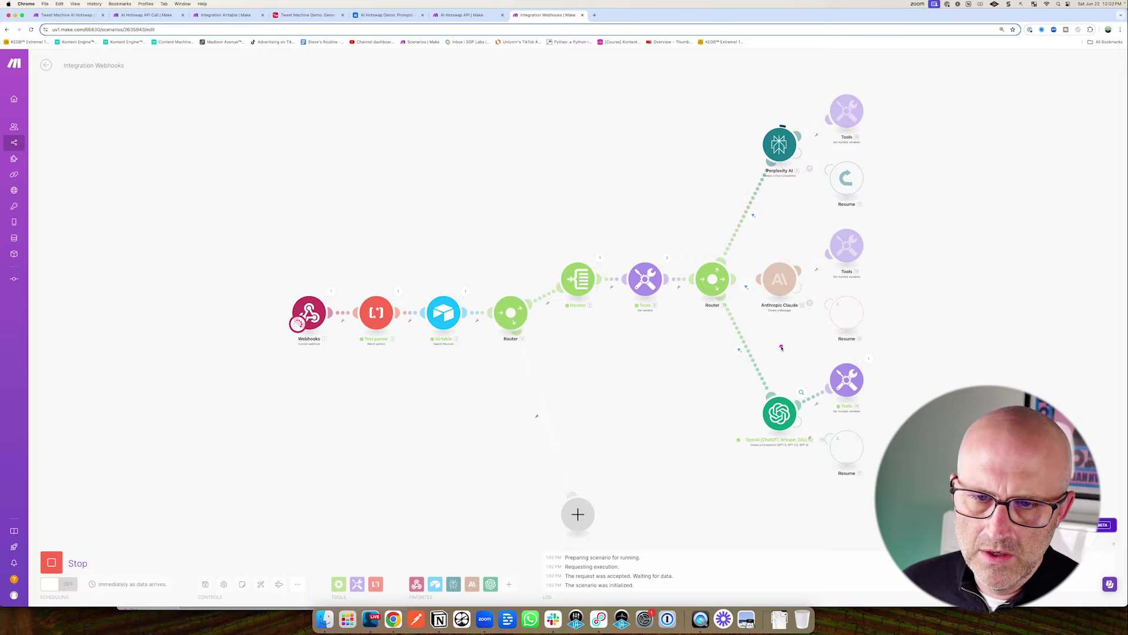
pyautogui.moveTo(781, 348); pyautogui.dragTo(781, 375)
pyautogui.click(801, 392)
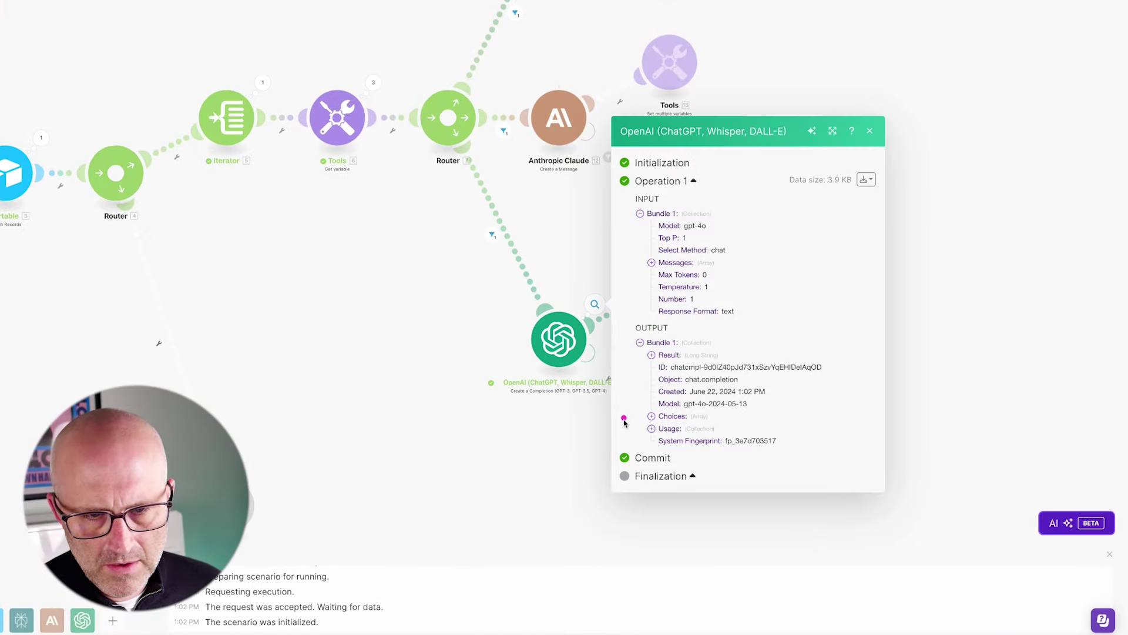
pyautogui.moveTo(597, 312); pyautogui.dragTo(640, 353)
pyautogui.click(651, 354)
pyautogui.moveTo(520, 152); pyautogui.dragTo(609, 85)
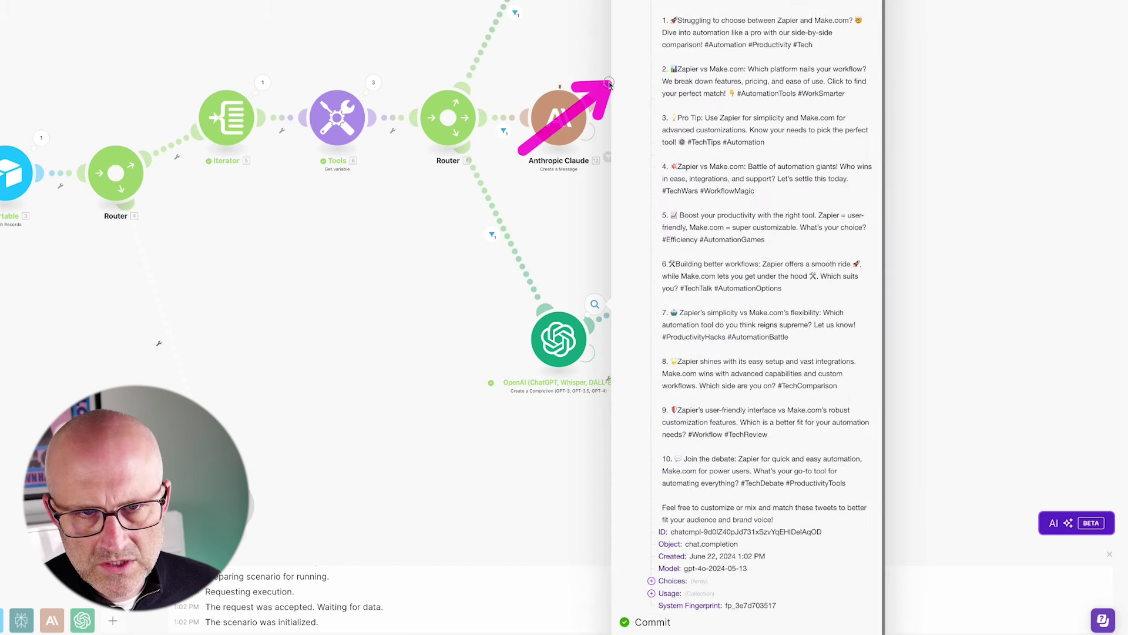
pyautogui.moveTo(546, 220); pyautogui.dragTo(659, 329)
pyautogui.press('Escape')
pyautogui.moveTo(408, 125); pyautogui.dragTo(603, 41)
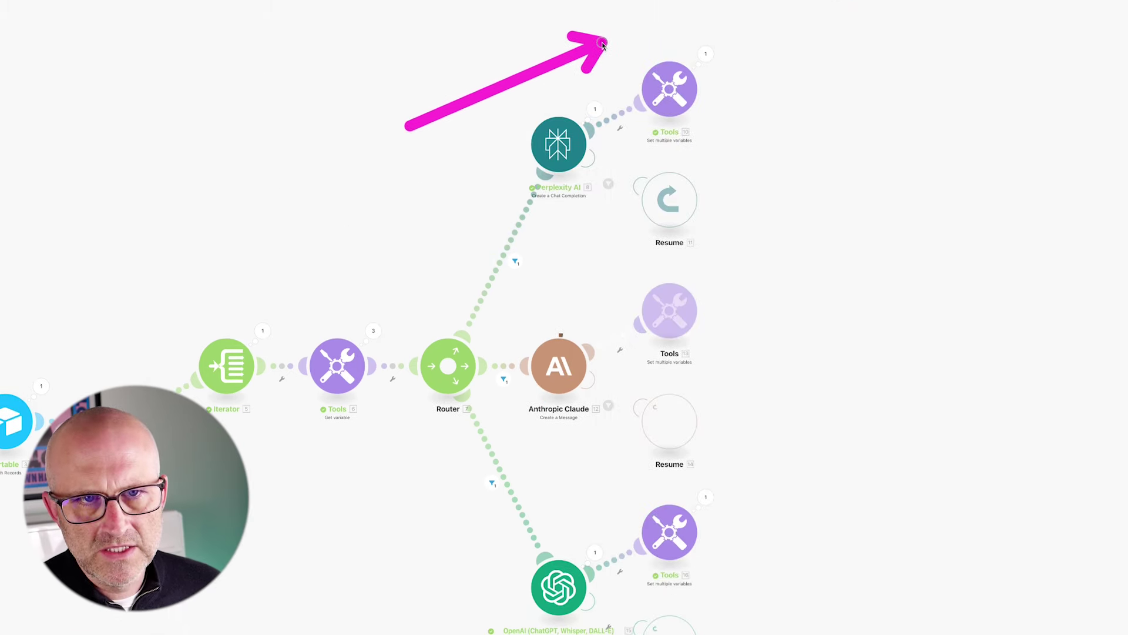
pyautogui.moveTo(583, 247); pyautogui.dragTo(565, 320)
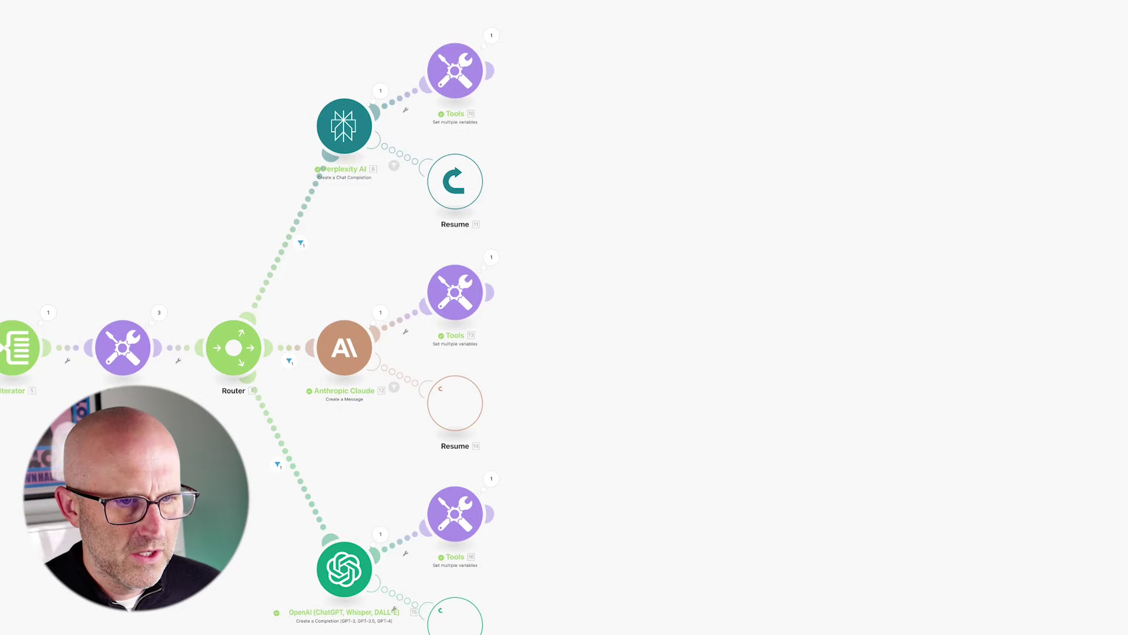
pyautogui.moveTo(202, 524); pyautogui.dragTo(215, 570)
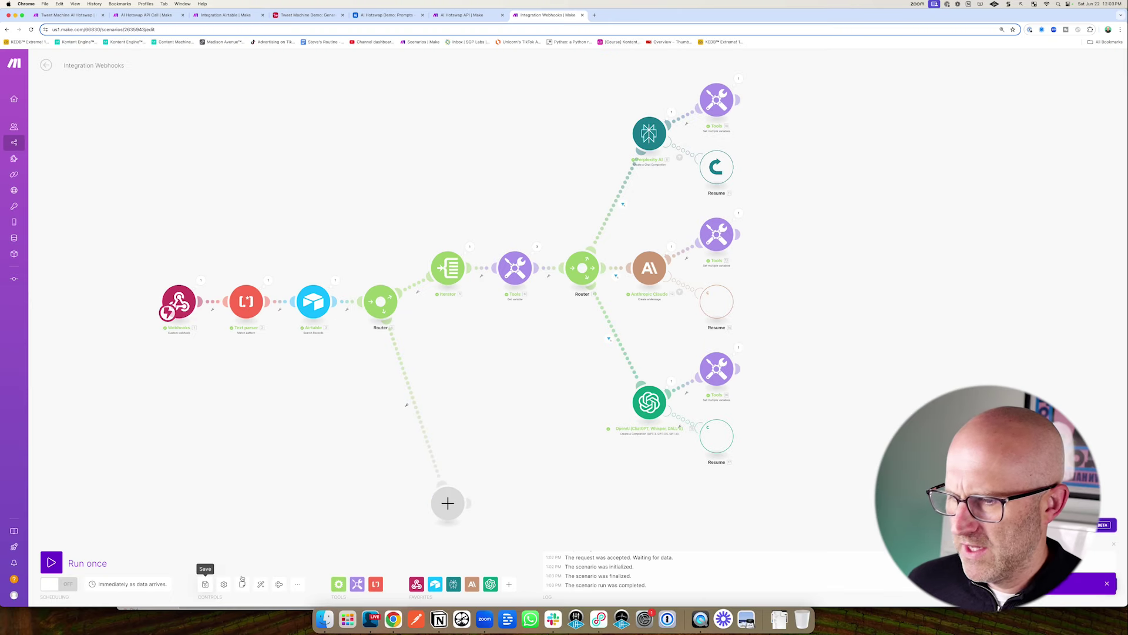
pyautogui.moveTo(491, 372)
pyautogui.mouseDown()
pyautogui.moveTo(459, 467)
pyautogui.moveTo(601, 490)
pyautogui.mouseUp()
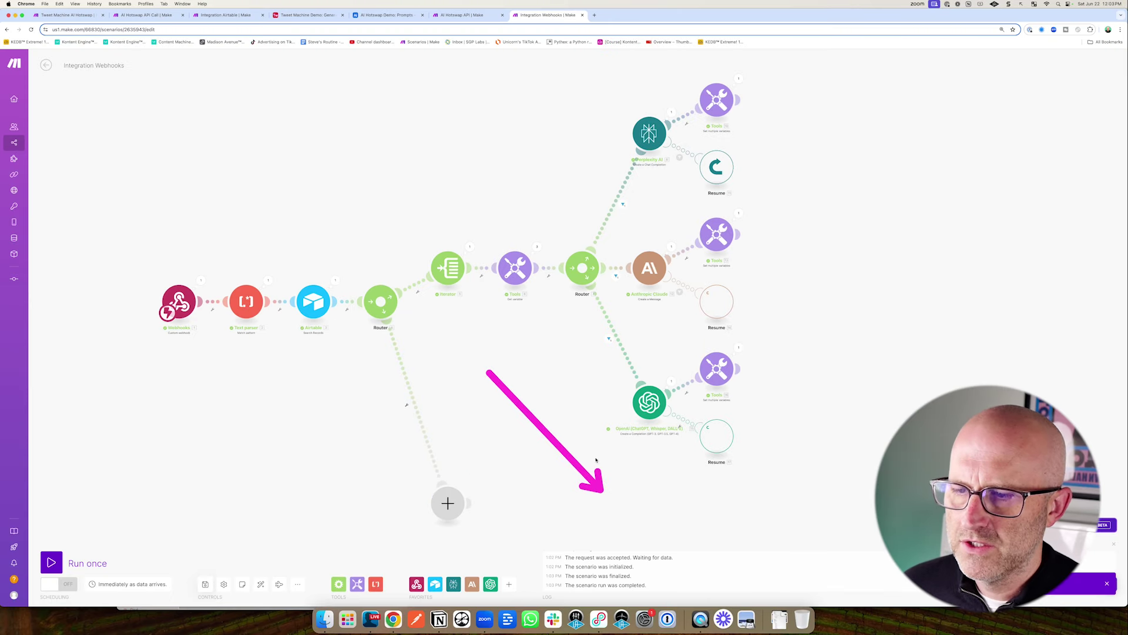
pyautogui.moveTo(491, 385); pyautogui.dragTo(460, 462)
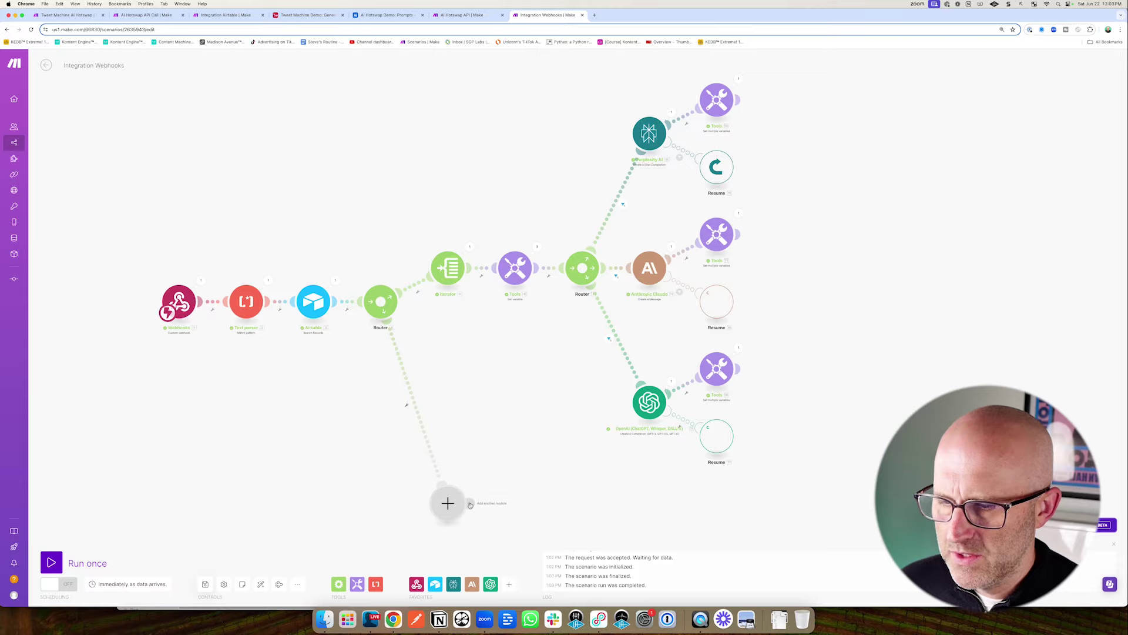
pyautogui.moveTo(832, 114); pyautogui.dragTo(784, 110)
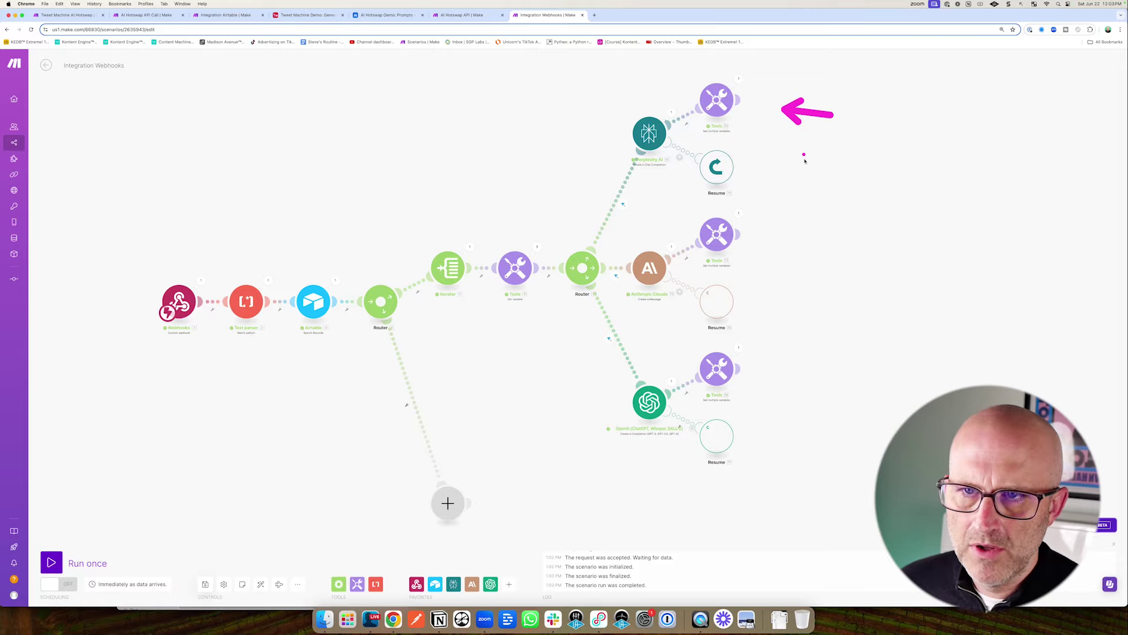
pyautogui.moveTo(824, 247); pyautogui.dragTo(765, 240)
pyautogui.moveTo(826, 378); pyautogui.dragTo(765, 378)
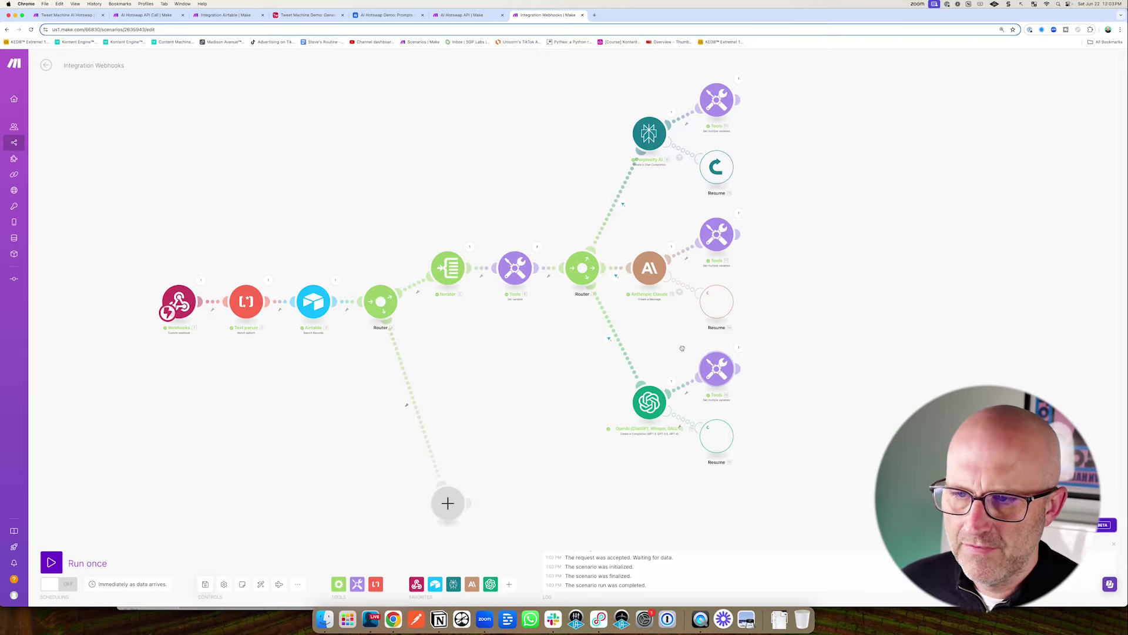
# - Add a Tools Get multiple variables module to the empty second route of the first router
pyautogui.click(448, 502)
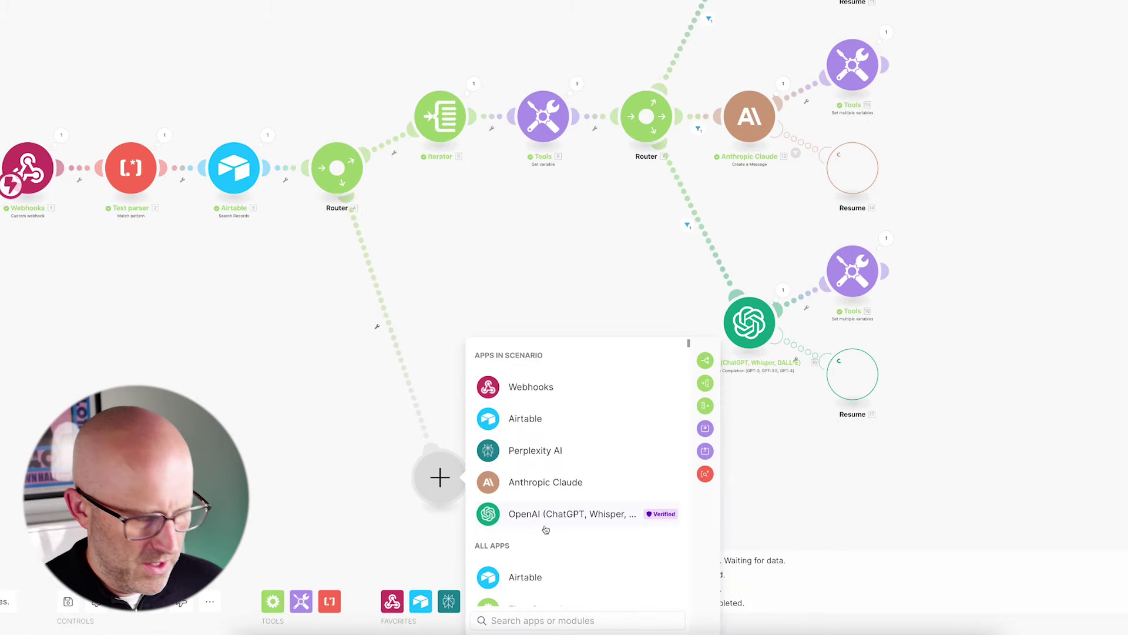
pyautogui.write('variable')
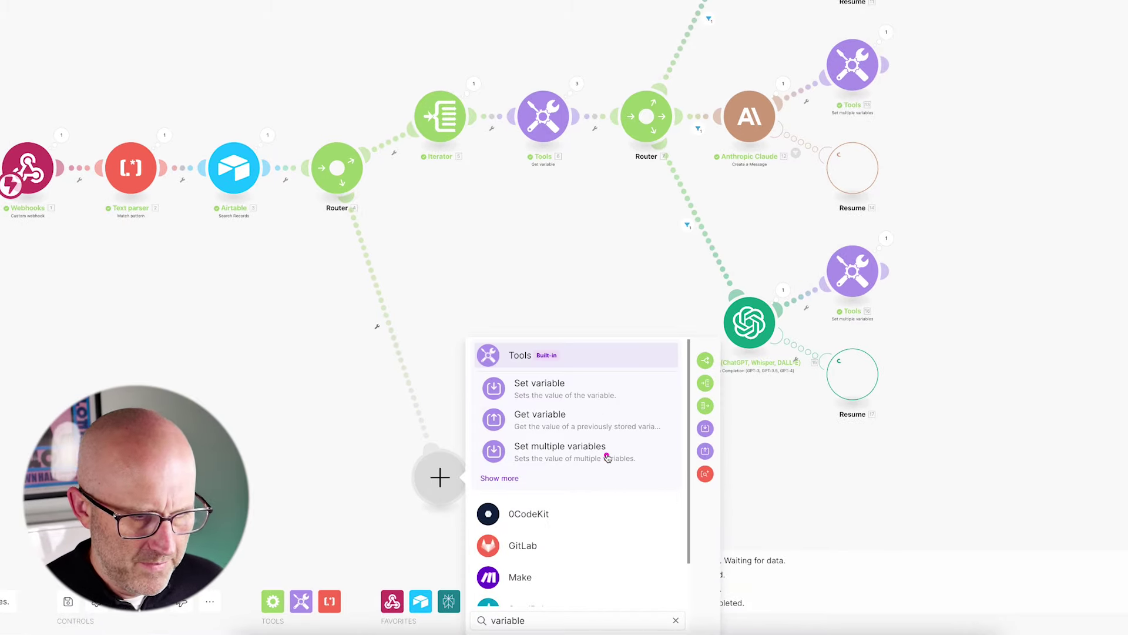
pyautogui.moveTo(643, 395); pyautogui.dragTo(597, 436)
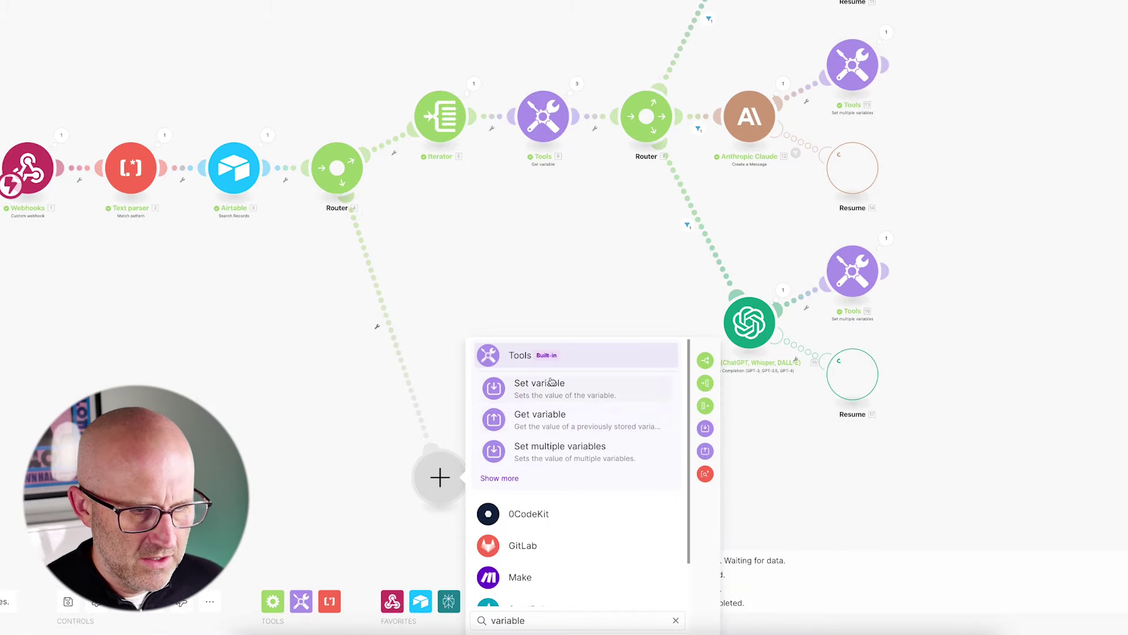
pyautogui.moveTo(558, 275)
pyautogui.mouseDown()
pyautogui.moveTo(527, 339)
pyautogui.moveTo(537, 376)
pyautogui.mouseUp()
pyautogui.click(527, 360)
pyautogui.scroll(-2, 598, 520)
pyautogui.click(594, 405)
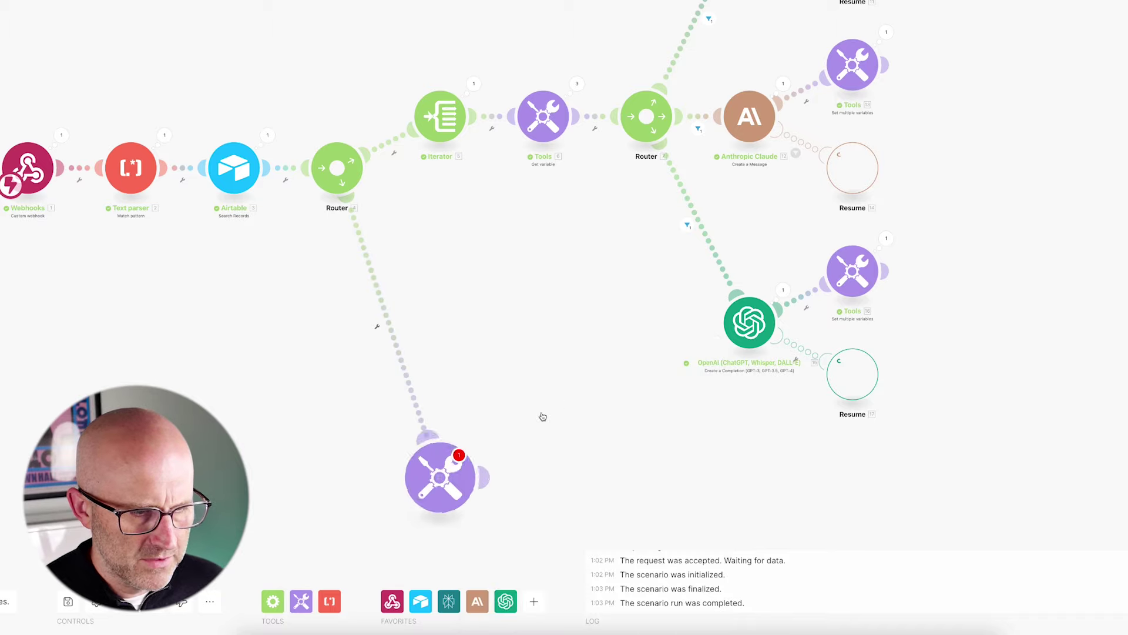
# - Create four empty variable entries in the Get multiple variables module
pyautogui.moveTo(500, 156); pyautogui.dragTo(468, 185)
pyautogui.click(451, 212)
pyautogui.click(456, 234)
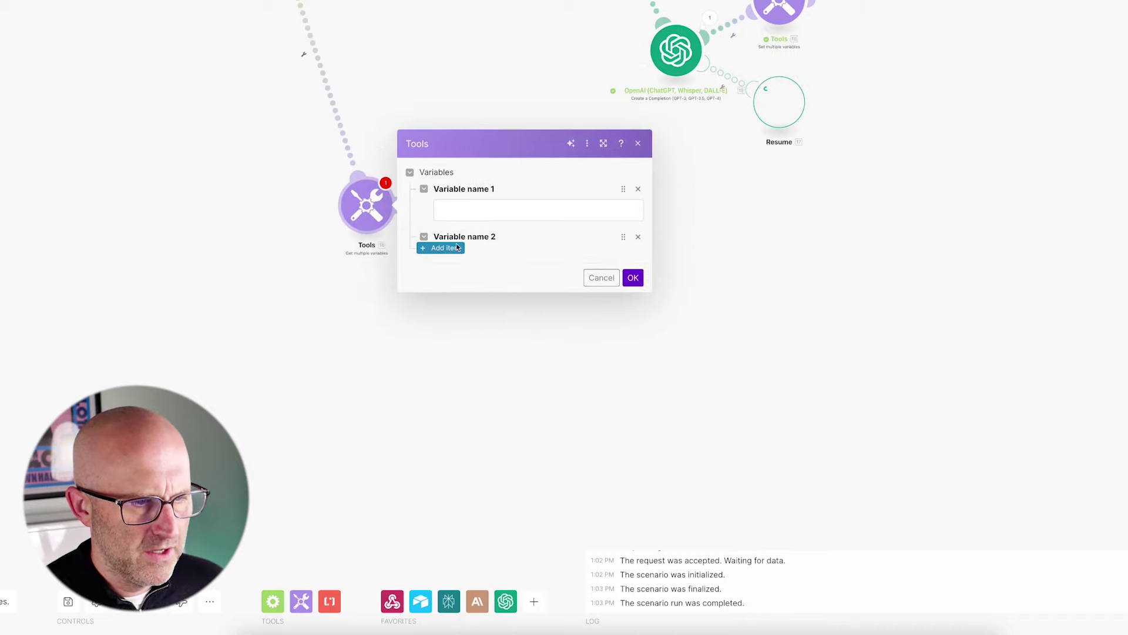
pyautogui.click(457, 260)
pyautogui.click(457, 282)
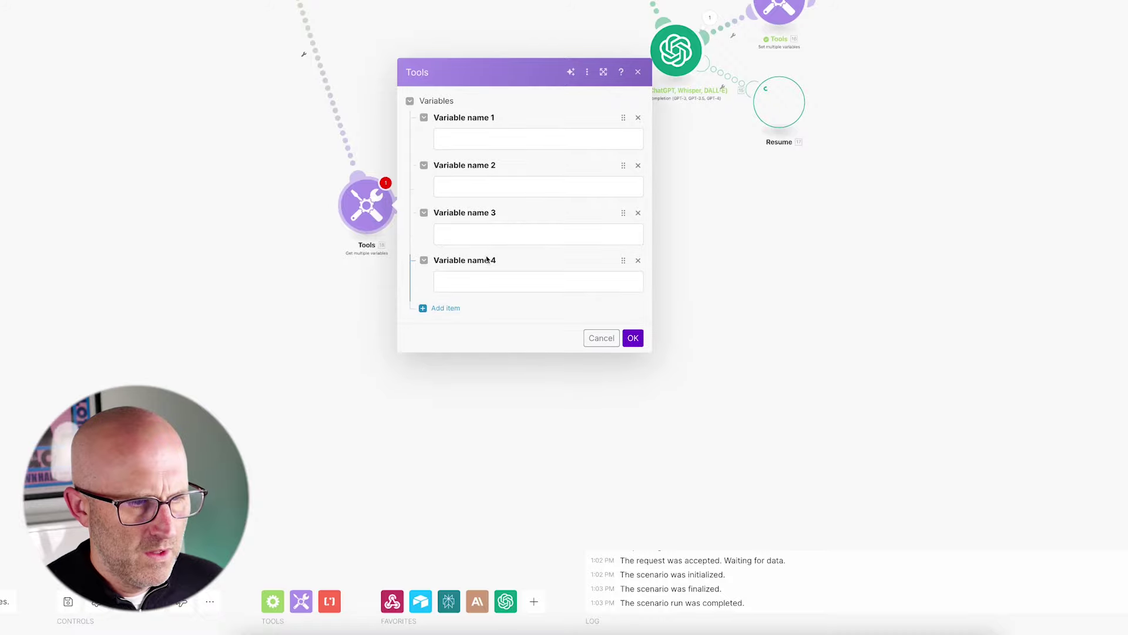
# - Name the four retrieved variables 1, 2, 3 and result, and save the Get multiple variables module
pyautogui.click(461, 141)
pyautogui.write('1')
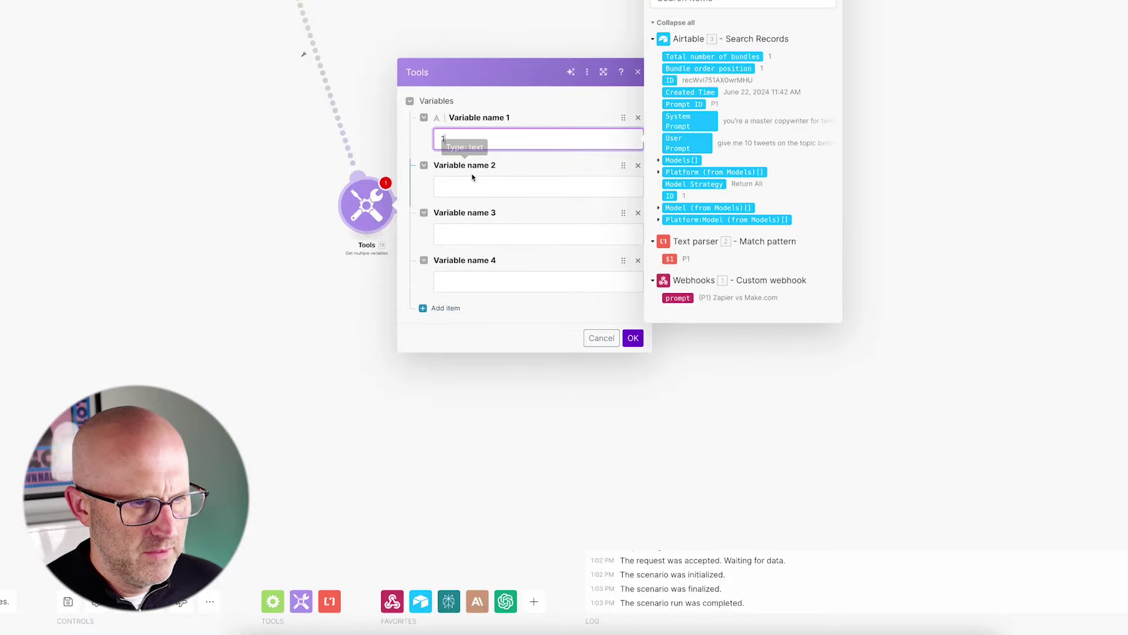
pyautogui.click(462, 186)
pyautogui.write('2')
pyautogui.click(460, 229)
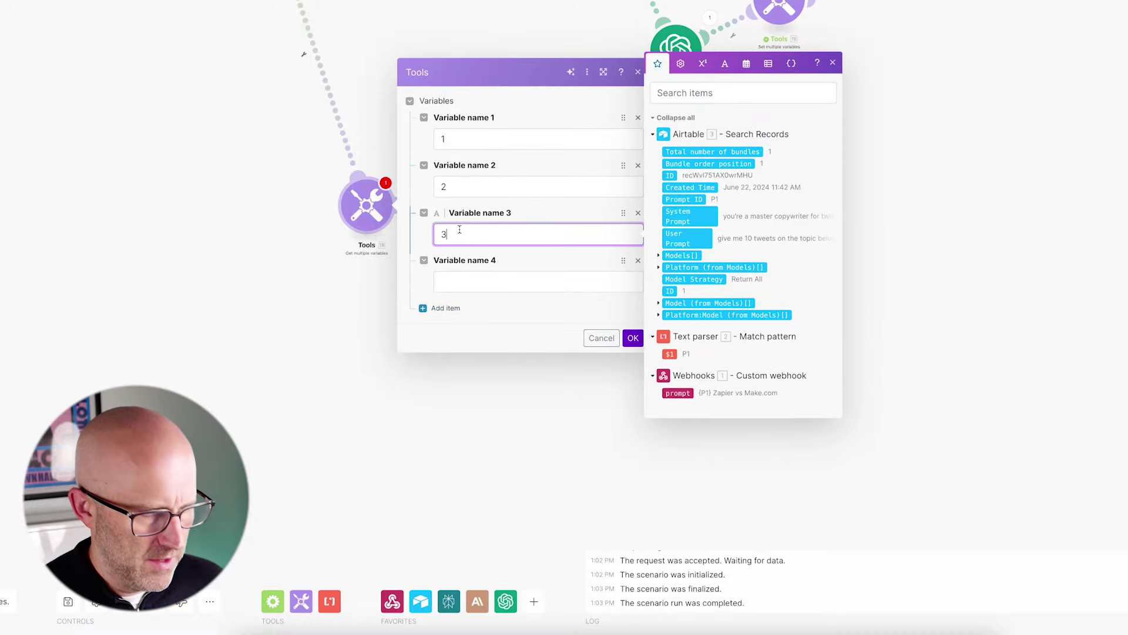
pyautogui.write('3')
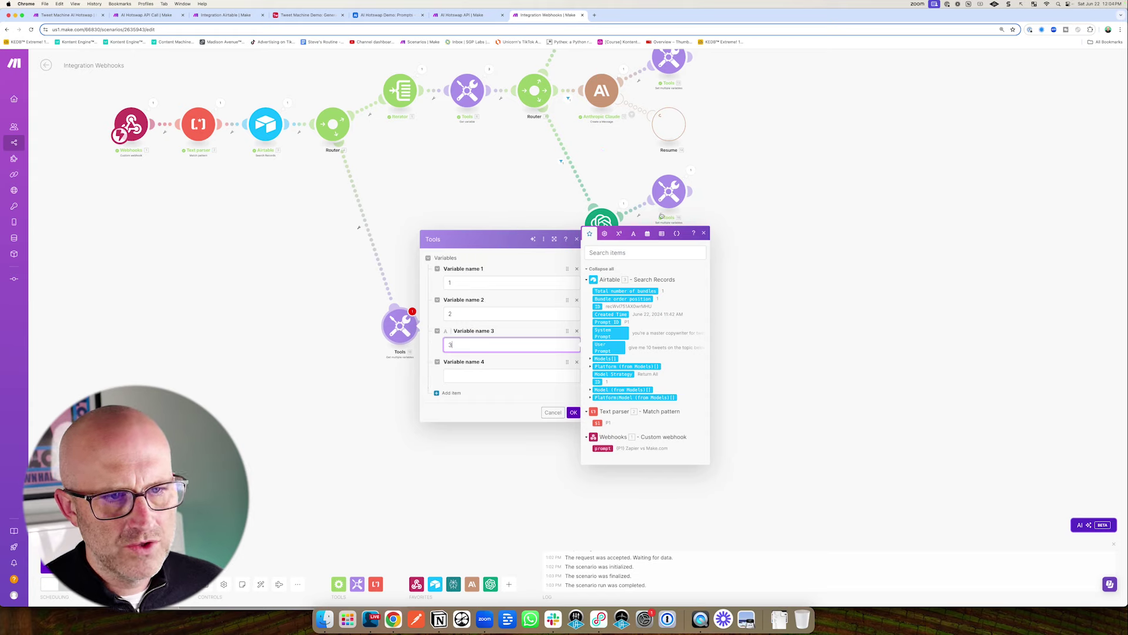
pyautogui.click(454, 373)
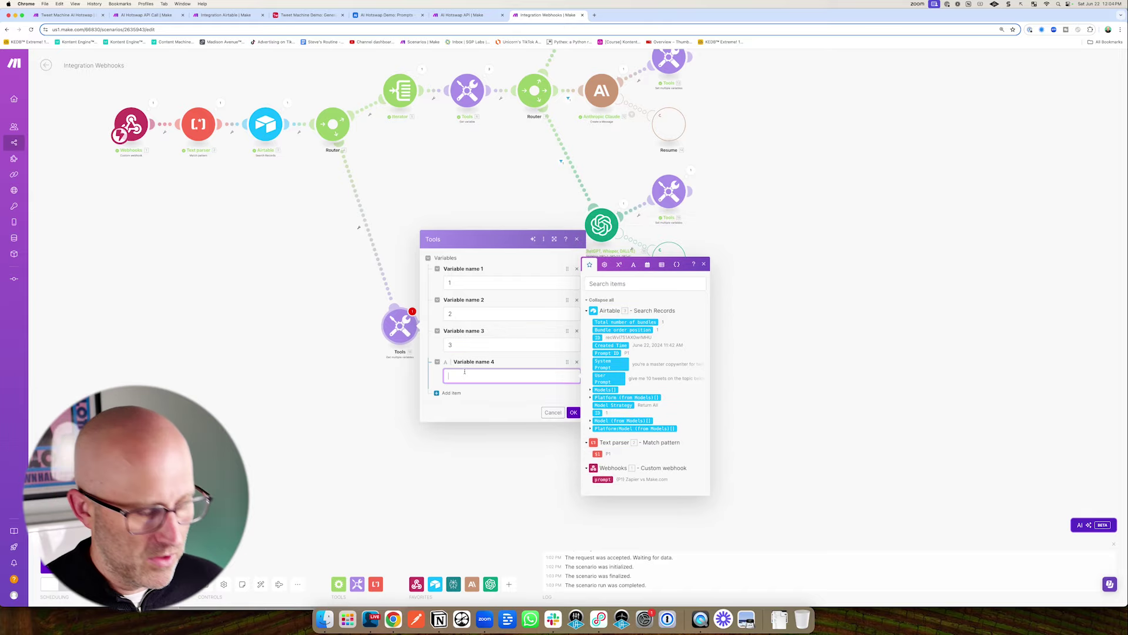
pyautogui.write('res')
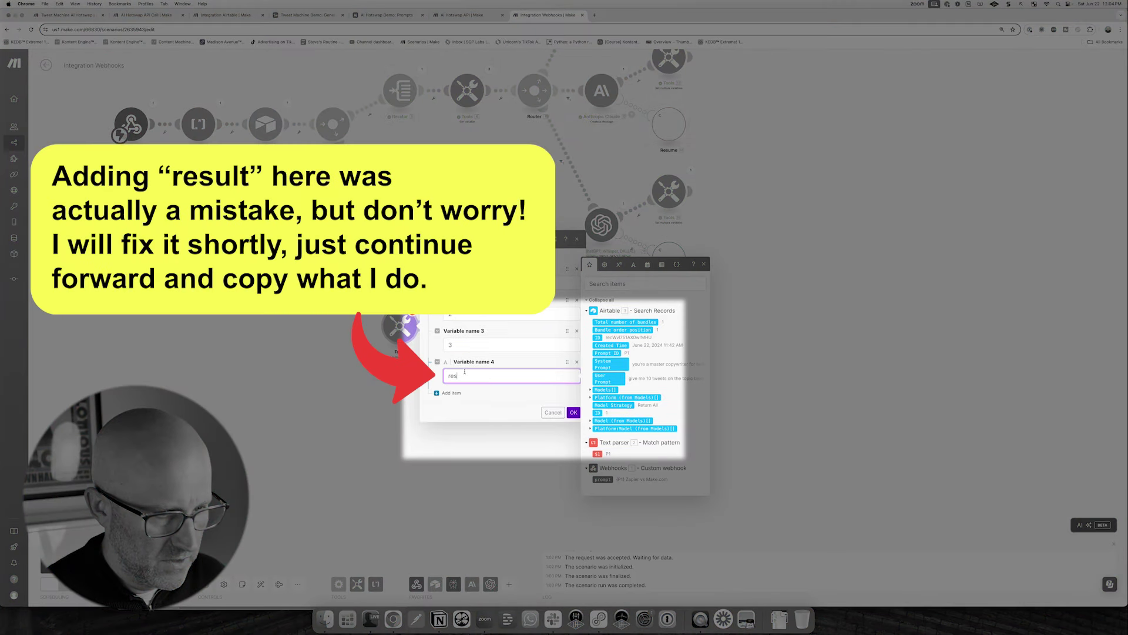
pyautogui.write('ult')
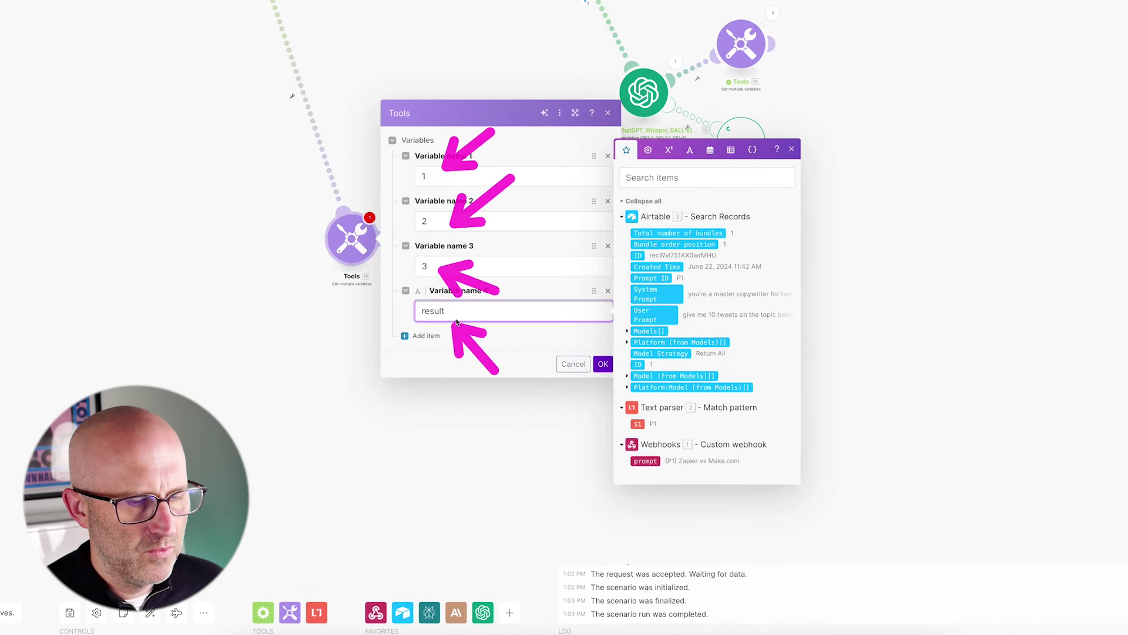
pyautogui.click(603, 364)
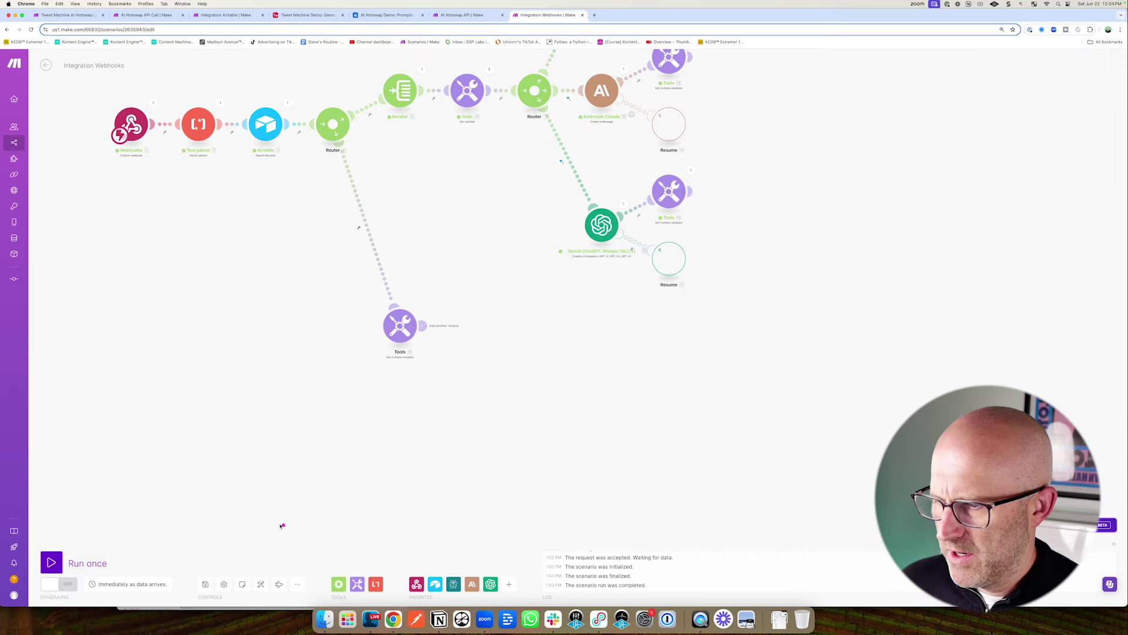
# - Start a single Integration Webhooks run and trigger it from Integration Airtable by running only the HTTP module with Tweet Topics Zapier vs Make.com
pyautogui.click(52, 562)
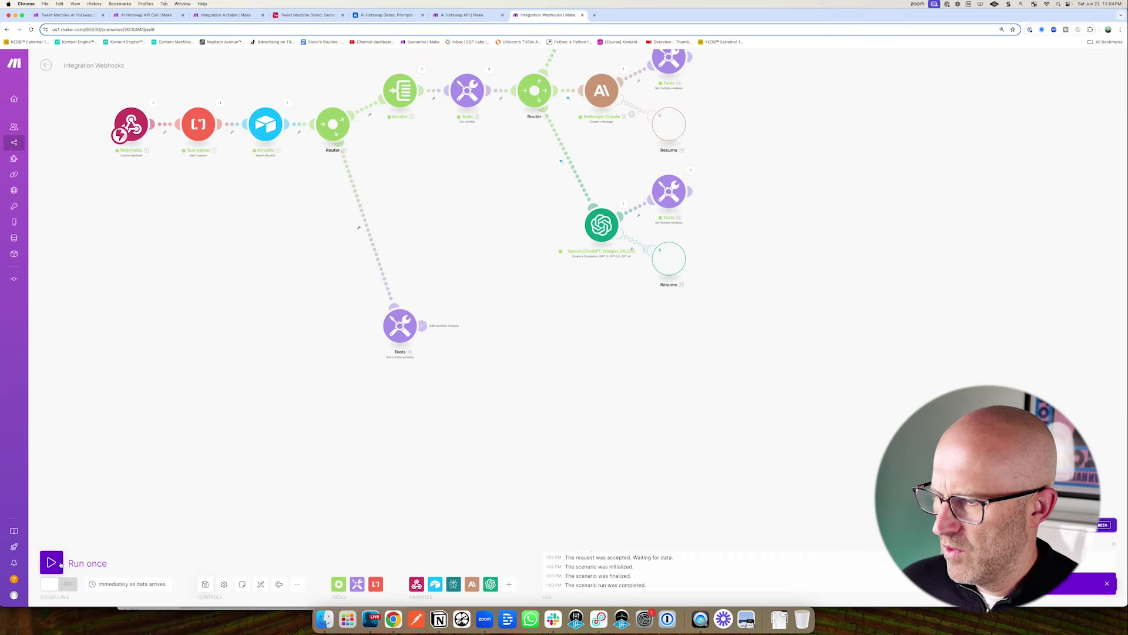
pyautogui.click(226, 15)
pyautogui.rightClick(577, 302)
pyautogui.click(600, 320)
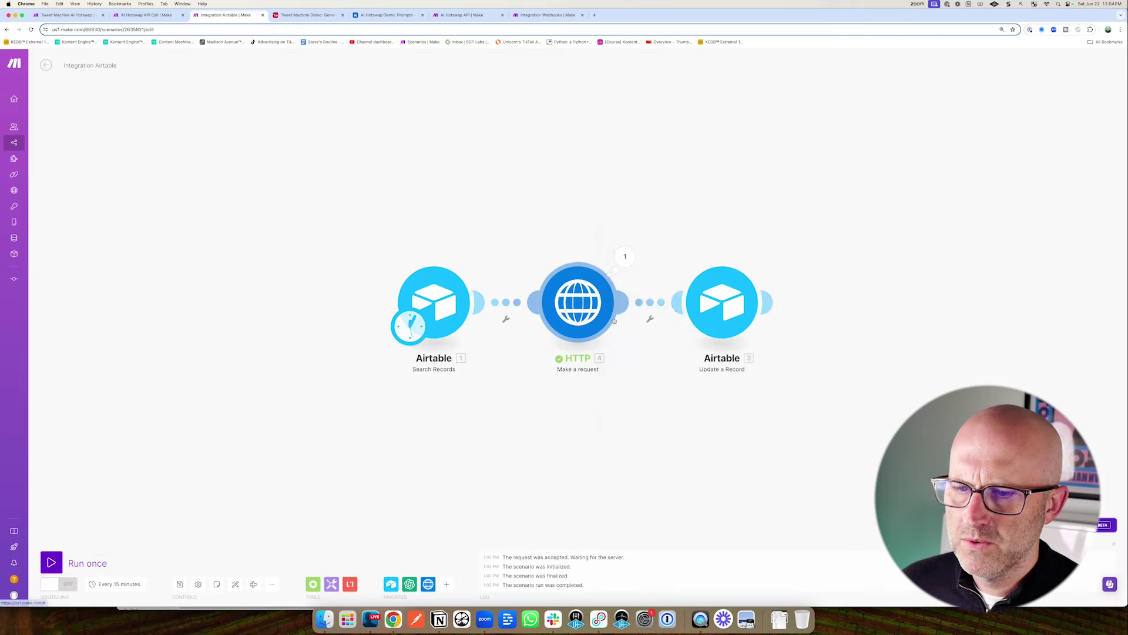
pyautogui.click(661, 401)
pyautogui.write('Zapier vs Make.com')
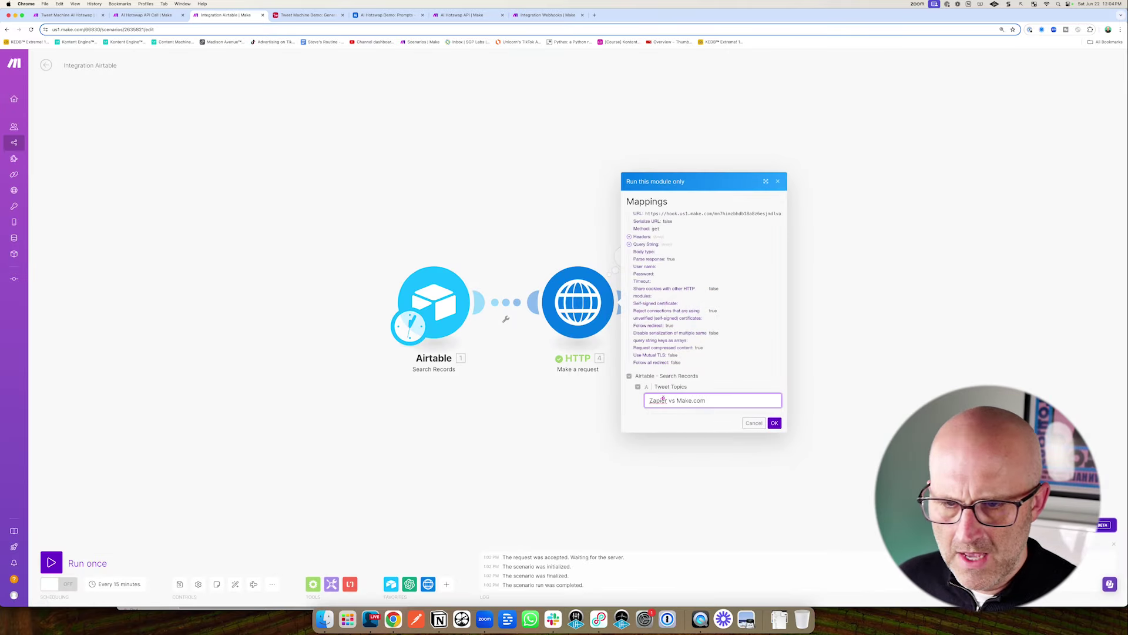
pyautogui.click(775, 423)
# - Return to the Integration Webhooks scenario and examine the output bundle of the Get multiple variables operation
pyautogui.click(538, 16)
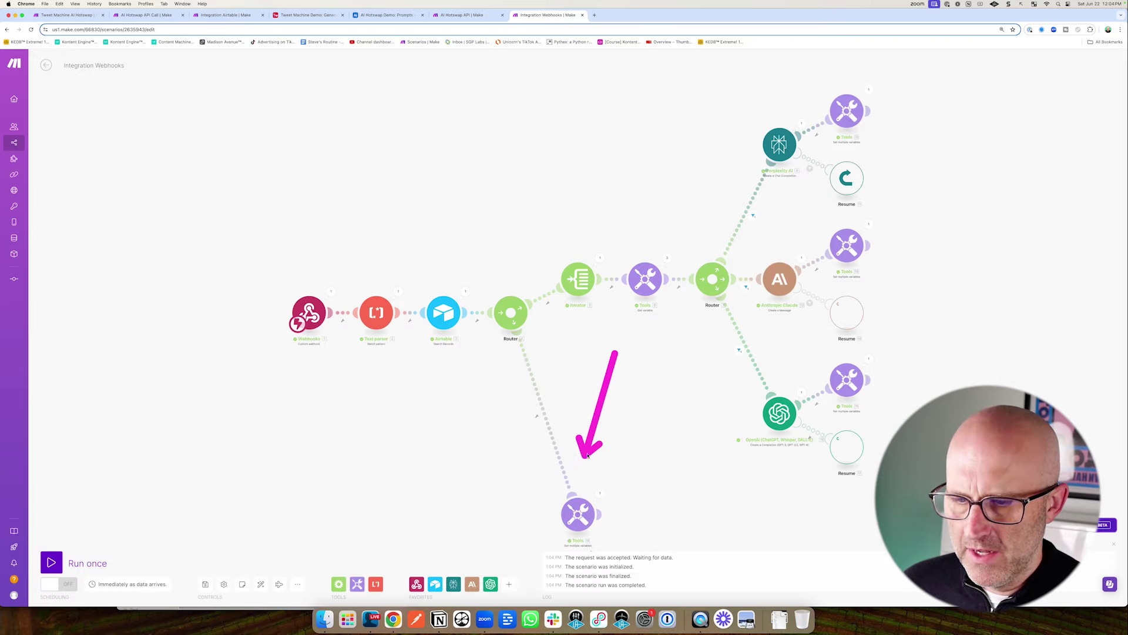
pyautogui.moveTo(615, 443); pyautogui.dragTo(521, 368)
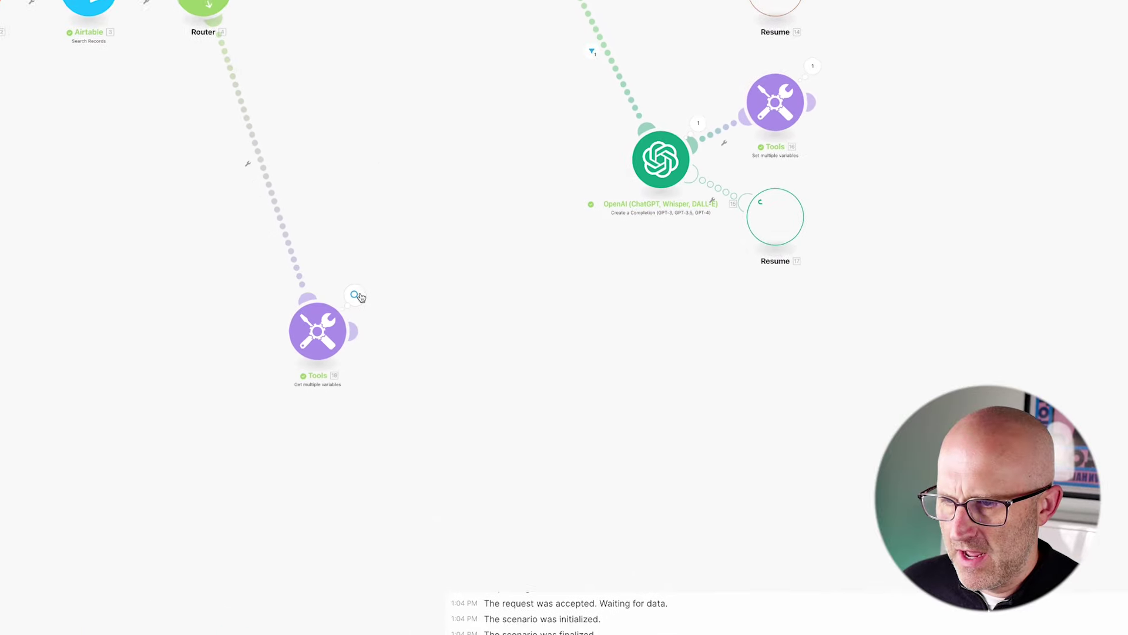
pyautogui.click(449, 352)
pyautogui.moveTo(294, 285); pyautogui.dragTo(365, 346)
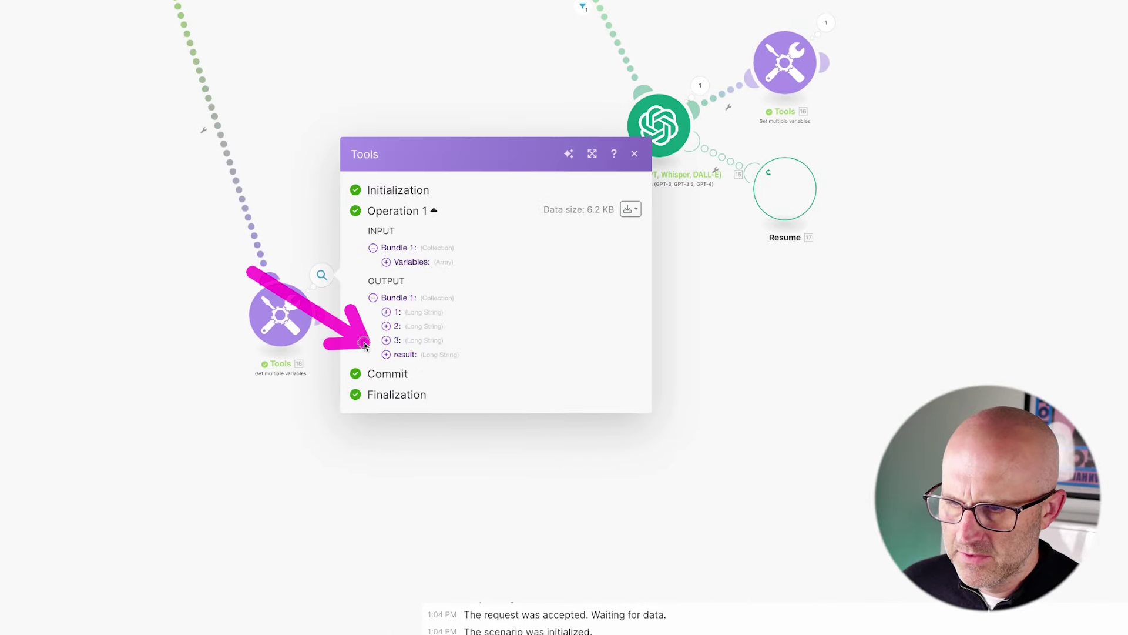
pyautogui.moveTo(262, 292)
pyautogui.mouseDown()
pyautogui.moveTo(360, 323)
pyautogui.moveTo(369, 342)
pyautogui.mouseUp()
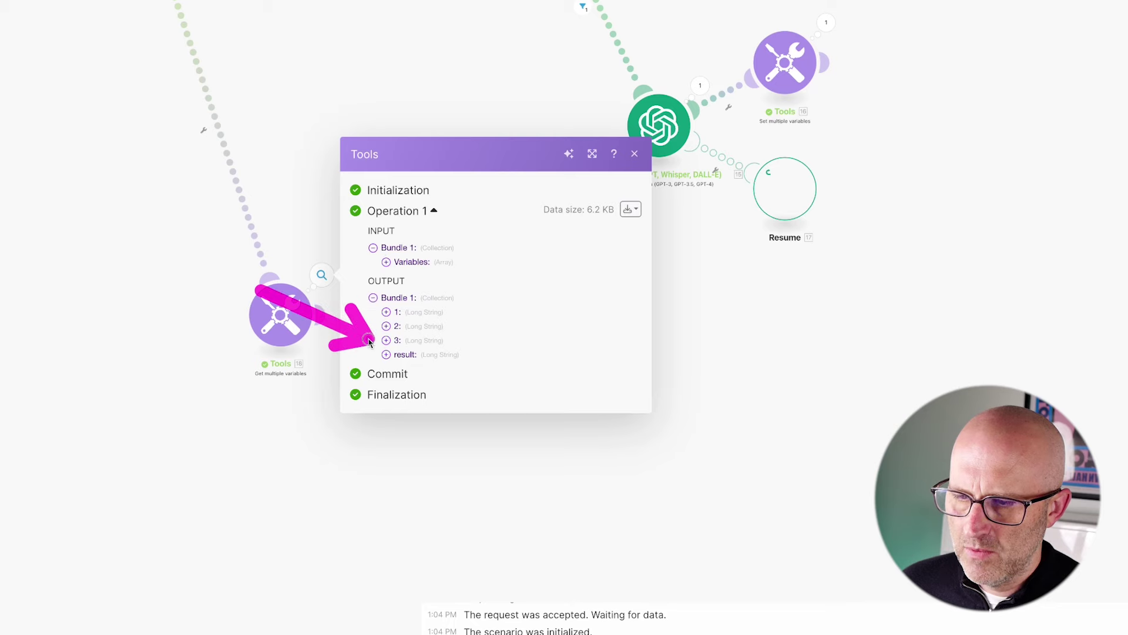
pyautogui.moveTo(261, 293)
pyautogui.mouseDown()
pyautogui.moveTo(353, 315)
pyautogui.moveTo(366, 339)
pyautogui.mouseUp()
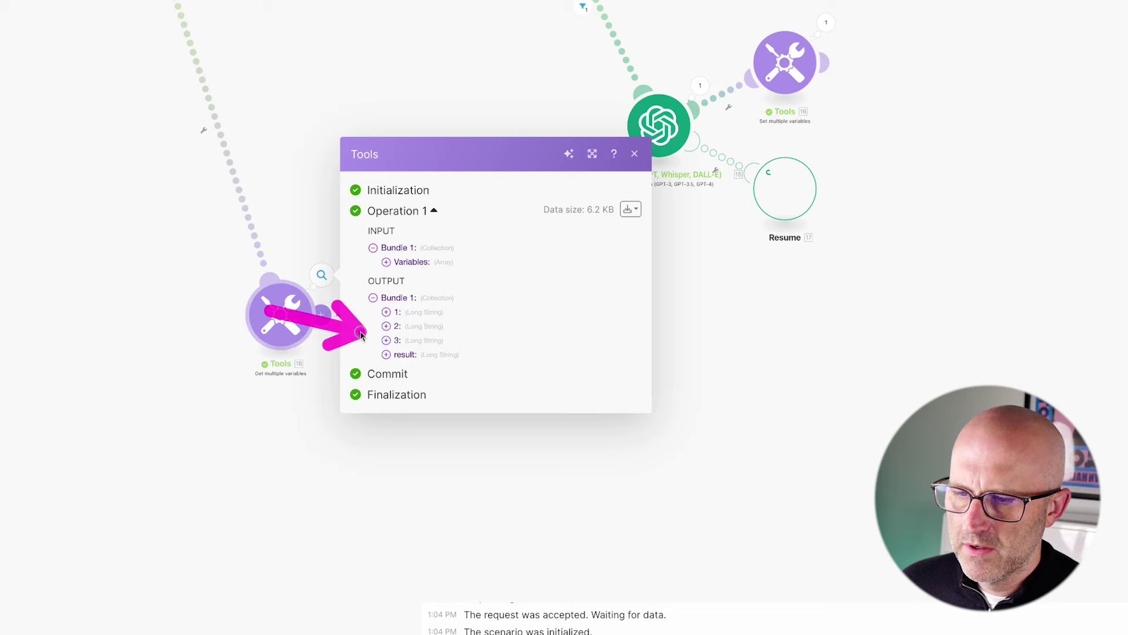
# - In the AI Hotswap Demo base, remove gpt-4o from prompt P1's Models field and add it back as the last model
pyautogui.click(378, 16)
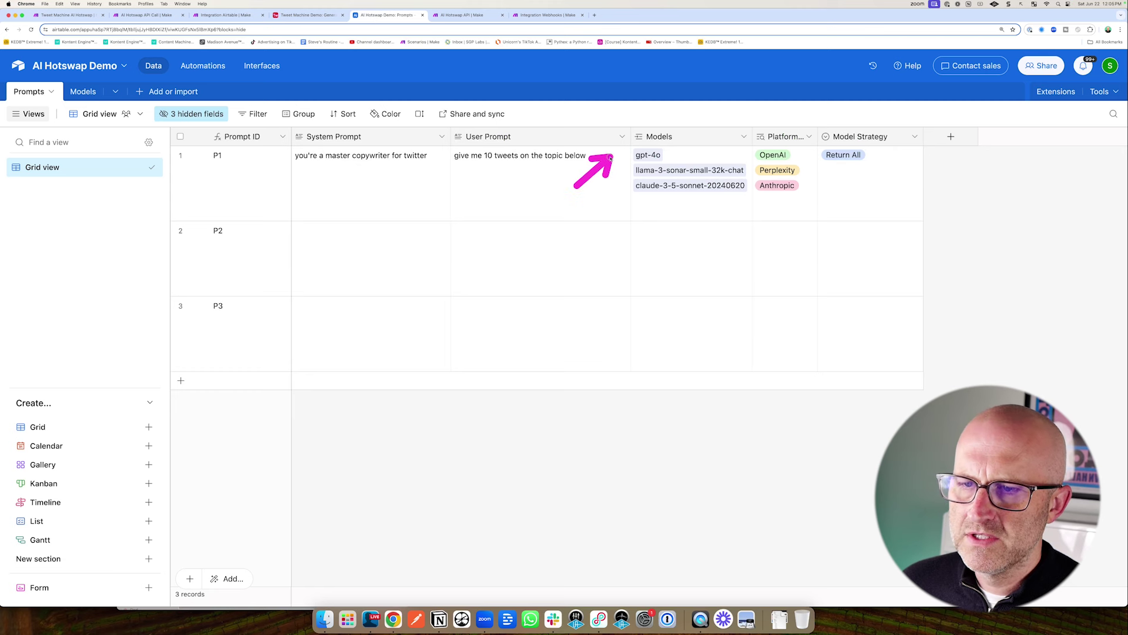
pyautogui.moveTo(577, 194)
pyautogui.mouseDown()
pyautogui.moveTo(619, 183)
pyautogui.moveTo(627, 152)
pyautogui.mouseUp()
pyautogui.click(658, 159)
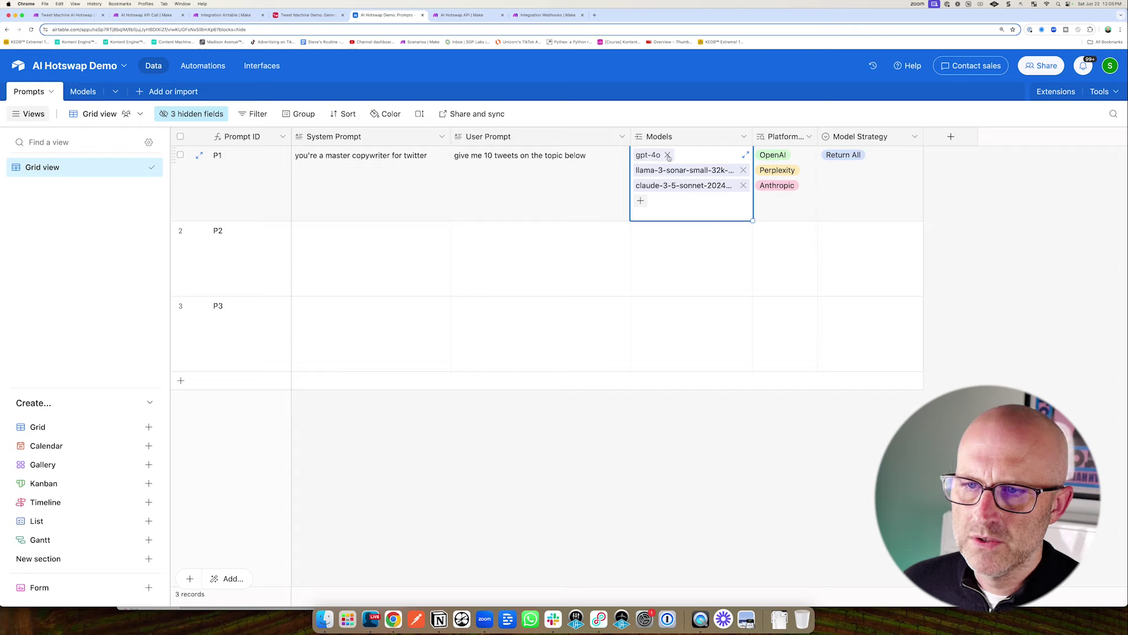
pyautogui.click(668, 156)
pyautogui.click(641, 186)
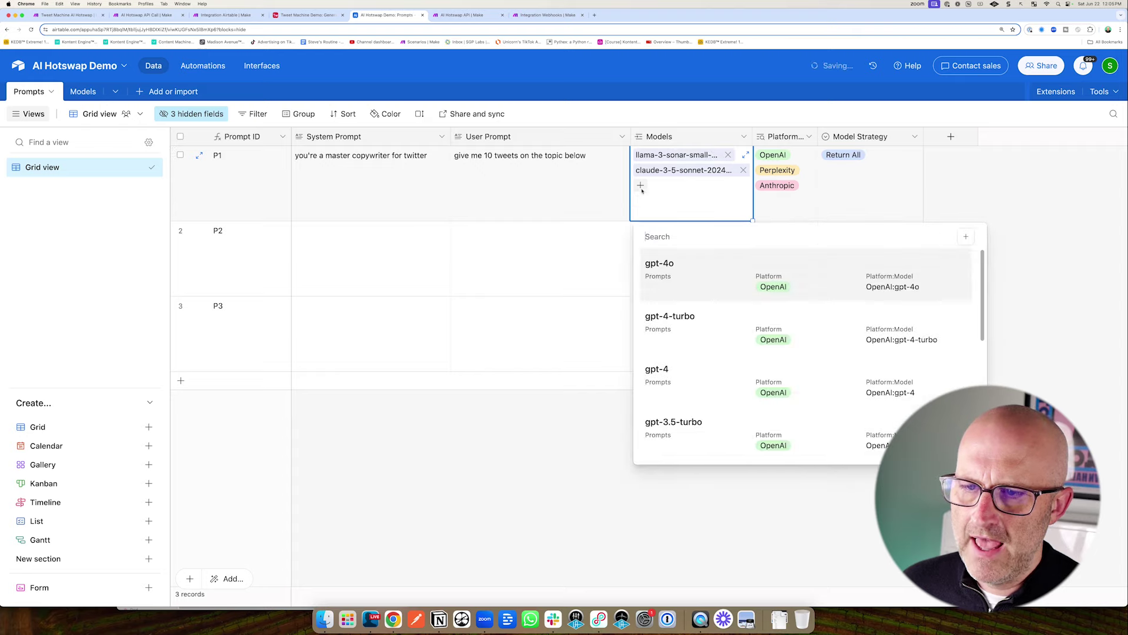
pyautogui.moveTo(590, 278); pyautogui.dragTo(640, 278)
pyautogui.click(643, 278)
pyautogui.moveTo(575, 189)
pyautogui.mouseDown()
pyautogui.moveTo(620, 158)
pyautogui.moveTo(622, 184)
pyautogui.moveTo(618, 168)
pyautogui.mouseUp()
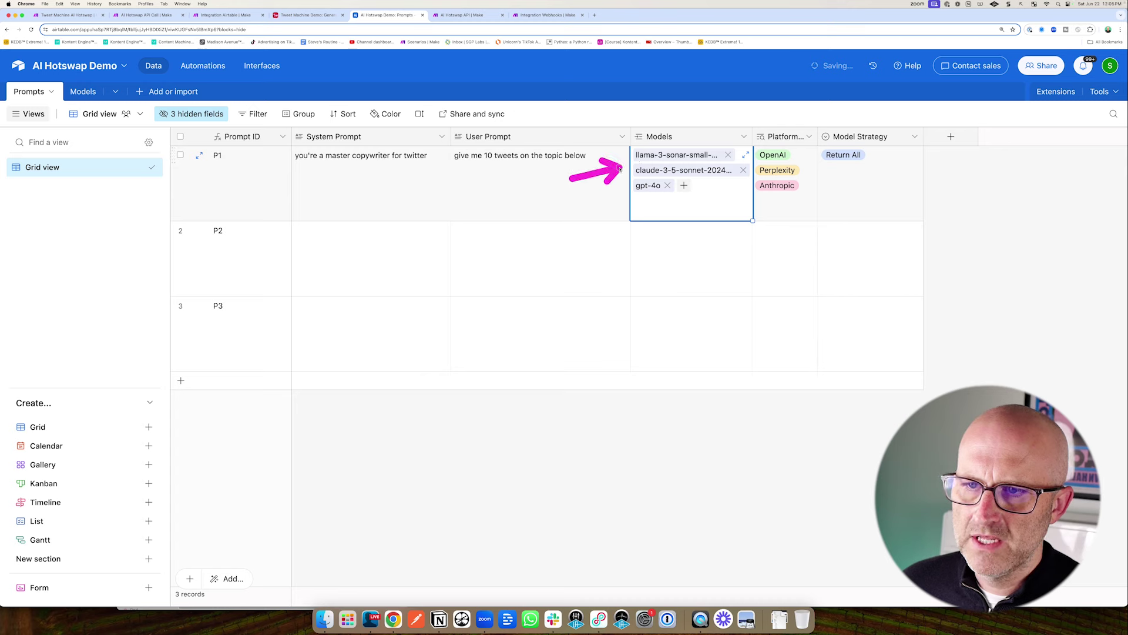
# - Return to the Integration Webhooks scenario, check the result variable's text in the retrieved output and close the operation details
pyautogui.click(477, 20)
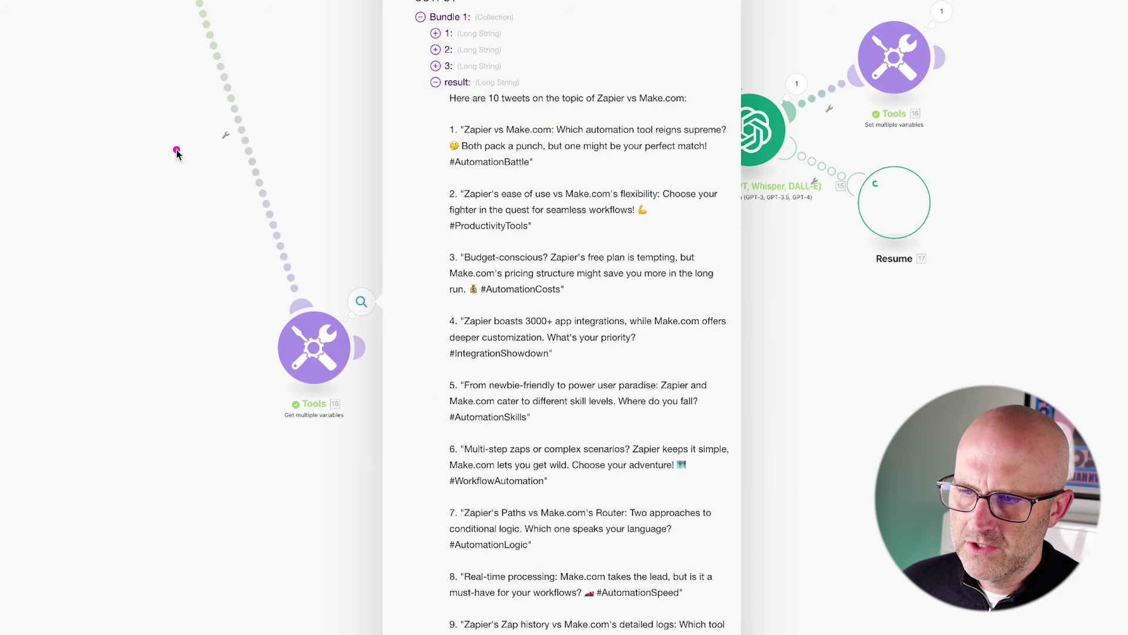
pyautogui.moveTo(176, 150); pyautogui.dragTo(403, 77)
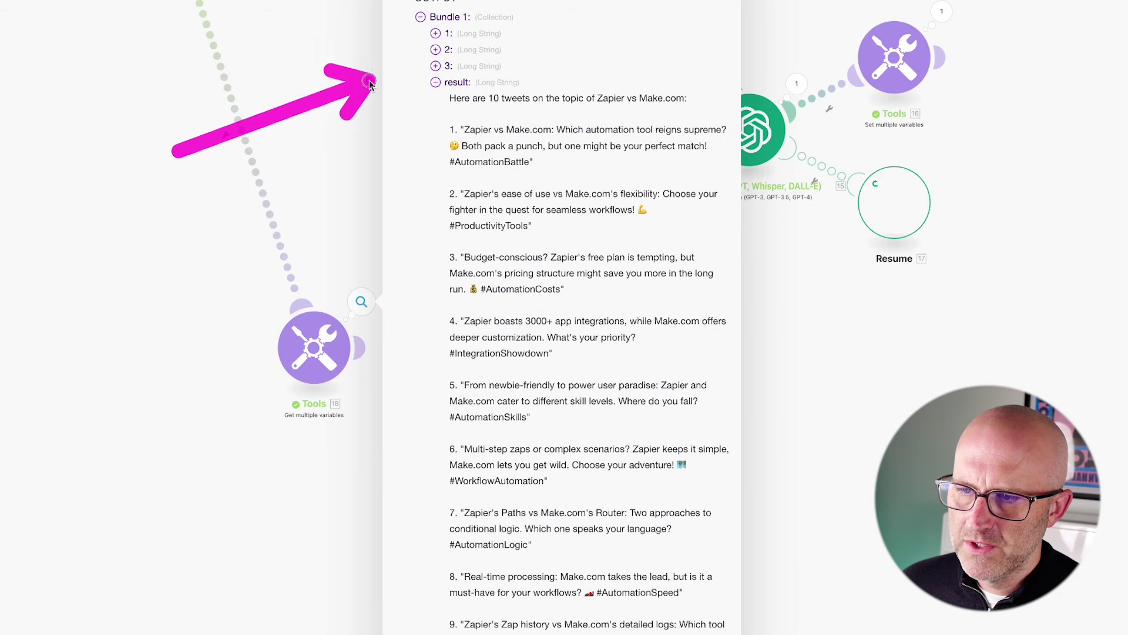
pyautogui.click(192, 267)
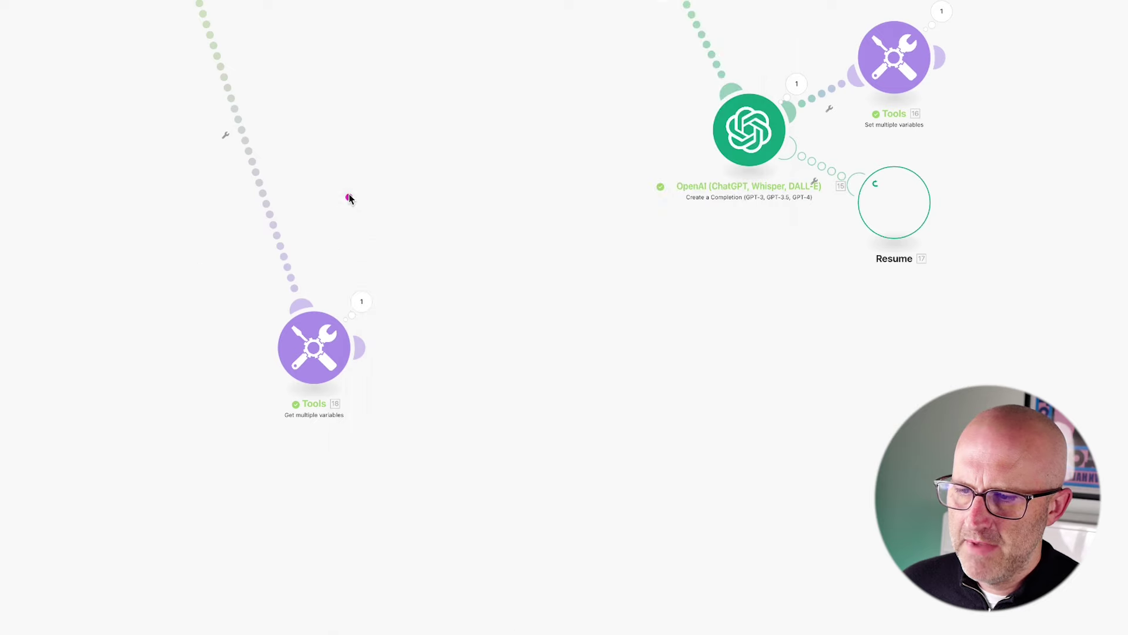
# - Delete the fourth variable, result, from the Get multiple variables module and save it
pyautogui.moveTo(350, 185); pyautogui.dragTo(322, 288)
pyautogui.click(315, 353)
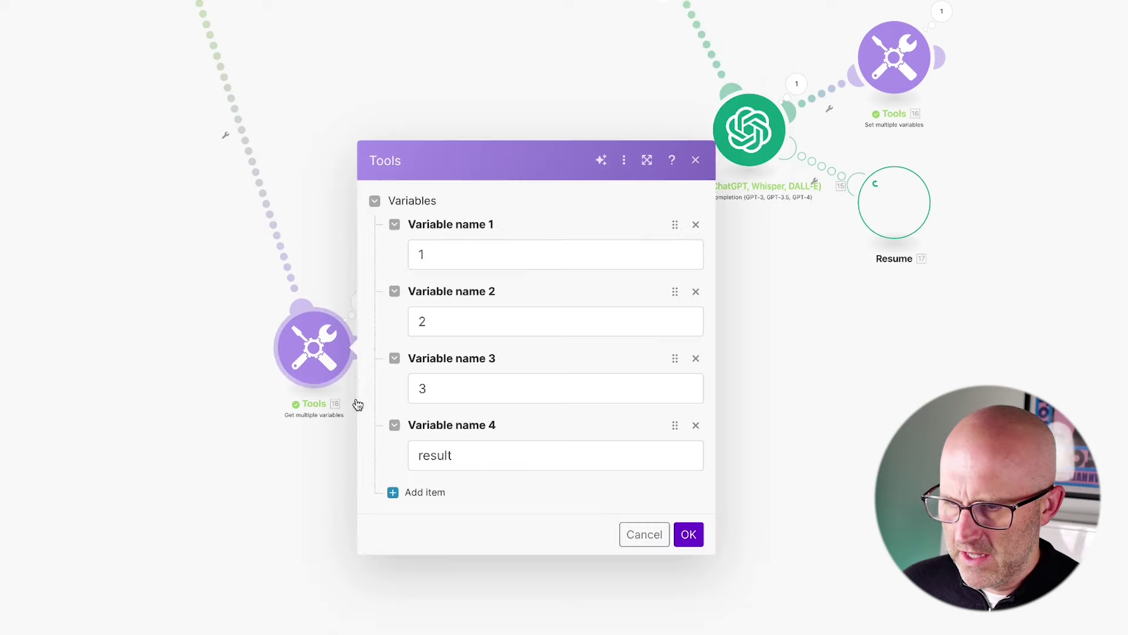
pyautogui.moveTo(244, 505); pyautogui.dragTo(387, 452)
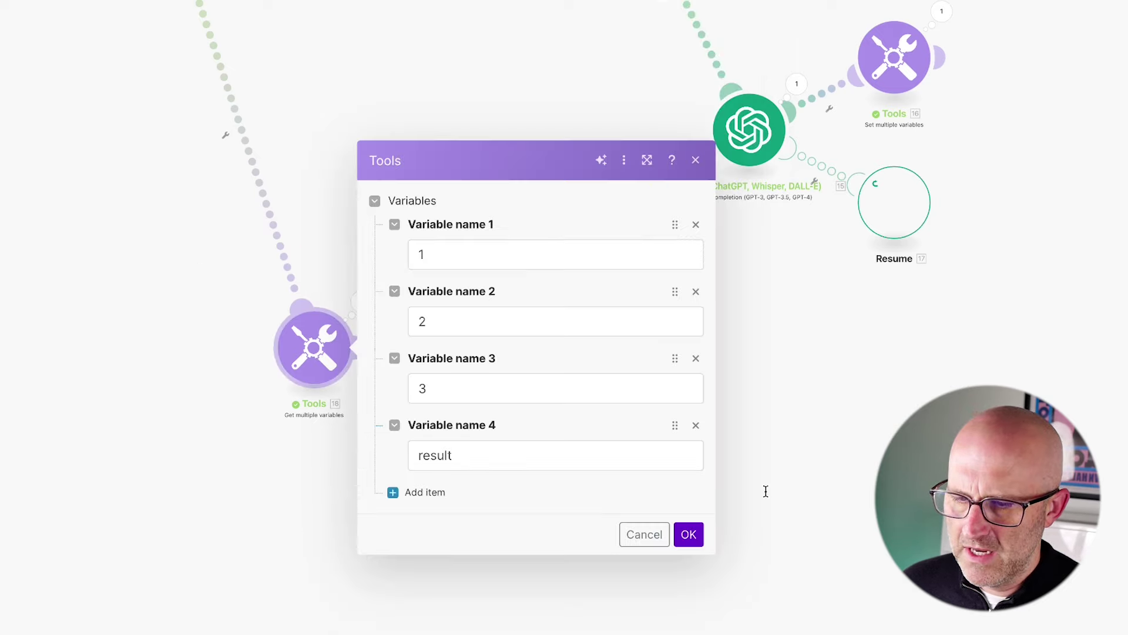
pyautogui.moveTo(854, 510); pyautogui.dragTo(783, 482)
pyautogui.click(696, 425)
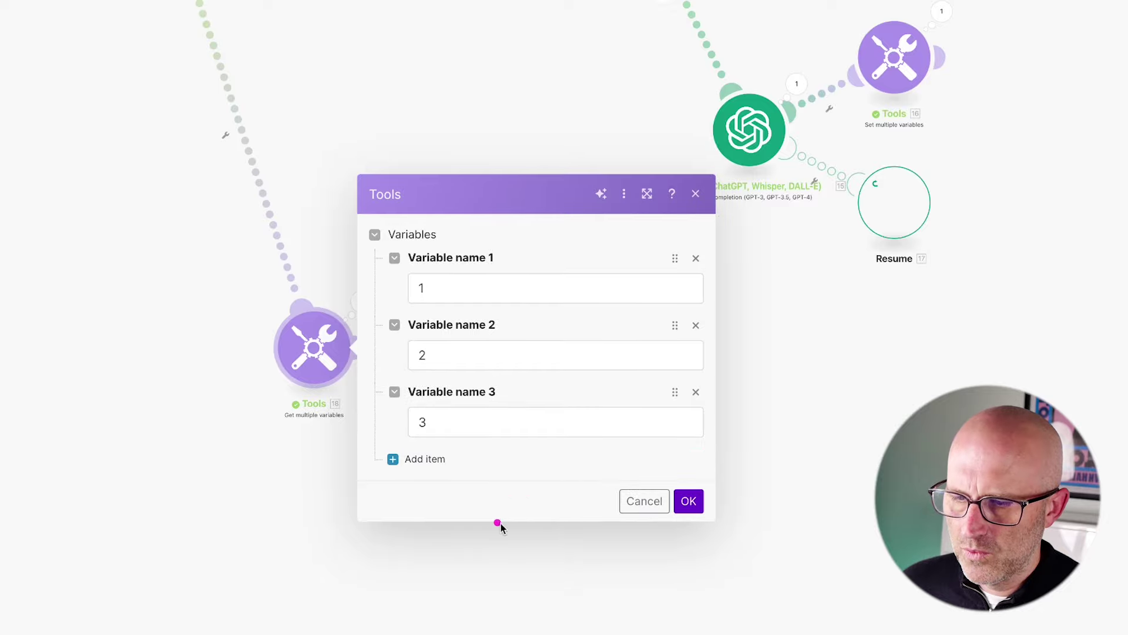
pyautogui.moveTo(718, 623); pyautogui.dragTo(707, 552)
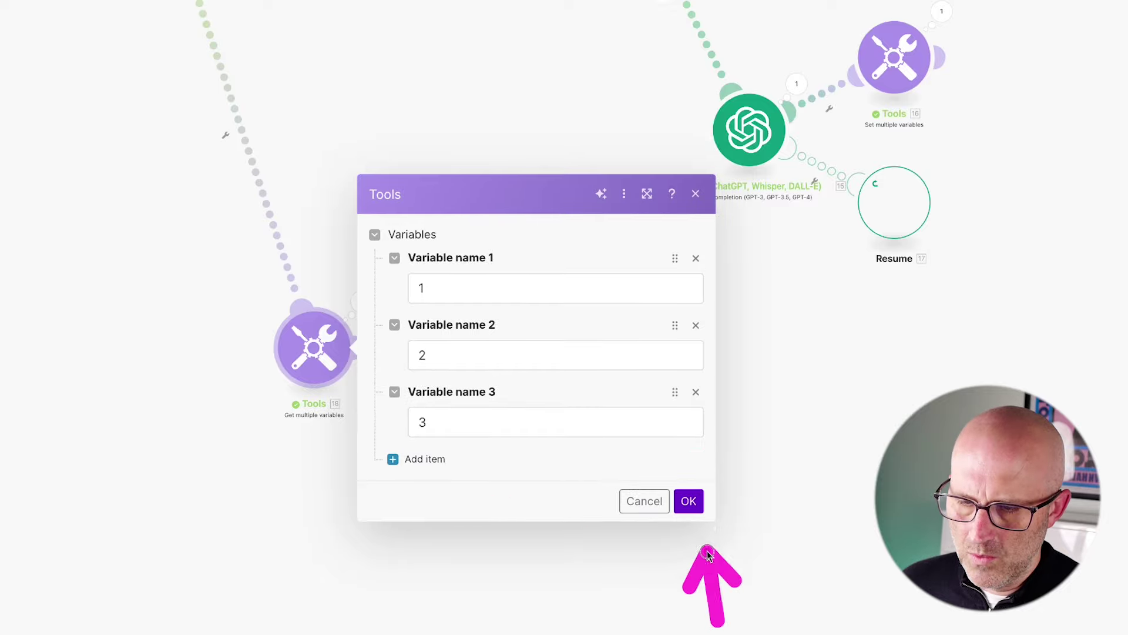
pyautogui.click(689, 501)
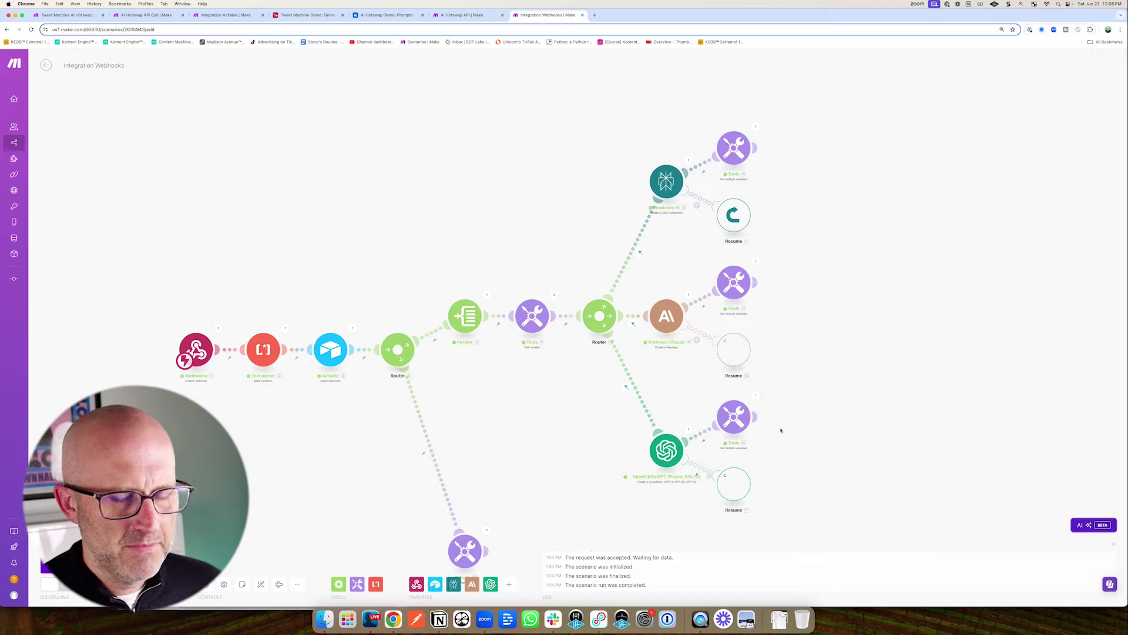
# - Open the Set multiple variables module on the OpenAI route and examine its variable names and values
pyautogui.moveTo(830, 377); pyautogui.dragTo(773, 408)
pyautogui.click(743, 427)
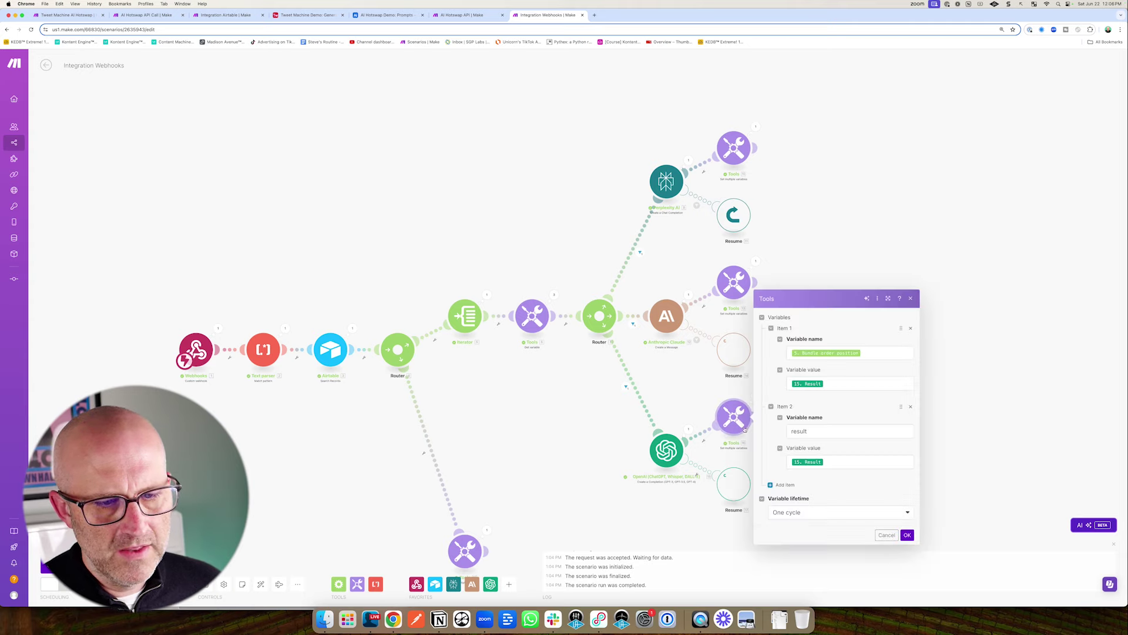
pyautogui.moveTo(863, 397); pyautogui.dragTo(819, 432)
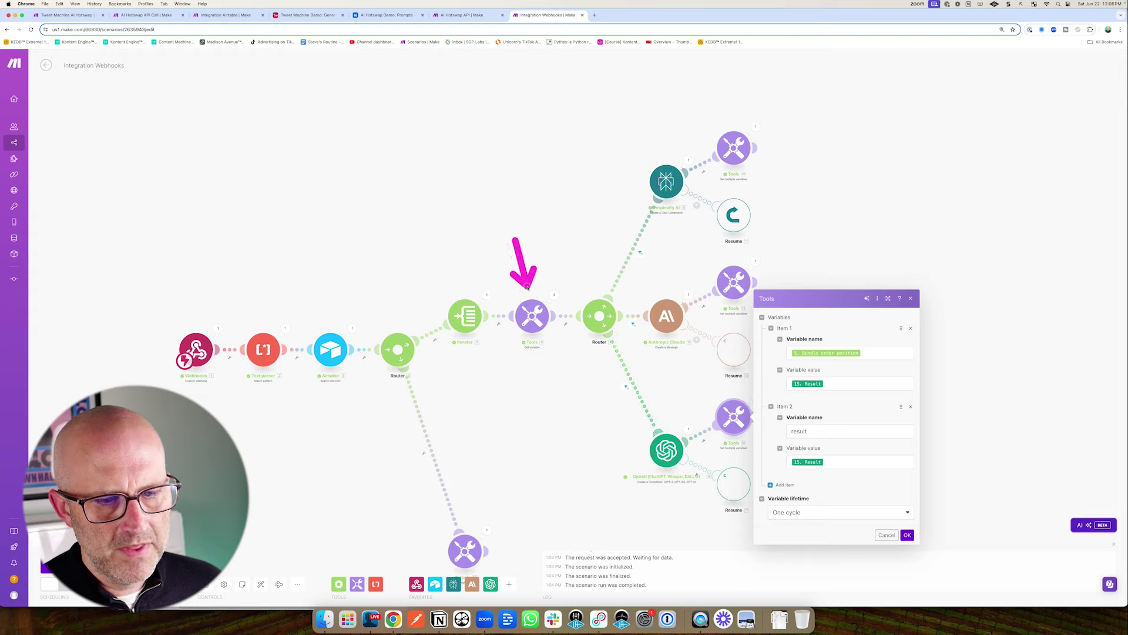
# - Examine the variable name in the Get variable module and the filter conditions on the Perplexity route, closing both without edits
pyautogui.click(539, 328)
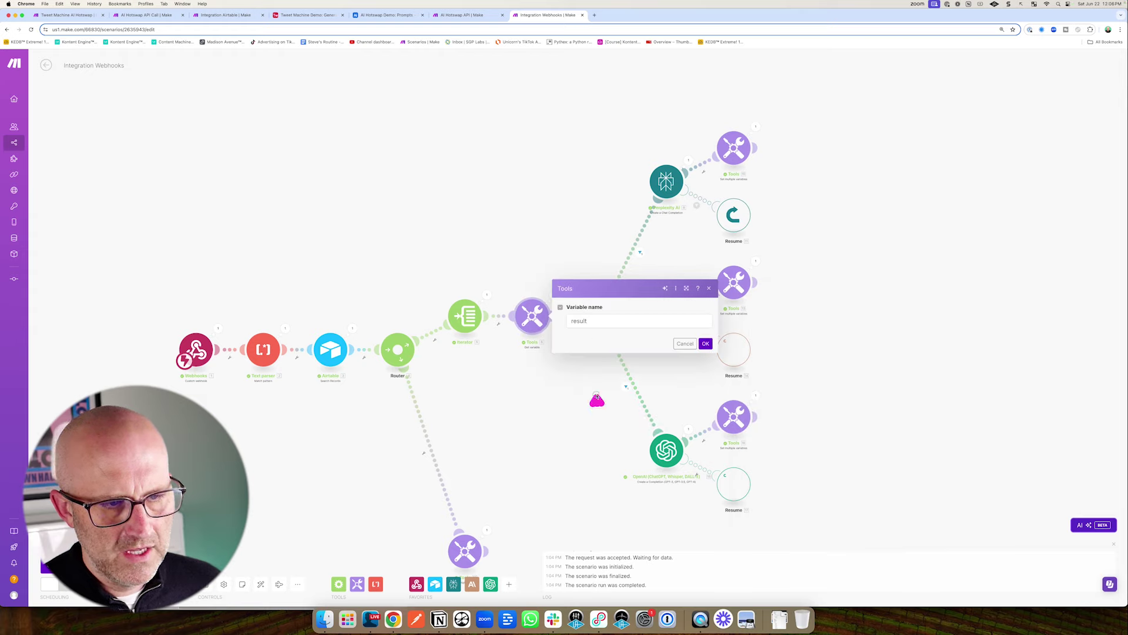
pyautogui.click(597, 418)
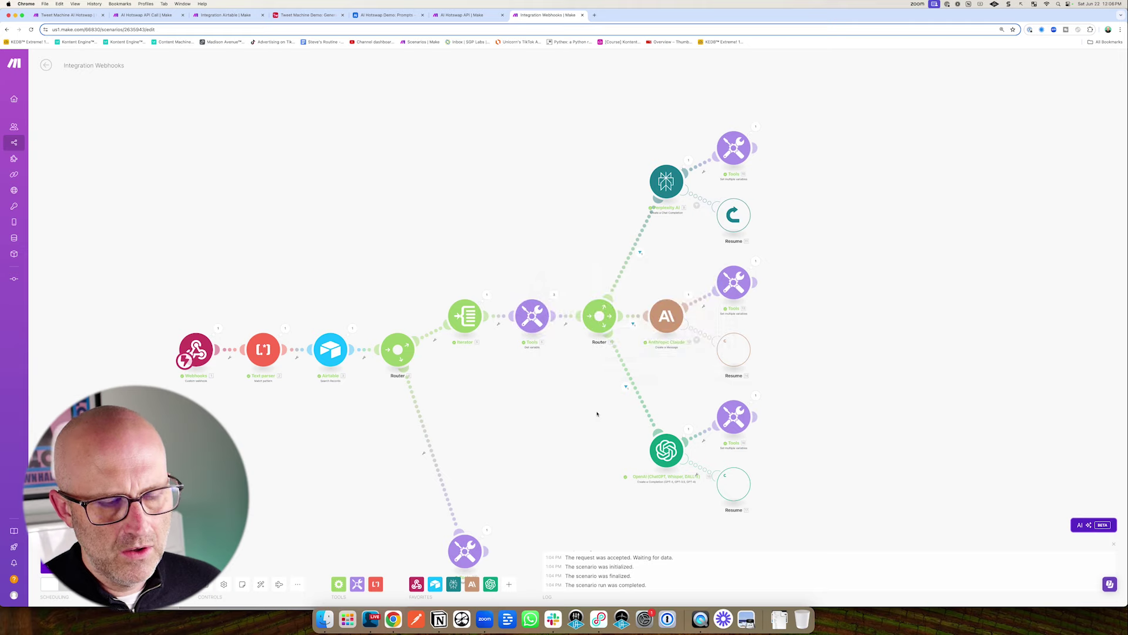
pyautogui.moveTo(555, 393); pyautogui.dragTo(600, 387)
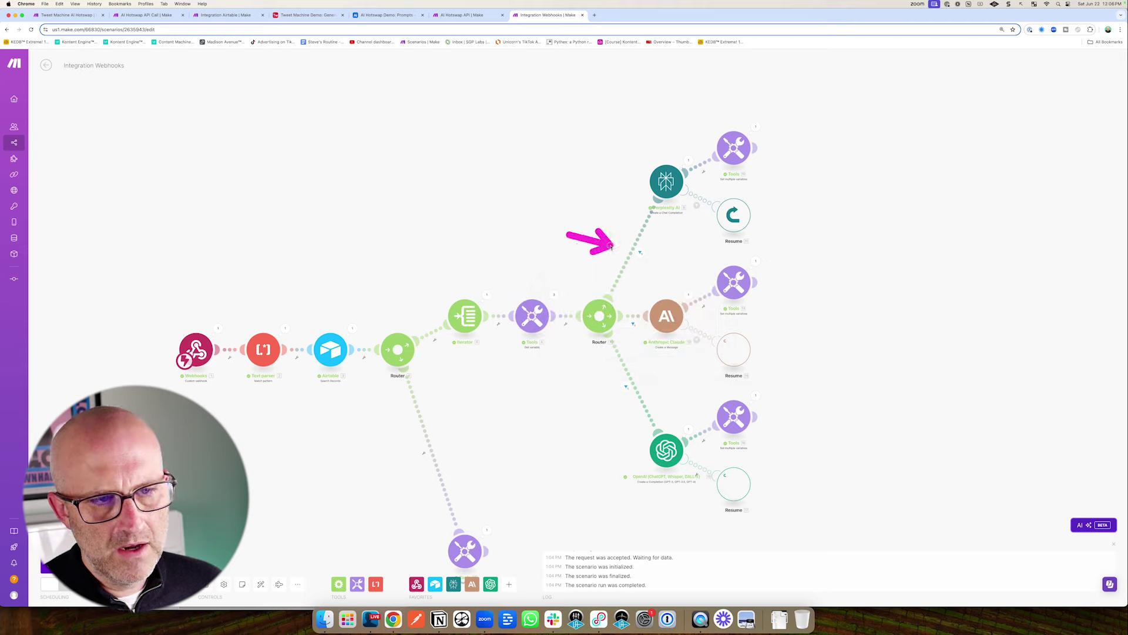
pyautogui.click(635, 253)
pyautogui.moveTo(772, 231)
pyautogui.mouseDown()
pyautogui.moveTo(714, 279)
pyautogui.moveTo(764, 259)
pyautogui.moveTo(718, 277)
pyautogui.mouseUp()
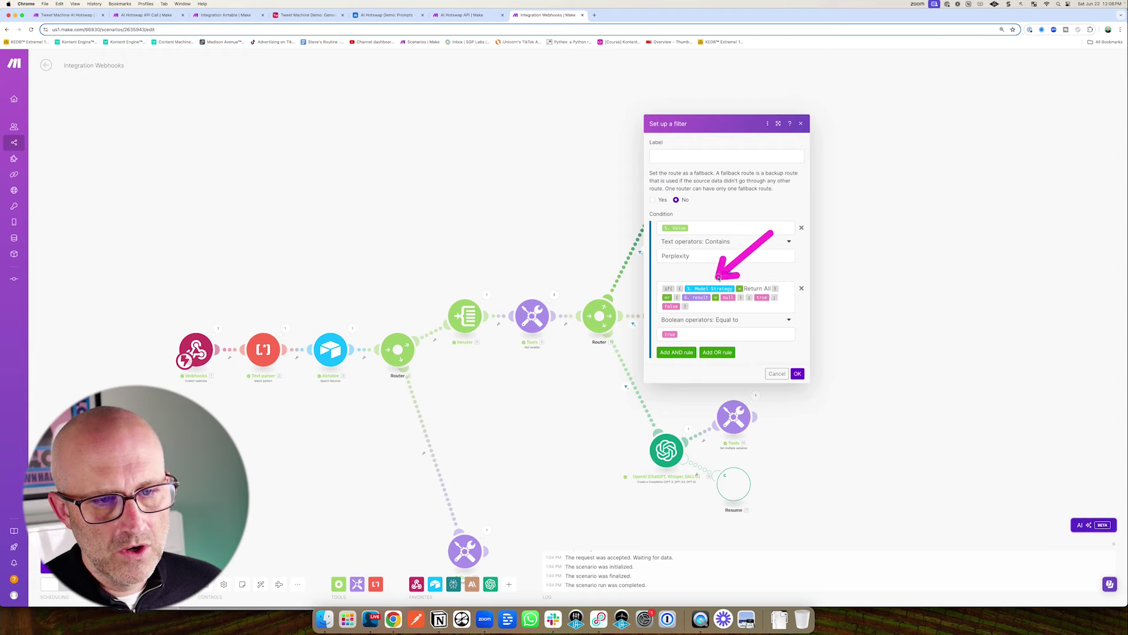
pyautogui.click(584, 231)
pyautogui.moveTo(567, 250); pyautogui.dragTo(611, 278)
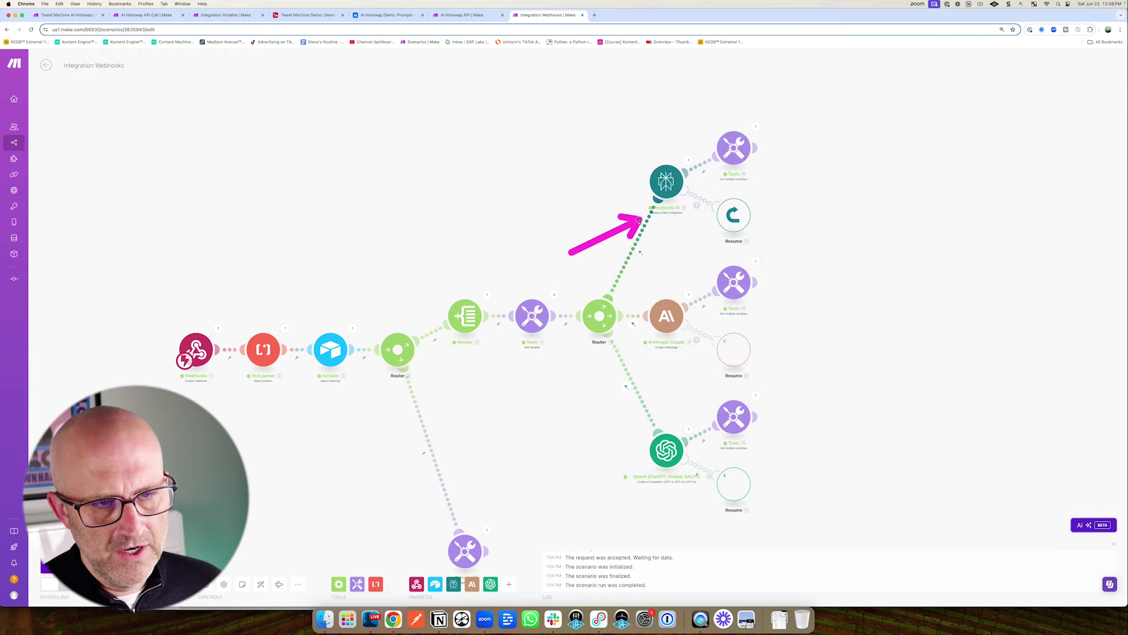
# - Look at the HTTP request module in the Integration Airtable scenario and return to the Integration Webhooks scenario
pyautogui.moveTo(520, 505); pyautogui.dragTo(481, 396)
pyautogui.moveTo(477, 350); pyautogui.dragTo(512, 404)
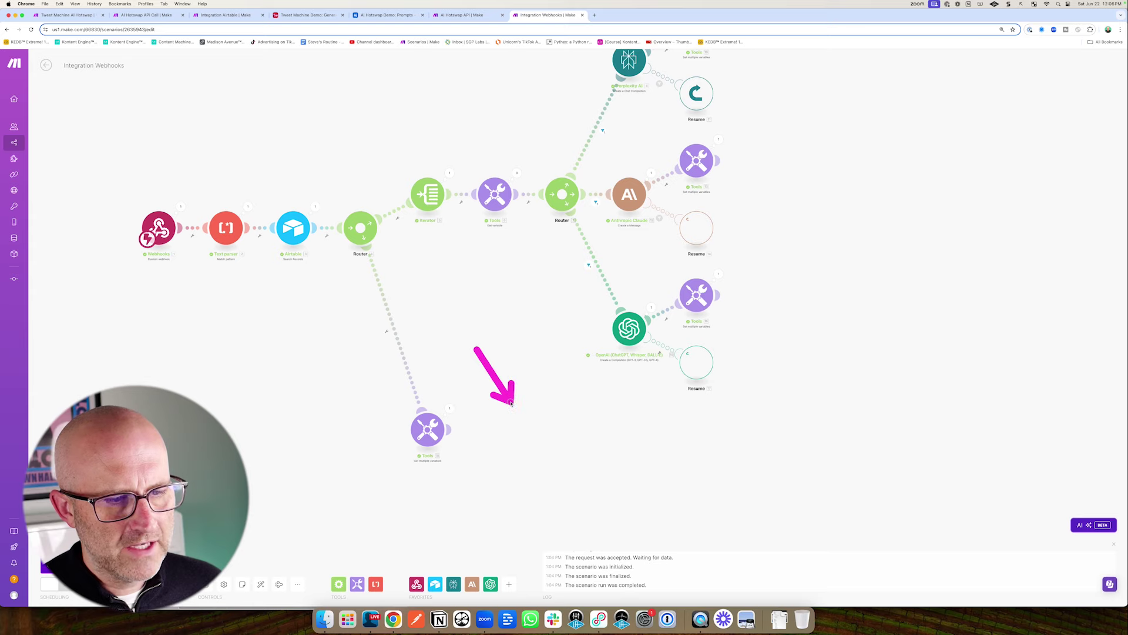
pyautogui.press('super+3')
pyautogui.moveTo(522, 201); pyautogui.dragTo(529, 275)
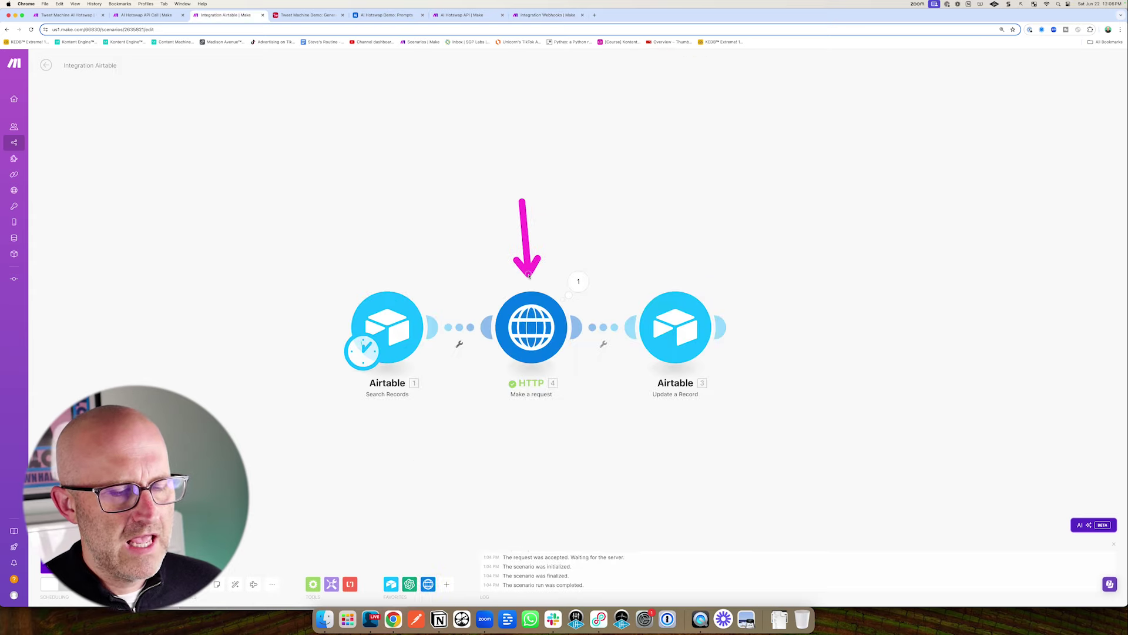
pyautogui.press('super+7')
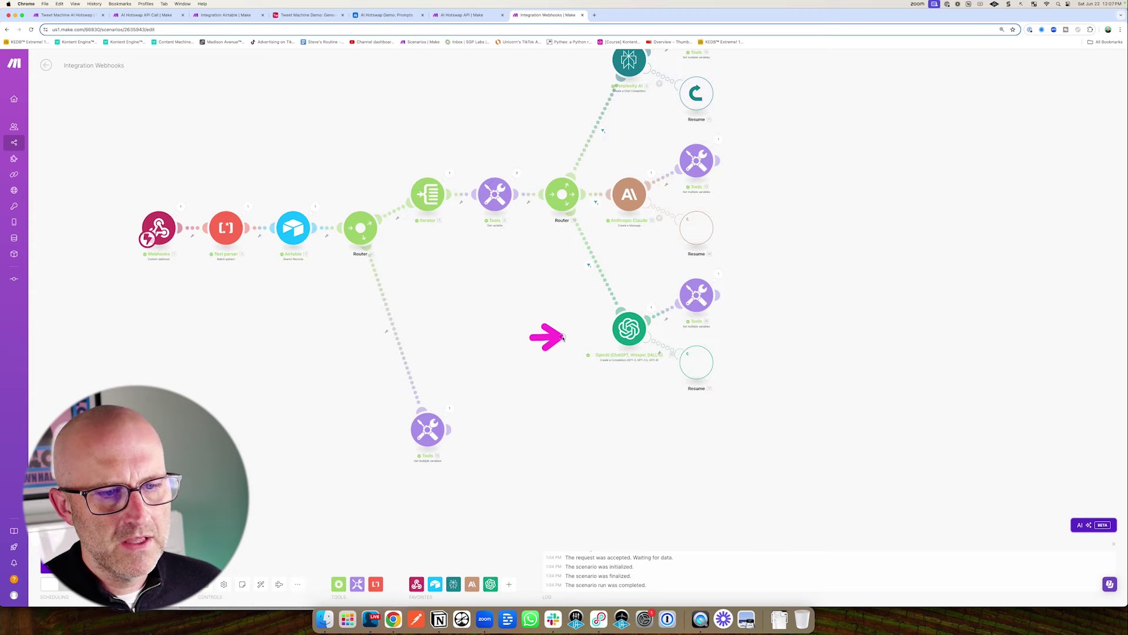
pyautogui.moveTo(563, 338)
pyautogui.mouseDown()
pyautogui.moveTo(582, 323)
pyautogui.moveTo(587, 144)
pyautogui.mouseUp()
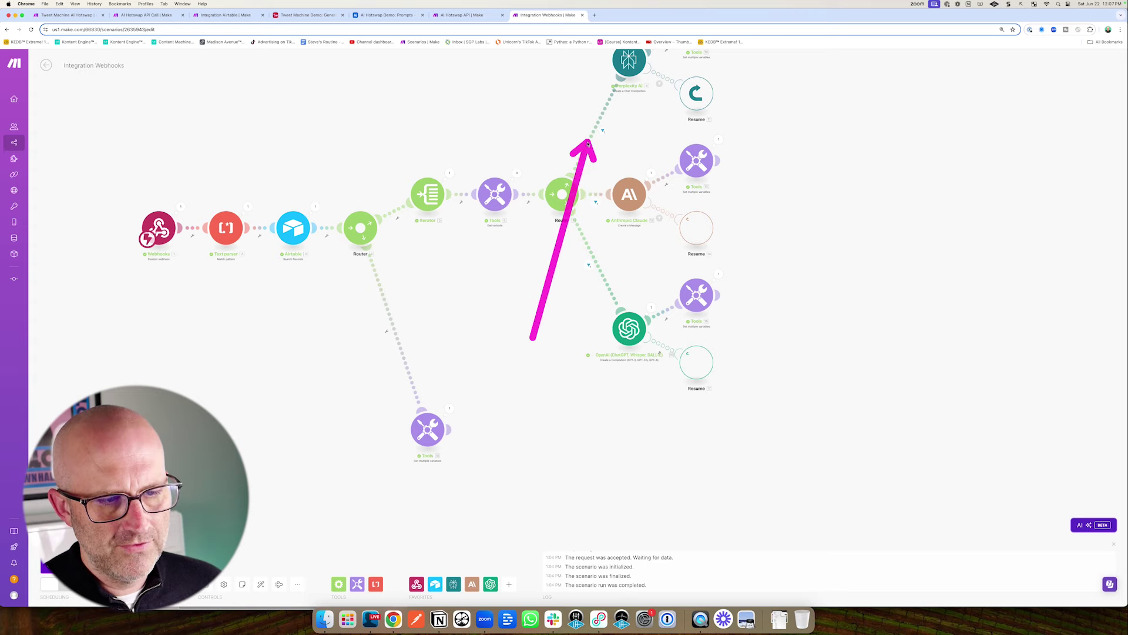
# - Review the variable names in the Get multiple variables module on the lower route and confirm its settings
pyautogui.scroll(2, 538, 399)
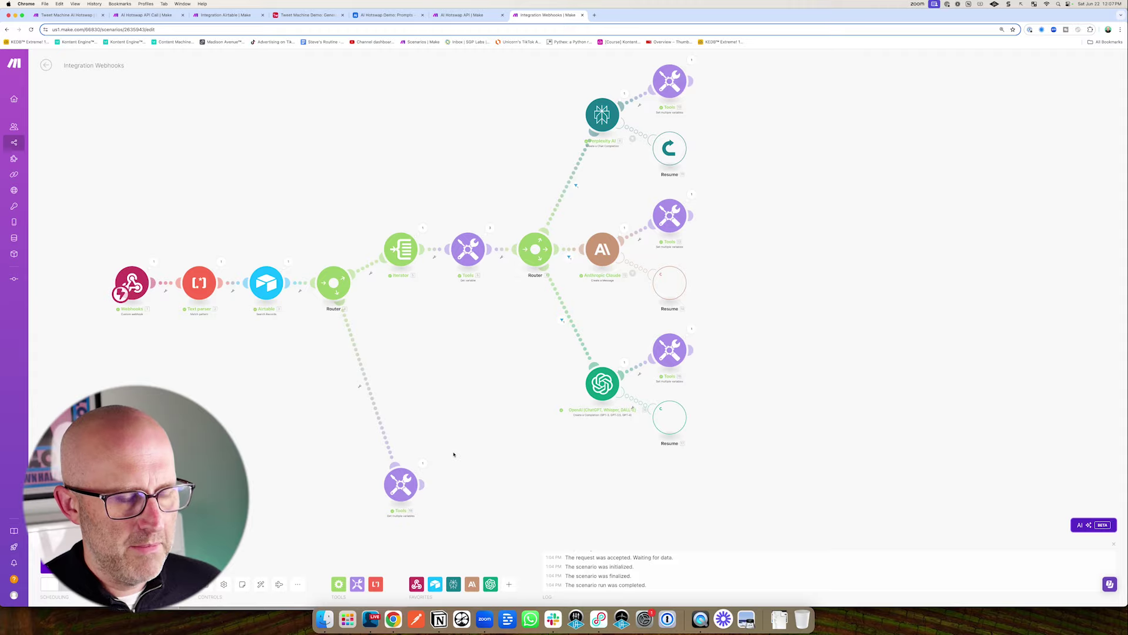
pyautogui.click(401, 483)
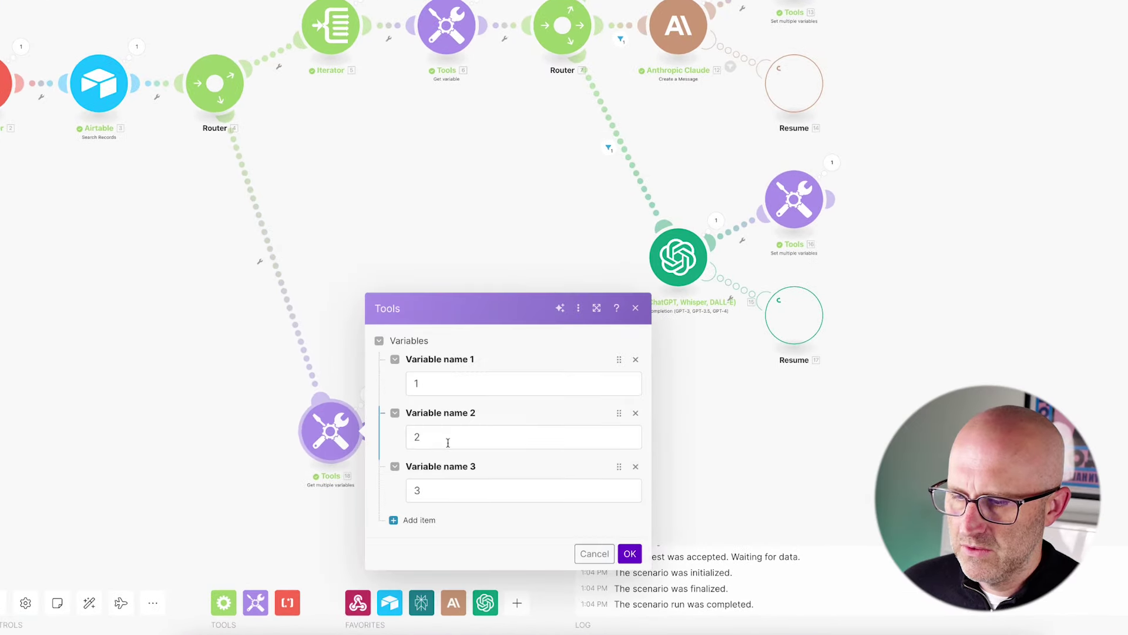
pyautogui.moveTo(500, 589); pyautogui.dragTo(438, 541)
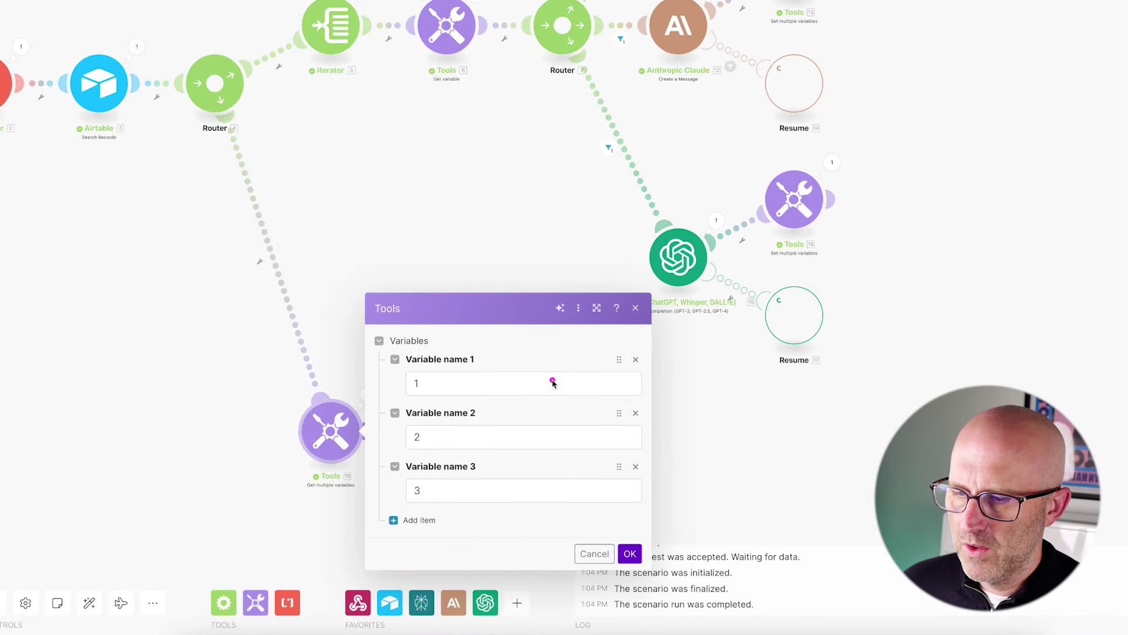
pyautogui.moveTo(573, 347)
pyautogui.mouseDown()
pyautogui.moveTo(493, 359)
pyautogui.moveTo(464, 463)
pyautogui.mouseUp()
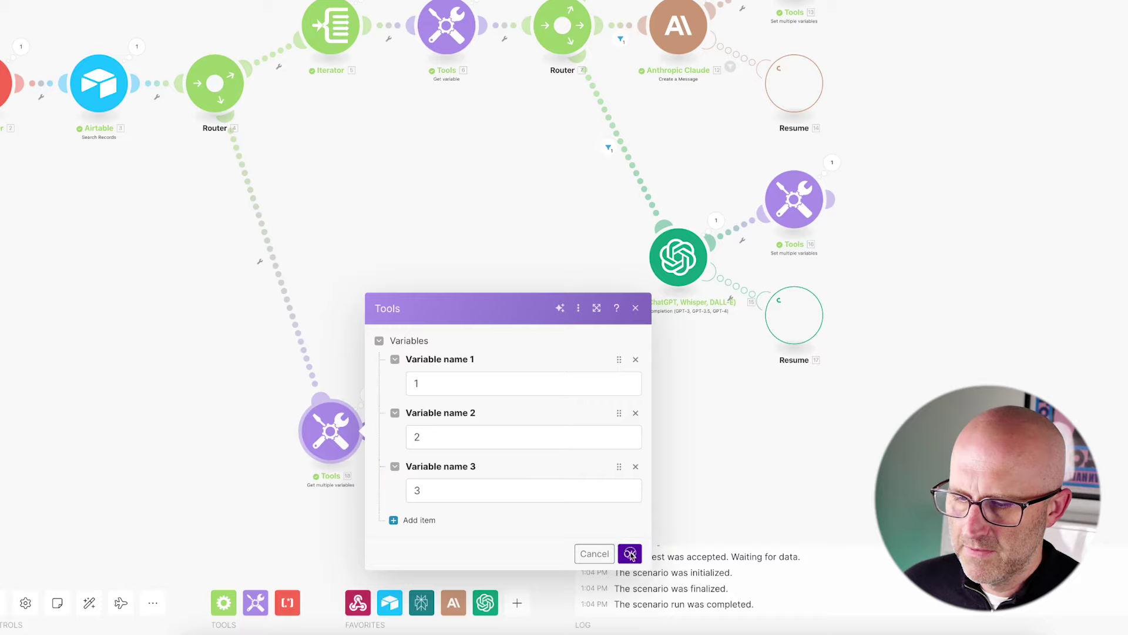
pyautogui.click(630, 554)
pyautogui.moveTo(468, 325); pyautogui.dragTo(401, 403)
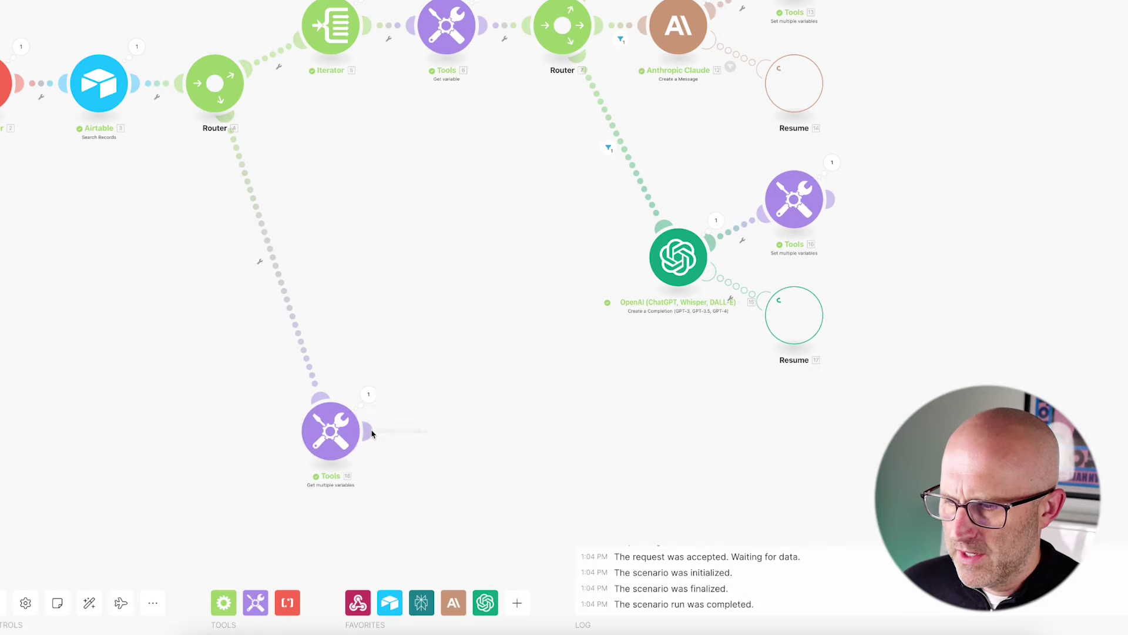
# - Add a Create JSON module after the Get multiple variables module
pyautogui.click(367, 431)
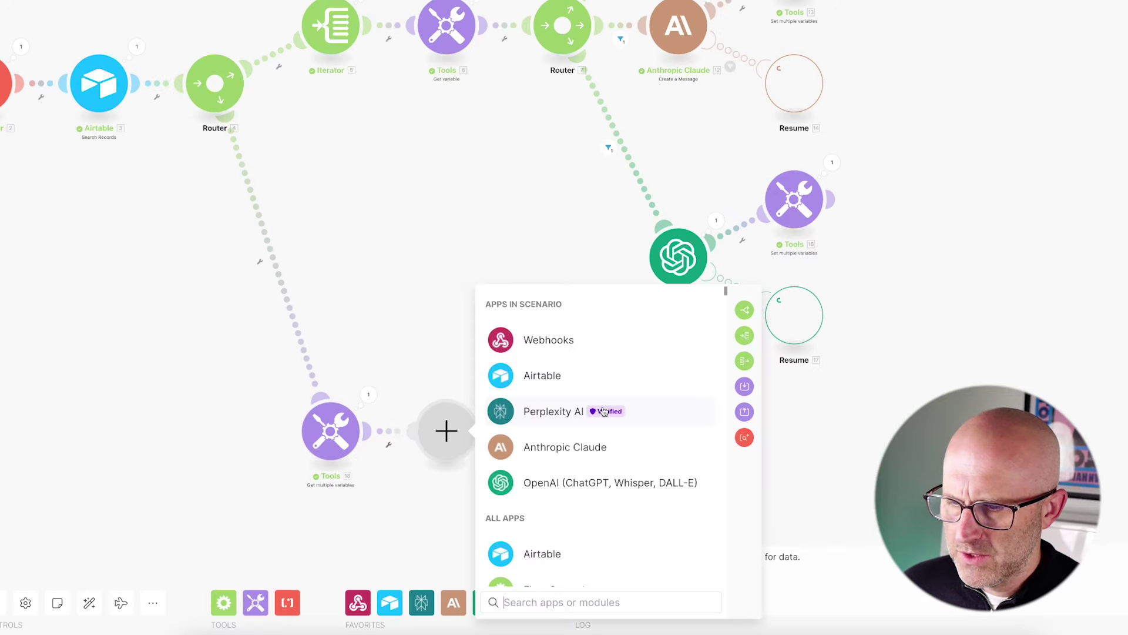
pyautogui.write('json')
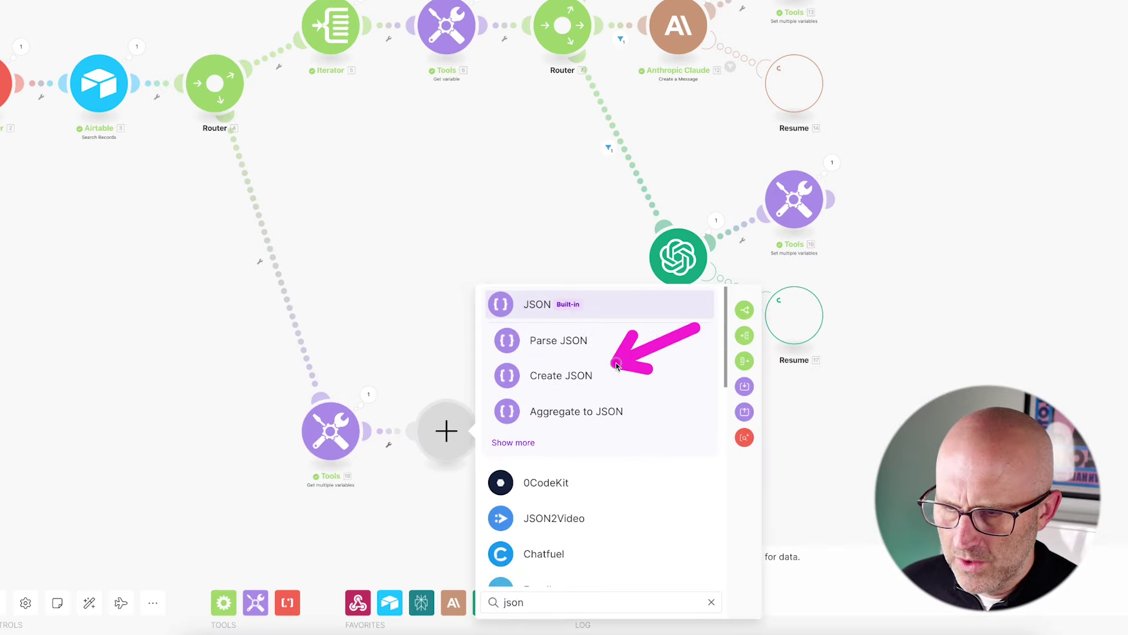
pyautogui.click(574, 375)
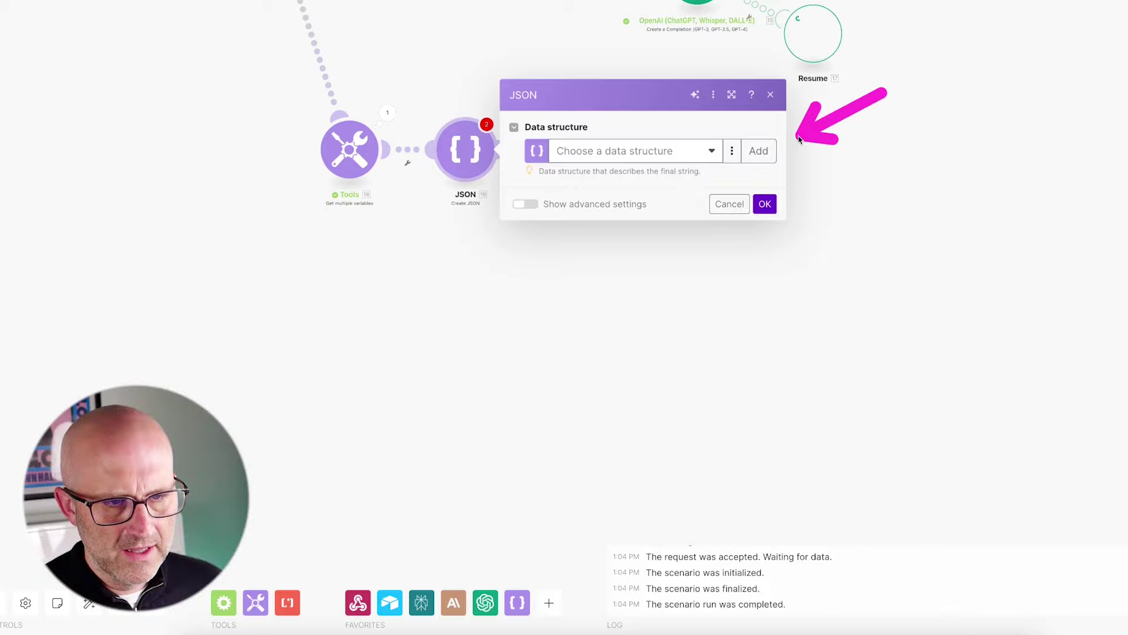
# - Start a new data structure named AI Hotswap JSON for the Create JSON module and add four blank items to its specification
pyautogui.click(759, 150)
pyautogui.write('AI Hotswap ')
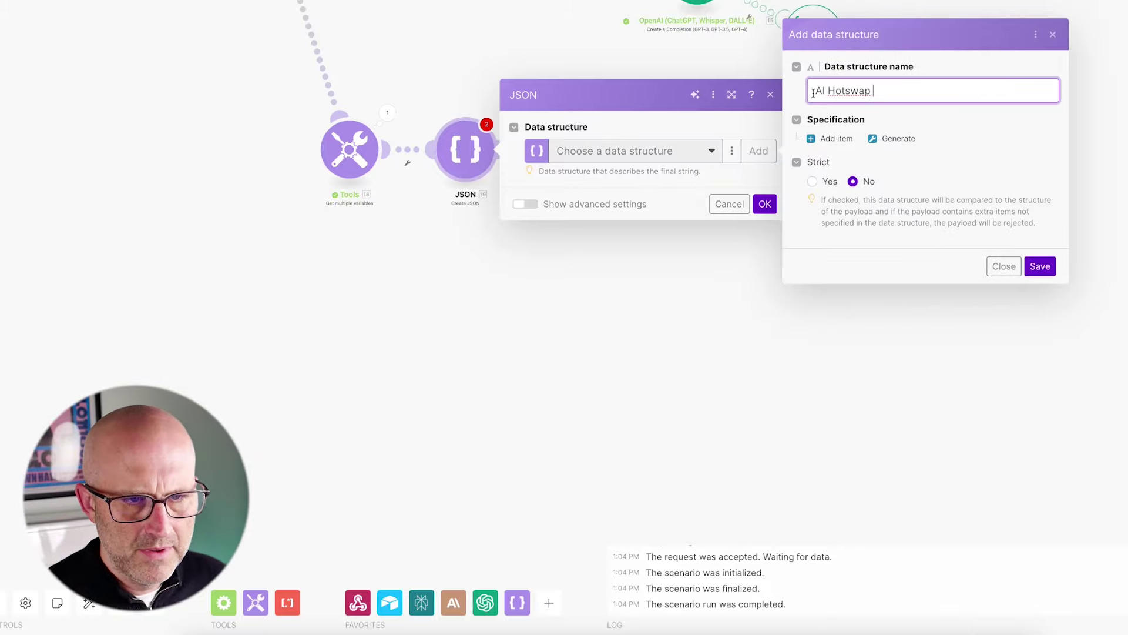
pyautogui.write('JSON')
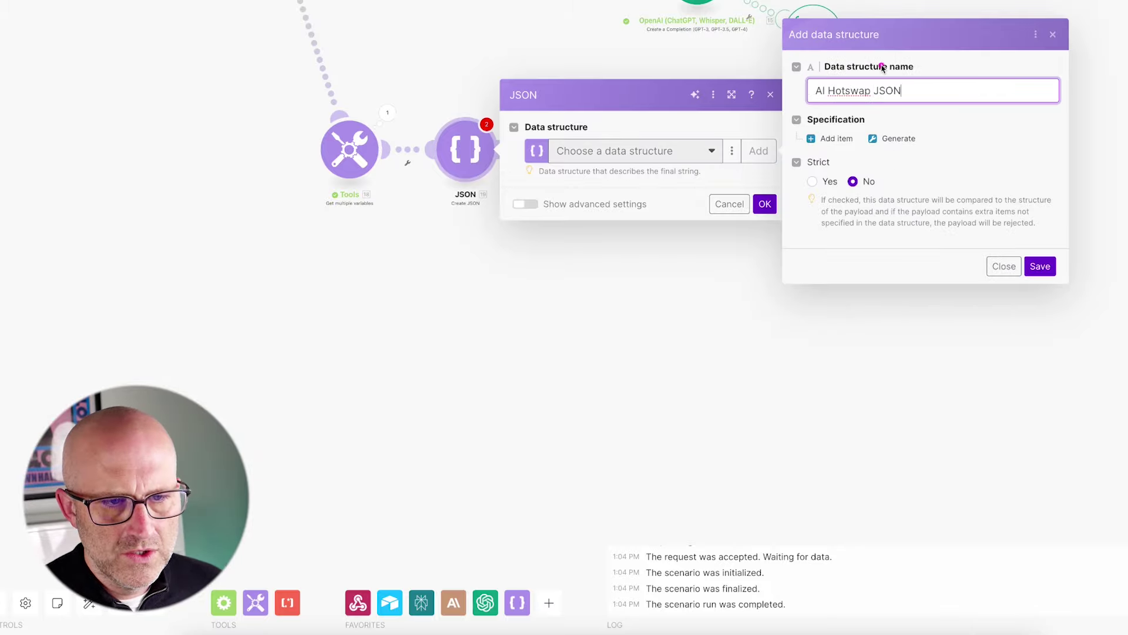
pyautogui.click(834, 139)
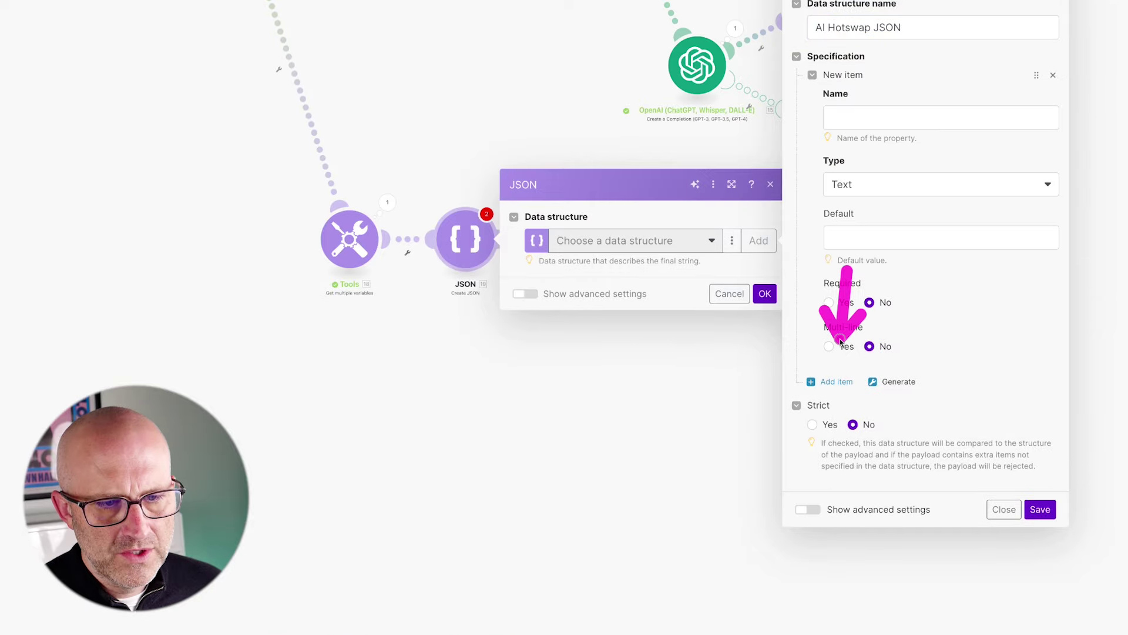
pyautogui.click(832, 382)
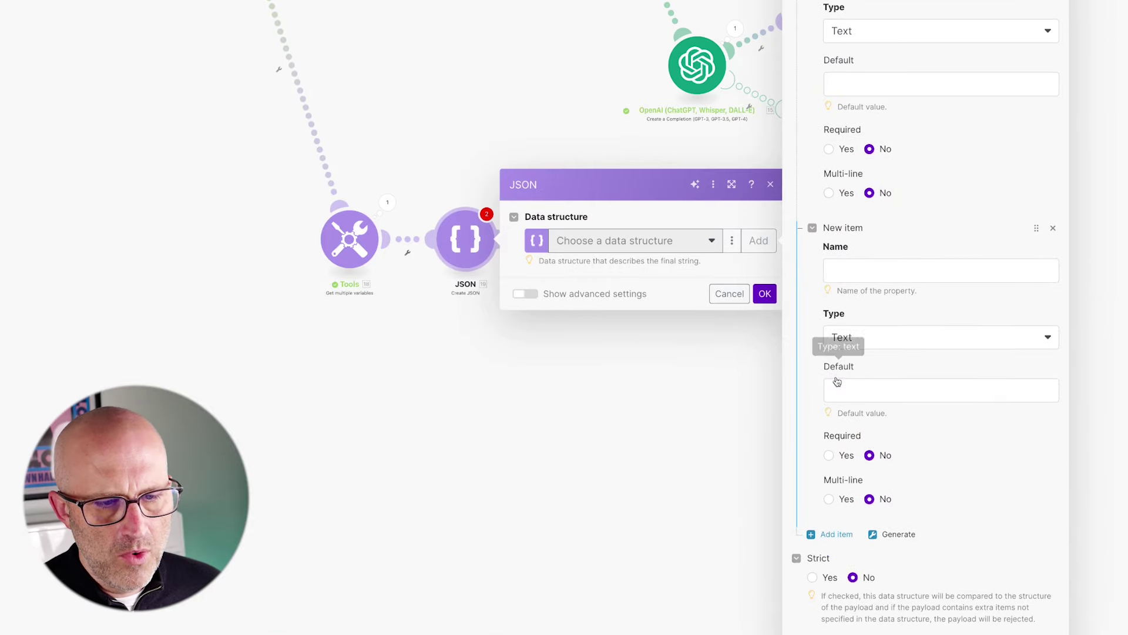
pyautogui.click(831, 534)
pyautogui.scroll(-3, 799, 520)
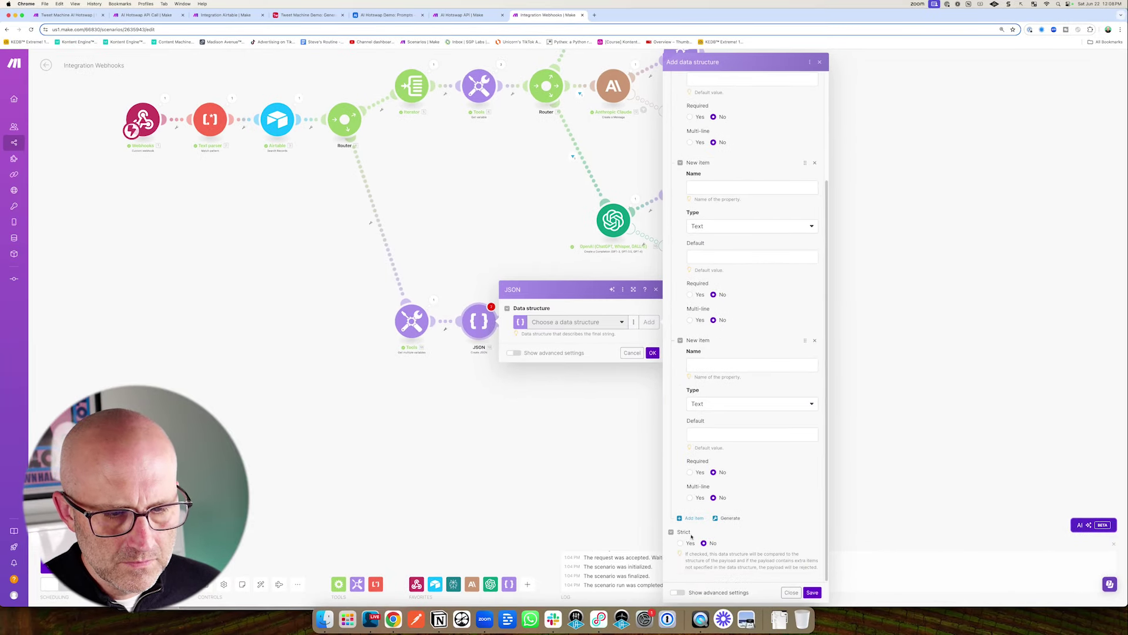
# - Name the four data structure items 1, 2, 3 and result, and save the structure
pyautogui.scroll(10, 711, 505)
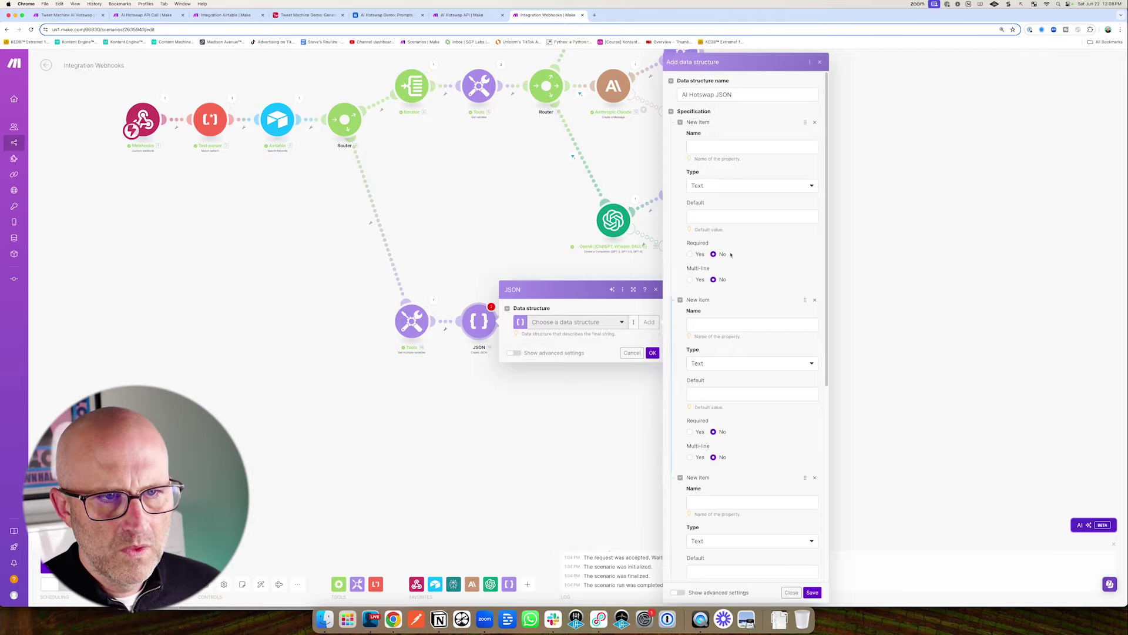
pyautogui.click(704, 146)
pyautogui.write('1')
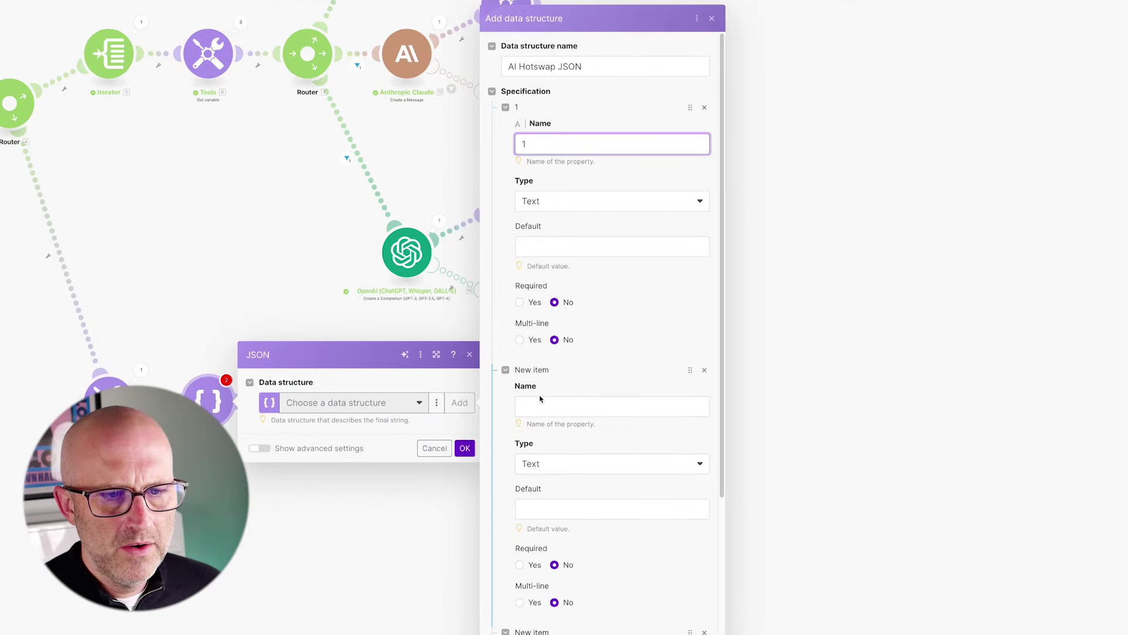
pyautogui.click(700, 324)
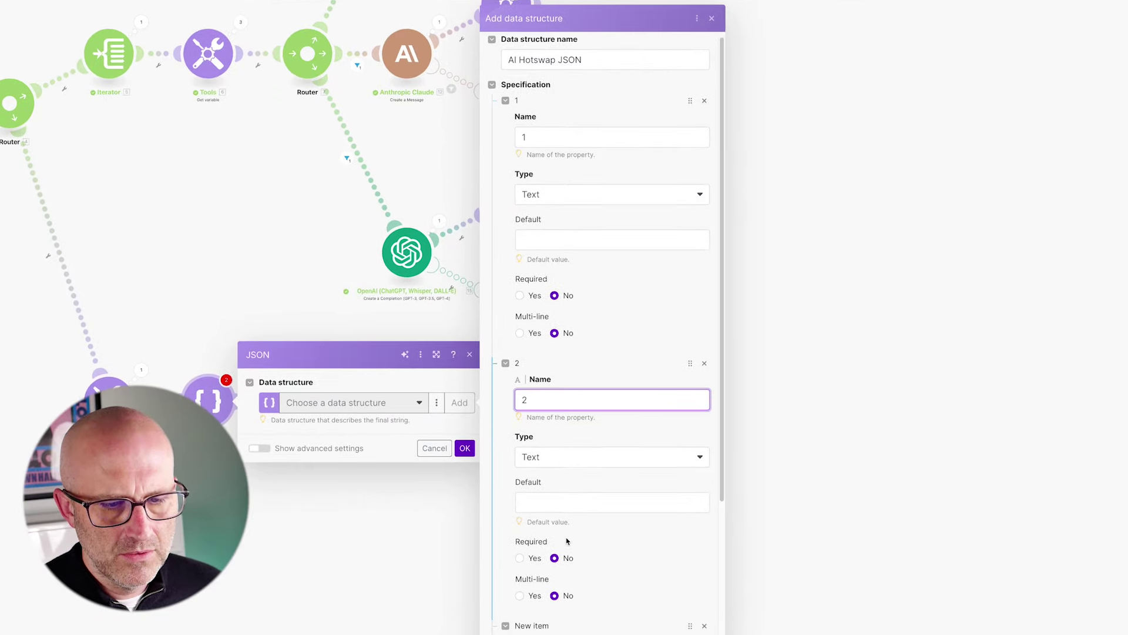
pyautogui.scroll(-3, 569, 541)
pyautogui.click(570, 568)
pyautogui.write('3')
pyautogui.scroll(-4, 571, 420)
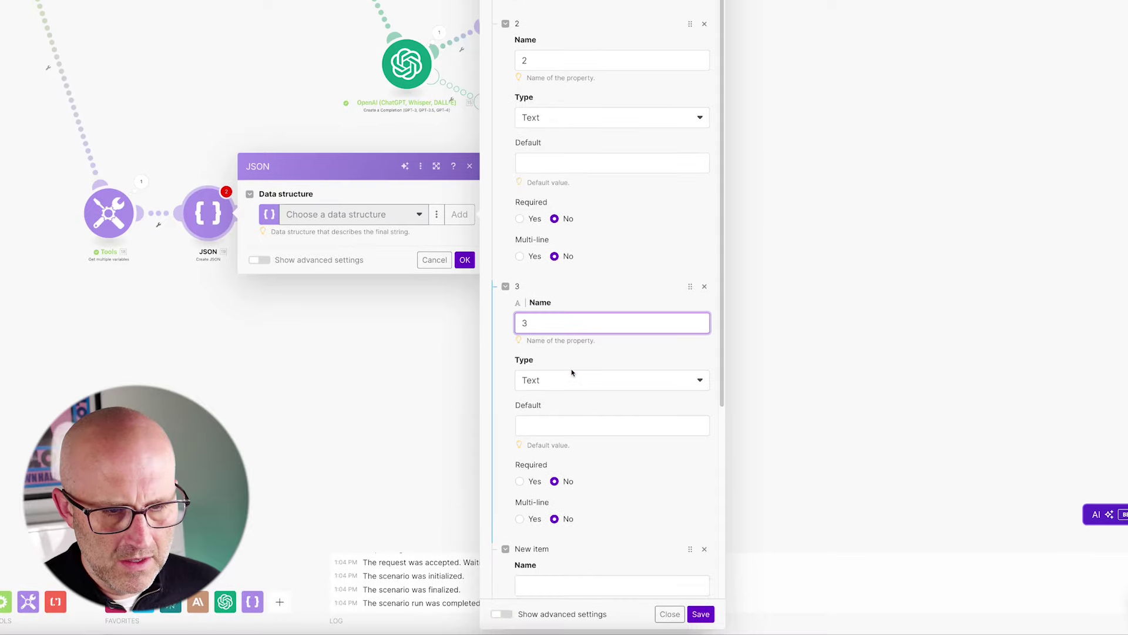
pyautogui.click(535, 471)
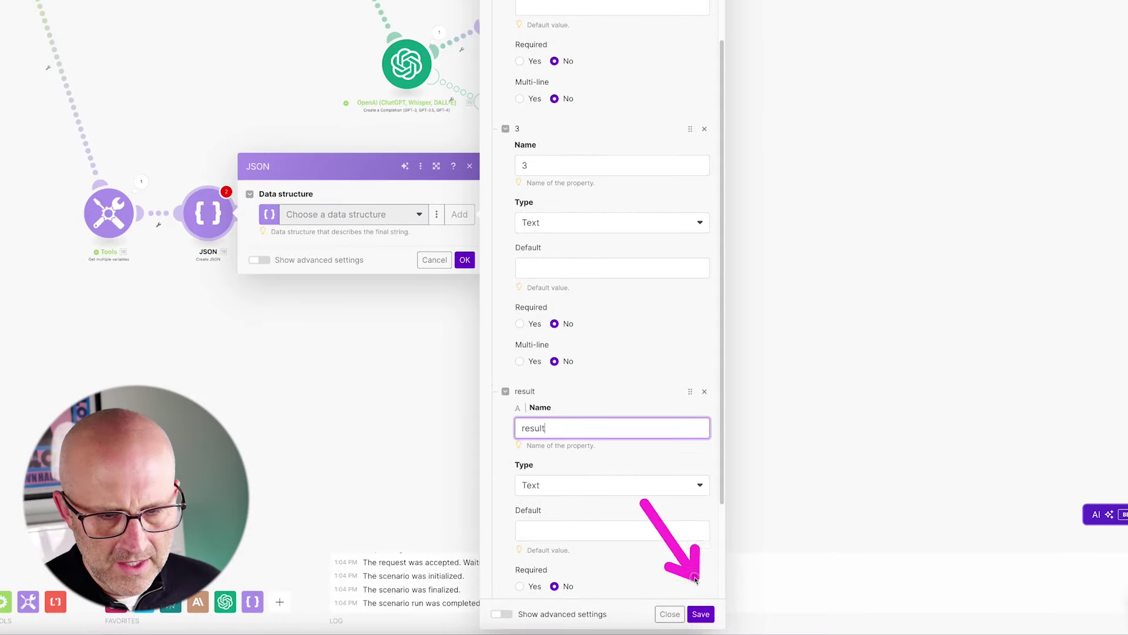
pyautogui.click(701, 613)
# - Map the Create JSON fields 1, 2 and 3 to variables 1, 2 and 3 from the Get multiple variables module
pyautogui.moveTo(473, 191); pyautogui.dragTo(413, 206)
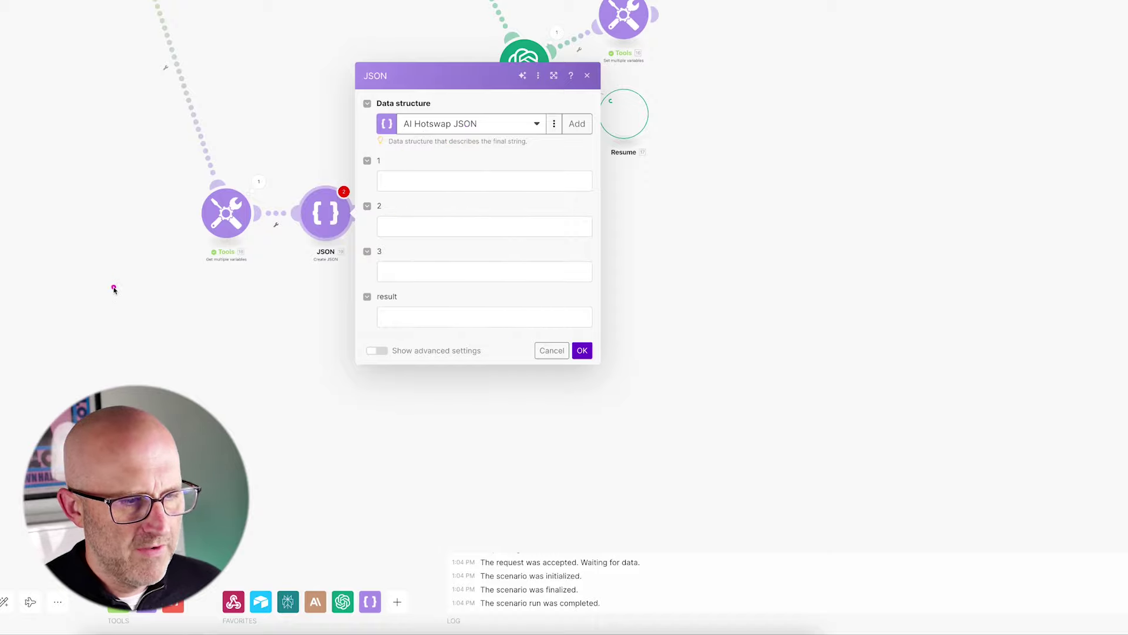
pyautogui.moveTo(114, 289)
pyautogui.mouseDown()
pyautogui.moveTo(188, 235)
pyautogui.moveTo(200, 269)
pyautogui.mouseUp()
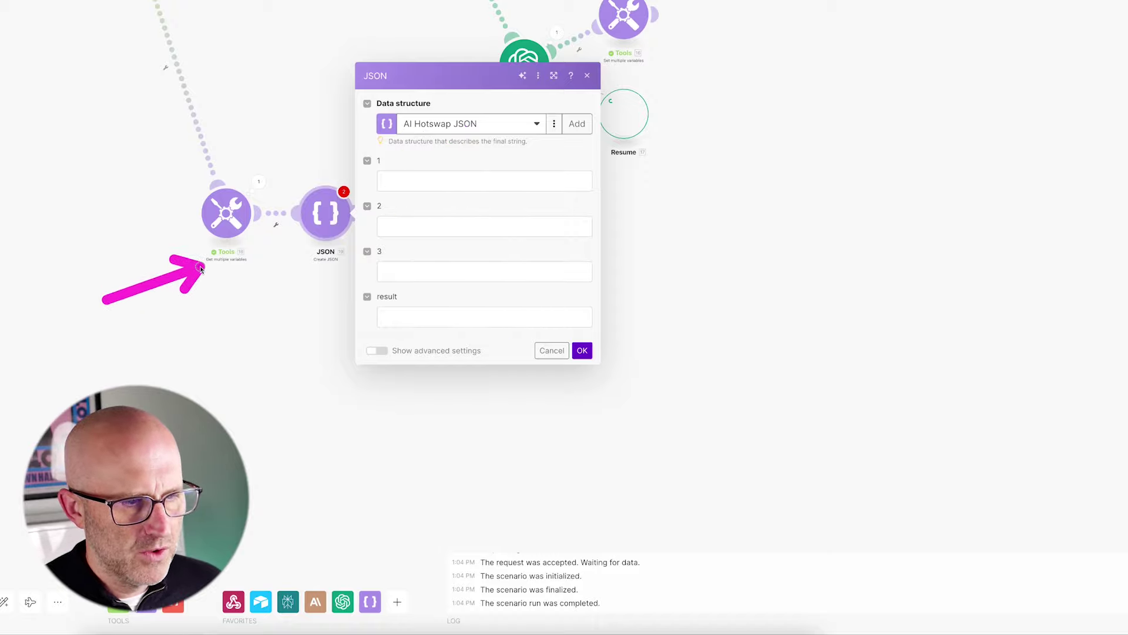
pyautogui.click(421, 181)
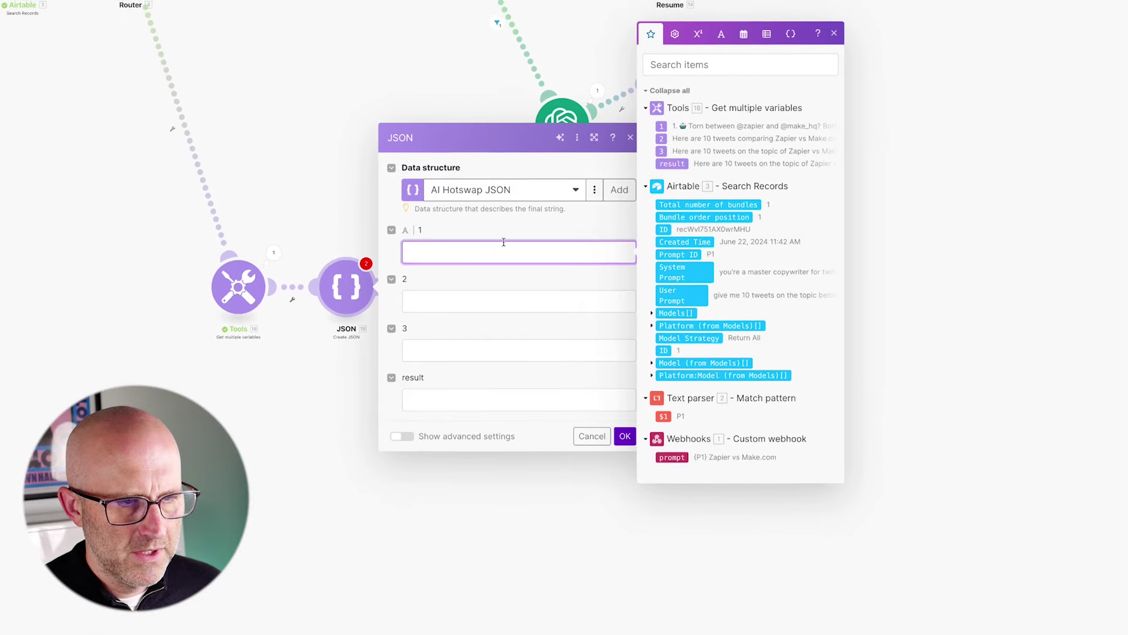
pyautogui.click(669, 153)
pyautogui.press('Tab')
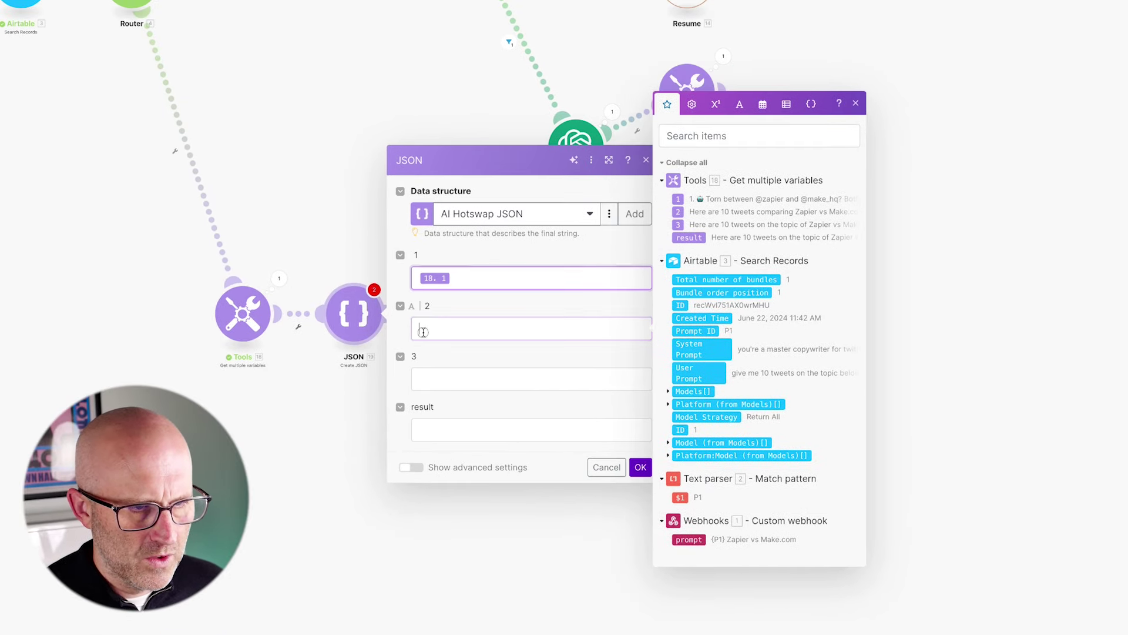
pyautogui.click(677, 212)
pyautogui.click(423, 380)
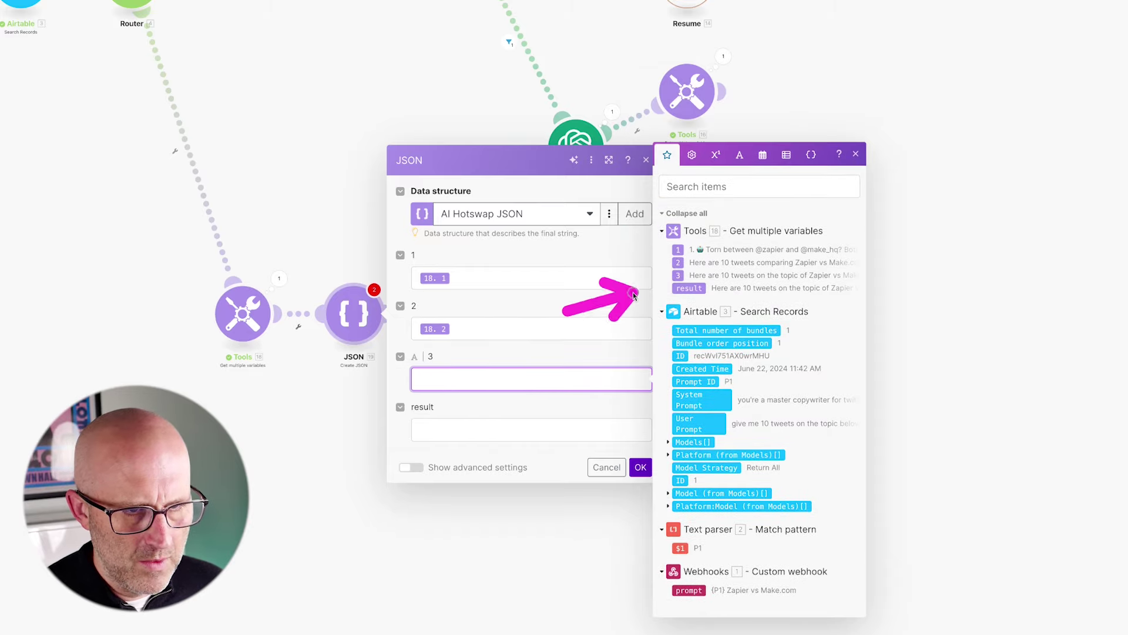
pyautogui.click(679, 275)
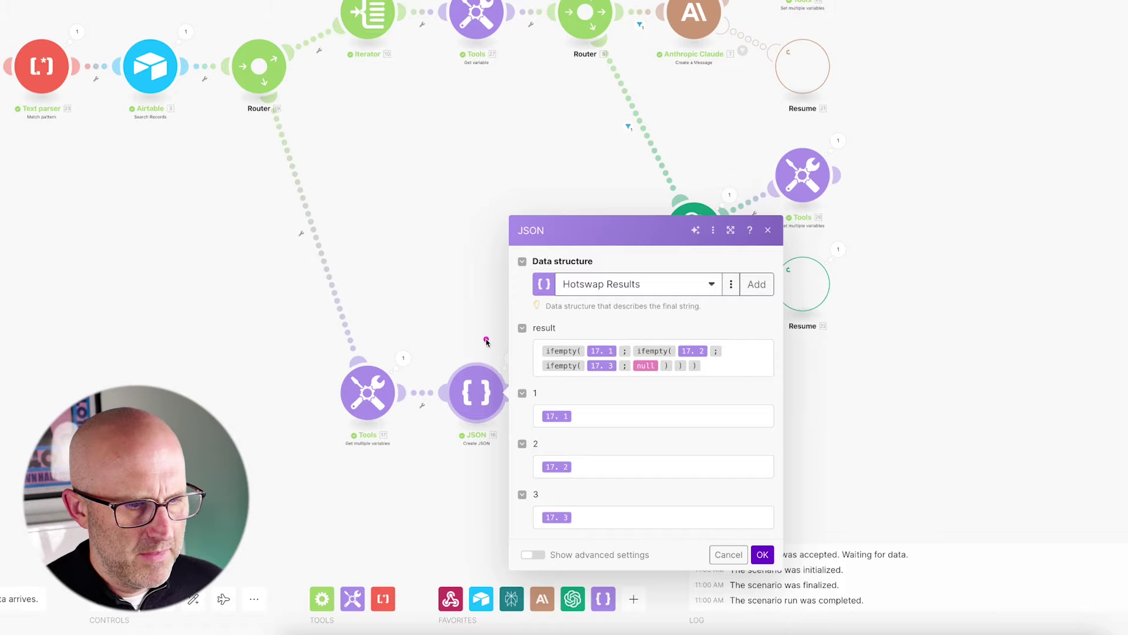
# - Copy the nested formula ifempty(17.`1`; ifempty(17.`2`; ifempty(17.`3`; null))) from the finished scenario's Hotswap Results JSON module into the new module's result field
pyautogui.moveTo(720, 372); pyautogui.dragTo(527, 351)
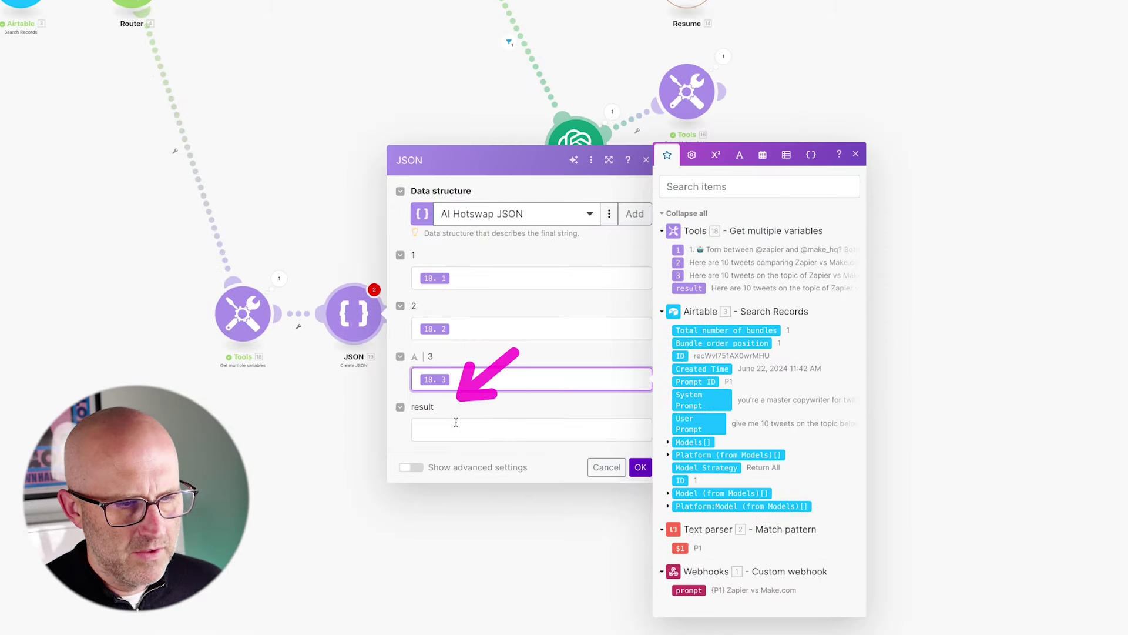
pyautogui.click(549, 437)
pyautogui.write('ifempty(17.`1`; ifempty(17.`2`; ifempty(17.`3`; null)))')
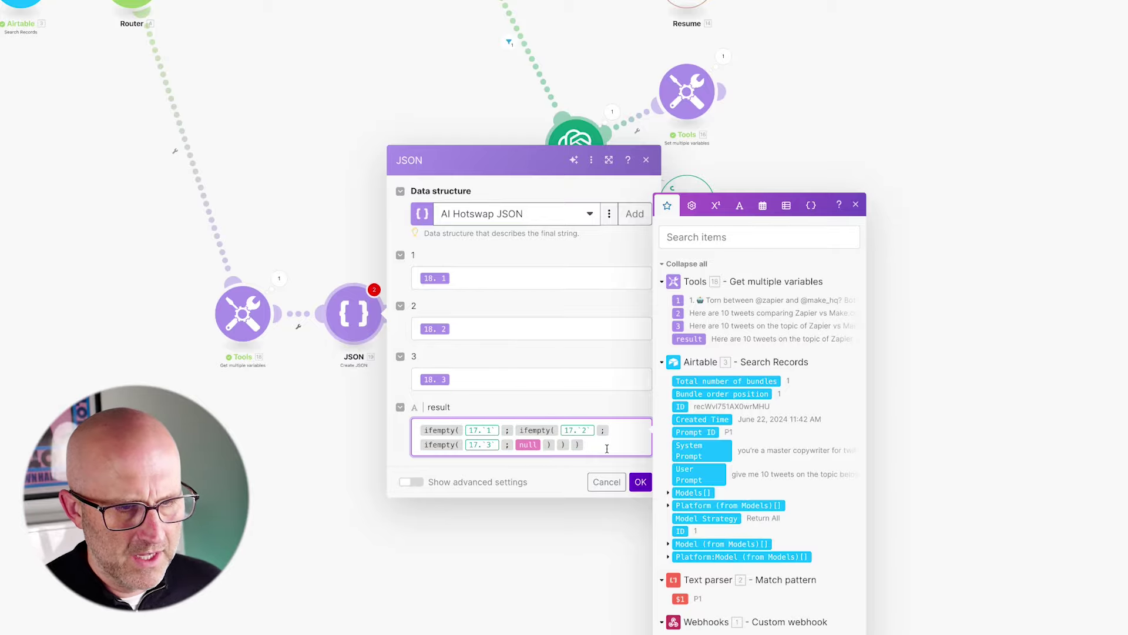
# - Start a second formula below the copied one in the result field with ifempty(, variable 1 from Get multiple variables and a semicolon
pyautogui.press('Return')
pyautogui.press('Return')
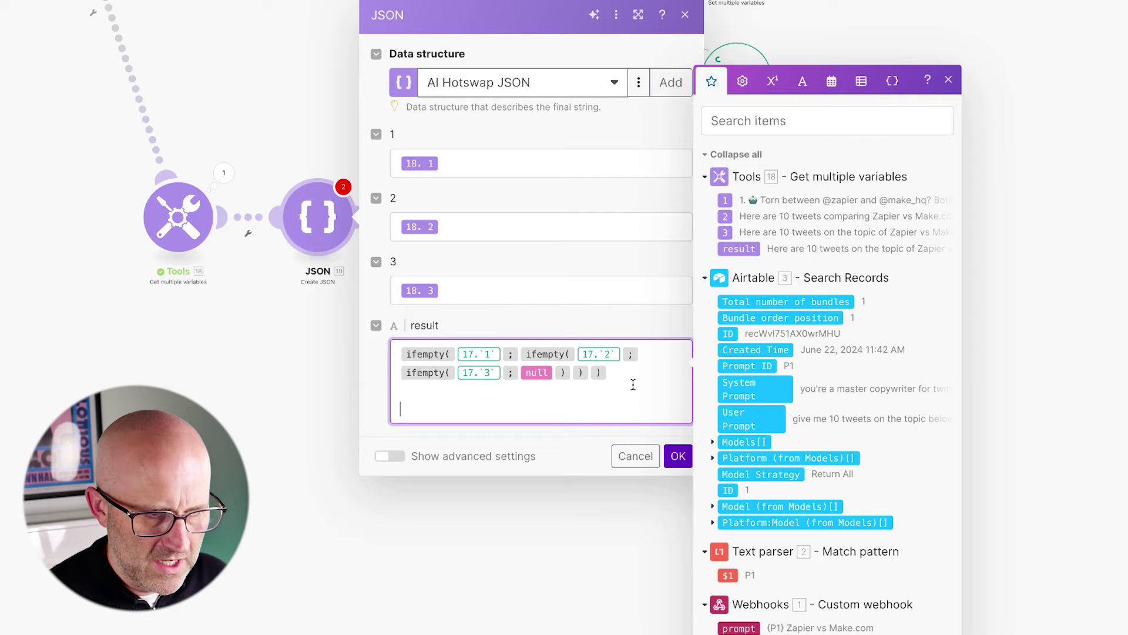
pyautogui.write('ifempty')
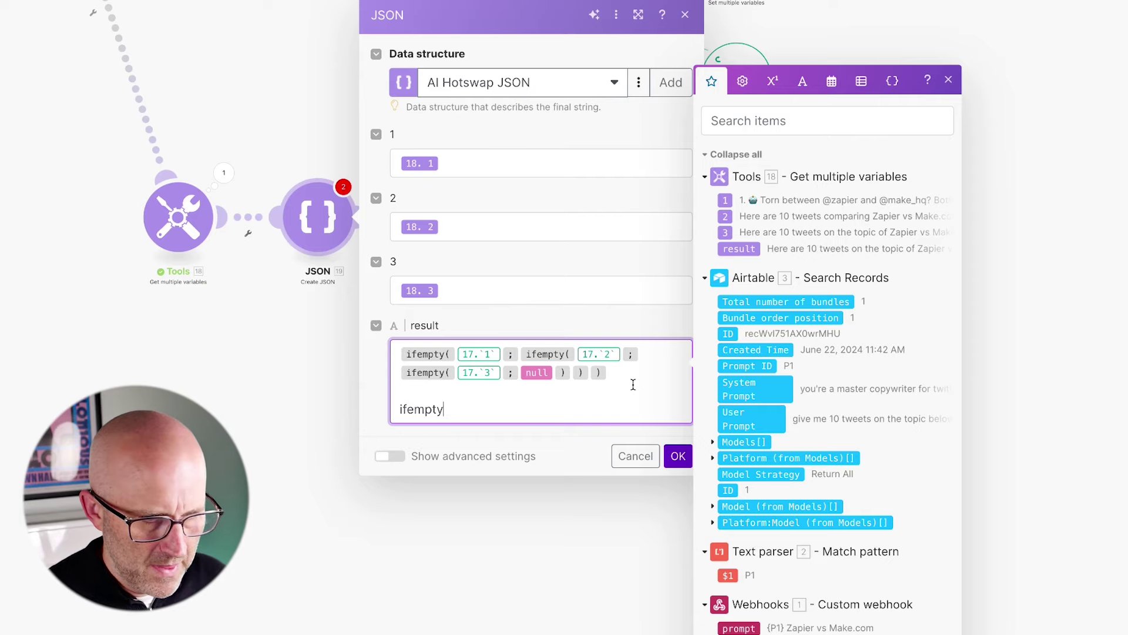
pyautogui.write('(')
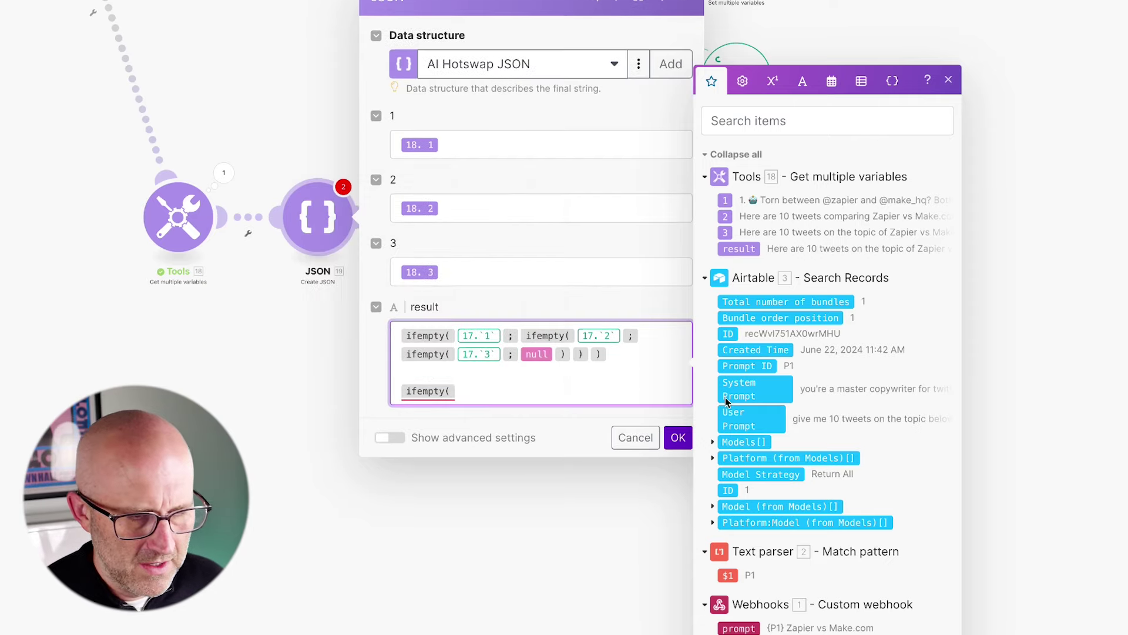
pyautogui.click(725, 204)
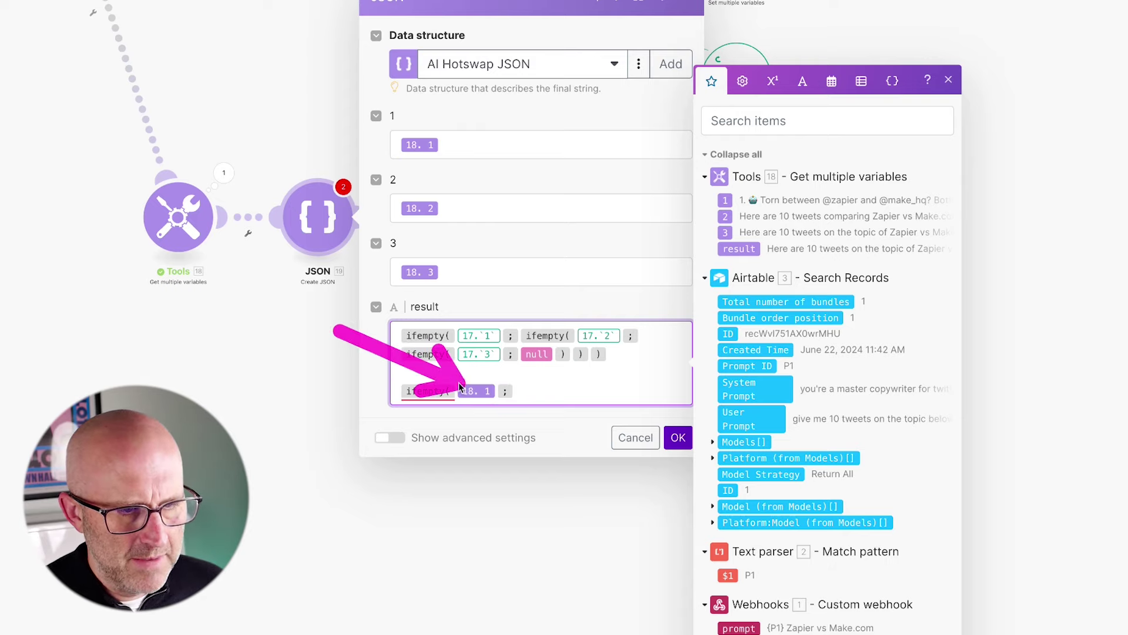
pyautogui.click(520, 389)
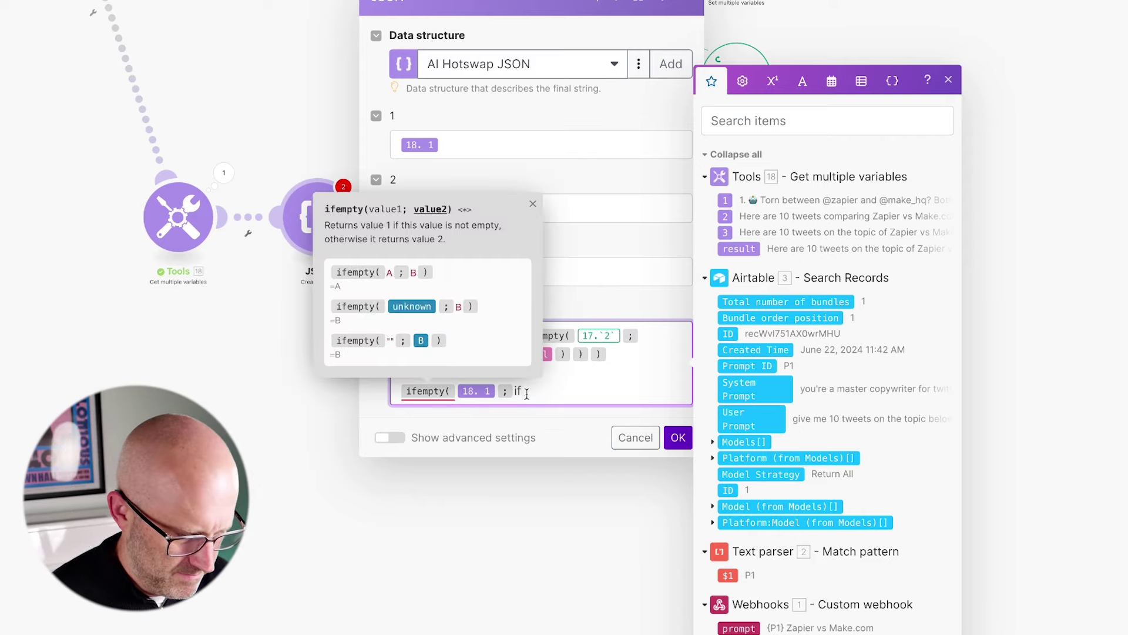
# - Nest a second ifempty( in the new result formula with variable 2 from Get multiple variables and a semicolon, widening the module's dialog
pyautogui.write('ifempty(')
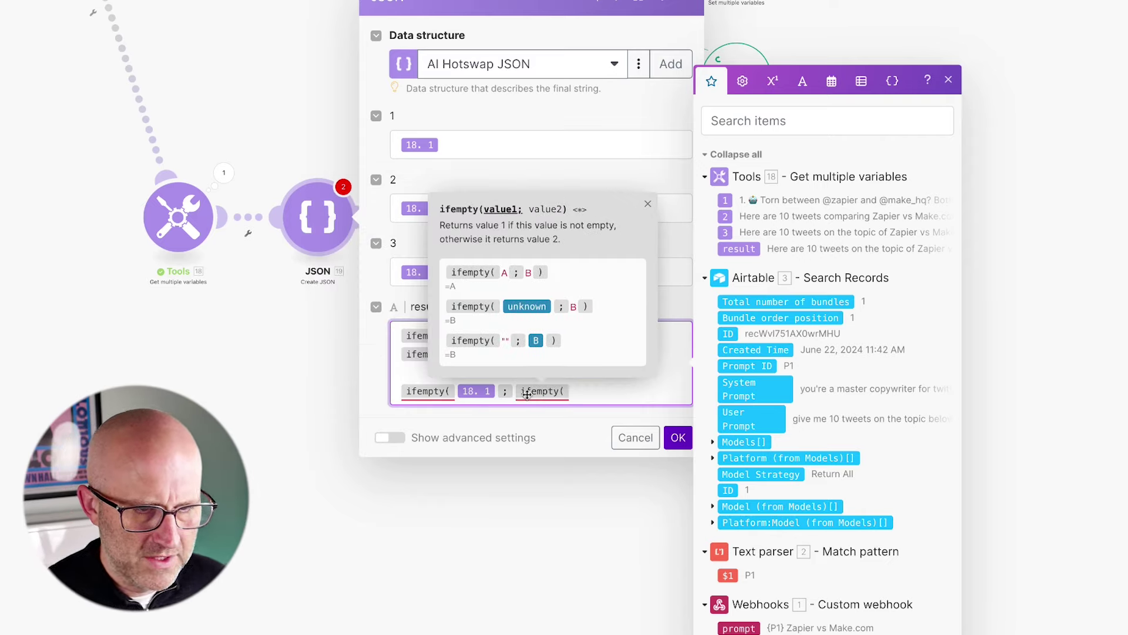
pyautogui.click(654, 370)
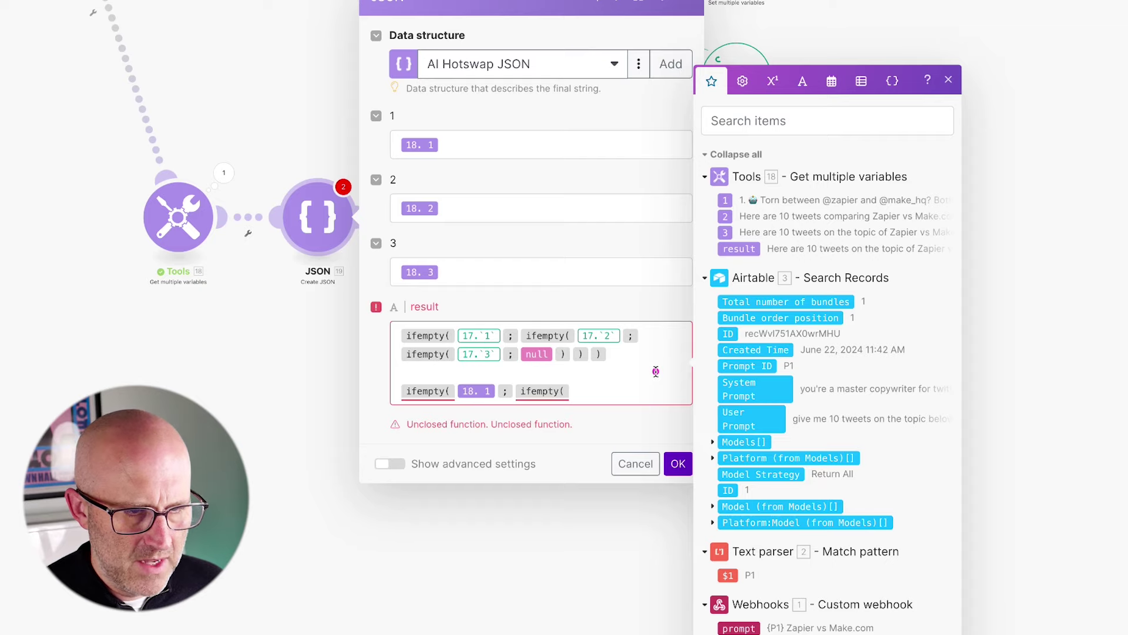
pyautogui.click(725, 216)
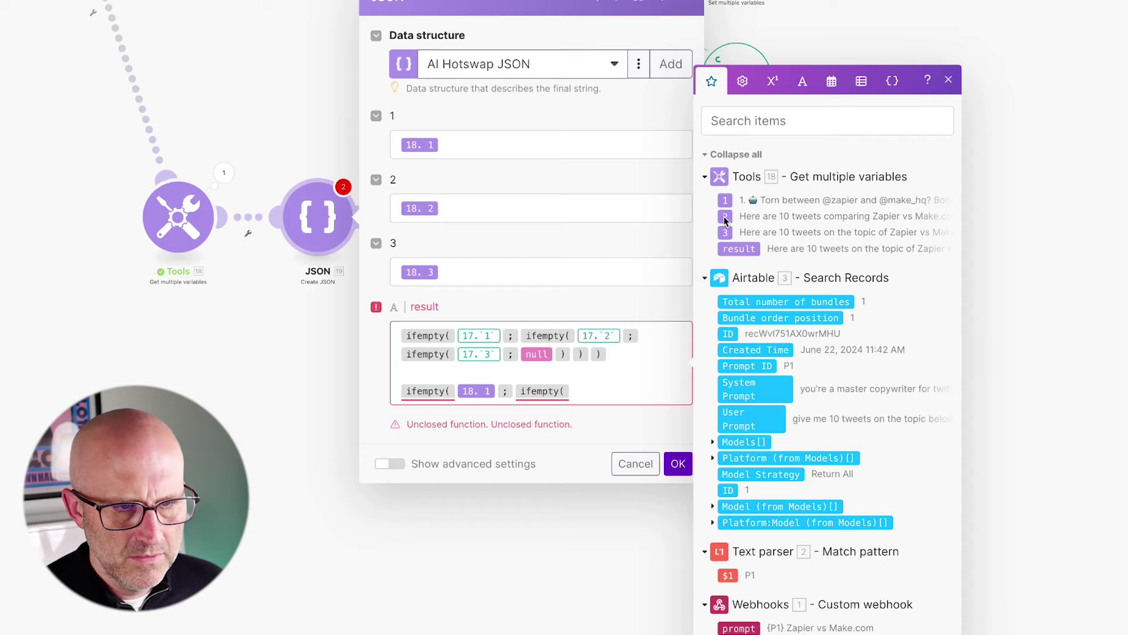
pyautogui.click(706, 475)
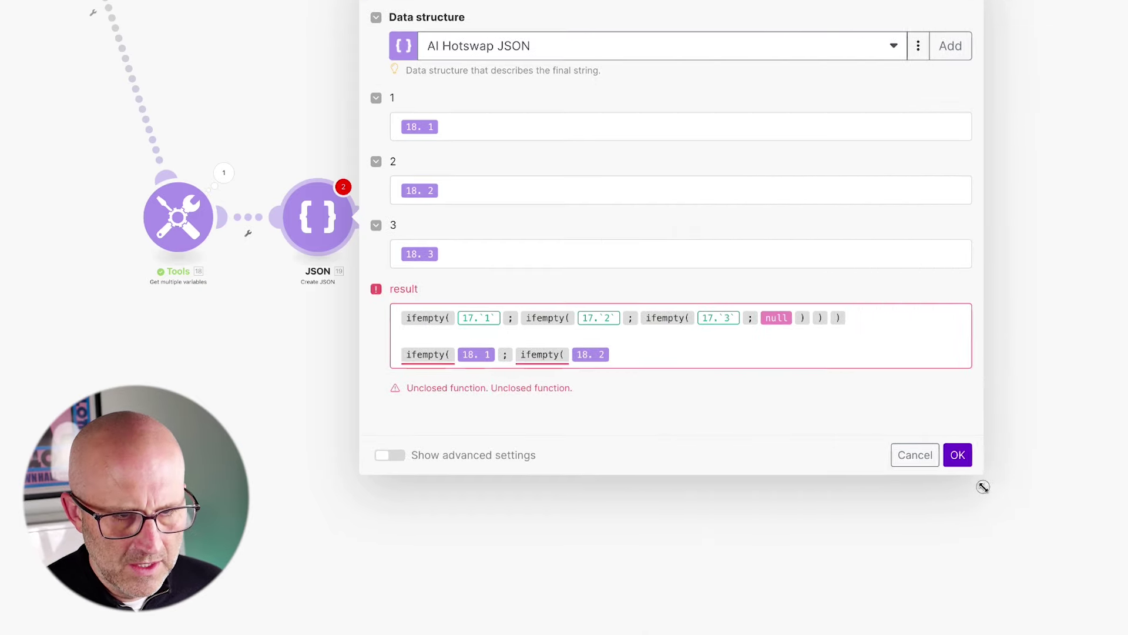
pyautogui.click(533, 351)
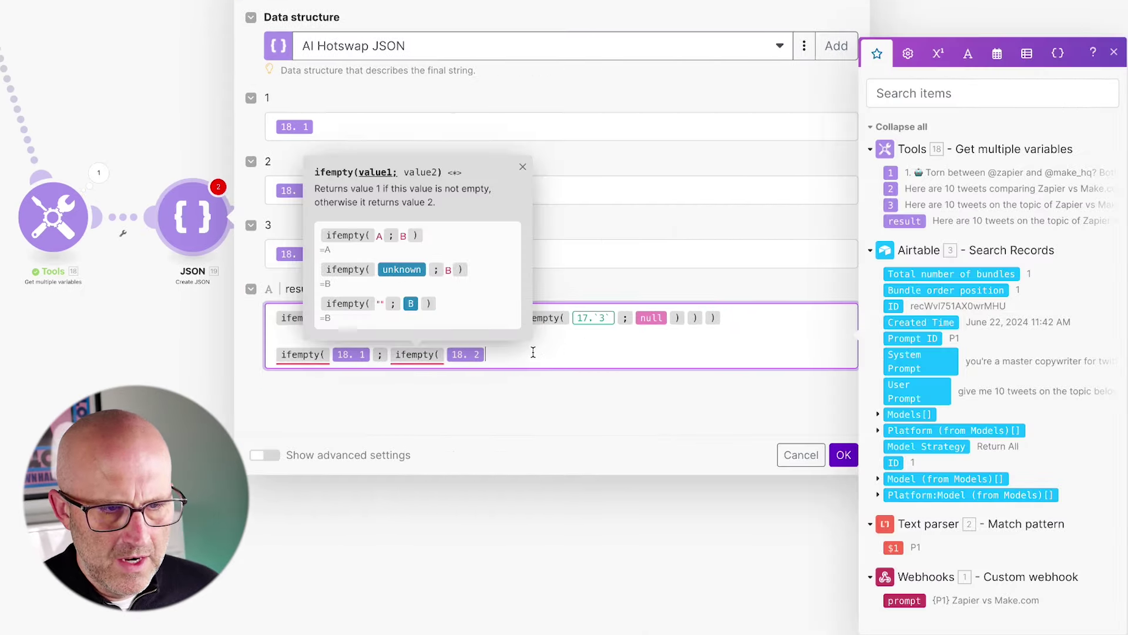
pyautogui.click(523, 167)
pyautogui.click(499, 355)
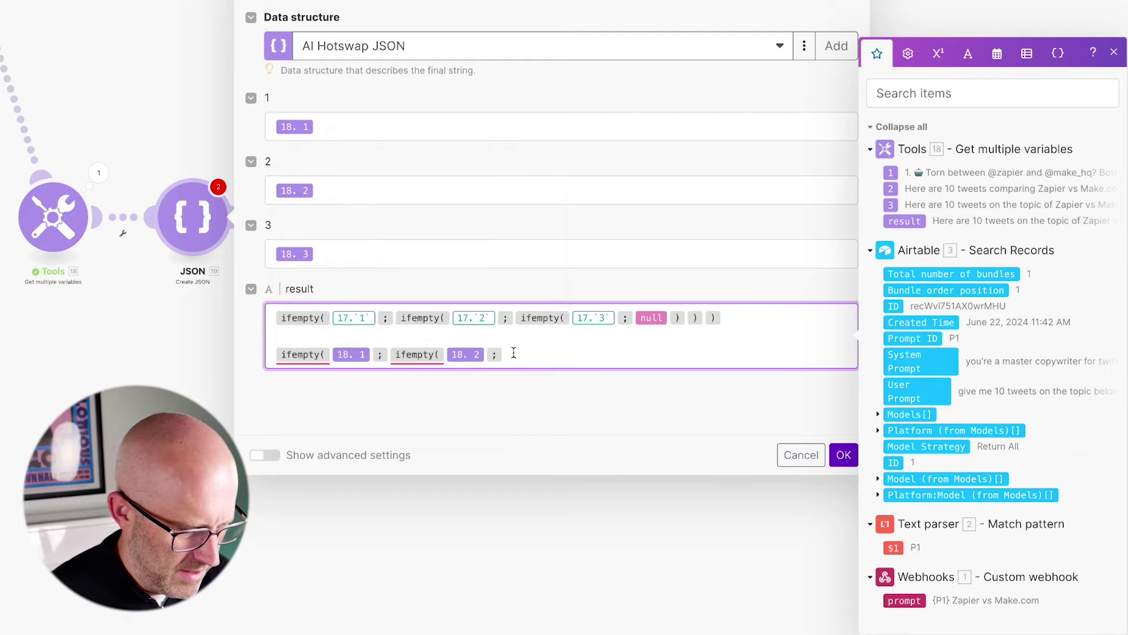
# - Nest a third ifempty( with variable 3 and the null keyword as fallback, and end the formula with three closing brackets
pyautogui.write('ifempty(')
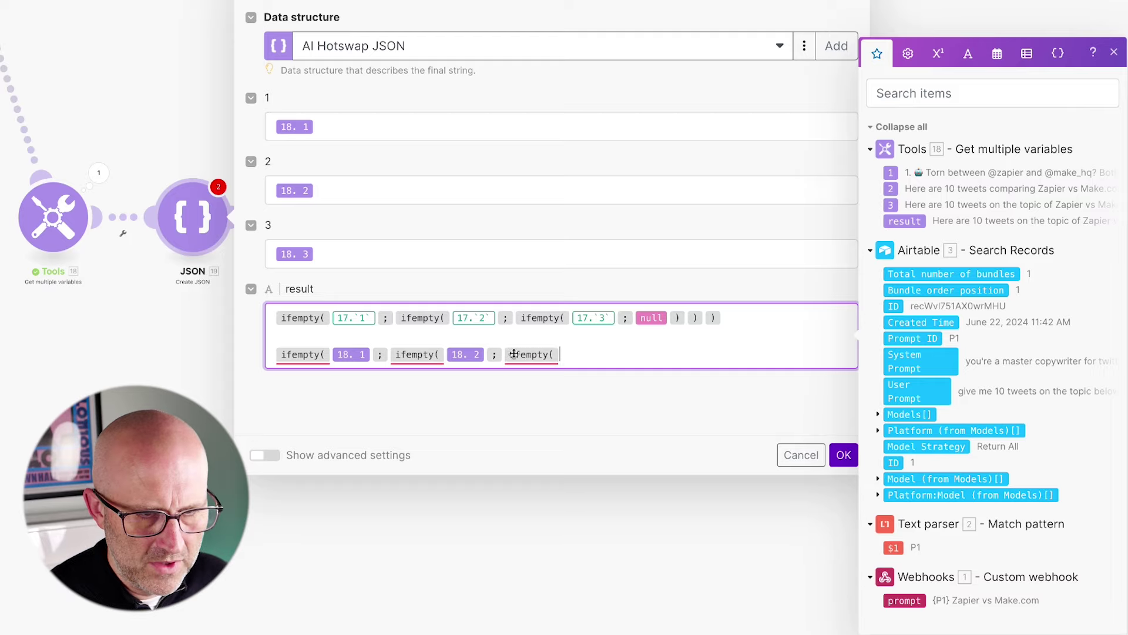
pyautogui.click(891, 205)
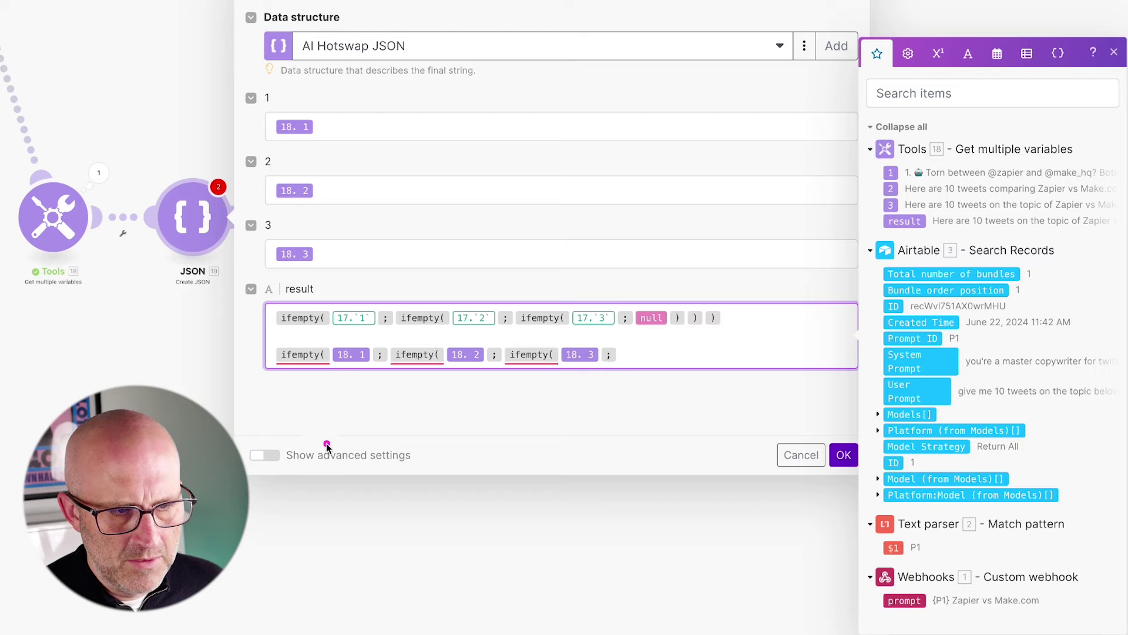
pyautogui.moveTo(327, 469); pyautogui.dragTo(350, 379)
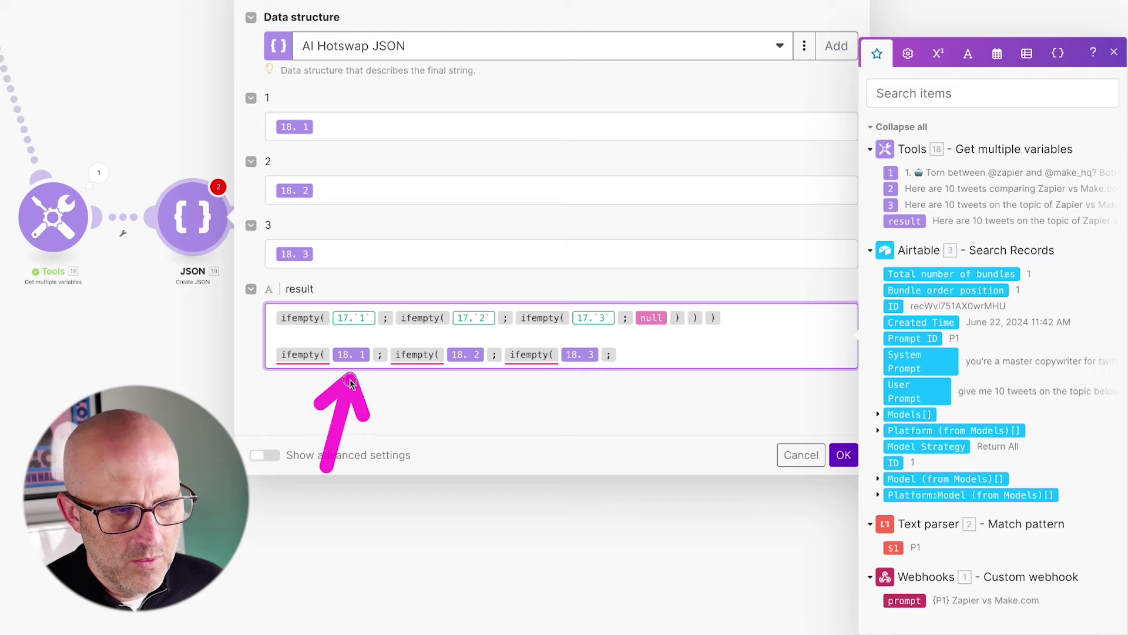
pyautogui.moveTo(422, 457); pyautogui.dragTo(459, 389)
pyautogui.moveTo(517, 449); pyautogui.dragTo(575, 382)
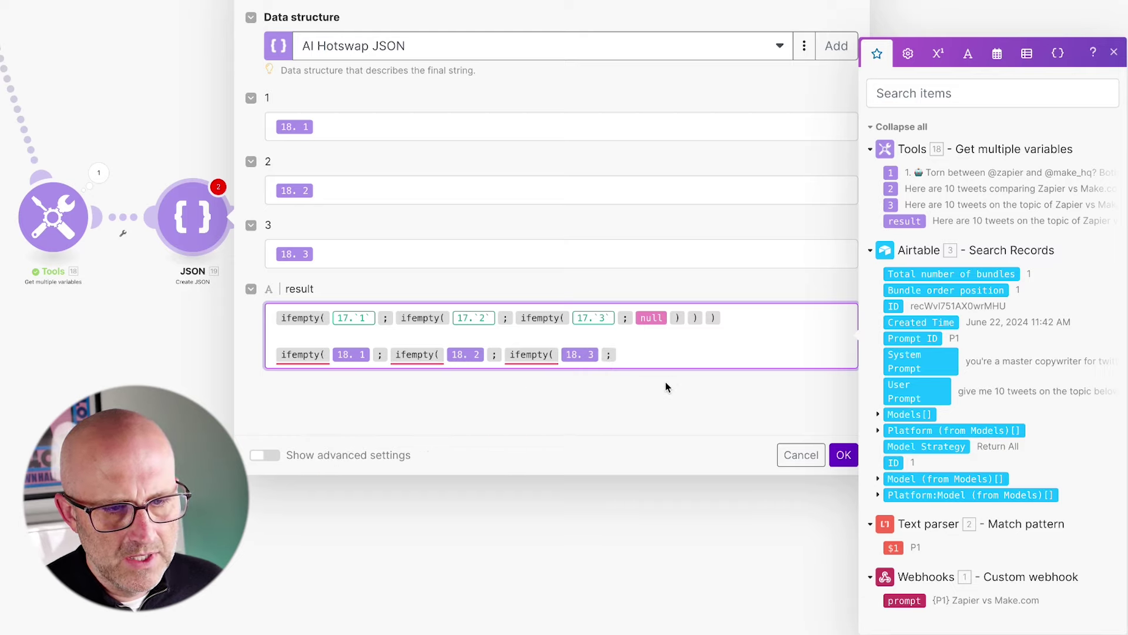
pyautogui.moveTo(640, 433); pyautogui.dragTo(649, 338)
pyautogui.click(908, 53)
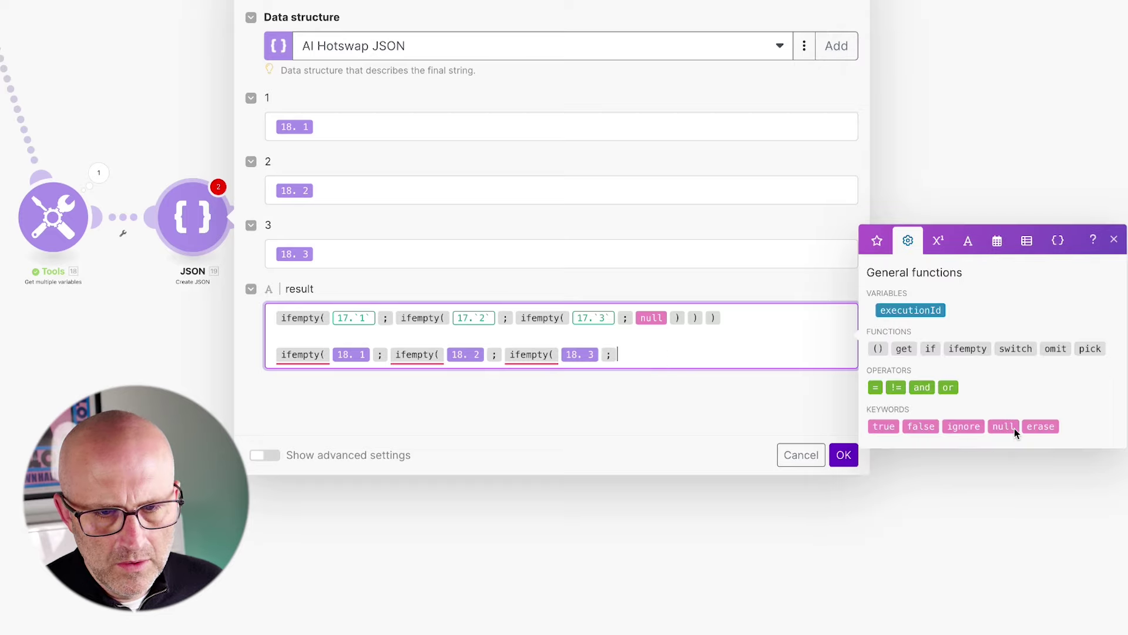
pyautogui.click(1003, 426)
pyautogui.moveTo(661, 213); pyautogui.dragTo(698, 301)
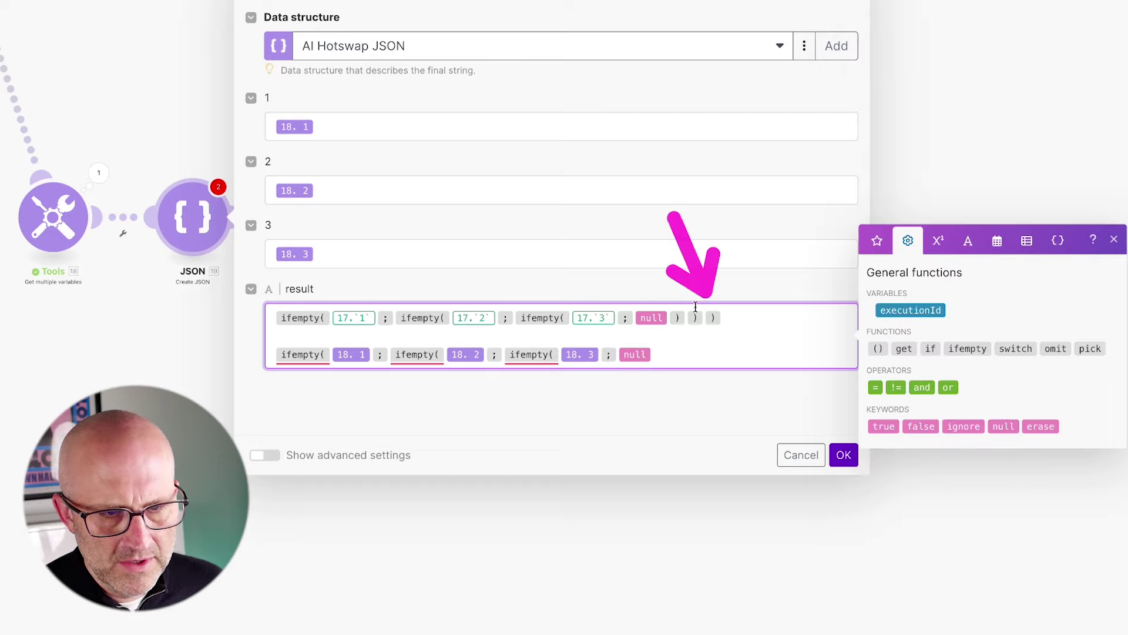
pyautogui.write(')))')
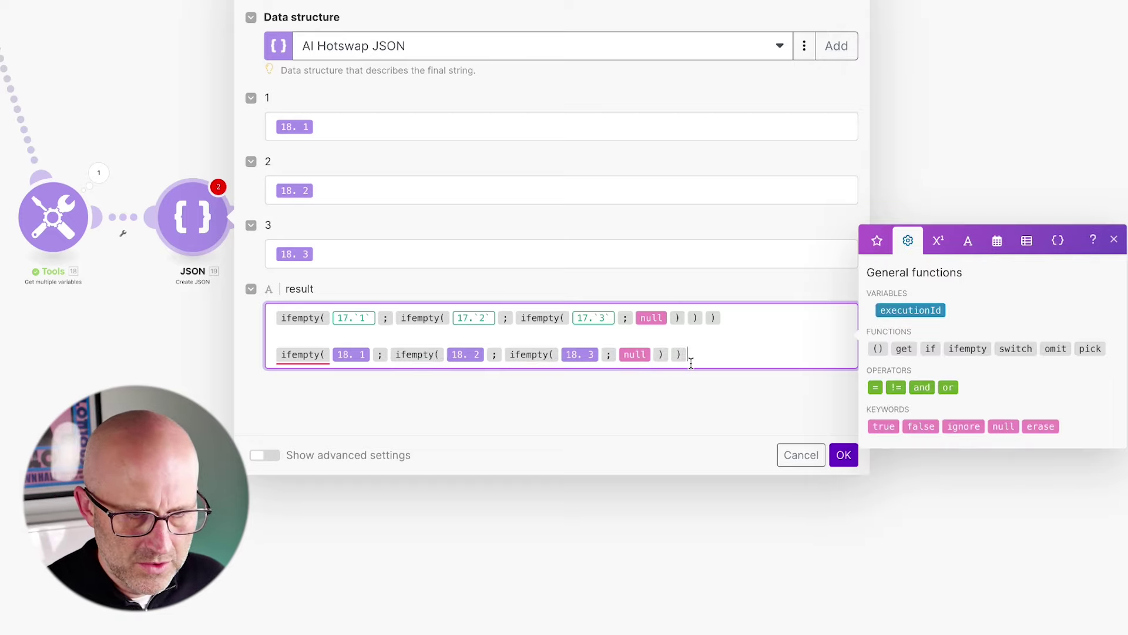
pyautogui.moveTo(334, 438); pyautogui.dragTo(333, 370)
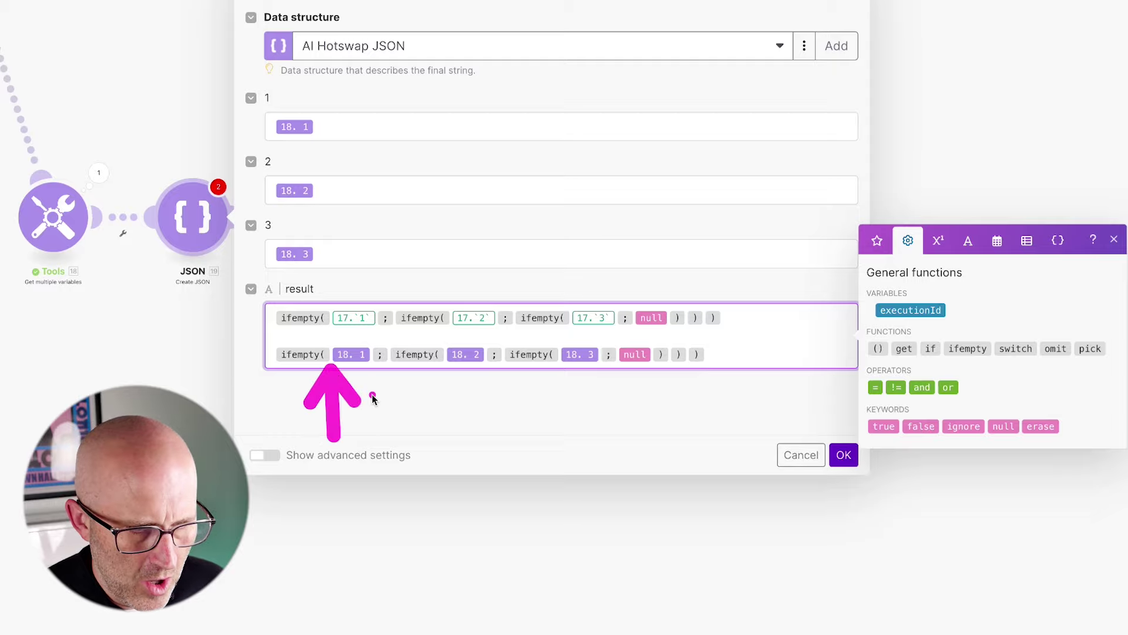
pyautogui.moveTo(542, 438); pyautogui.dragTo(549, 394)
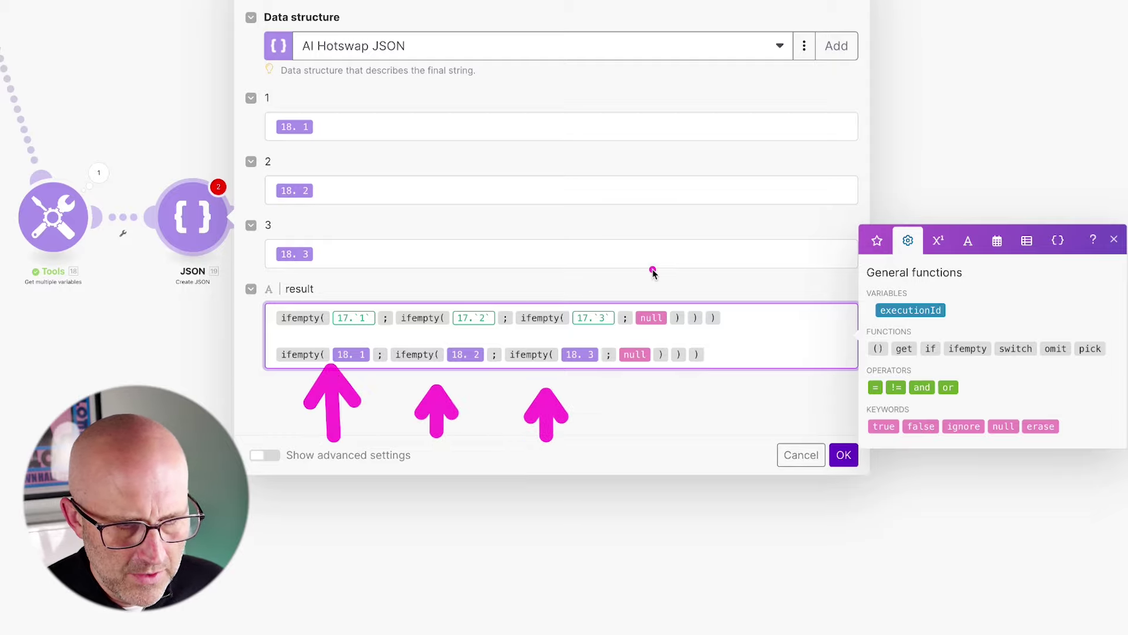
pyautogui.moveTo(652, 272); pyautogui.dragTo(667, 312)
pyautogui.press('Escape')
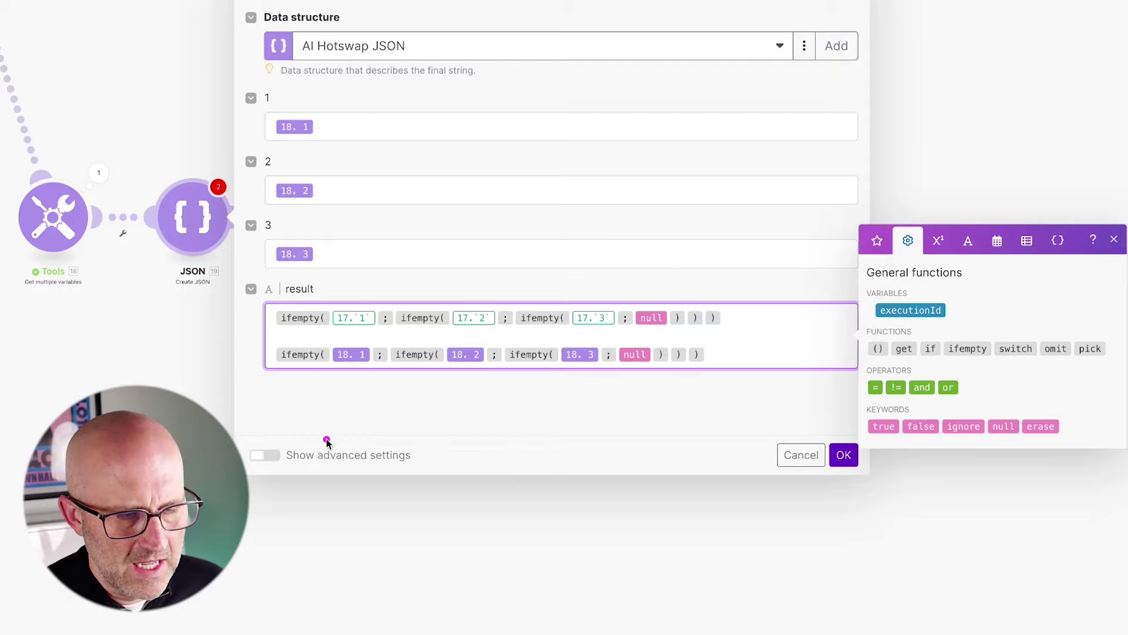
pyautogui.moveTo(326, 445); pyautogui.dragTo(355, 381)
pyautogui.moveTo(439, 43); pyautogui.dragTo(331, 122)
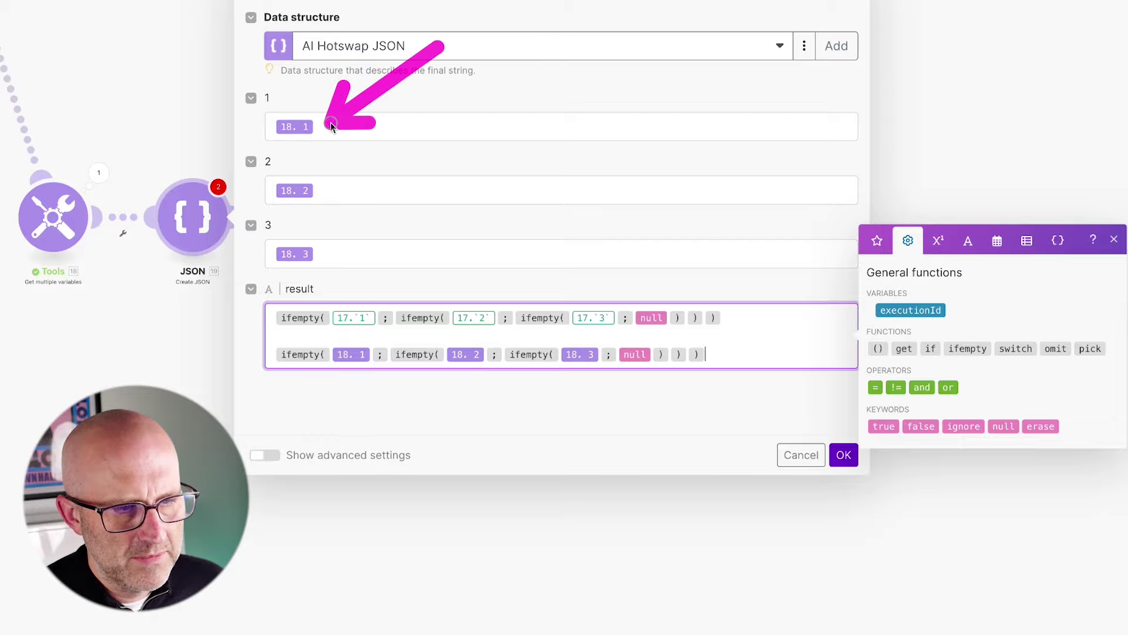
pyautogui.moveTo(433, 115); pyautogui.dragTo(334, 184)
pyautogui.moveTo(429, 155); pyautogui.dragTo(345, 224)
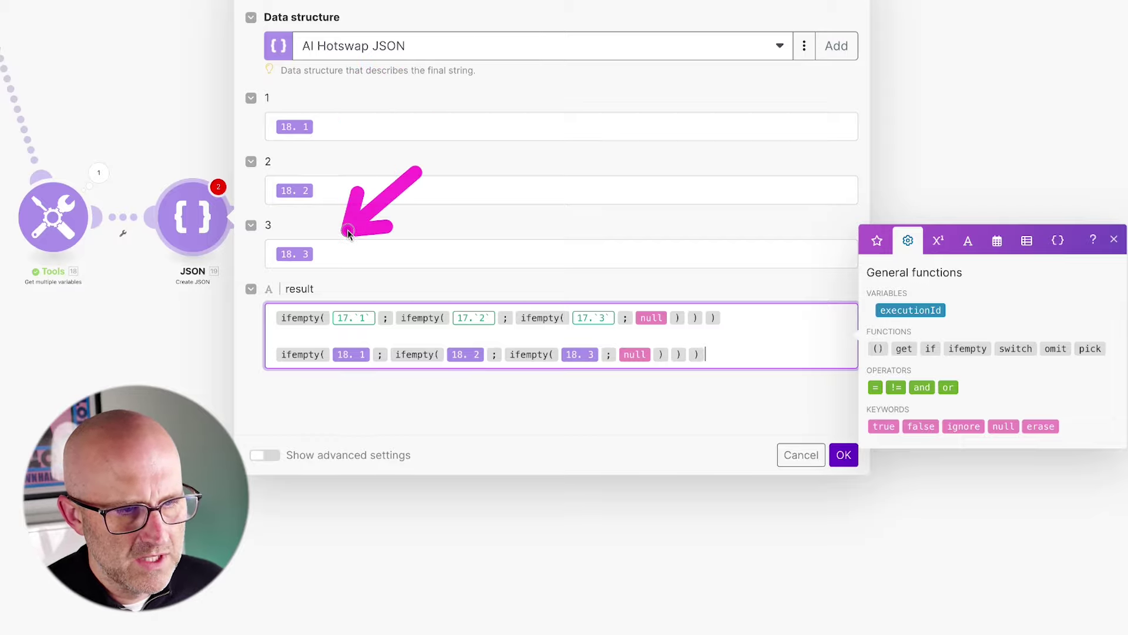
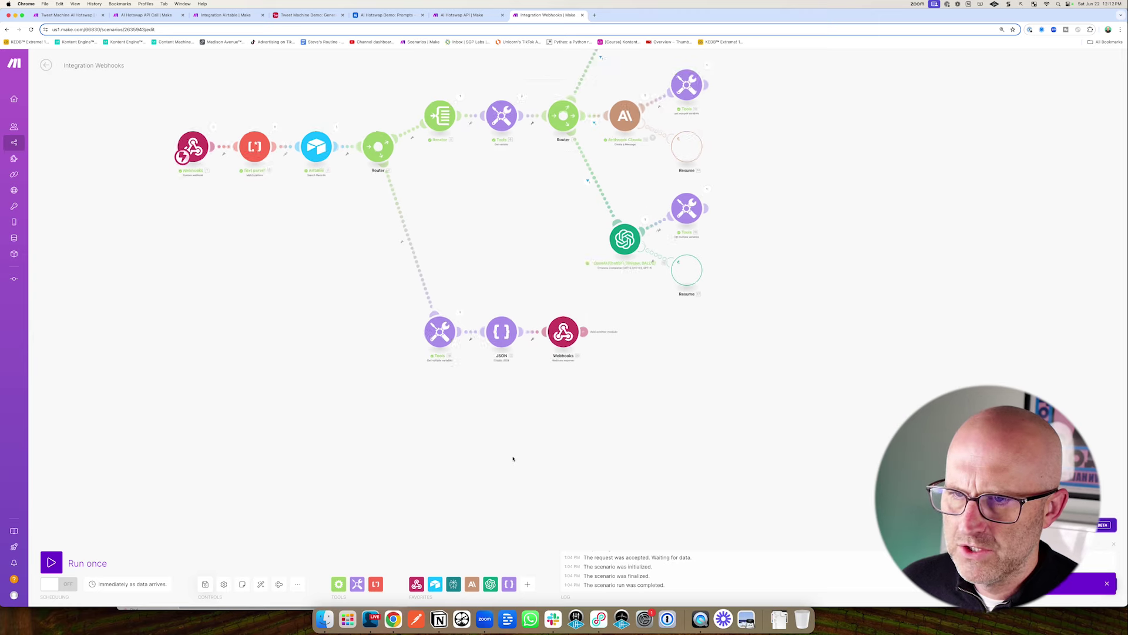
# - Examine the HTTP module's last run output and the Update a Record module's settings in the Integration Airtable scenario
pyautogui.moveTo(756, 379); pyautogui.dragTo(789, 419)
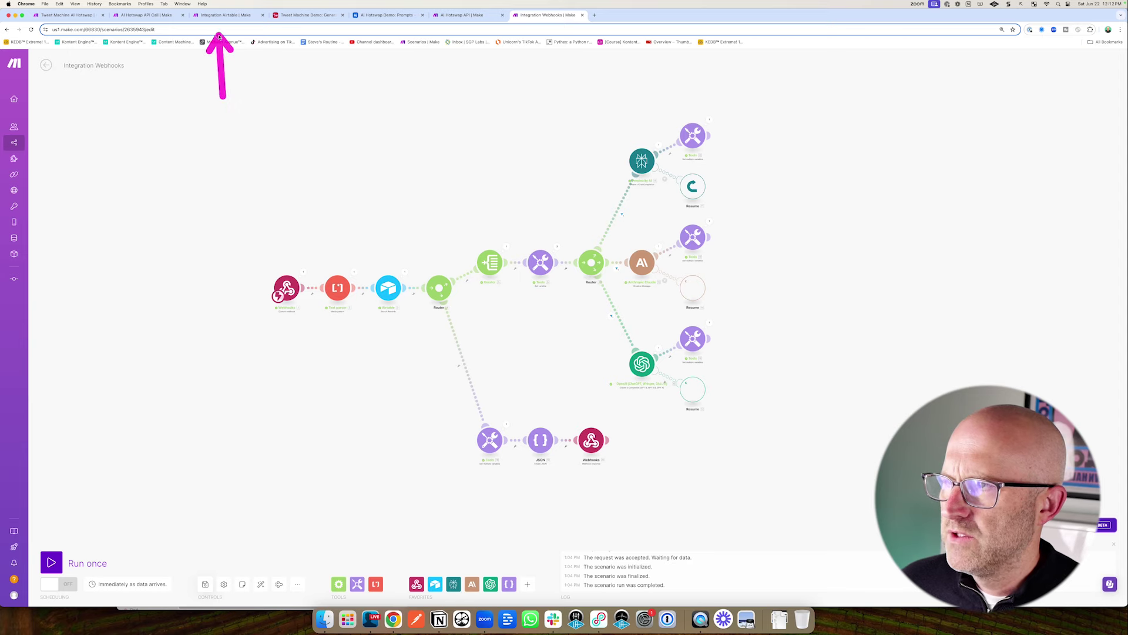
pyautogui.click(222, 15)
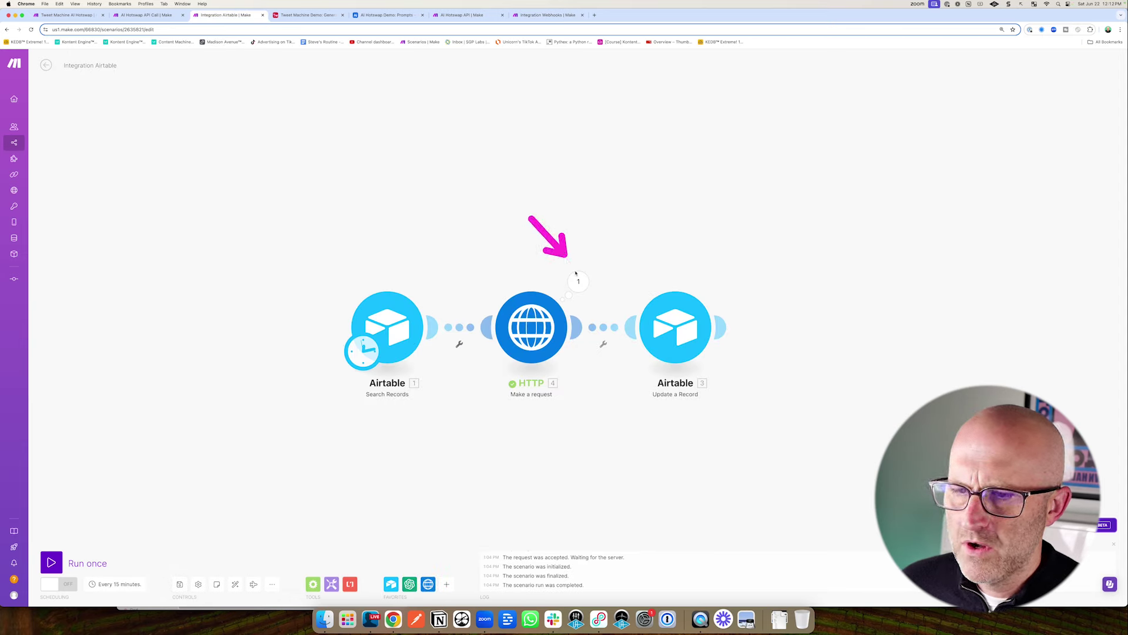
pyautogui.click(580, 284)
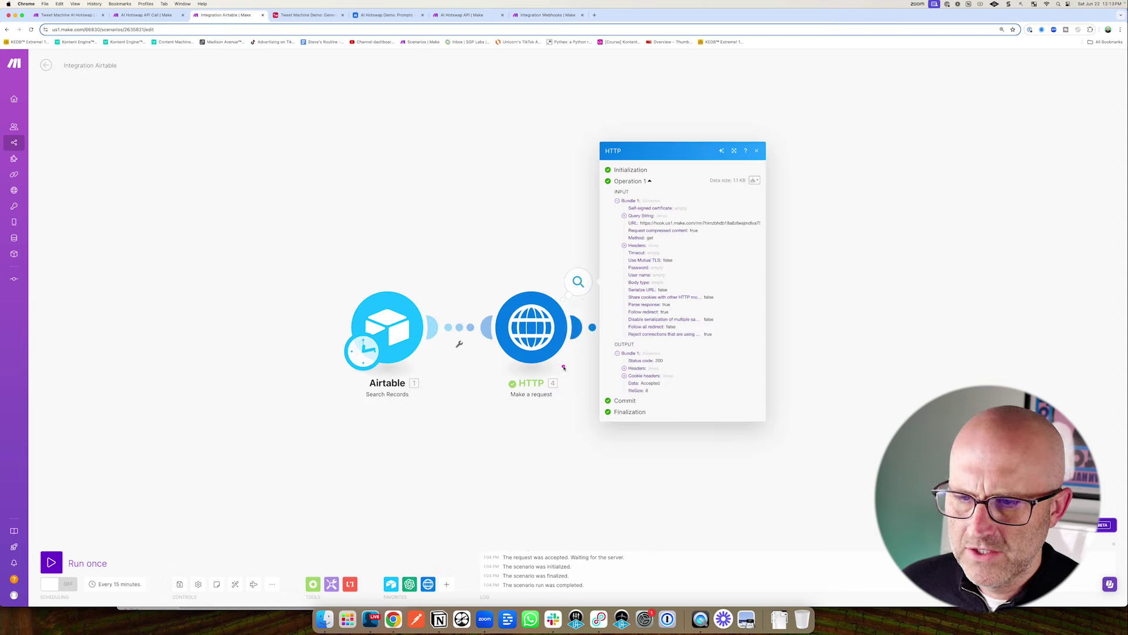
pyautogui.click(624, 369)
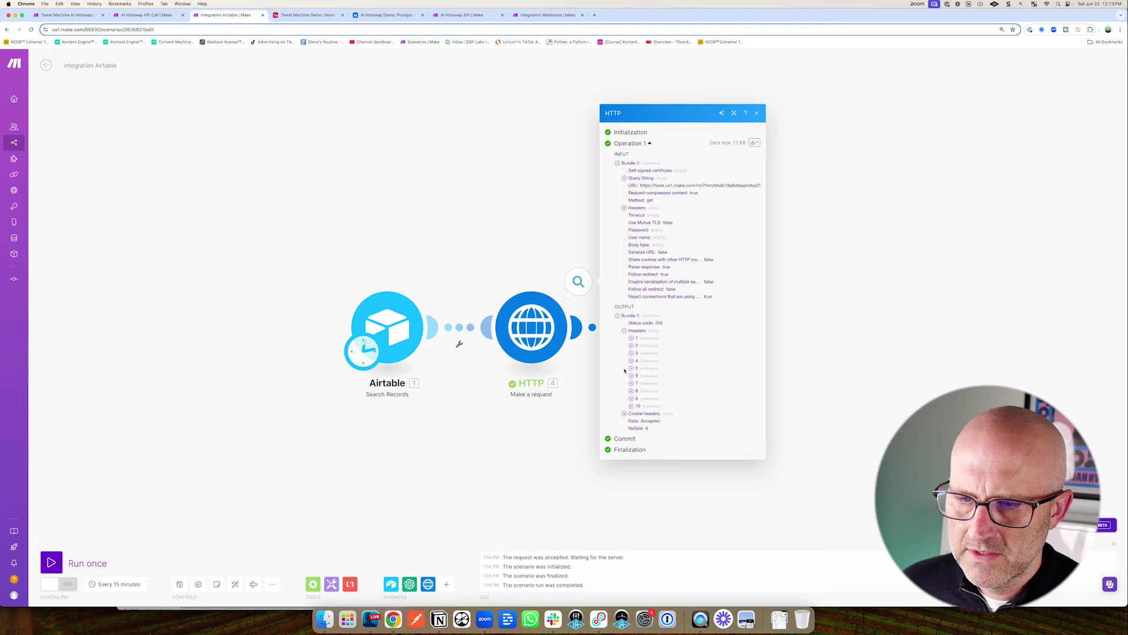
pyautogui.click(624, 331)
pyautogui.click(490, 176)
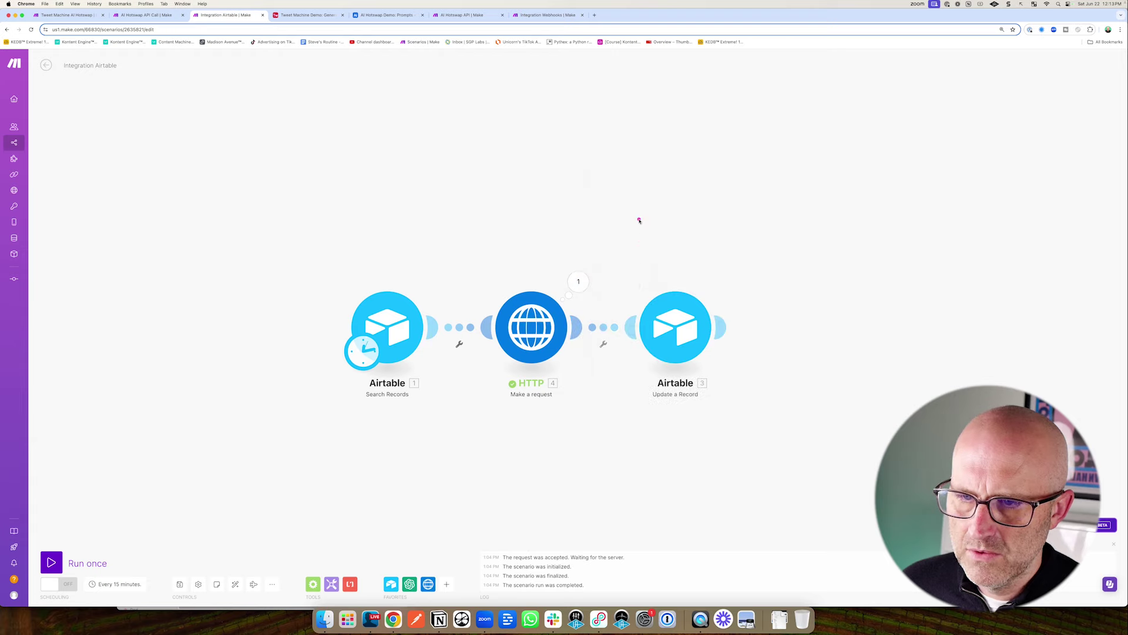
pyautogui.click(682, 340)
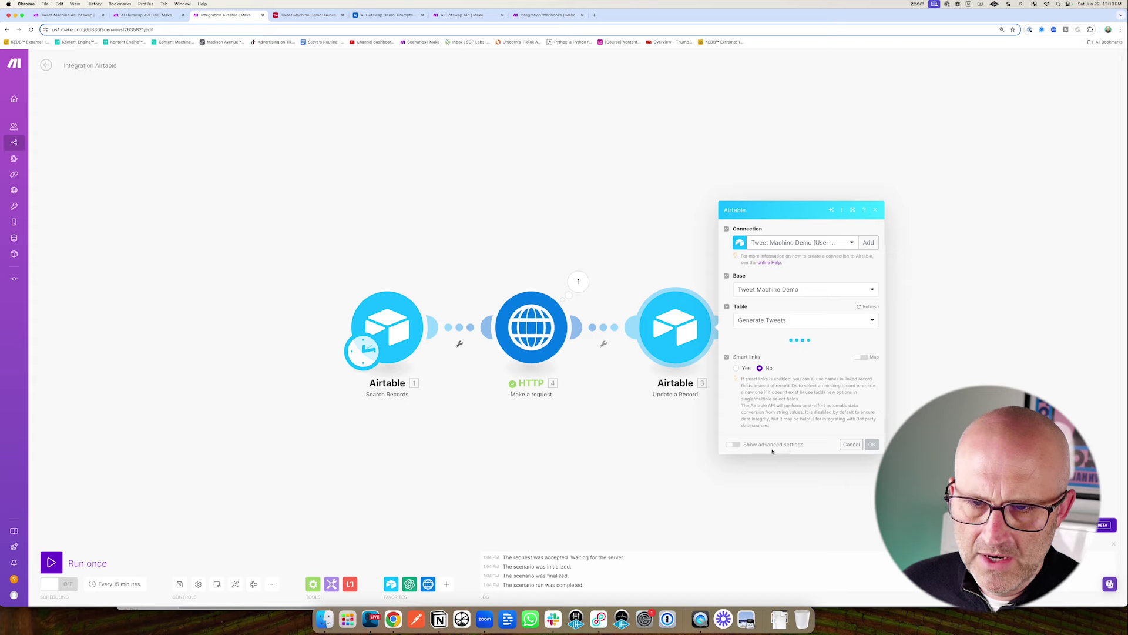
pyautogui.click(851, 485)
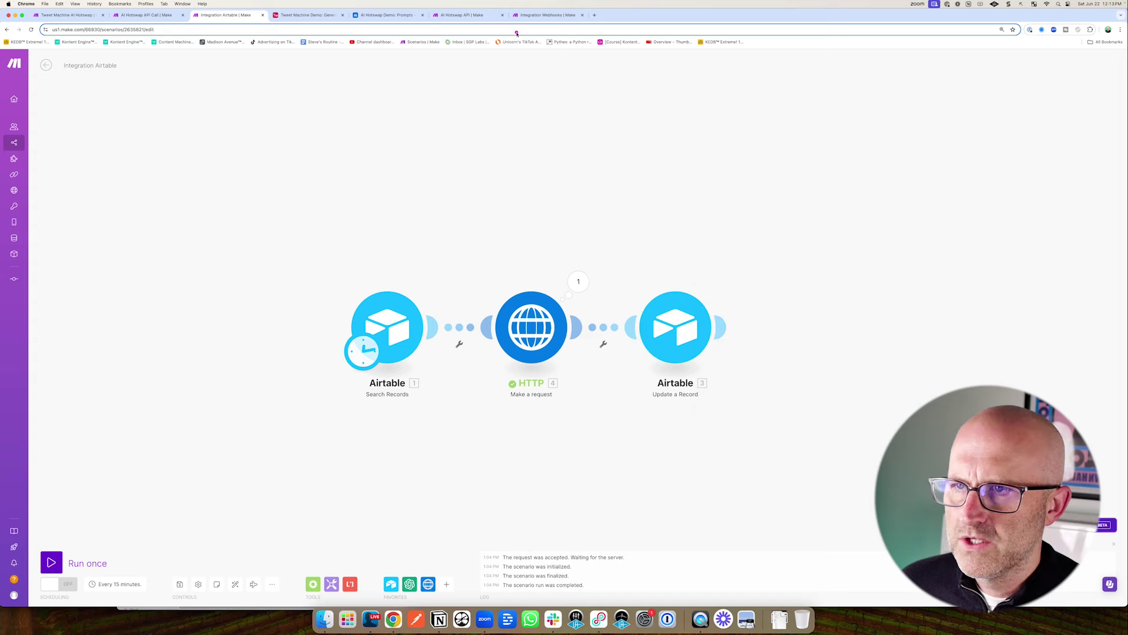
# - Start one run of Integration Webhooks, and run only the HTTP module in Integration Airtable with the tweet topic Zapier Vs. Make.com
pyautogui.click(537, 15)
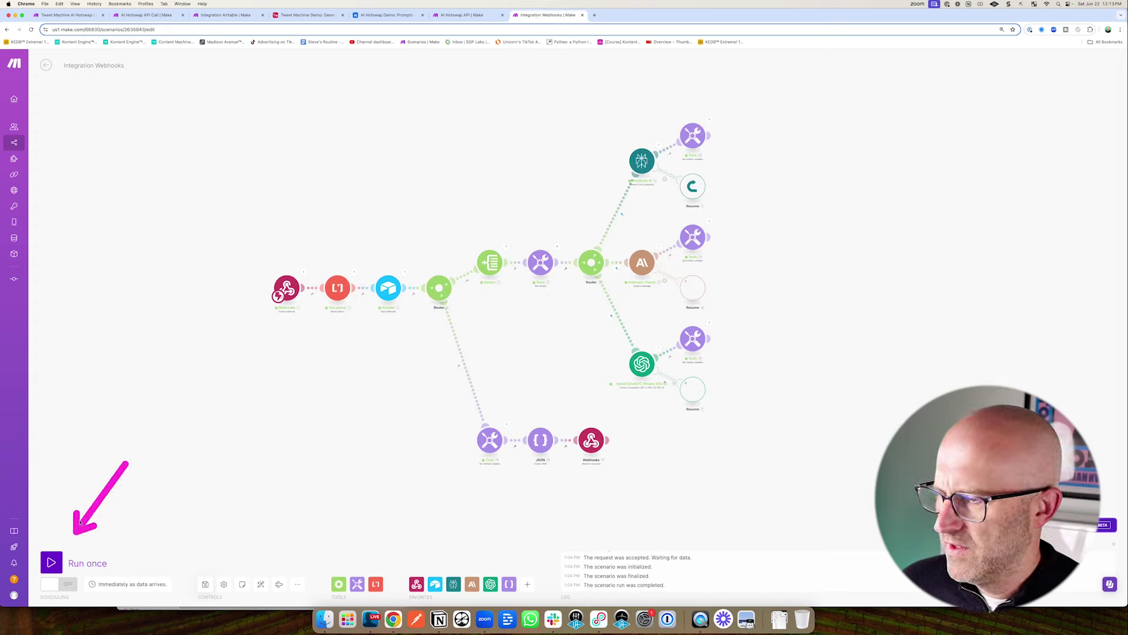
pyautogui.click(226, 15)
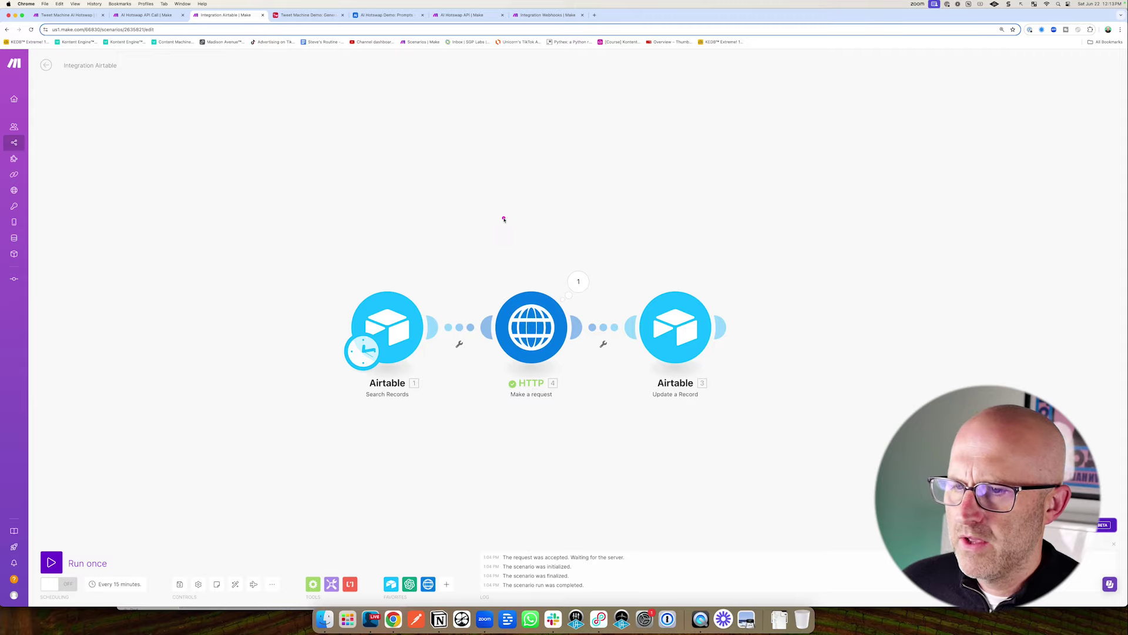
pyautogui.rightClick(535, 327)
pyautogui.click(555, 332)
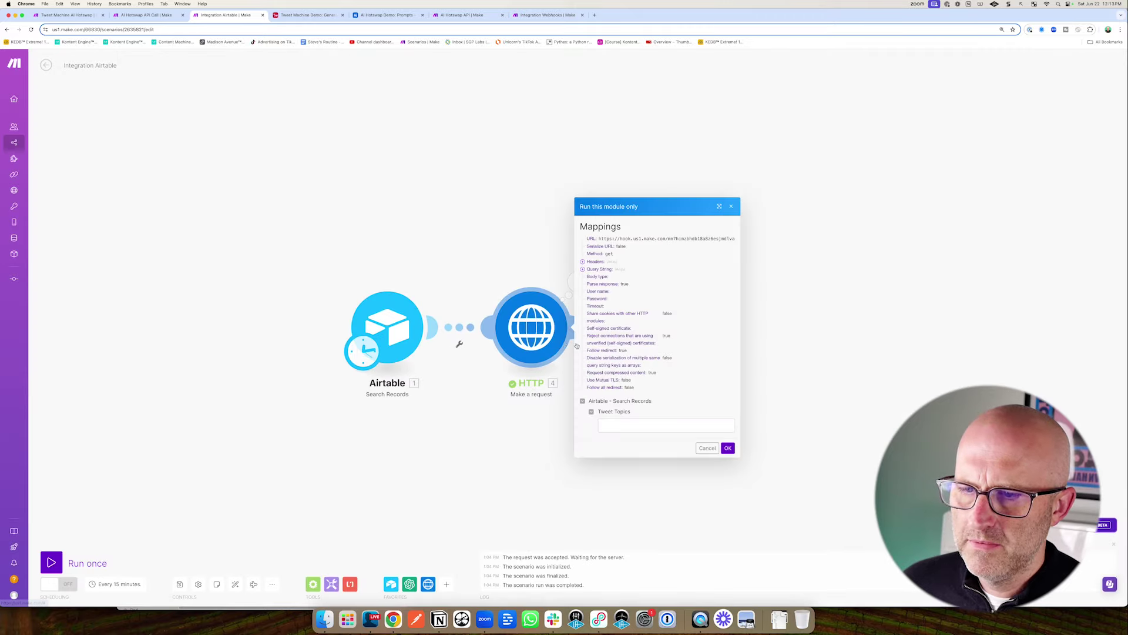
pyautogui.click(632, 424)
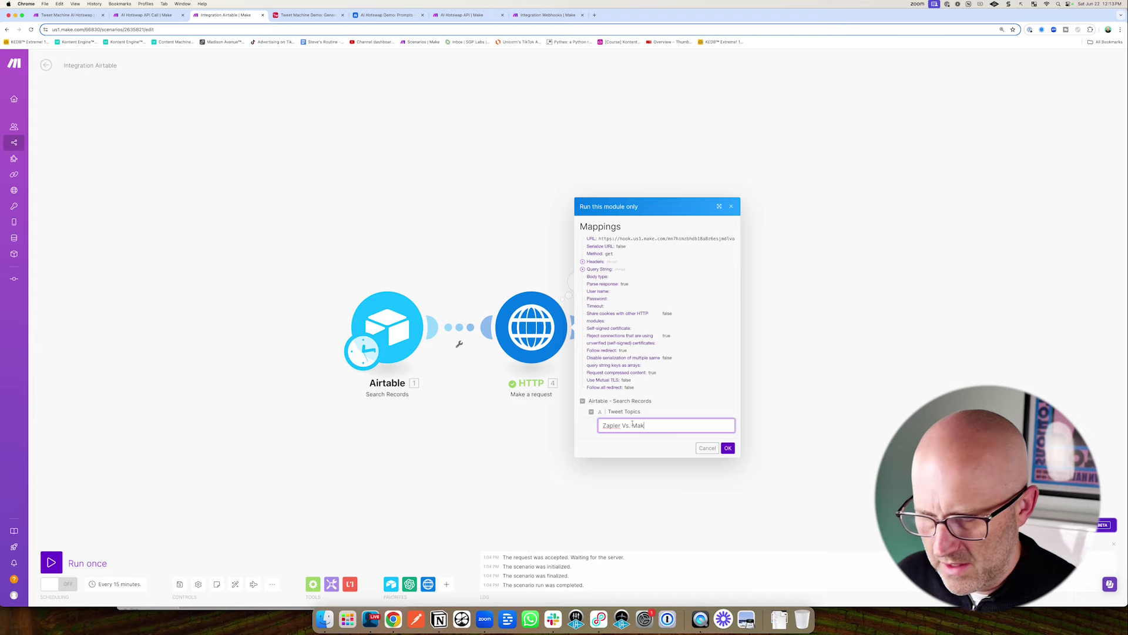
pyautogui.click(727, 448)
# - Follow the run in Integration Webhooks and check prompt P1's models and model strategy in the AI Hotswap Demo base
pyautogui.click(530, 17)
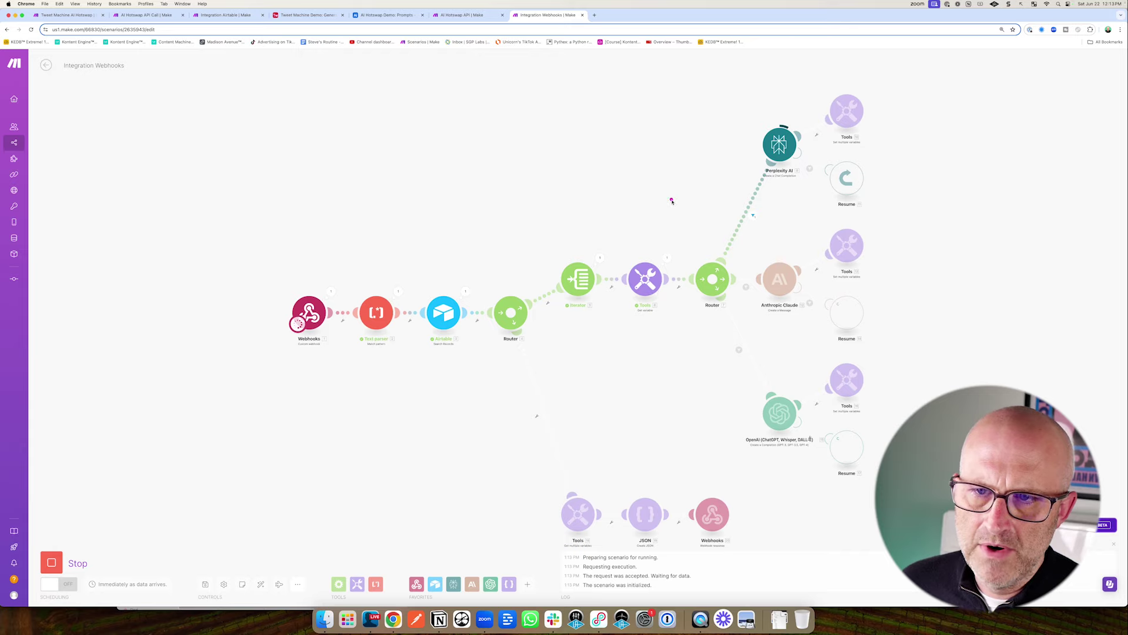
pyautogui.click(385, 14)
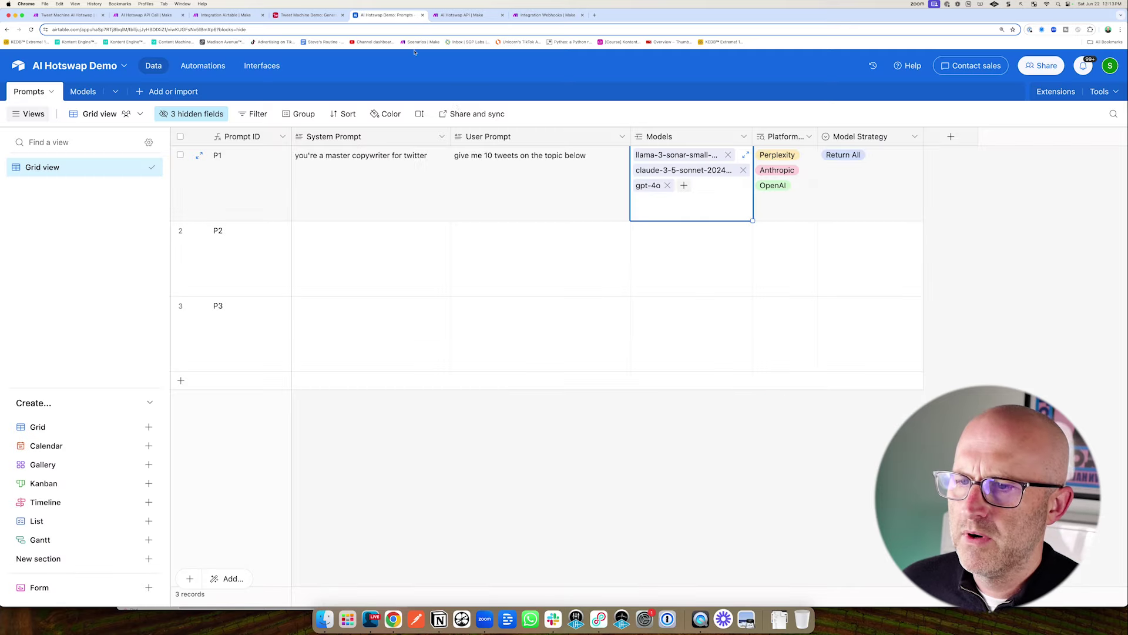
pyautogui.click(539, 16)
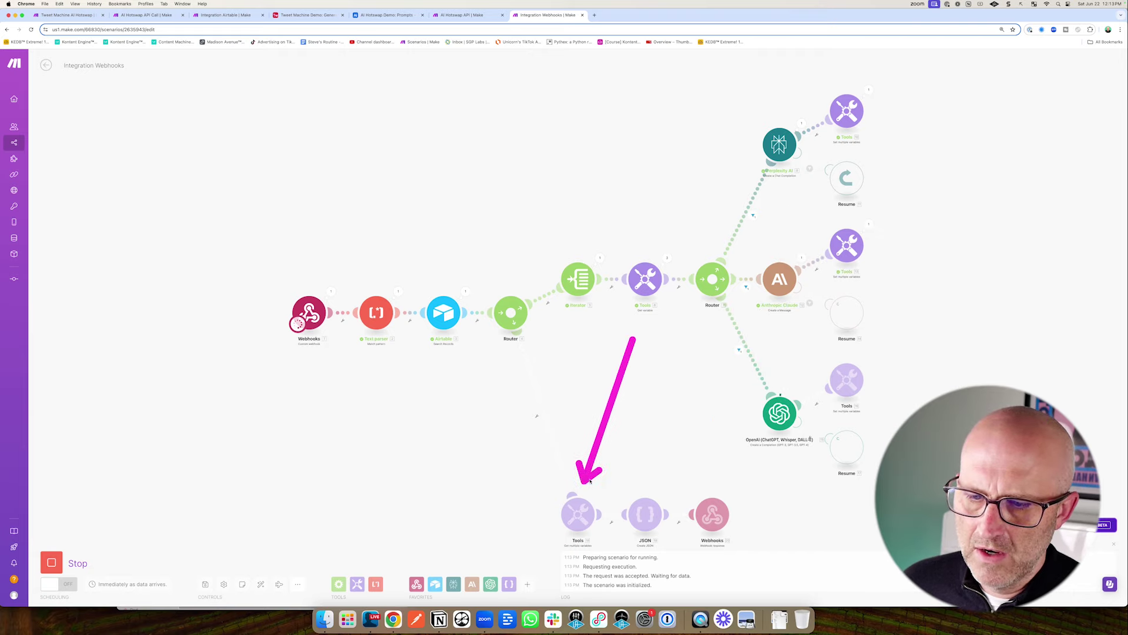
# - Inspect the body sent by the Webhook response module in the completed Integration Webhooks run
pyautogui.moveTo(624, 423); pyautogui.dragTo(544, 383)
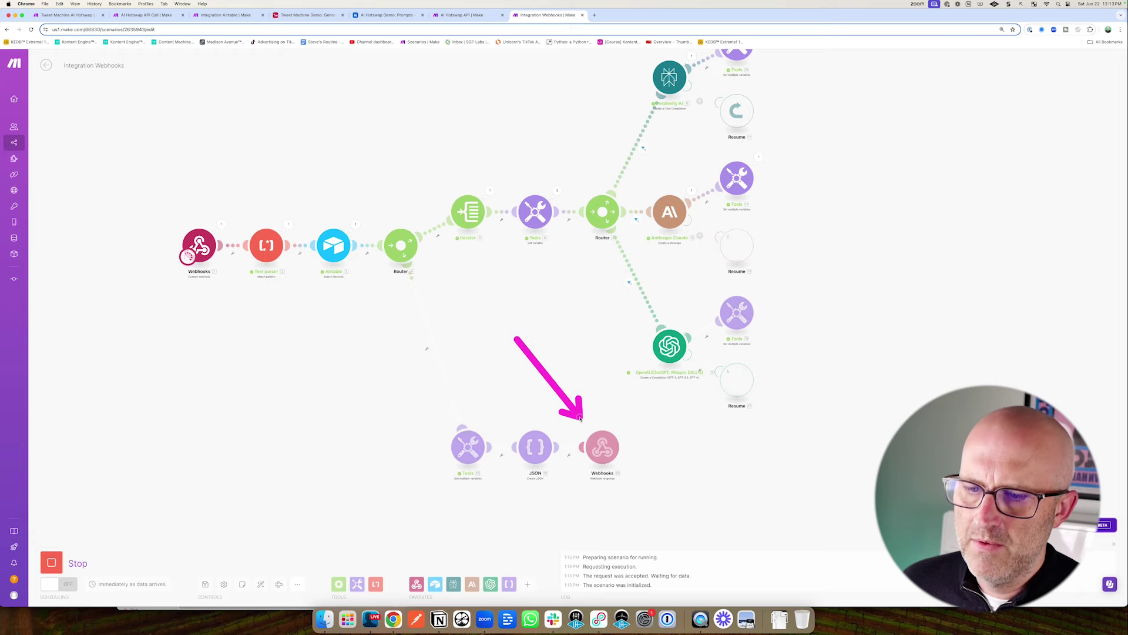
pyautogui.click(625, 426)
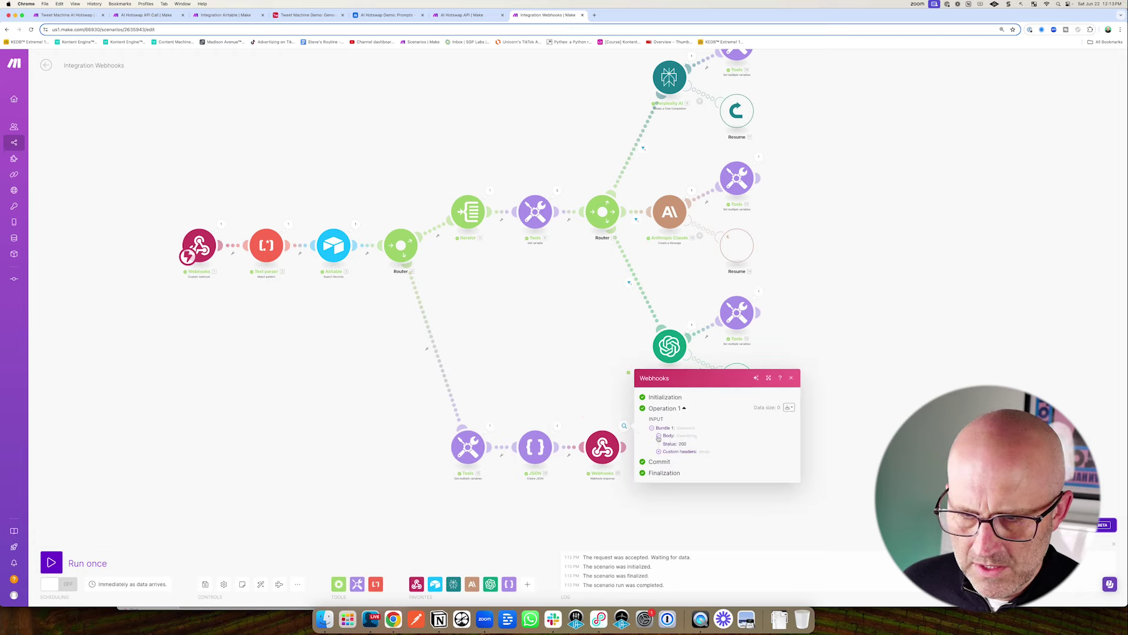
pyautogui.click(659, 436)
pyautogui.scroll(-10, 732, 420)
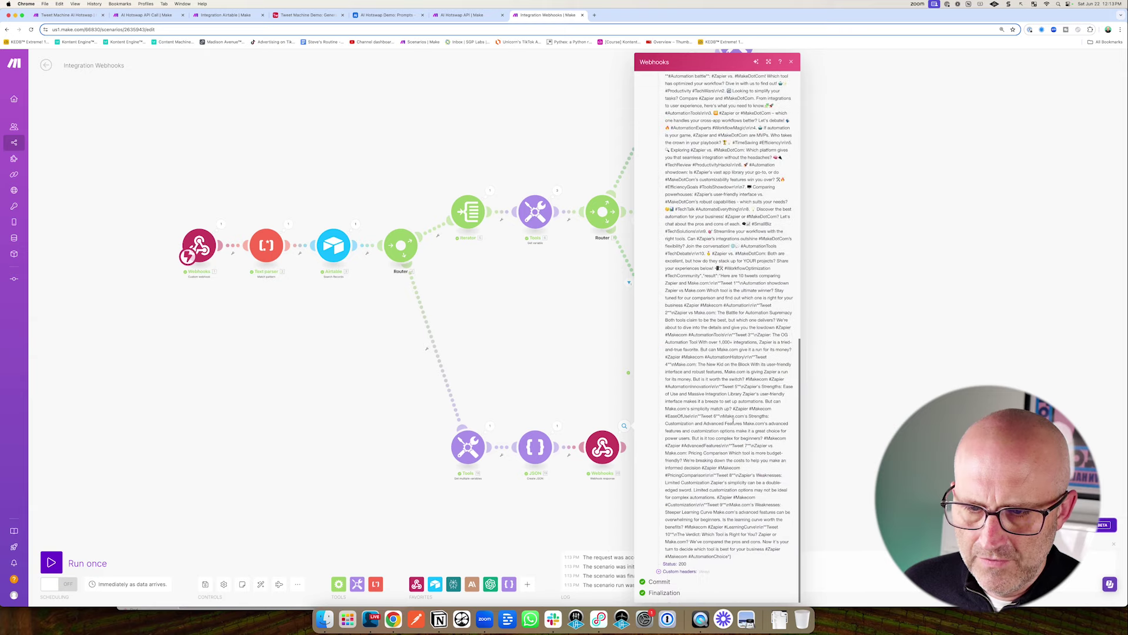
# - Examine values 1, 2, 3 and result in the Data output of the HTTP module in Integration Airtable
pyautogui.click(409, 104)
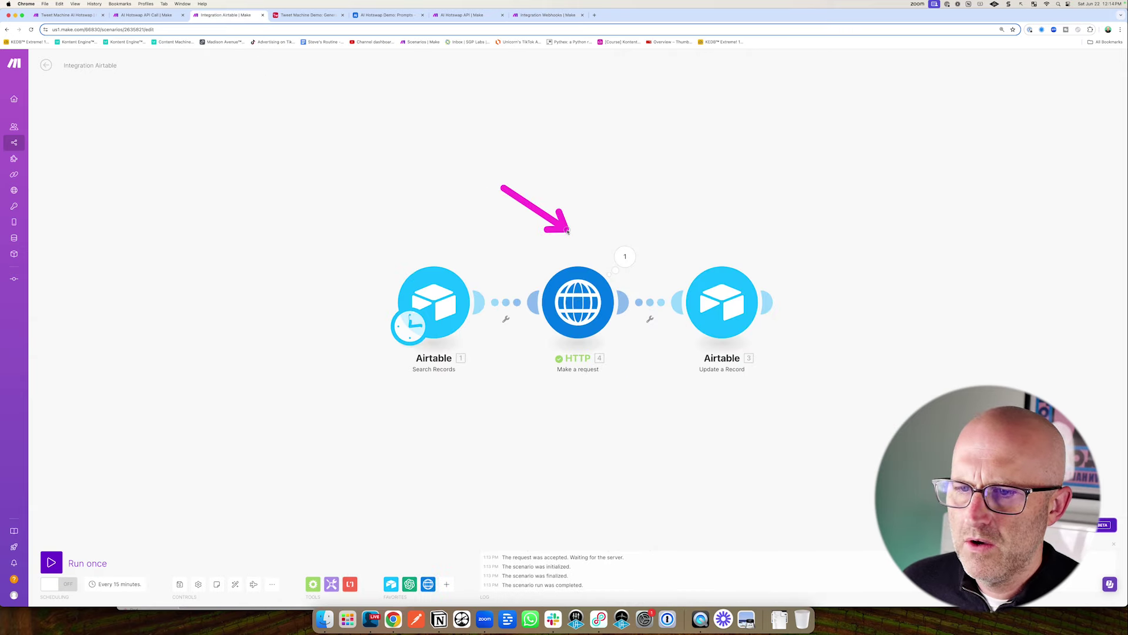
pyautogui.click(627, 255)
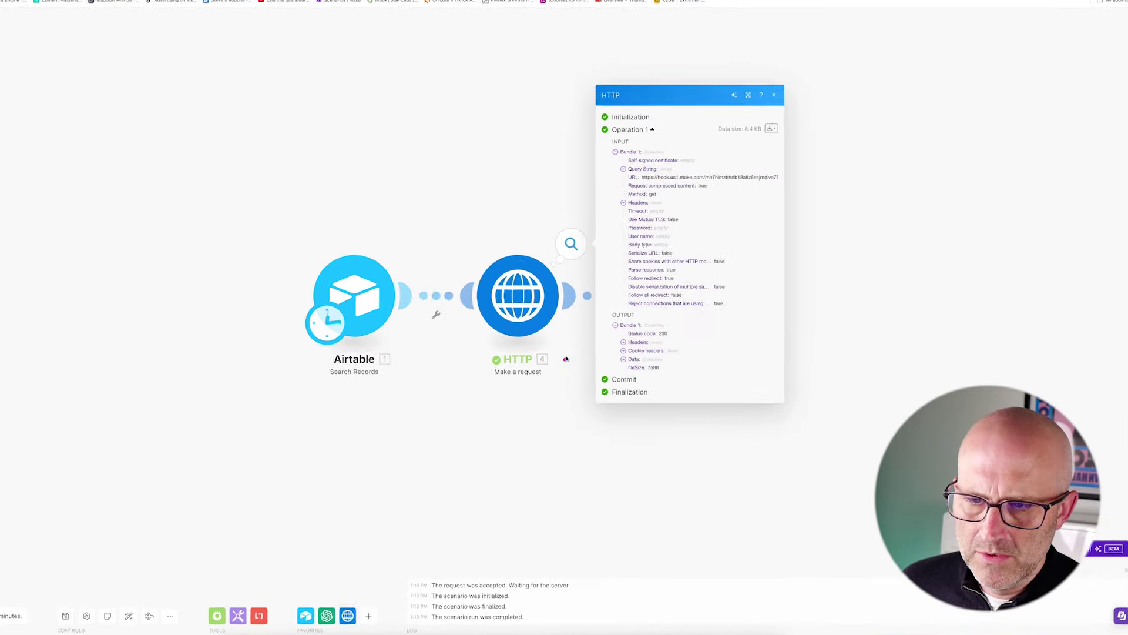
pyautogui.click(623, 359)
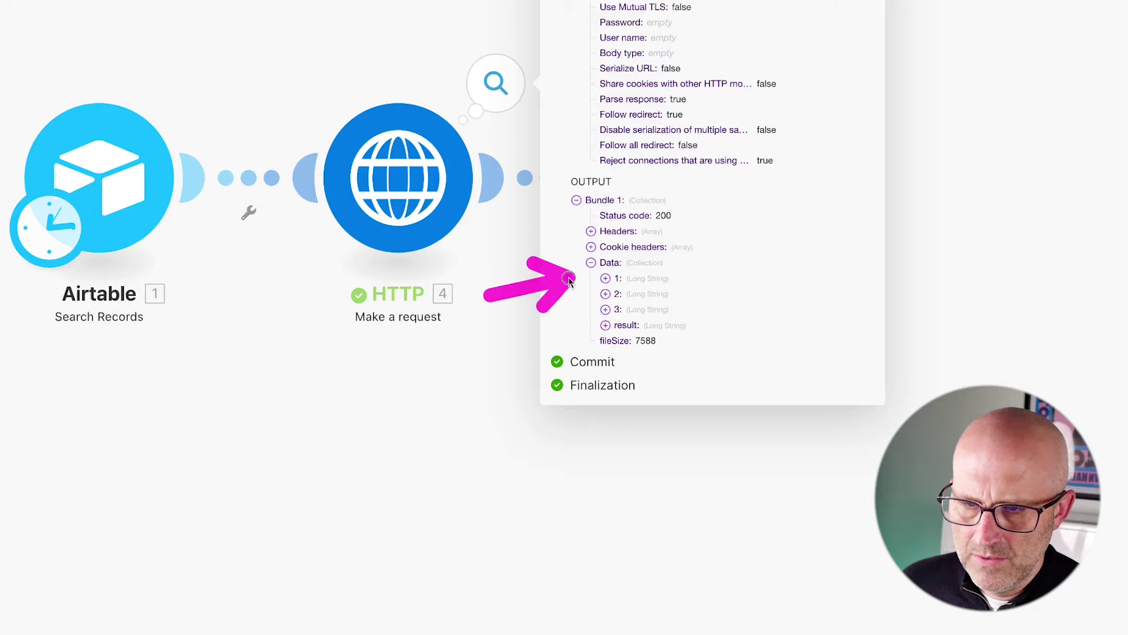
pyautogui.click(606, 281)
pyautogui.click(606, 178)
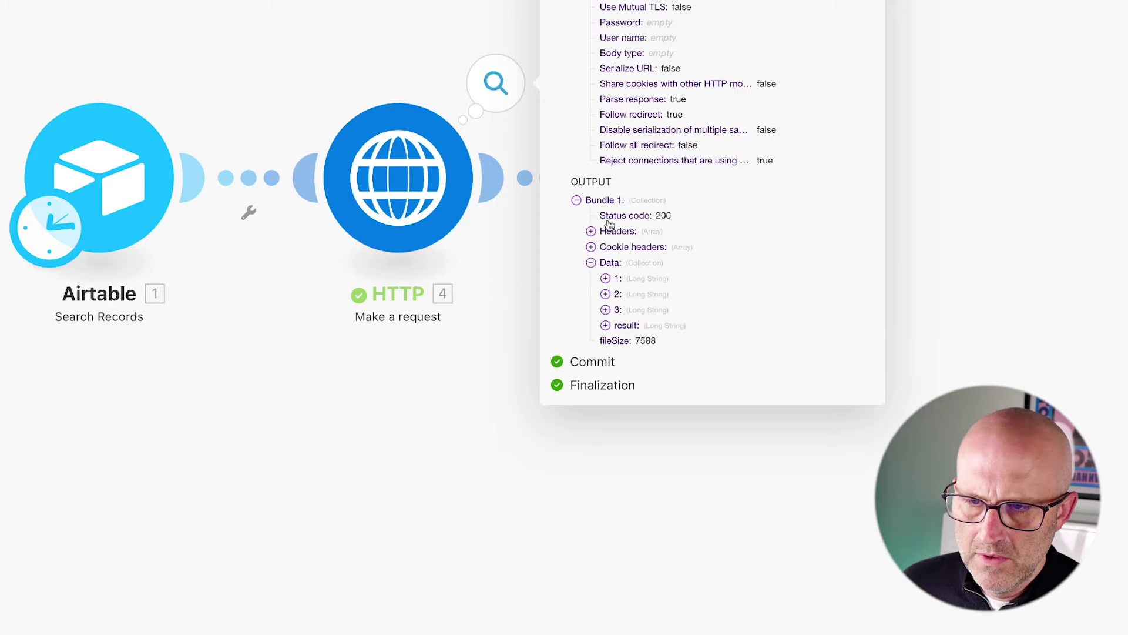
pyautogui.click(606, 294)
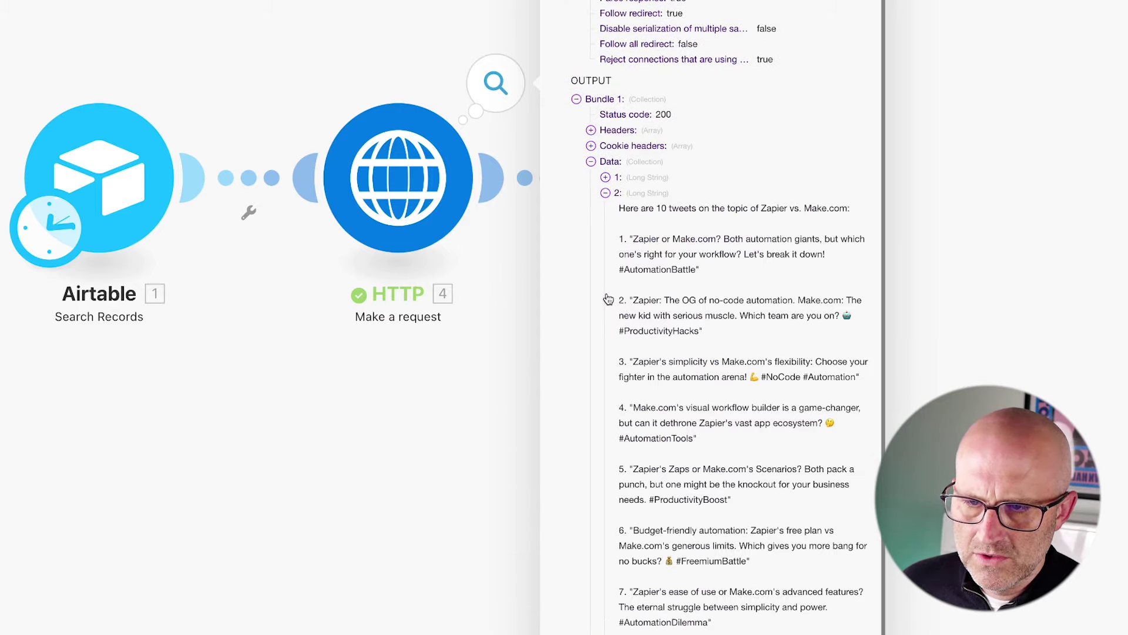
pyautogui.click(605, 194)
pyautogui.click(606, 308)
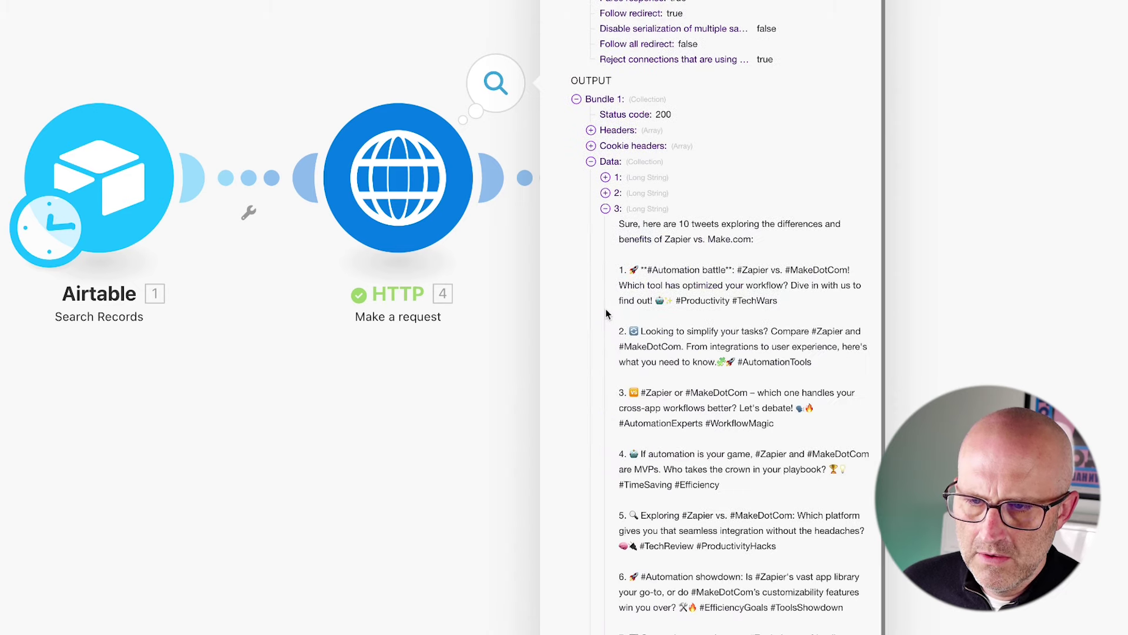
pyautogui.click(605, 209)
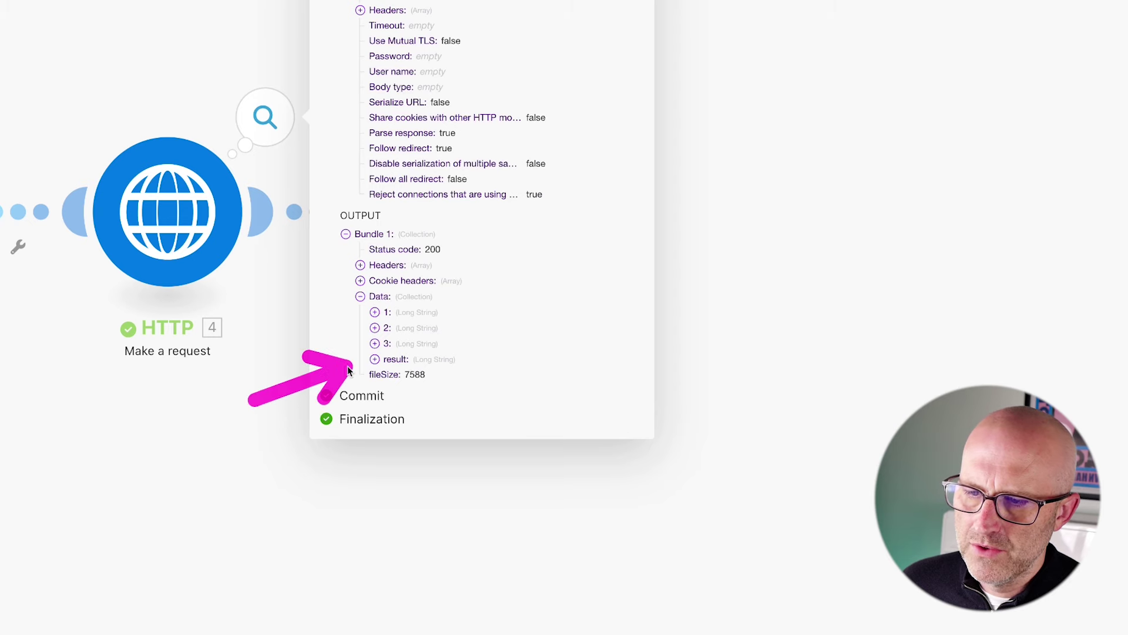
pyautogui.click(374, 359)
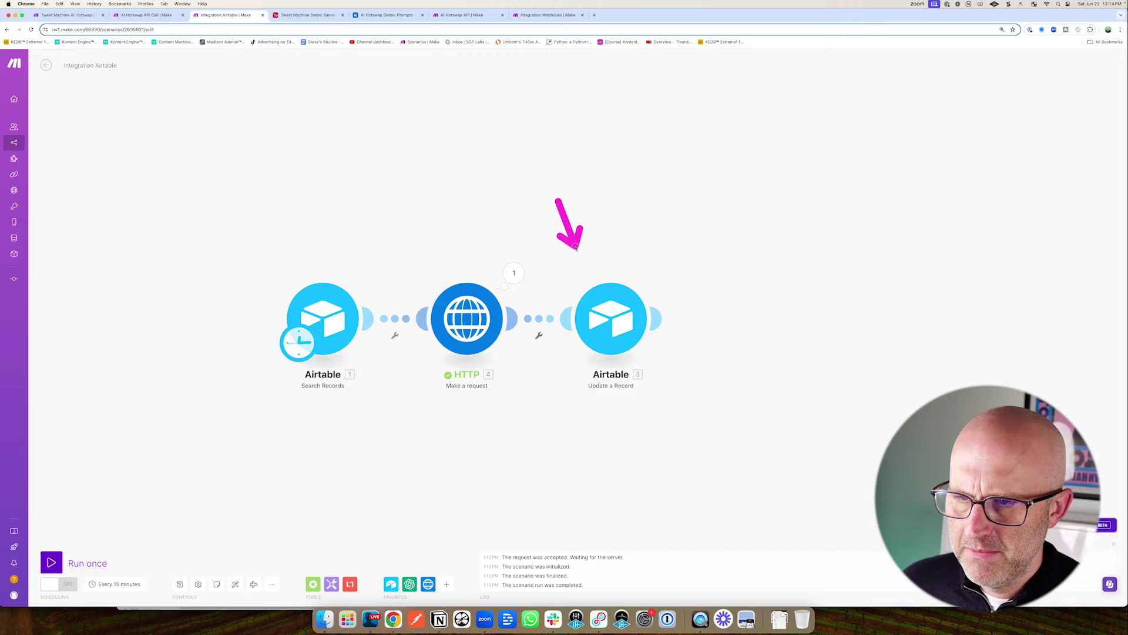
# - Replace temp in the Tweets field of the Update a Record module with the HTTP module's data: result value
pyautogui.click(605, 311)
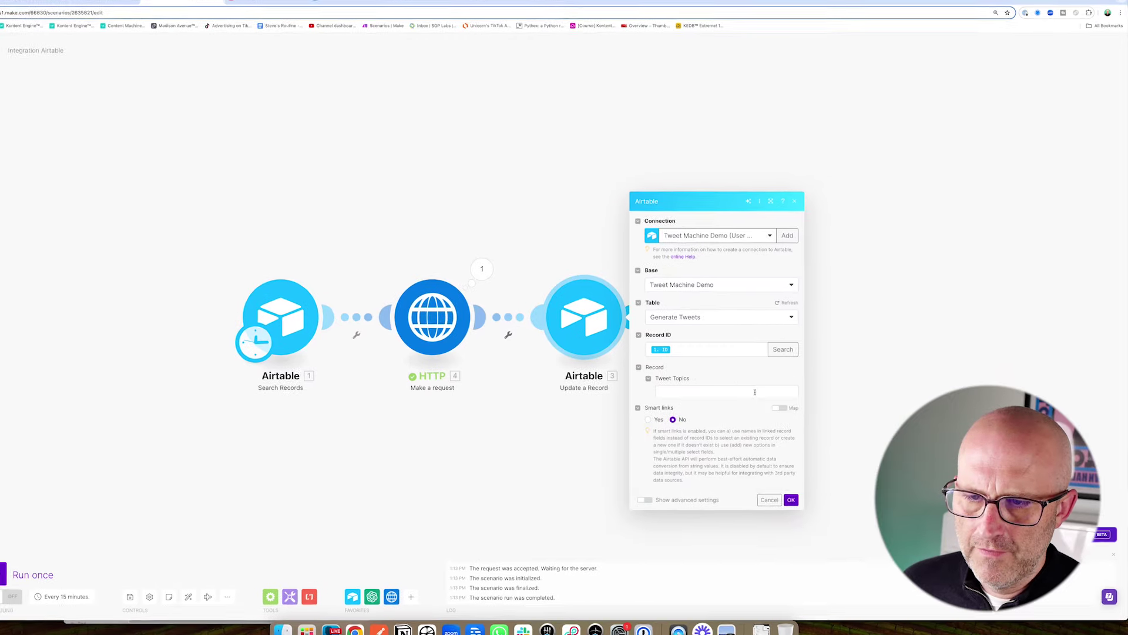
pyautogui.click(714, 395)
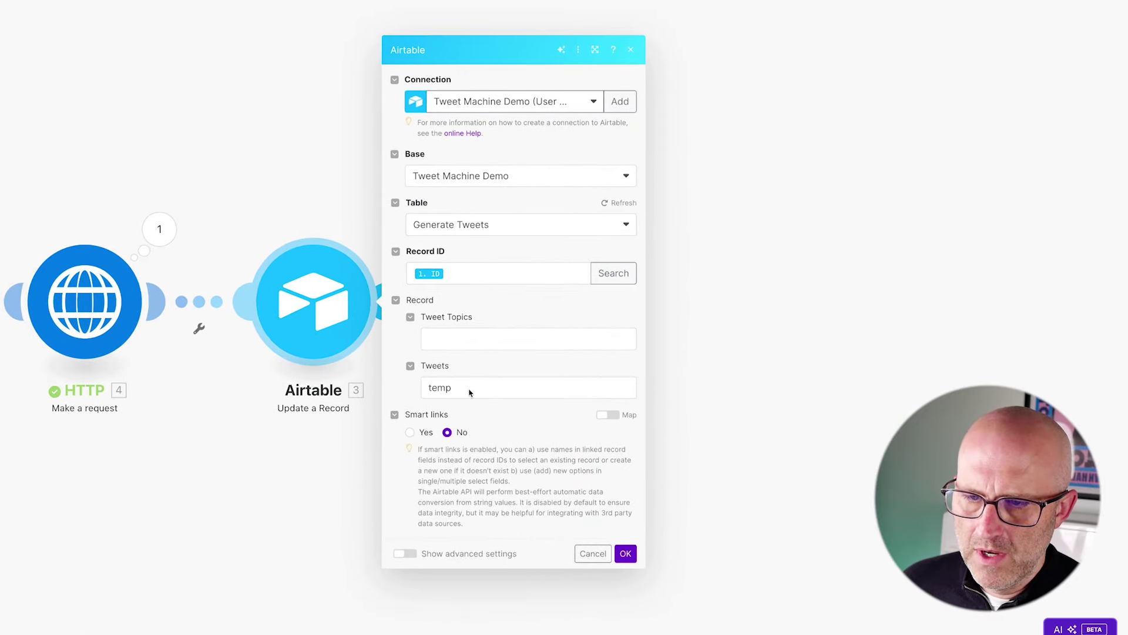
pyautogui.moveTo(470, 392); pyautogui.dragTo(409, 390)
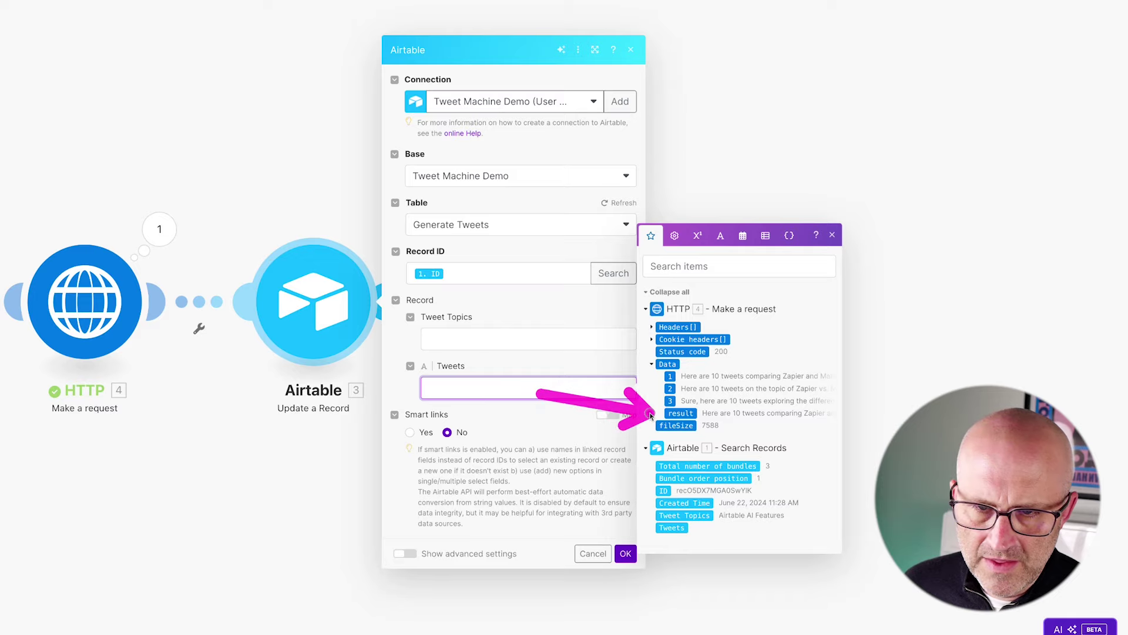
pyautogui.click(682, 414)
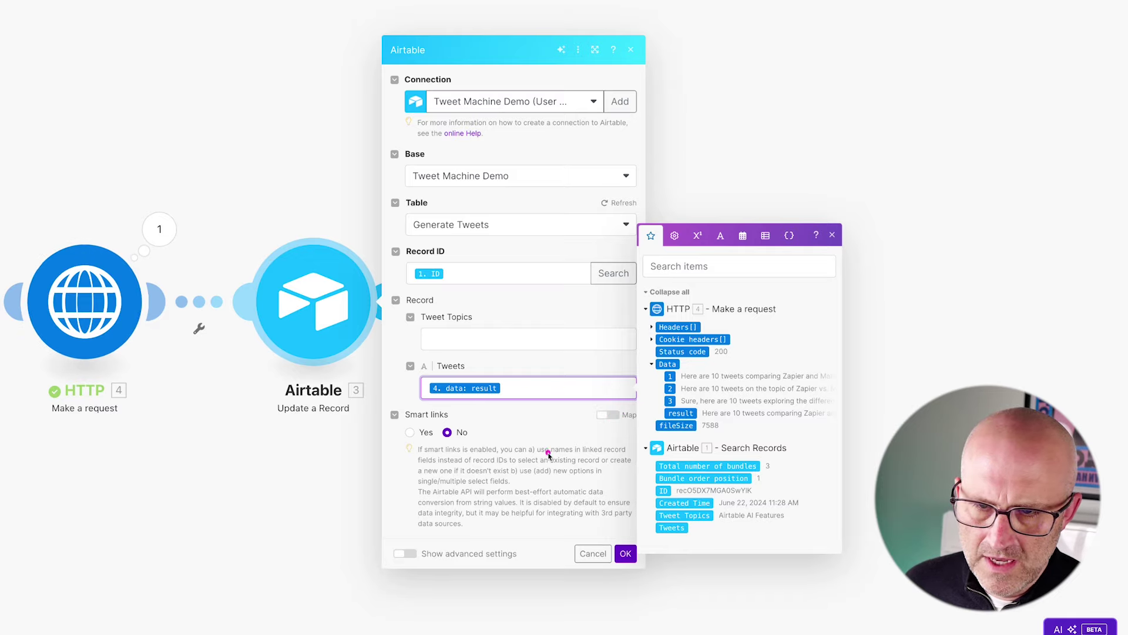
pyautogui.click(634, 561)
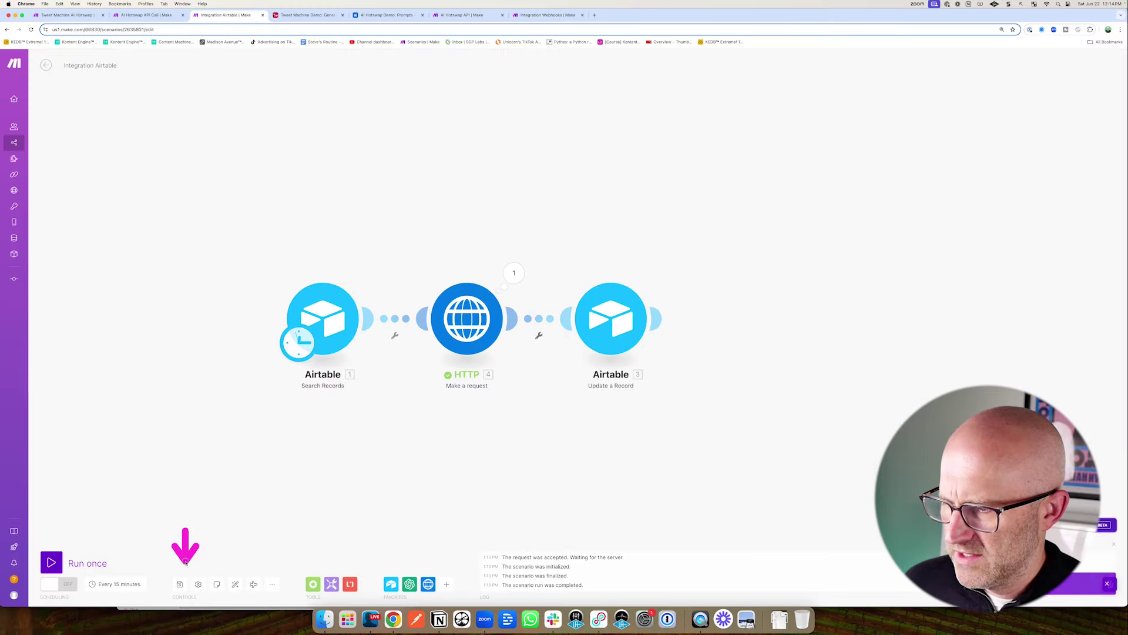
# - Clear the Tweets cells of all three records in the Tweet Machine Demo base and run the Integration Airtable scenario once
pyautogui.click(301, 16)
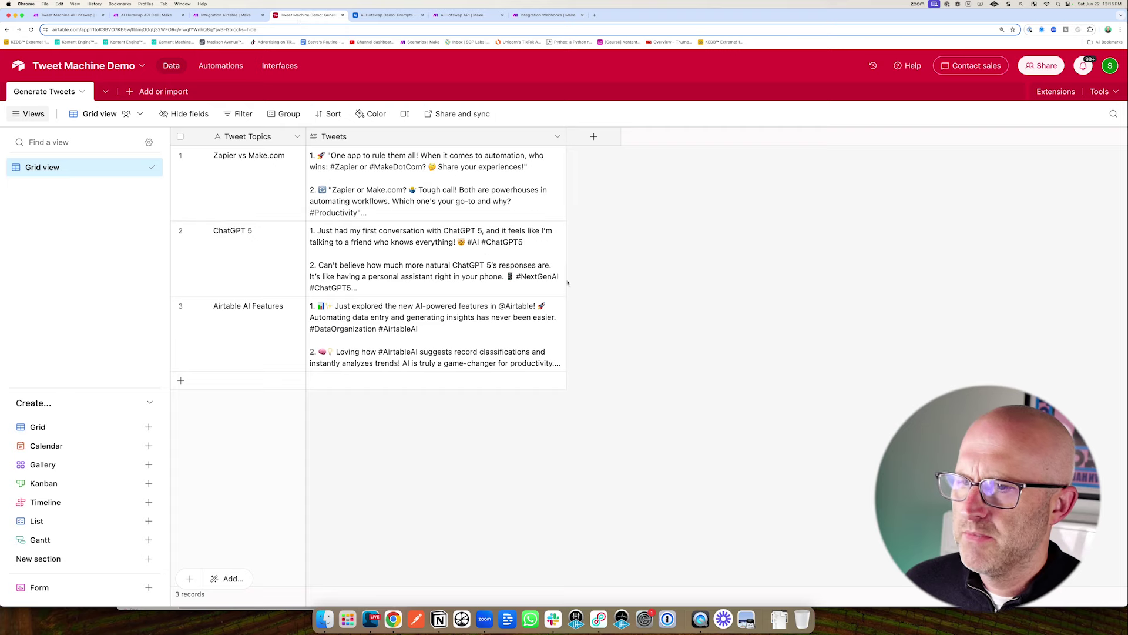
pyautogui.moveTo(423, 177); pyautogui.dragTo(420, 344)
pyautogui.press('Delete')
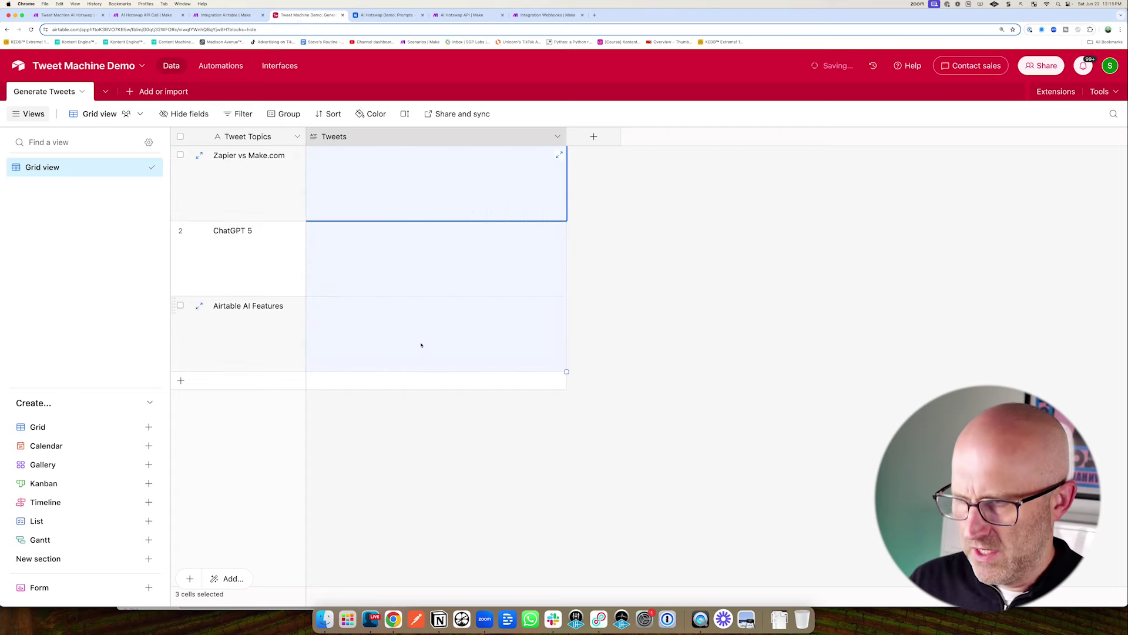
pyautogui.hotkey('ctrl', 'shift', 'Tab')
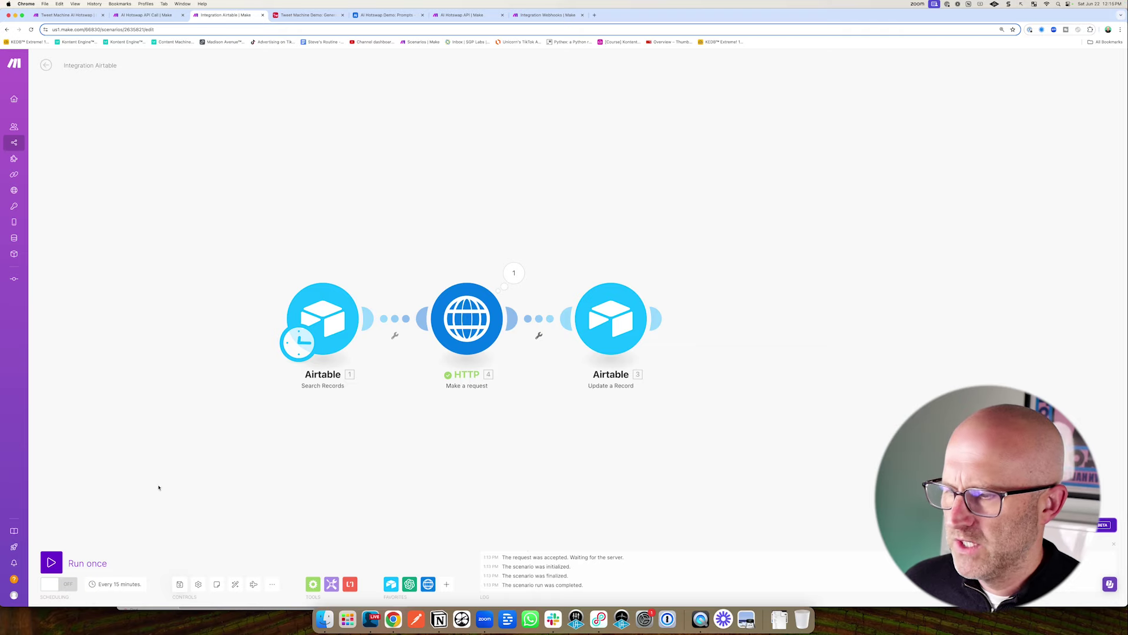
pyautogui.click(51, 562)
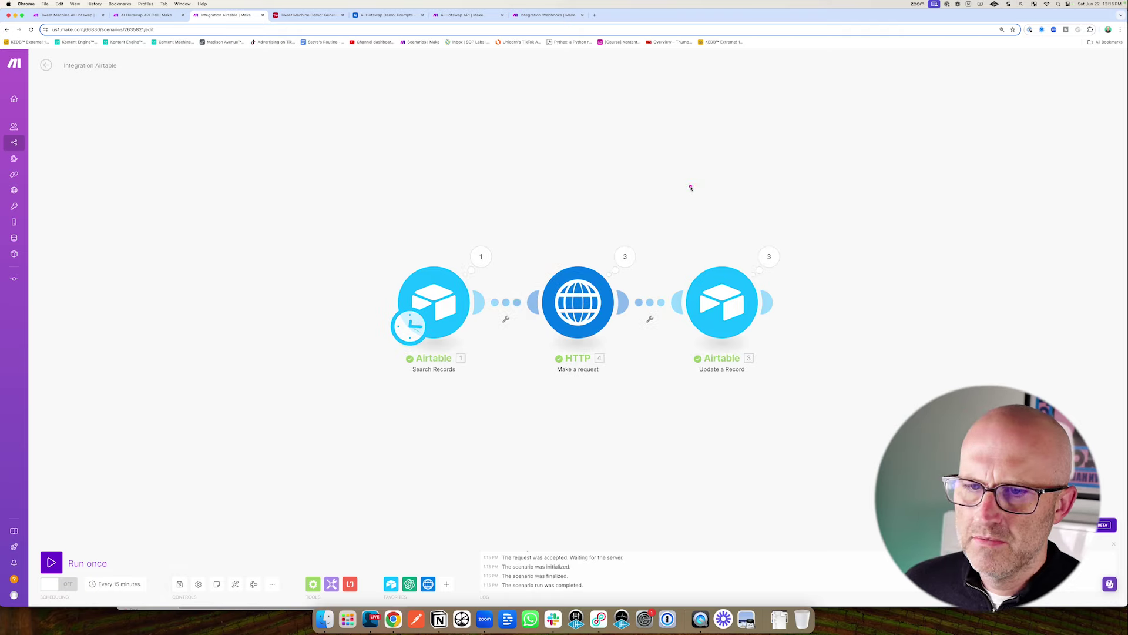
# - Activate the Integration Webhooks scenario, delete the old data in its webhook queue and return to the scenario's overview
pyautogui.click(532, 19)
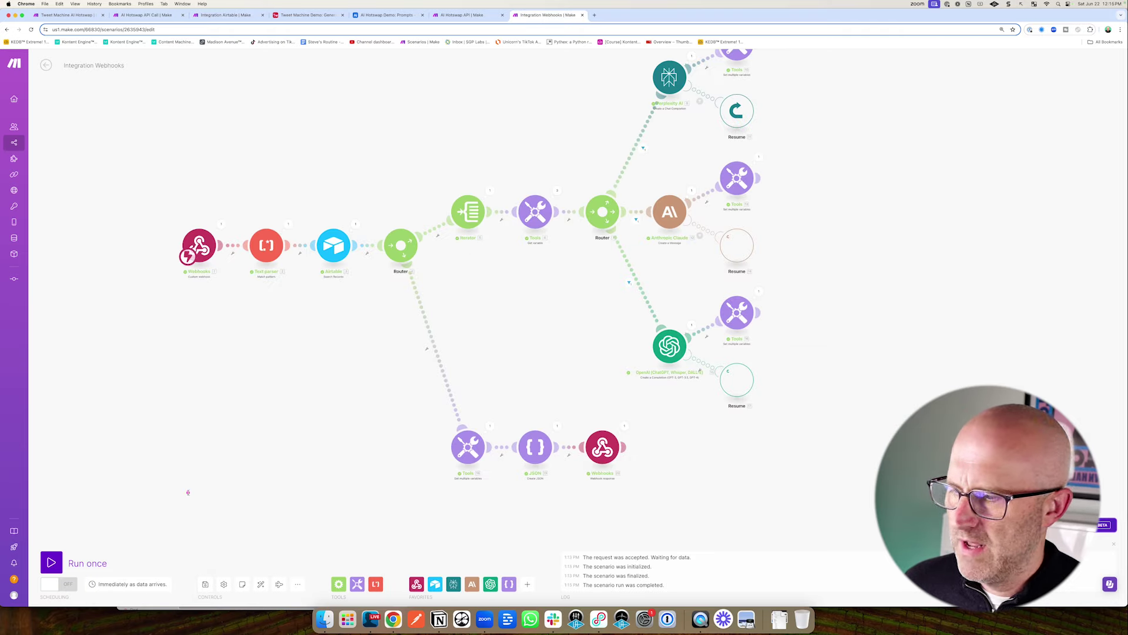
pyautogui.click(69, 585)
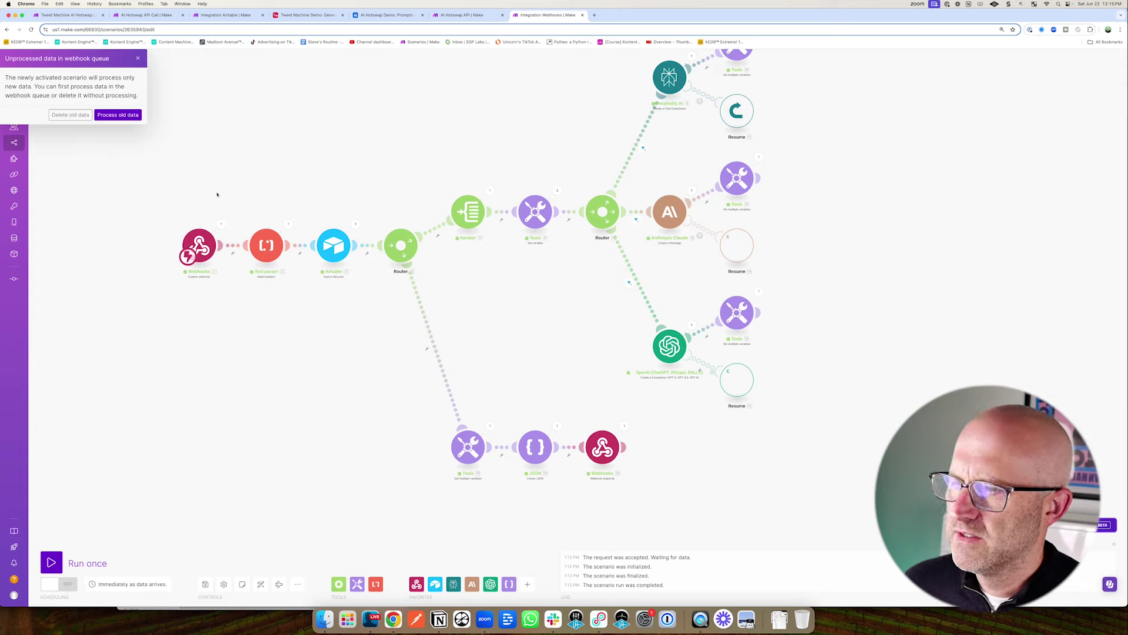
pyautogui.click(70, 115)
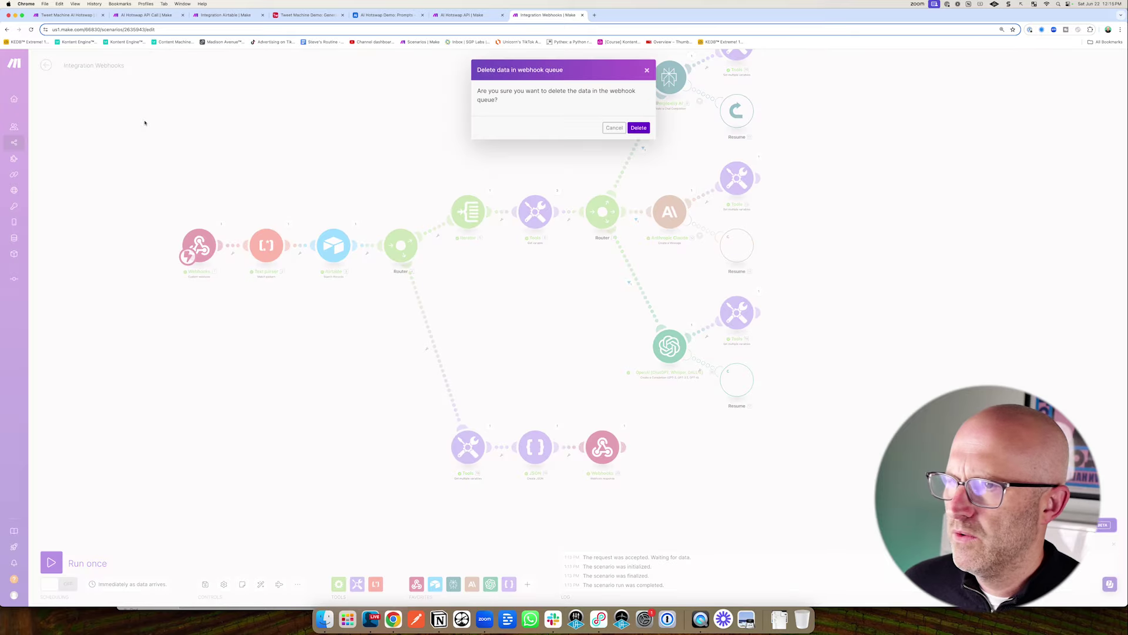
pyautogui.click(639, 129)
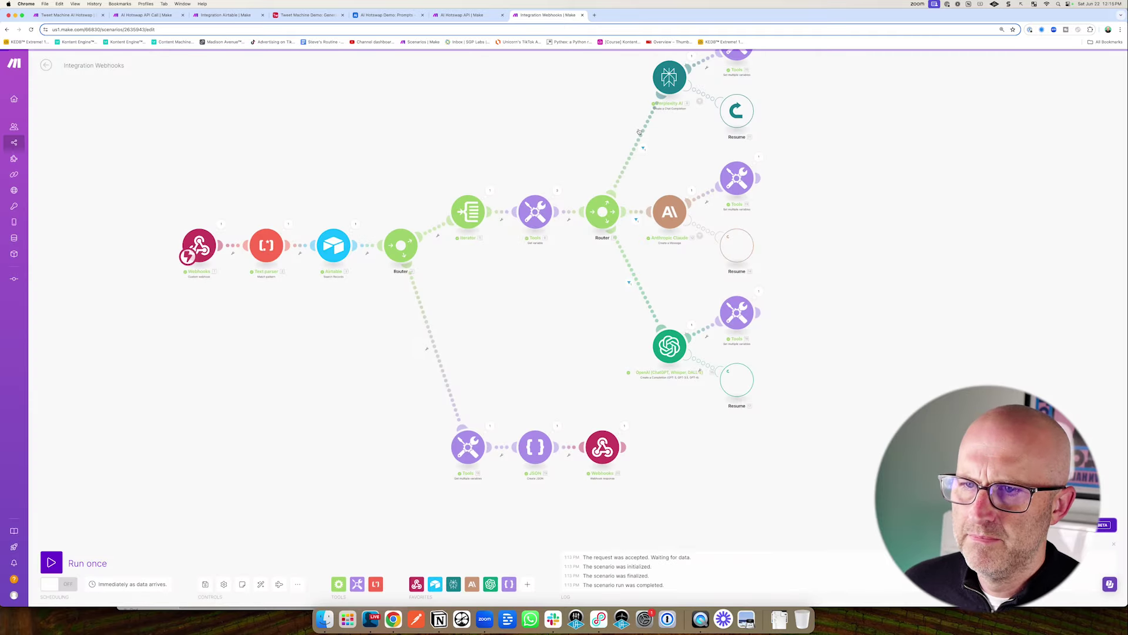
pyautogui.click(46, 65)
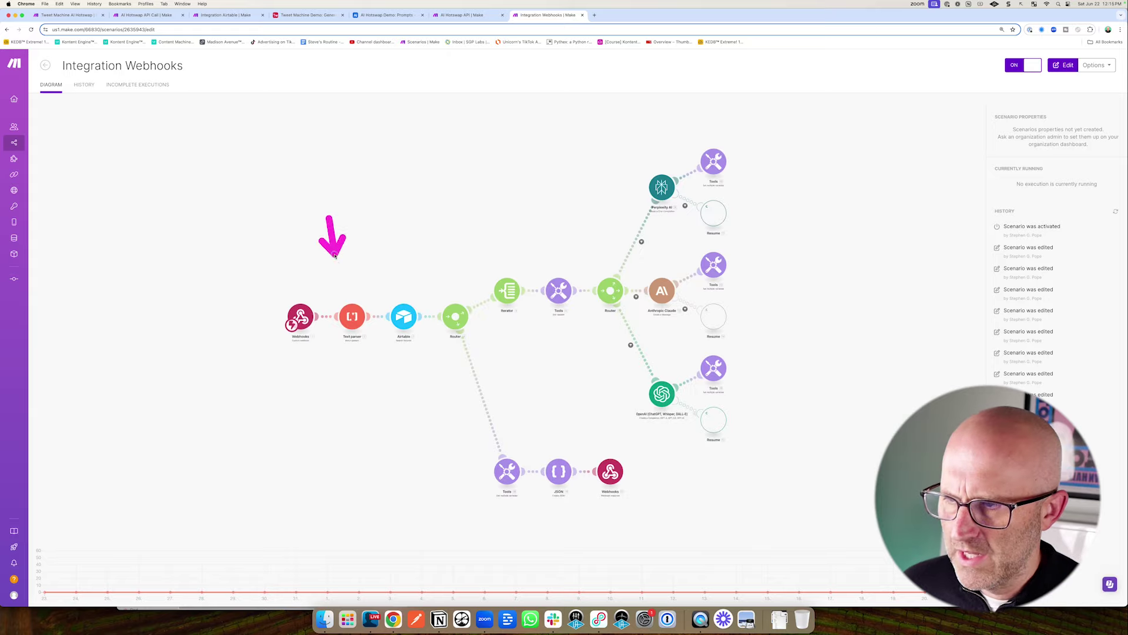
# - Run the Integration Airtable scenario once and follow the triggered execution in the Integration Webhooks diagram
pyautogui.click(229, 15)
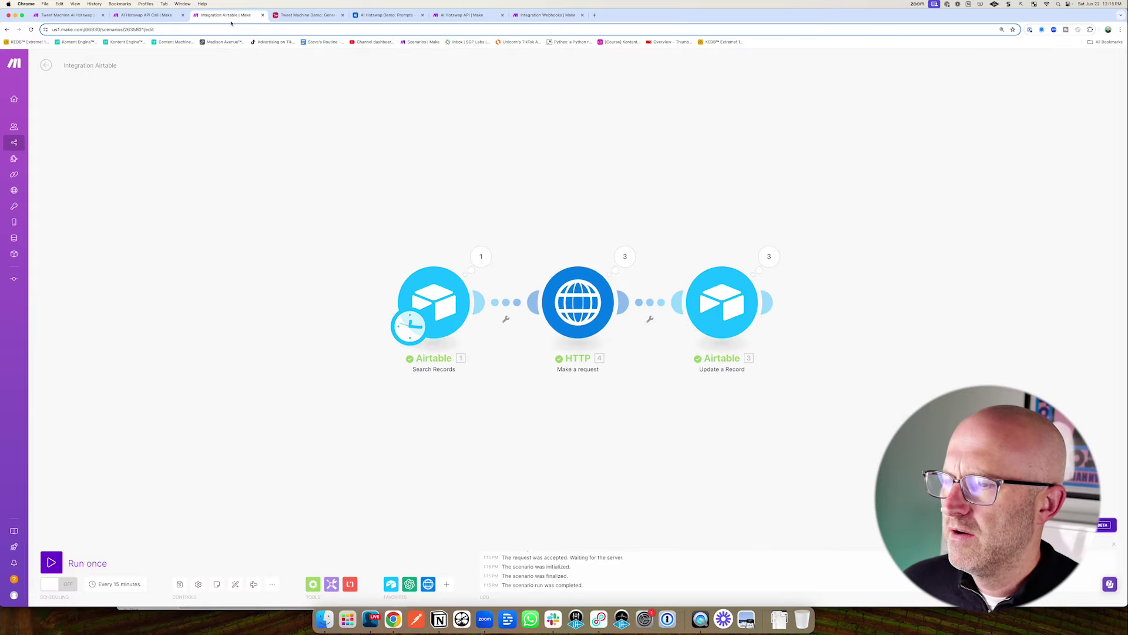
pyautogui.click(51, 562)
pyautogui.click(547, 16)
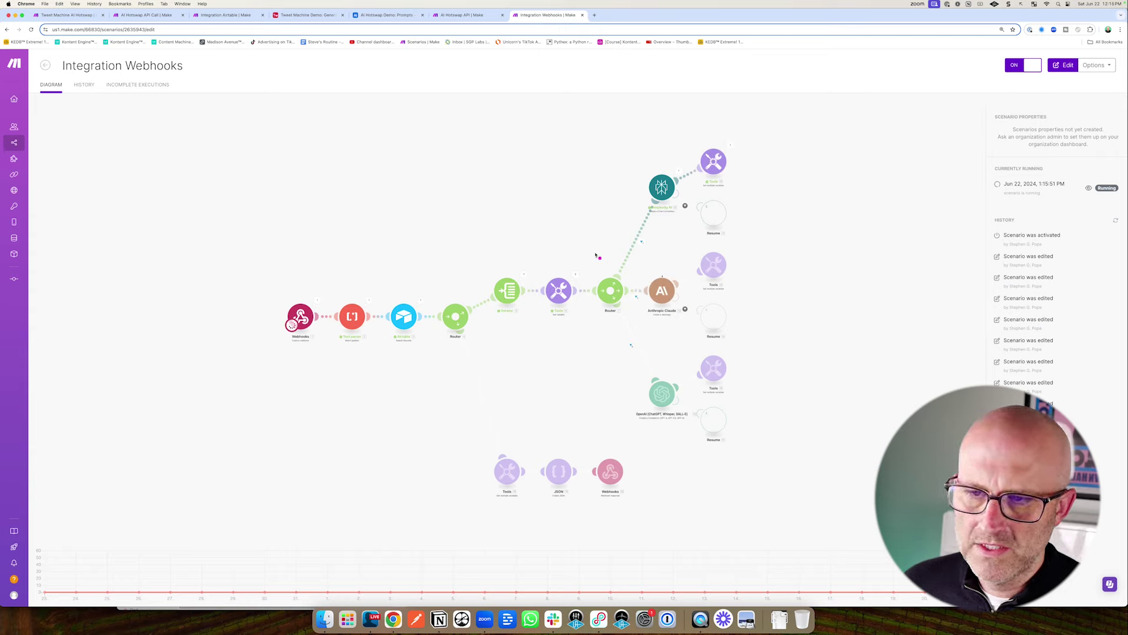
pyautogui.moveTo(567, 226)
pyautogui.mouseDown()
pyautogui.moveTo(659, 184)
pyautogui.moveTo(649, 340)
pyautogui.moveTo(660, 184)
pyautogui.moveTo(635, 331)
pyautogui.mouseUp()
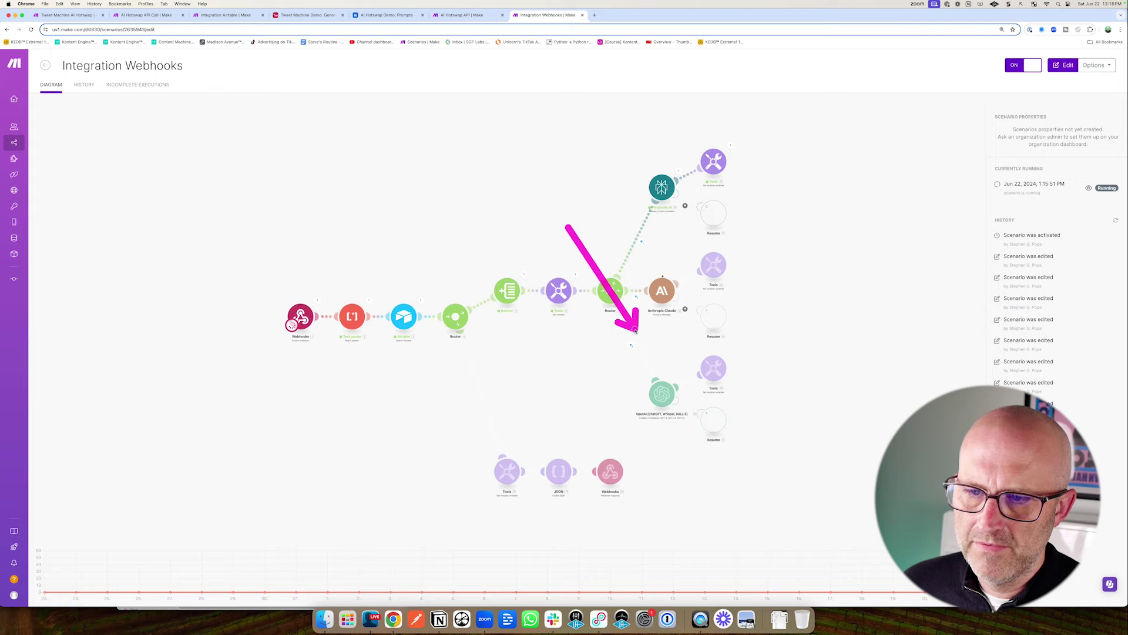
# - Return to the Integration Airtable scenario and inspect the HTTP module's operations in the current run
pyautogui.moveTo(534, 345); pyautogui.dragTo(604, 442)
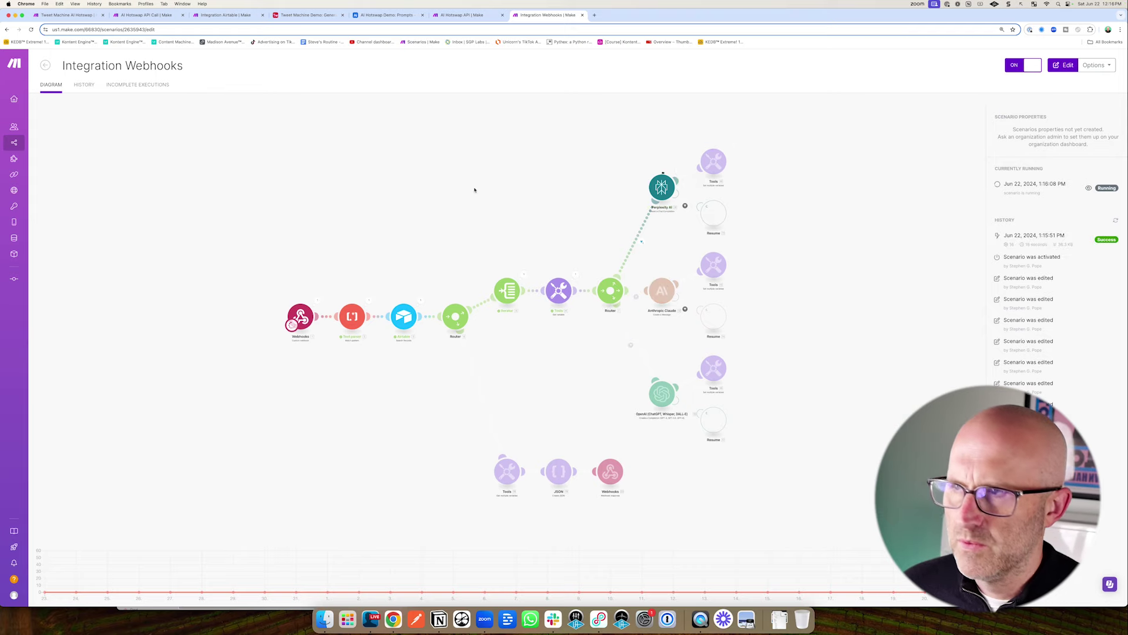
pyautogui.click(227, 15)
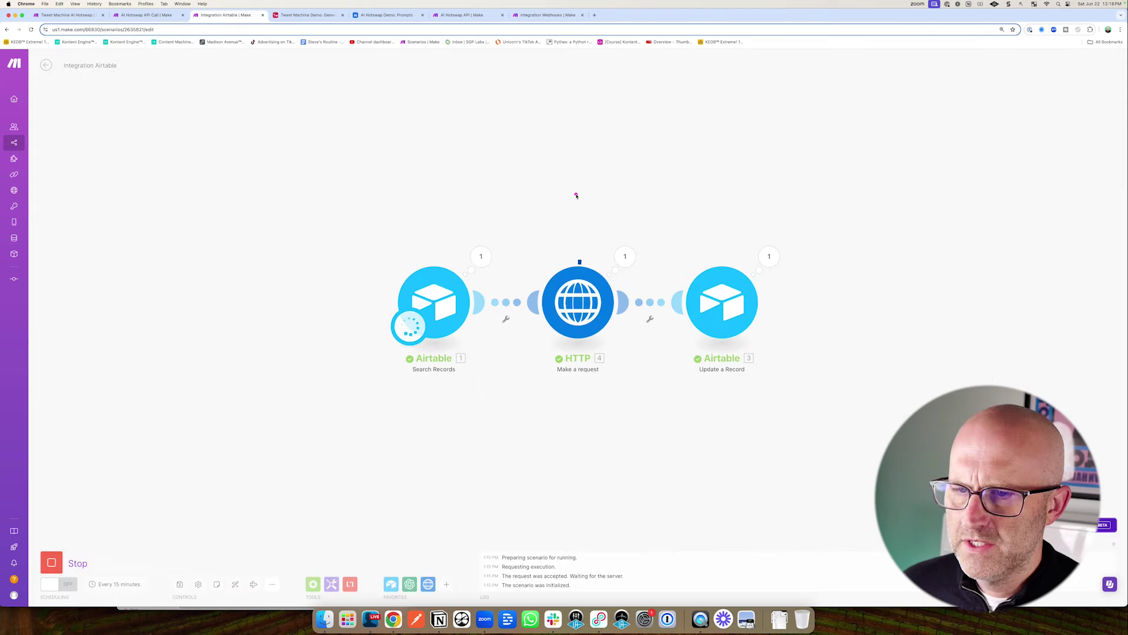
pyautogui.moveTo(572, 193); pyautogui.dragTo(614, 241)
pyautogui.click(625, 259)
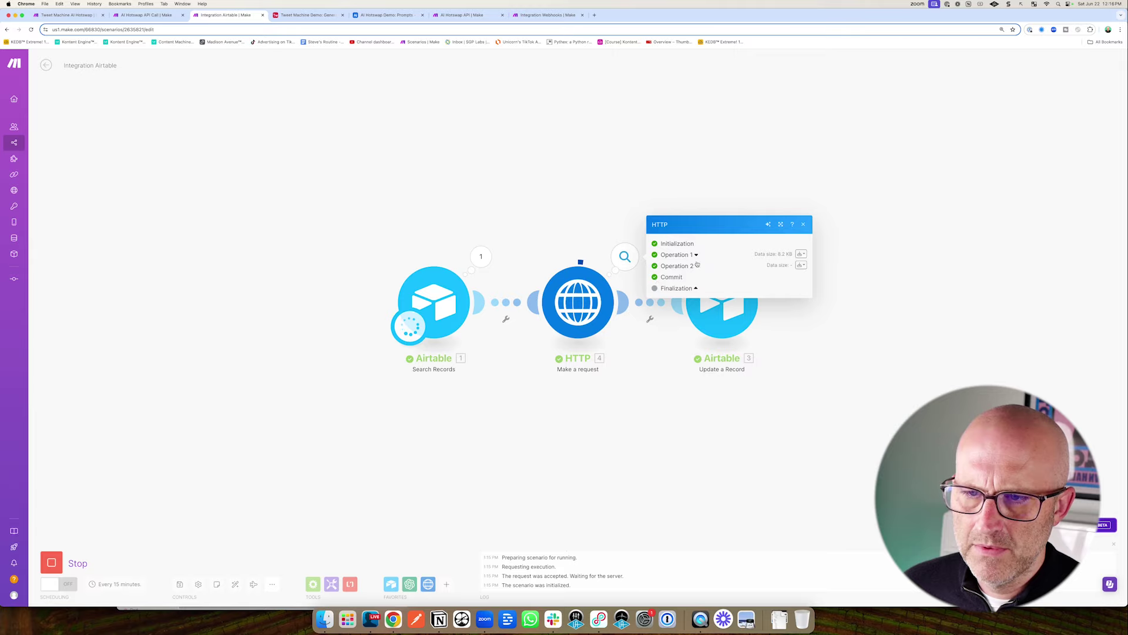
# - Open the Tweet Machine Demo base and read the expanded Tweets text of the Airtable AI Features record
pyautogui.moveTo(395, 105); pyautogui.dragTo(328, 28)
pyautogui.click(310, 16)
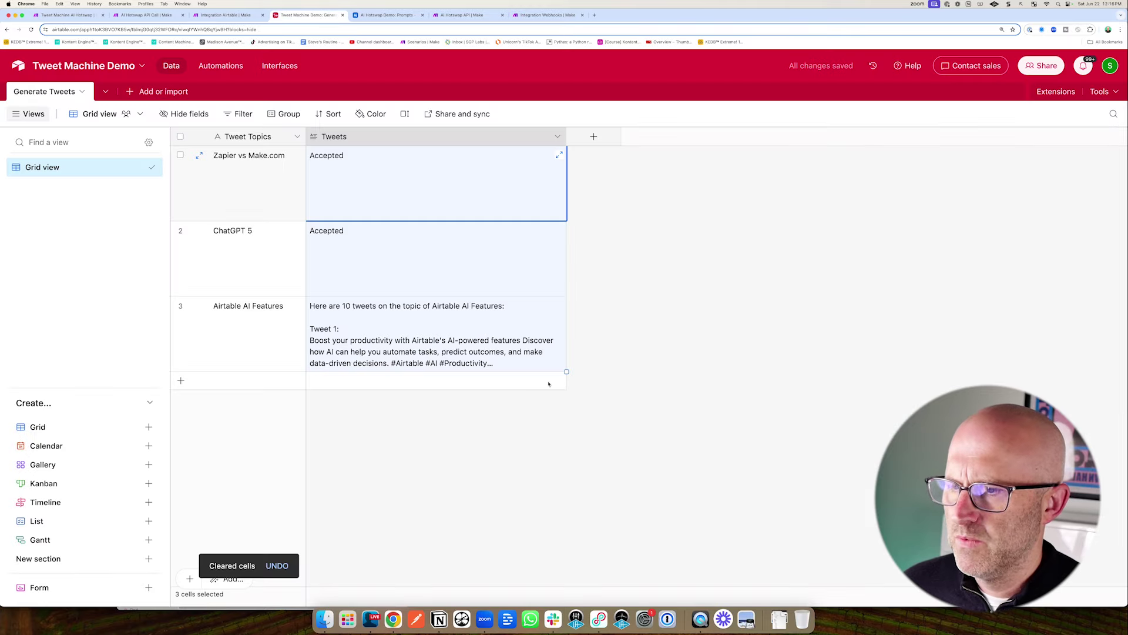
pyautogui.moveTo(627, 390)
pyautogui.mouseDown()
pyautogui.moveTo(552, 356)
pyautogui.moveTo(439, 340)
pyautogui.mouseUp()
pyautogui.click(513, 351)
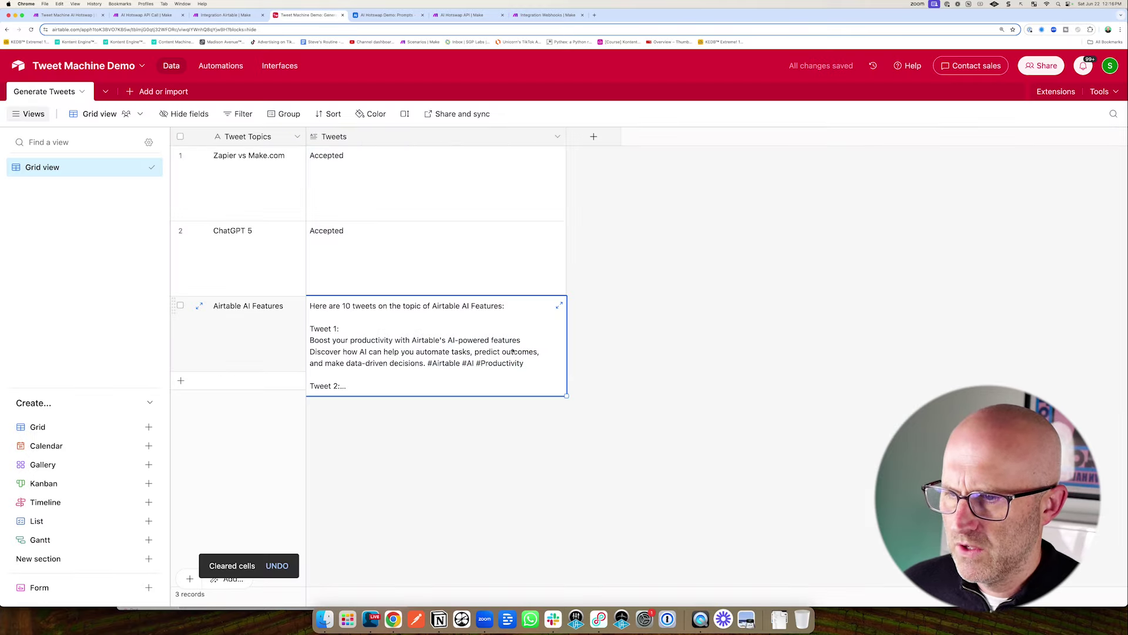
pyautogui.click(560, 306)
pyautogui.moveTo(493, 254); pyautogui.dragTo(585, 242)
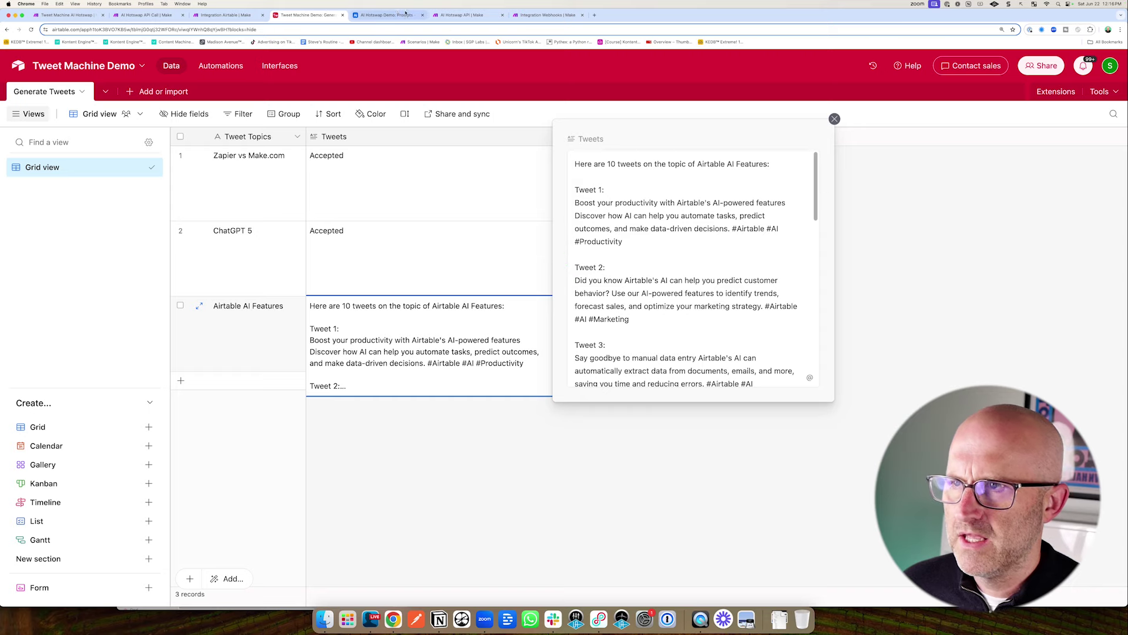
# - Check the models assigned to prompt P1 in AI Hotswap Demo, and return to the Tweets column in Tweet Machine Demo
pyautogui.click(386, 15)
pyautogui.moveTo(553, 197); pyautogui.dragTo(598, 171)
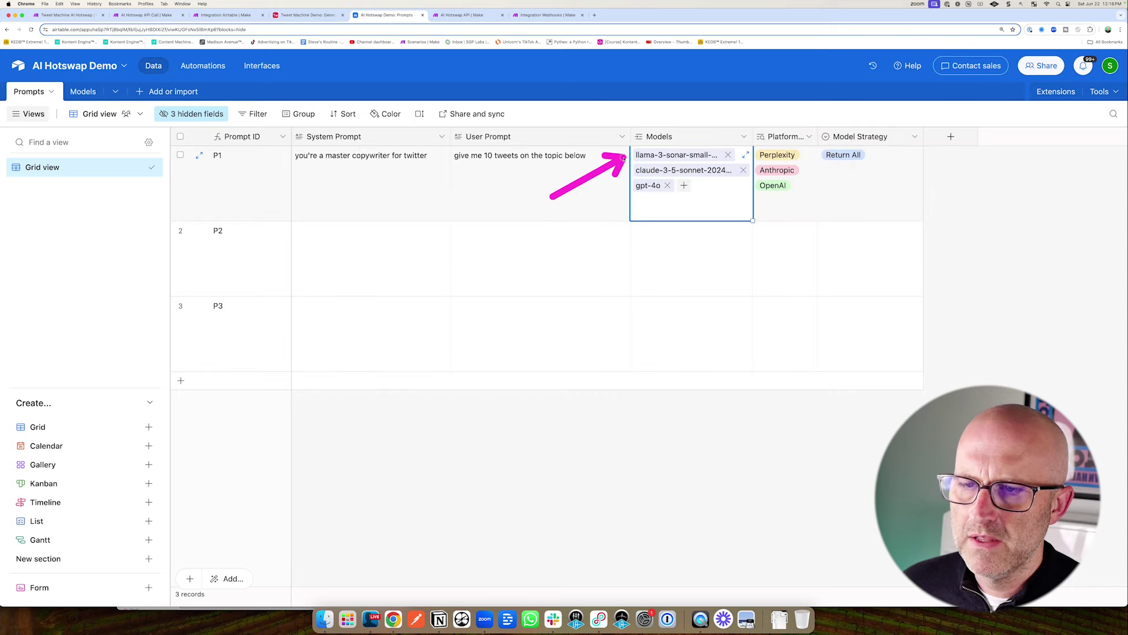
pyautogui.hotkey('ctrl', 'shift', 'Tab')
pyautogui.moveTo(622, 231)
pyautogui.mouseDown()
pyautogui.moveTo(532, 184)
pyautogui.moveTo(414, 199)
pyautogui.mouseUp()
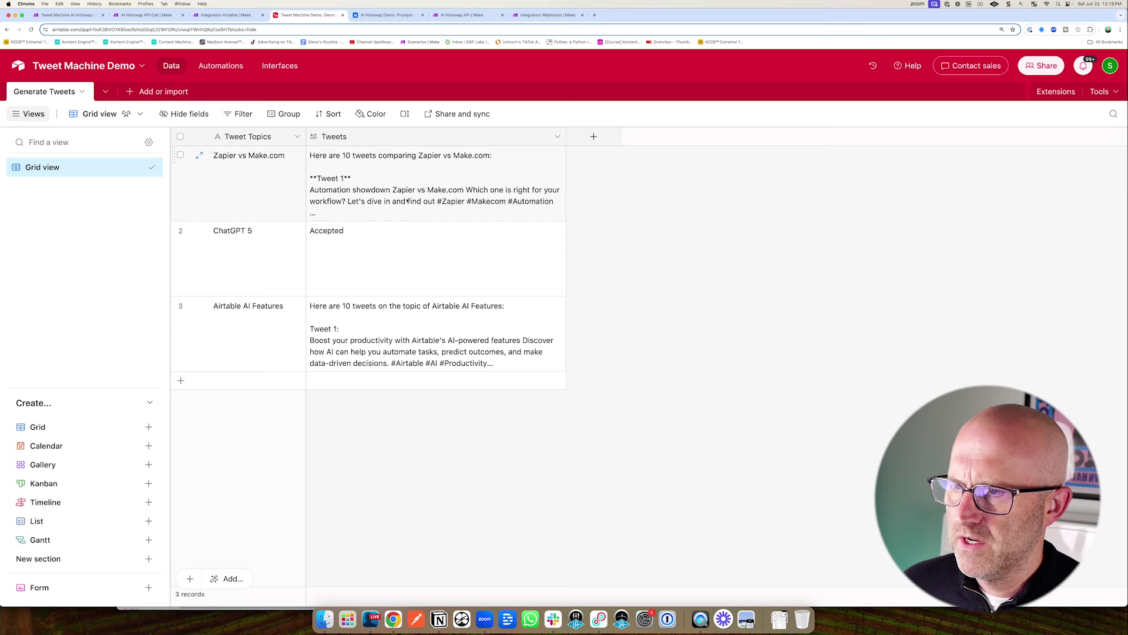
pyautogui.moveTo(597, 294)
pyautogui.mouseDown()
pyautogui.moveTo(382, 239)
pyautogui.moveTo(372, 252)
pyautogui.mouseUp()
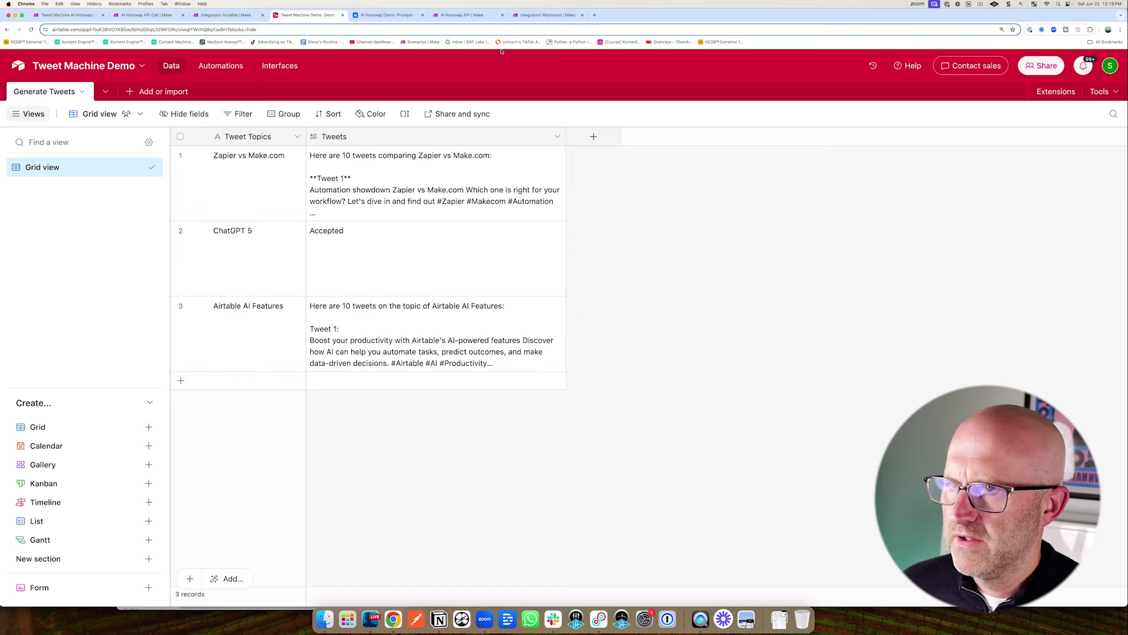
# - Check the execution history of the Integration Webhooks scenario and review the Tweets of all three records in Tweet Machine Demo
pyautogui.click(547, 15)
pyautogui.moveTo(899, 174); pyautogui.dragTo(968, 178)
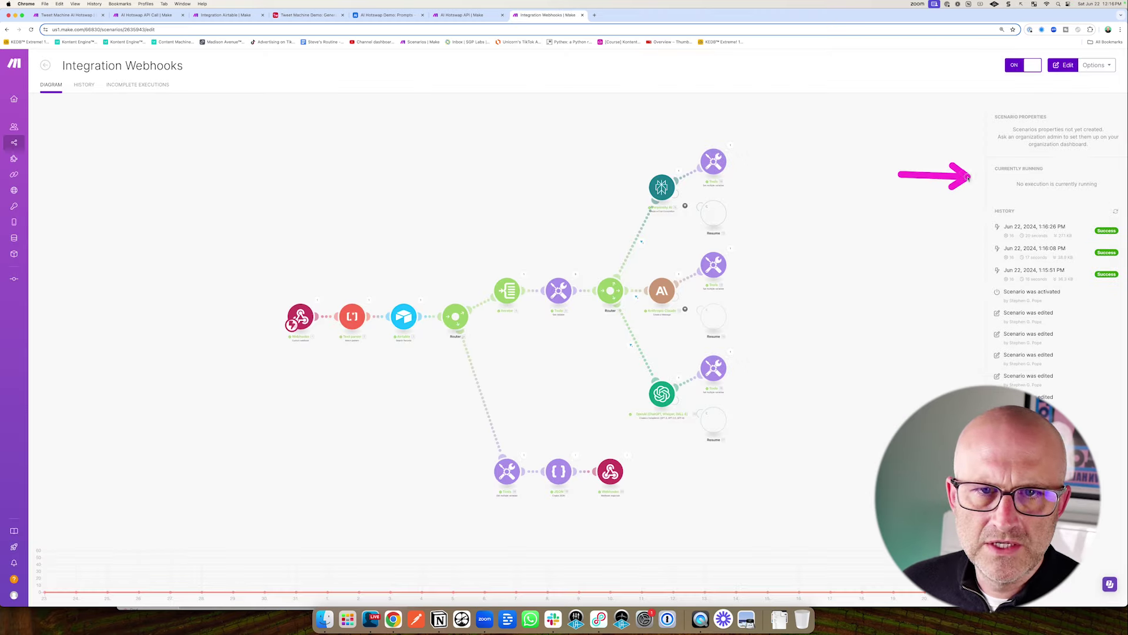
pyautogui.press('super+4')
pyautogui.moveTo(644, 319)
pyautogui.mouseDown()
pyautogui.moveTo(590, 312)
pyautogui.moveTo(479, 205)
pyautogui.moveTo(474, 325)
pyautogui.mouseUp()
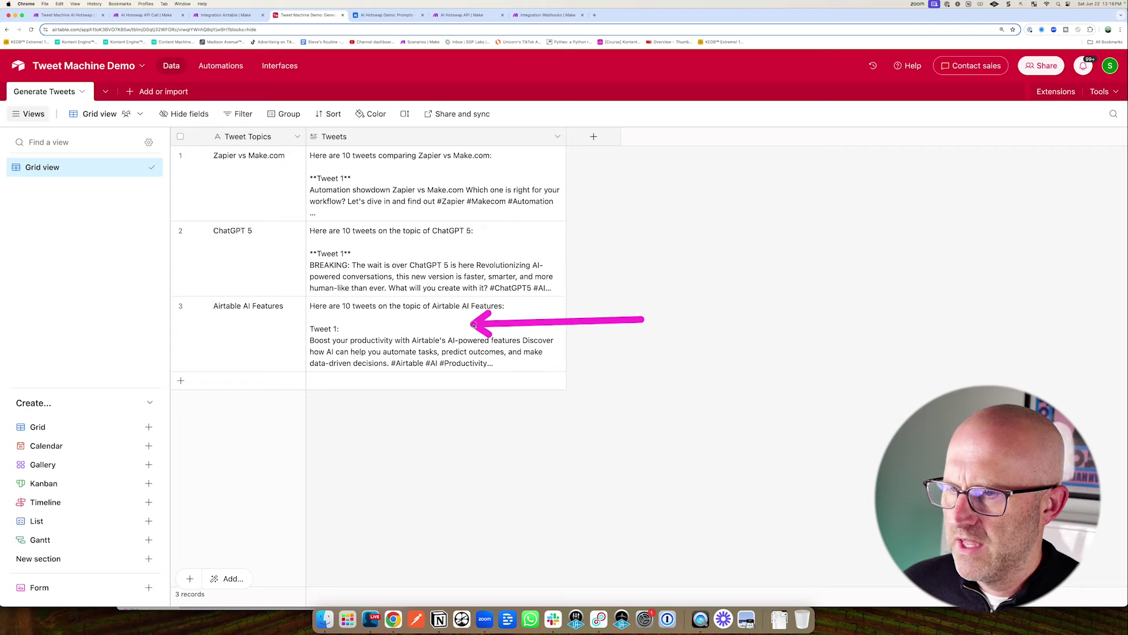
# - Set the Model Strategy of prompt P1 in the AI Hotswap Demo base to First Success
pyautogui.moveTo(385, 143); pyautogui.dragTo(382, 34)
pyautogui.click(381, 18)
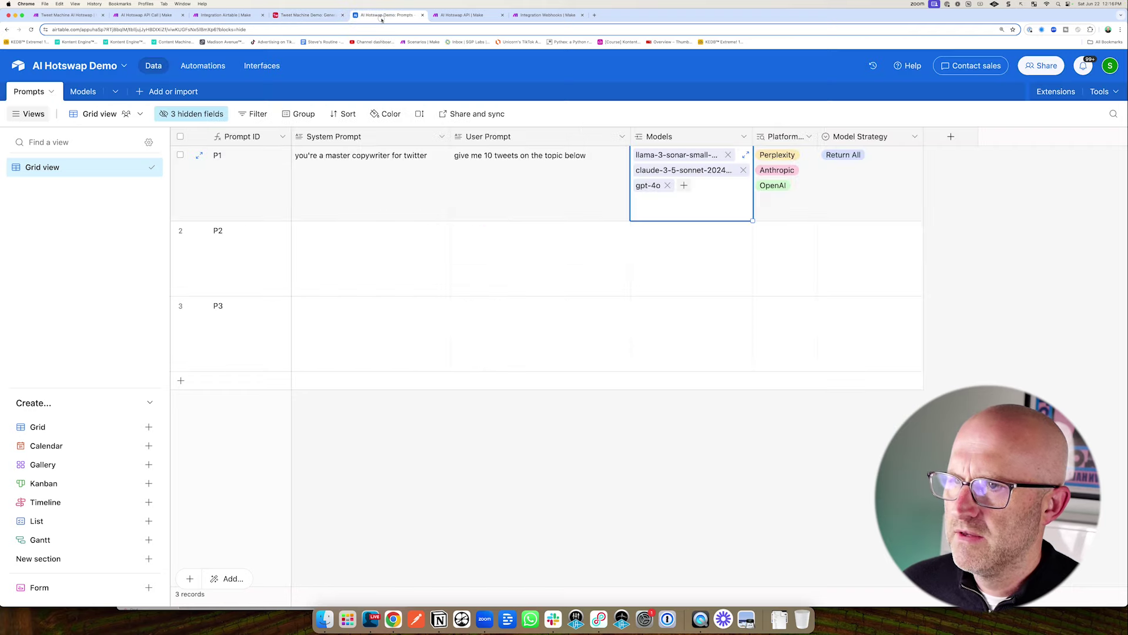
pyautogui.click(980, 229)
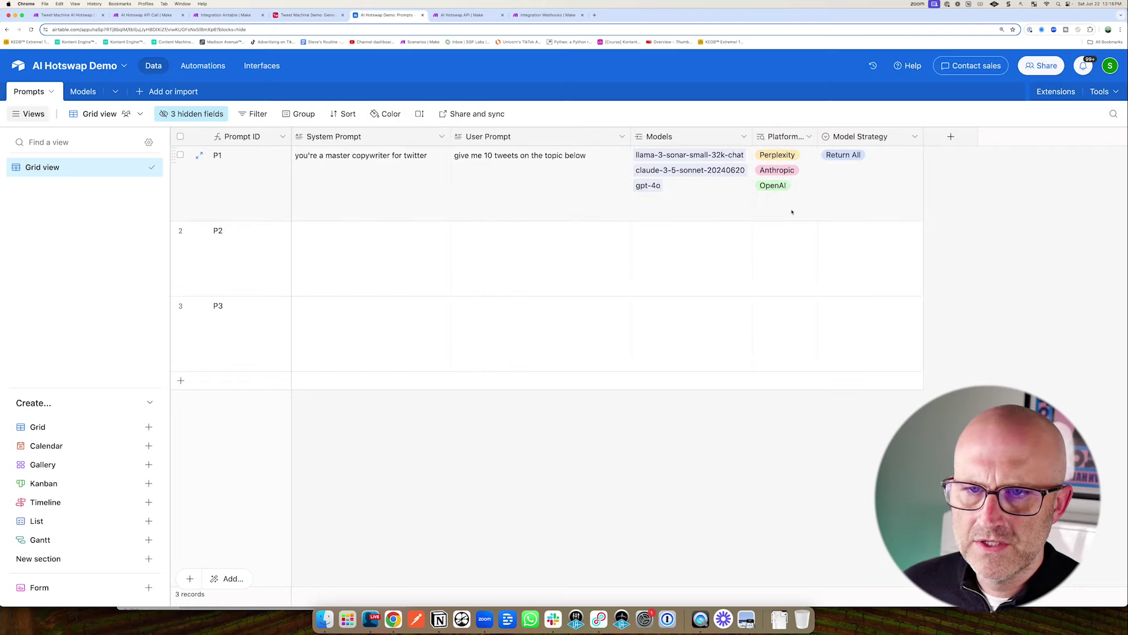
pyautogui.moveTo(949, 227); pyautogui.dragTo(869, 156)
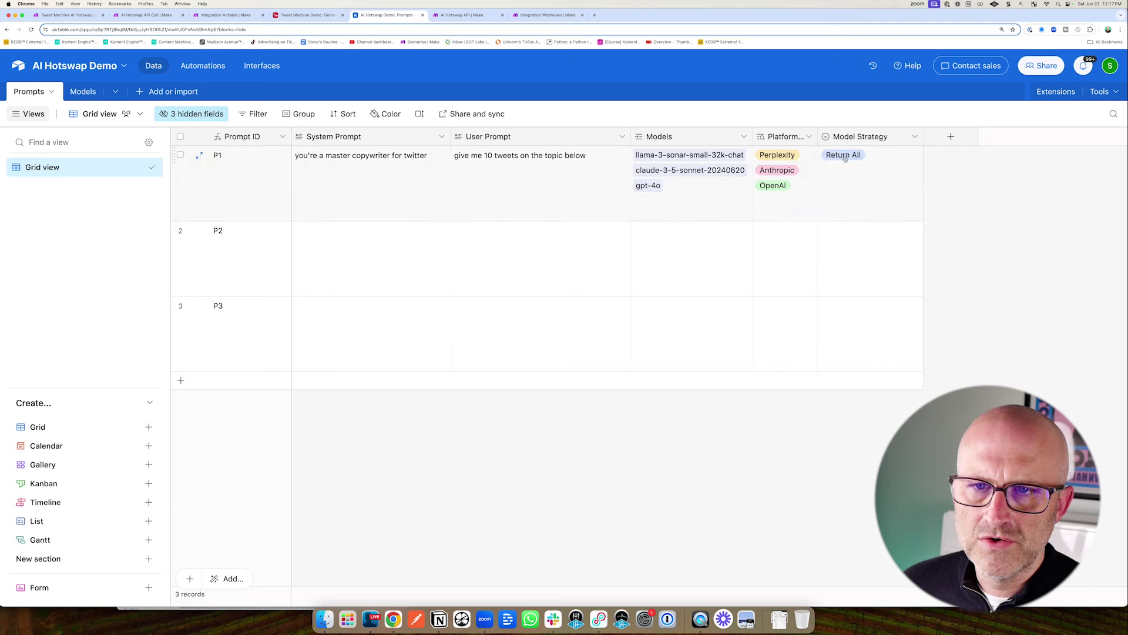
pyautogui.doubleClick(858, 171)
pyautogui.click(845, 238)
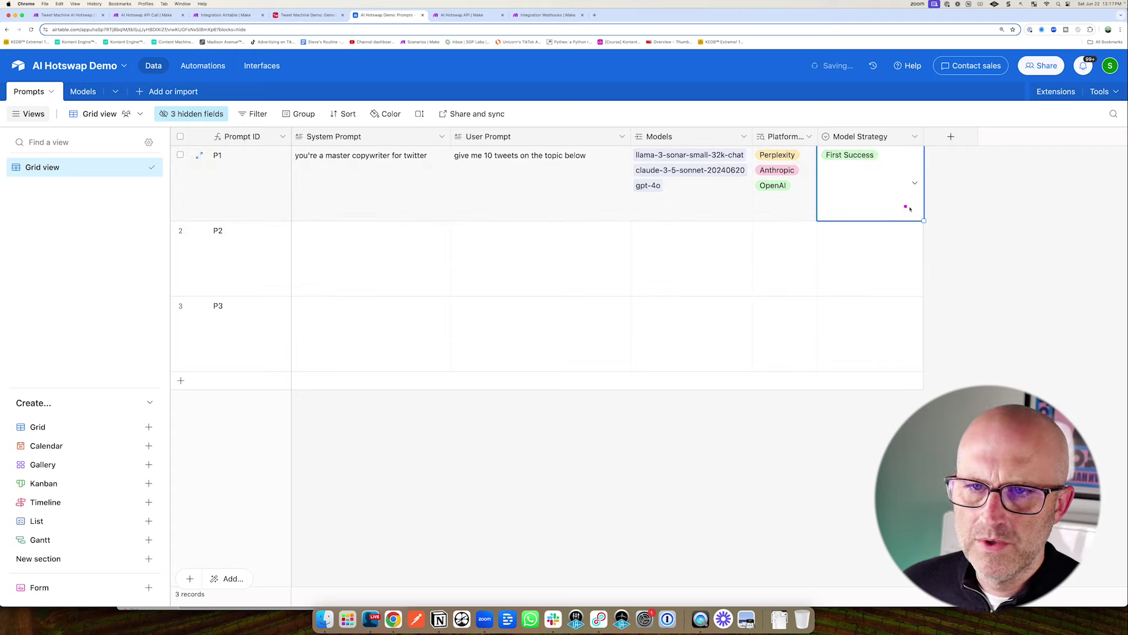
pyautogui.moveTo(957, 222); pyautogui.dragTo(879, 182)
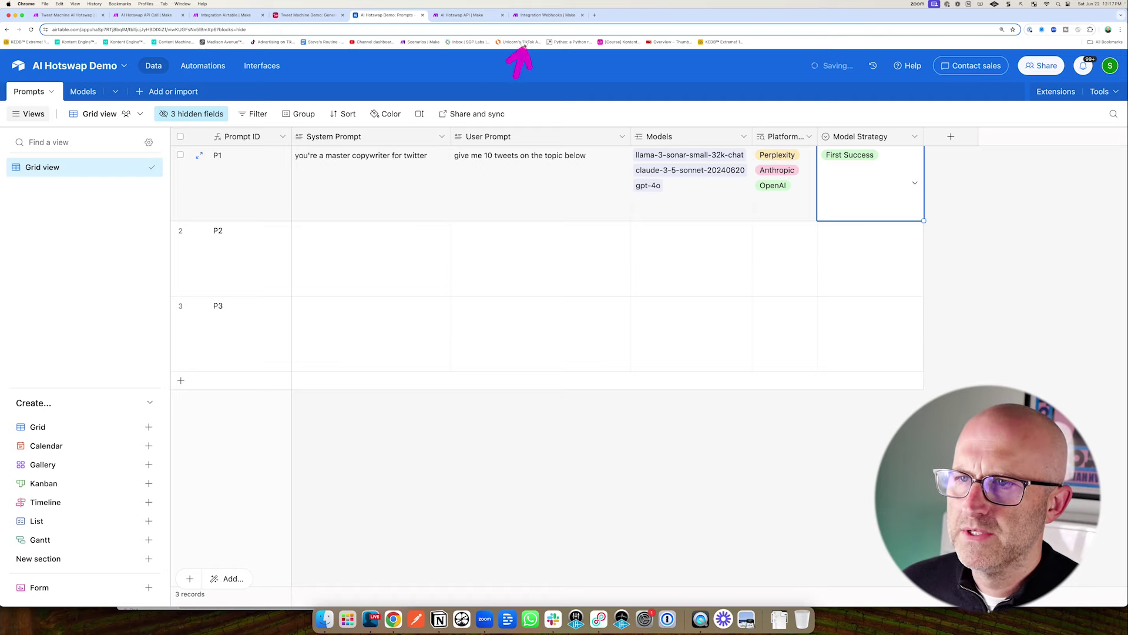
# - Set the Perplexity AI module's connection to DEAD KEY in the Integration Webhooks scenario and save it
pyautogui.click(548, 15)
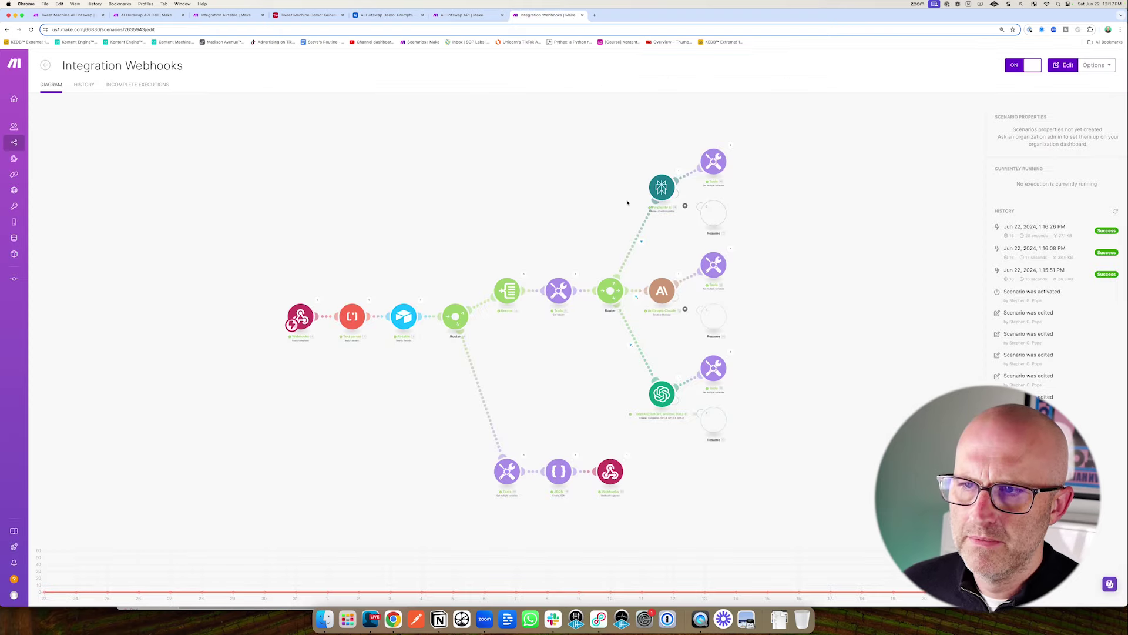
pyautogui.press('super+5')
pyautogui.moveTo(555, 183)
pyautogui.mouseDown()
pyautogui.moveTo(623, 152)
pyautogui.moveTo(622, 185)
pyautogui.moveTo(623, 154)
pyautogui.mouseUp()
pyautogui.press('super+7')
pyautogui.moveTo(582, 199); pyautogui.dragTo(618, 182)
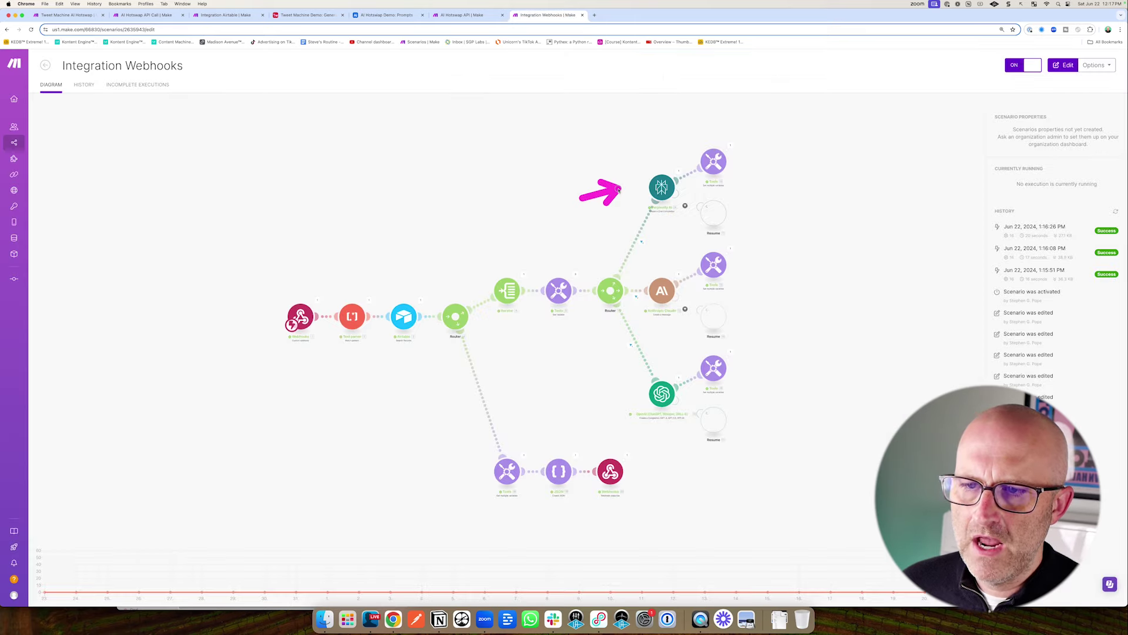
pyautogui.click(658, 193)
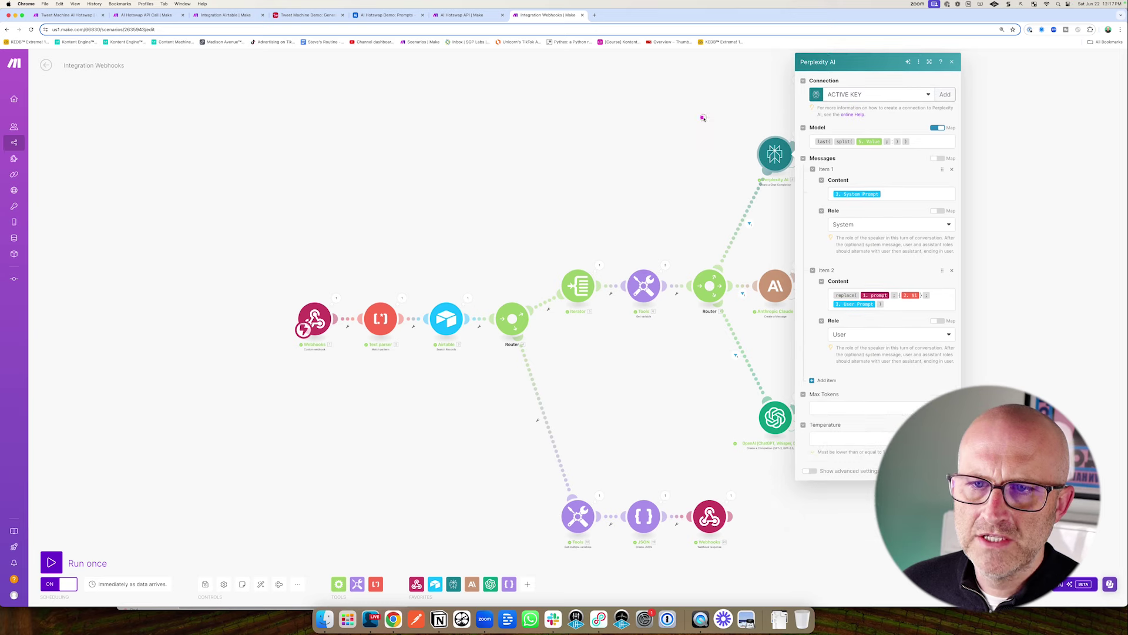
pyautogui.moveTo(702, 116); pyautogui.dragTo(789, 98)
pyautogui.click(840, 96)
pyautogui.click(842, 120)
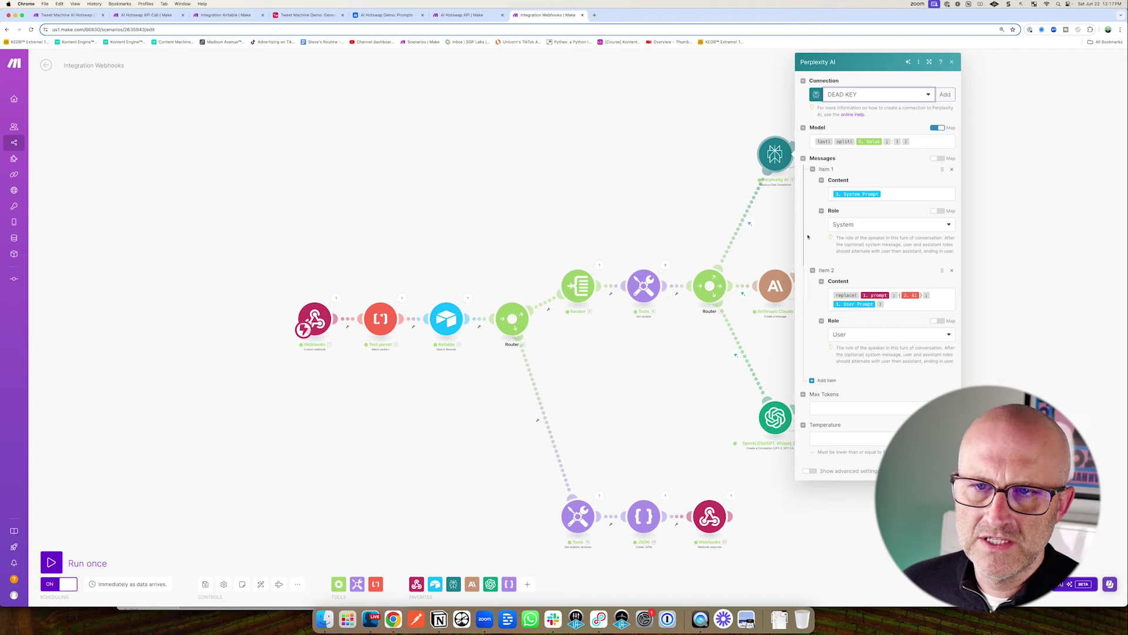
pyautogui.moveTo(736, 120); pyautogui.dragTo(810, 93)
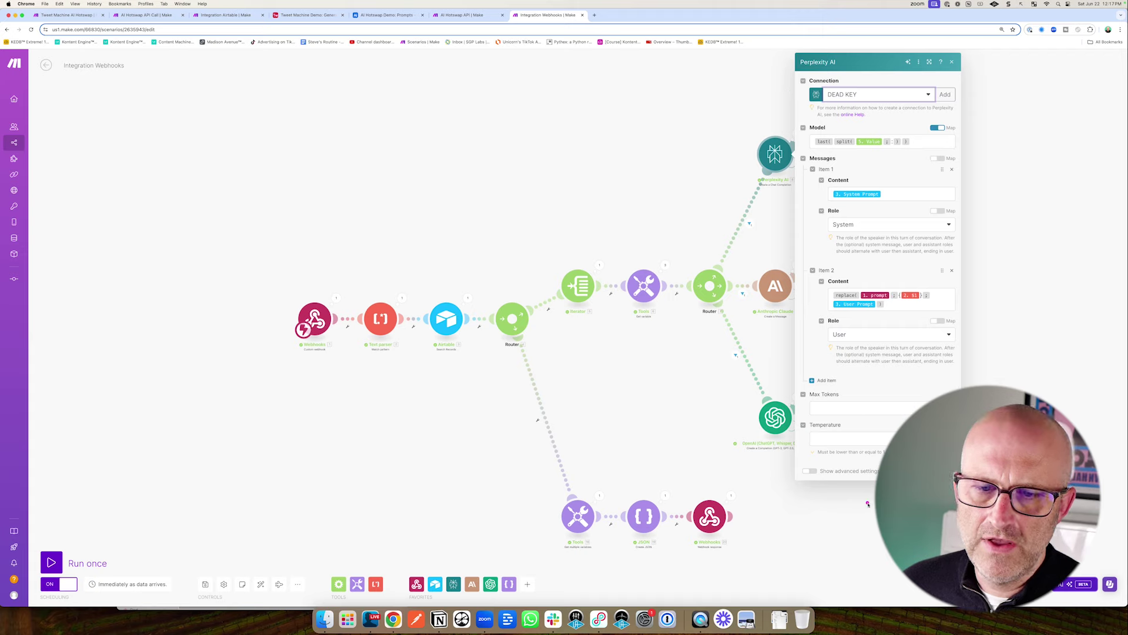
pyautogui.press('Escape')
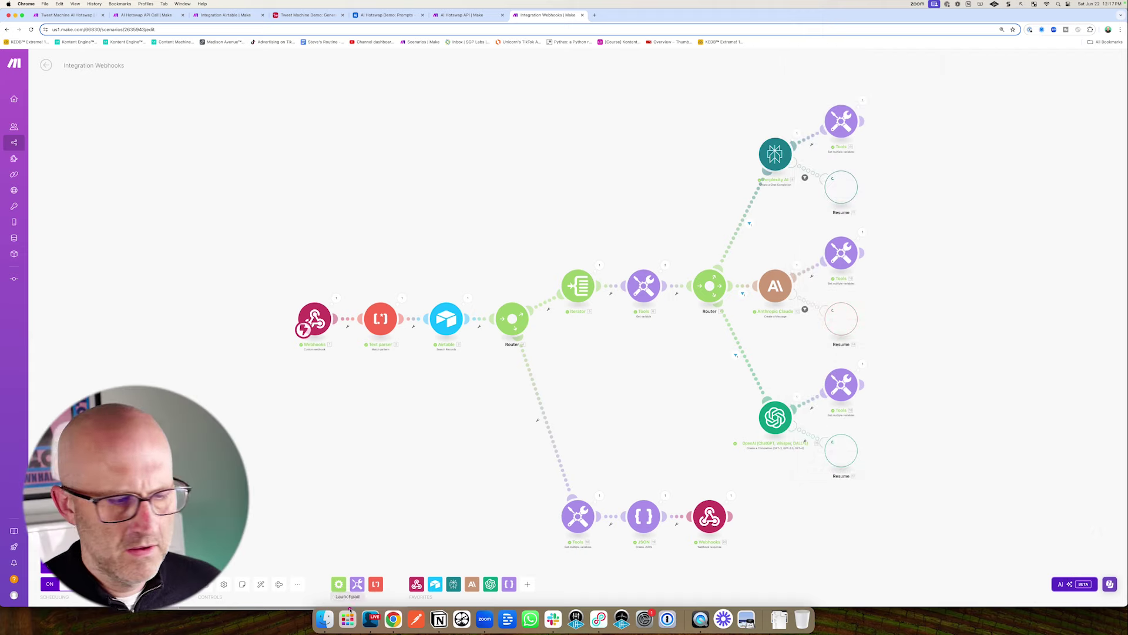
pyautogui.moveTo(208, 520); pyautogui.dragTo(208, 561)
# - Review the order of the Perplexity, Anthropic and OpenAI models assigned to prompt P1 in AI Hotswap Demo
pyautogui.press('super+5')
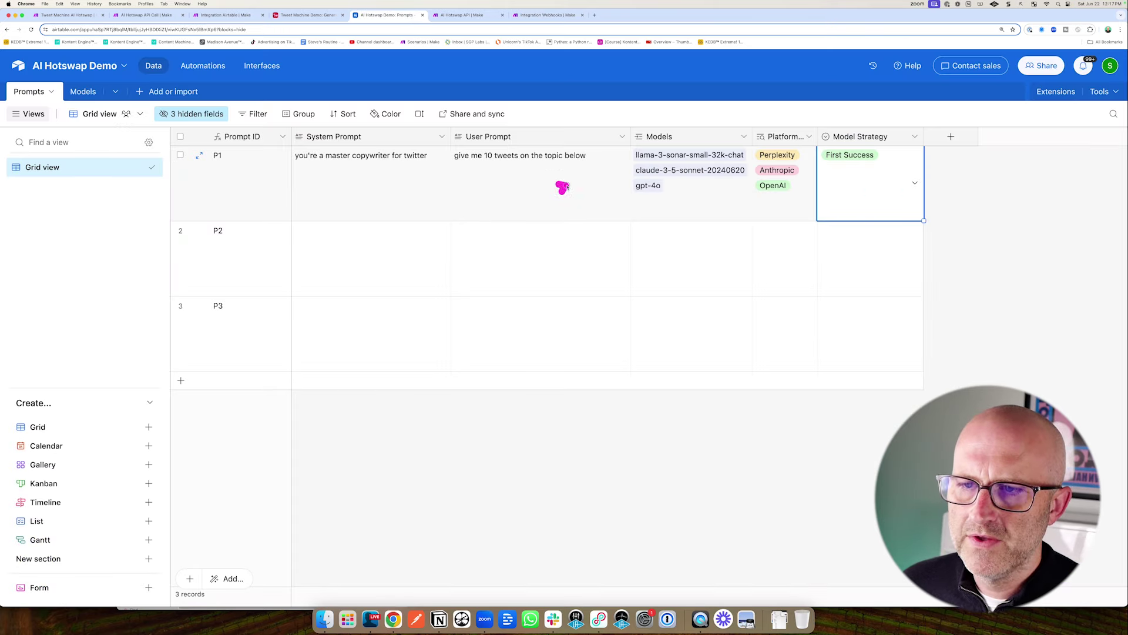
pyautogui.moveTo(562, 187); pyautogui.dragTo(620, 158)
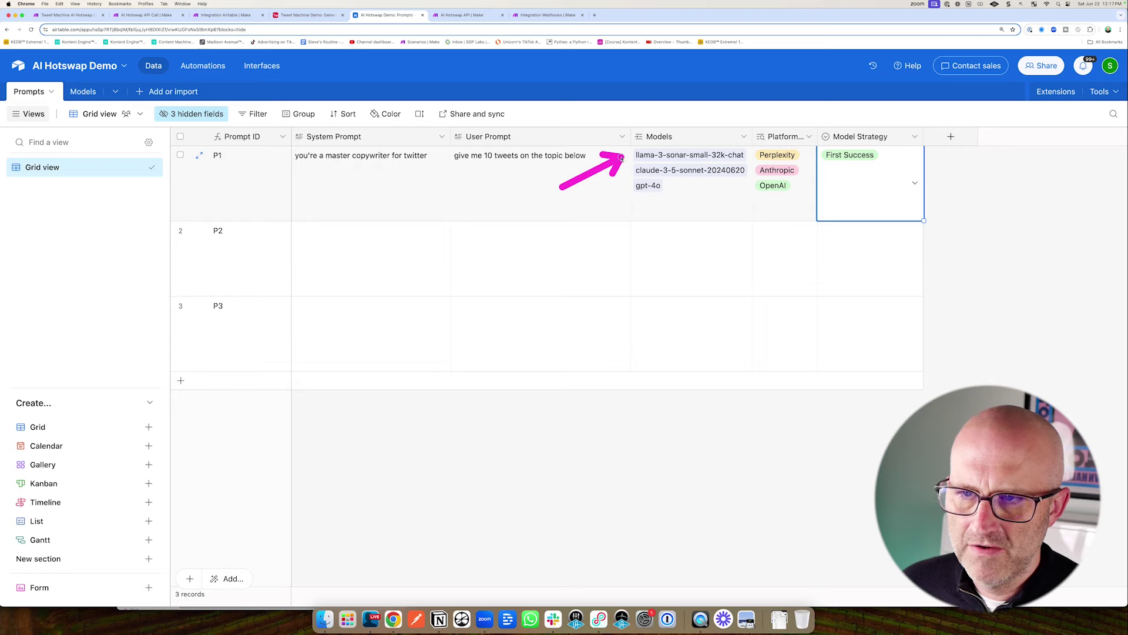
pyautogui.moveTo(562, 187); pyautogui.dragTo(625, 171)
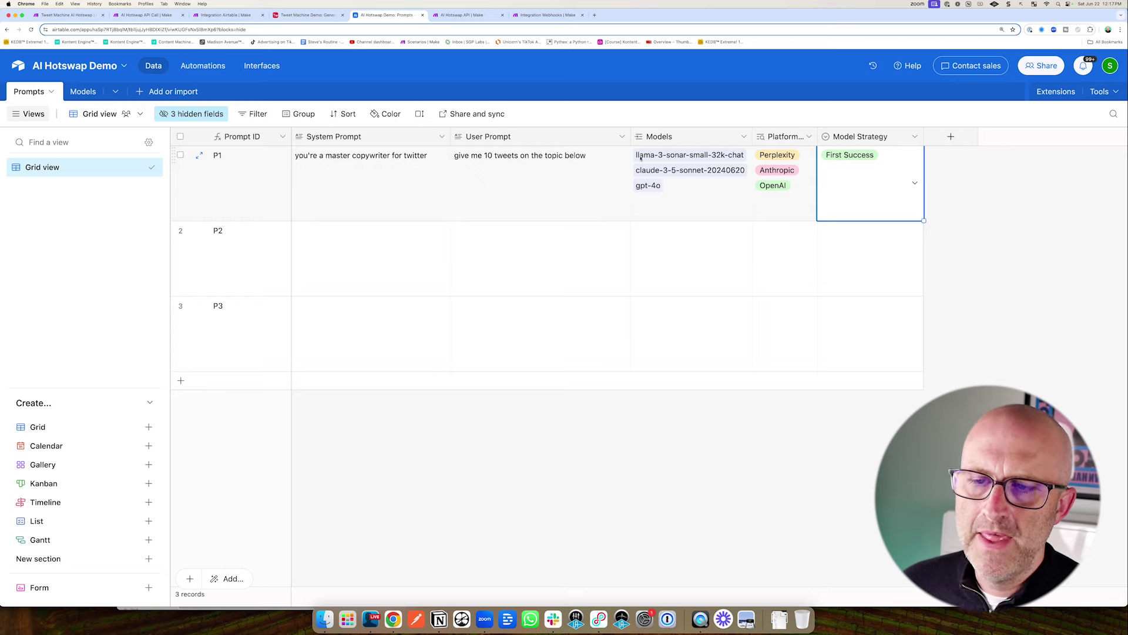
pyautogui.moveTo(569, 200); pyautogui.dragTo(622, 172)
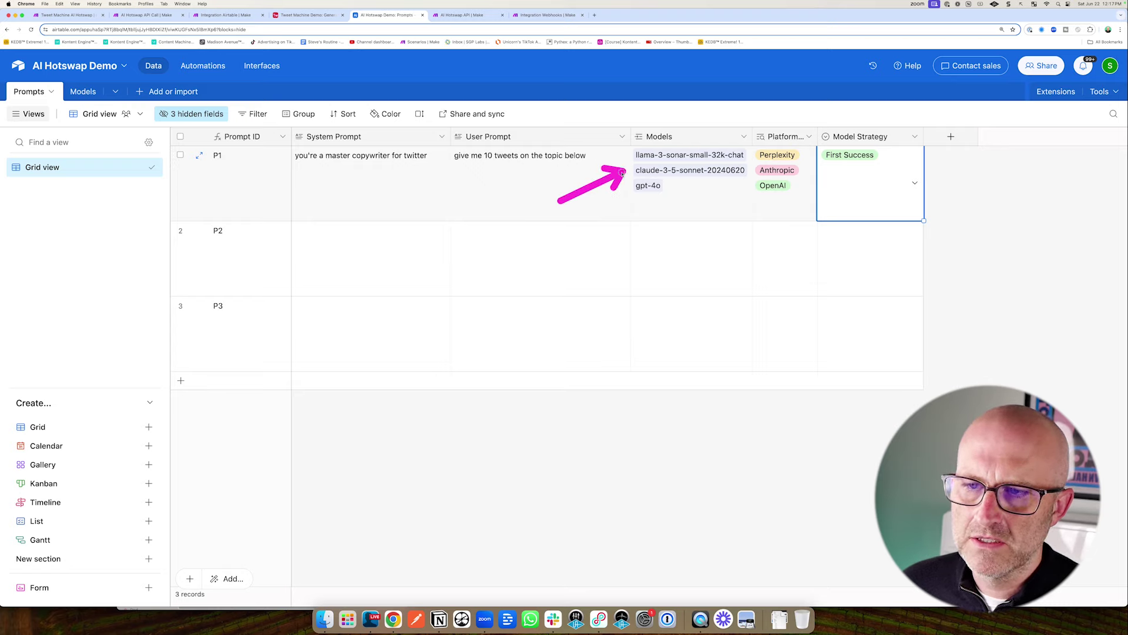
pyautogui.moveTo(559, 201); pyautogui.dragTo(625, 188)
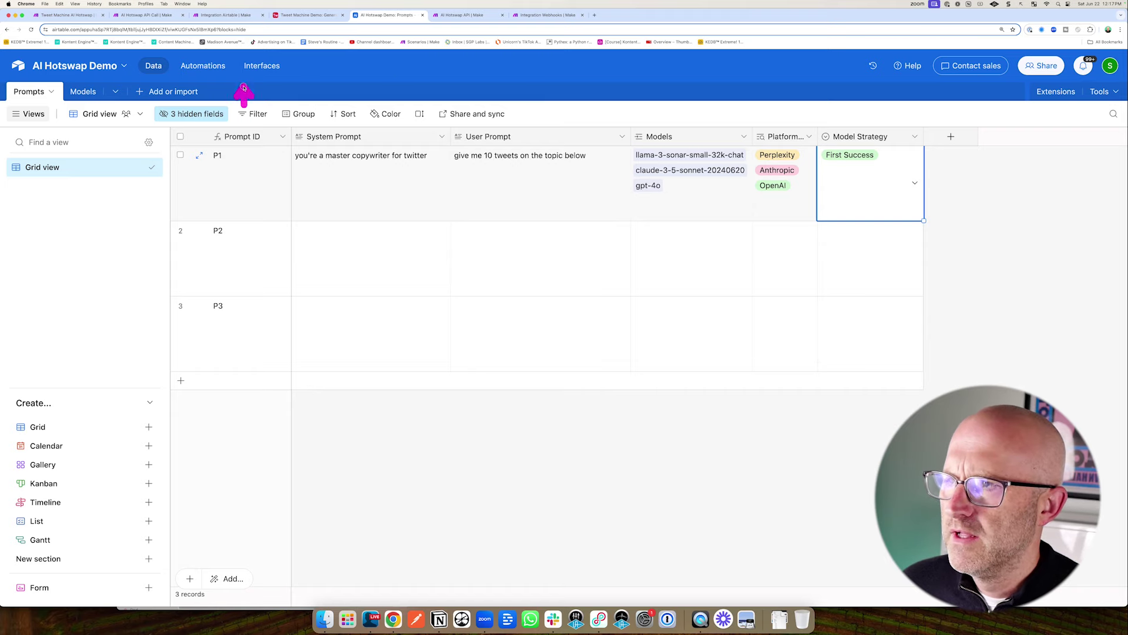
# - Run the Integration Airtable scenario once and return to the Integration Webhooks scenario's overview to follow the First Success executions
pyautogui.click(227, 16)
pyautogui.click(570, 213)
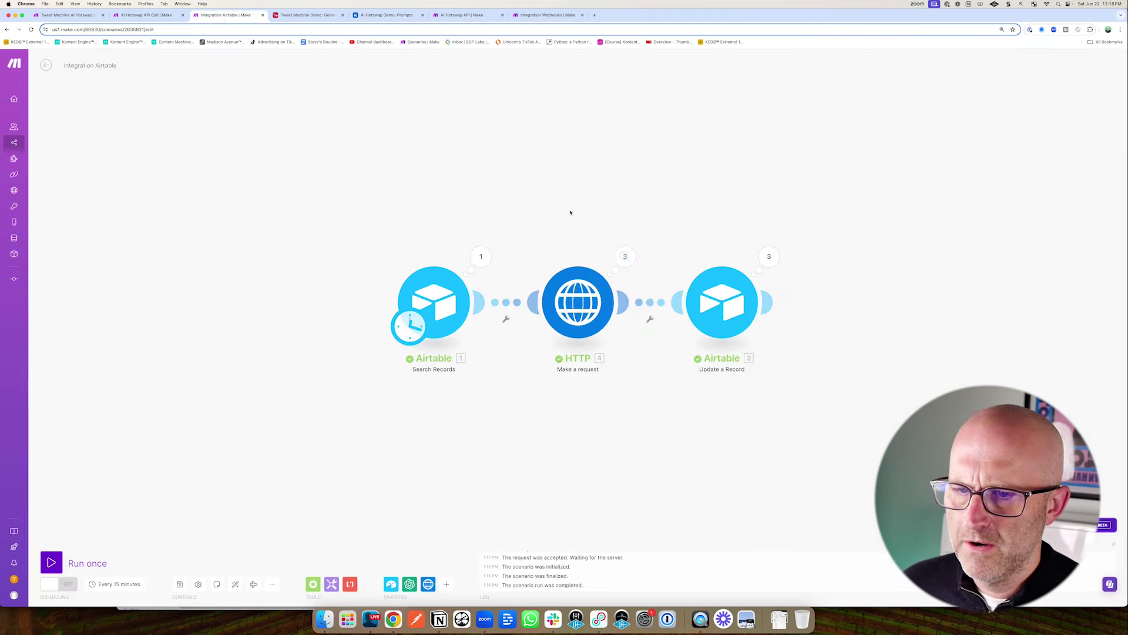
pyautogui.click(51, 563)
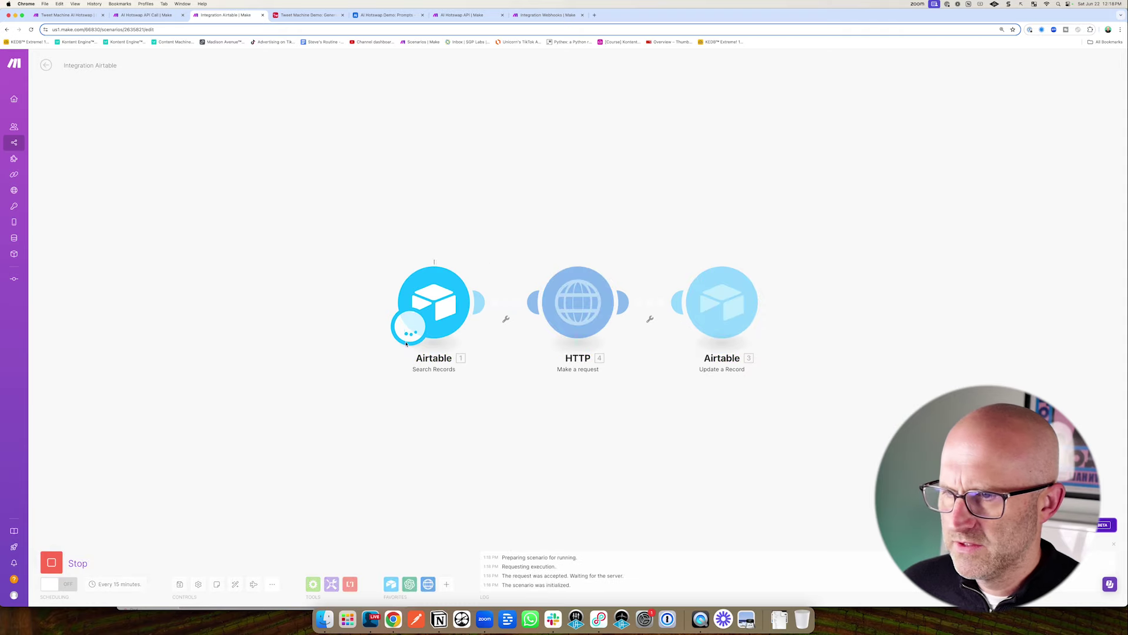
pyautogui.click(534, 15)
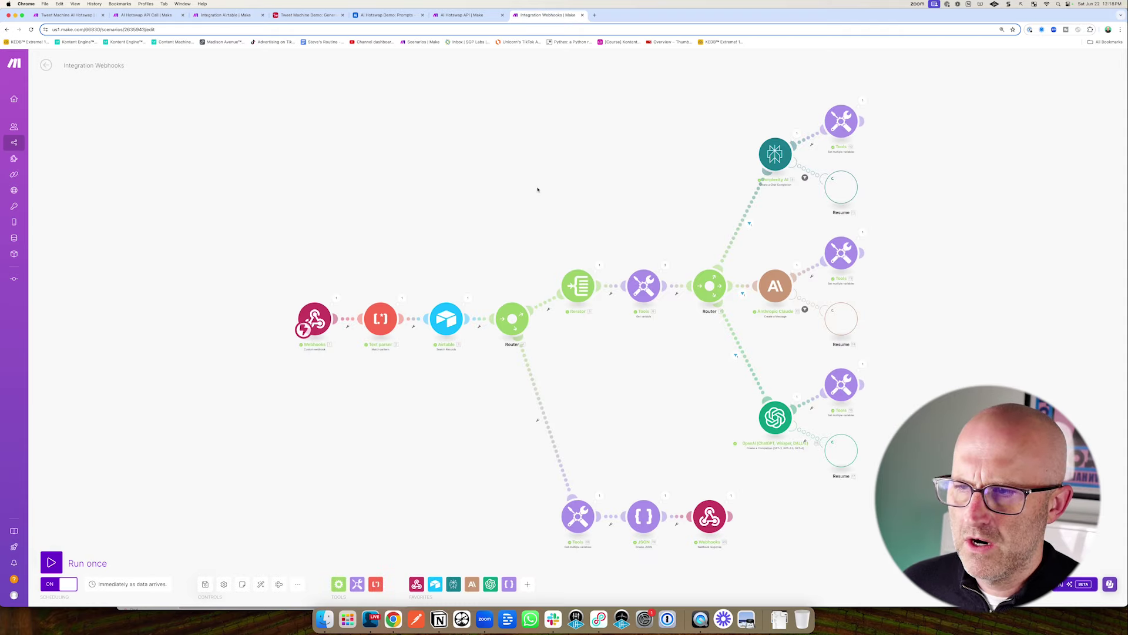
pyautogui.click(46, 65)
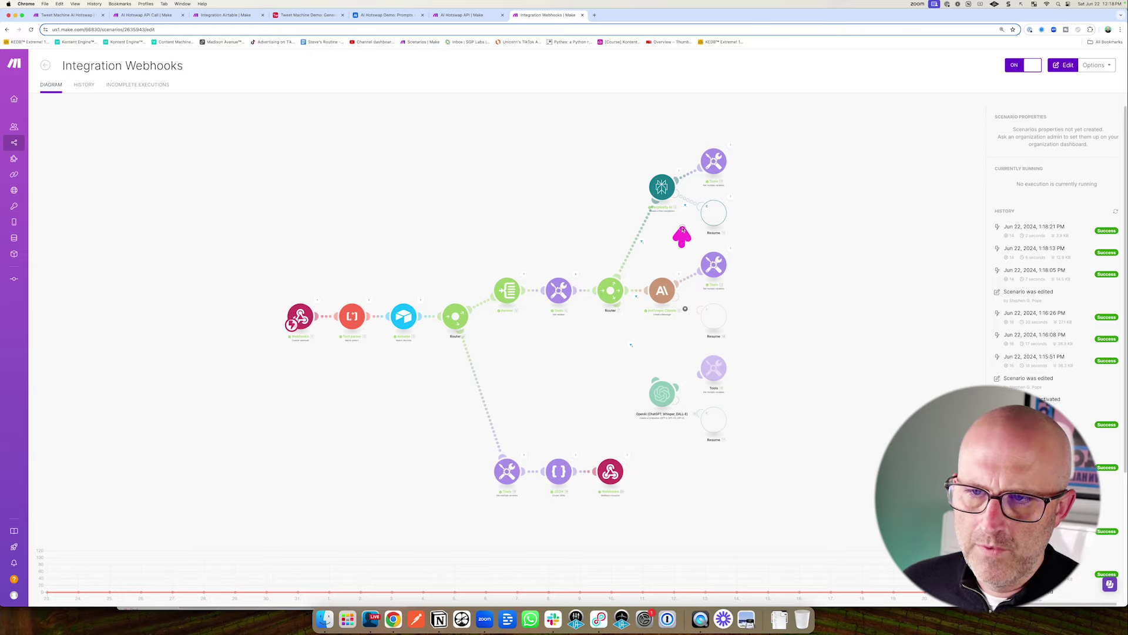
# - Inspect the filter on the Perplexity AI error route and the handled error in that module's output
pyautogui.click(687, 207)
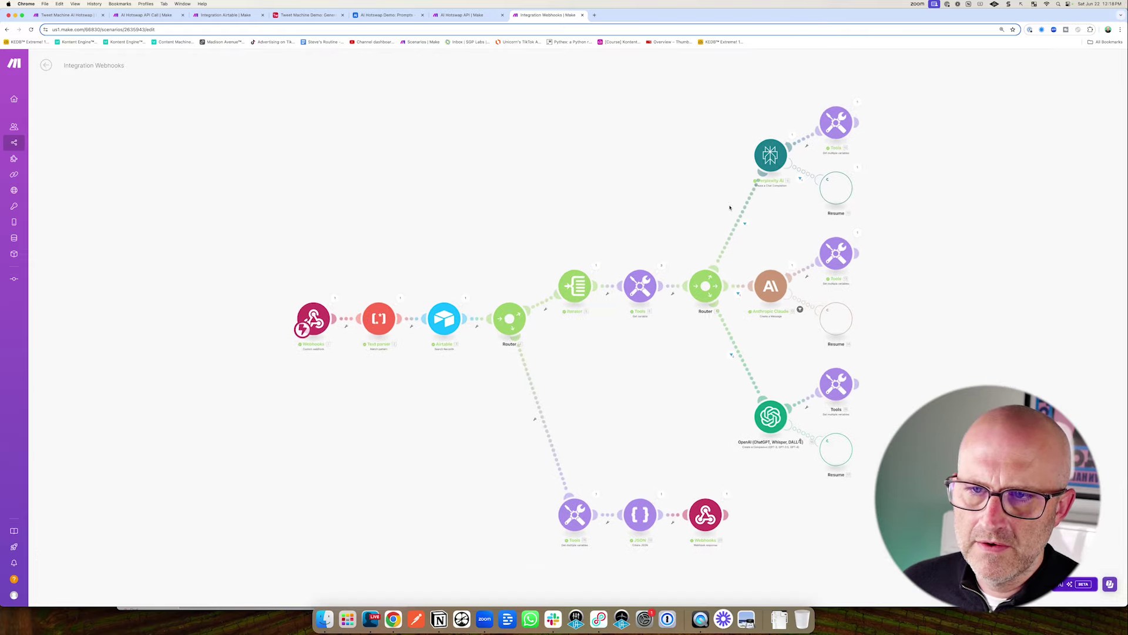
pyautogui.click(805, 179)
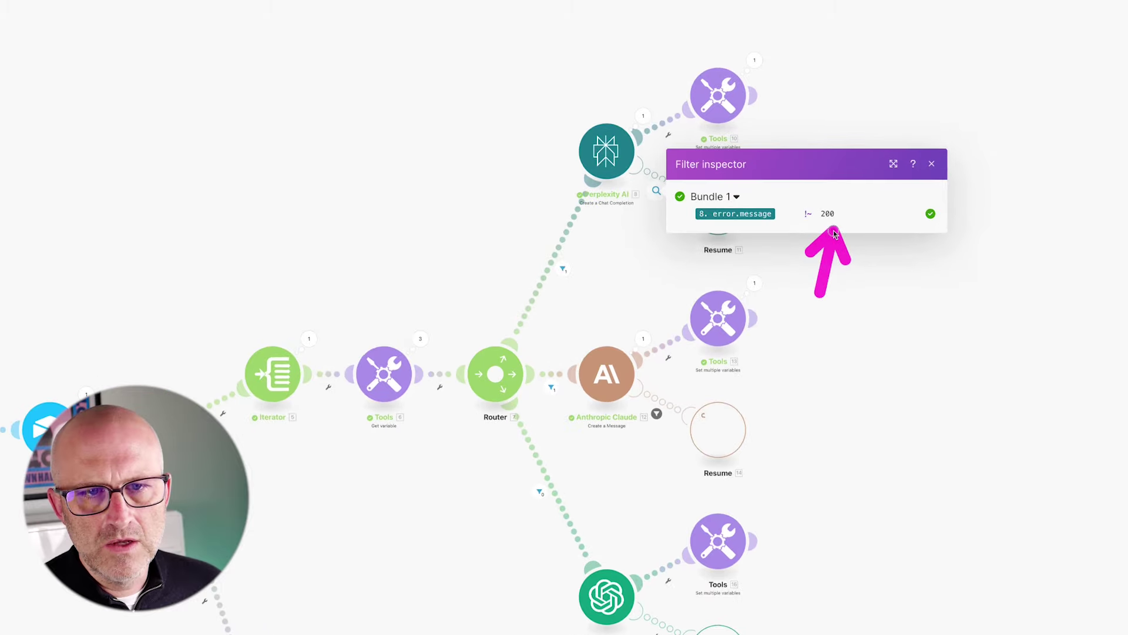
pyautogui.click(643, 116)
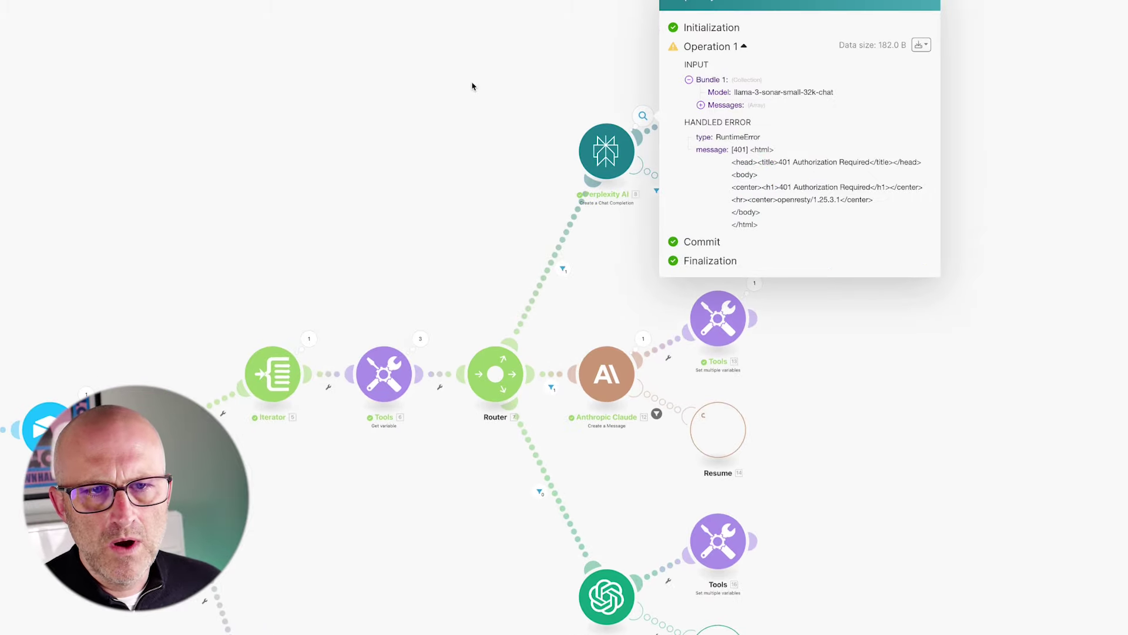